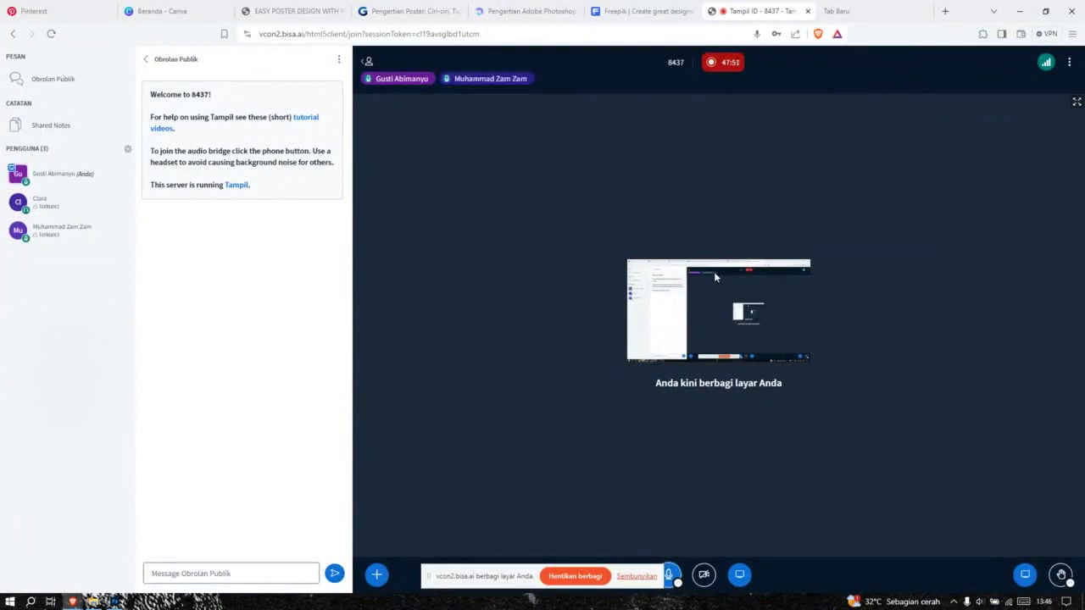
Step: Minimize the meeting, browser and File Explorer windows, then return to the Tampil meeting window
click(1021, 12)
click(1021, 11)
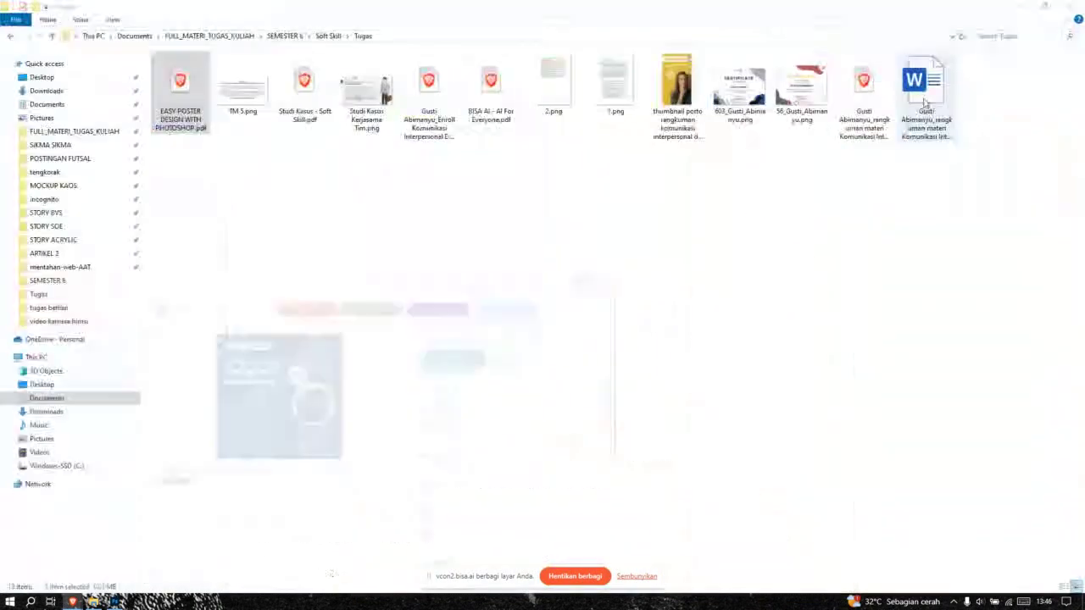
click(1021, 10)
right_click(743, 140)
click(774, 174)
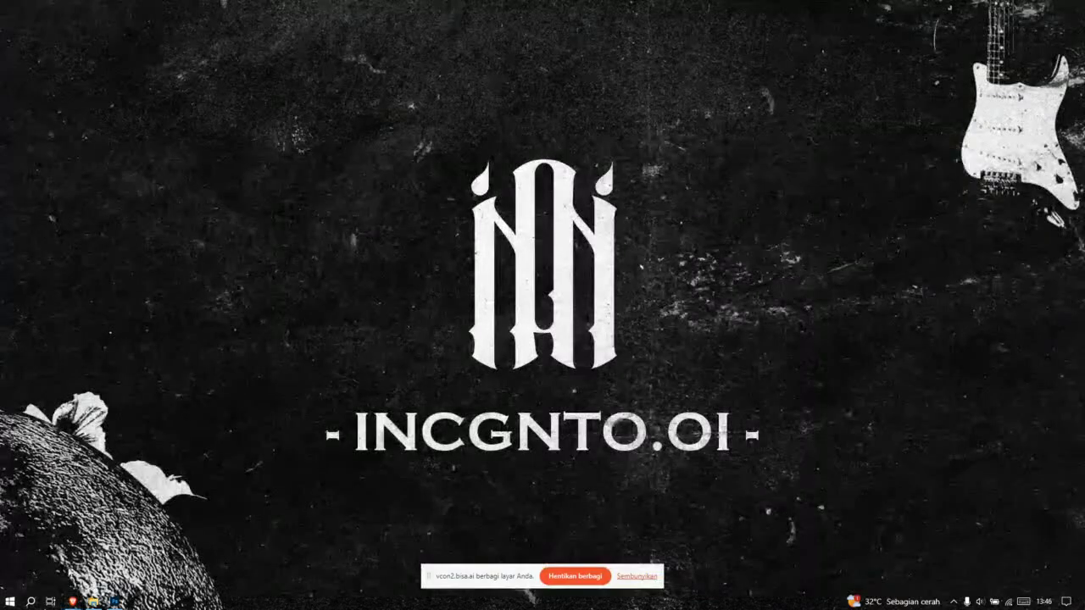
mouse_move(72, 602)
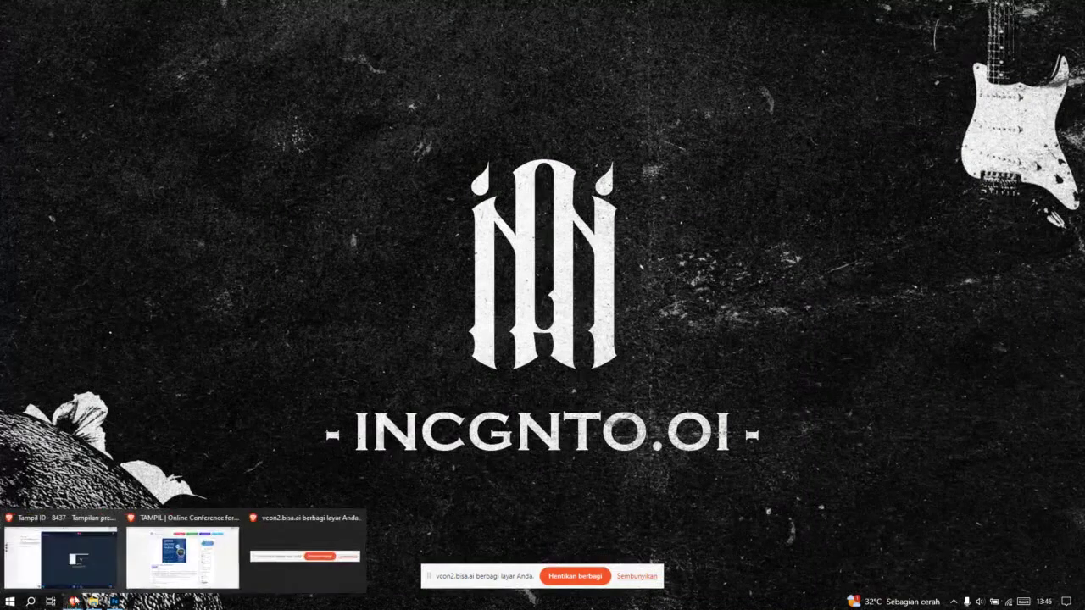
click(93, 579)
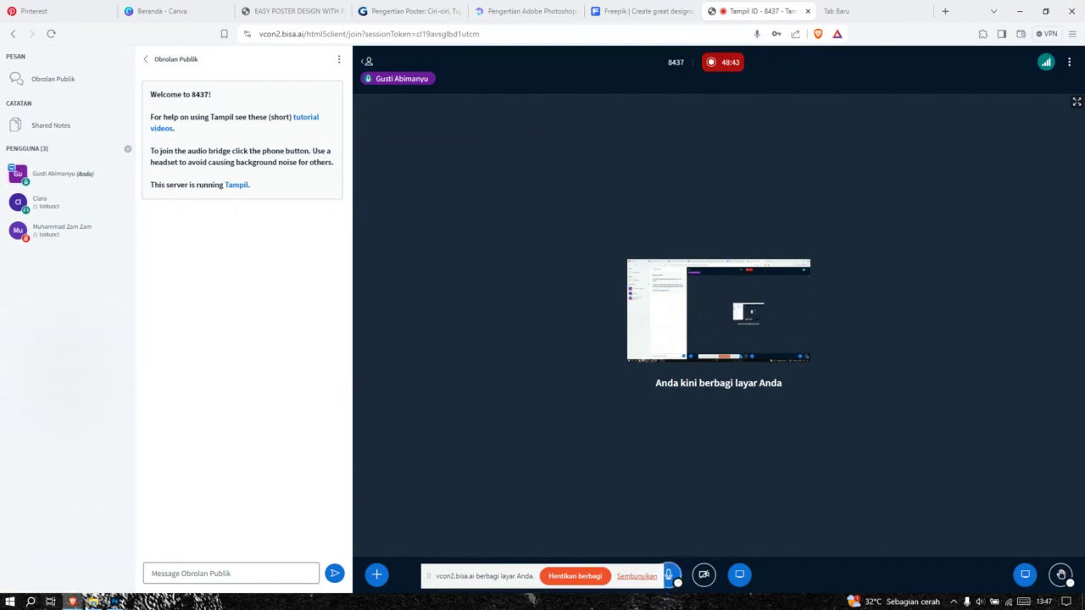
Step: View the poster 'Desain tanpa judul (3).png' from Downloads in Photos, then put it away
click(94, 601)
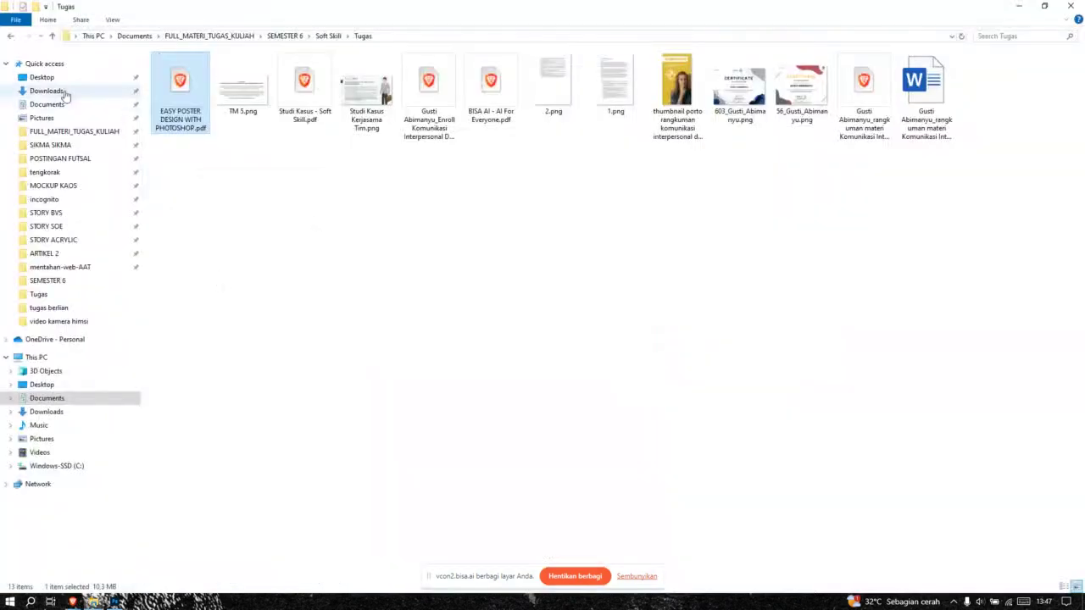
click(68, 90)
double_click(214, 127)
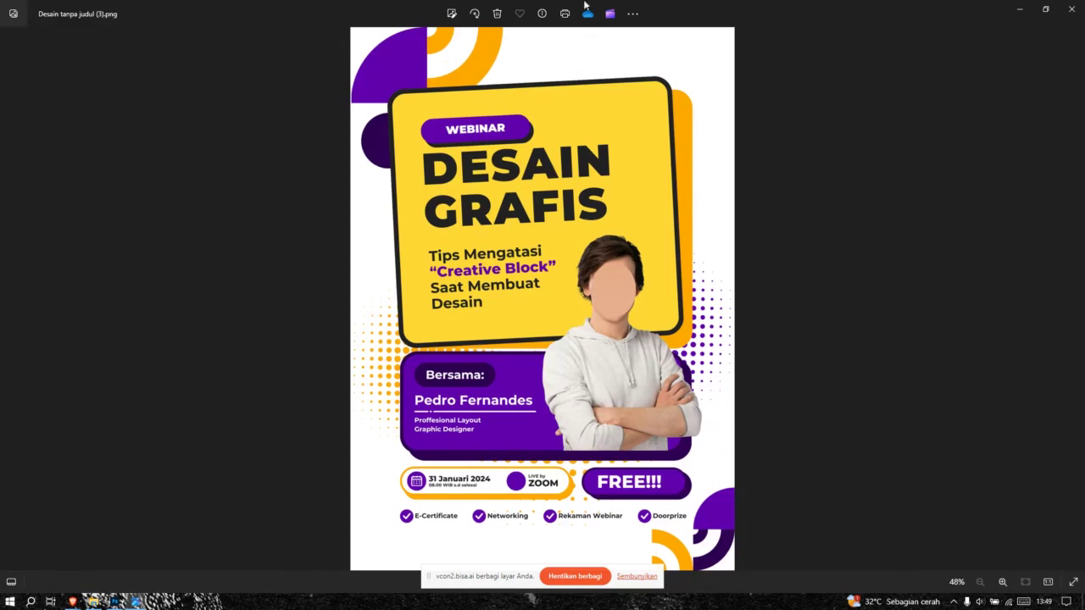
click(1029, 7)
Step: Set up a new Photoshop document at 1080 × 1920 px with 300 pixels/inch resolution
click(115, 601)
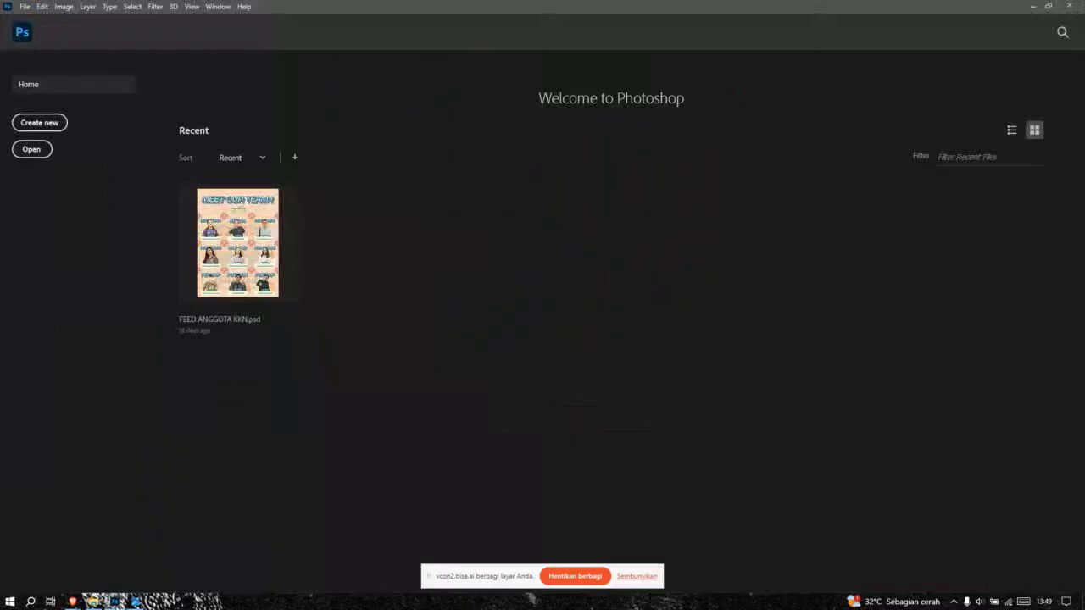
click(51, 127)
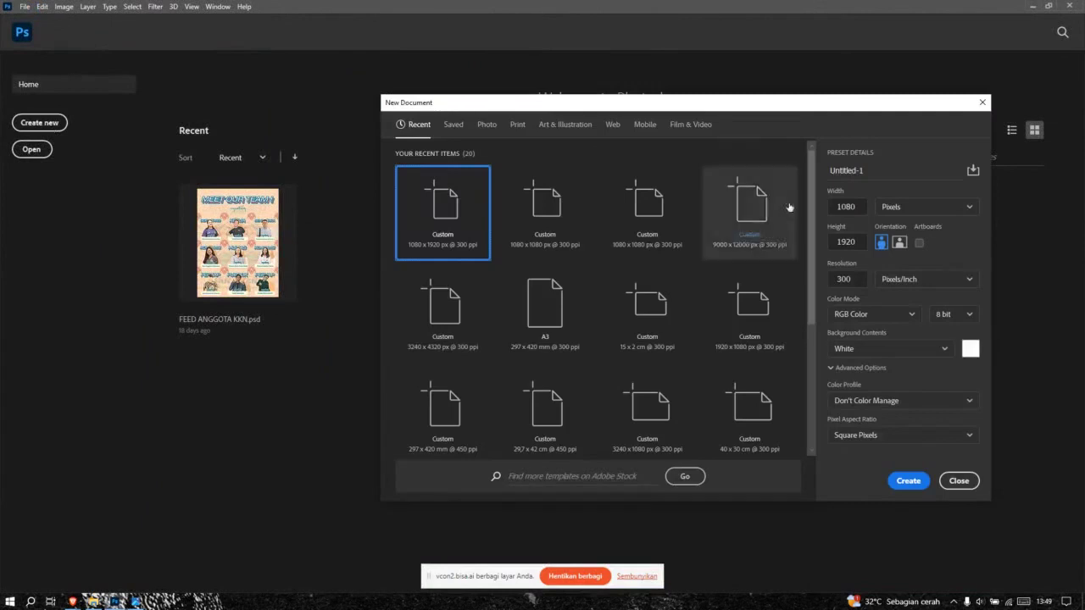
double_click(834, 212)
drag(866, 243, 862, 266)
click(860, 259)
click(831, 283)
text(3)
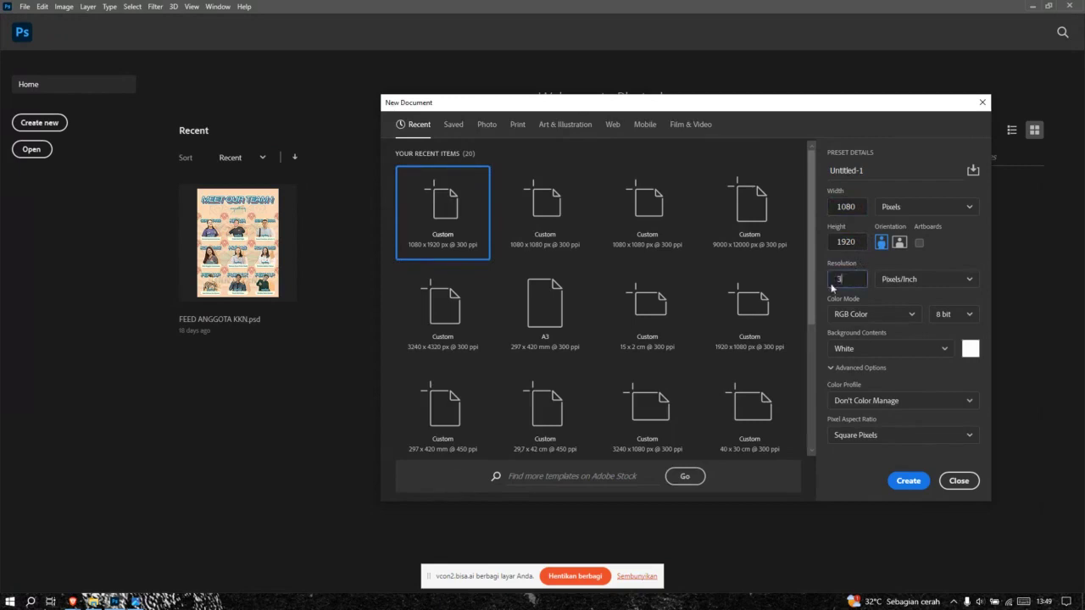
text(00)
click(857, 279)
click(857, 278)
double_click(857, 279)
click(858, 280)
Step: Create the blank 1080 × 1920 Untitled-1 canvas, zoom around it, and switch to another window
click(909, 481)
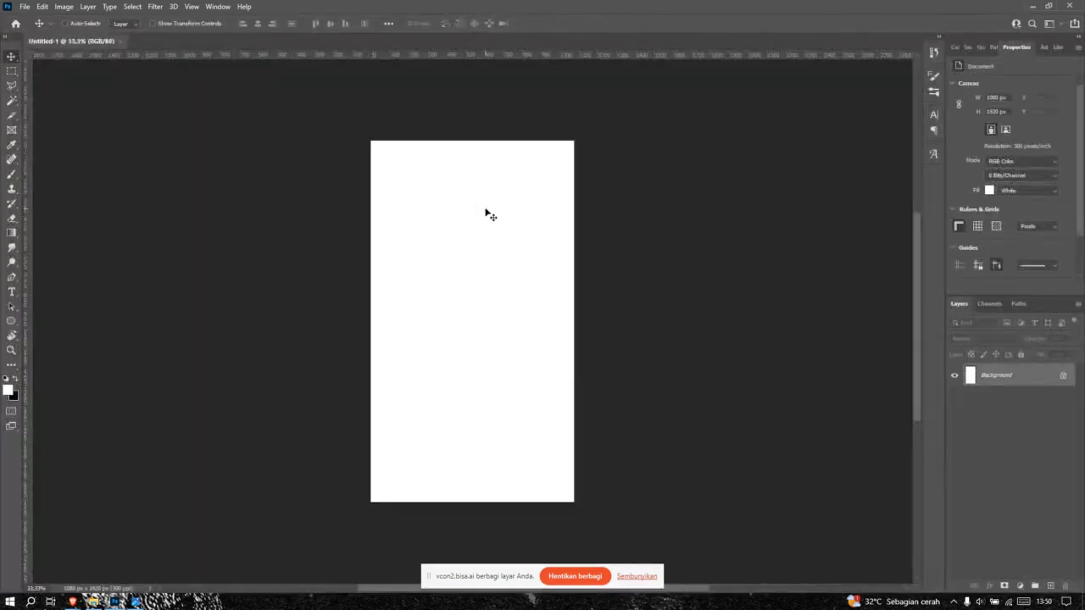
scroll(504, 280, down, 3)
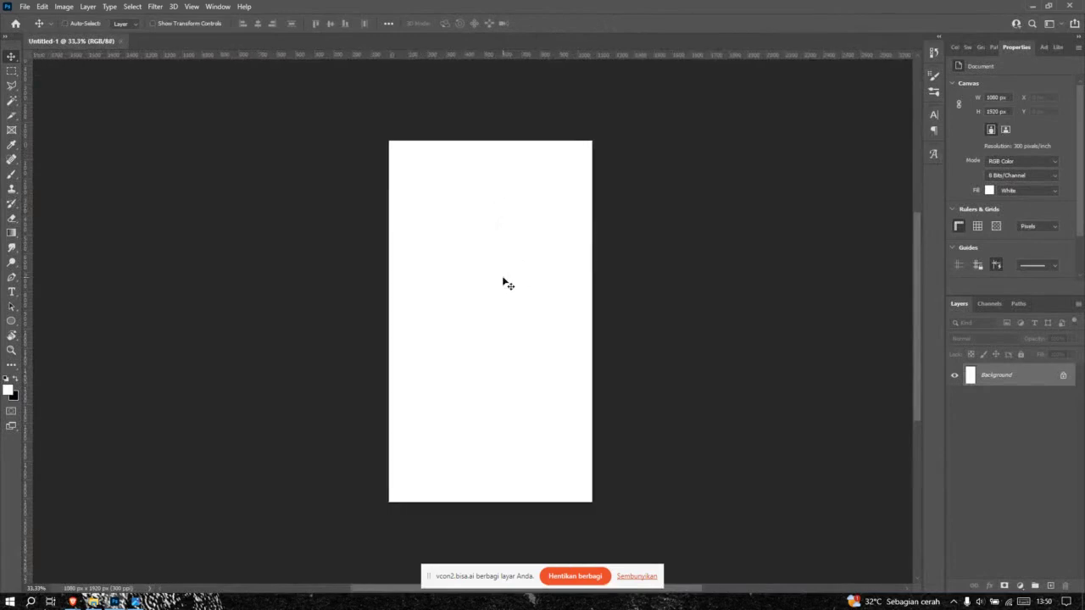
scroll(504, 281, up, 2)
scroll(506, 287, up, 1)
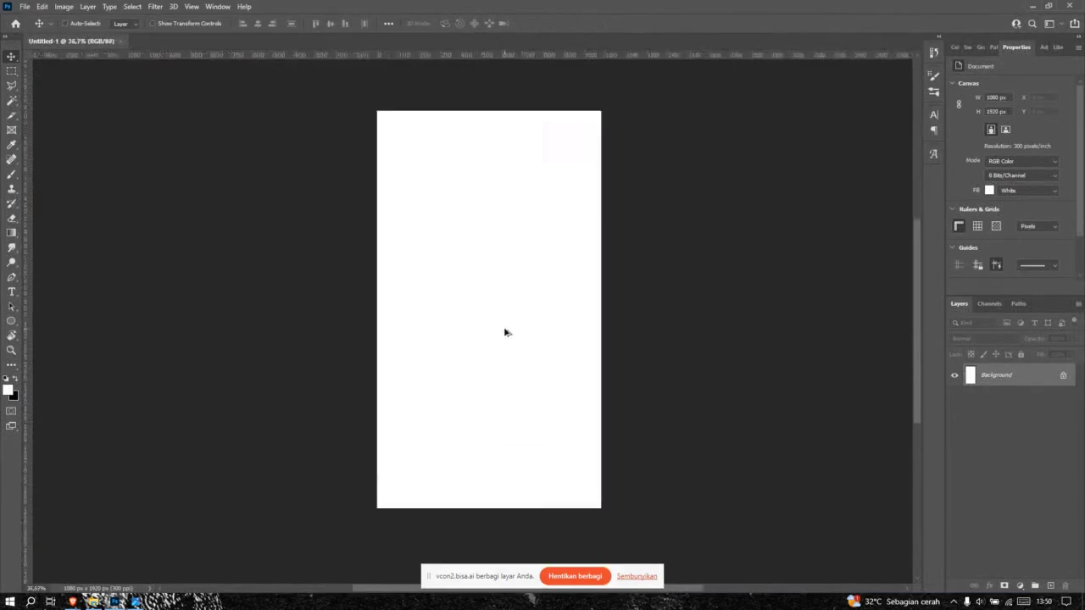
scroll(505, 332, up, 1)
scroll(506, 332, down, 1)
scroll(506, 329, up, 1)
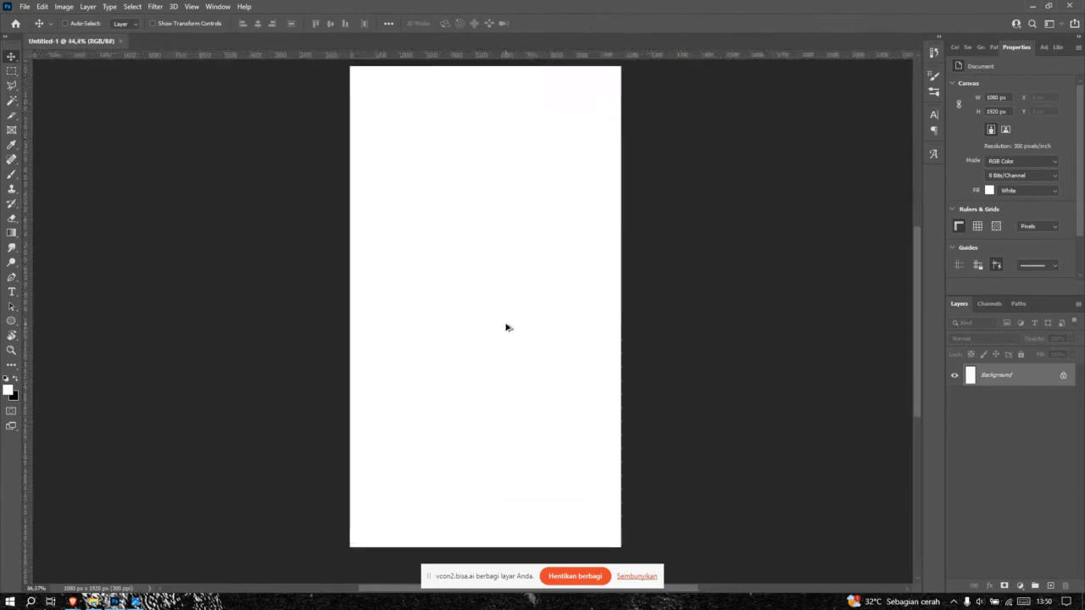
scroll(506, 328, down, 1)
scroll(531, 212, up, 1)
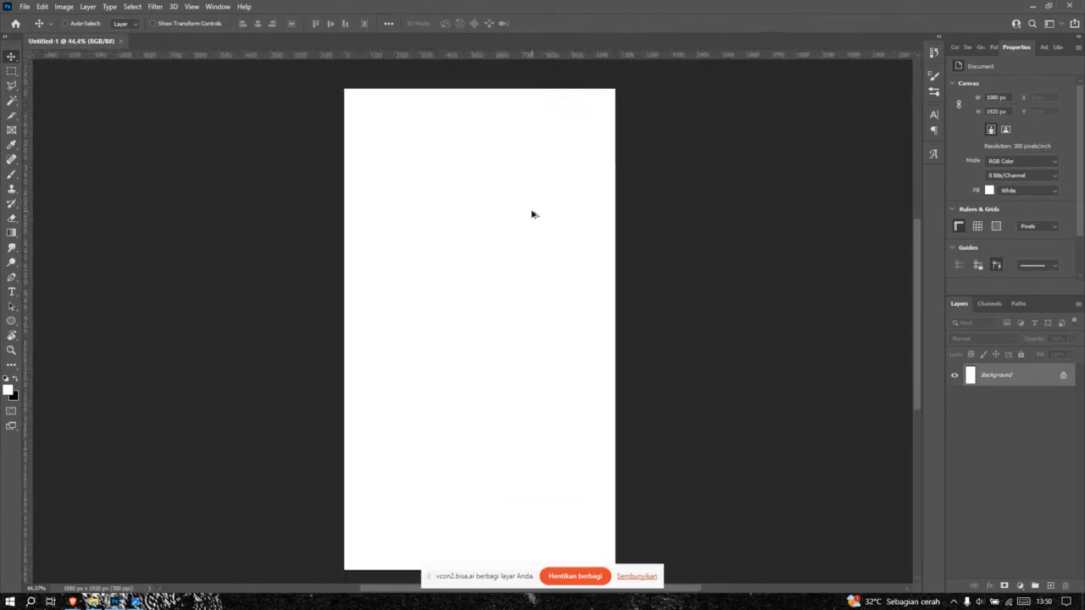
key(alt+Tab)
key(alt+Tab)
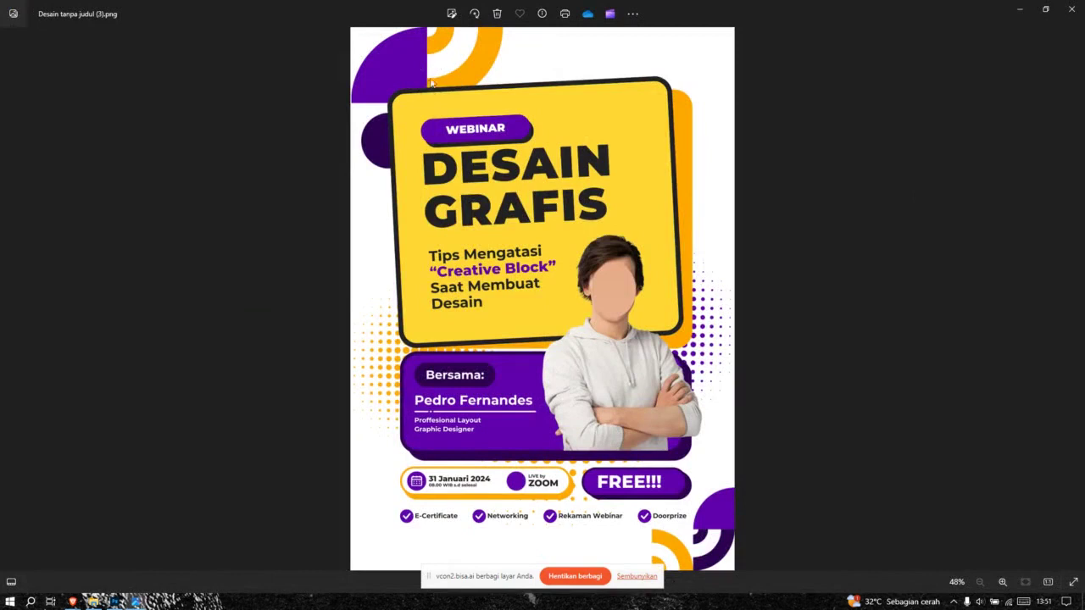
Step: Switch to the Brave Tampil window and ready an empty new tab's address bar
key(alt+Tab)
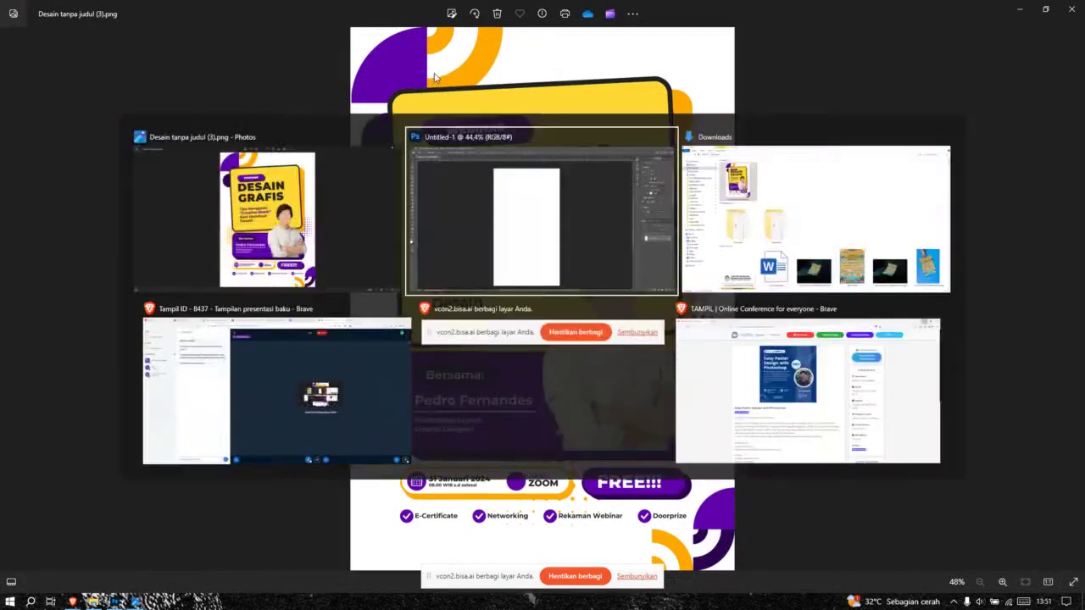
key(alt+Tab)
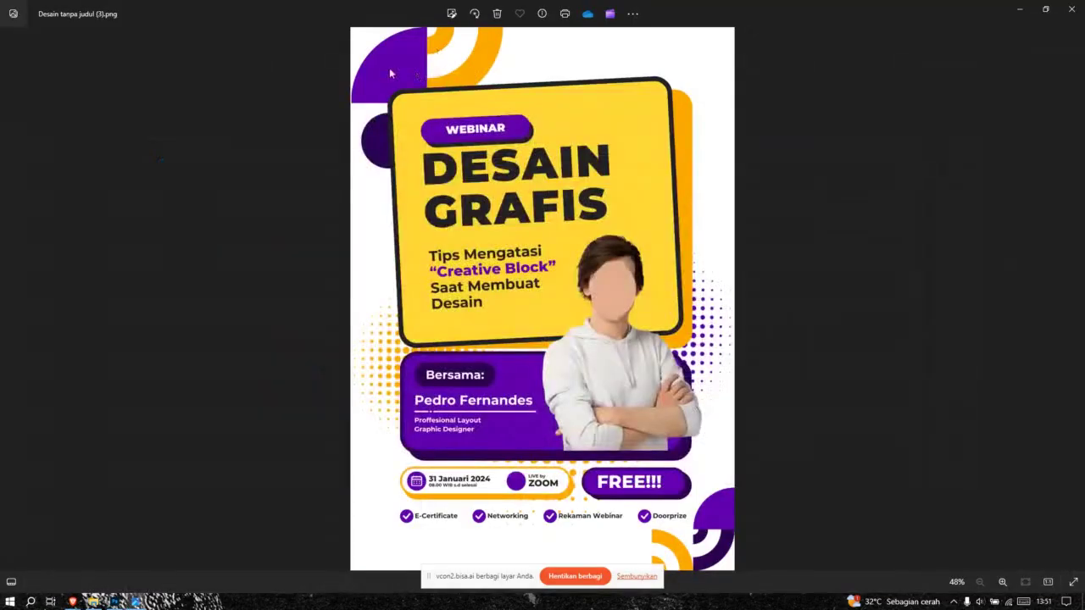
key(alt+Tab)
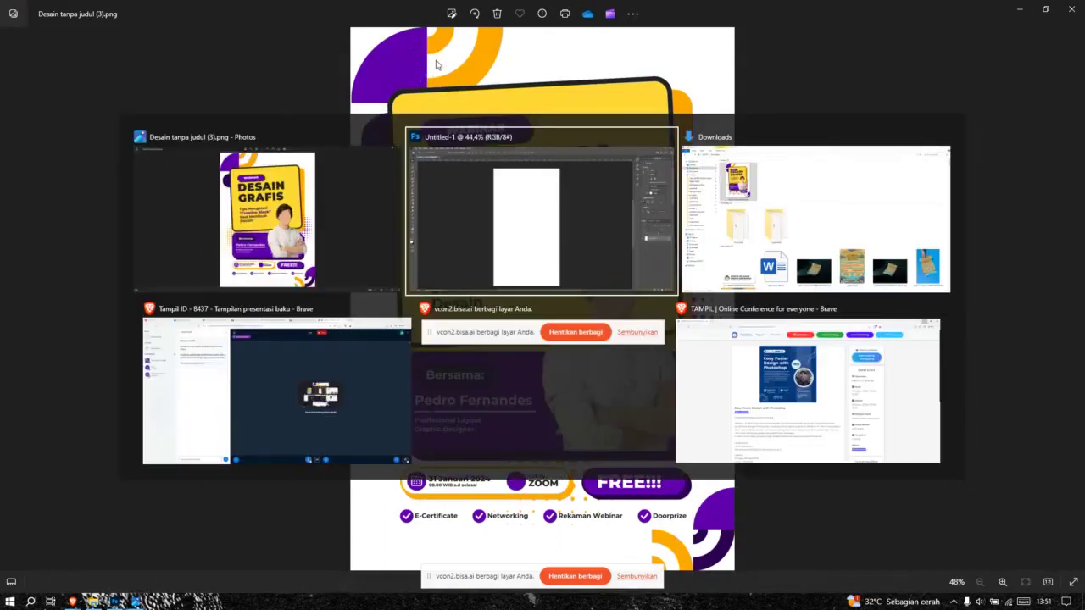
key(alt+Tab)
key(alt+Tab)
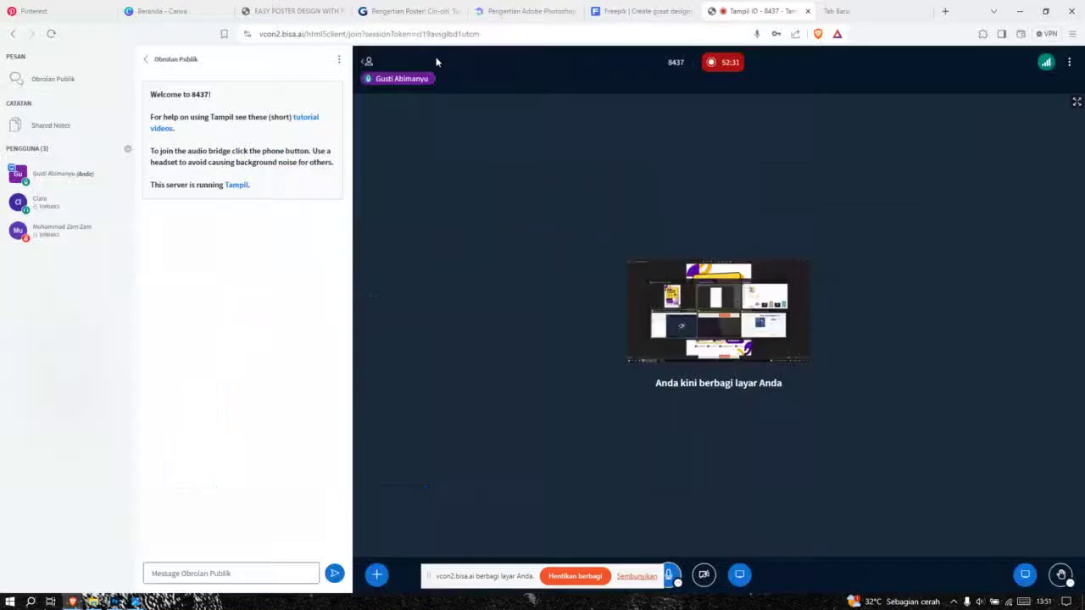
click(844, 19)
click(500, 34)
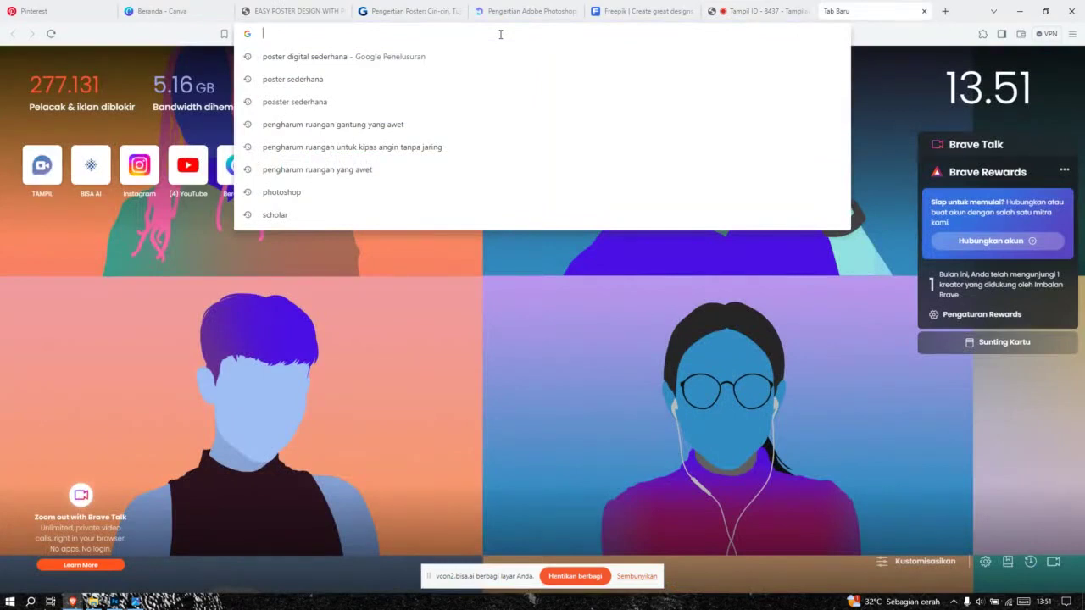
Step: Load freepik.com and post its link in the Tampil meeting chat
text(freepik.com)
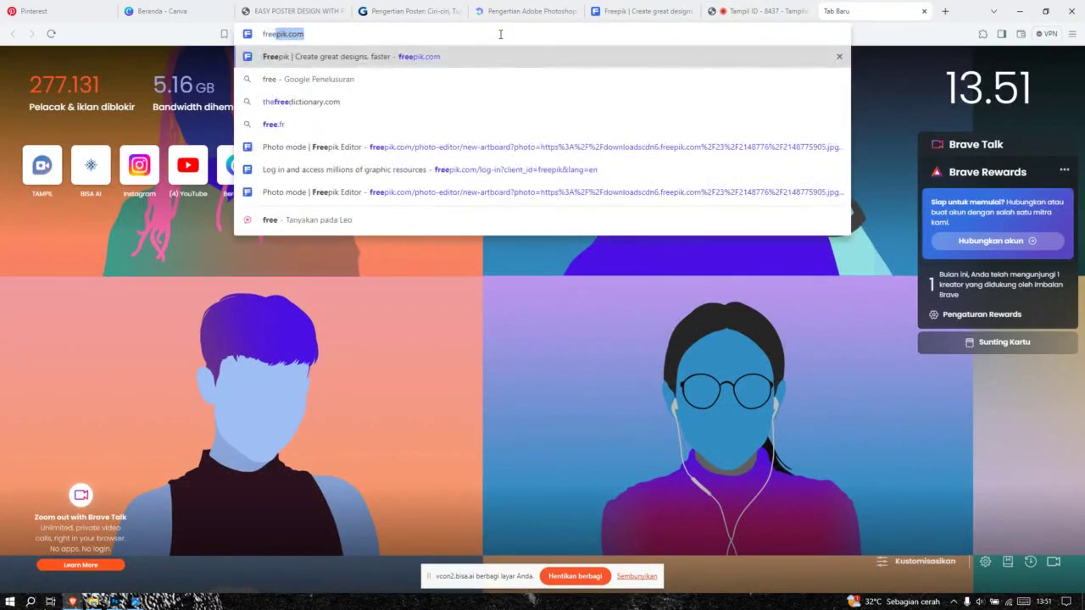
key(Return)
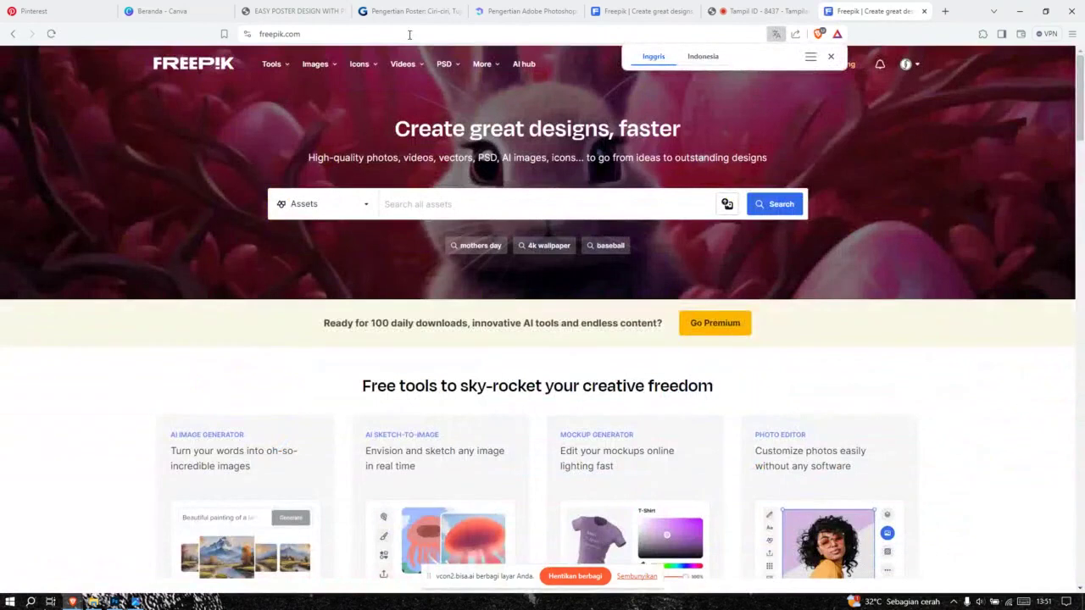
click(324, 34)
key(ctrl+c)
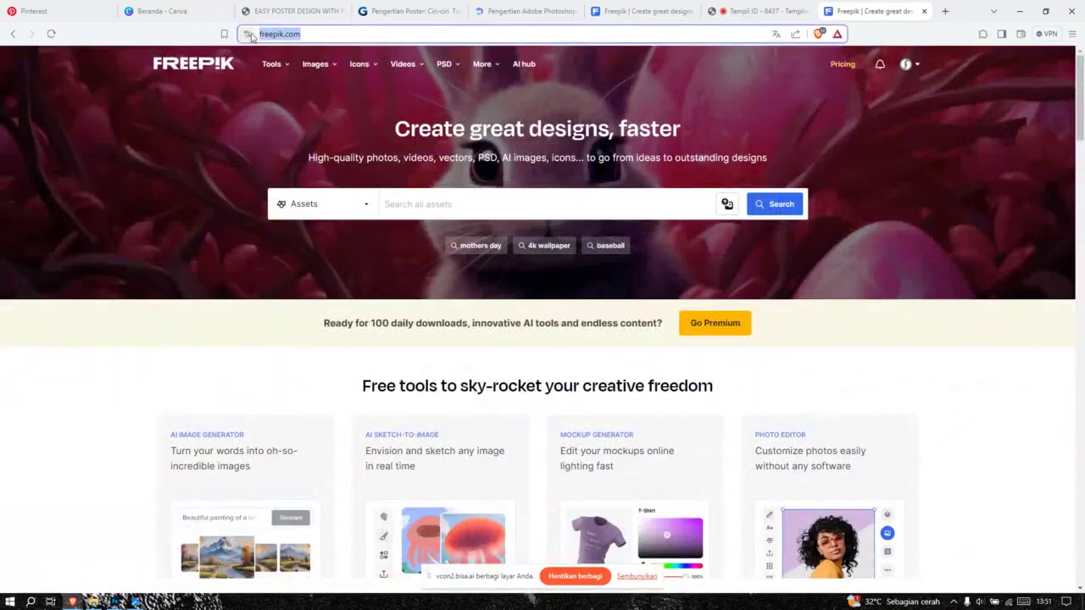
click(763, 11)
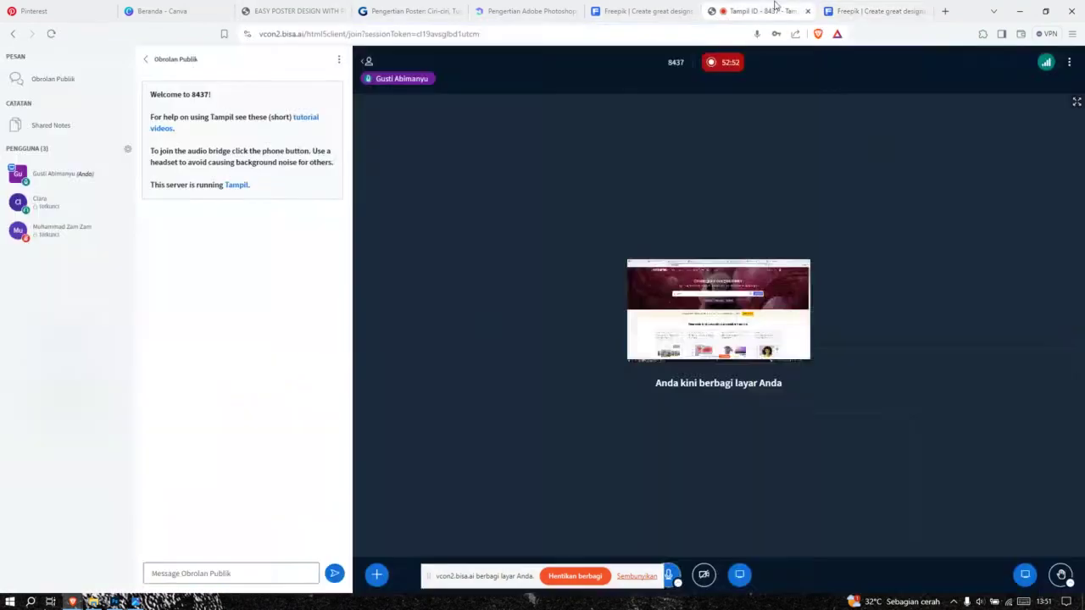
click(206, 575)
key(ctrl+v)
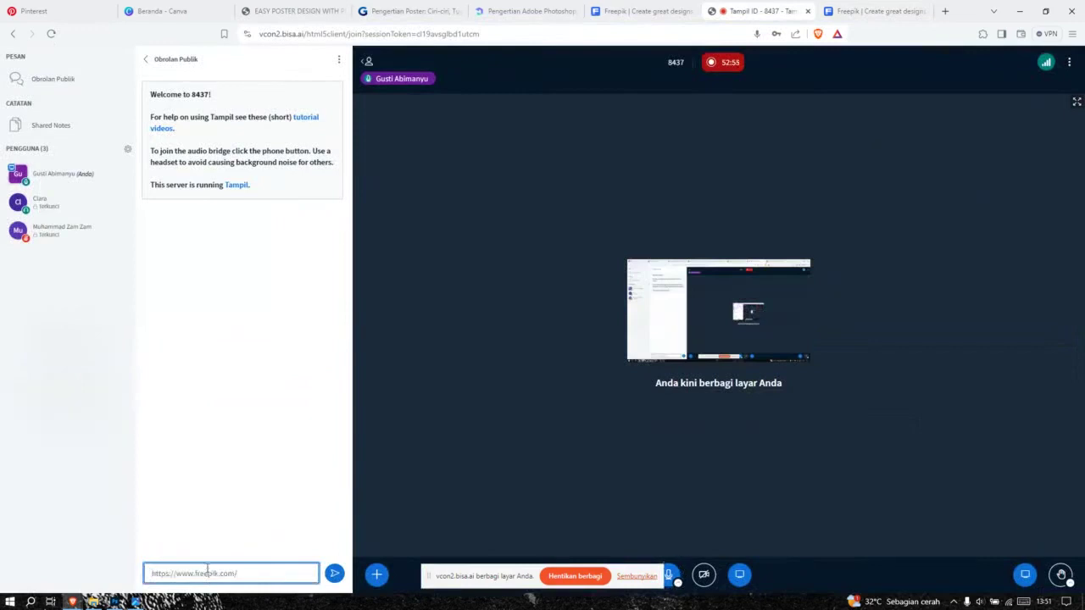
key(Return)
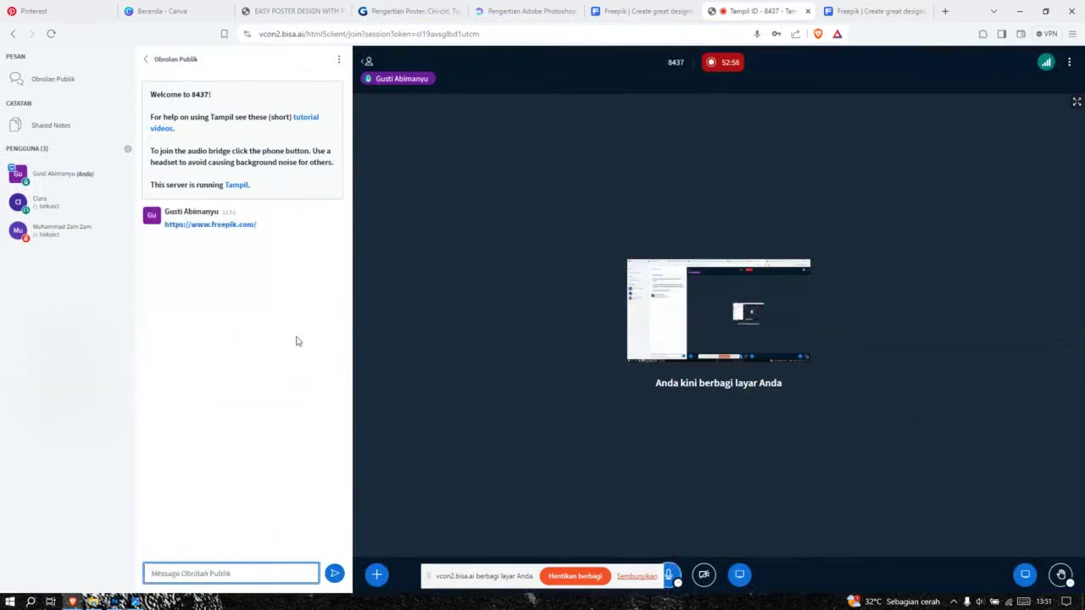
click(863, 11)
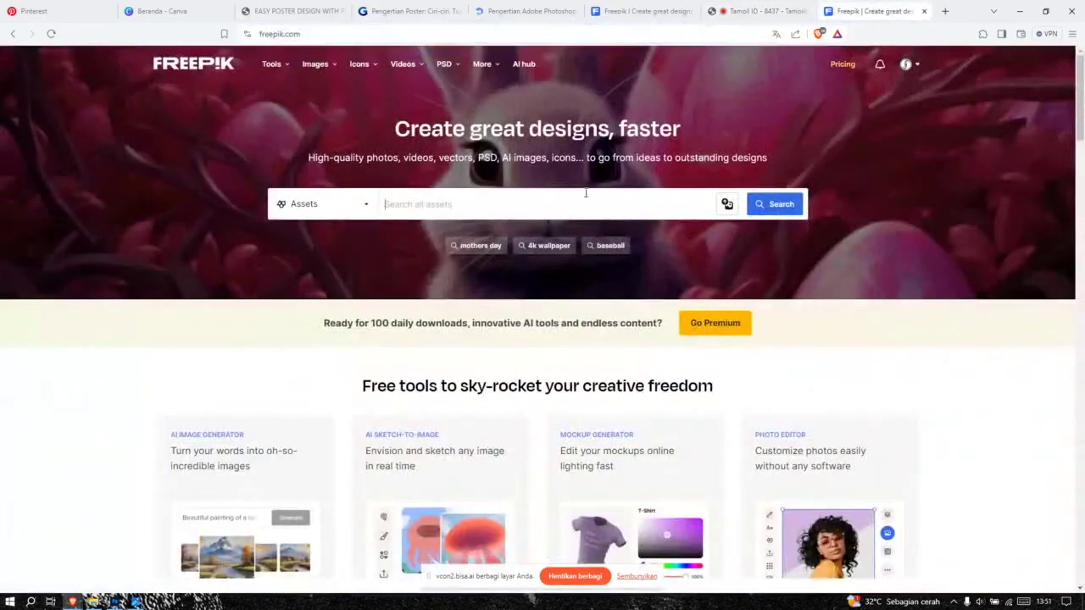
Step: Search Freepik for 'elemen' and browse the results
scroll(701, 325, down, 2)
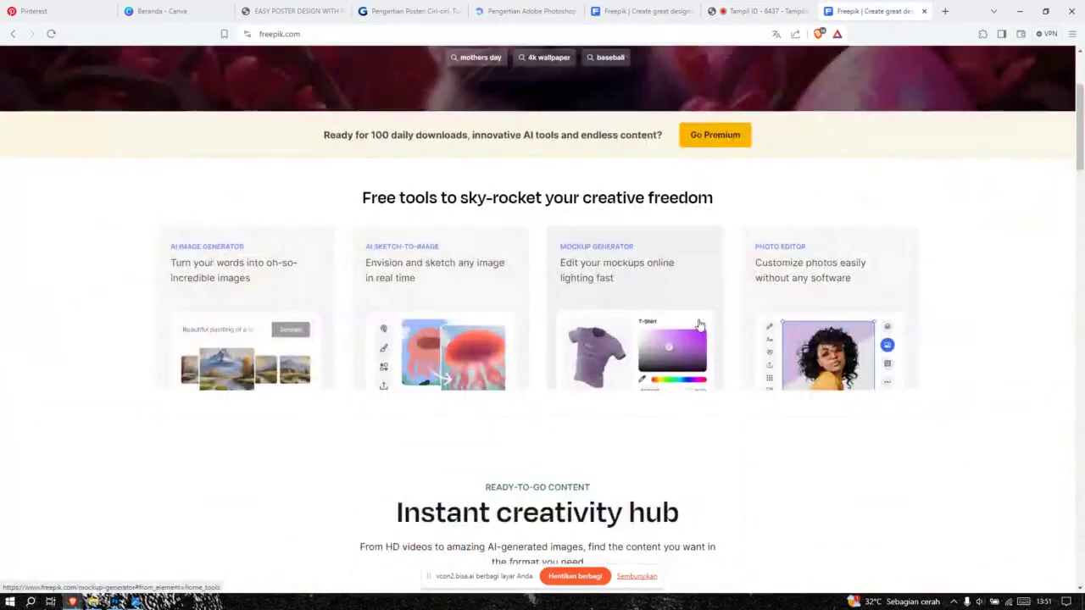
scroll(698, 323, down, 2)
scroll(700, 323, down, 2)
scroll(700, 314, up, 5)
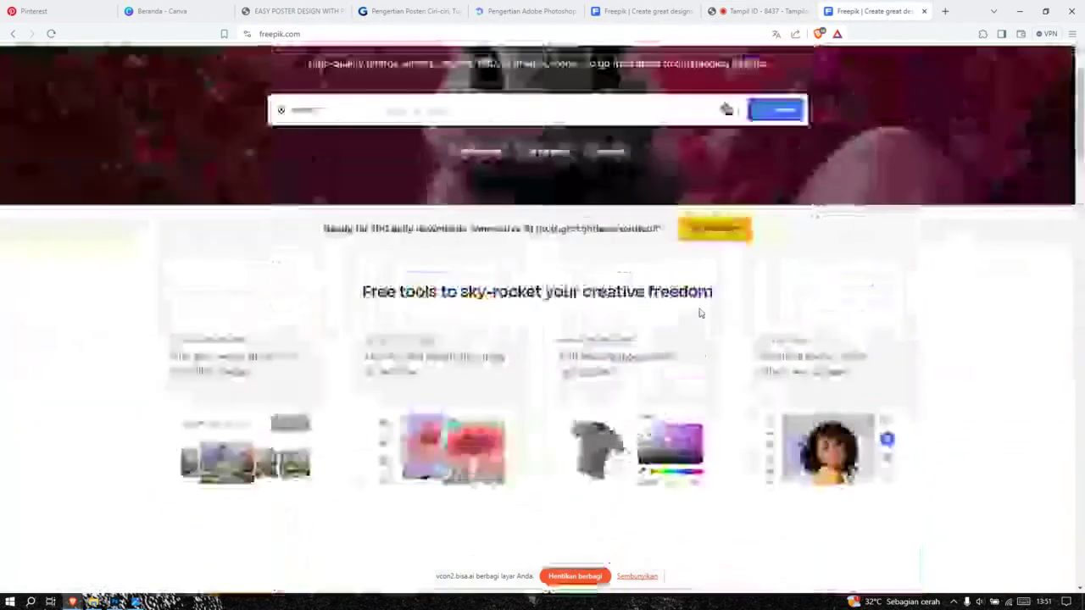
click(518, 103)
text(elemen)
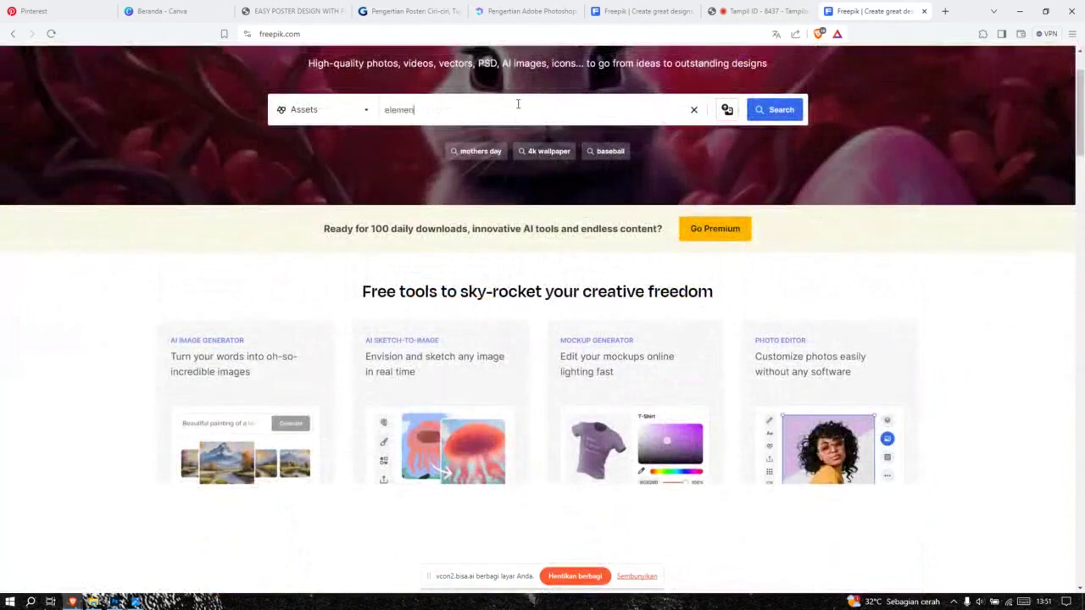
key(Return)
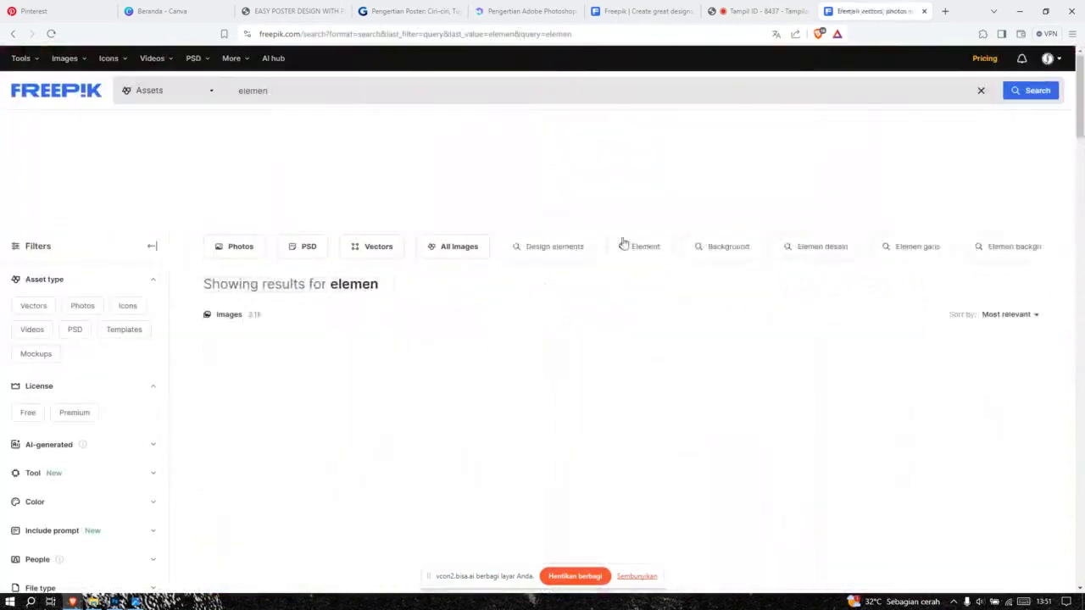
scroll(571, 298, down, 1)
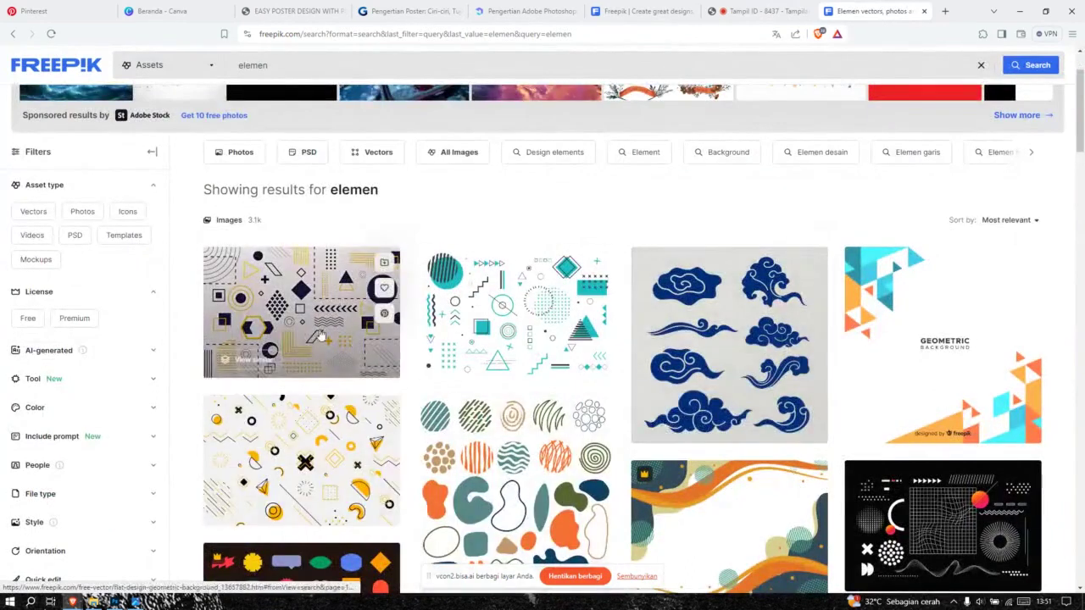
scroll(321, 337, down, 2)
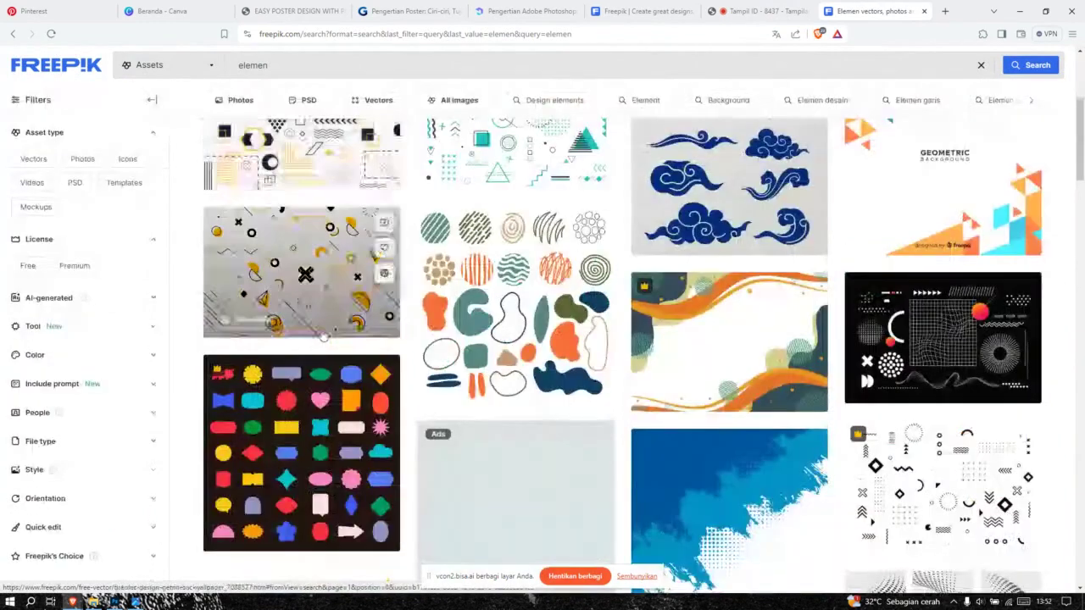
scroll(751, 359, down, 2)
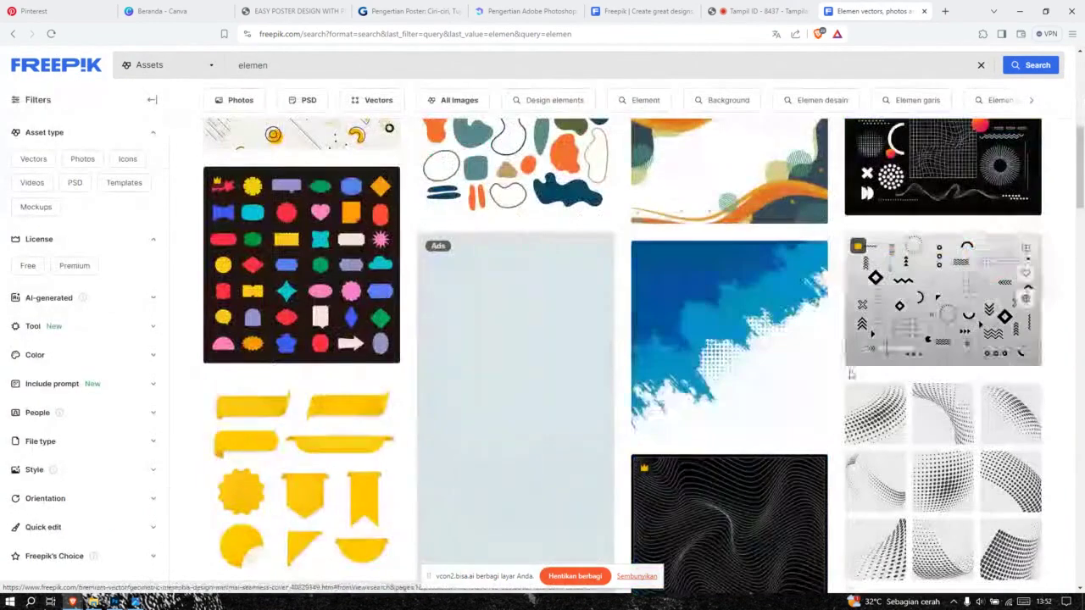
scroll(865, 391, down, 2)
scroll(623, 356, up, 5)
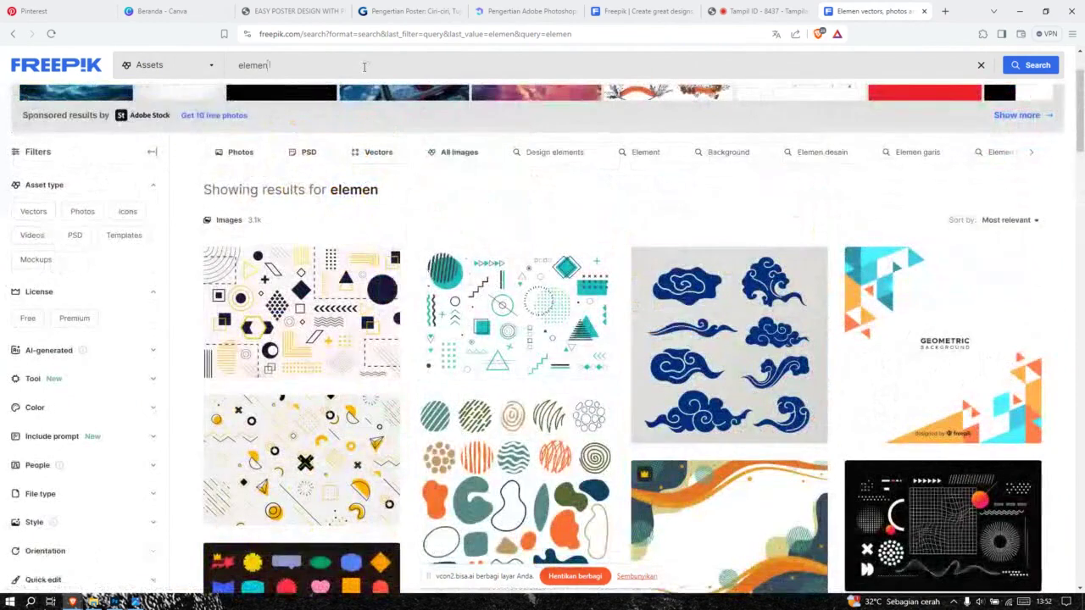
Step: Change the search to 'elemen retro' and browse the retro results
key(BackSpace)
key(BackSpace)
text(retr)
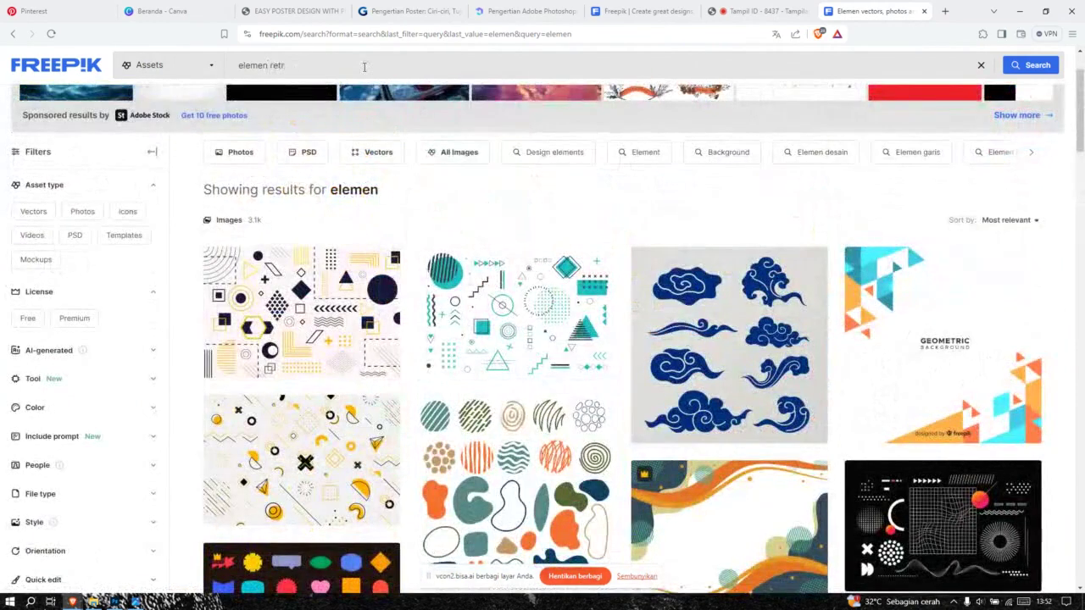
text(o)
key(Return)
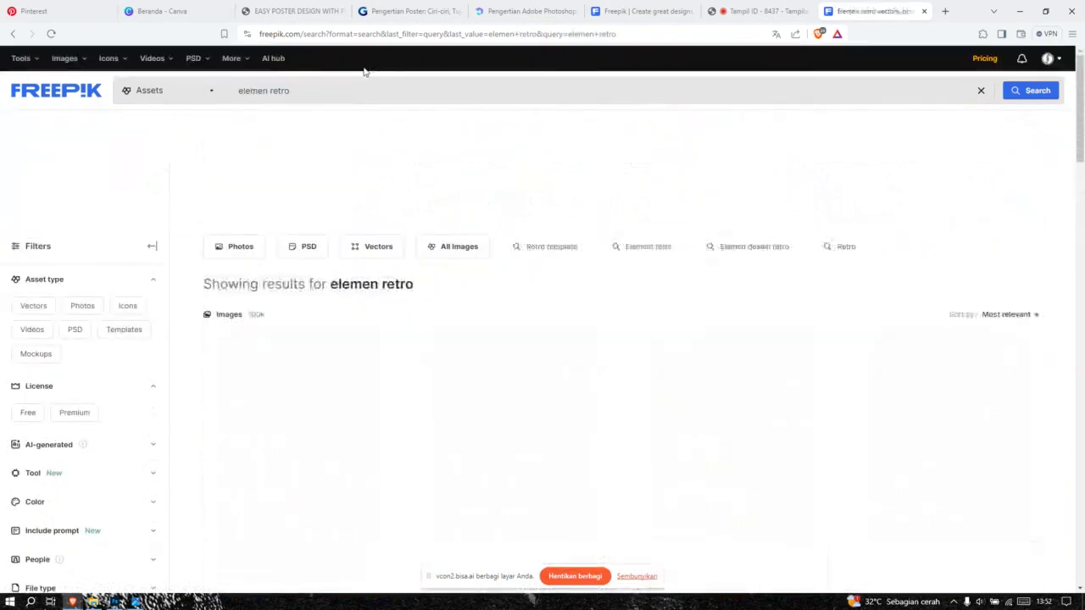
scroll(415, 260, down, 2)
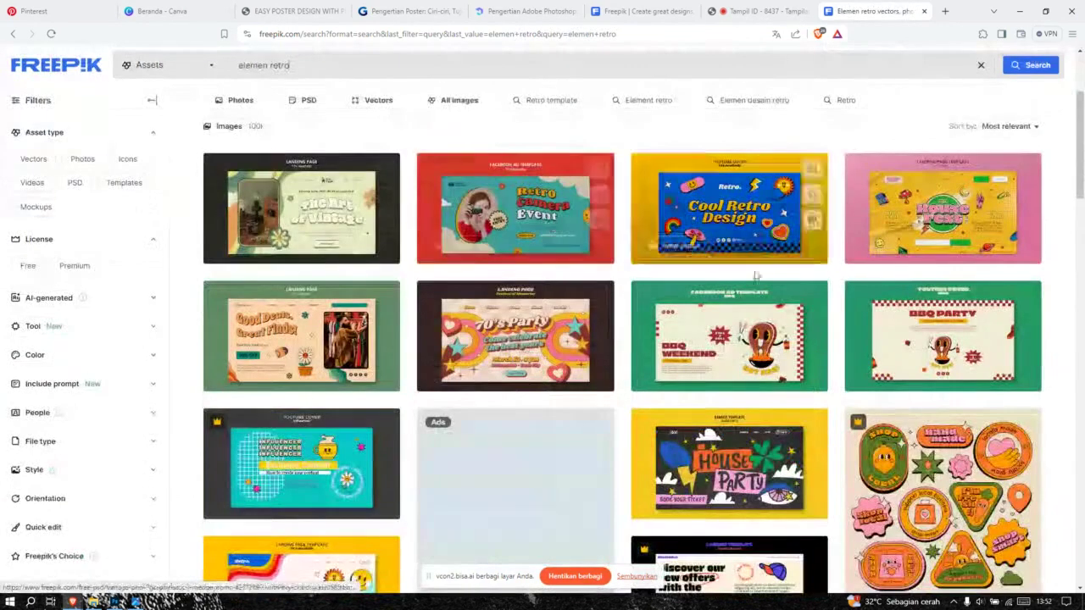
scroll(741, 279, down, 1)
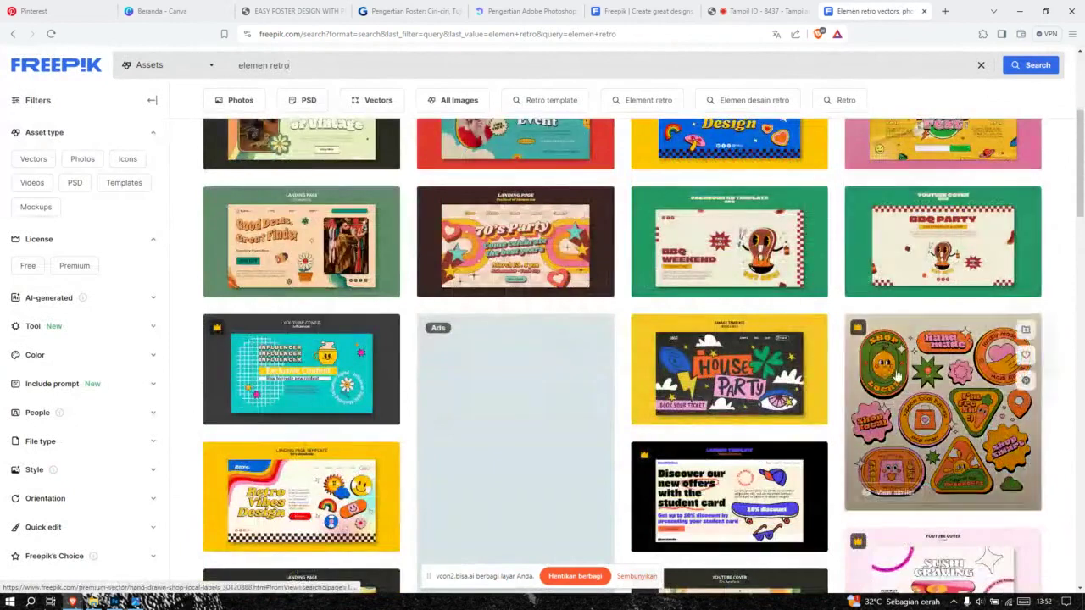
scroll(848, 356, down, 1)
scroll(797, 398, down, 2)
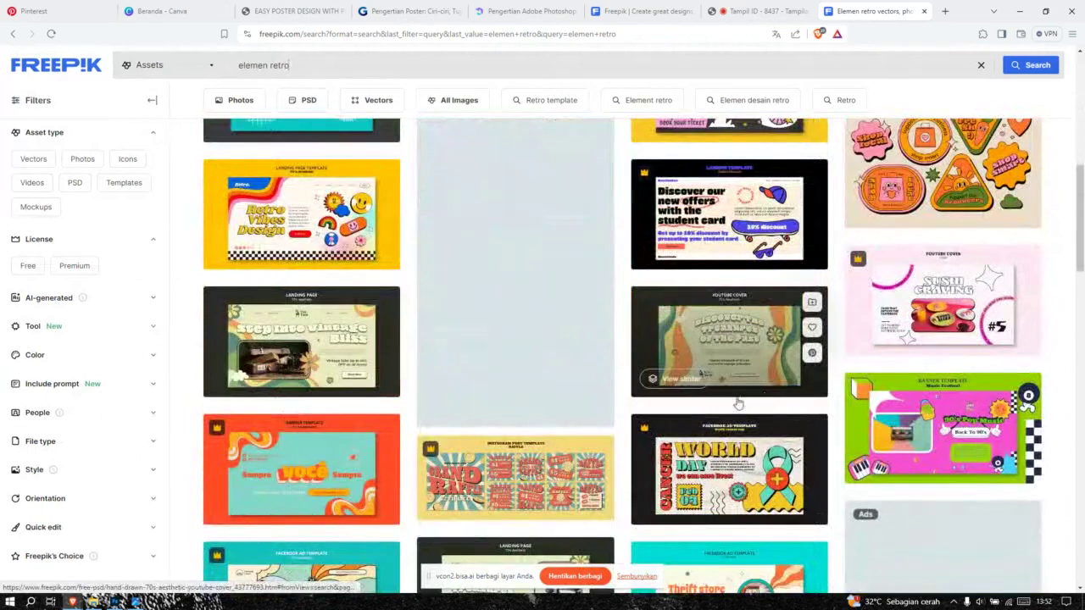
scroll(682, 414, up, 5)
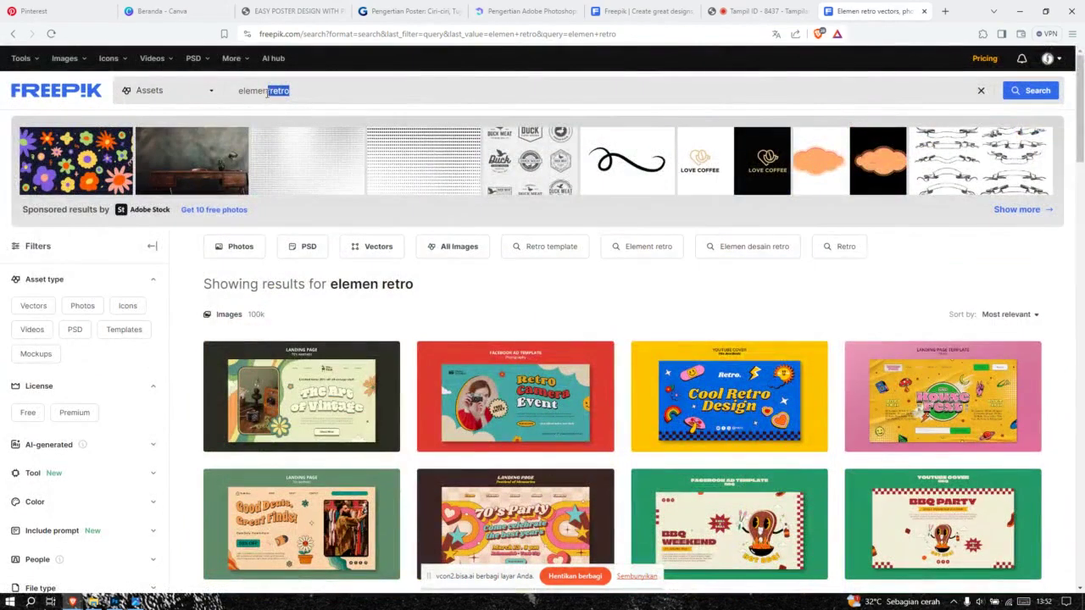
Step: Change the search to 'elemen y2k' and browse the Y2K results
key(BackSpace)
text(y2k)
key(Return)
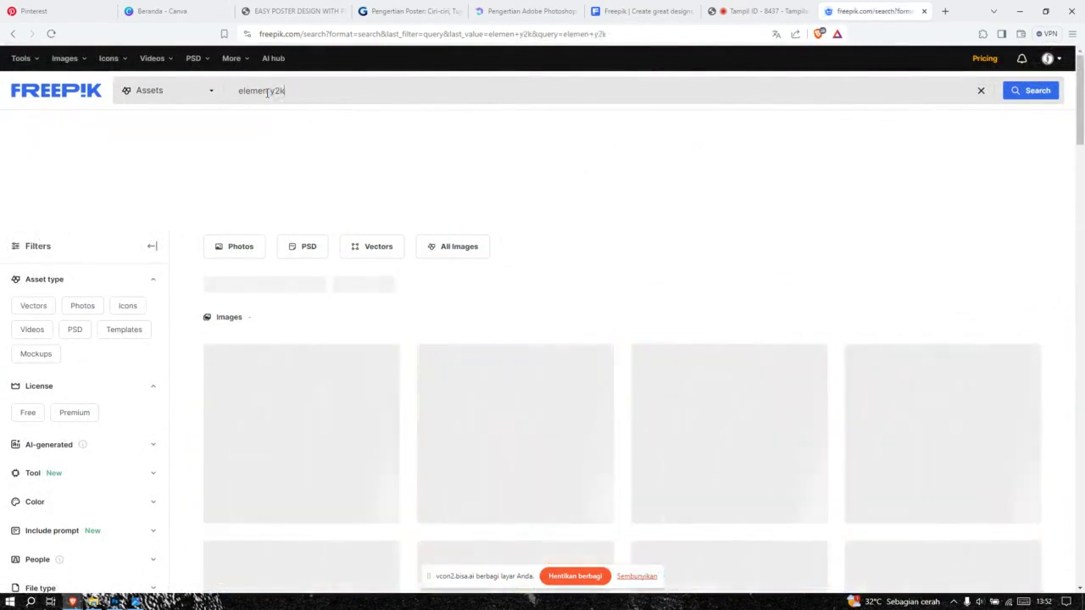
scroll(532, 256, down, 2)
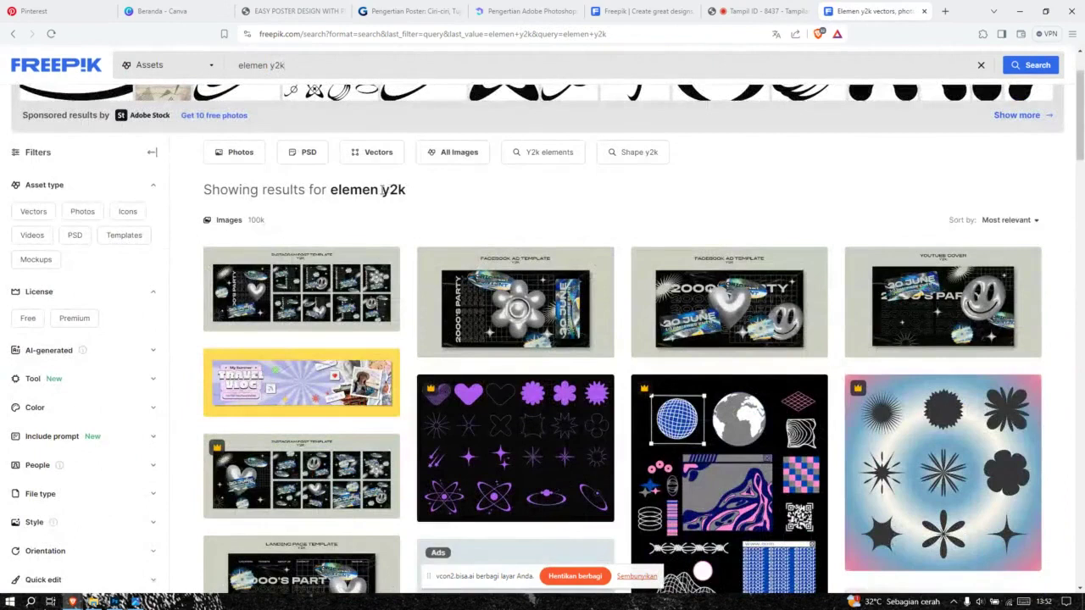
double_click(383, 190)
click(418, 195)
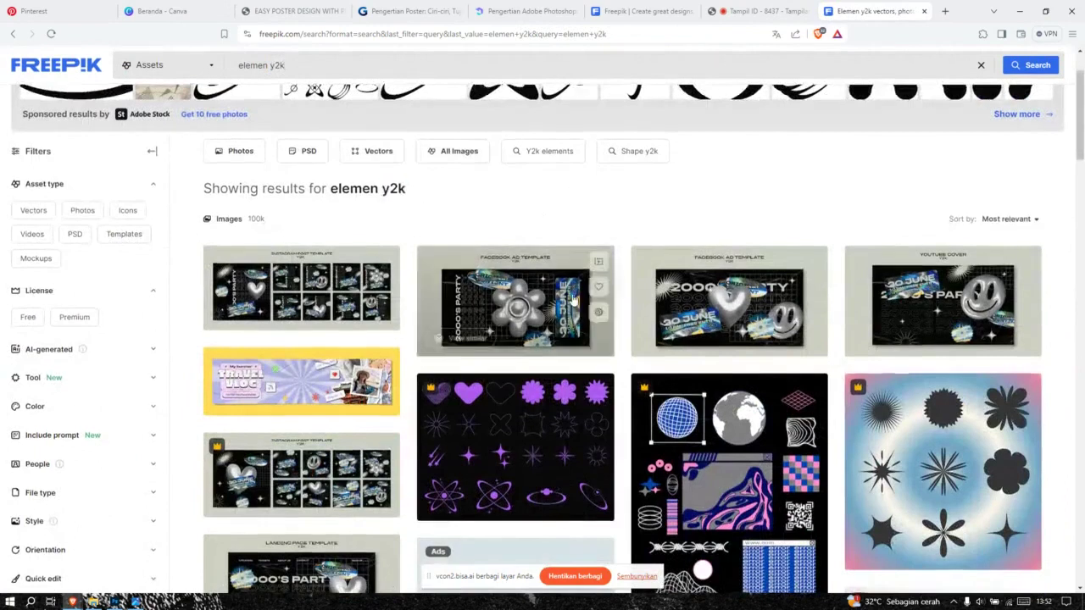
scroll(573, 301, down, 2)
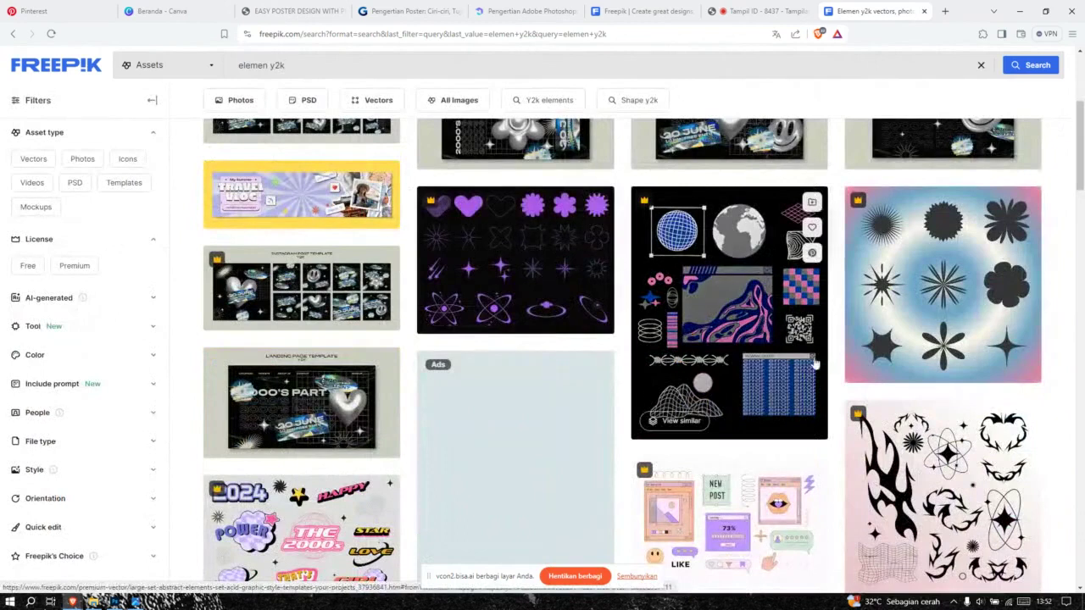
scroll(814, 365, down, 1)
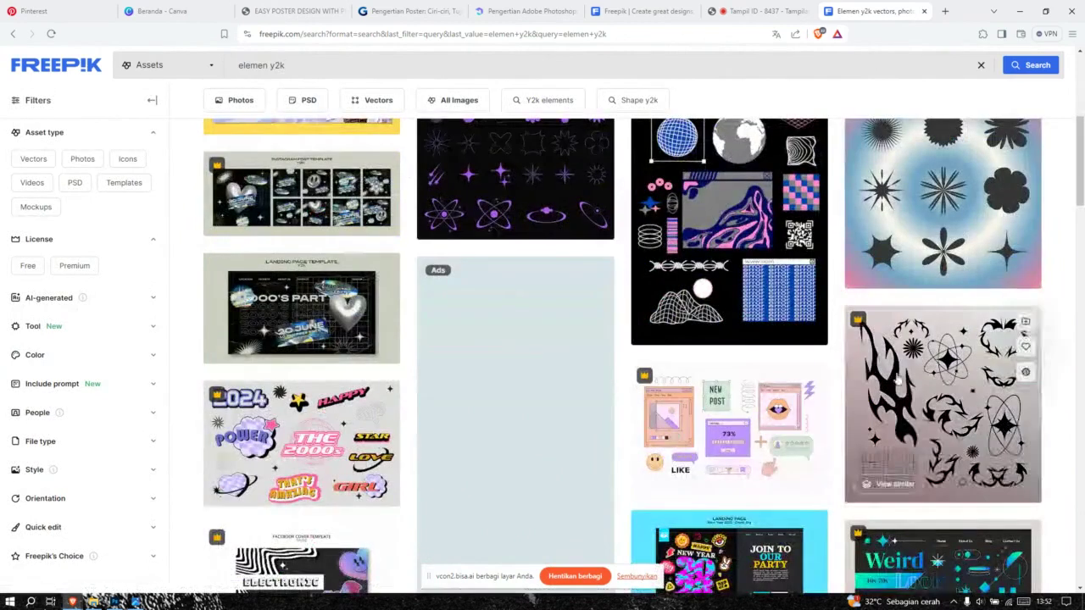
scroll(865, 382, up, 2)
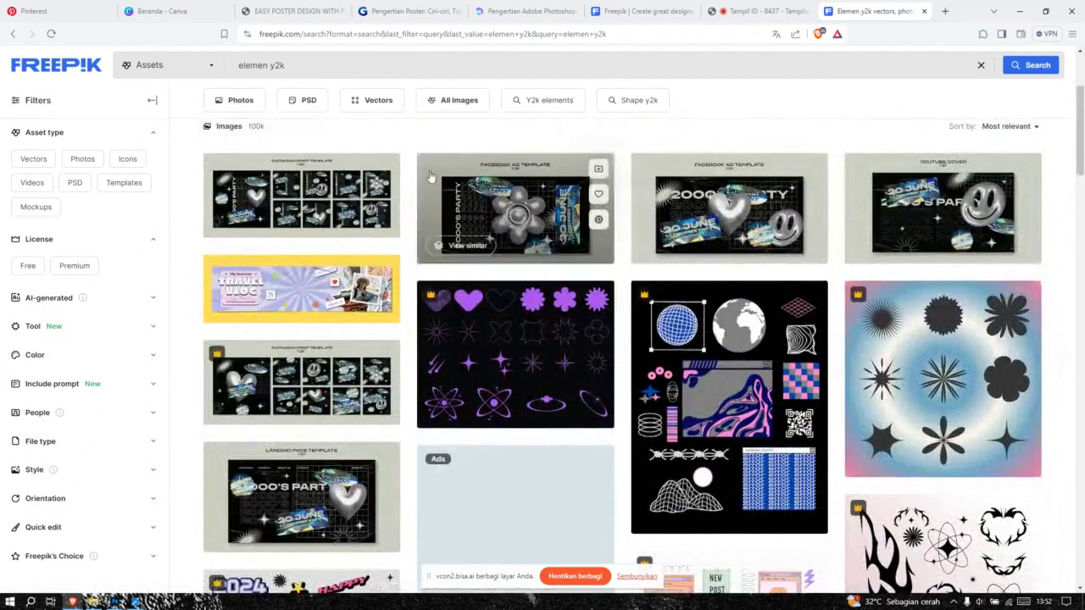
scroll(424, 254, up, 2)
scroll(419, 288, down, 10)
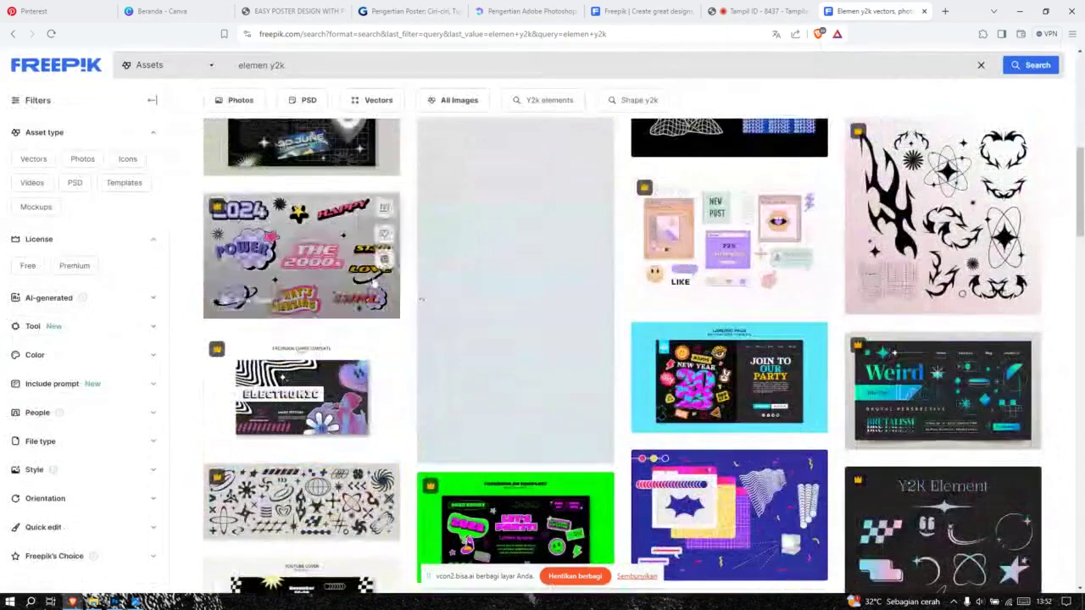
Step: Inspect the 2024 Y2K sticker set's details, then glance at the reference poster
click(251, 290)
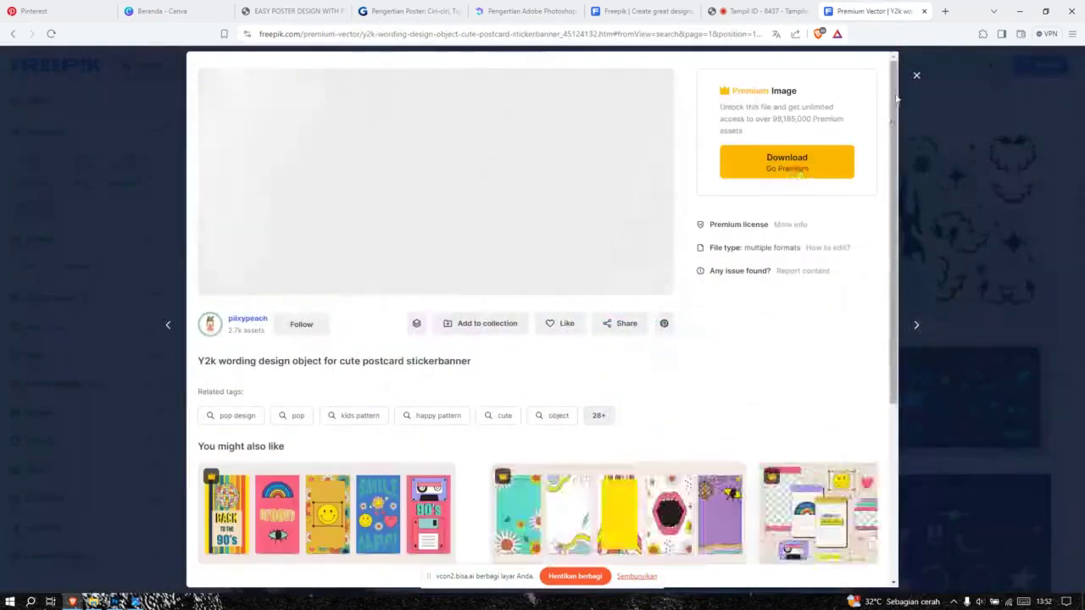
key(Escape)
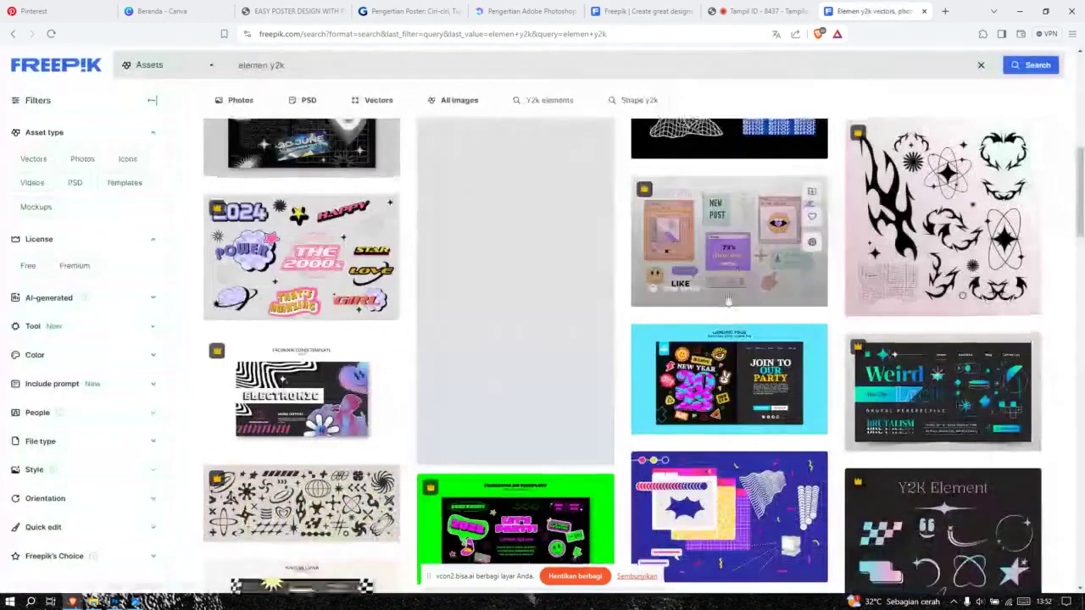
scroll(729, 299, up, 10)
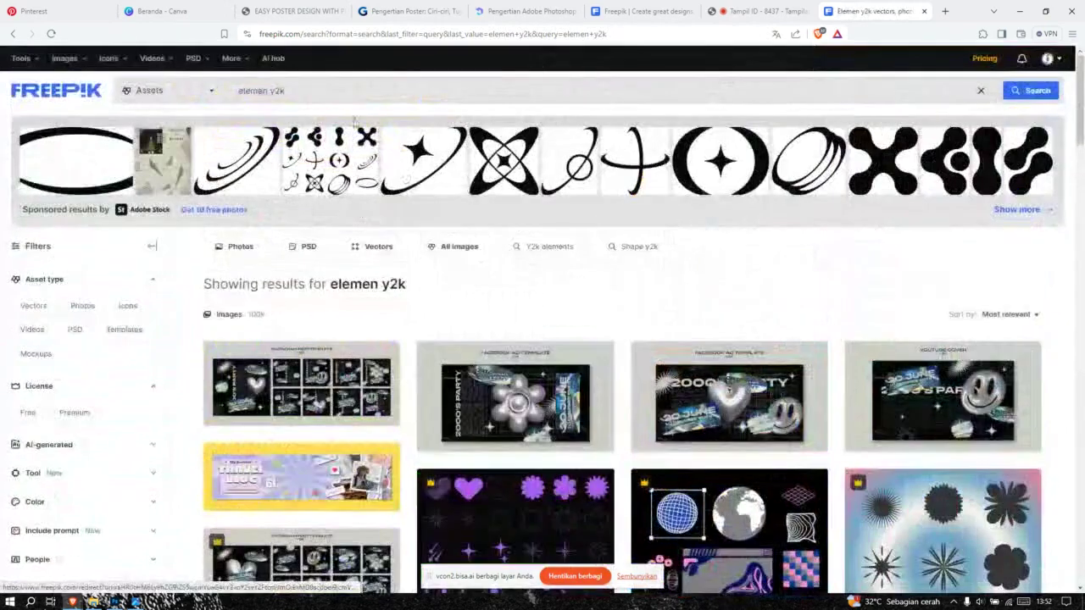
key(alt+Tab)
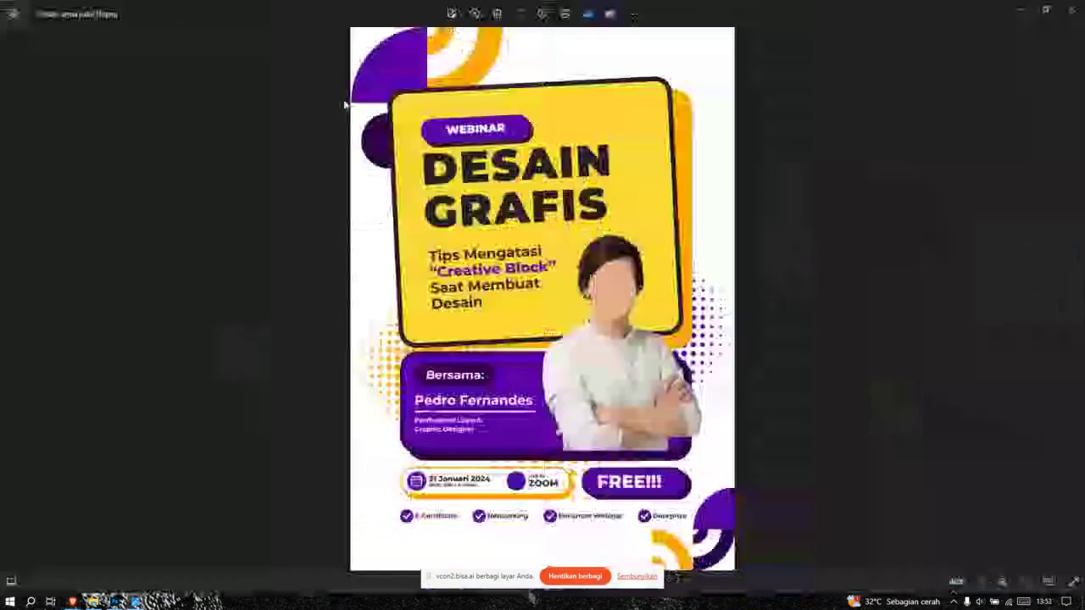
key(alt+Tab)
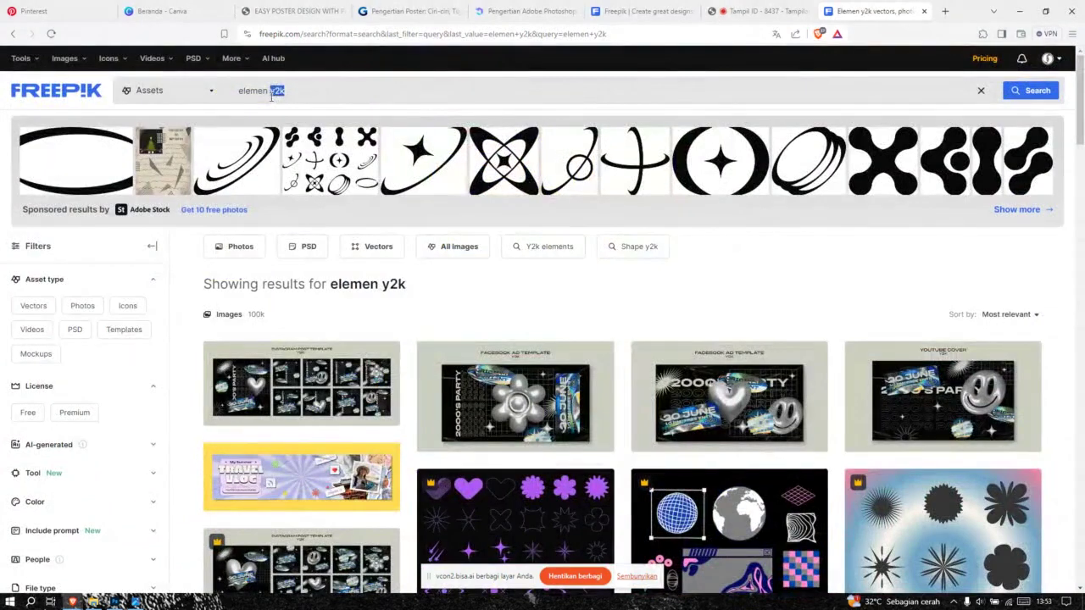
Step: Rerun the 'elemen' search and list download formats for the geometric wallpaper
key(Return)
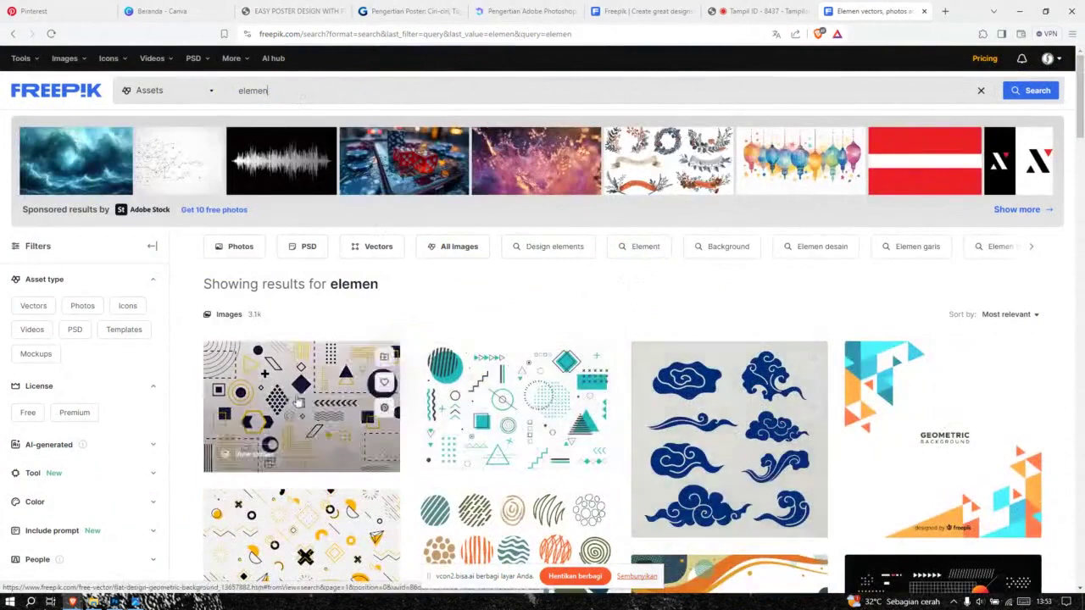
scroll(299, 403, down, 1)
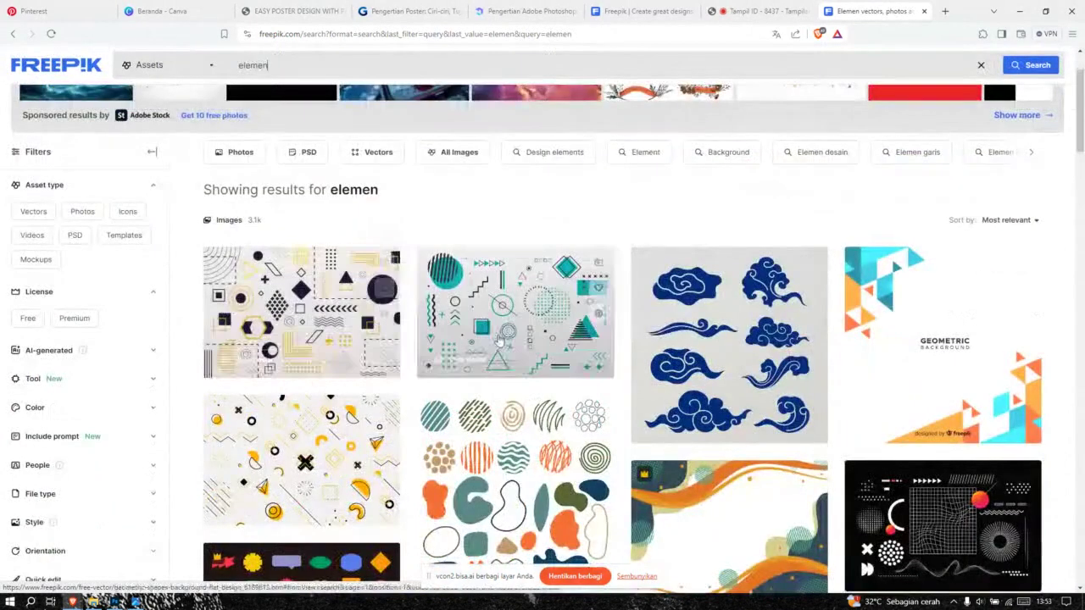
scroll(500, 339, down, 1)
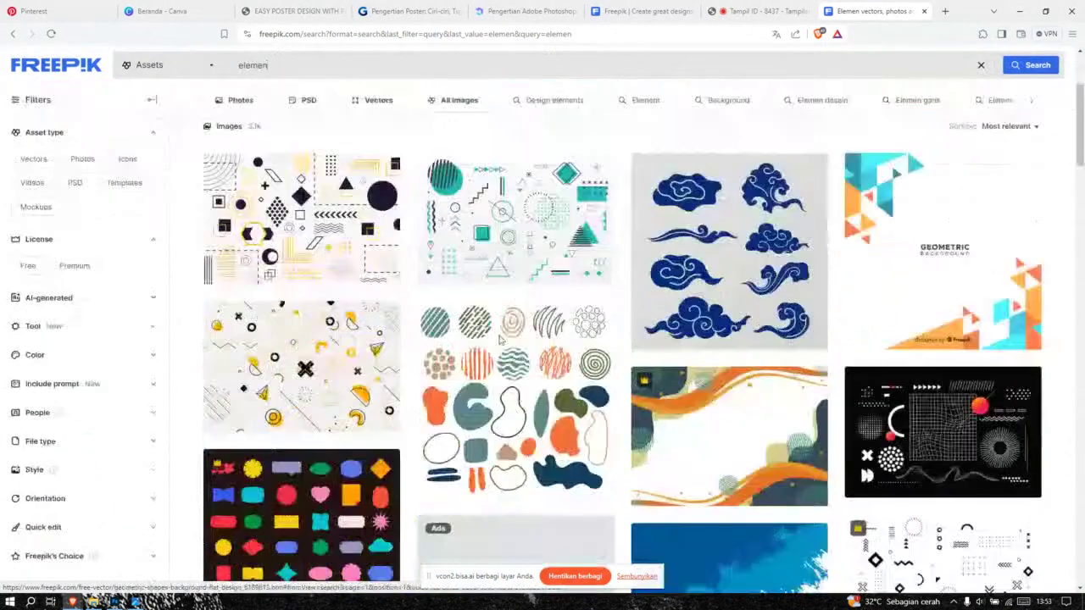
click(306, 365)
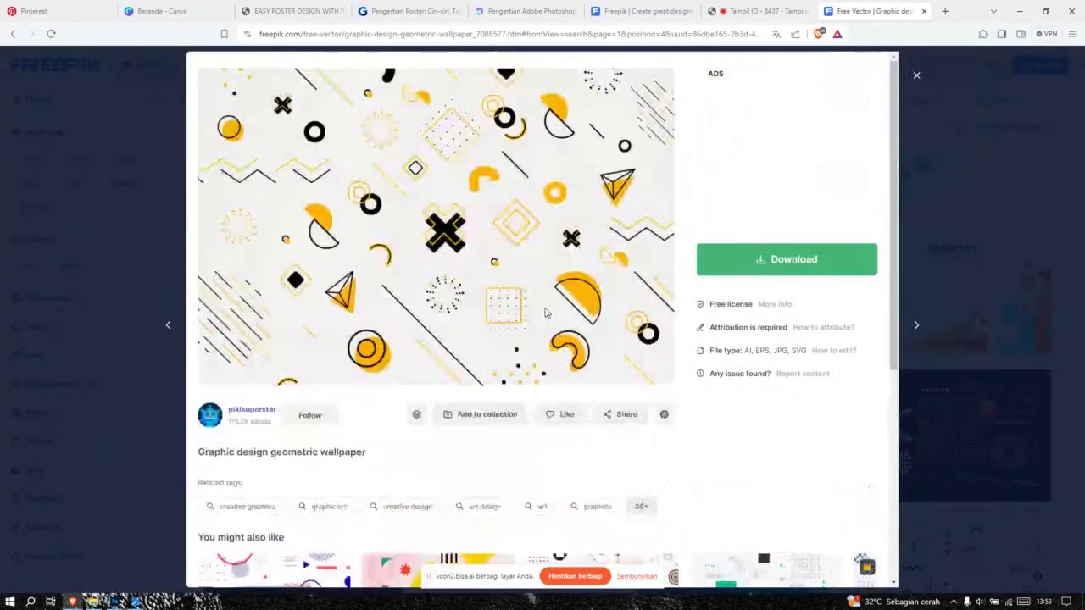
click(721, 268)
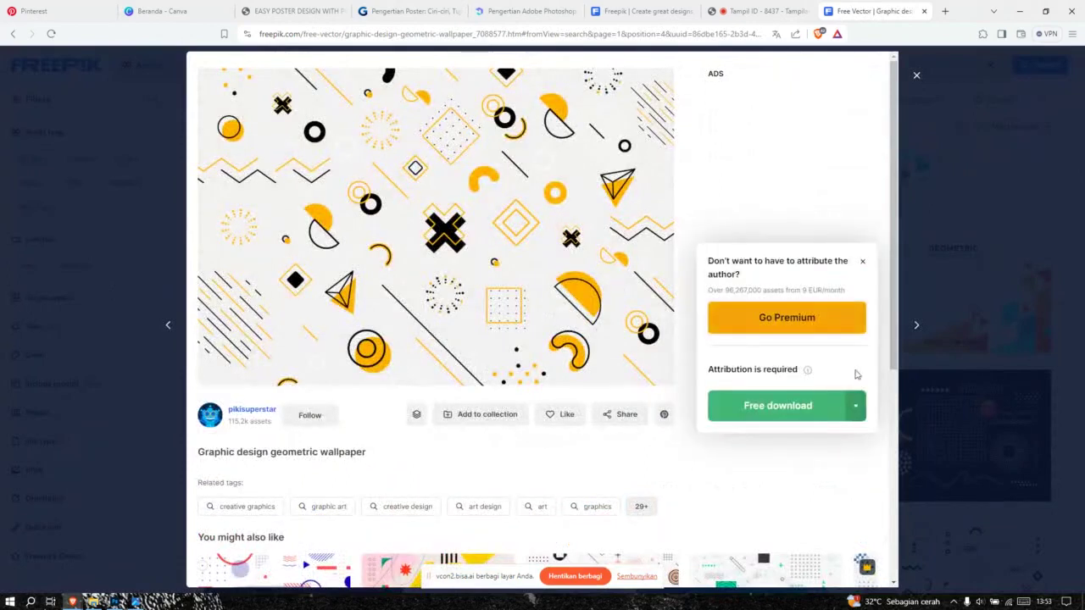
click(854, 408)
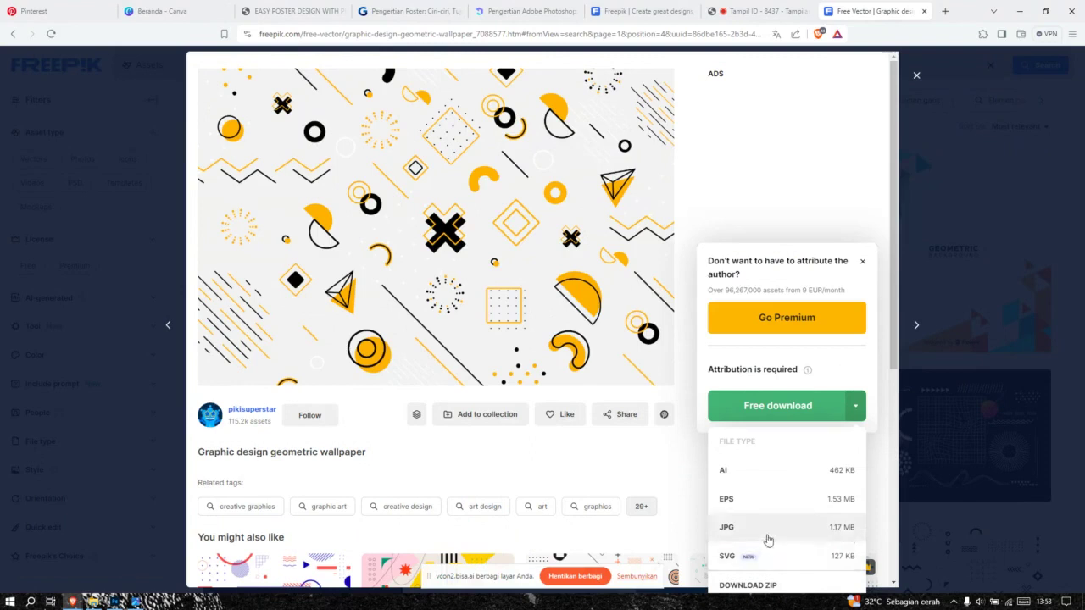
Step: Download the wallpaper as JPG named 'elemen' into a new Downloads folder 'contoh-poster'
click(768, 529)
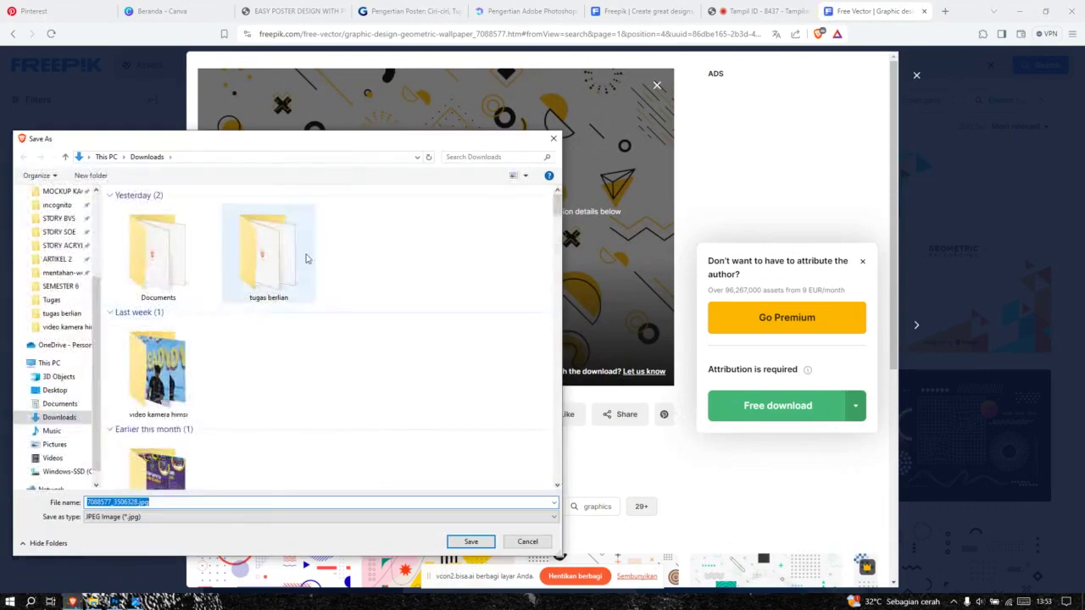
click(379, 261)
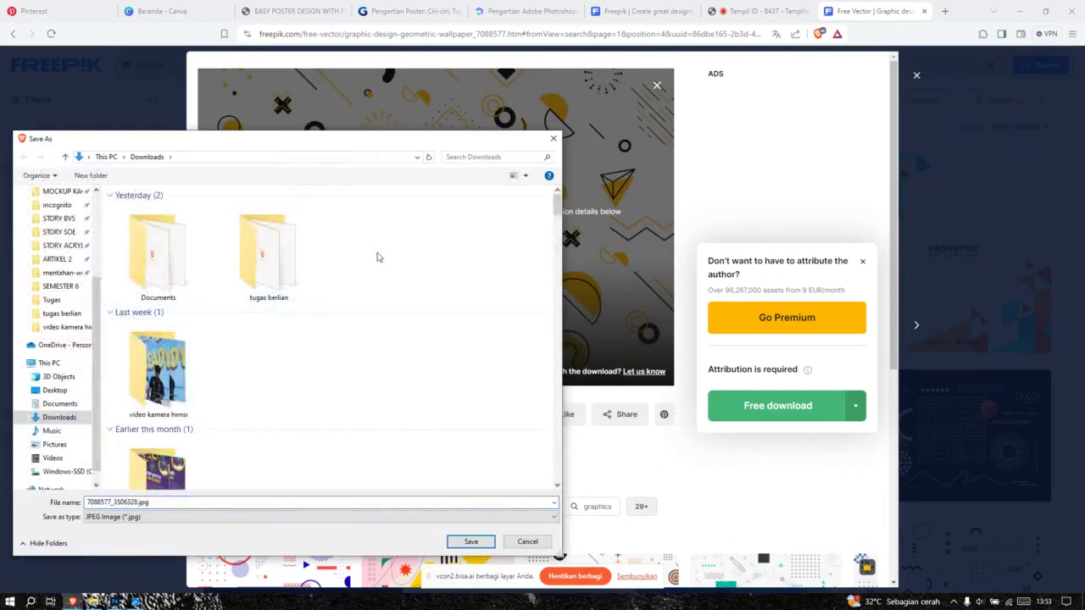
key(ctrl+shift+n)
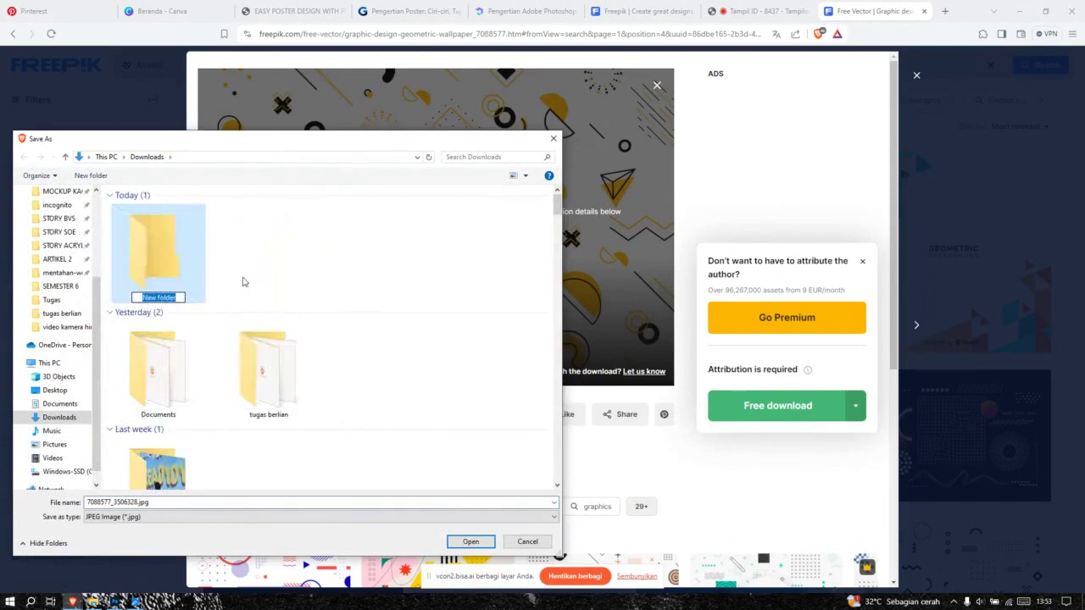
text(contoh-poster)
key(Return)
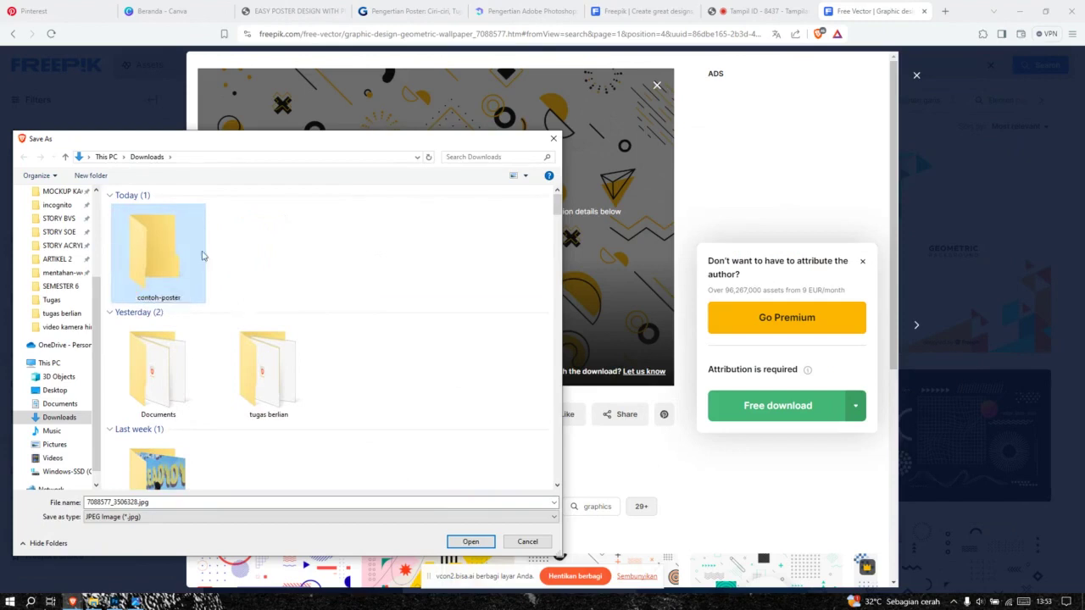
double_click(201, 255)
double_click(267, 501)
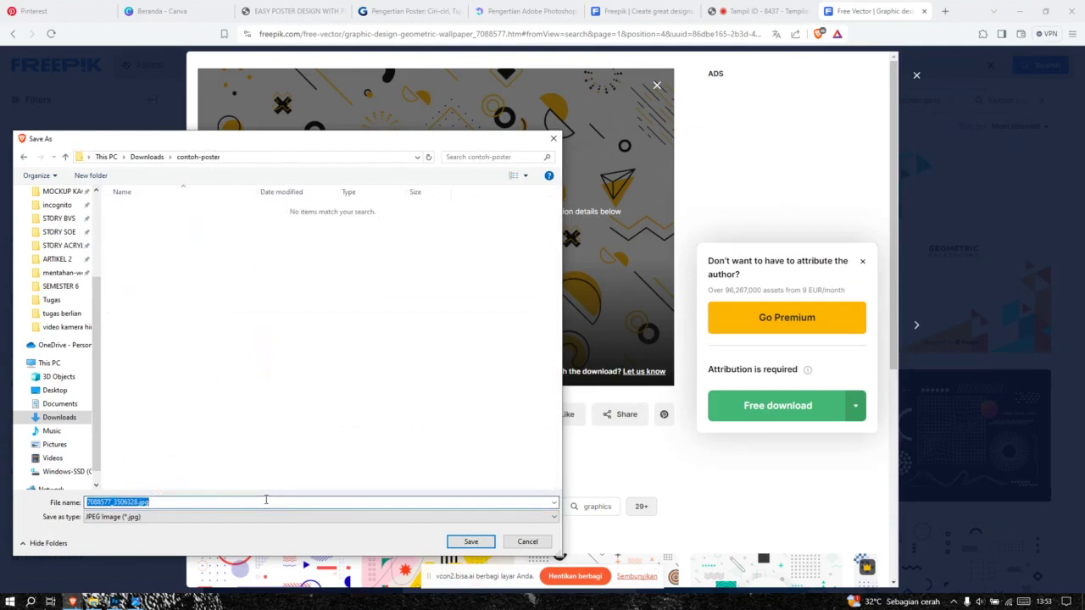
text(e)
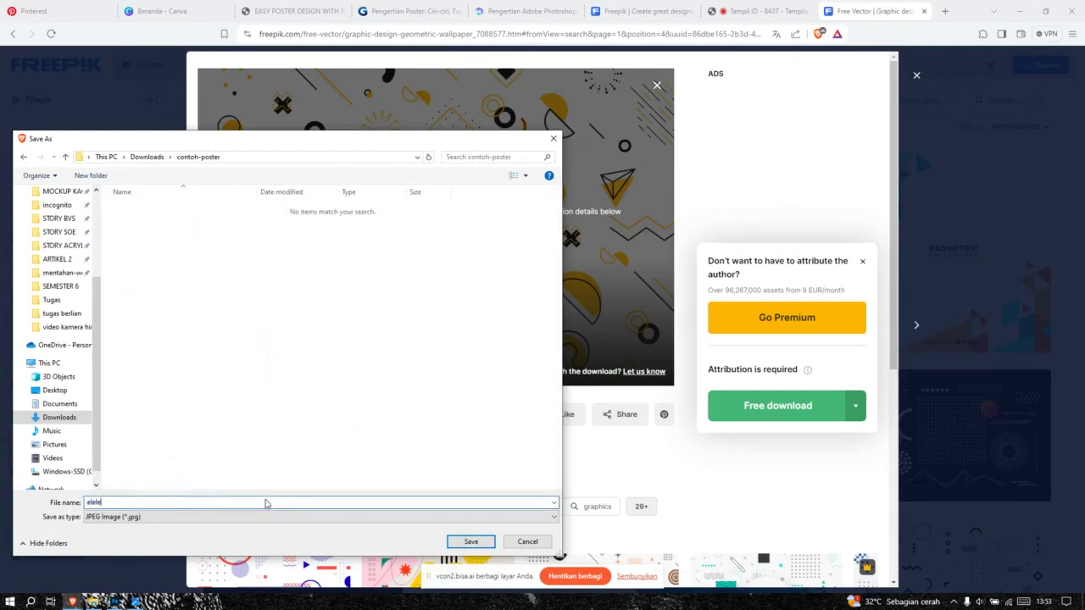
text(lemen)
key(Return)
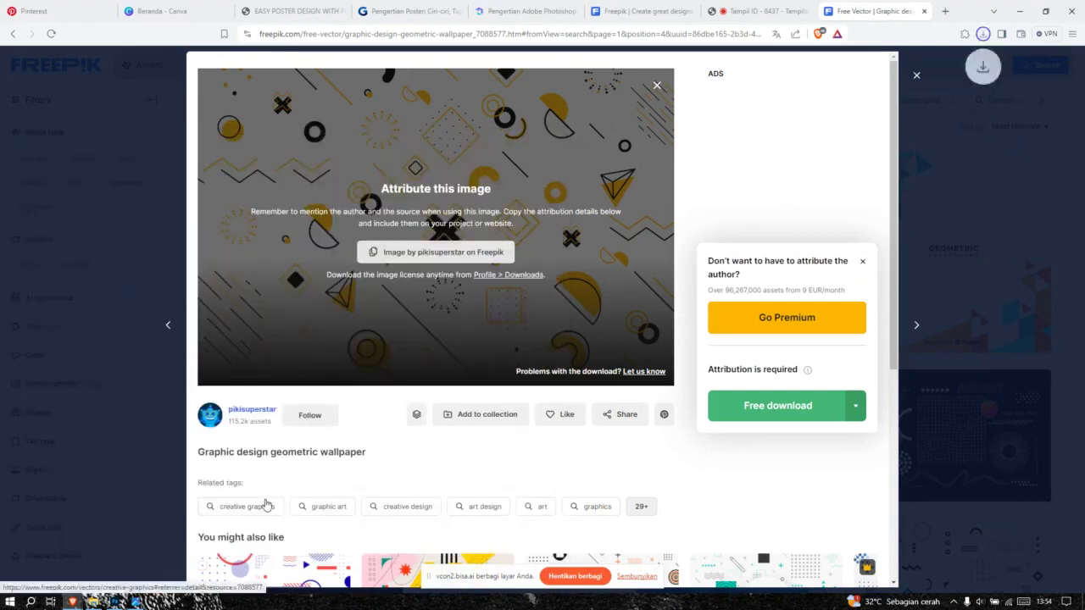
Step: Preview elemen.jpg from the contoh-poster folder and drag it onto the Photoshop canvas
click(997, 322)
key(alt+Tab)
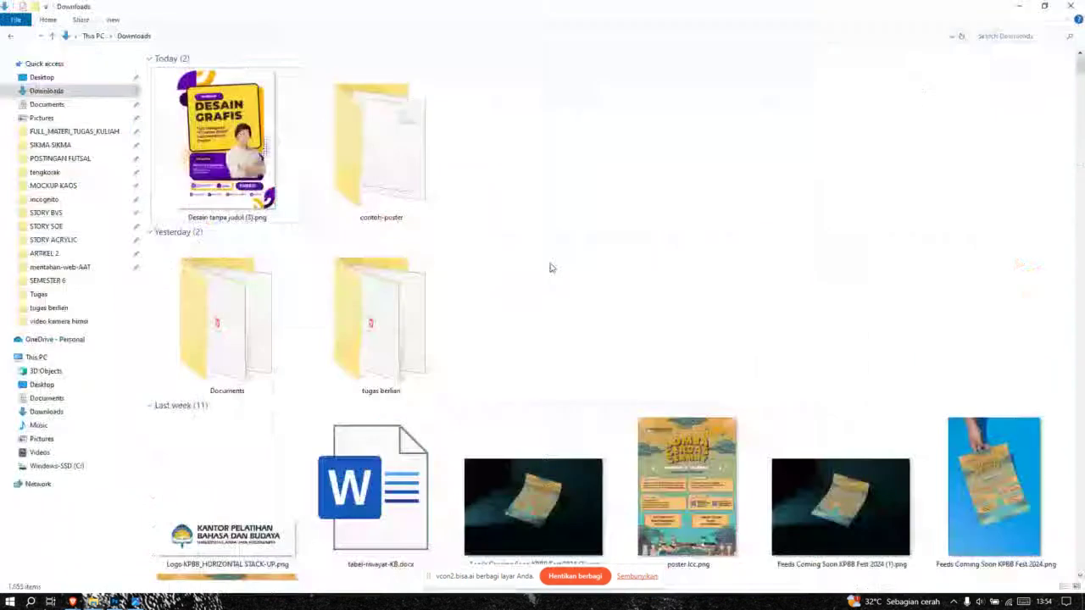
double_click(360, 145)
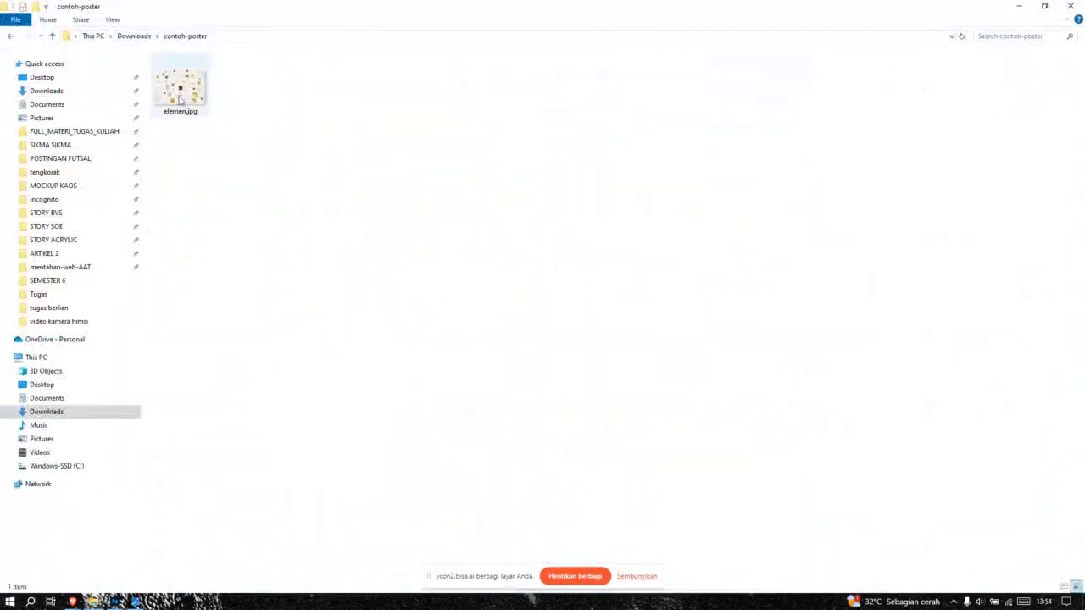
double_click(180, 89)
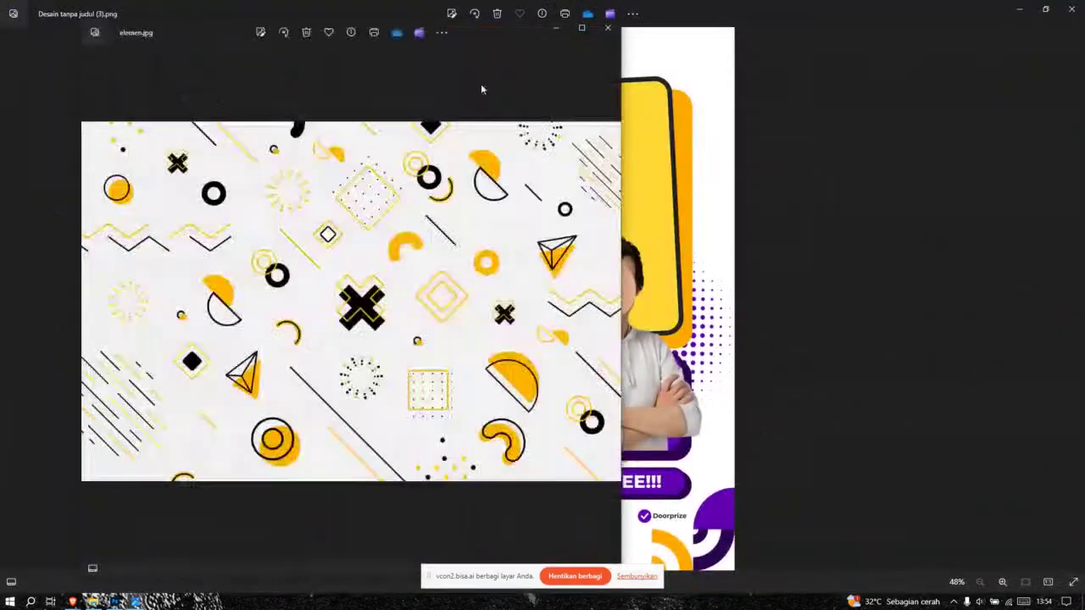
click(606, 26)
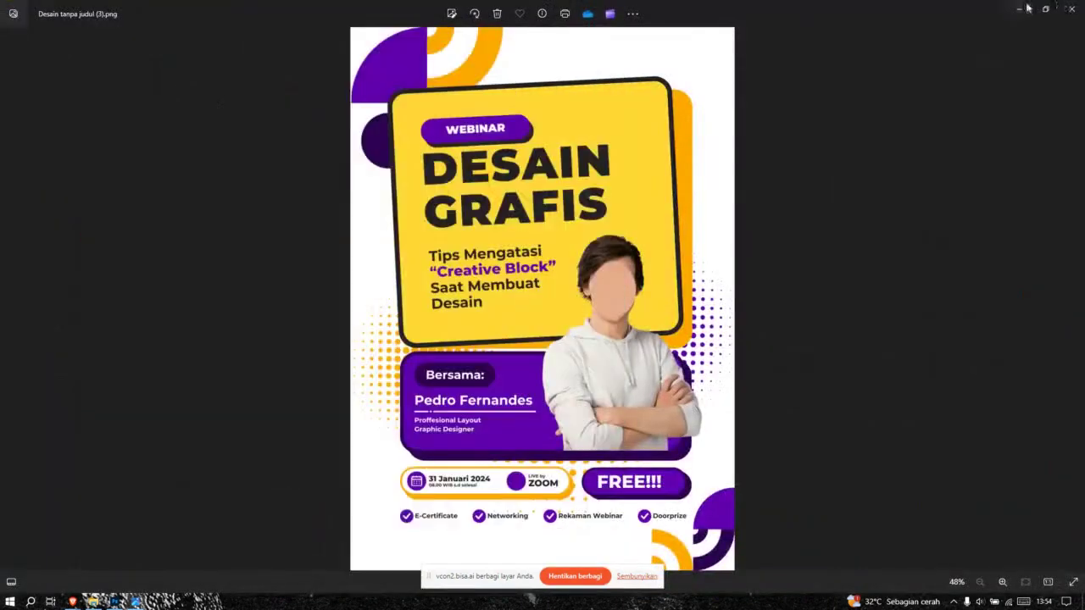
click(1019, 8)
drag(195, 89, 464, 301)
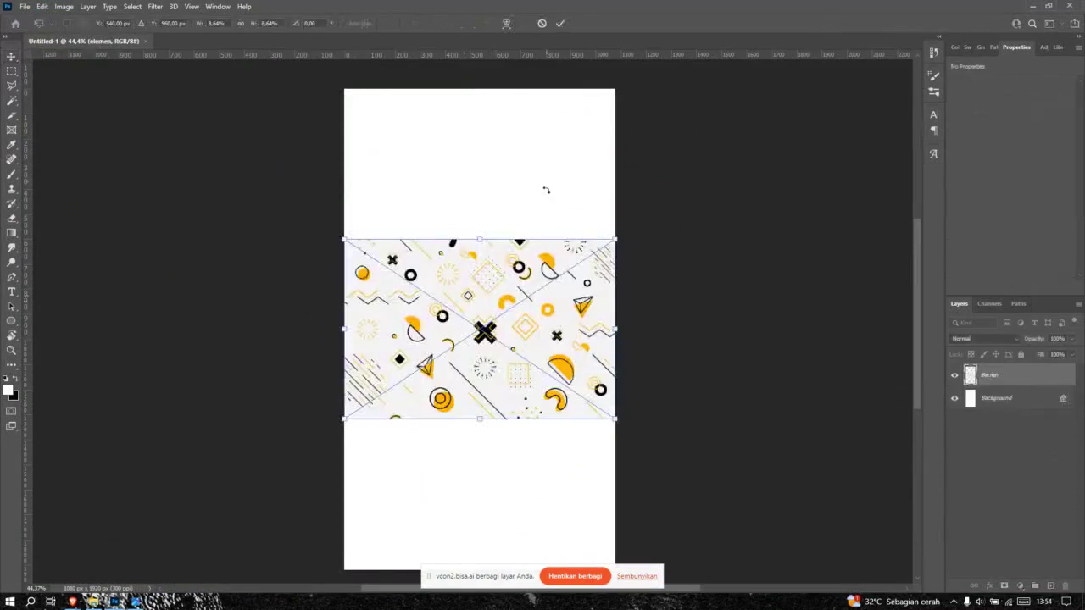
Step: Commit the placed elemen layer on the canvas, then open Windows search
click(561, 25)
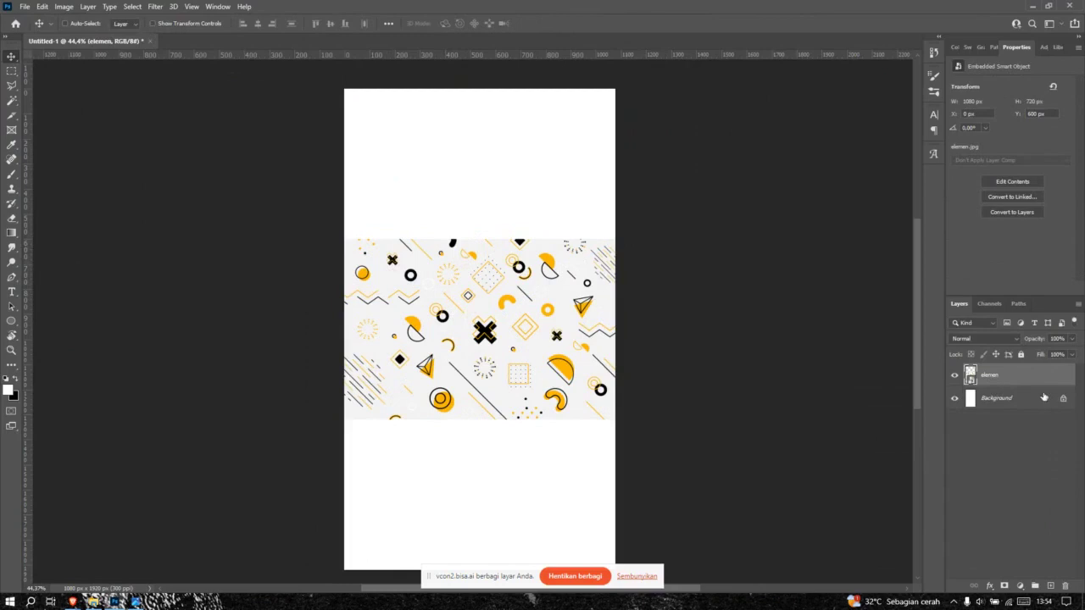
click(32, 602)
Step: Open Windows Settings from search, set display scale to 150% (Recommended), and minimise Settings
text(pengatu)
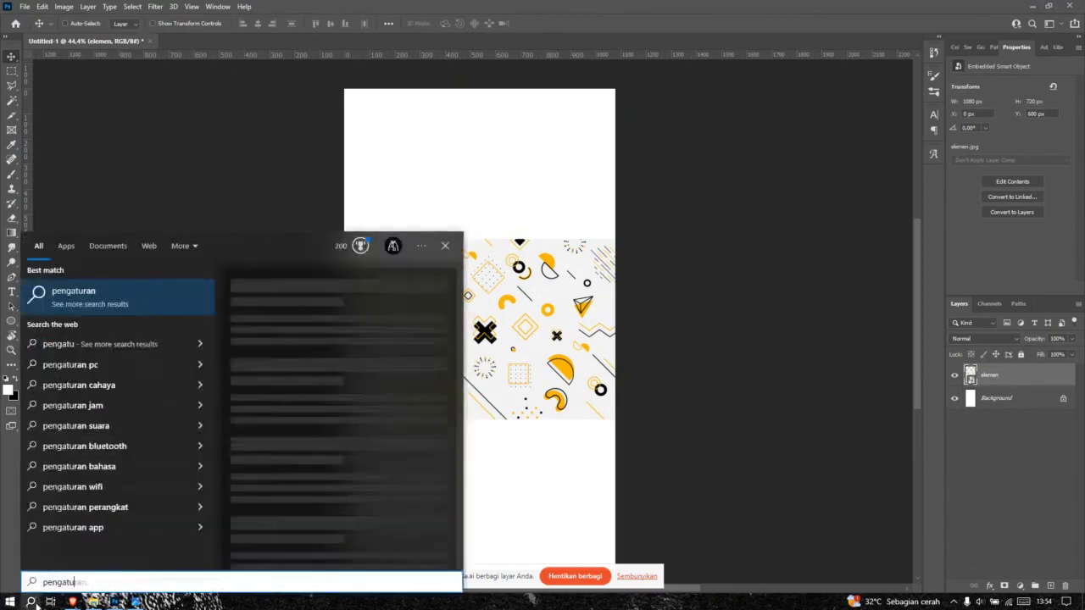
key(BackSpace)
key(BackSpace)
key(BackSpace)
key(BackSpace)
key(BackSpace)
key(BackSpace)
key(BackSpace)
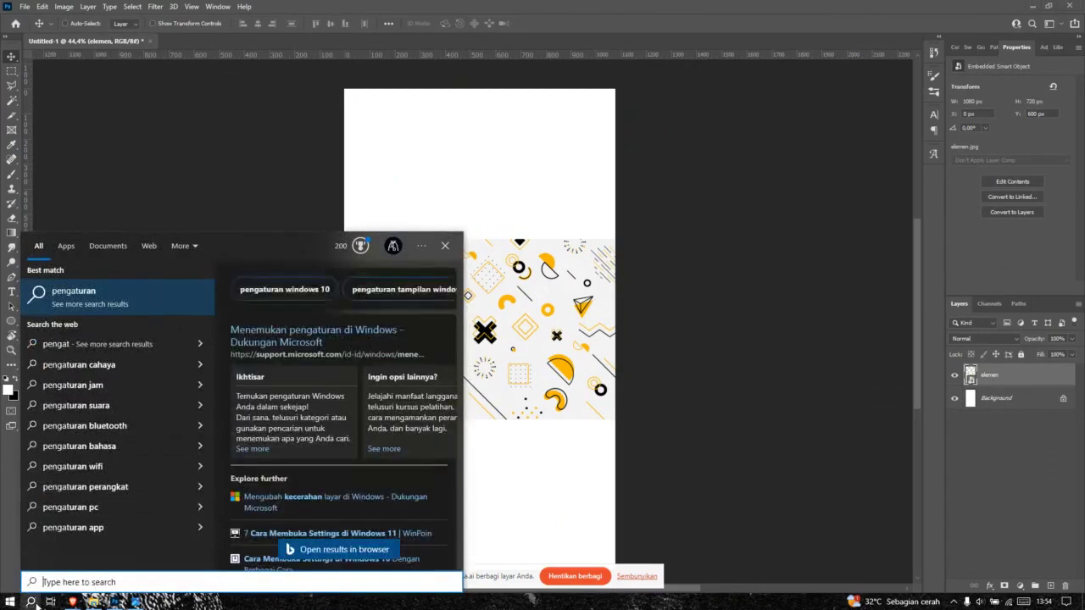
text(set)
key(Return)
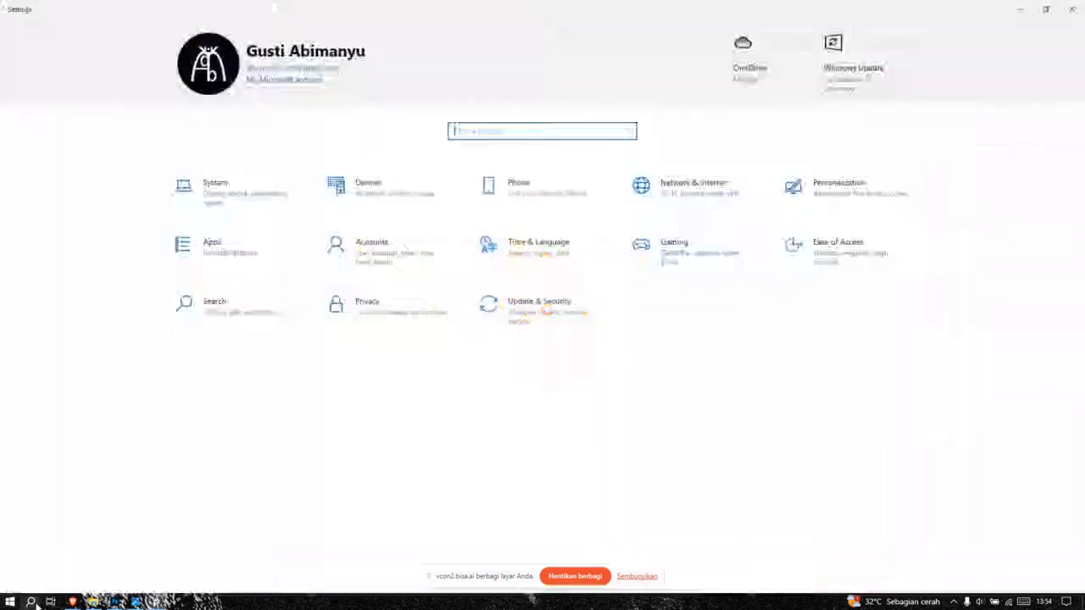
click(238, 206)
click(315, 323)
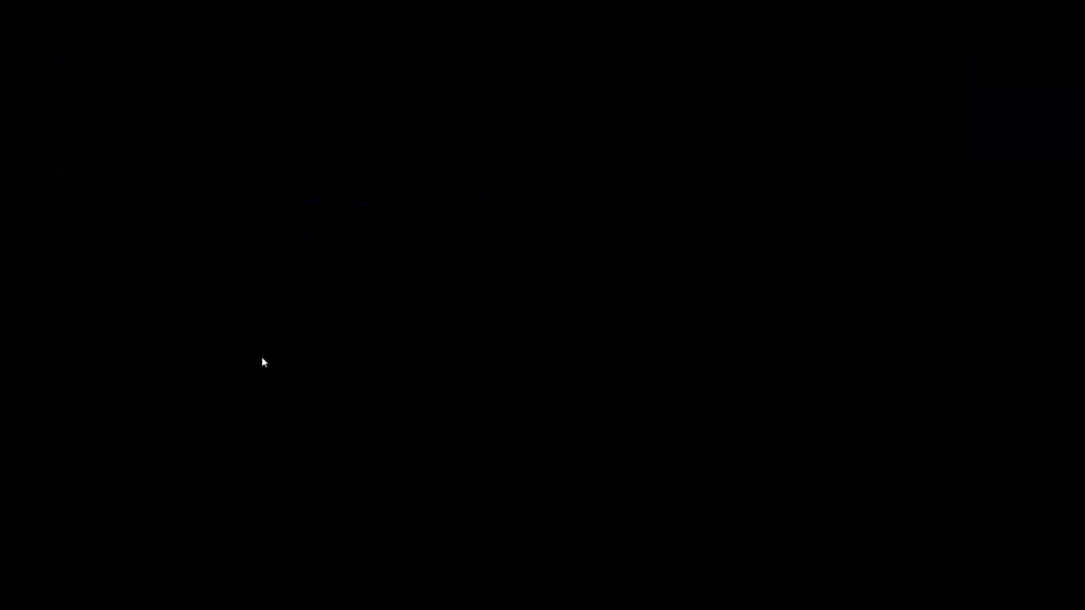
key(Down)
key(Down)
key(Return)
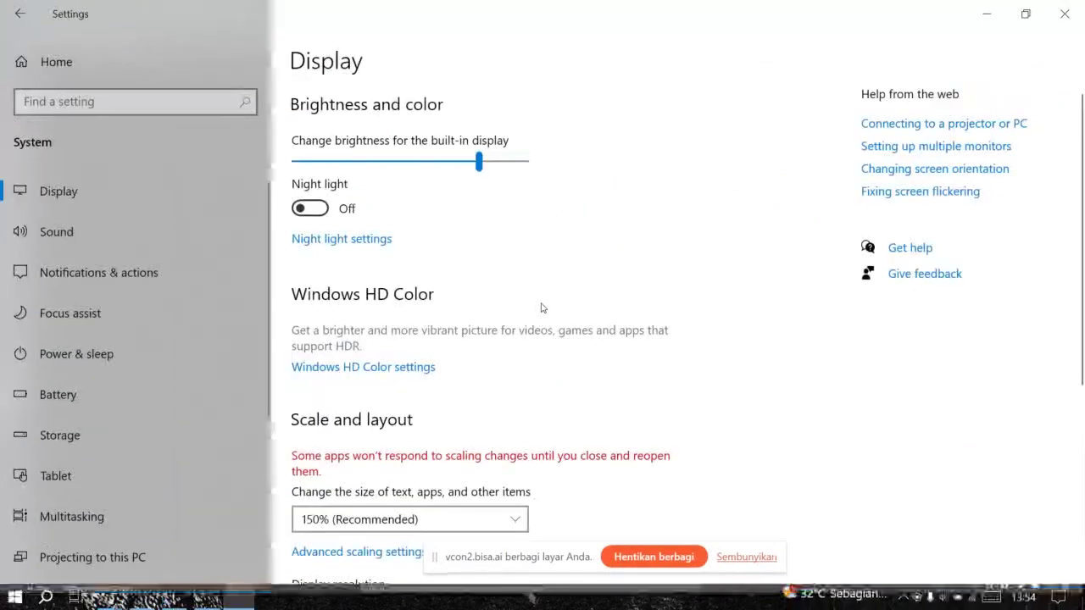
click(987, 13)
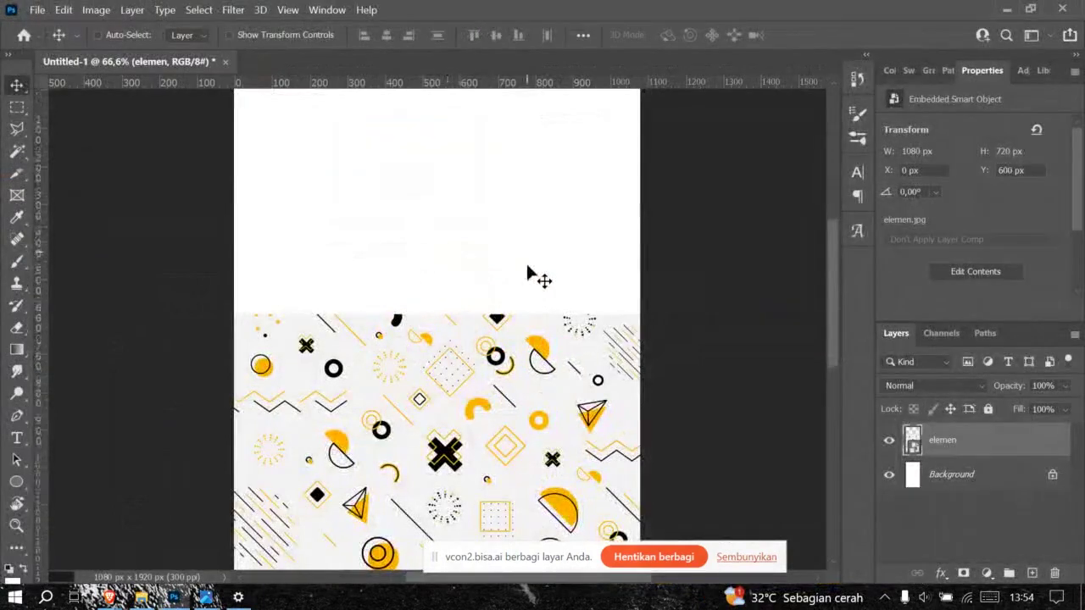
Step: Check the Background and elemen layers in the Layers panel, then bring up the window switcher
scroll(529, 274, down, 3)
scroll(532, 276, down, 4)
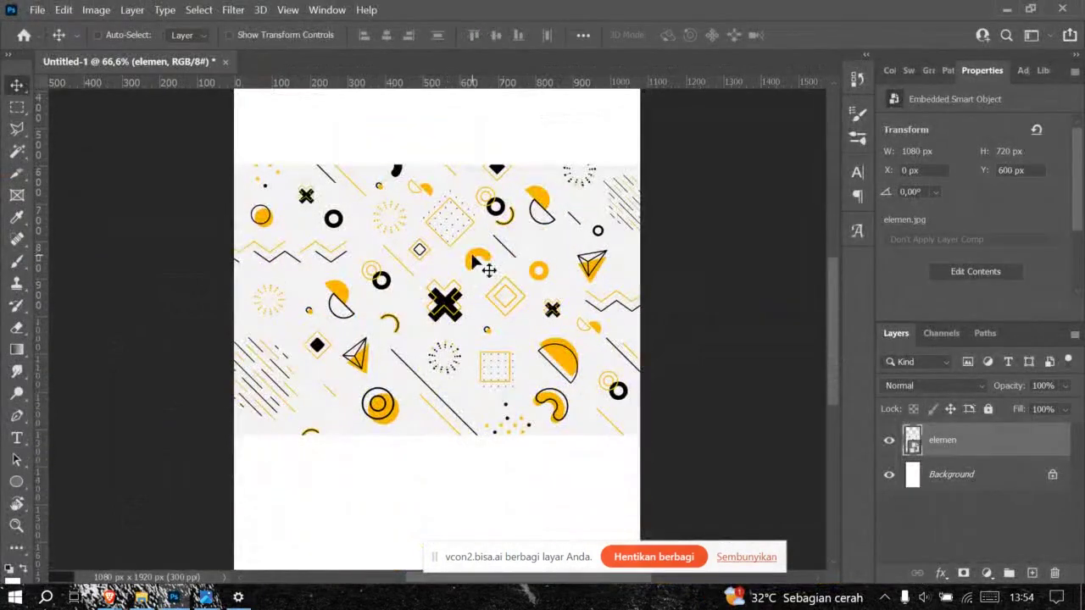
scroll(475, 263, up, 2)
key(ctrl)
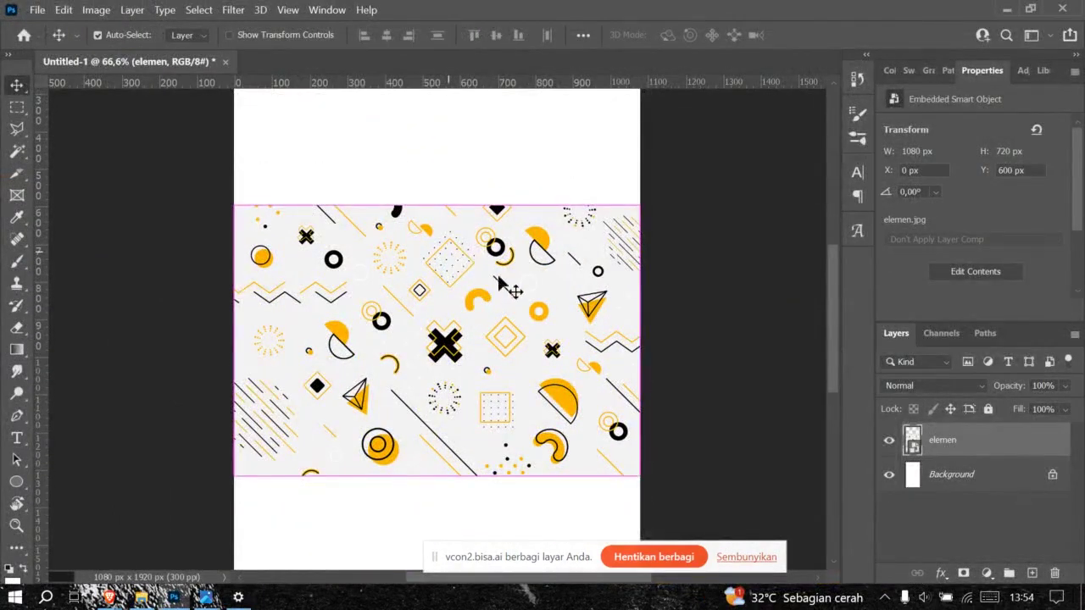
scroll(509, 288, down, 2)
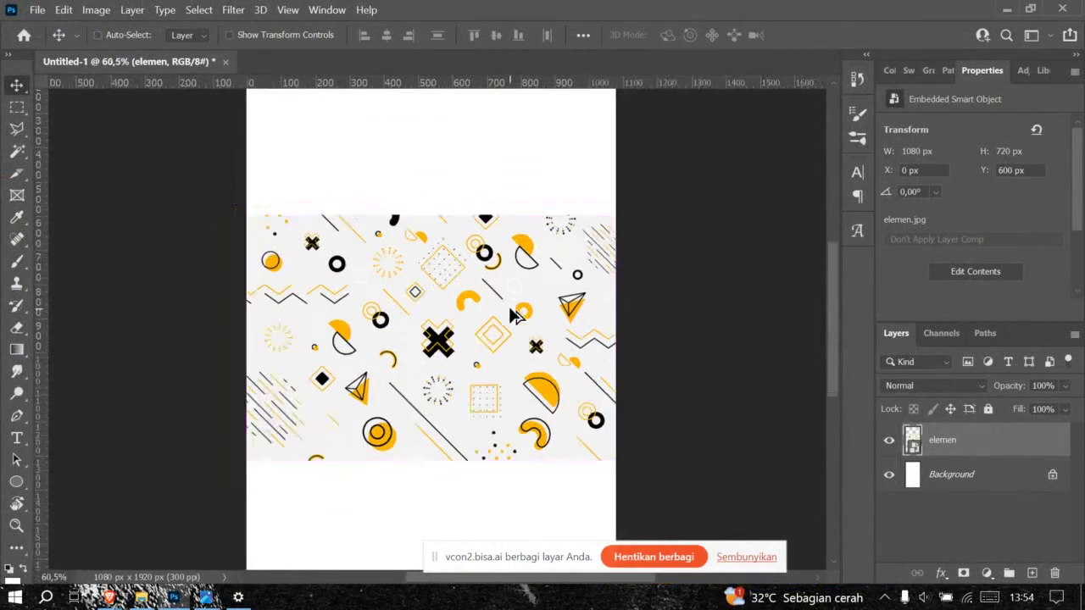
click(961, 473)
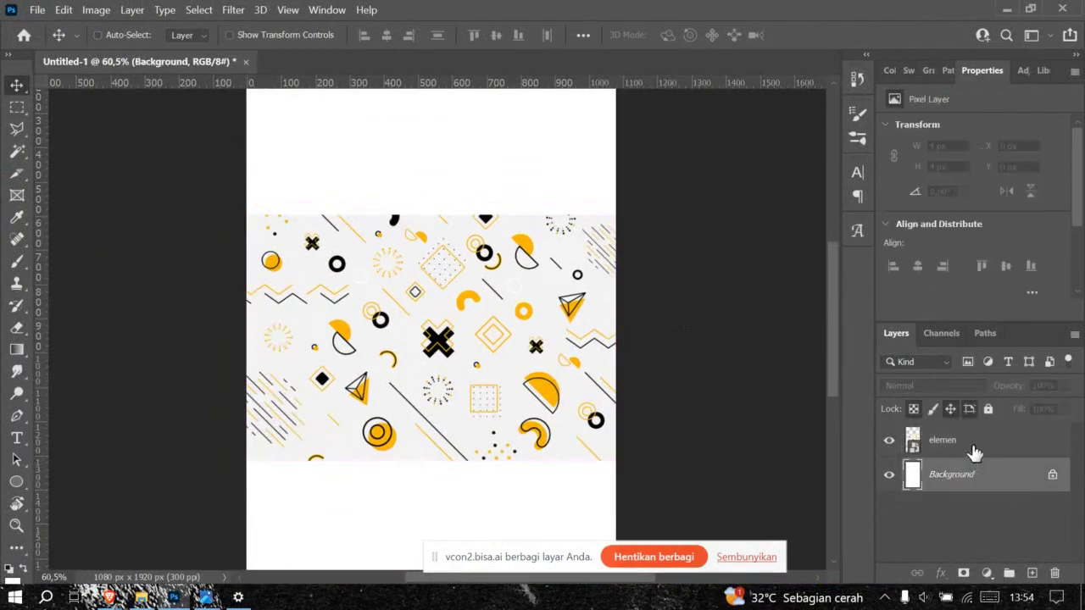
click(975, 452)
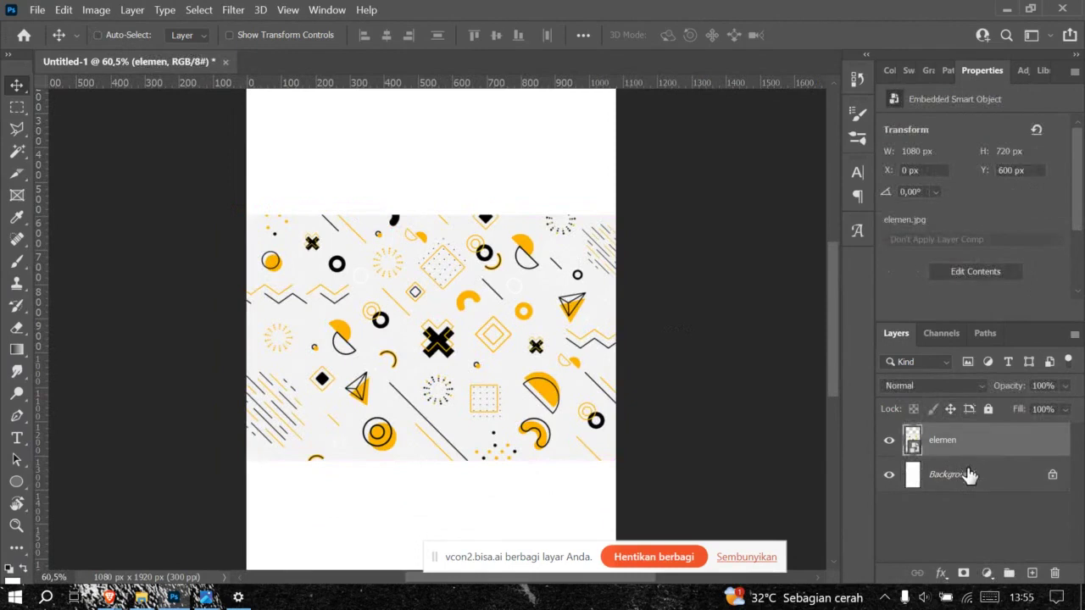
click(977, 477)
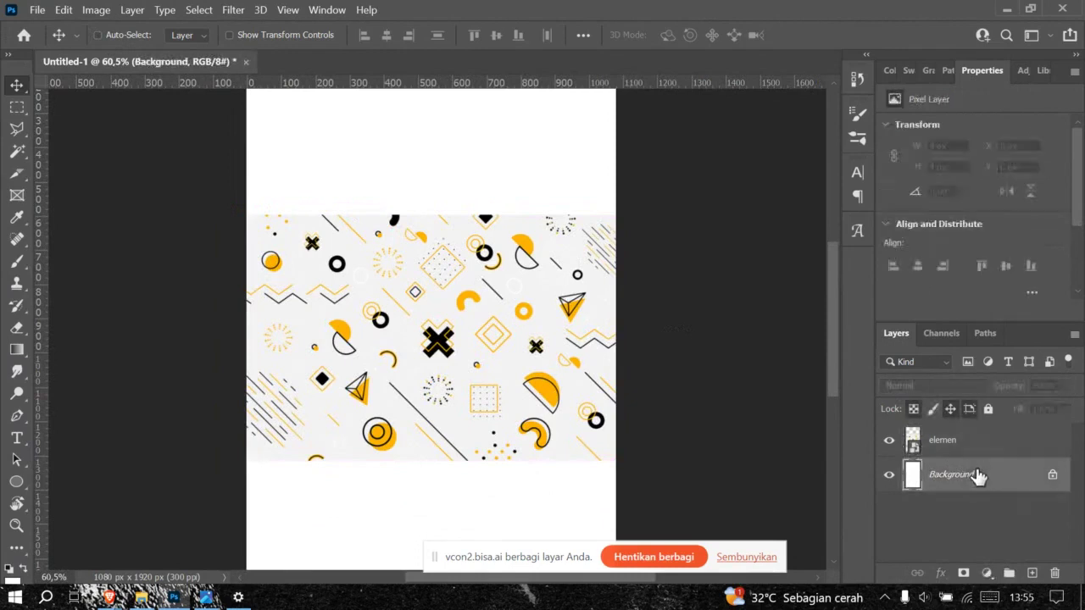
key(alt+Tab)
key(alt+Tab)
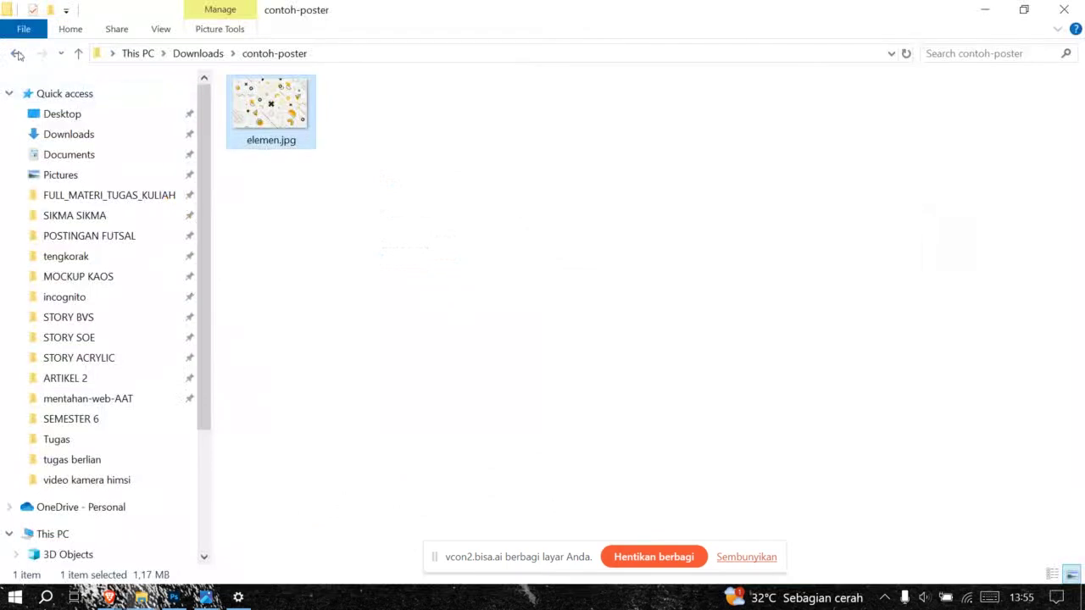
Step: Return to Downloads and drag Desain tanpa judul (3).png into the Photoshop poster
click(17, 54)
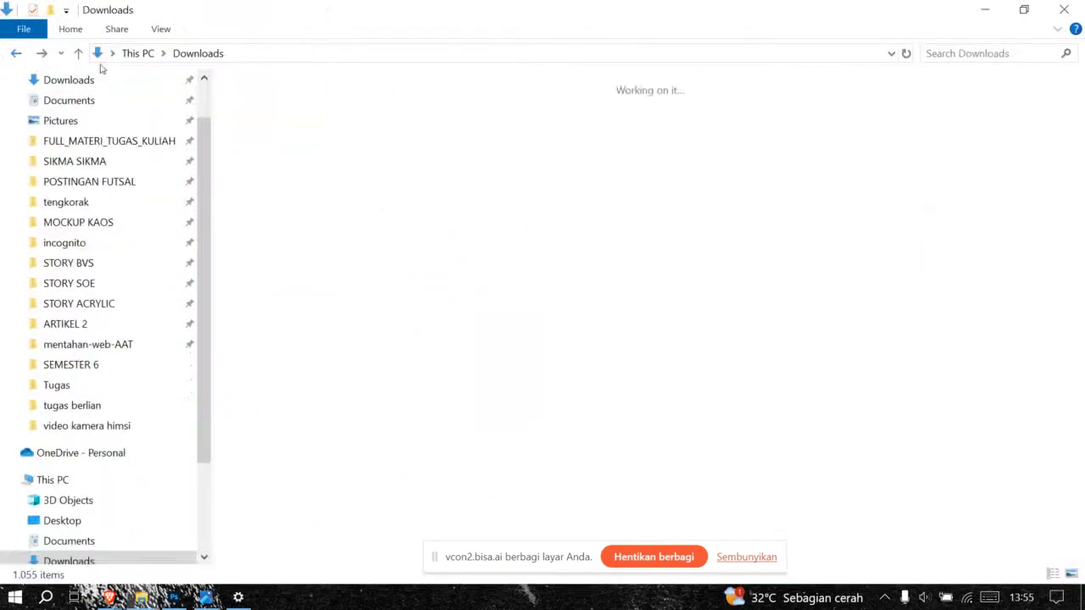
click(373, 149)
drag(349, 216, 407, 335)
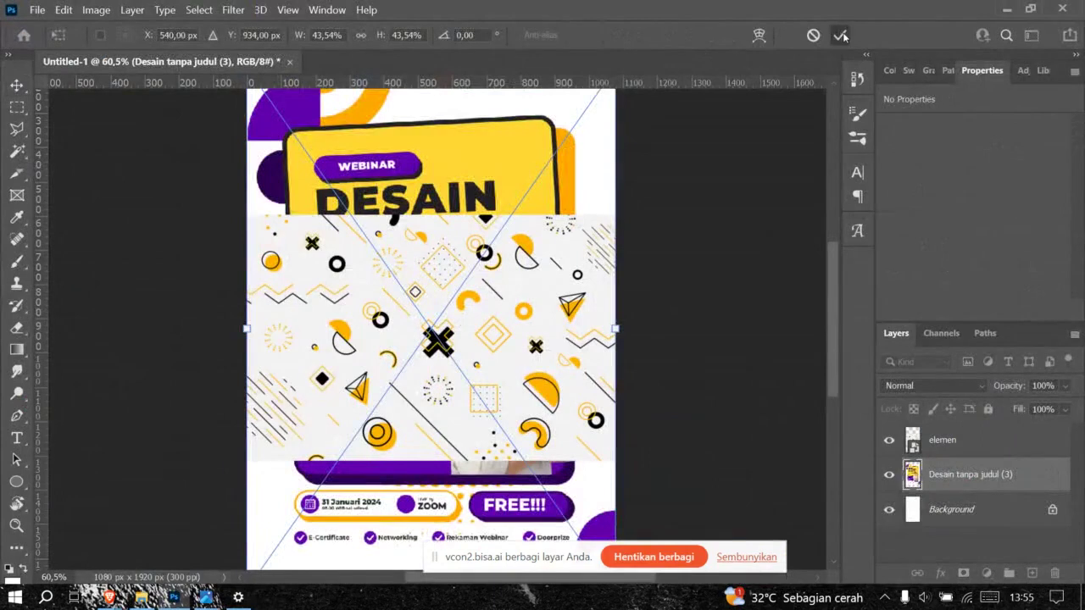
Step: Commit the placed reference poster, then toggle the elemen layer's visibility off and back on
click(839, 35)
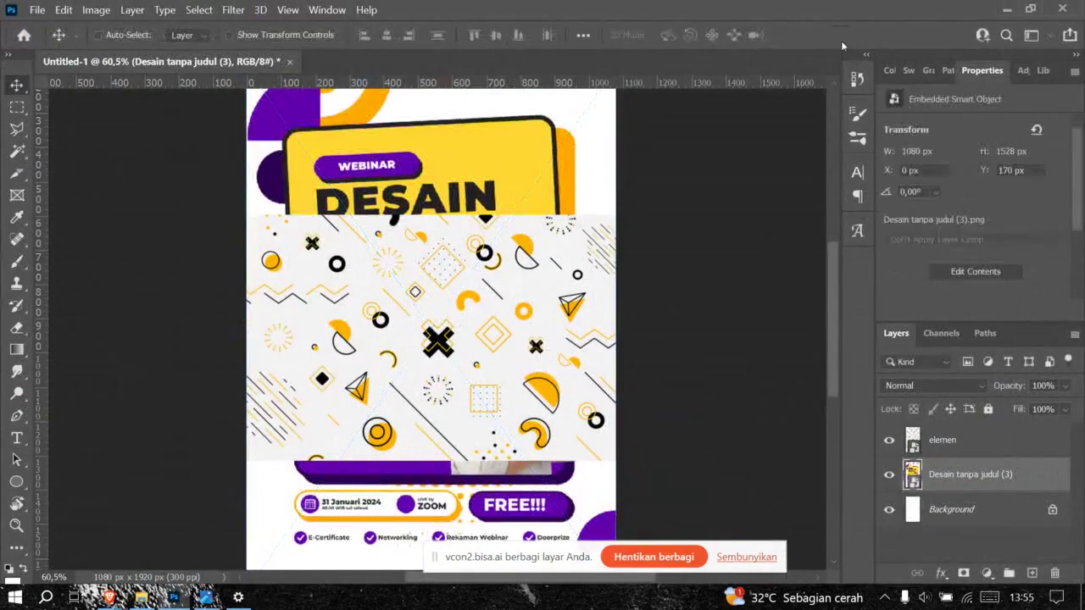
click(888, 440)
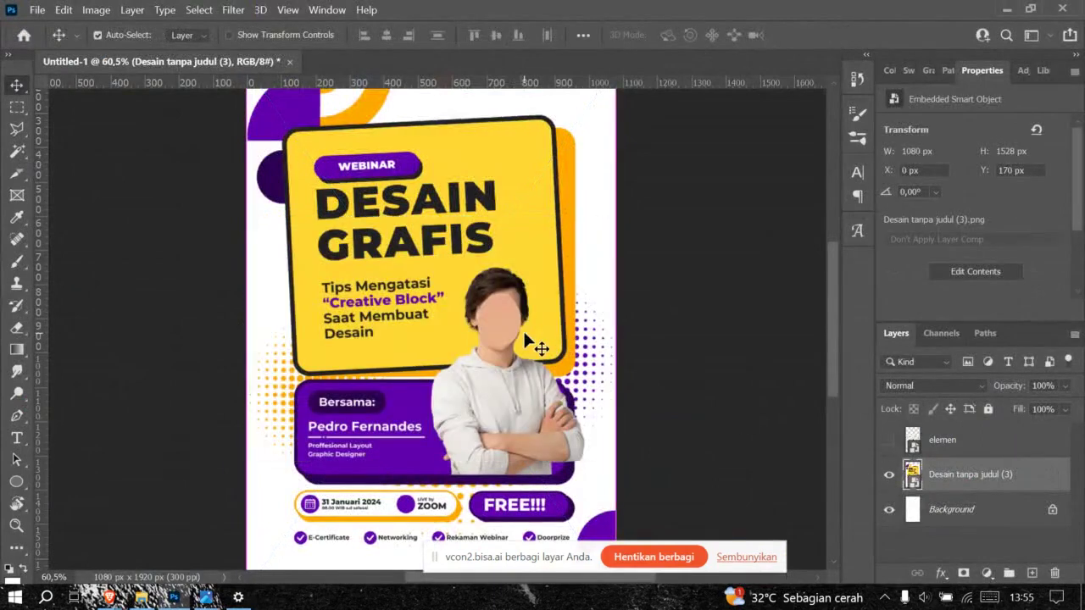
scroll(523, 329, down, 1)
scroll(525, 340, up, 1)
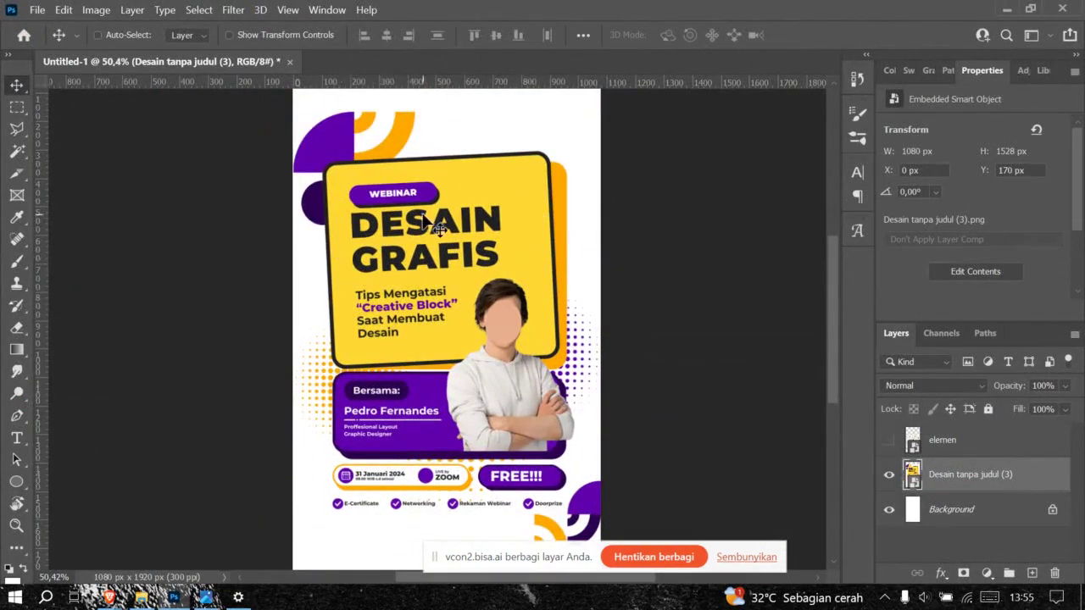
click(890, 440)
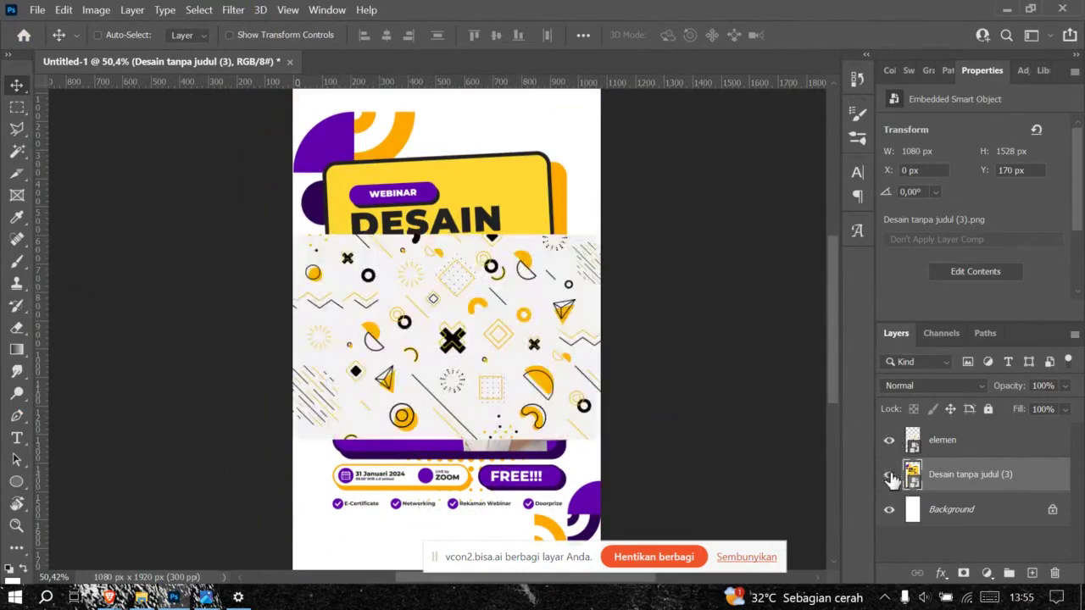
click(889, 476)
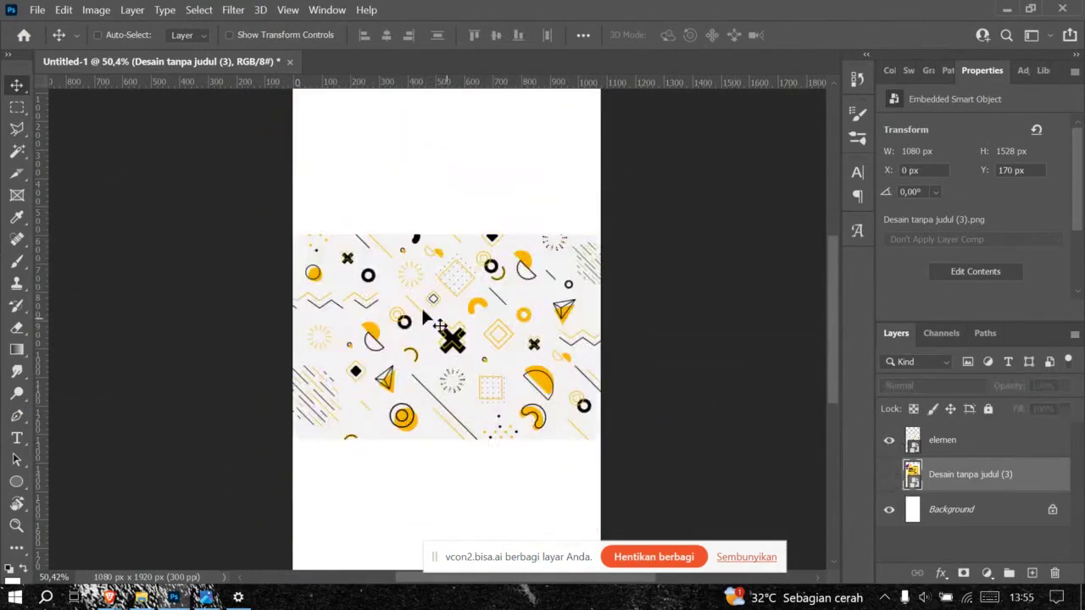
scroll(500, 301, up, 5)
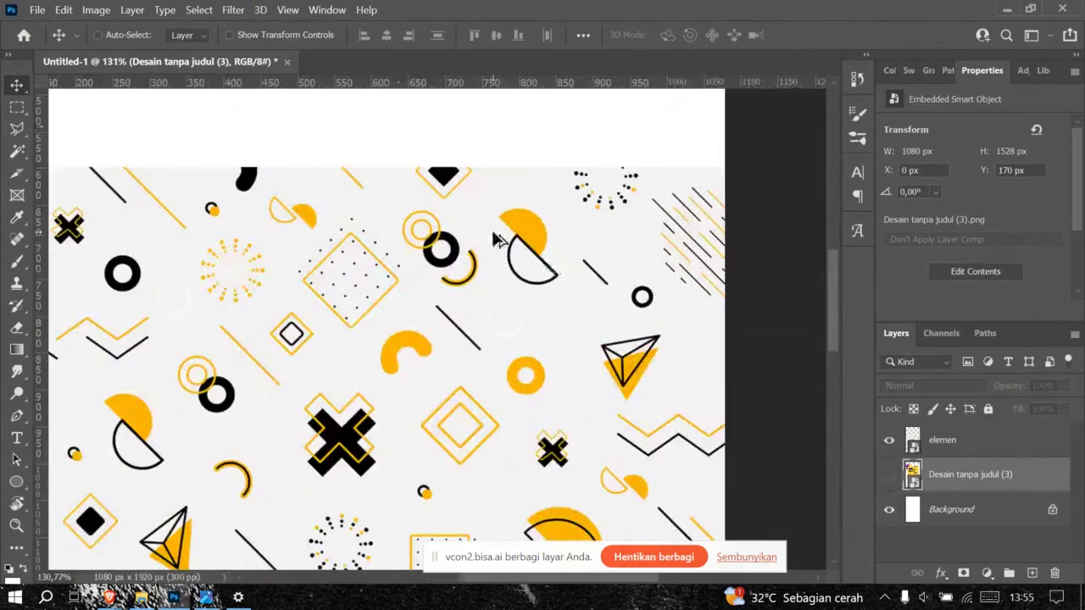
scroll(443, 213, up, 2)
scroll(450, 206, down, 3)
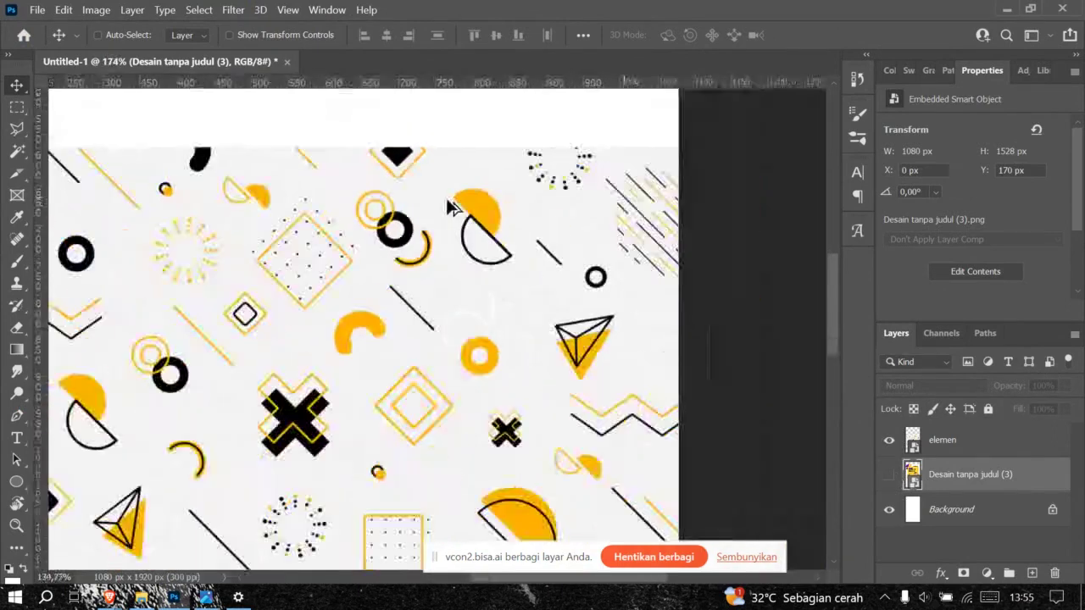
scroll(597, 225, down, 3)
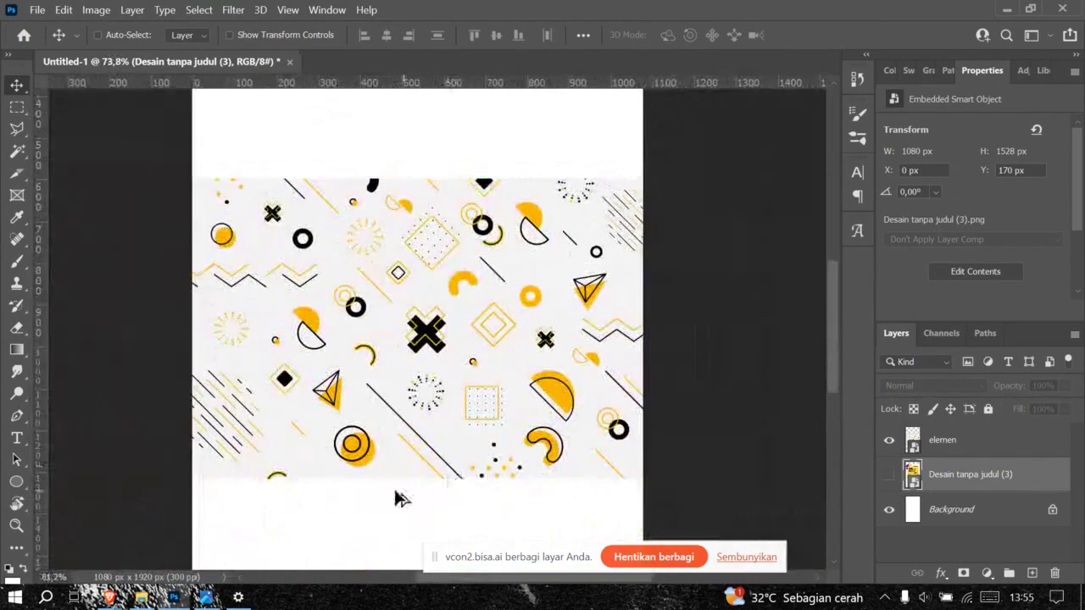
scroll(356, 382, up, 2)
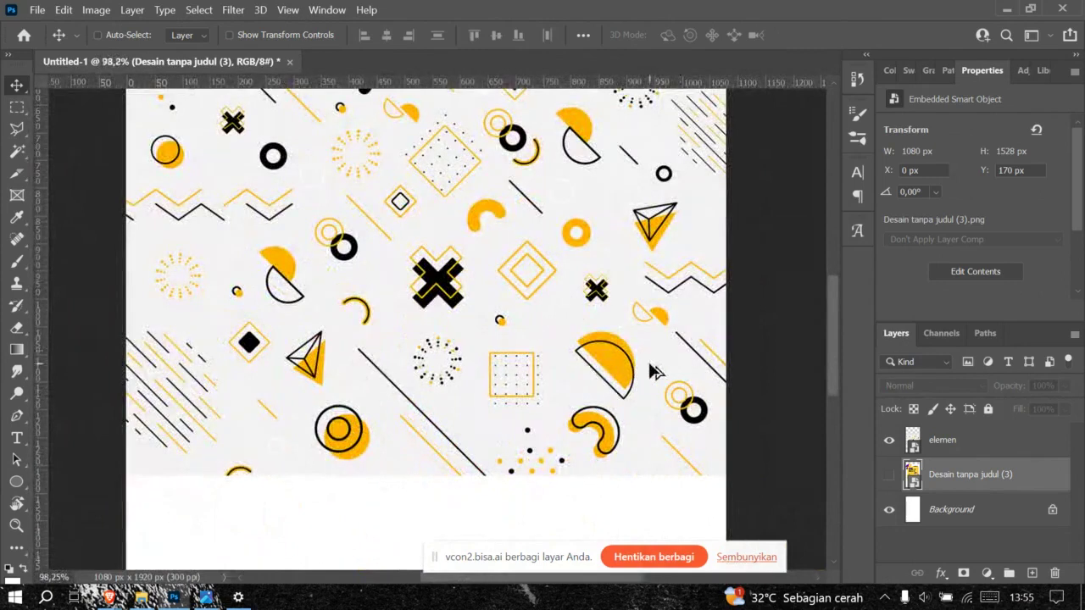
scroll(639, 376, down, 1)
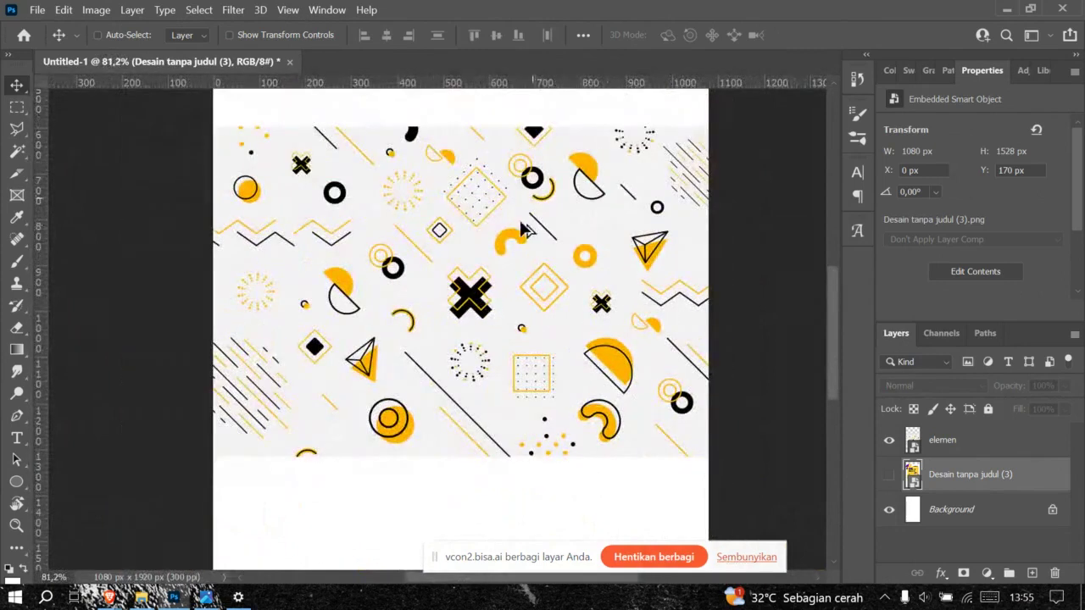
scroll(604, 292, up, 2)
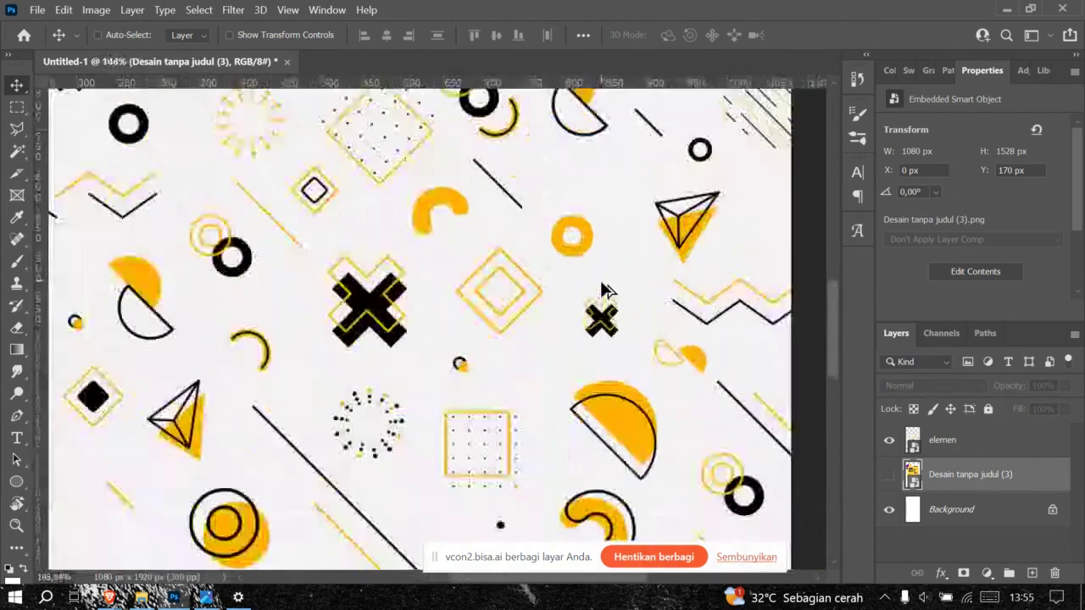
scroll(597, 273, up, 1)
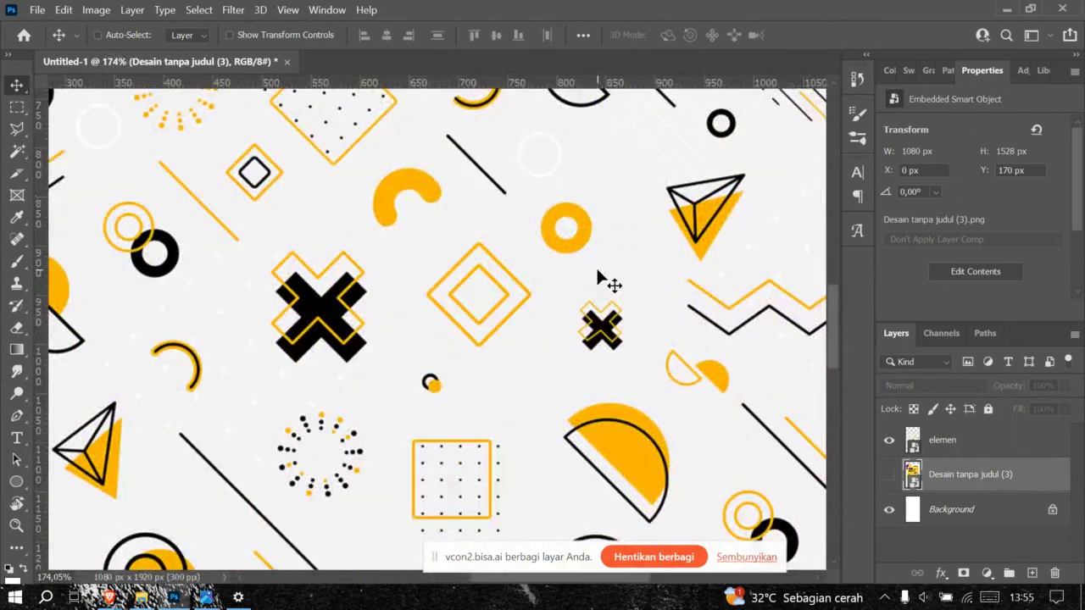
scroll(526, 310, down, 1)
scroll(538, 189, down, 1)
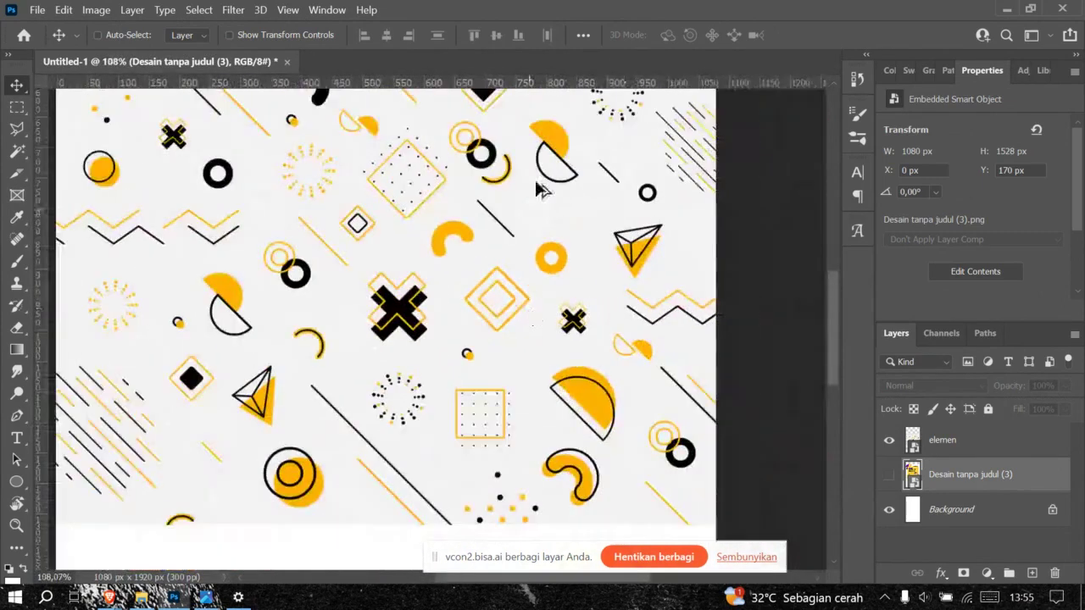
scroll(564, 140, down, 1)
scroll(566, 136, up, 3)
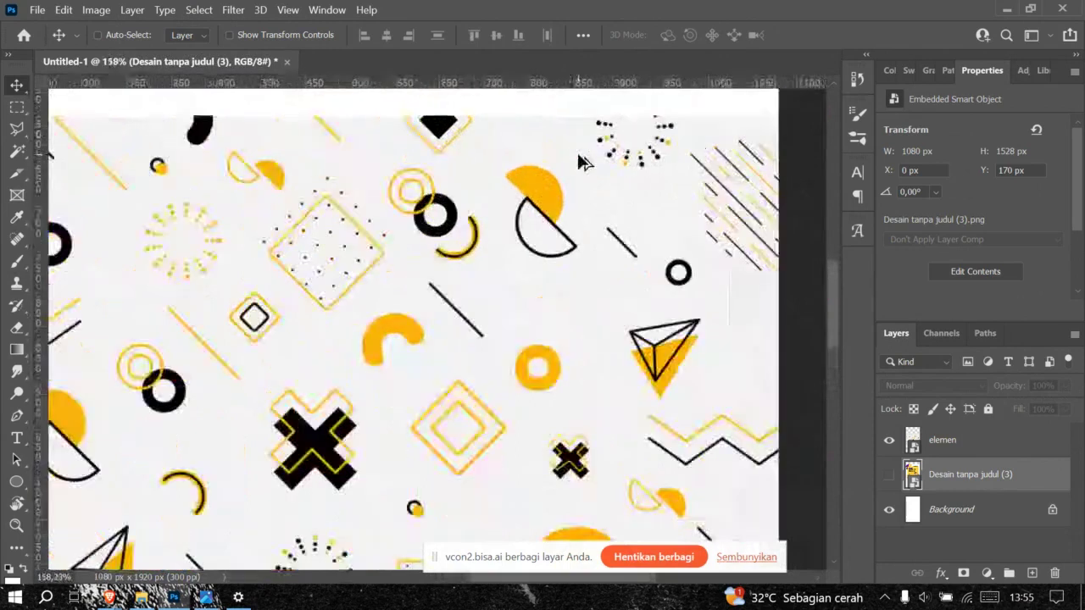
scroll(590, 195, down, 3)
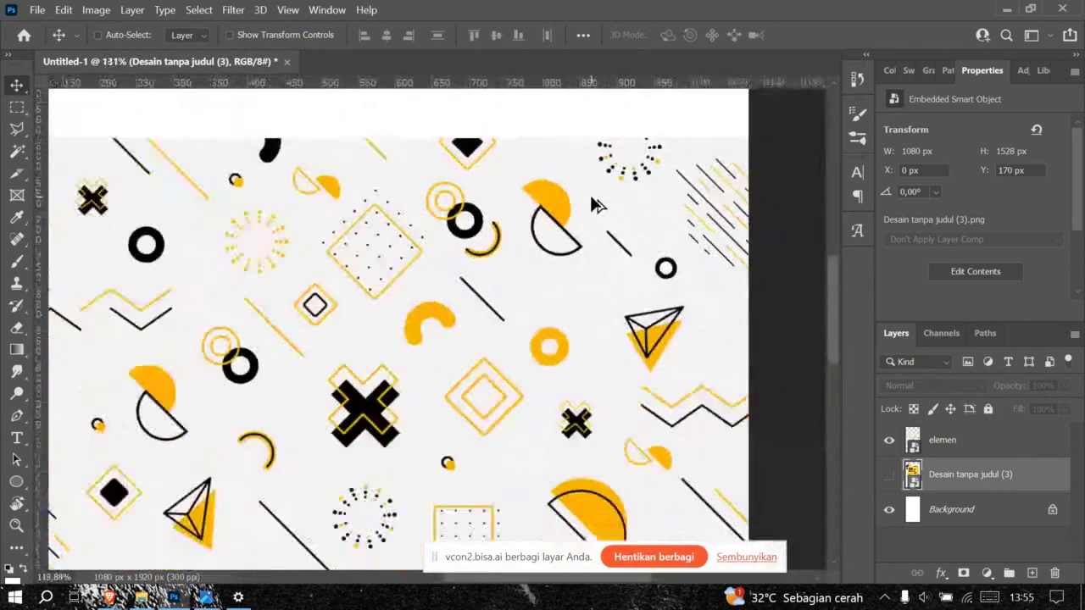
scroll(555, 348, down, 2)
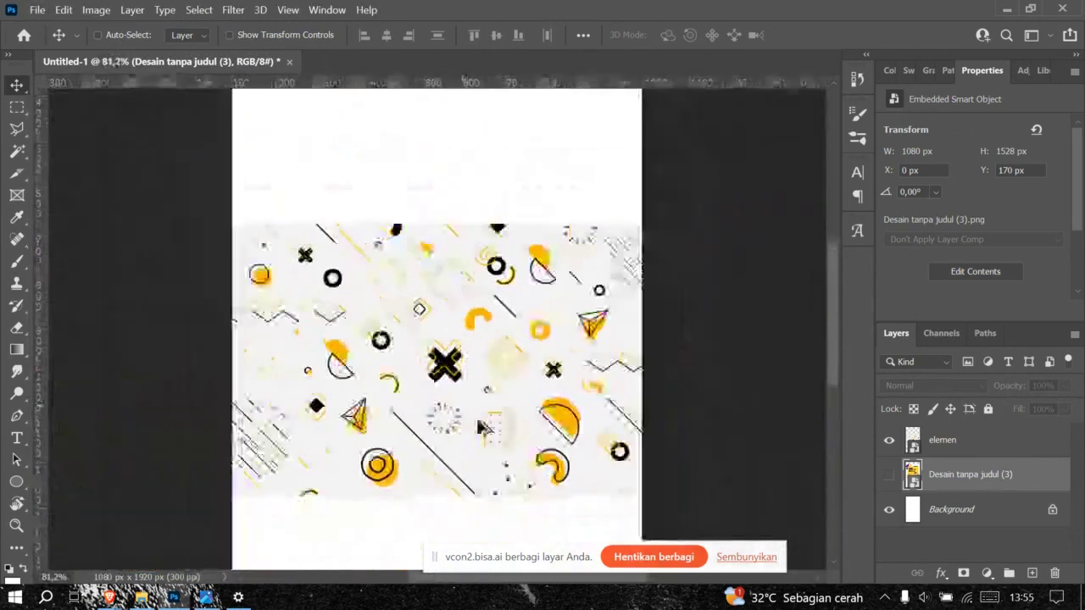
scroll(557, 335, up, 1)
scroll(555, 334, up, 4)
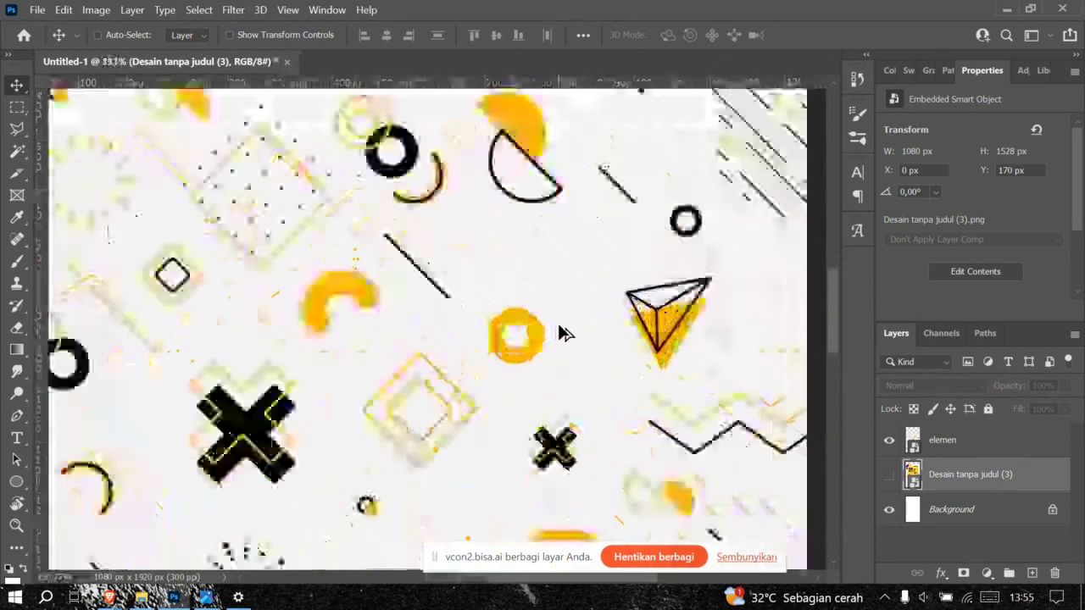
click(28, 111)
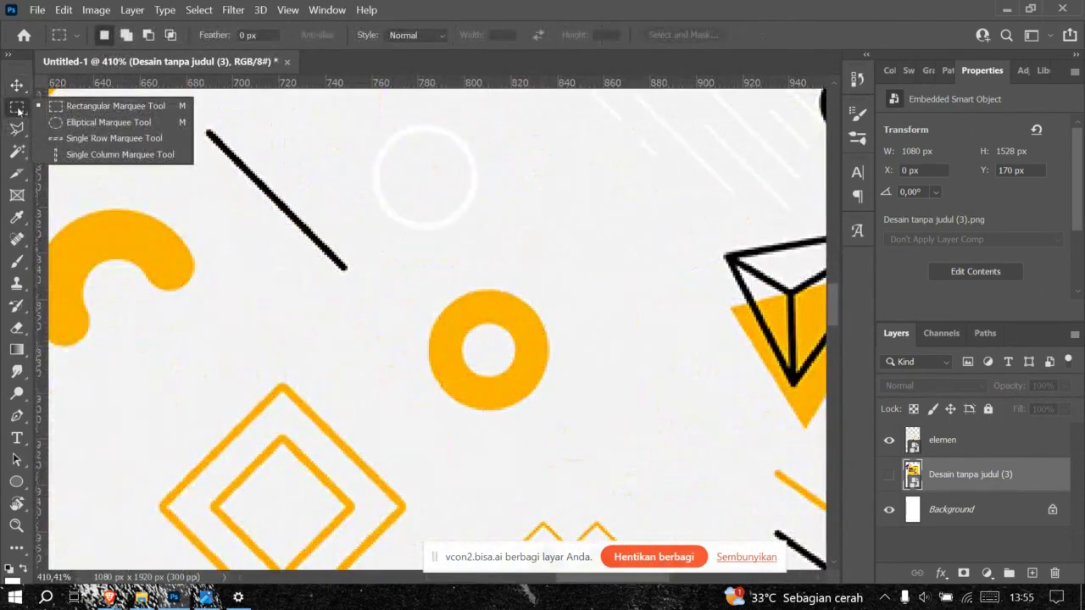
Step: Draw a closed hexagonal Pen Tool path around the orange ring
click(16, 417)
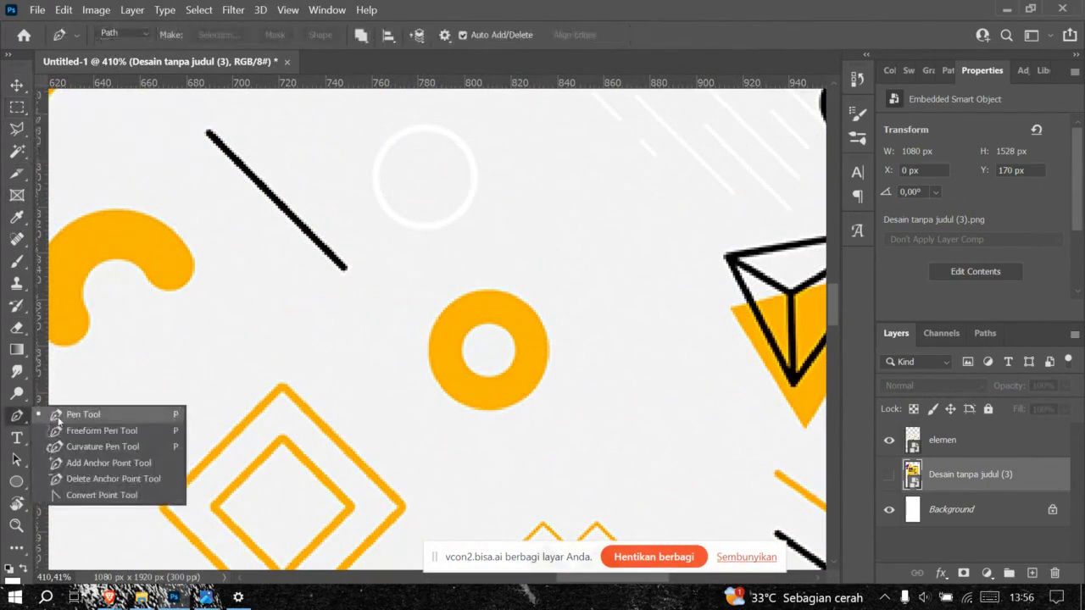
click(58, 416)
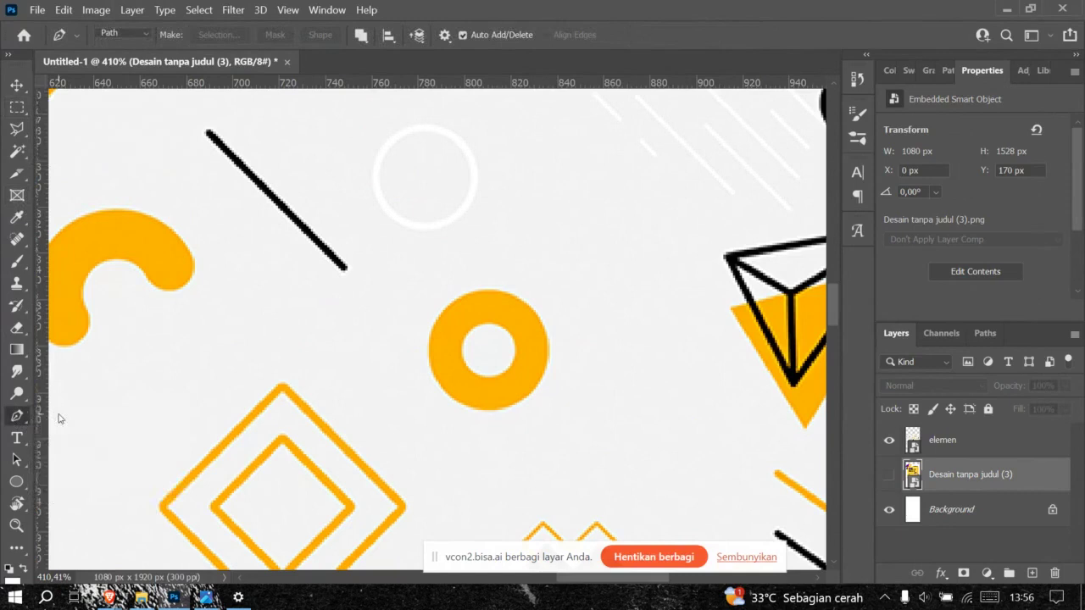
click(373, 324)
click(479, 261)
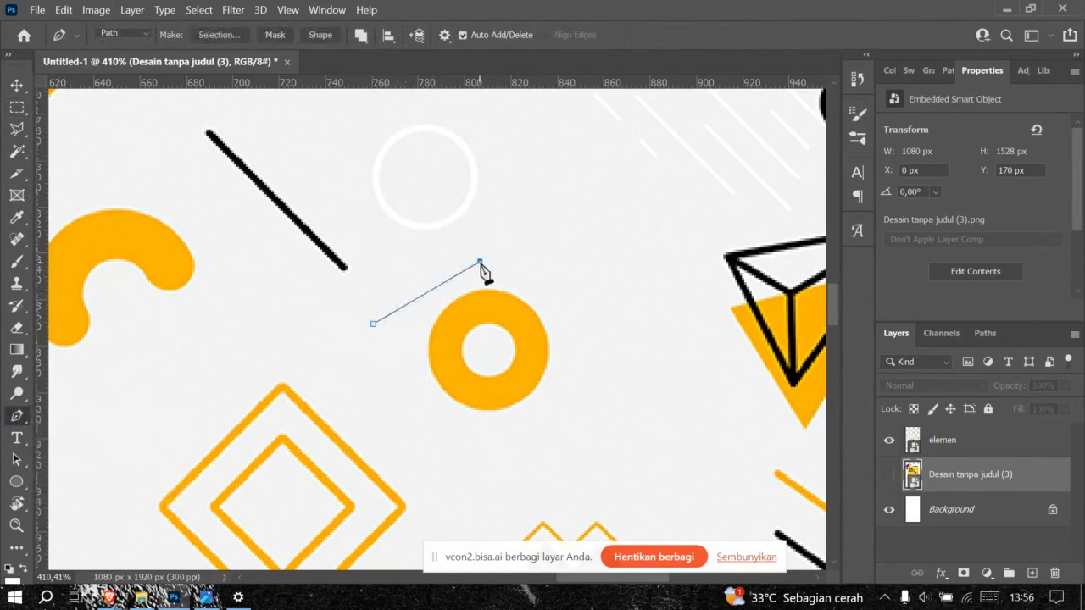
click(561, 290)
click(592, 365)
click(535, 426)
click(447, 456)
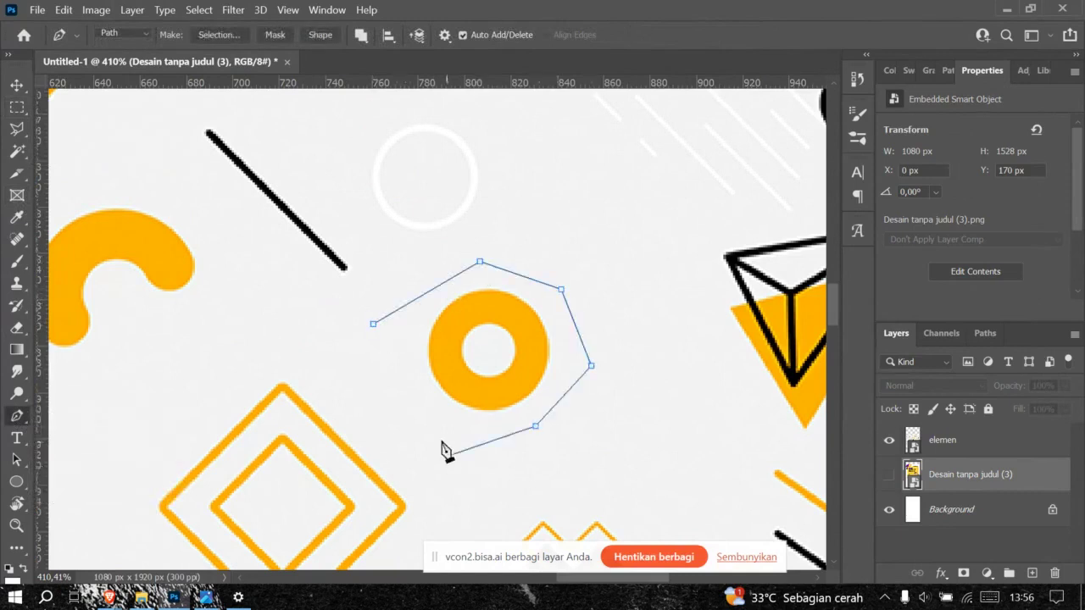
click(410, 403)
click(373, 323)
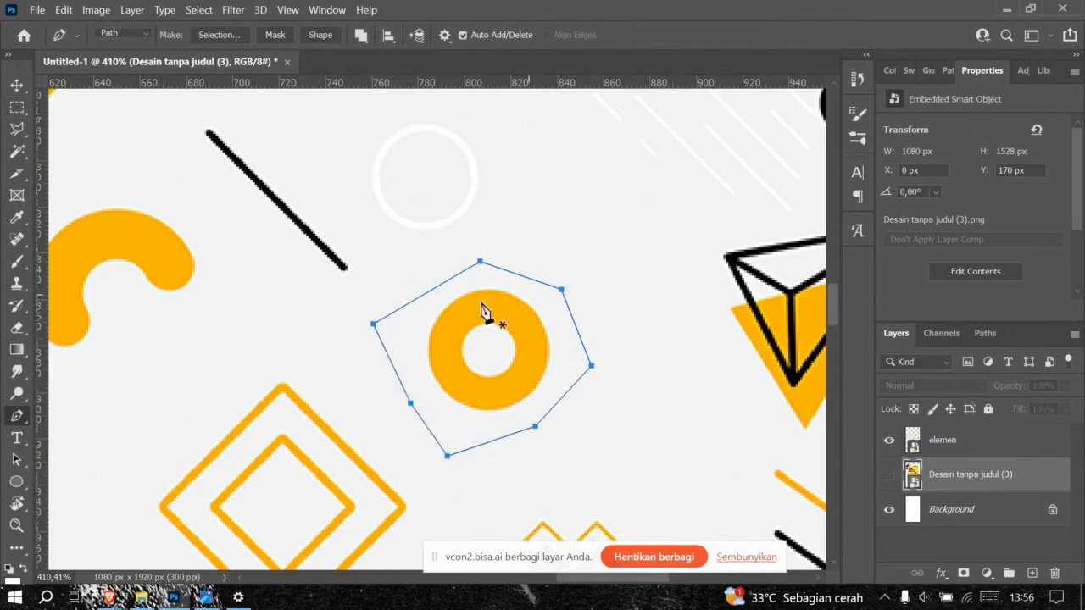
Step: Convert the hexagon path into a selection with no feathering
right_click(466, 347)
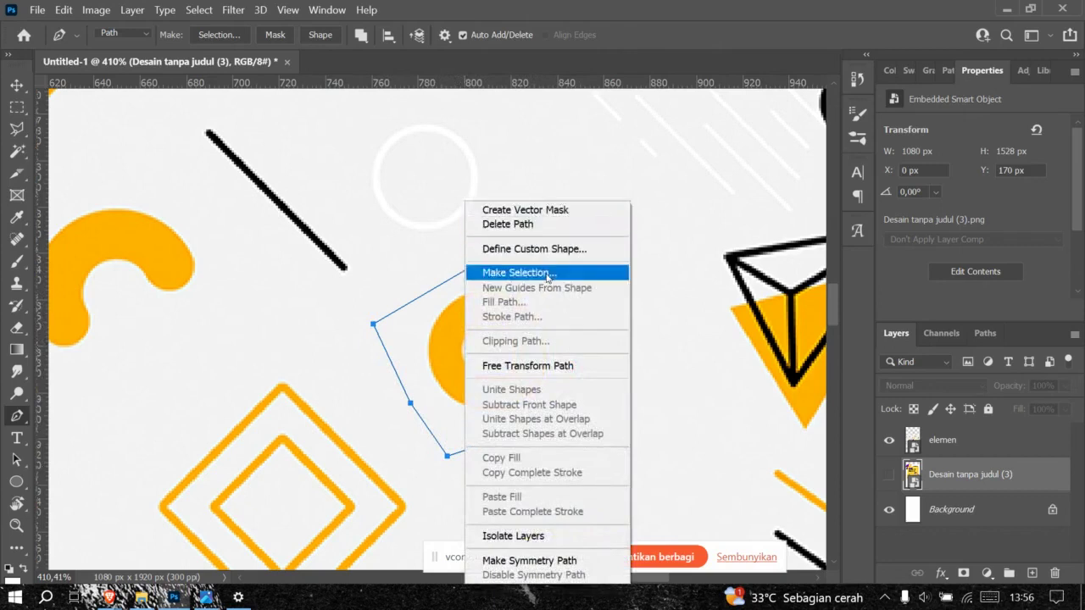
click(548, 273)
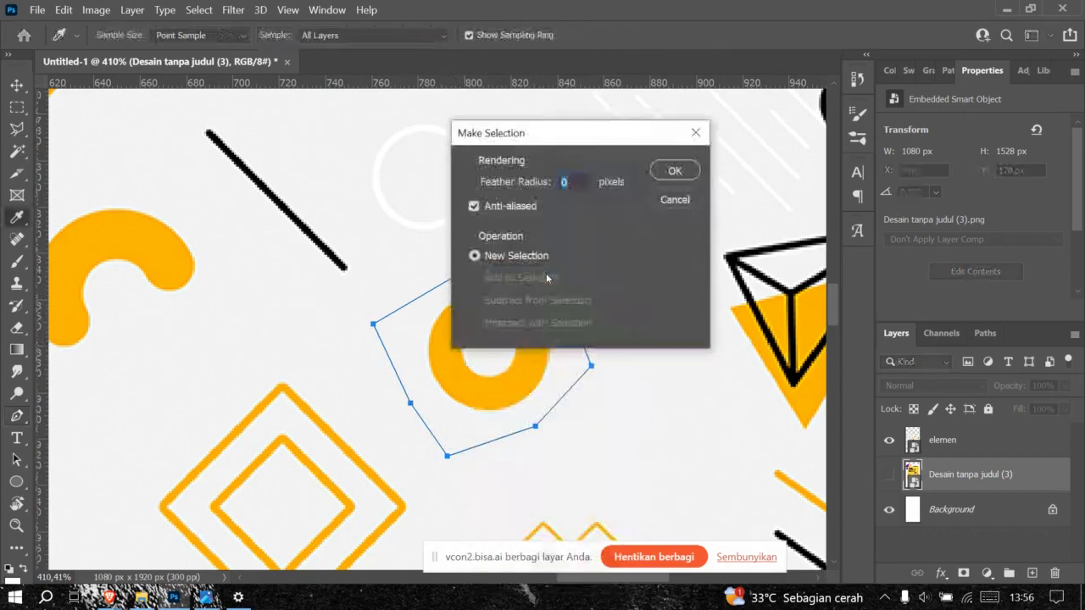
click(675, 171)
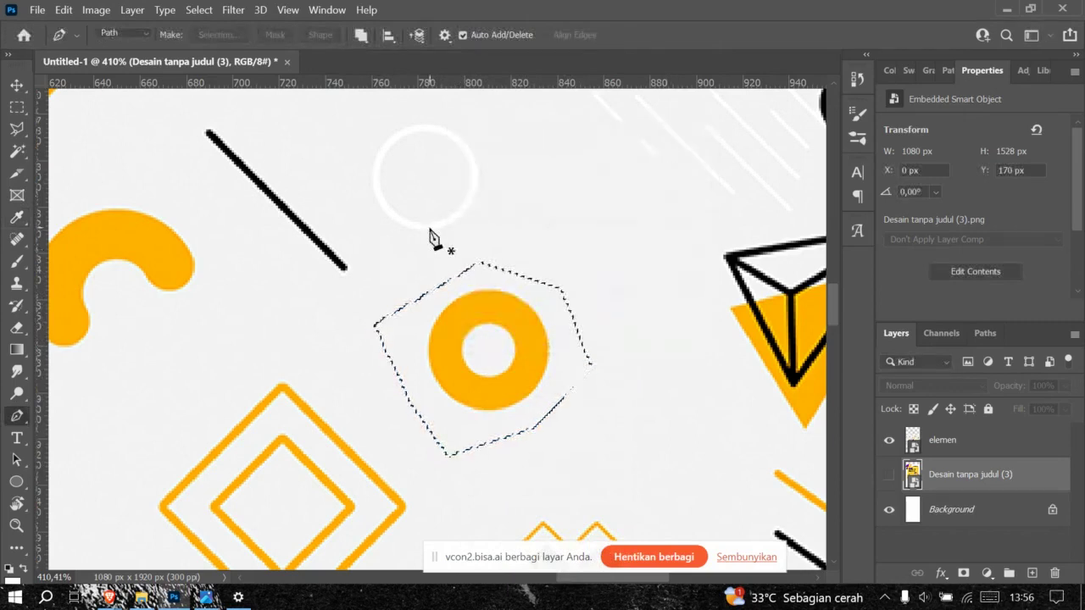
scroll(407, 274, down, 3)
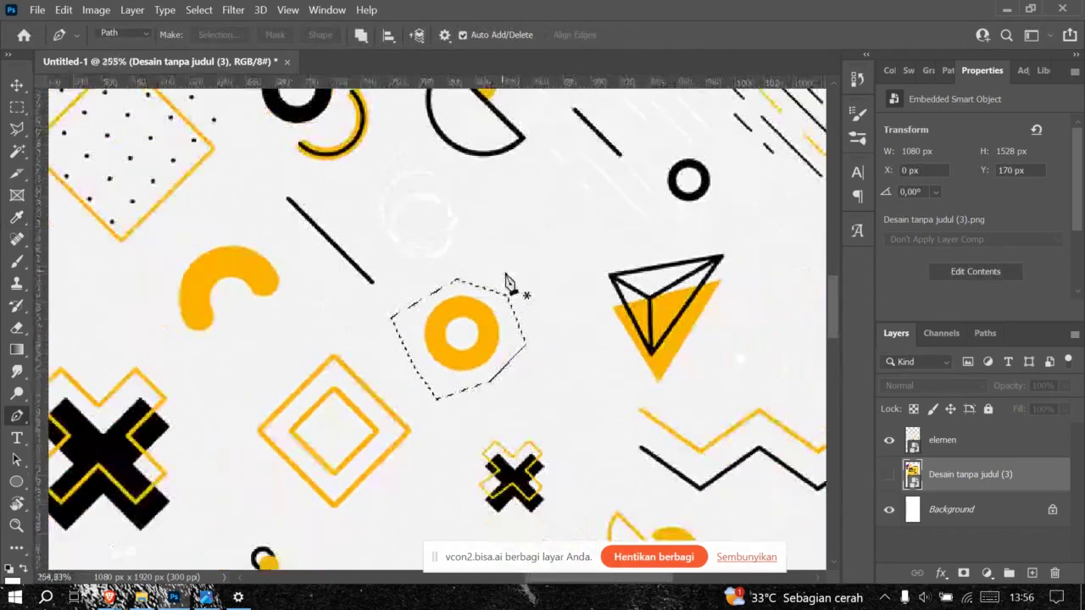
scroll(448, 334, down, 3)
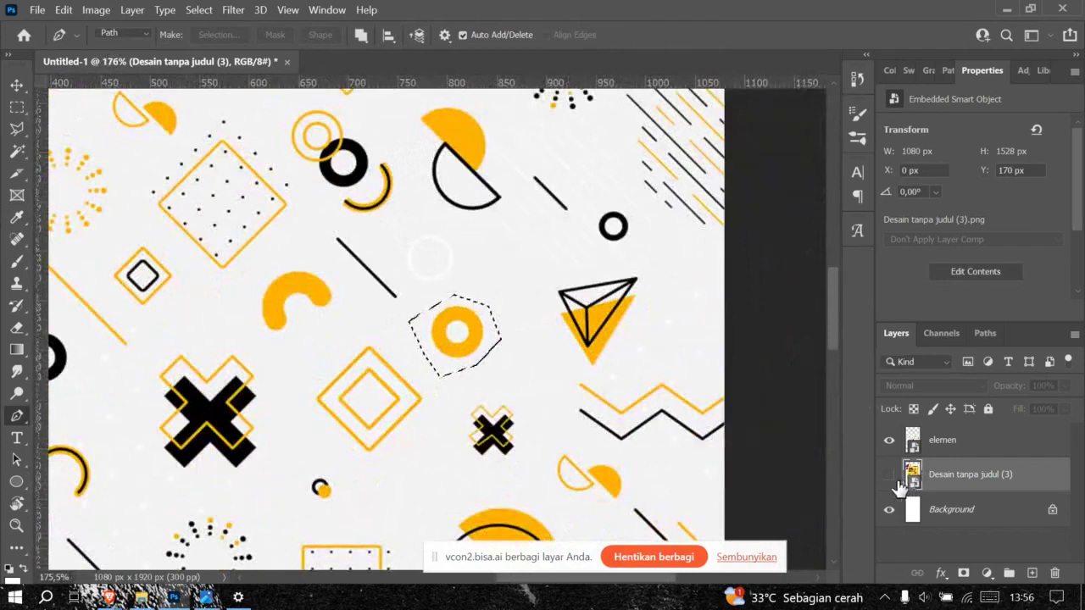
Step: Copy the ring selection from the elemen layer to Layer 1 with Ctrl+J, then hide elemen
click(932, 446)
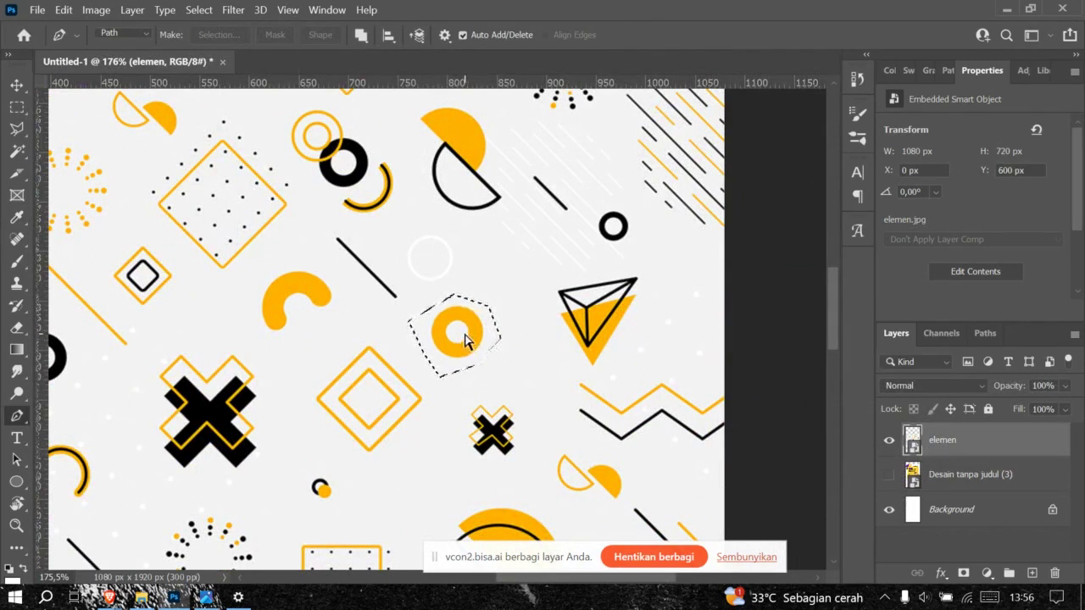
key(ctrl+j)
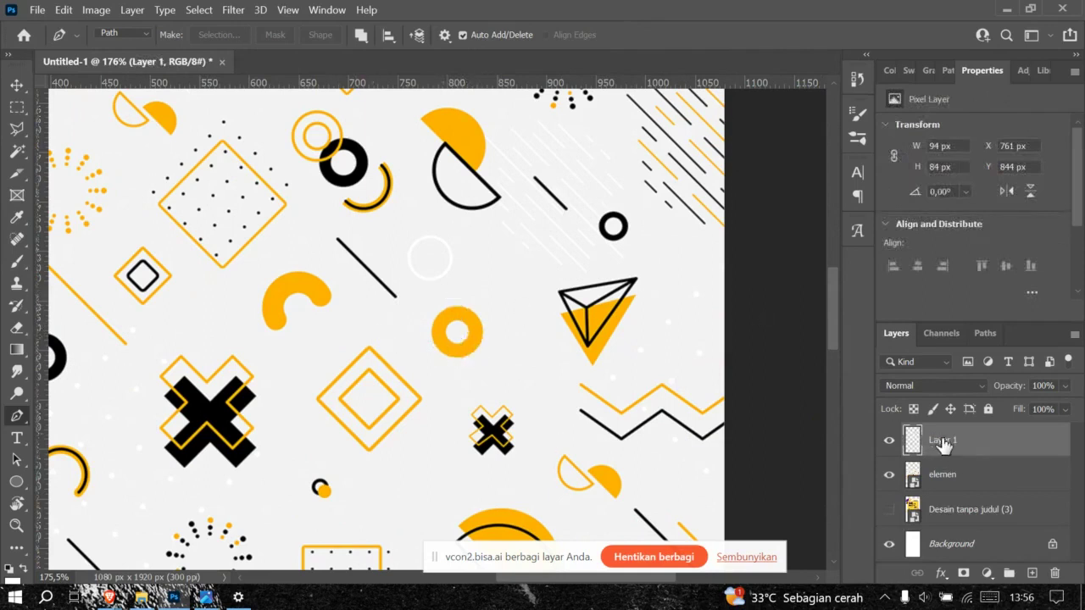
click(888, 476)
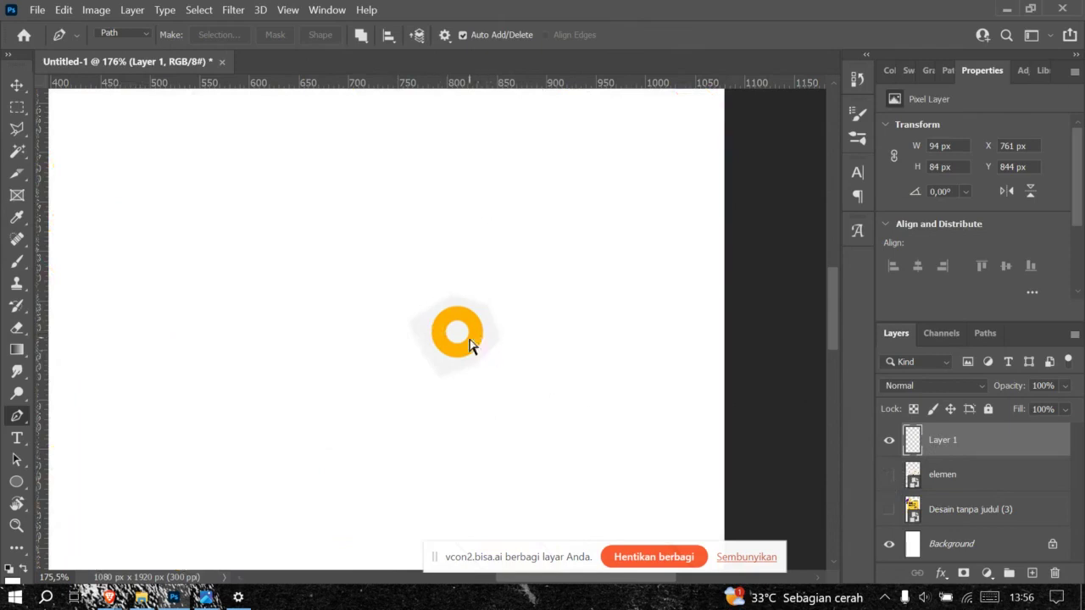
scroll(471, 346, up, 5)
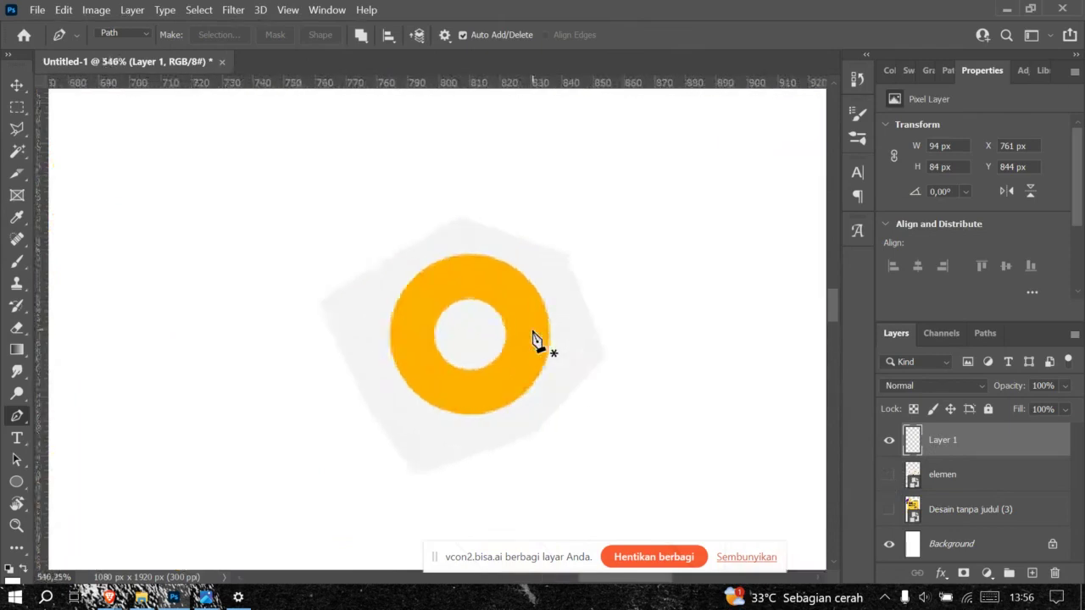
scroll(384, 296, down, 3)
scroll(458, 314, up, 3)
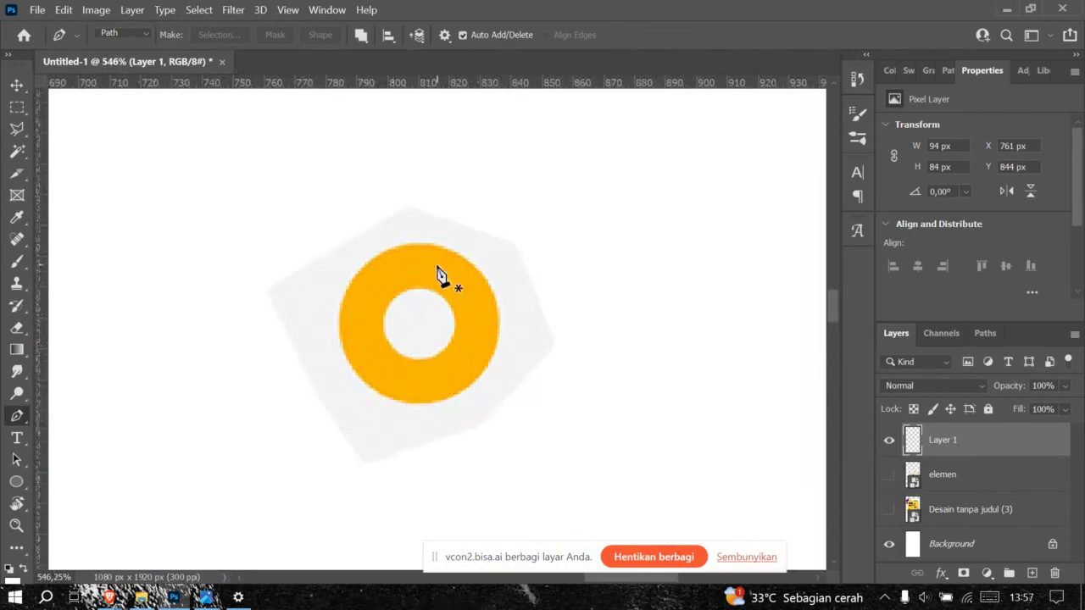
Step: Select just the orange ring by its colour
click(17, 152)
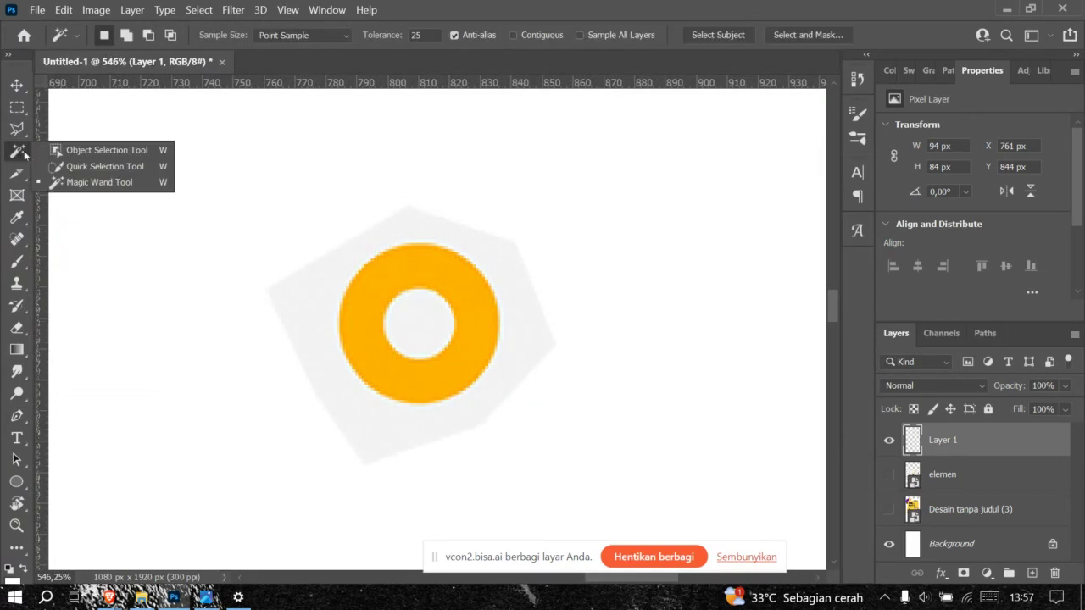
click(106, 184)
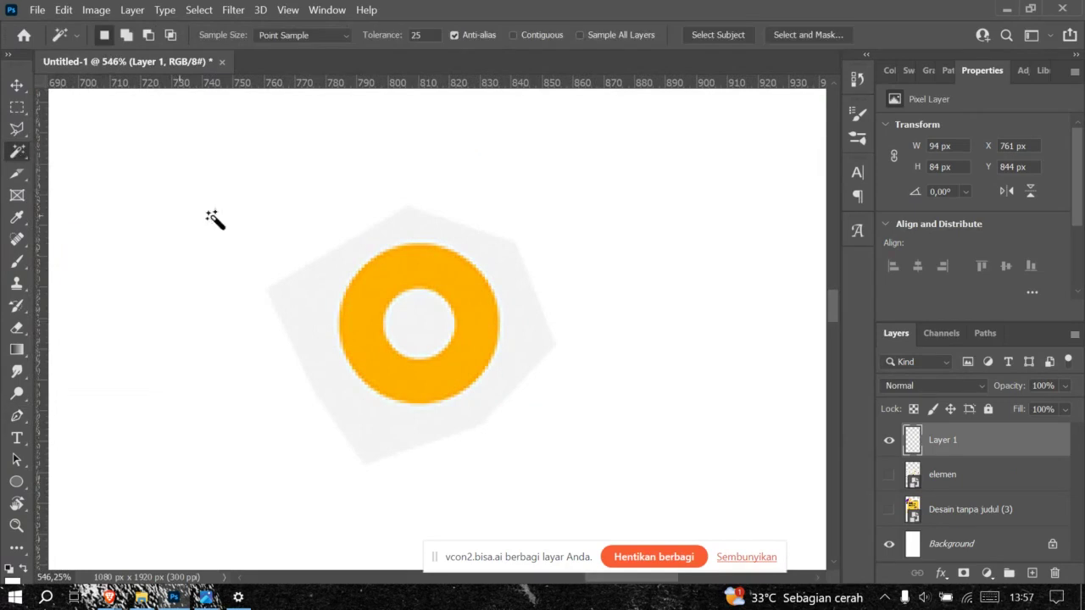
click(389, 278)
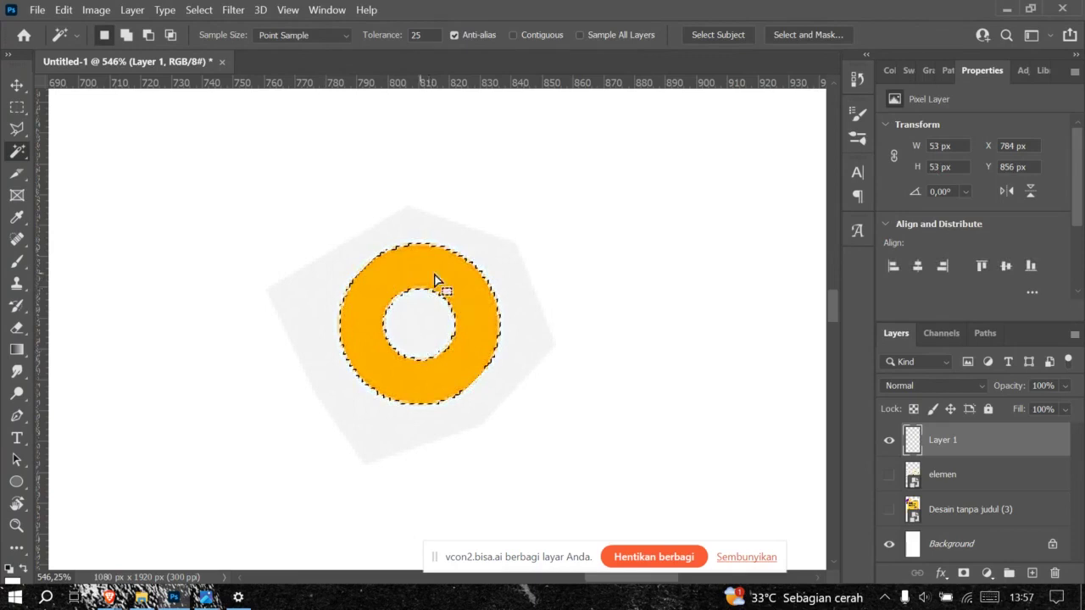
scroll(415, 305, down, 3)
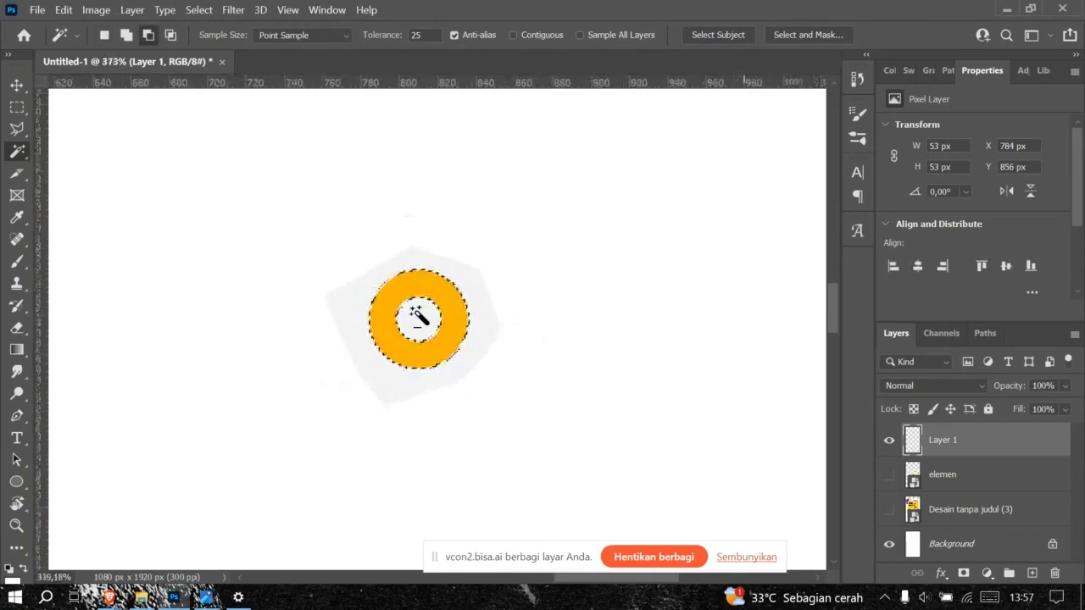
scroll(424, 314, up, 3)
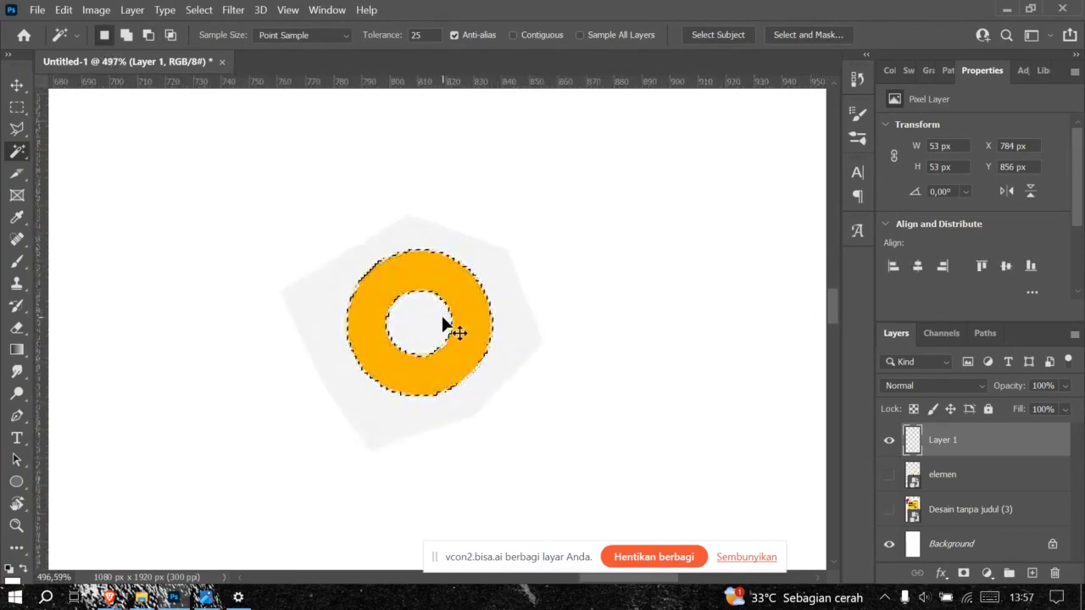
Step: Copy the ring onto a new Layer 2 and delete the original Layer 1
key(ctrl+j)
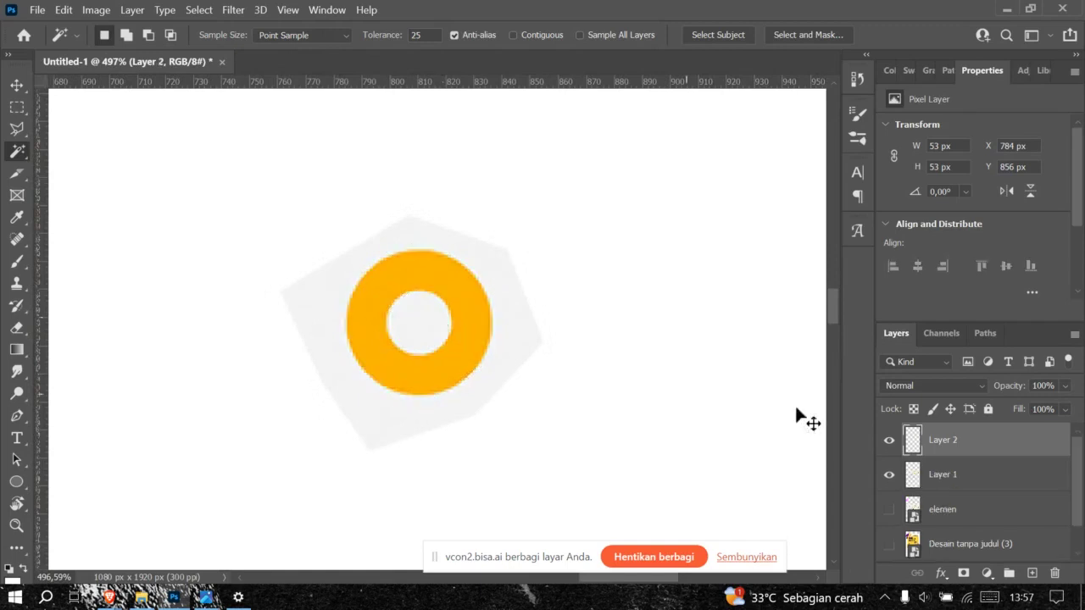
click(890, 480)
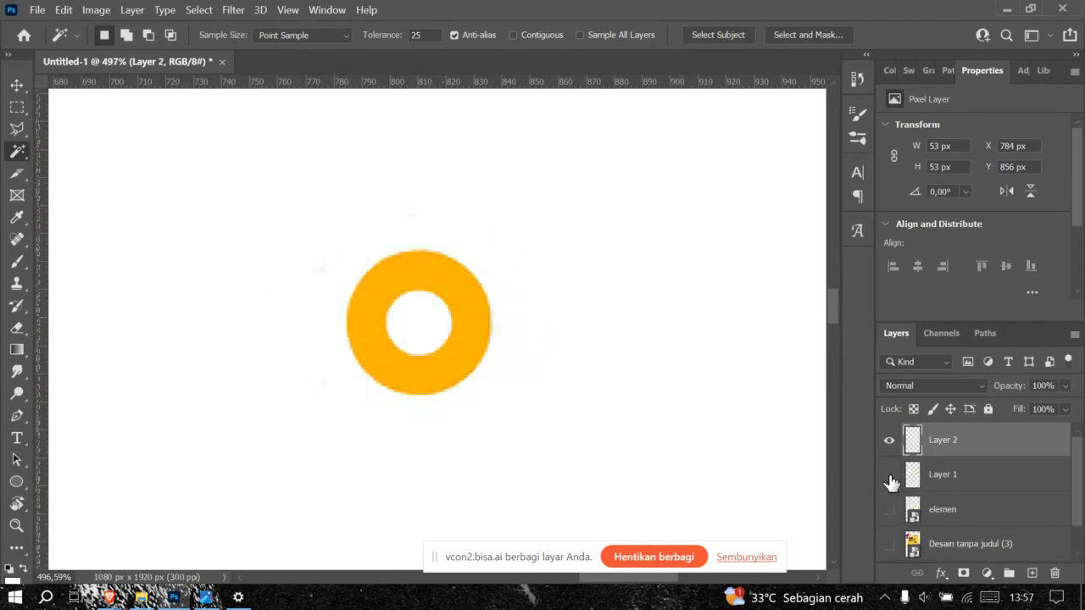
click(936, 480)
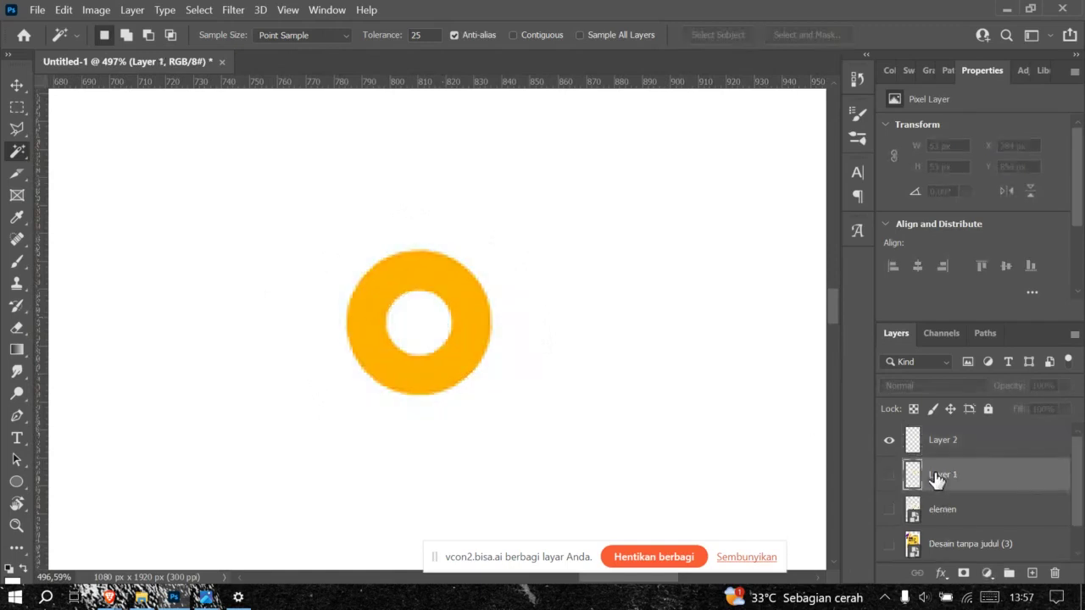
key(Delete)
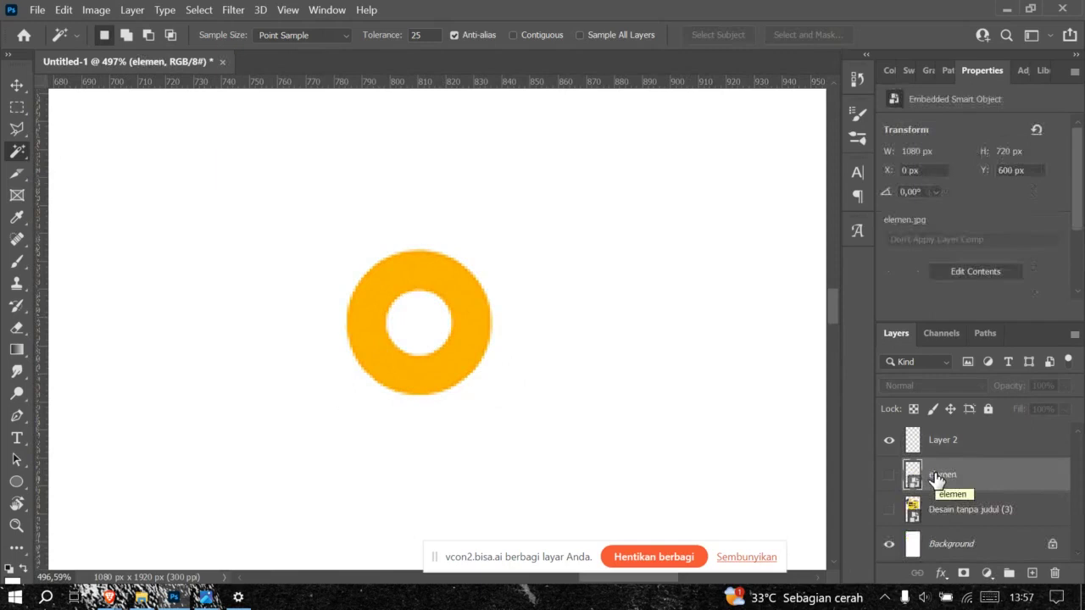
click(18, 86)
scroll(598, 342, down, 10)
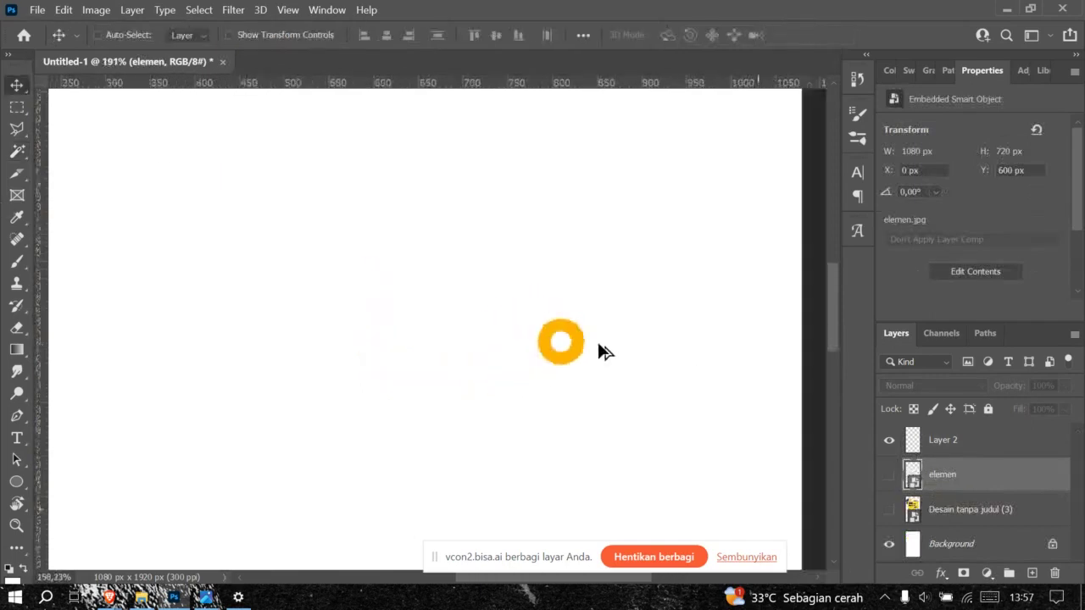
Step: Scale the Layer 2 ring up and move it to the poster's top-left corner
scroll(598, 341, down, 2)
drag(588, 337, 447, 294)
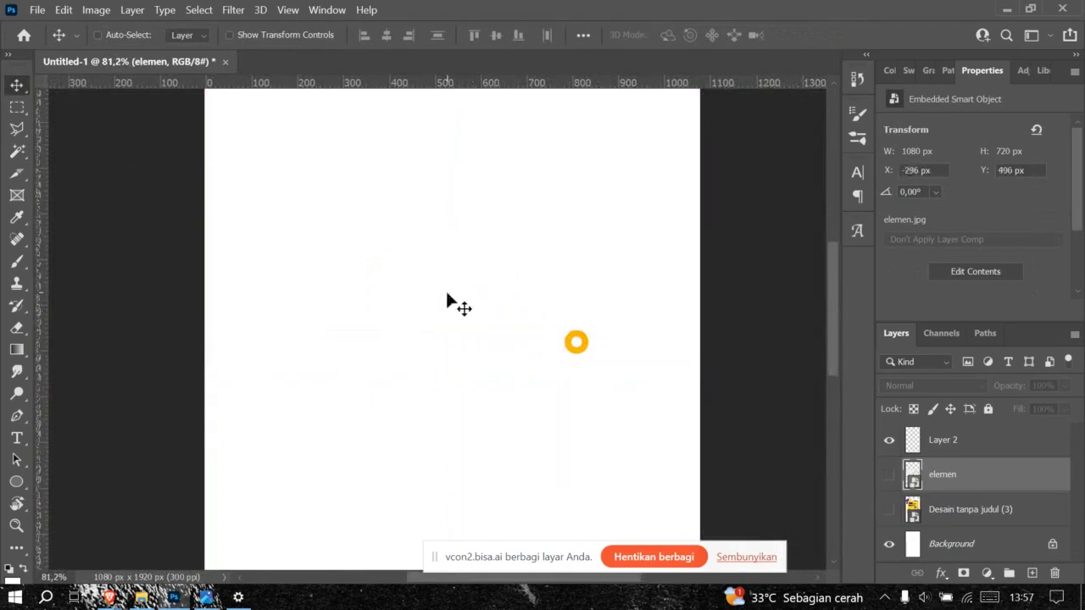
click(938, 441)
drag(565, 346, 619, 483)
key(ctrl)
key(ctrl+t)
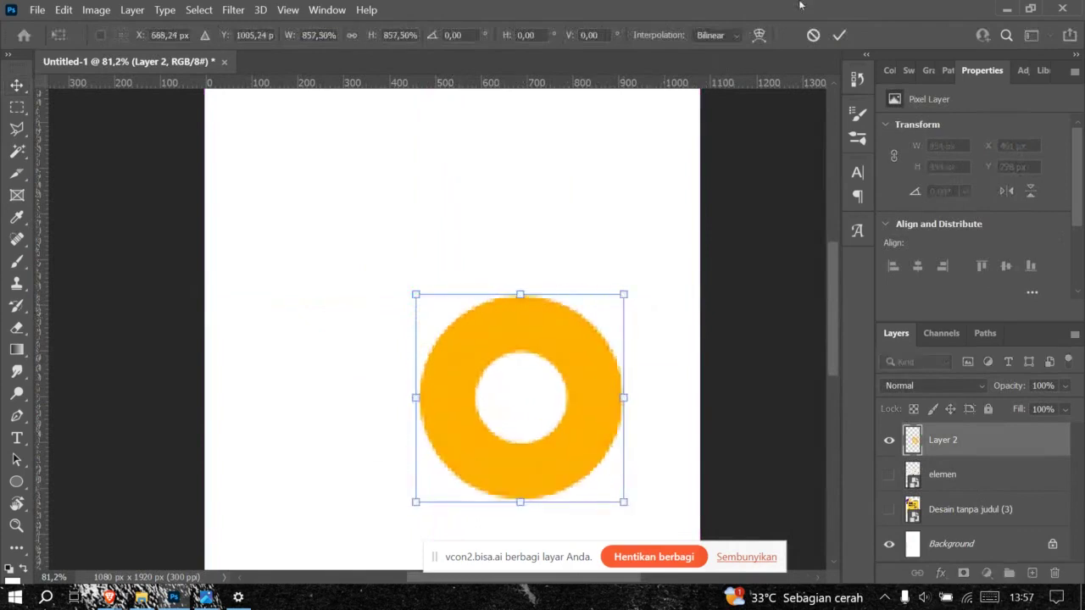
click(839, 35)
scroll(546, 350, down, 3)
scroll(545, 348, down, 2)
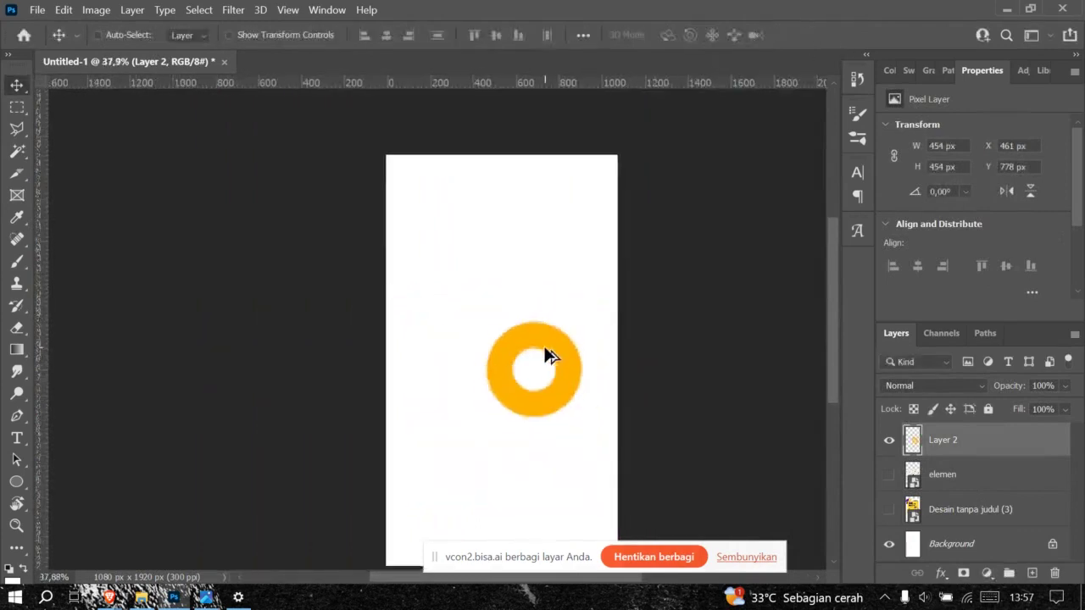
drag(556, 368, 450, 197)
Step: Compare with the reference and enlarge the ring further to 562 × 562 px
key(alt+Tab)
key(alt+Tab)
key(alt+Tab)
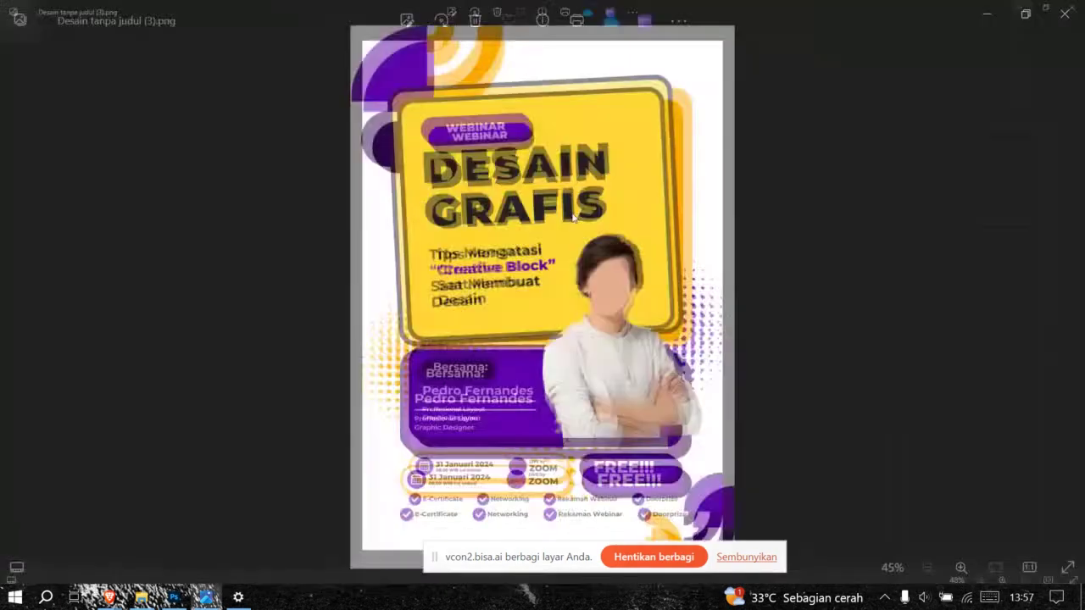
key(alt+Tab)
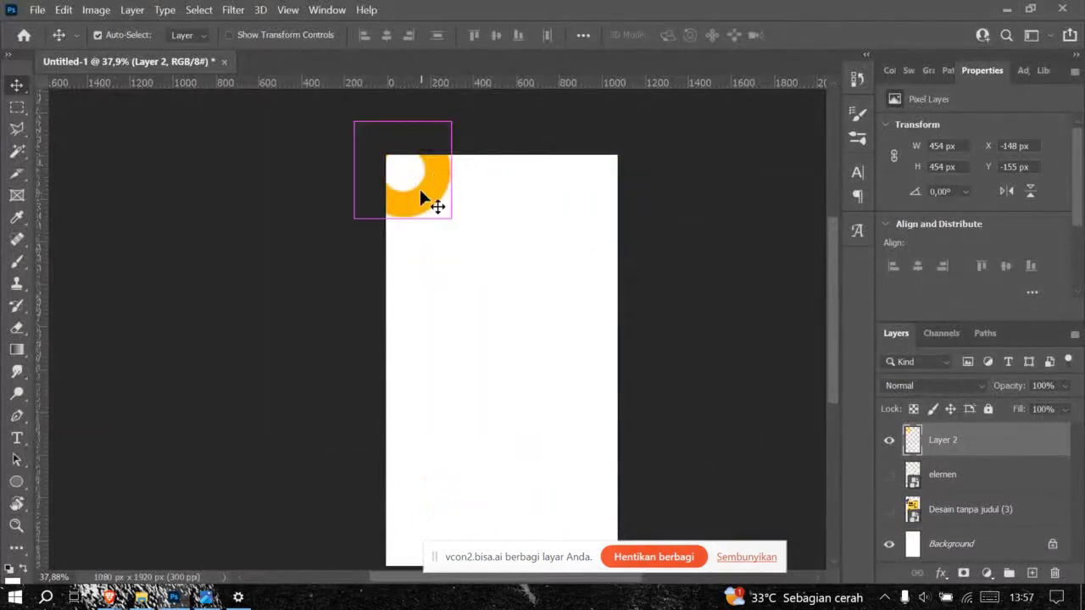
key(ctrl+t)
drag(450, 217, 481, 249)
click(839, 34)
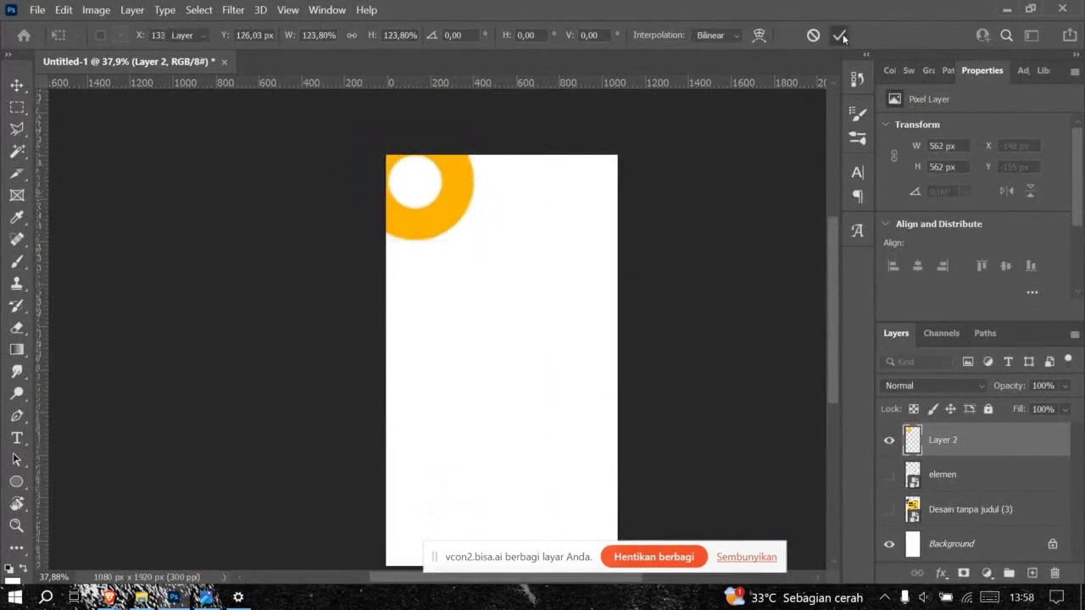
key(alt+Tab)
click(490, 174)
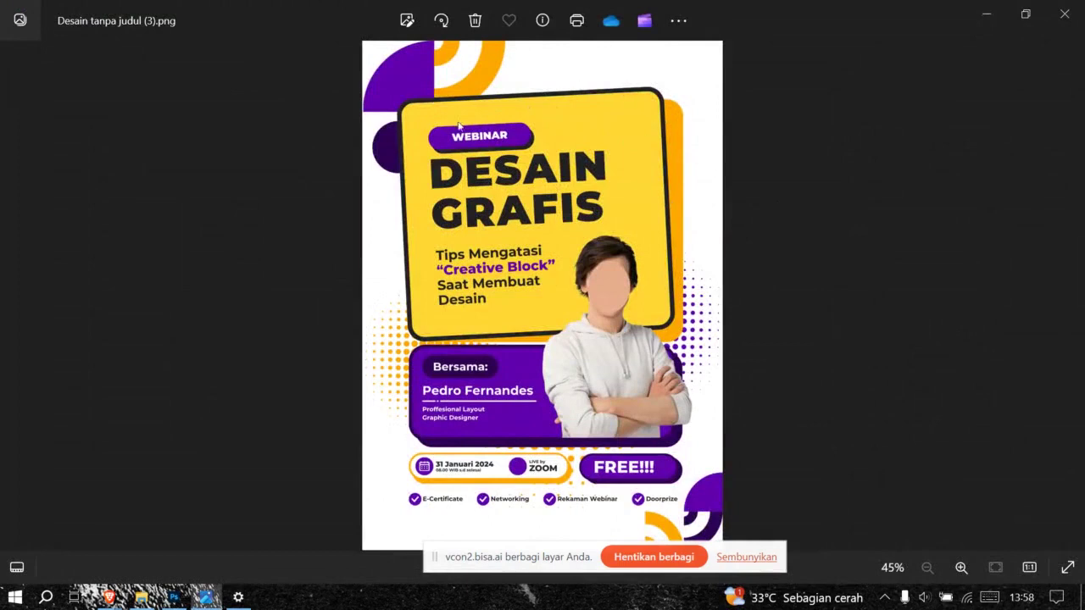
key(alt+Tab)
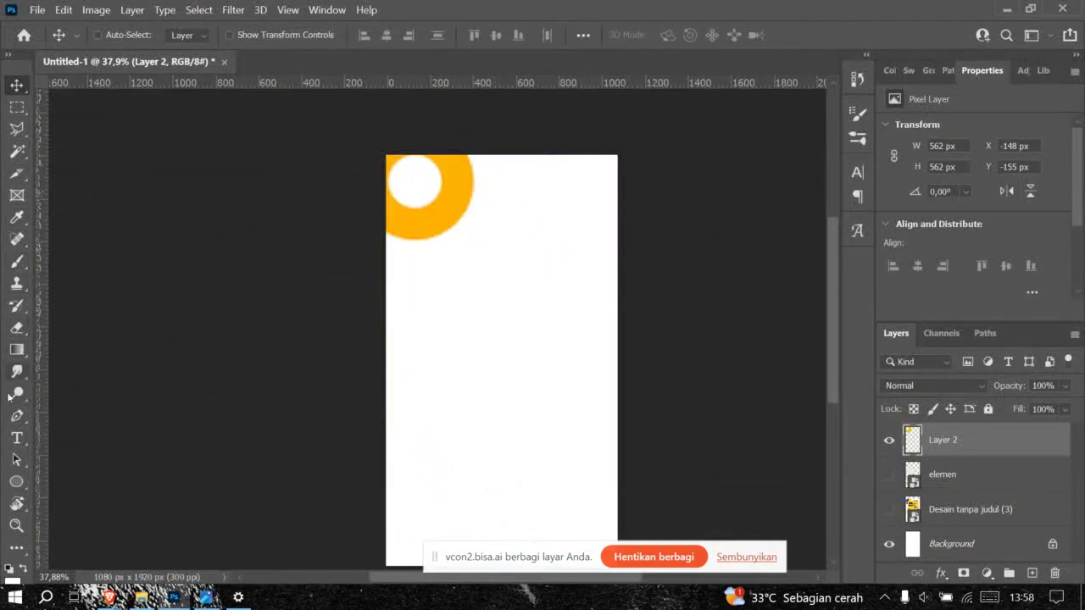
Step: Draw a 745 × 745 px square in the poster's middle with the Rectangle Tool
click(17, 481)
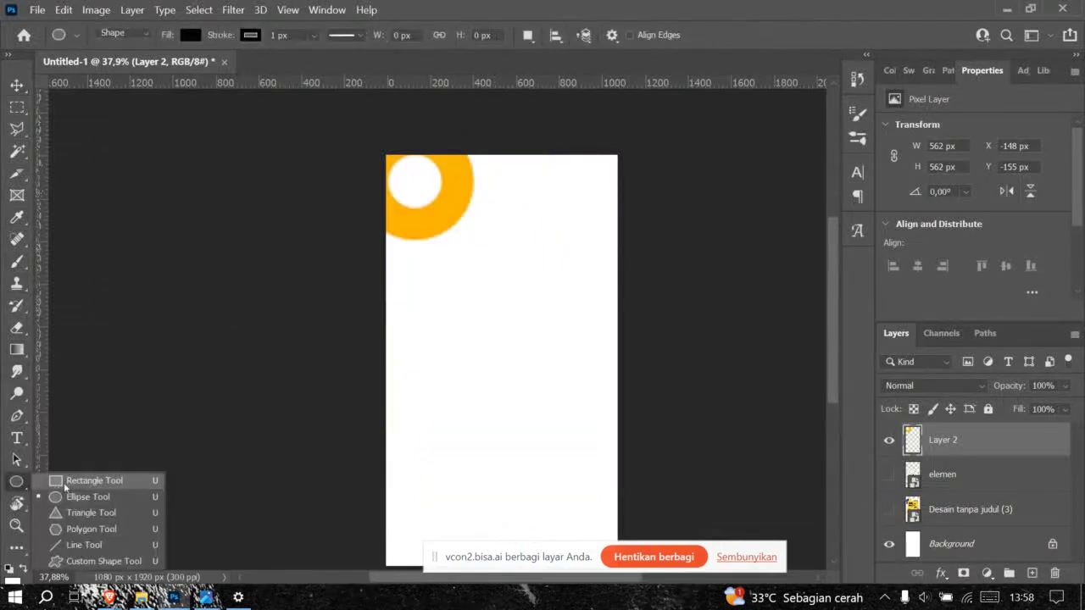
click(69, 482)
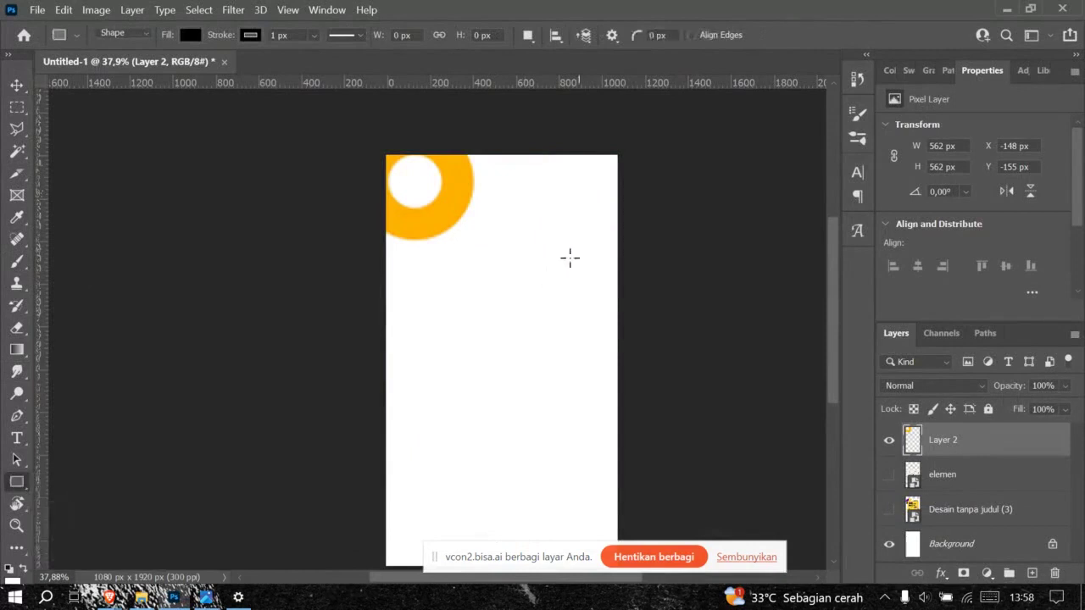
mouse_move(429, 291)
mouse_down()
mouse_move(472, 364)
mouse_move(586, 467)
mouse_up()
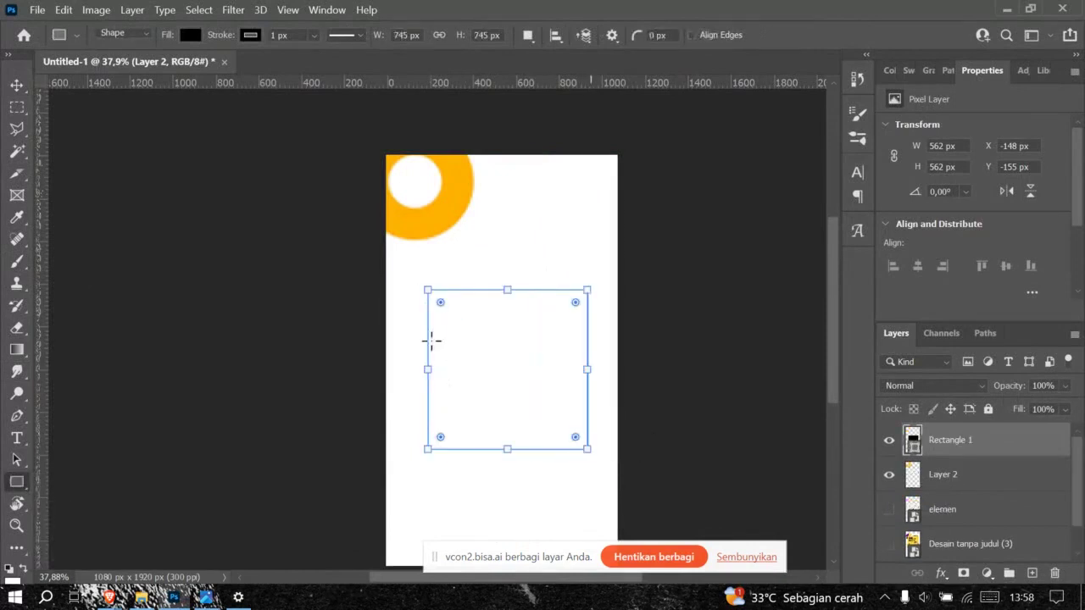
scroll(547, 356, up, 1)
scroll(547, 356, up, 1)
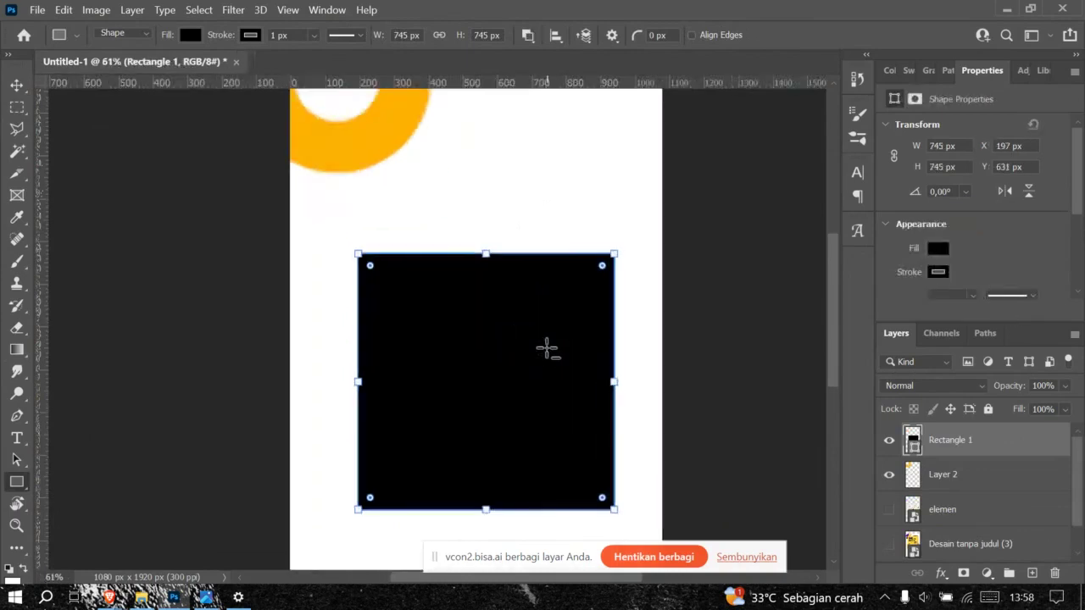
scroll(488, 307, up, 1)
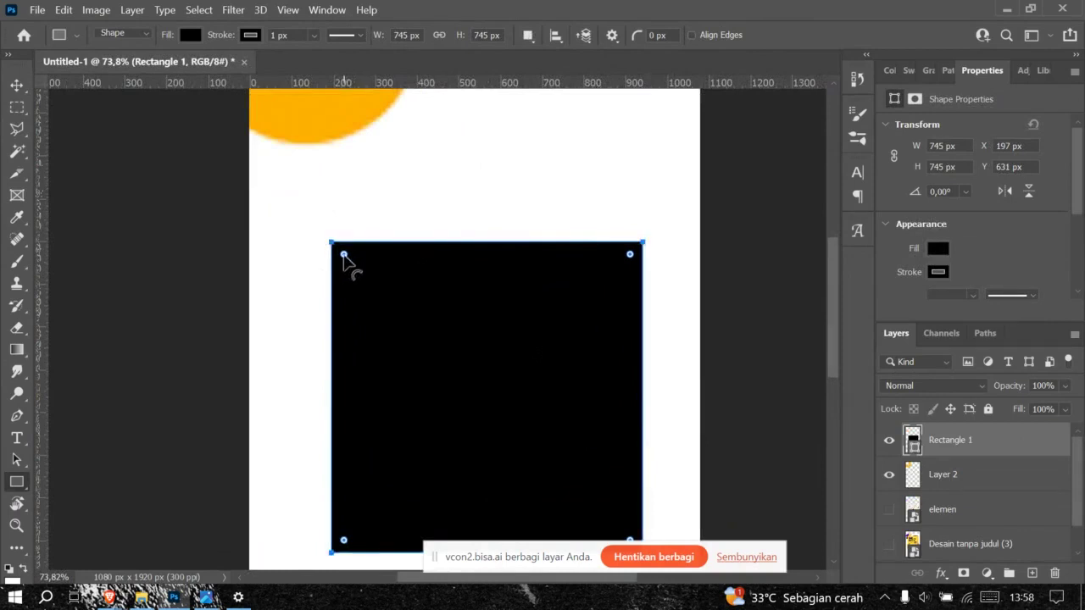
Step: Round the square's corners and compare it against the reference poster
drag(344, 255, 365, 266)
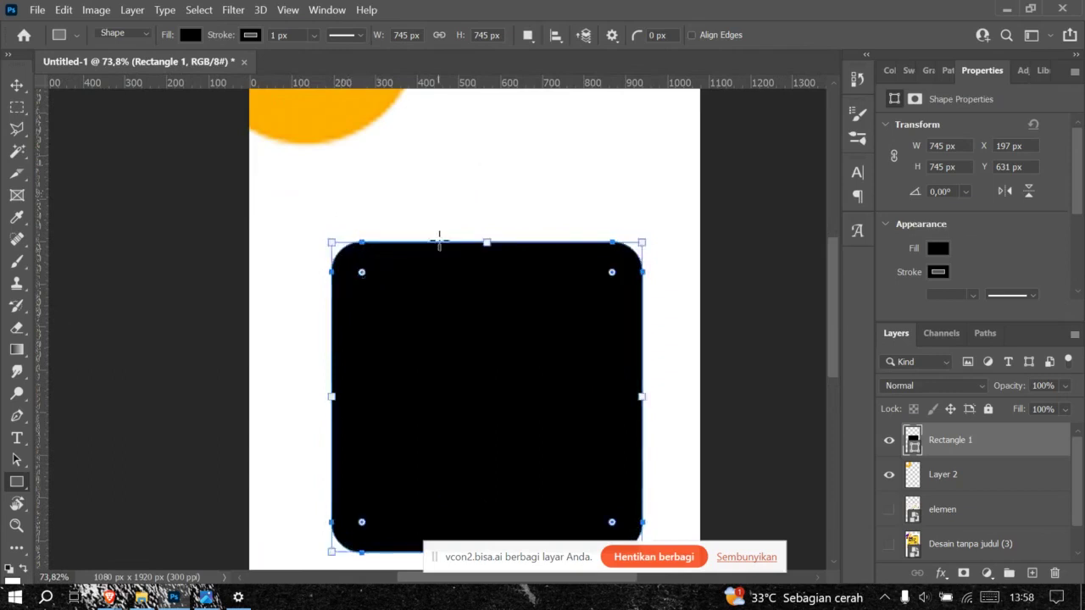
click(17, 89)
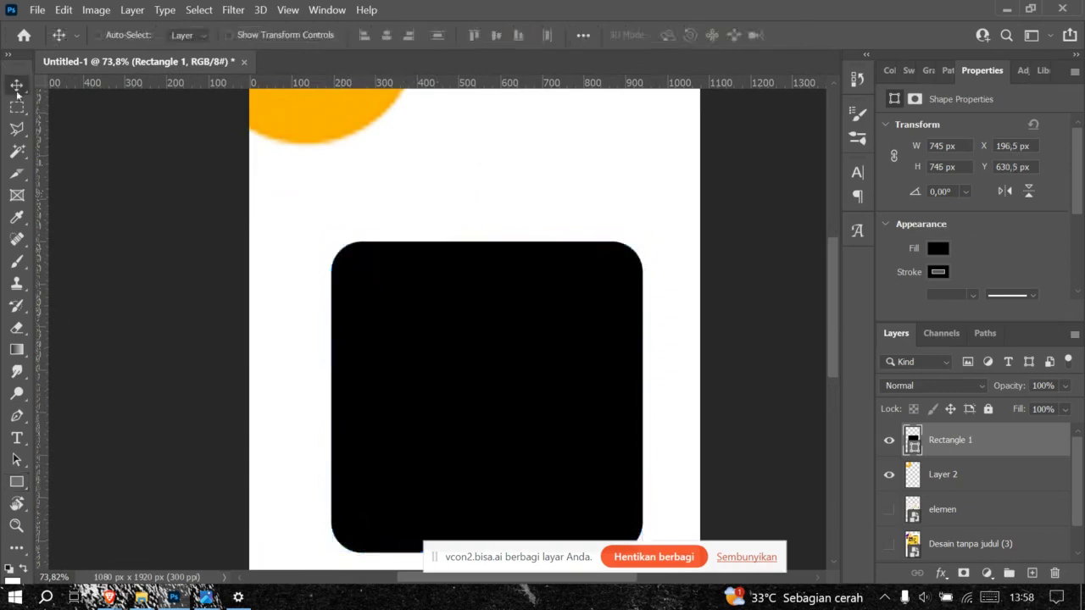
key(alt+Tab)
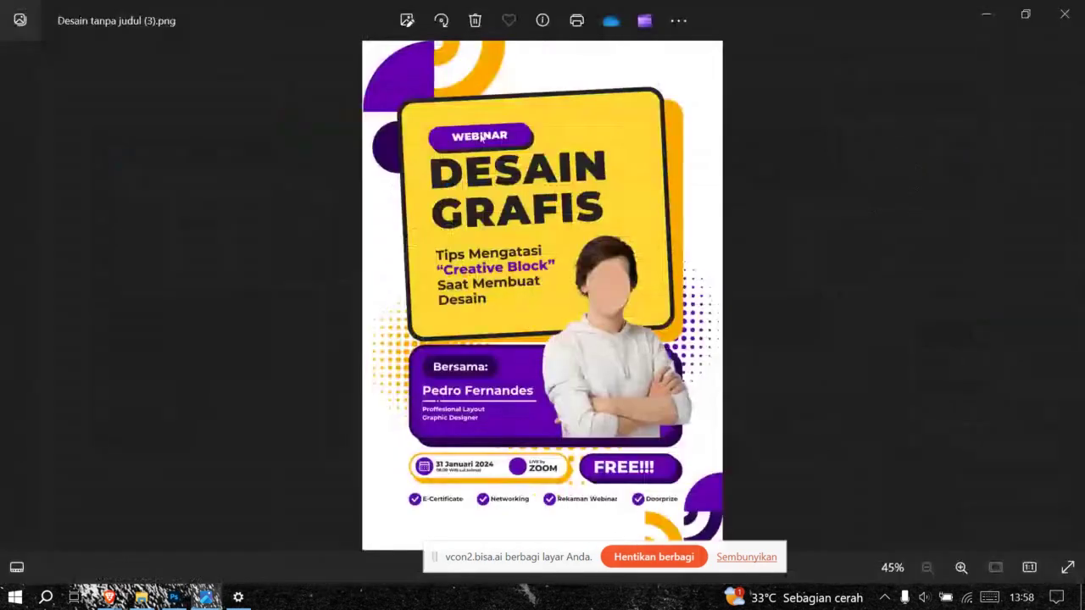
key(alt+Tab)
Step: Fill Rectangle 1 with yellow #ffd633 sampled from the reference card
scroll(449, 266, down, 1)
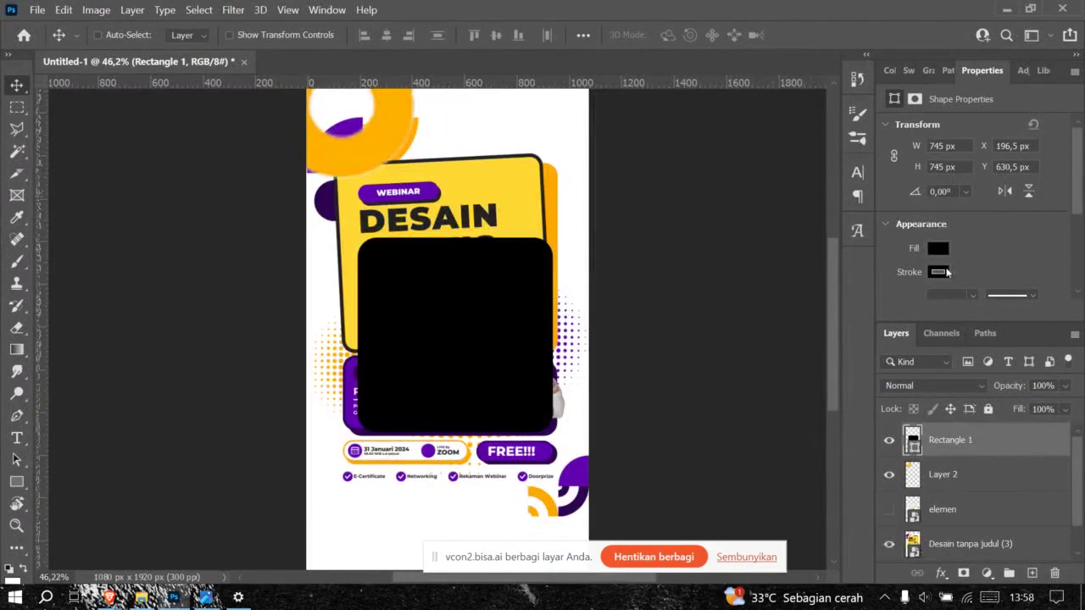
click(890, 546)
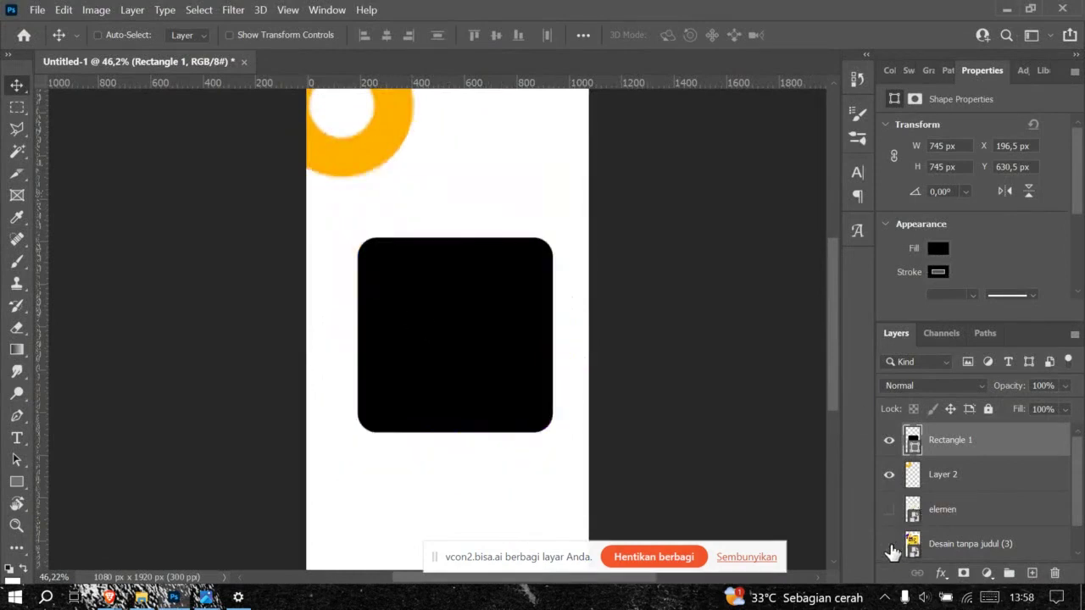
click(889, 545)
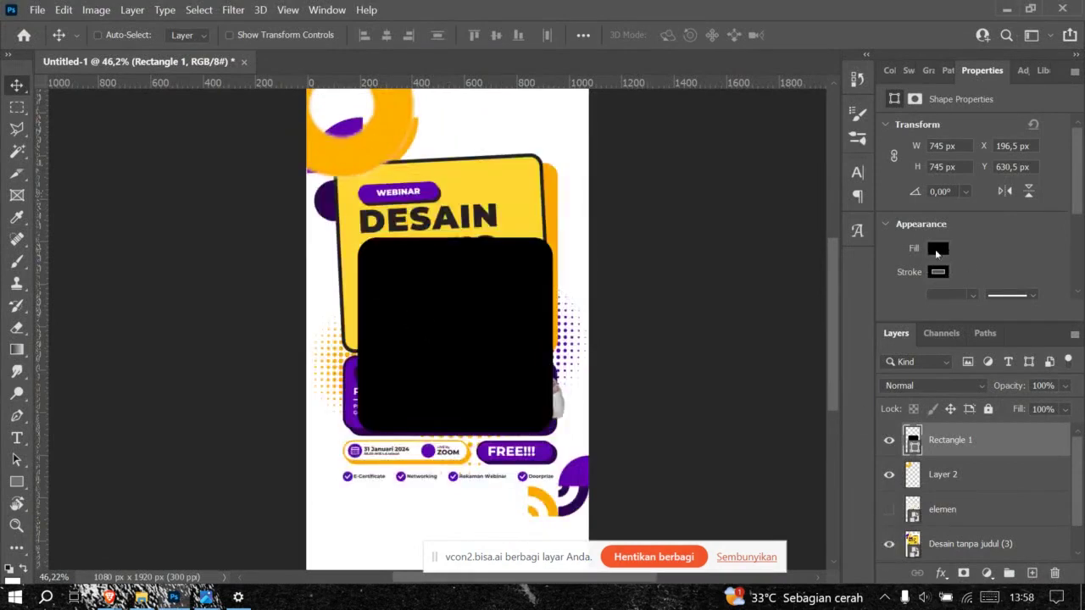
click(936, 248)
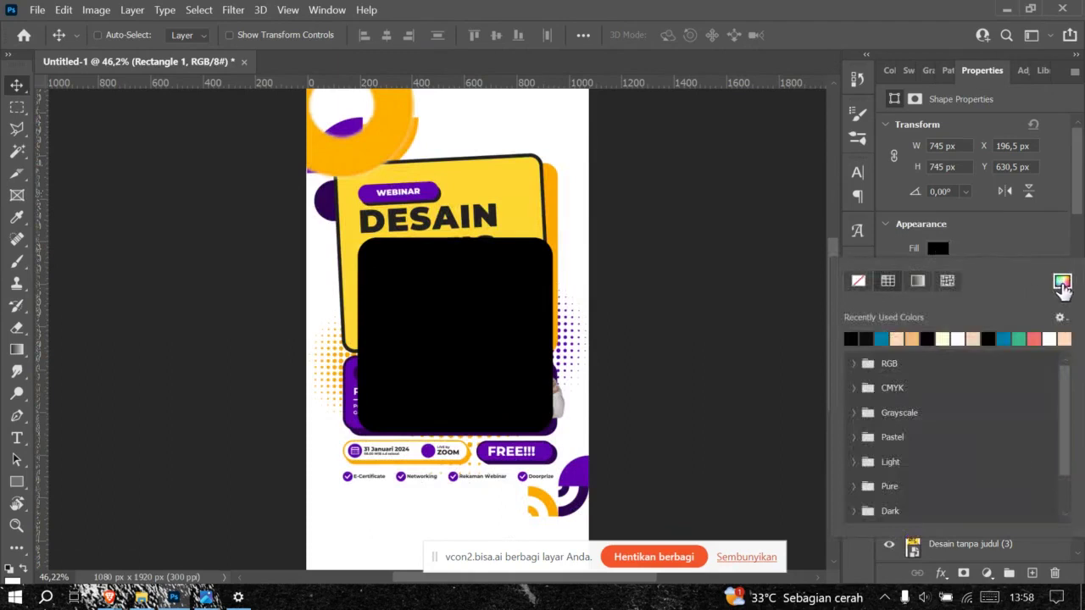
click(1061, 284)
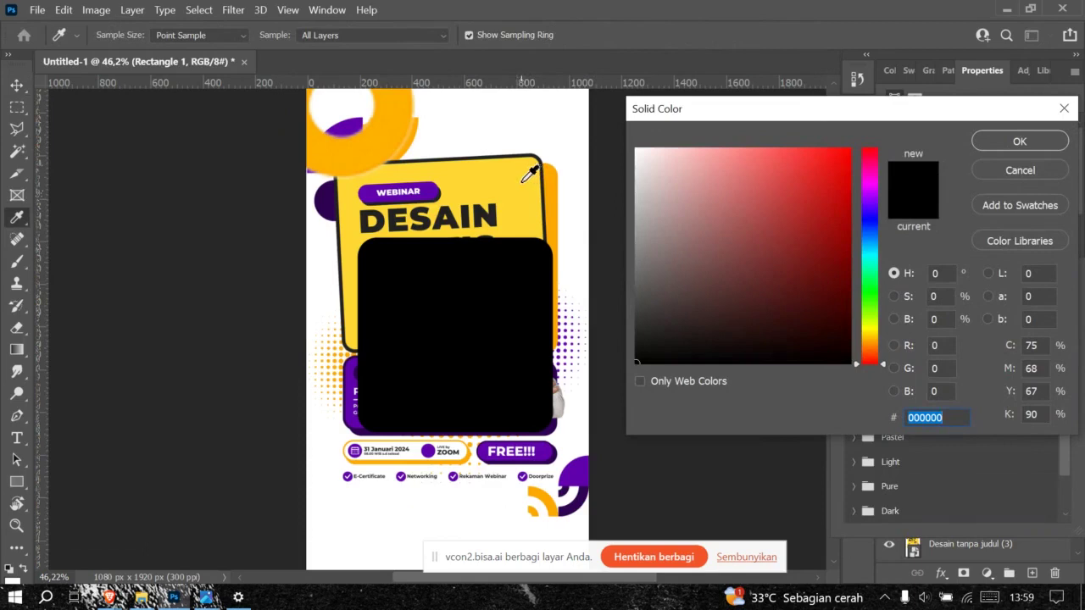
click(511, 179)
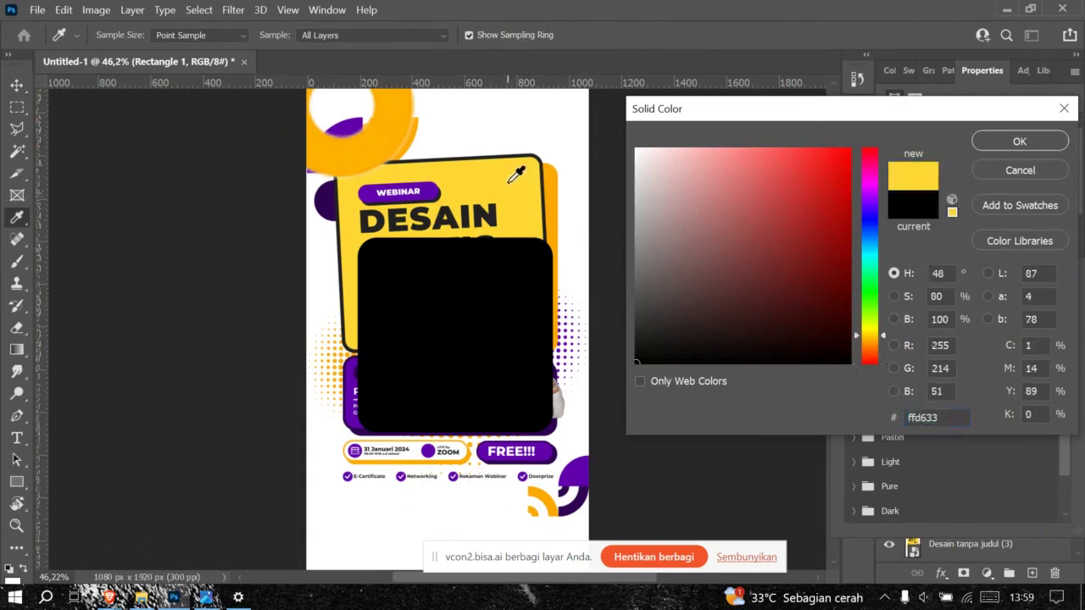
click(1004, 141)
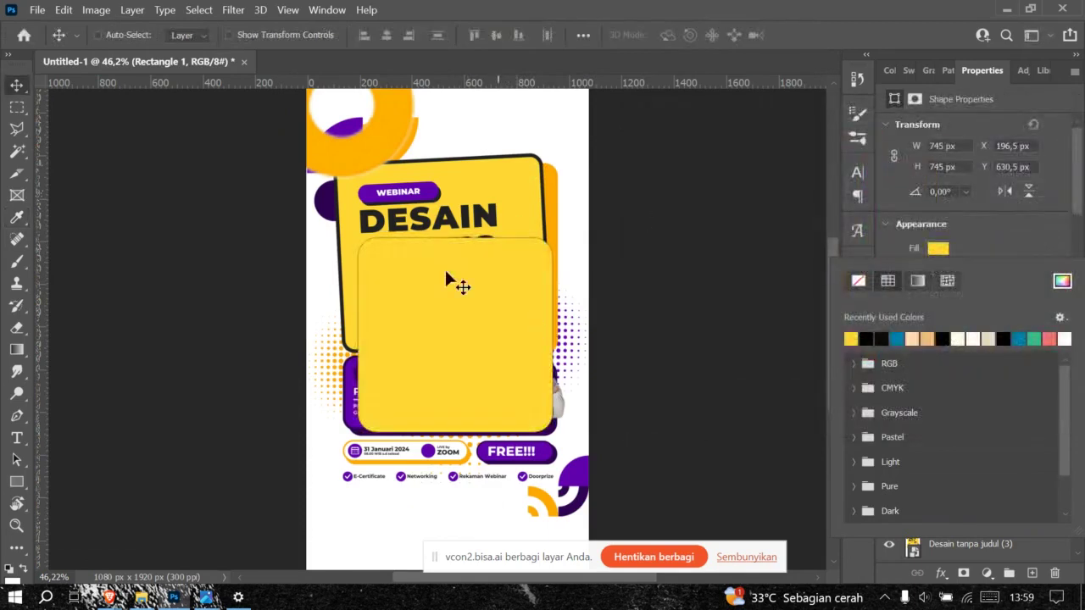
click(1034, 241)
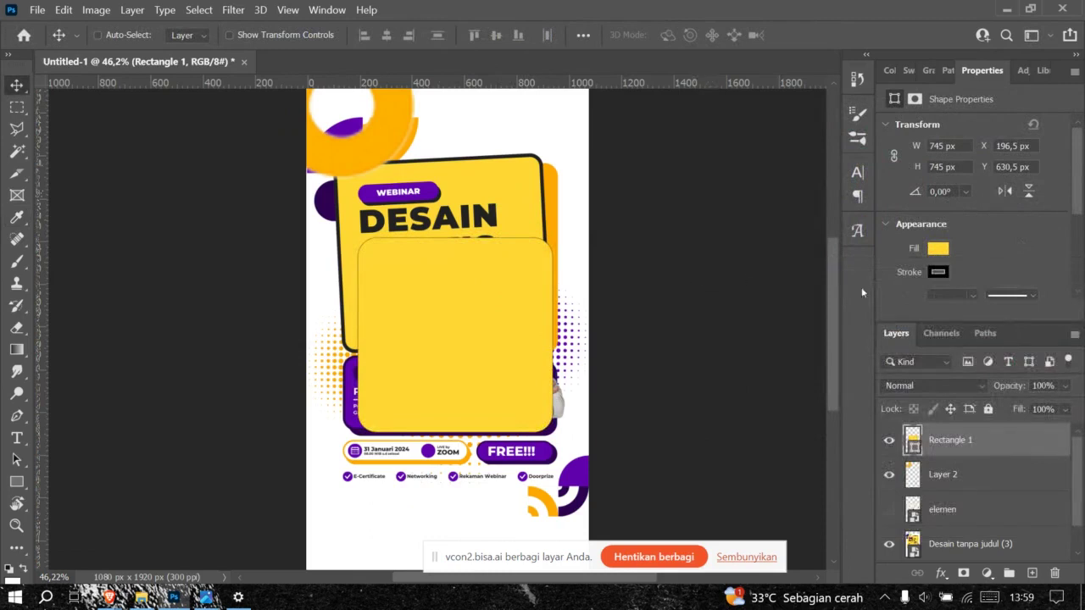
key(alt+Tab)
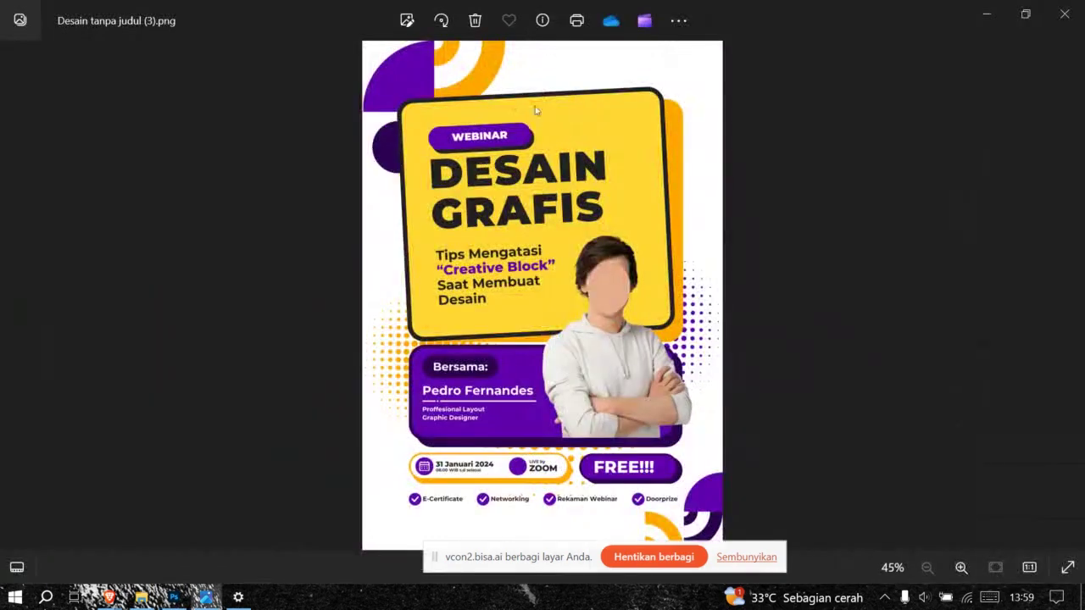
Step: Back in the poster document, zoom in and open the Stroke colour options for yellow Rectangle 1
scroll(479, 119, up, 4)
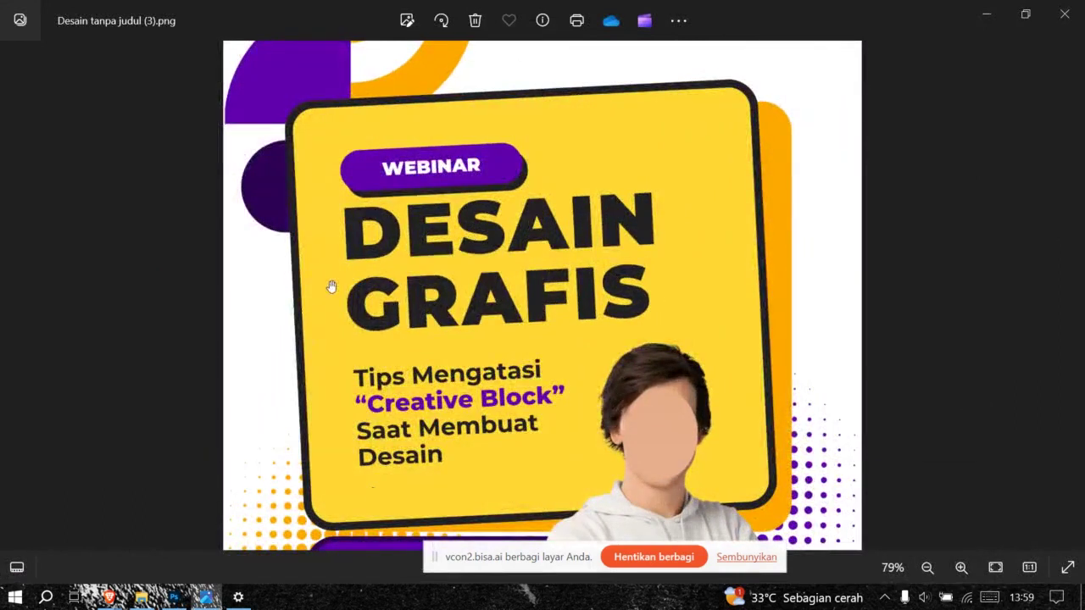
key(alt+Tab)
scroll(667, 243, left, 2)
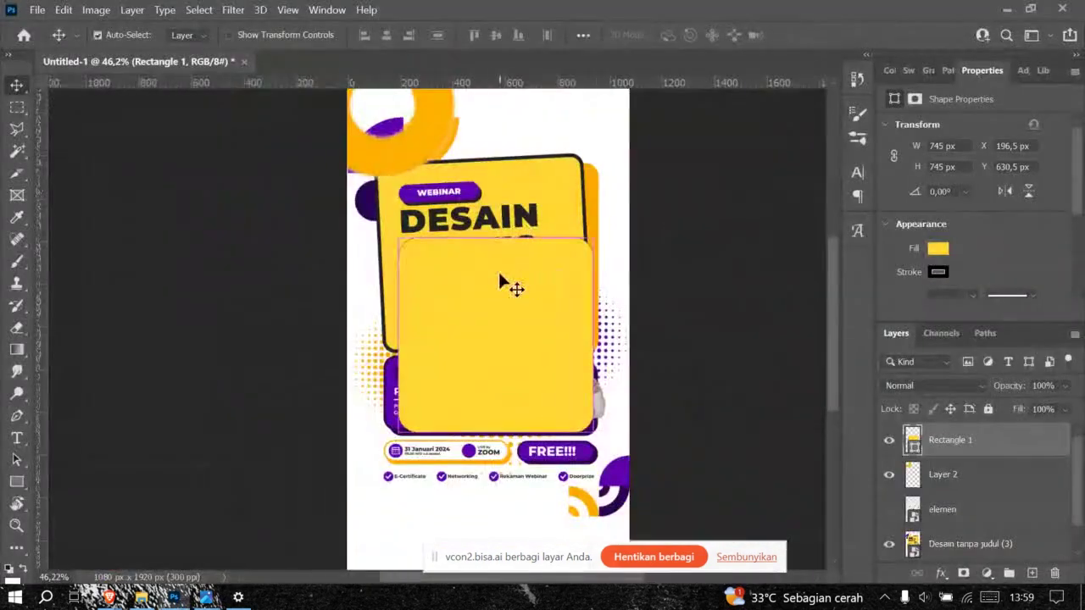
scroll(547, 318, up, 1)
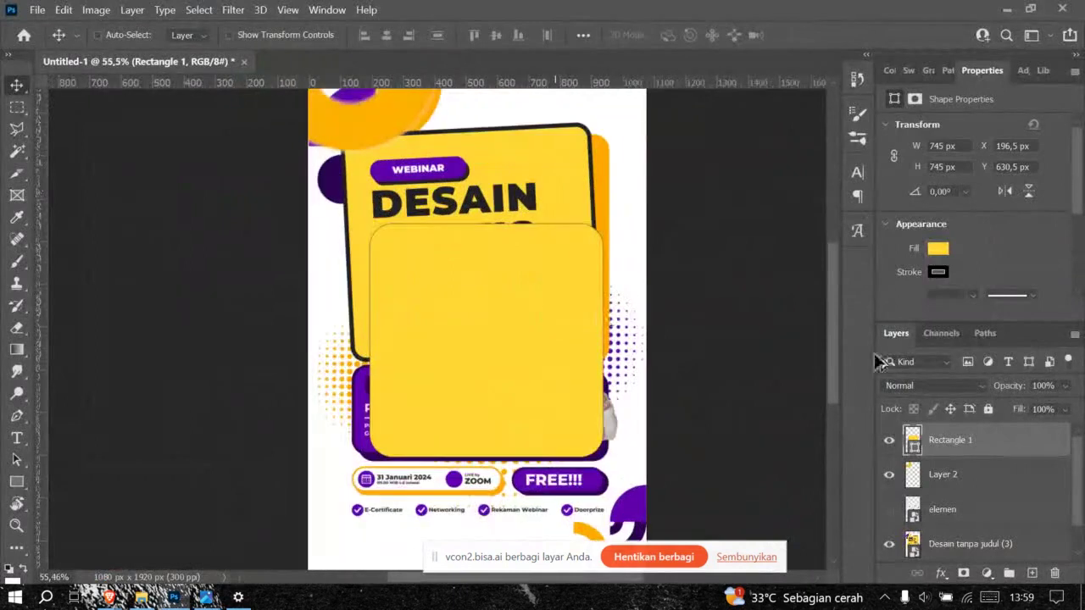
click(936, 273)
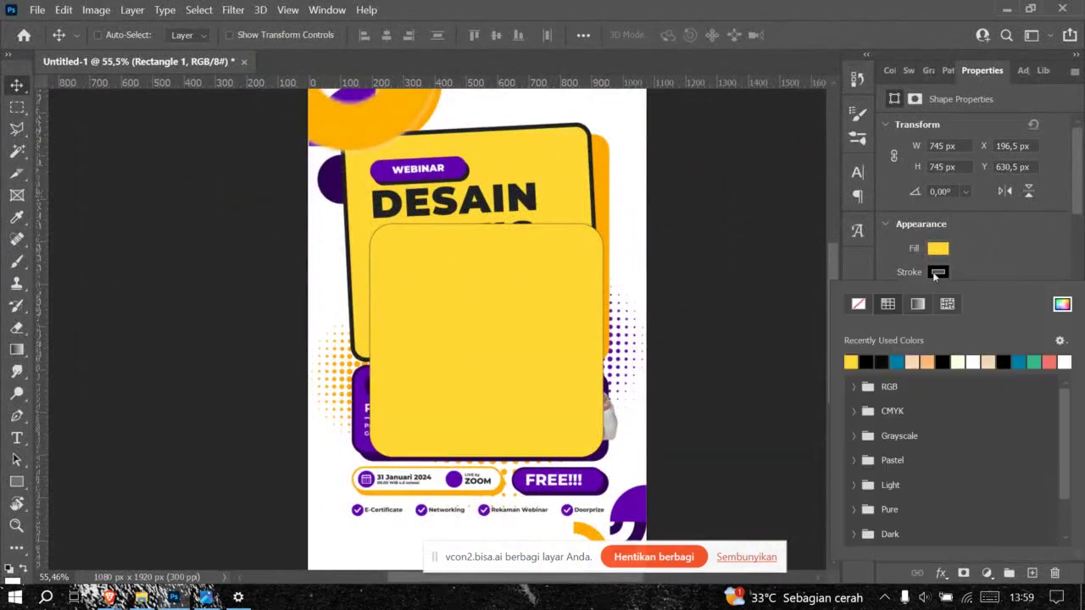
click(937, 273)
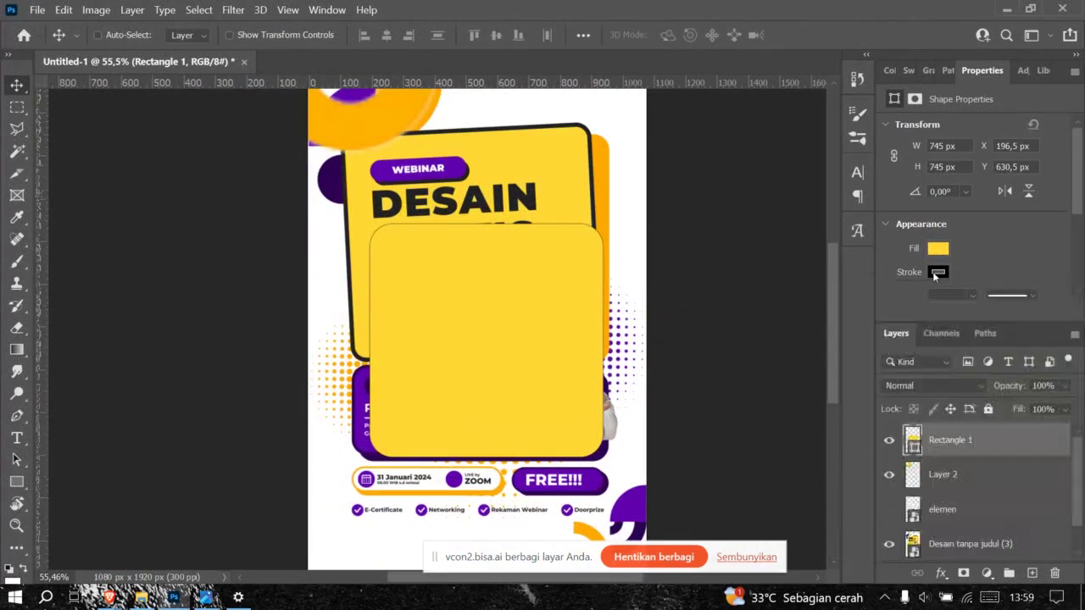
click(937, 273)
click(937, 273)
click(936, 273)
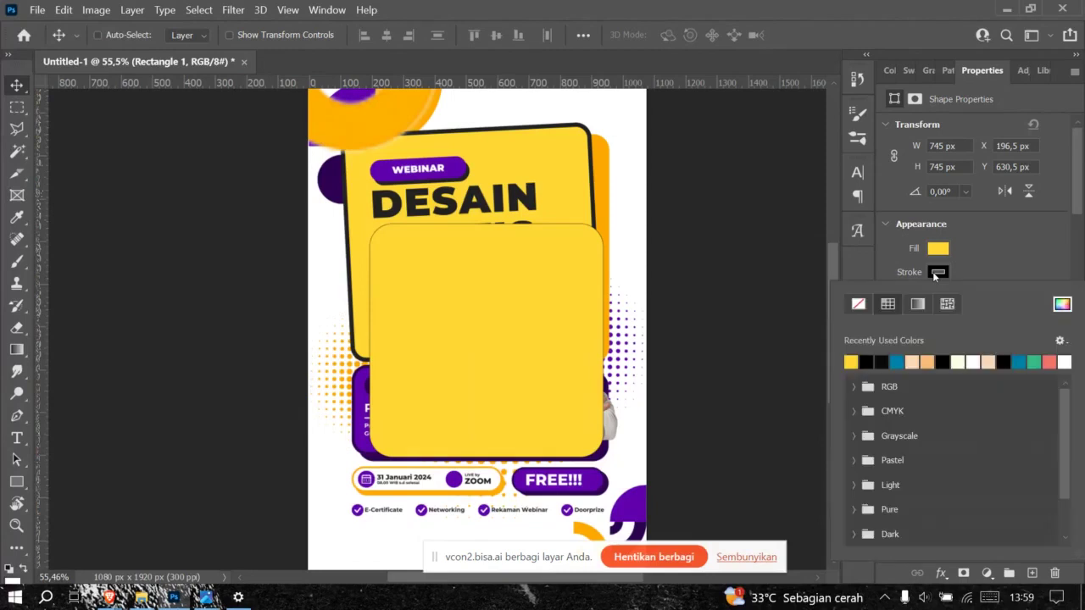
click(937, 273)
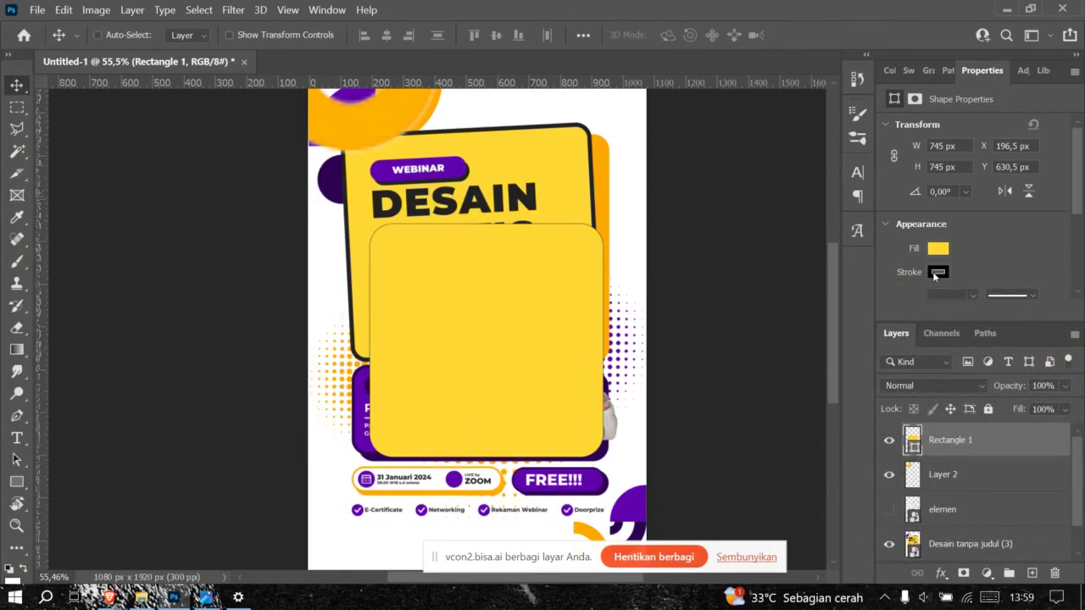
click(937, 273)
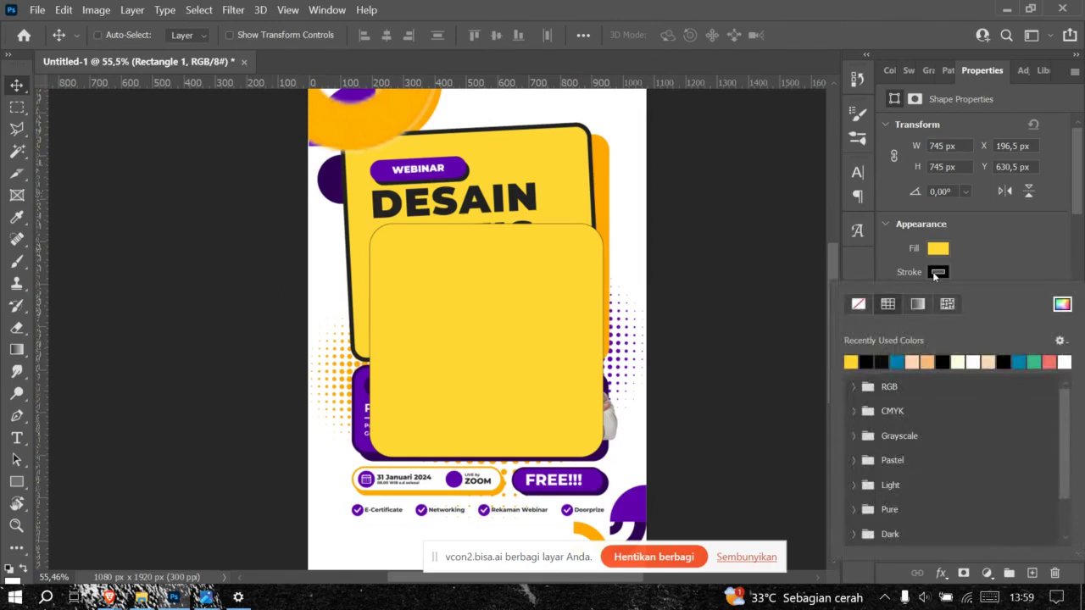
Step: Set the square's stroke colour to near-black #171717 in the Color Picker
click(1063, 304)
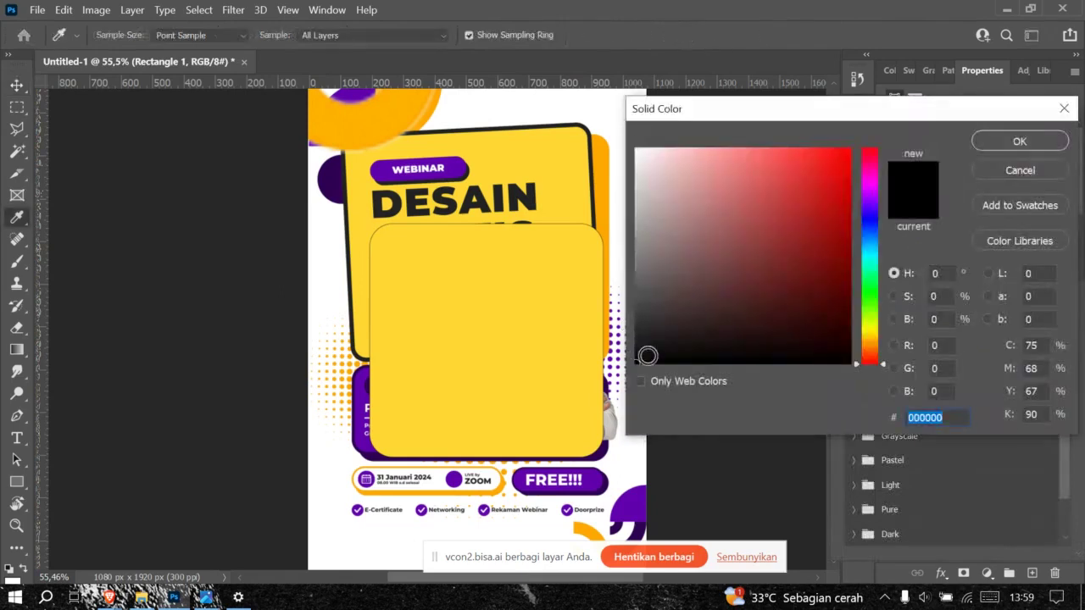
click(635, 365)
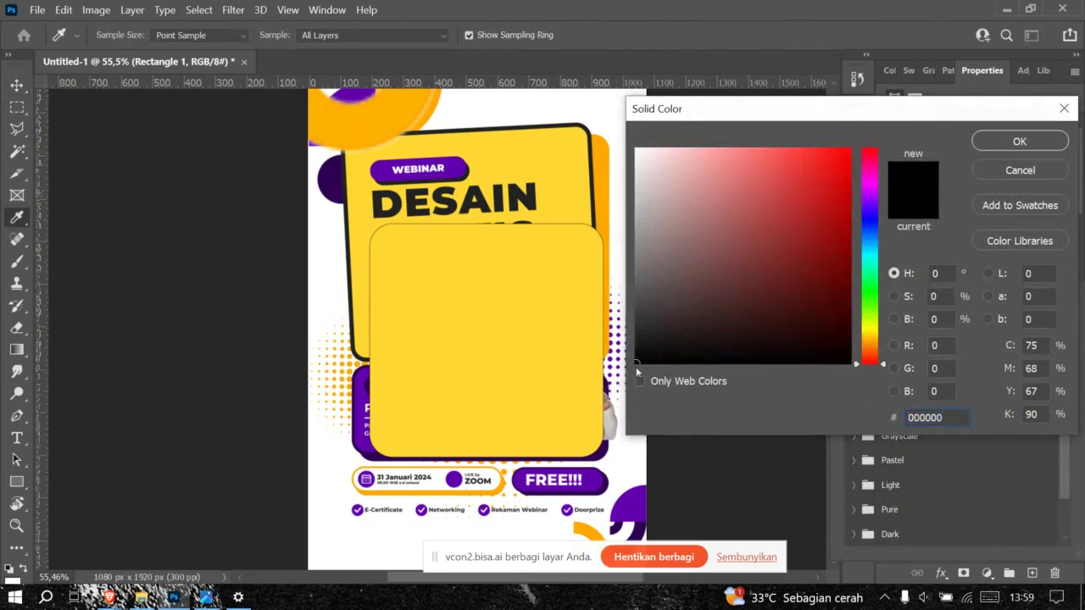
mouse_move(649, 353)
mouse_down()
mouse_move(625, 346)
mouse_move(653, 342)
mouse_move(629, 337)
mouse_up()
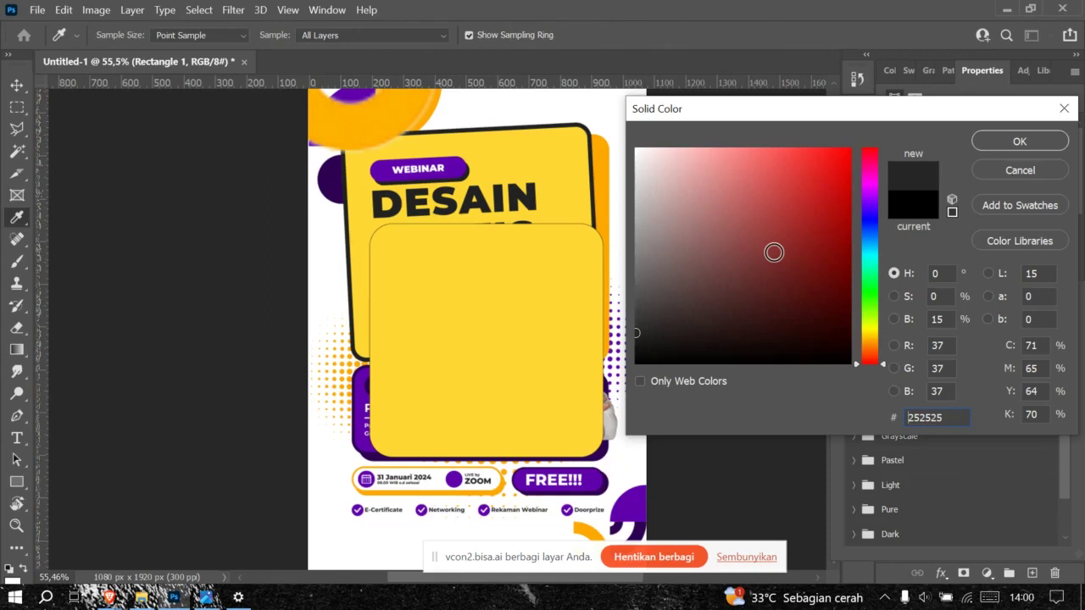
click(636, 340)
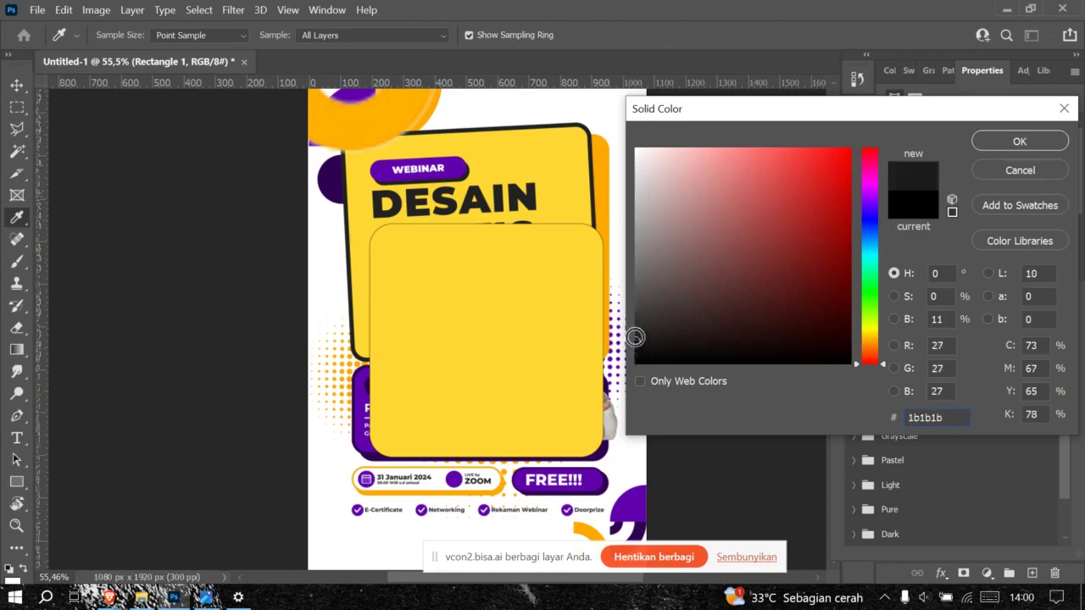
click(636, 332)
click(637, 330)
mouse_move(641, 343)
mouse_down()
mouse_move(629, 347)
mouse_move(683, 378)
mouse_move(636, 344)
mouse_up()
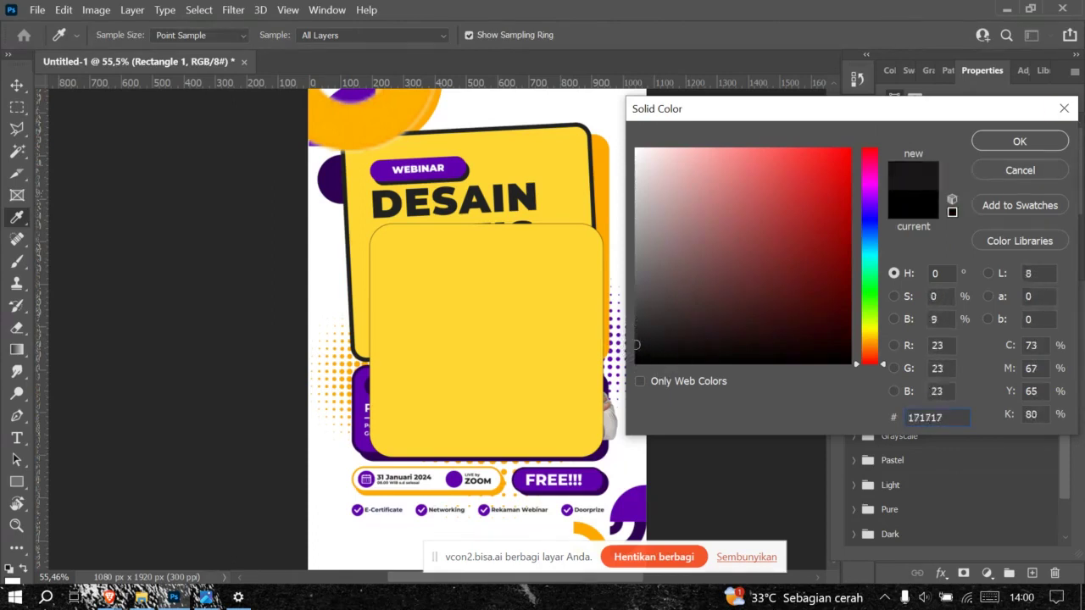
click(1017, 142)
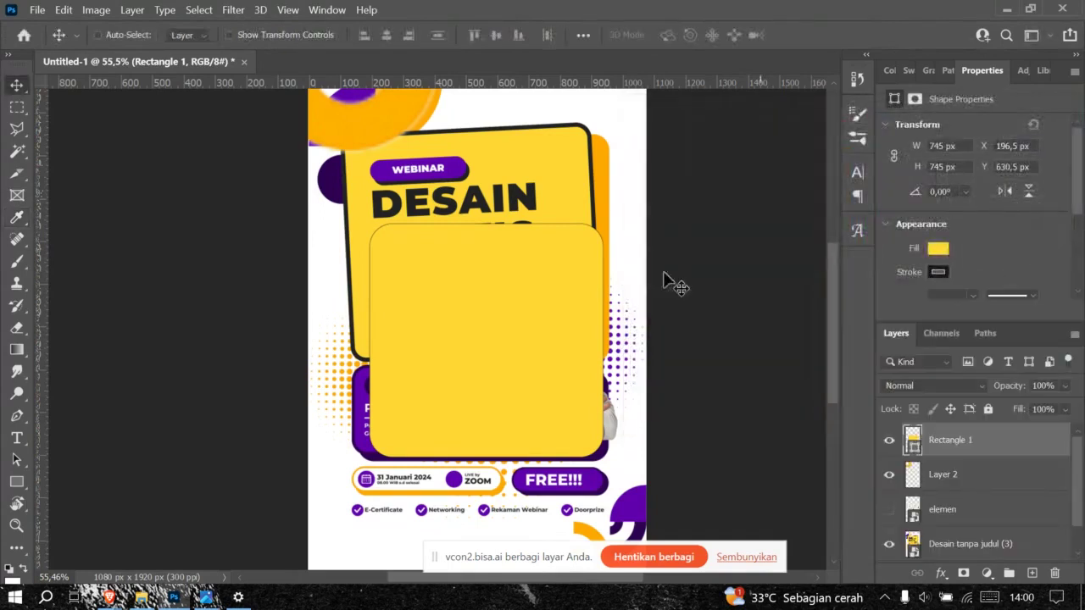
Step: Hide the reference poster layer and set the square's stroke width to 15 px
click(889, 543)
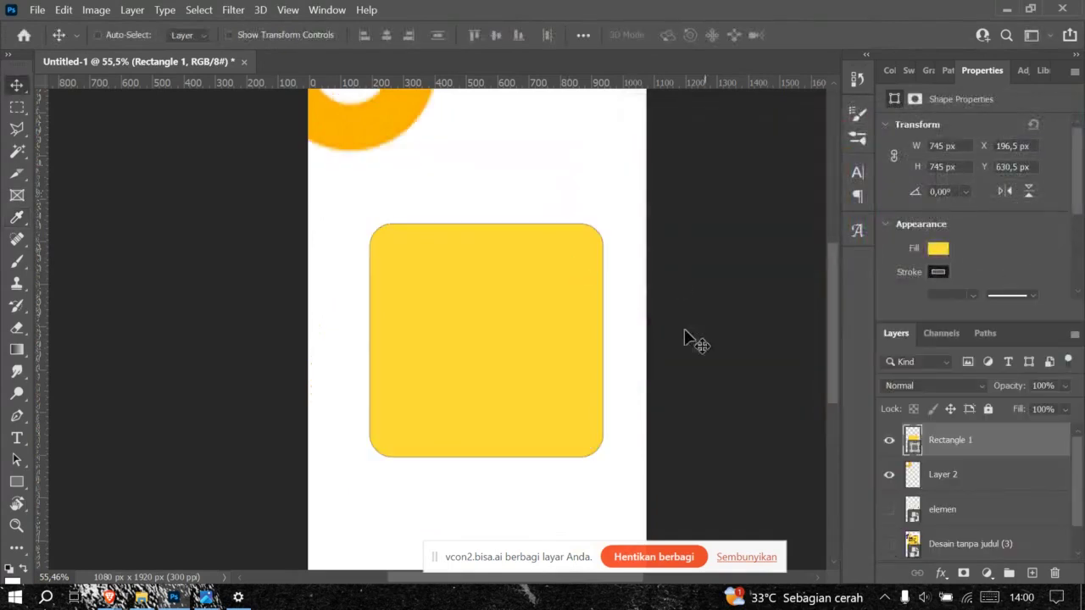
scroll(605, 266, up, 5)
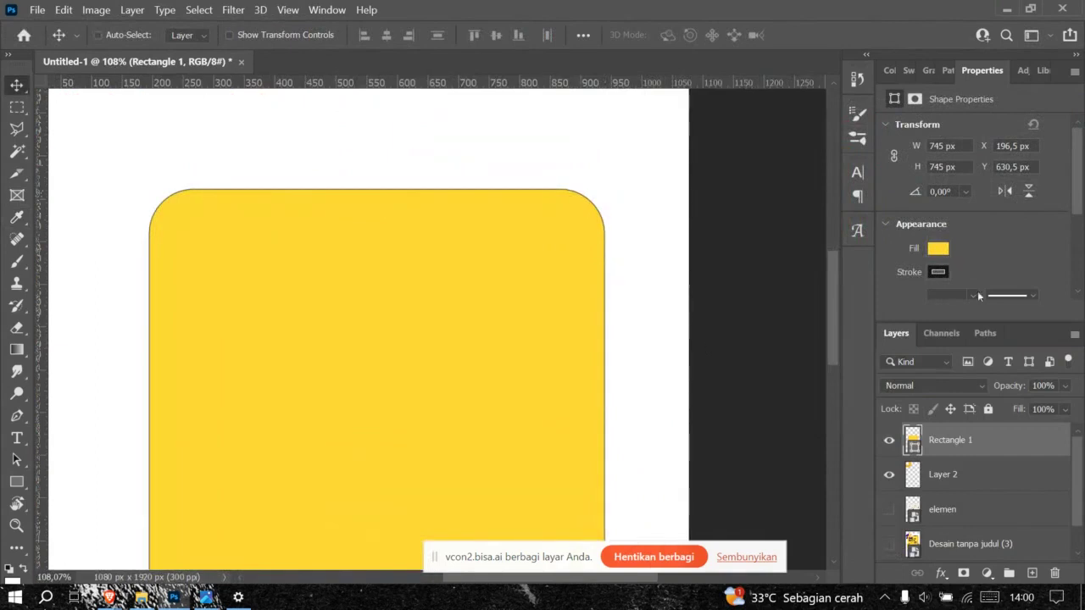
scroll(995, 260, down, 1)
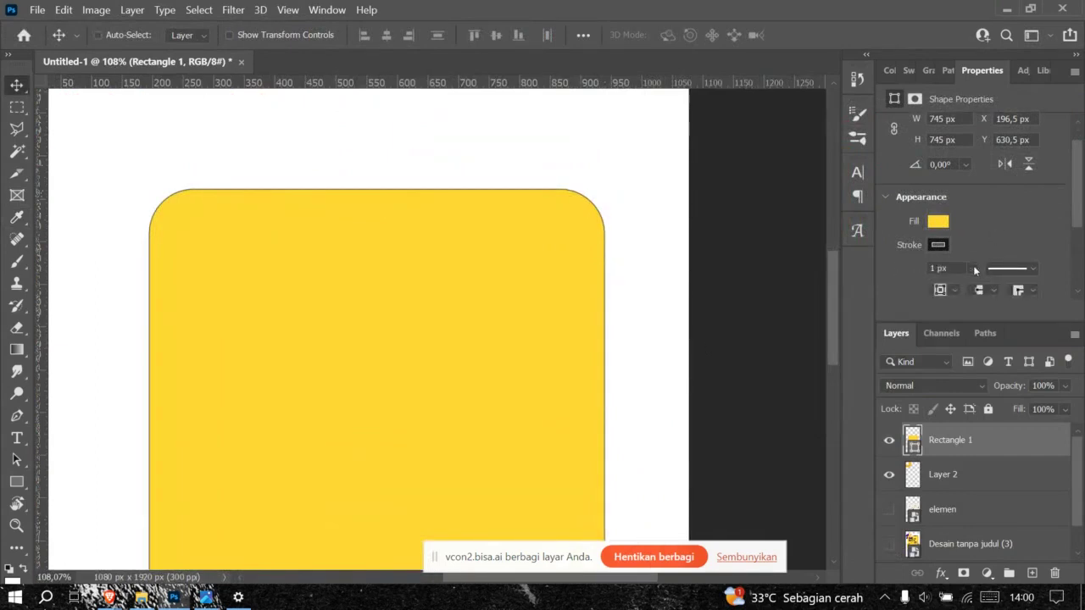
click(973, 268)
mouse_move(981, 291)
mouse_down()
mouse_move(1010, 292)
mouse_move(982, 291)
mouse_up()
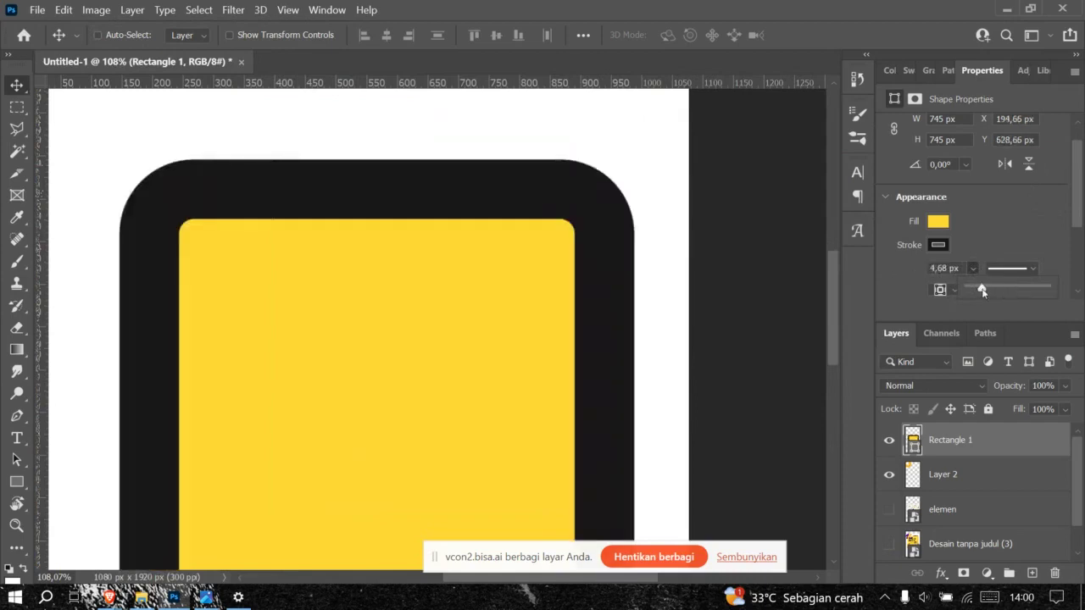
click(963, 268)
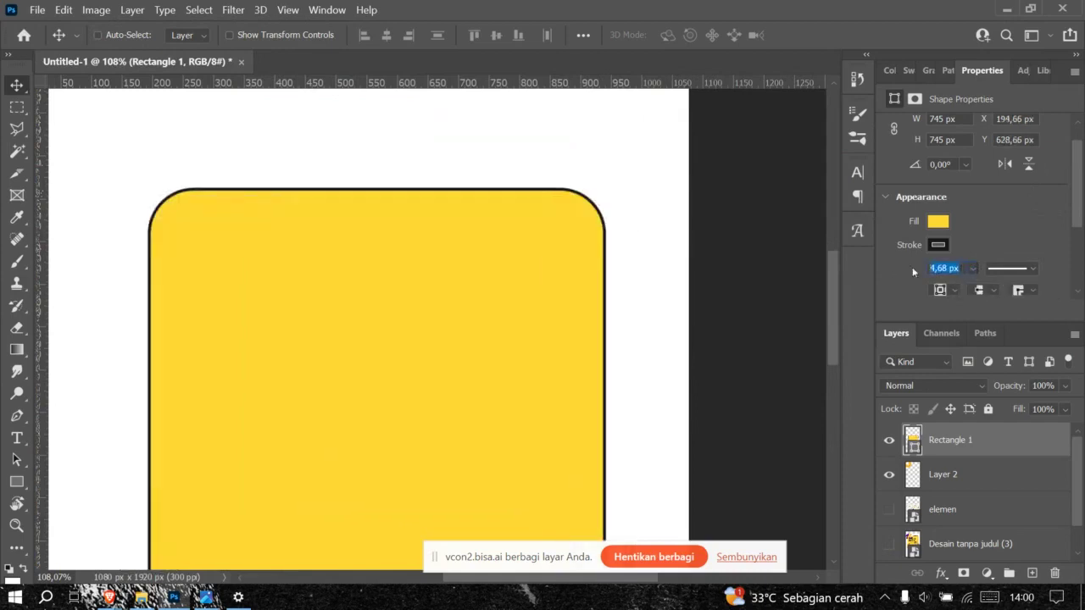
text(10)
key(Return)
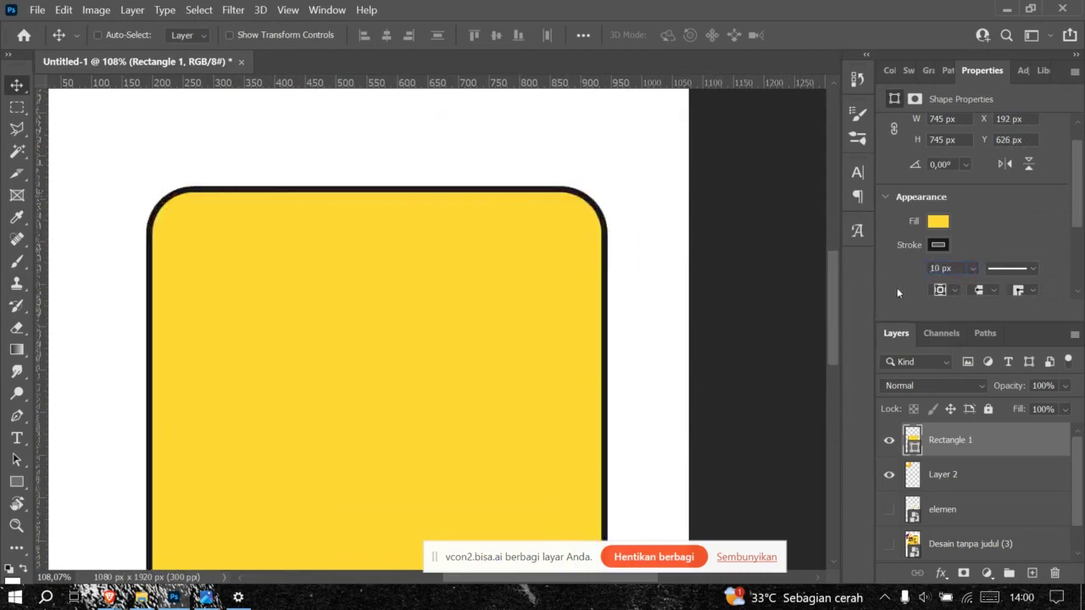
click(963, 268)
text(15)
key(Return)
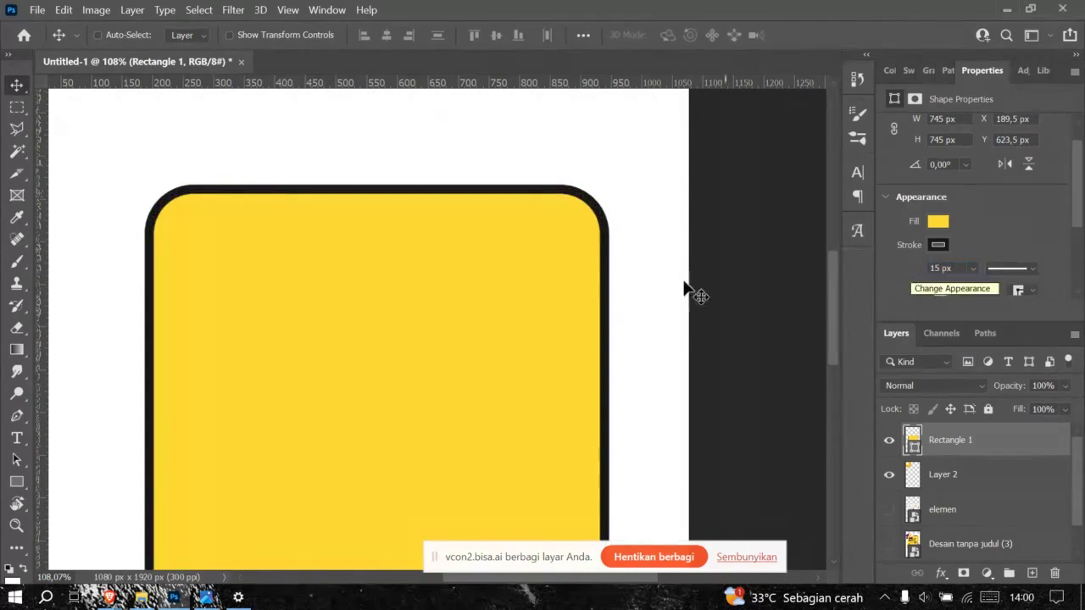
scroll(562, 296, down, 4)
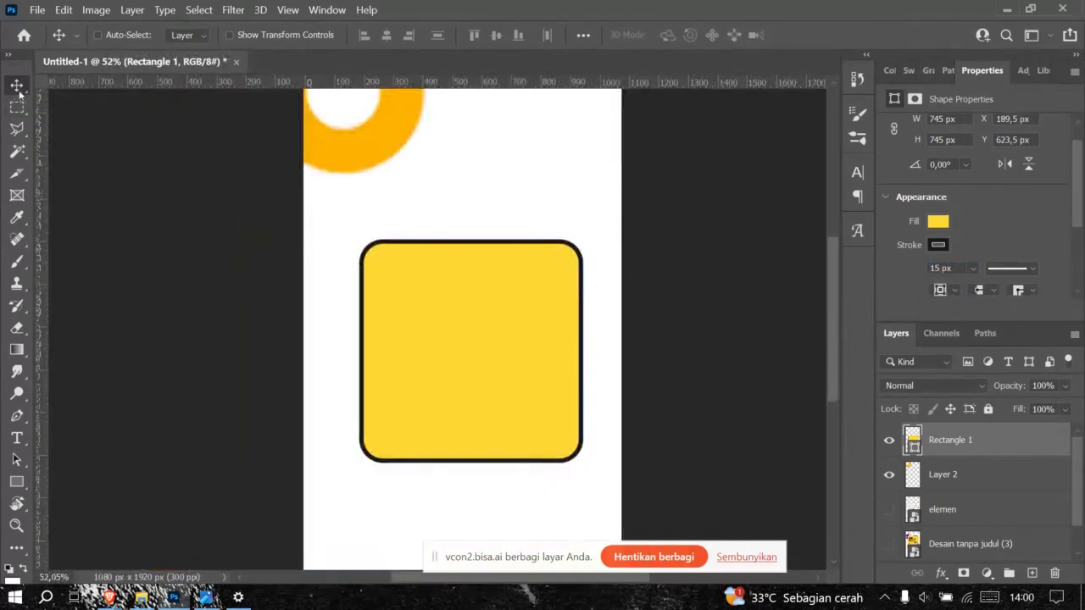
Step: Move the yellow square higher on the poster, checking its position against the reference
drag(534, 377, 537, 354)
key(alt+Tab)
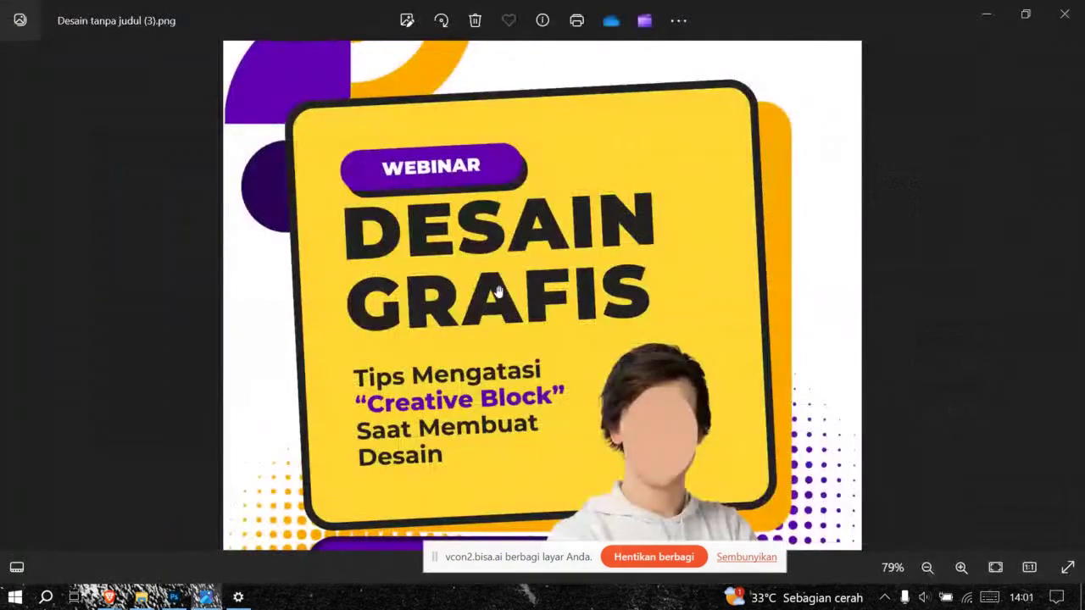
key(alt+Tab)
drag(515, 310, 494, 262)
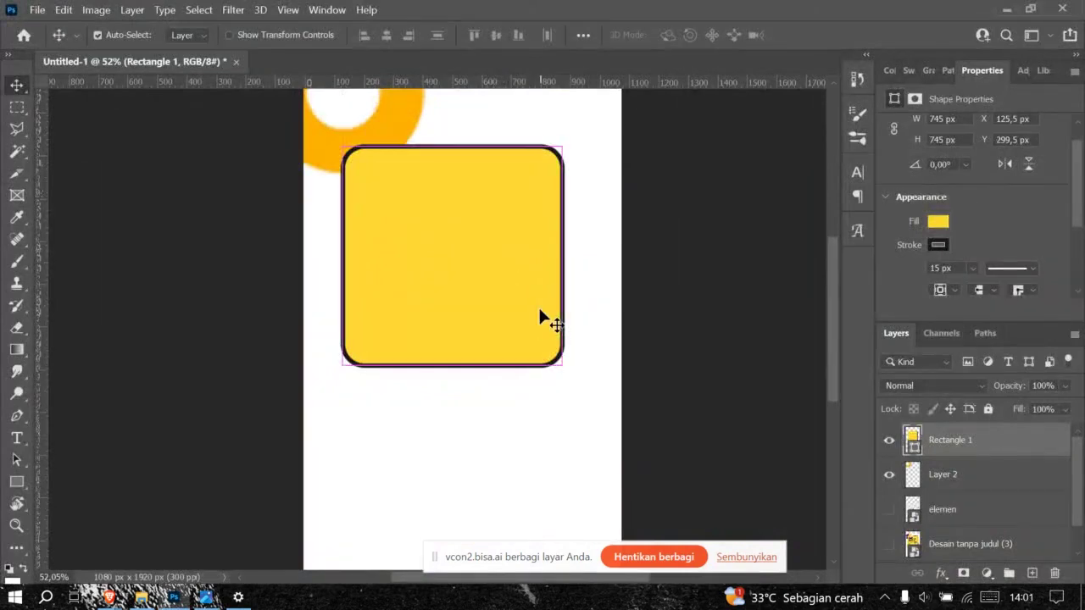
Step: Rotate the card about -4.49° to match the reference slant and nudge it up-left
key(ctrl+t)
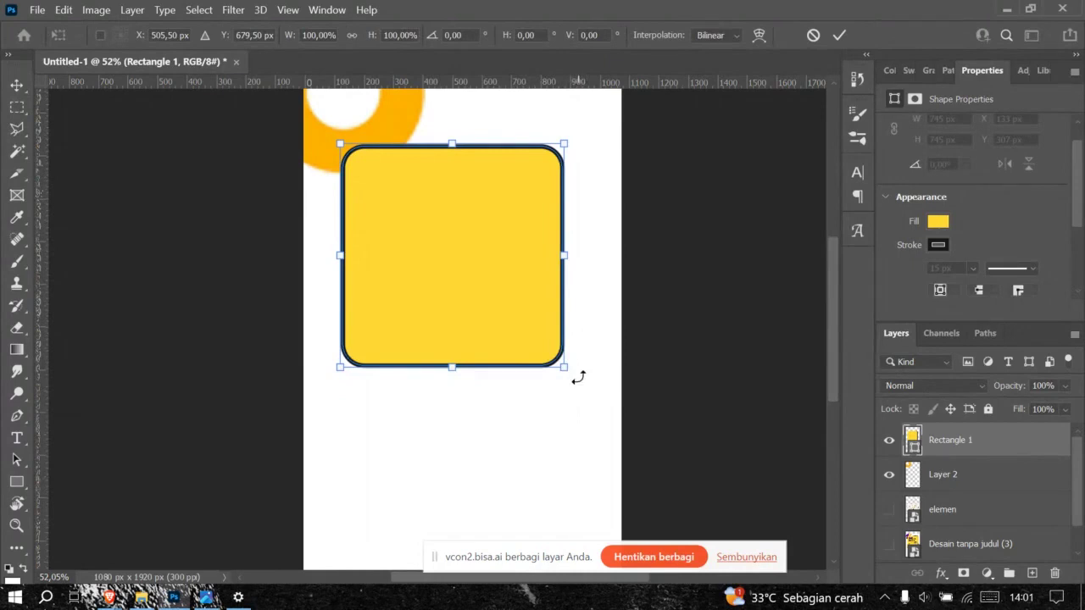
drag(576, 376, 590, 365)
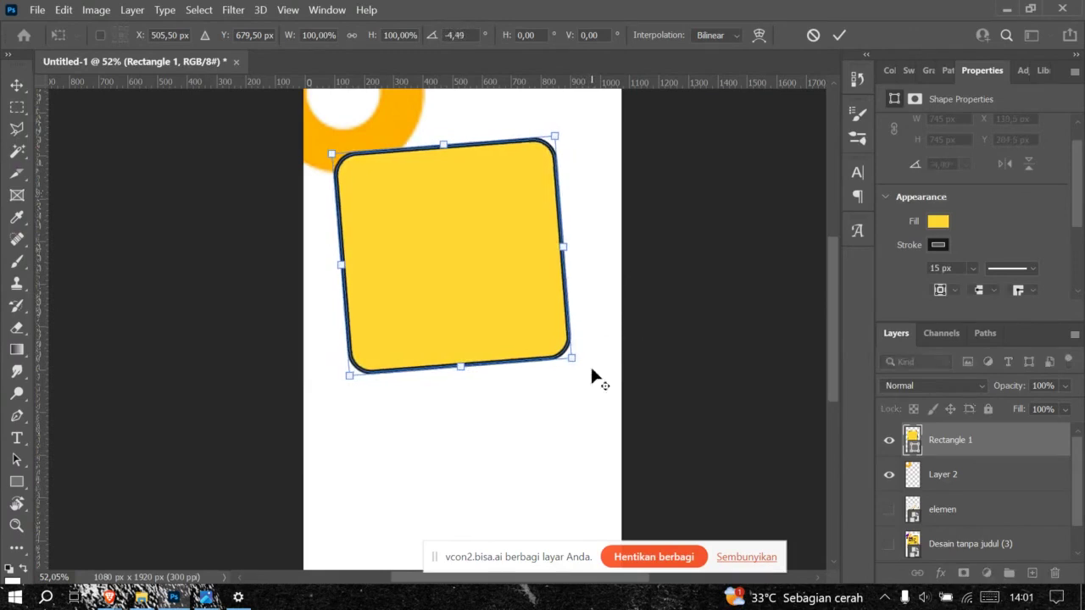
key(alt+Tab)
scroll(607, 354, down, 2)
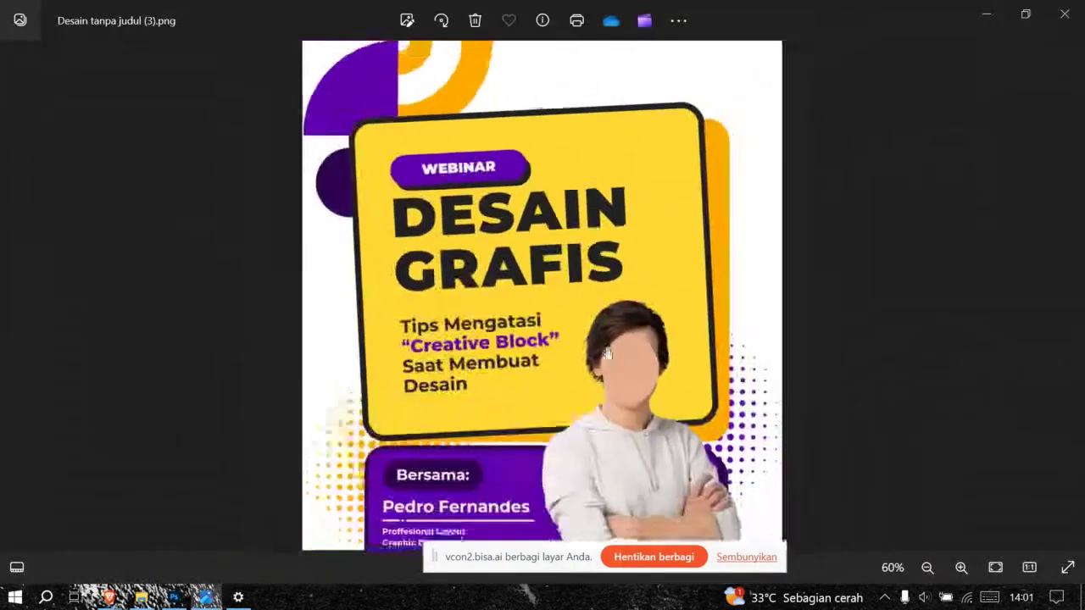
key(alt+Tab)
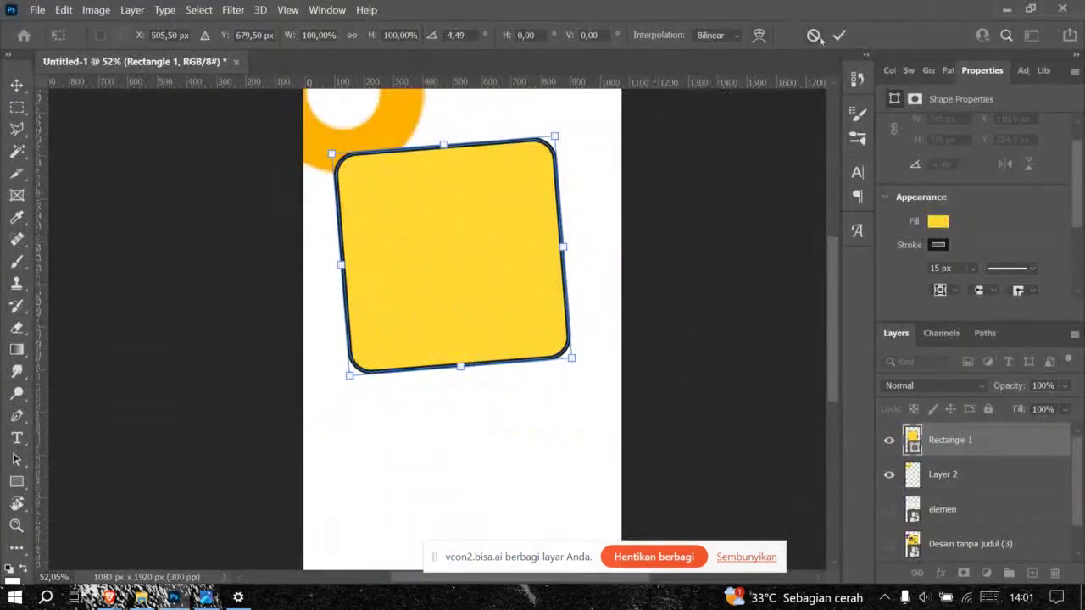
click(839, 36)
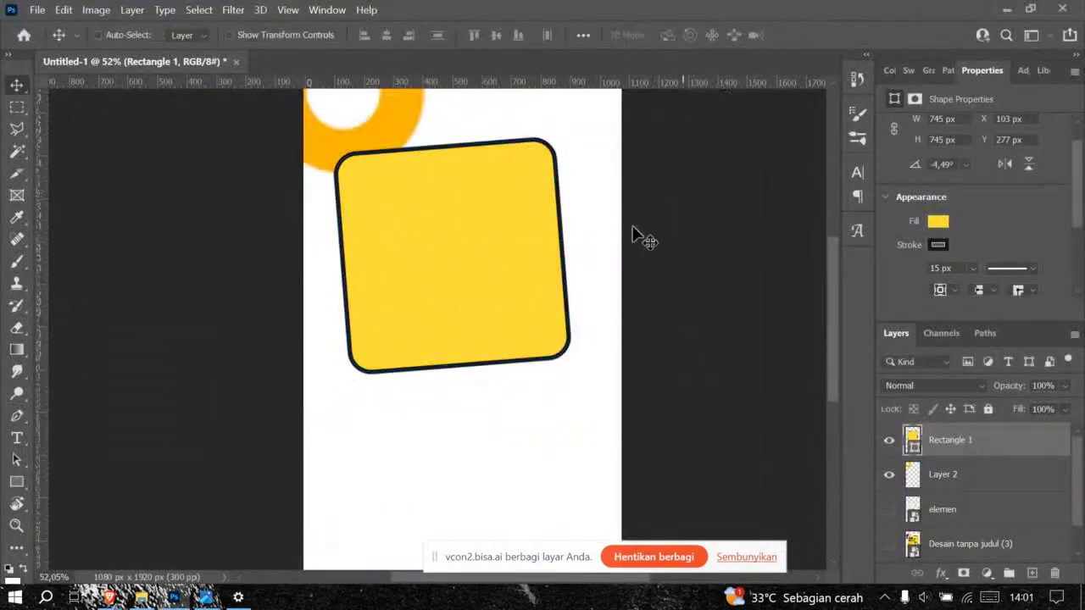
scroll(545, 339, down, 3)
drag(535, 310, 526, 299)
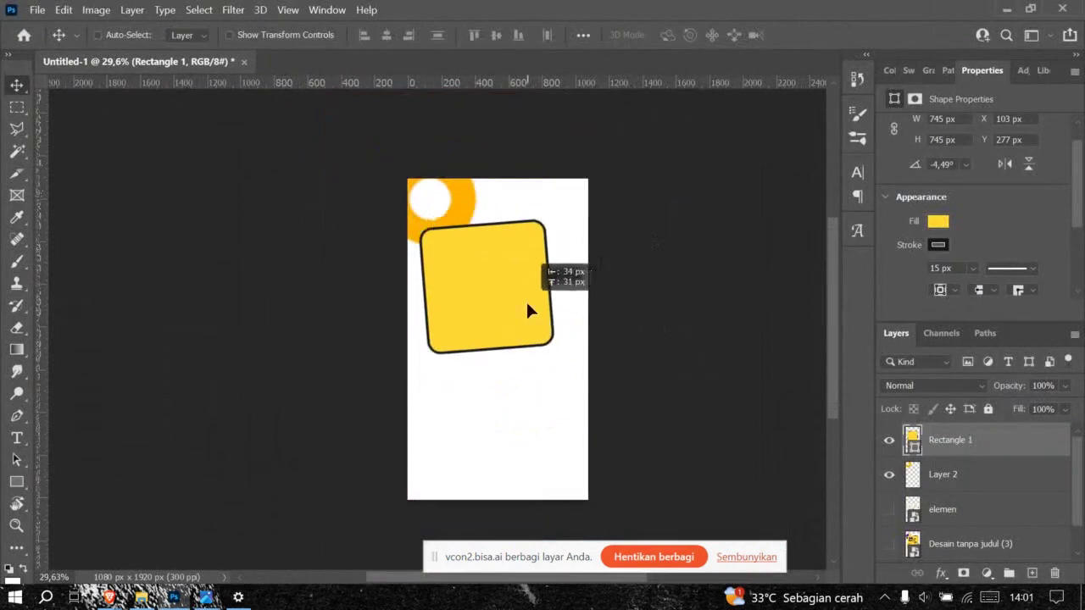
key(alt+Tab)
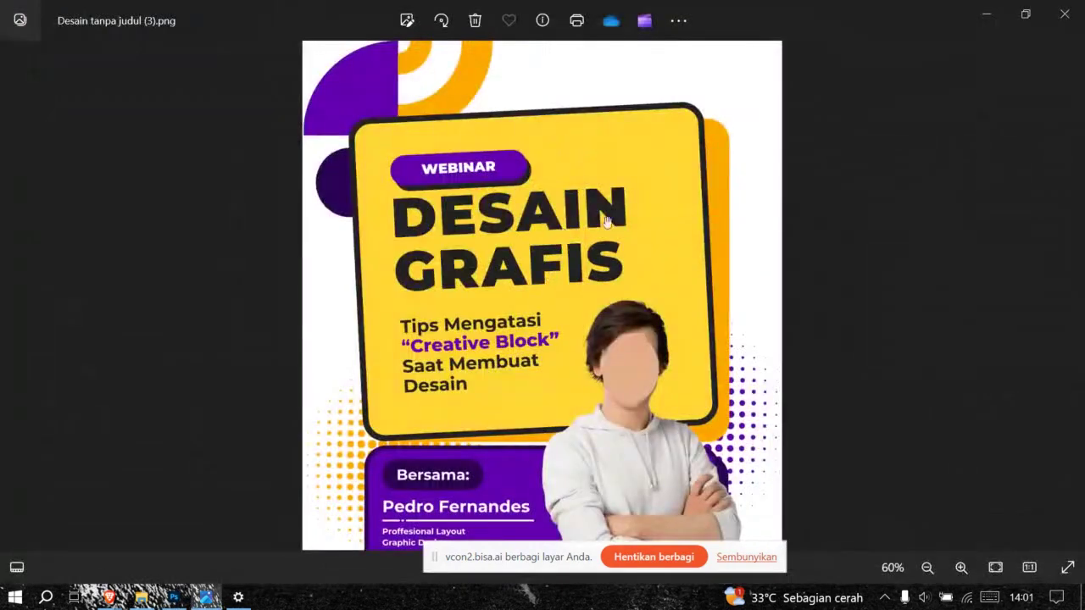
key(alt+Tab)
scroll(515, 276, up, 1)
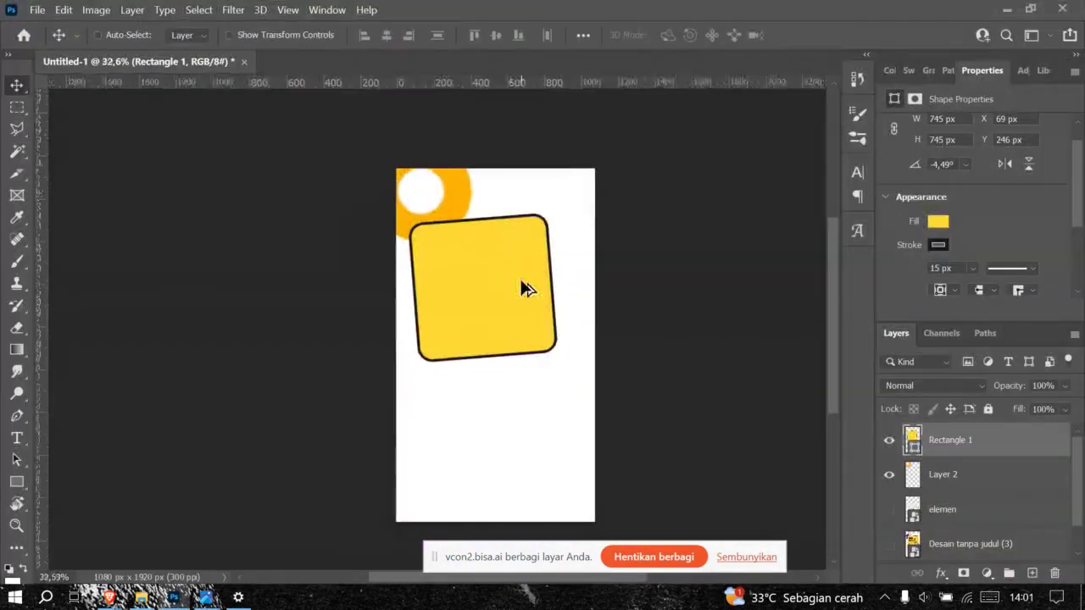
Step: Scale the card to about 110%, roughly 823 × 823 px
key(ctrl+t)
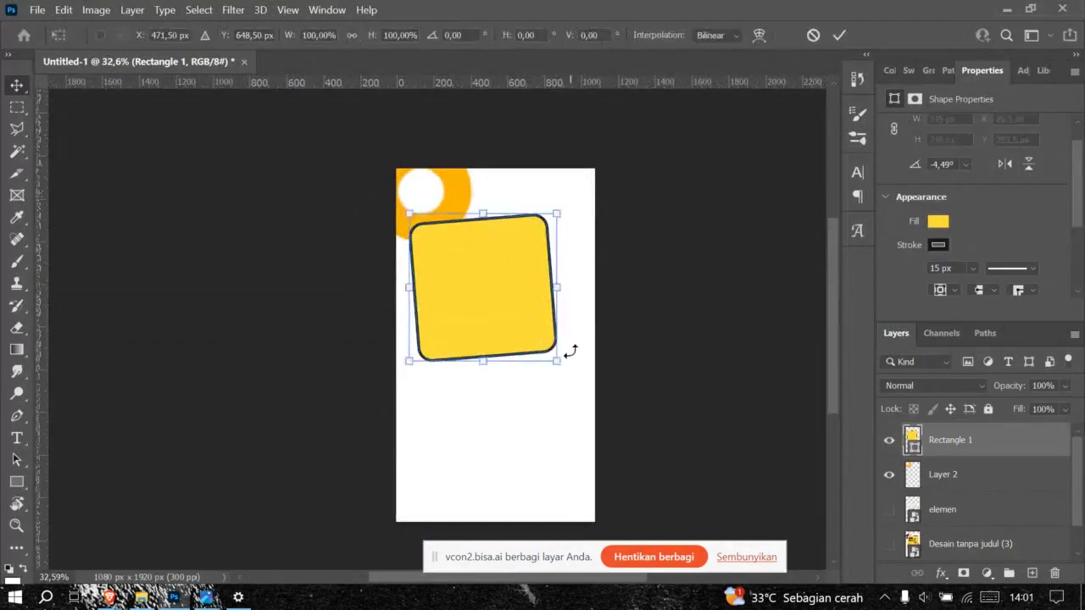
drag(552, 363, 573, 377)
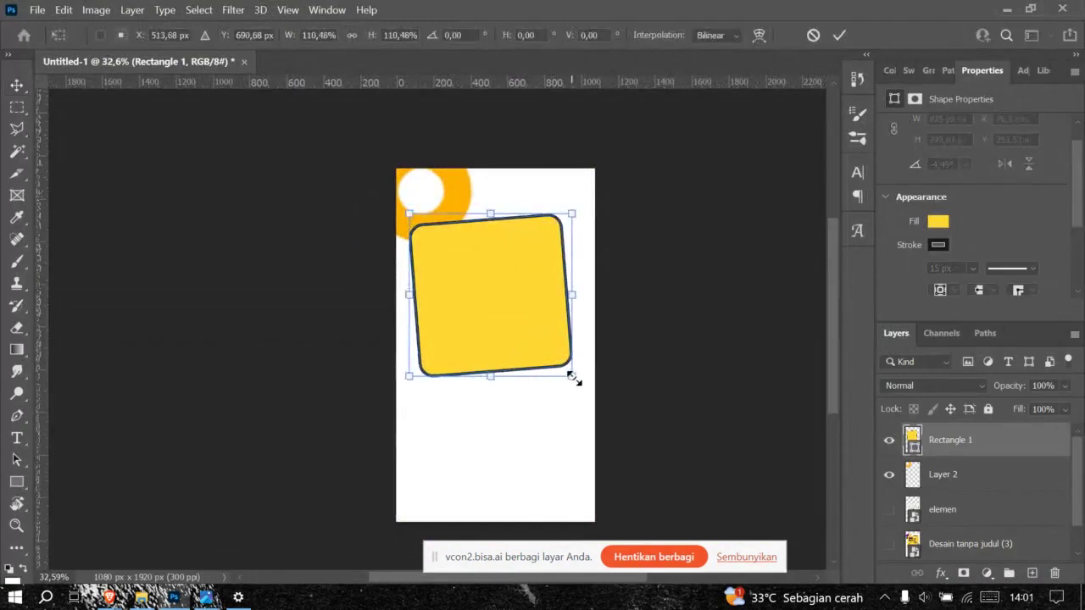
click(836, 35)
scroll(543, 249, up, 2)
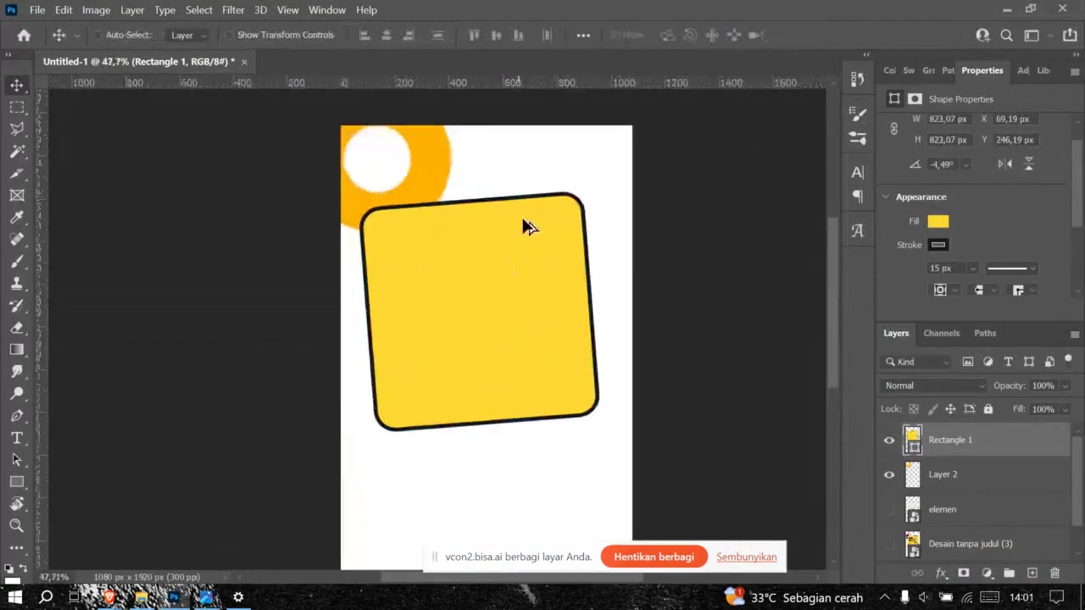
key(alt+Tab)
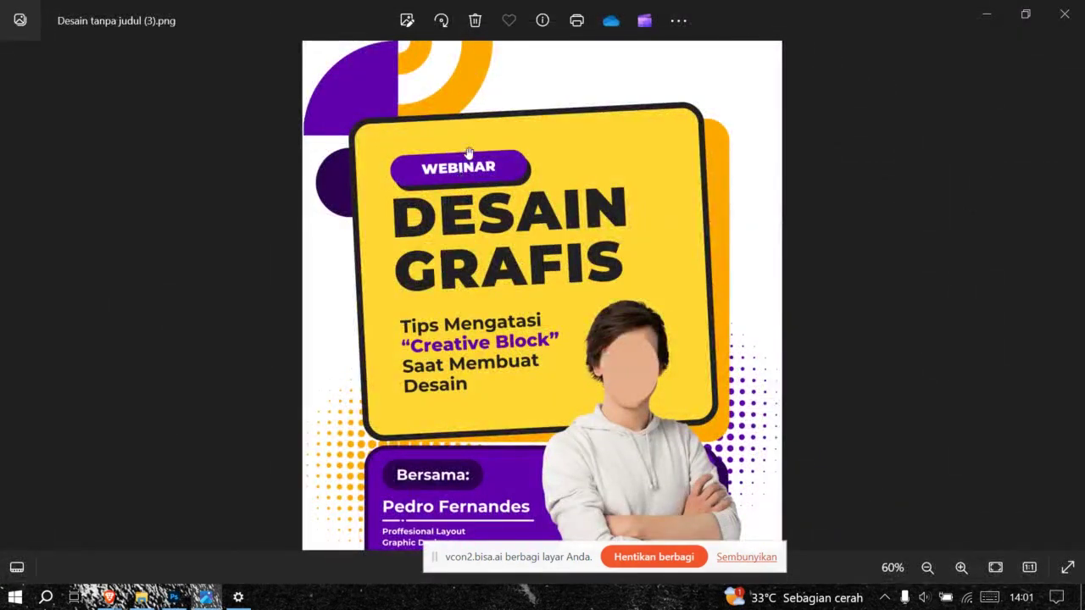
key(alt+Tab)
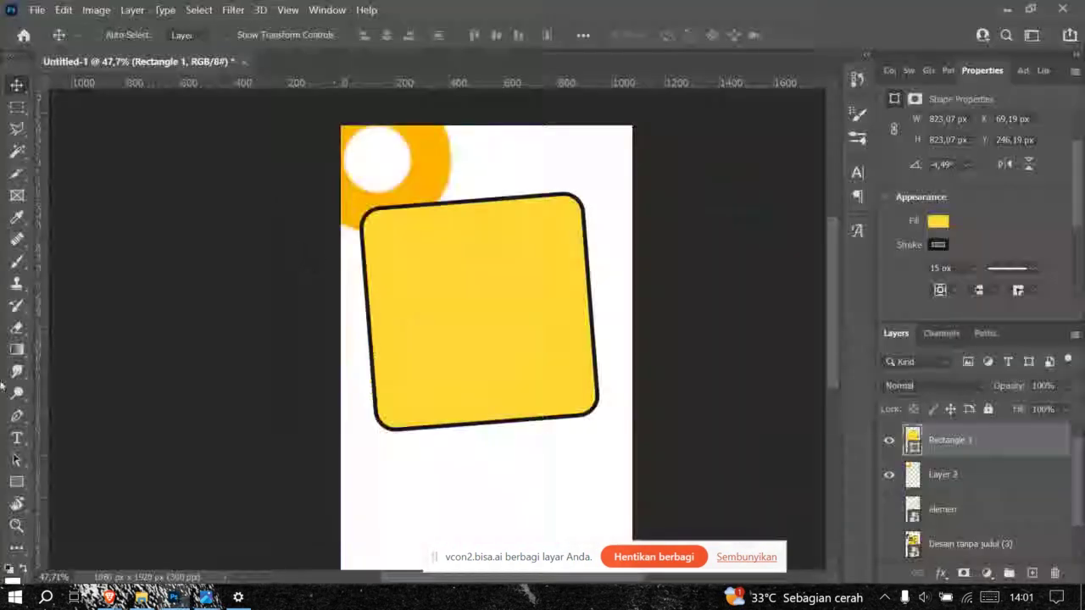
Step: Draw a wide rounded pill bar, about 755 × 142 px, below the yellow card
click(17, 483)
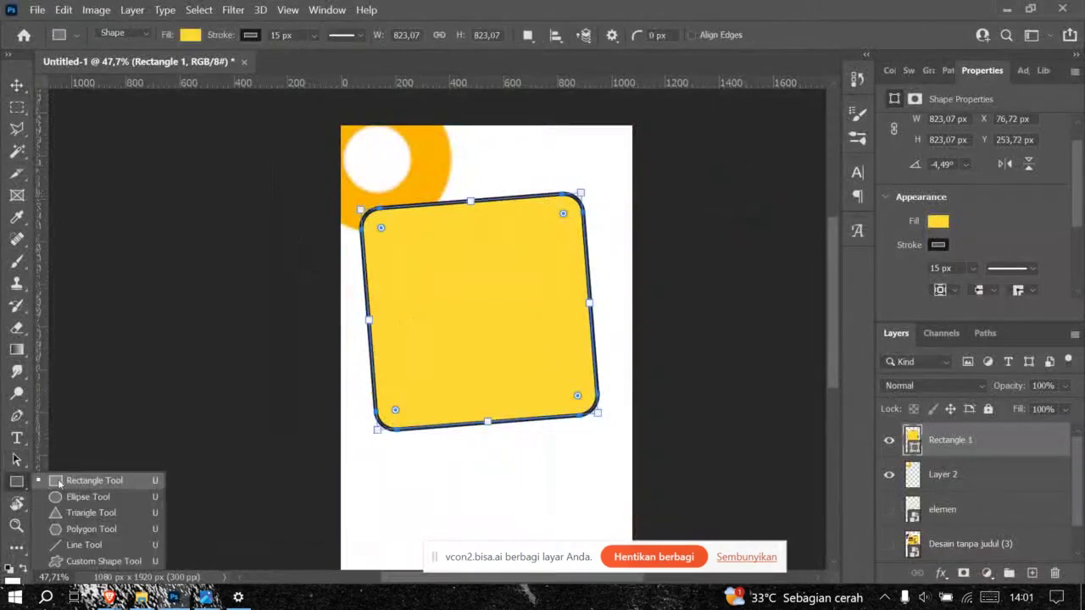
click(60, 483)
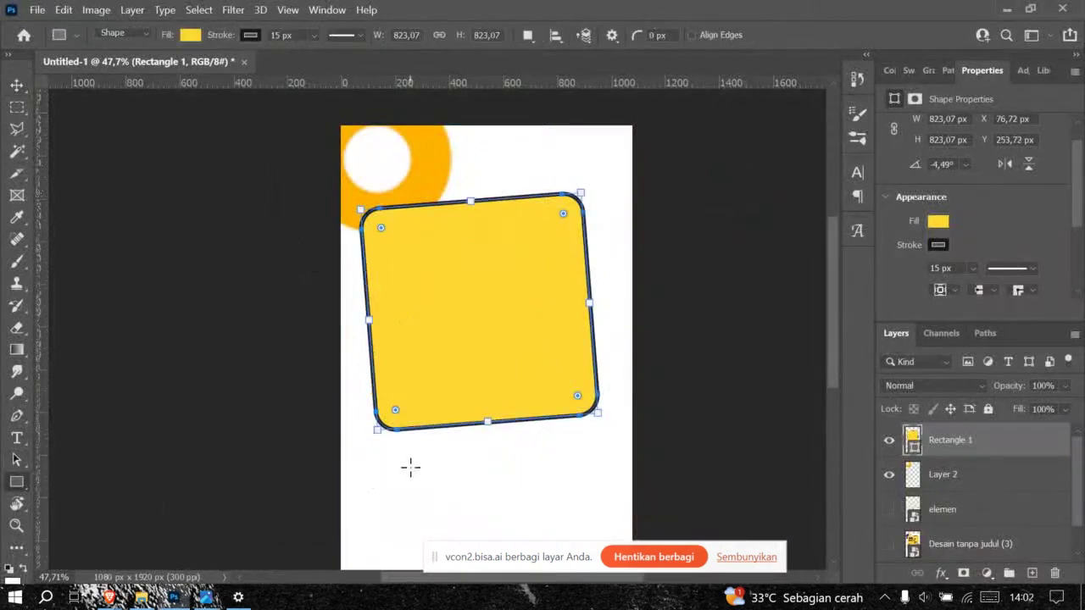
drag(375, 473, 579, 511)
scroll(409, 489, up, 5)
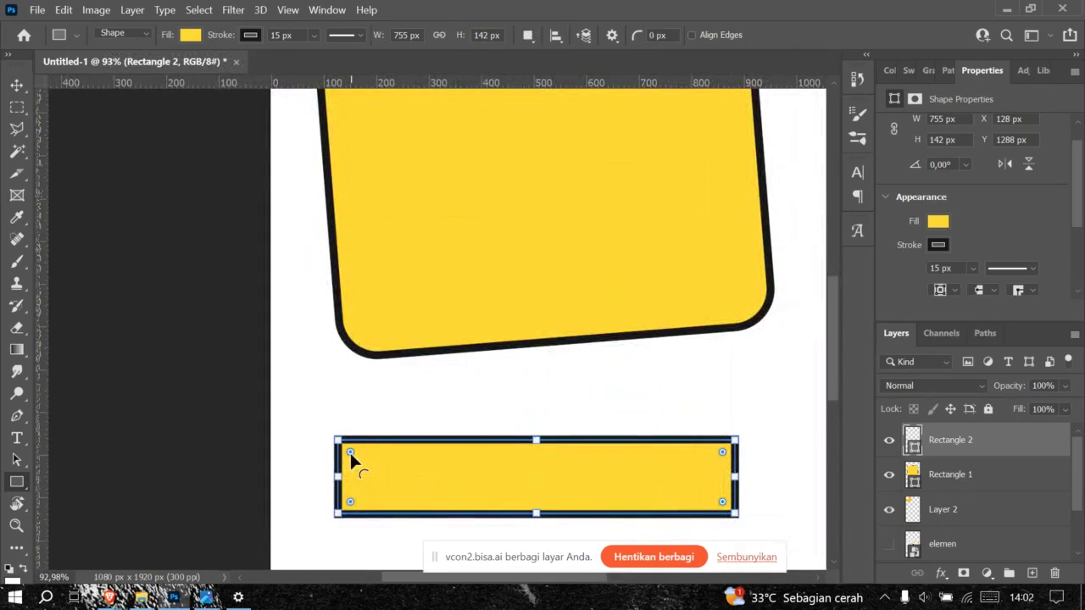
drag(350, 452, 594, 471)
click(16, 85)
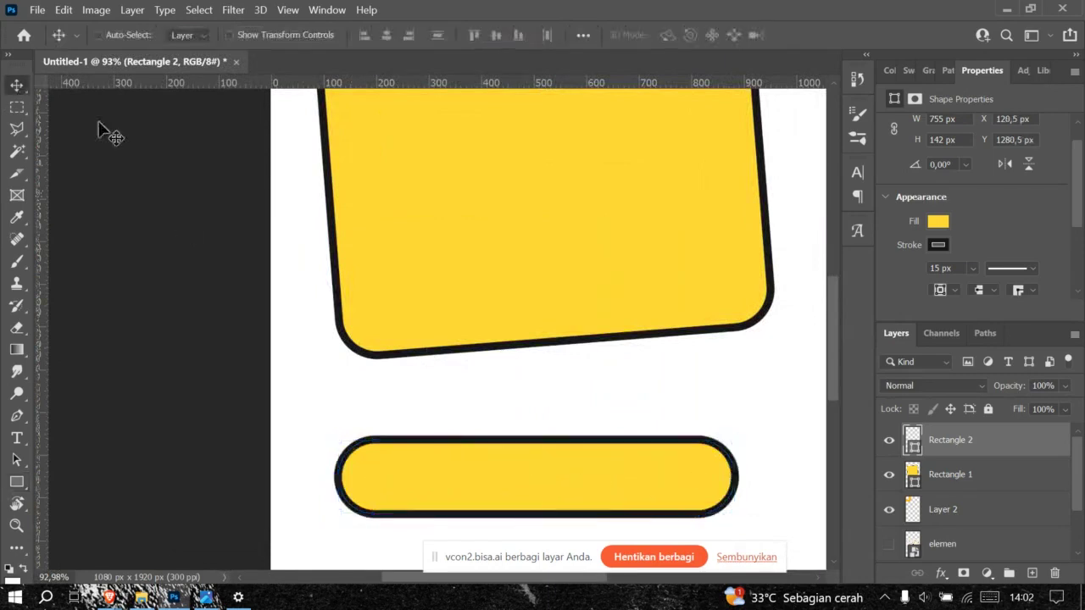
scroll(551, 447, down, 3)
key(alt+Tab)
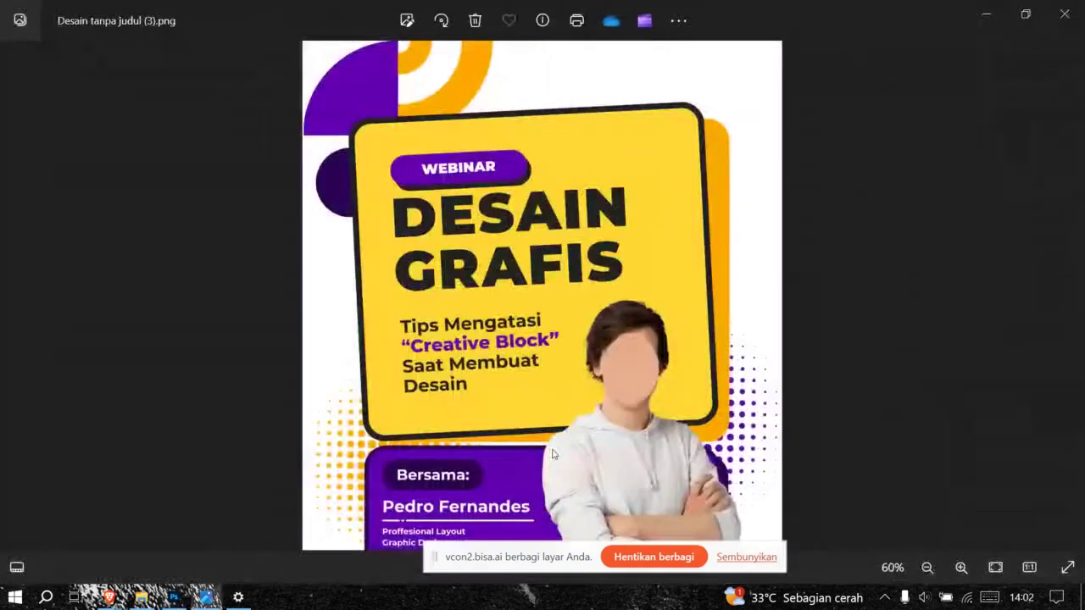
key(alt+Tab)
key(alt+Tab)
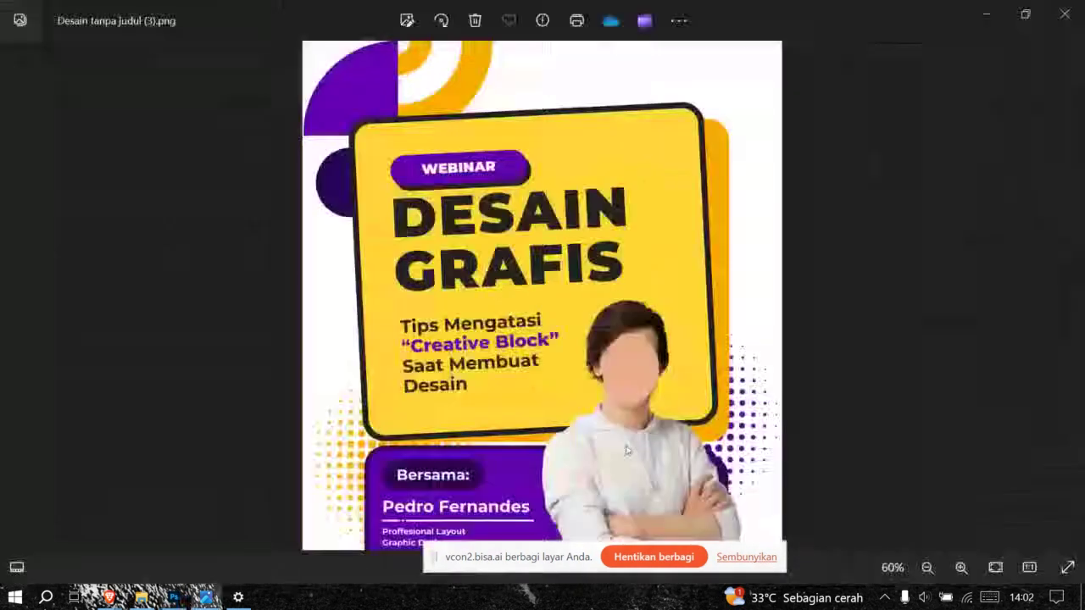
key(alt+Tab)
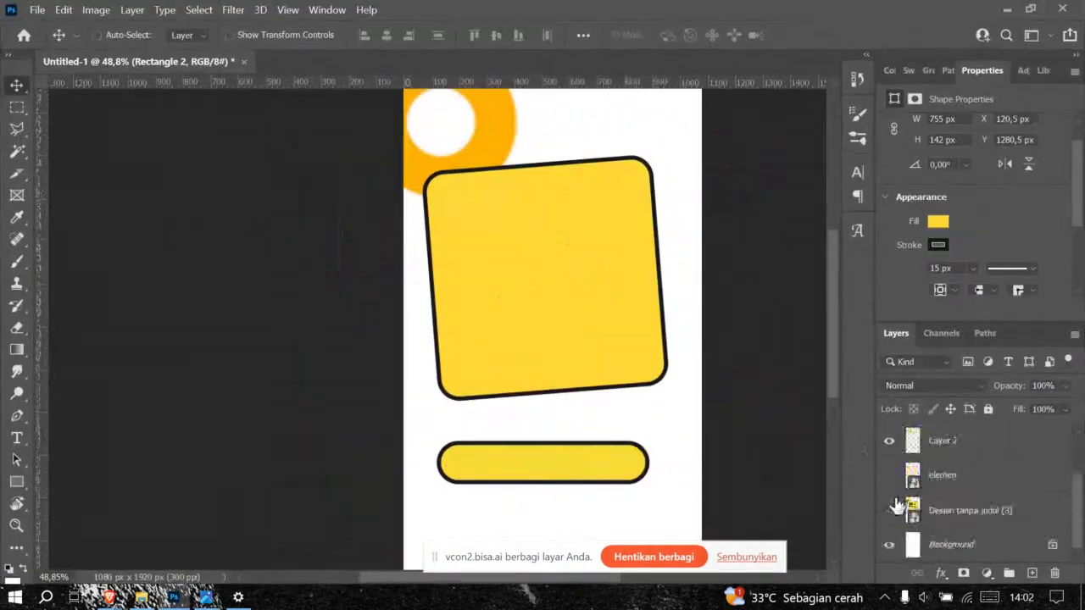
Step: Fill the pill with purple #6100ad sampled from the reference, then hide the reference layer
click(889, 510)
click(938, 223)
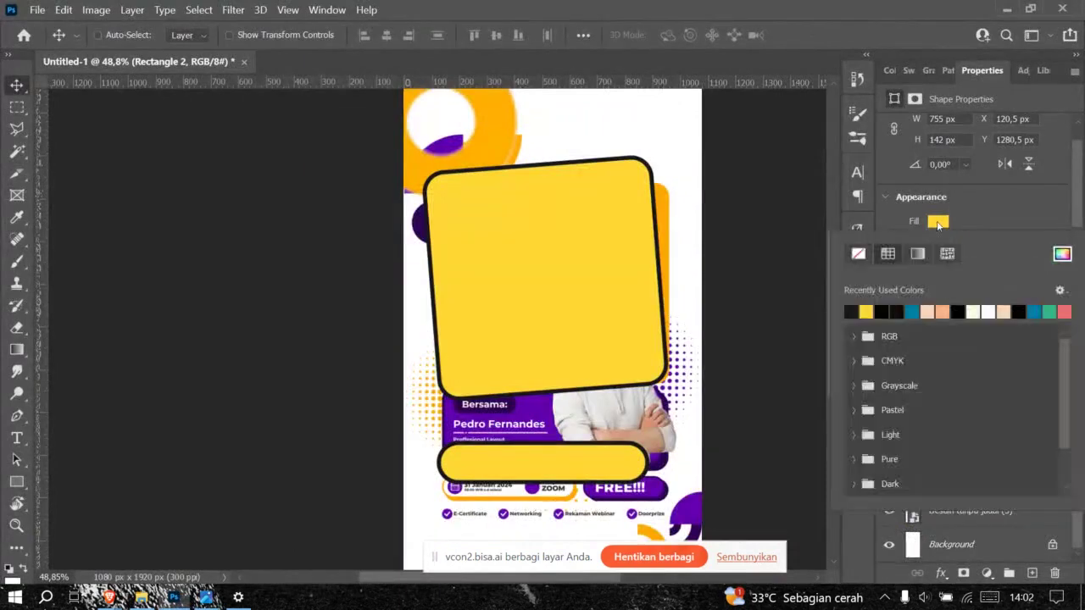
click(1062, 254)
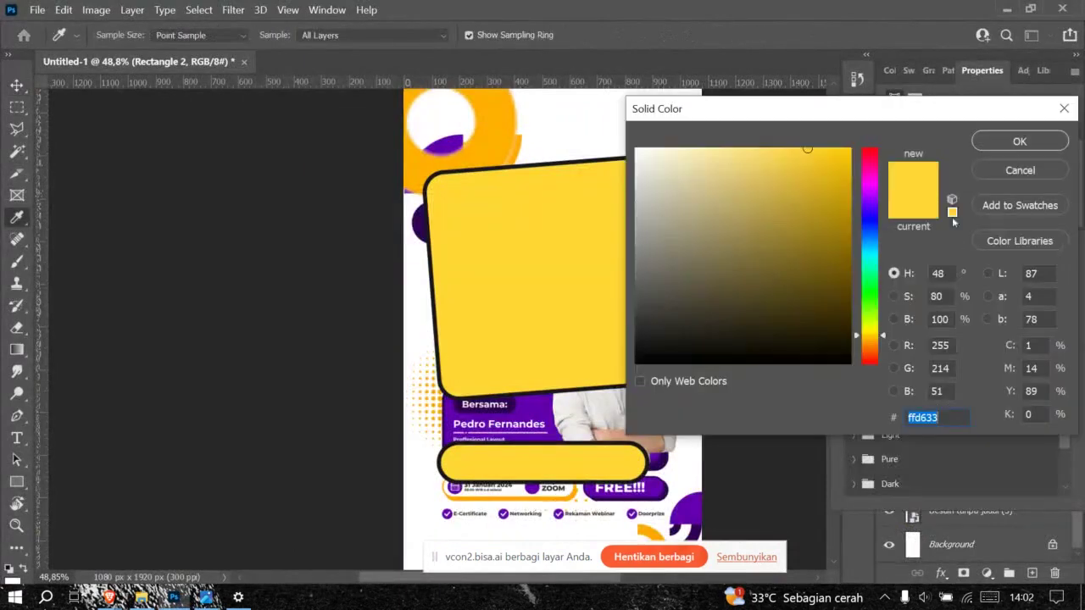
click(537, 400)
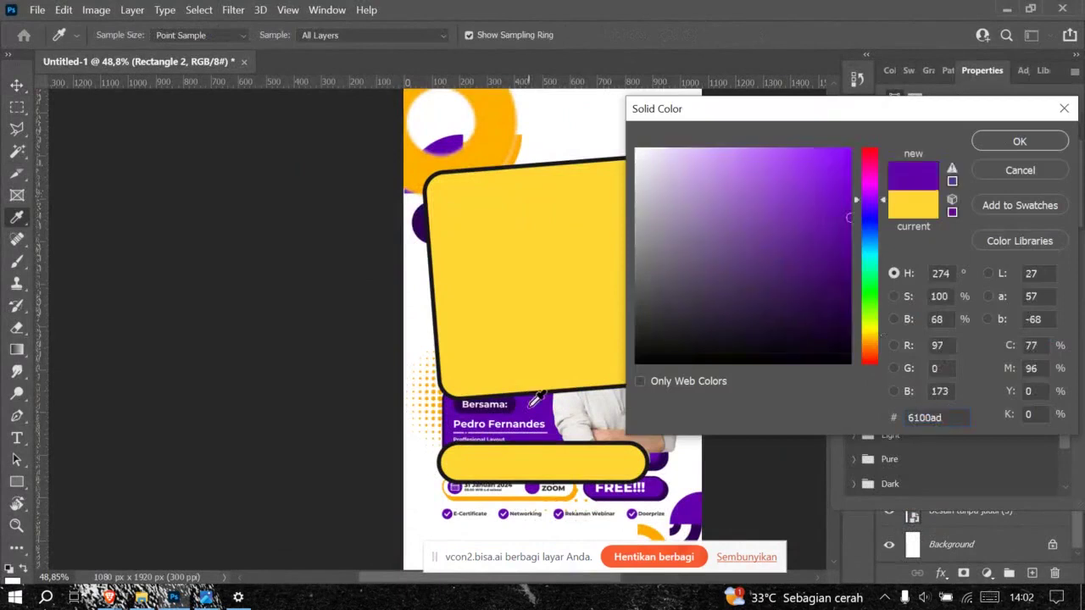
click(1051, 145)
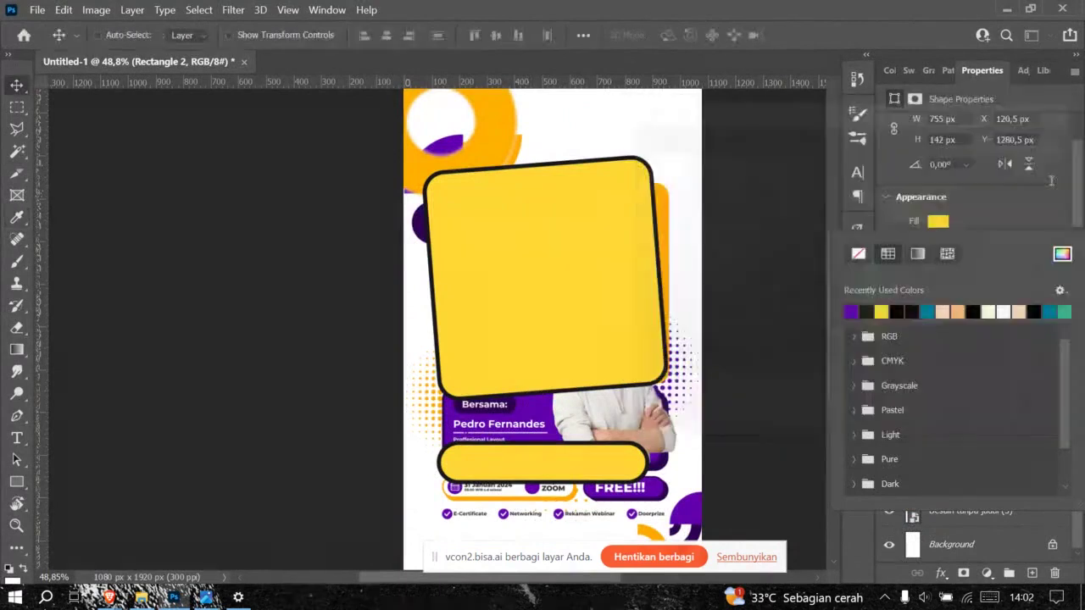
click(1019, 208)
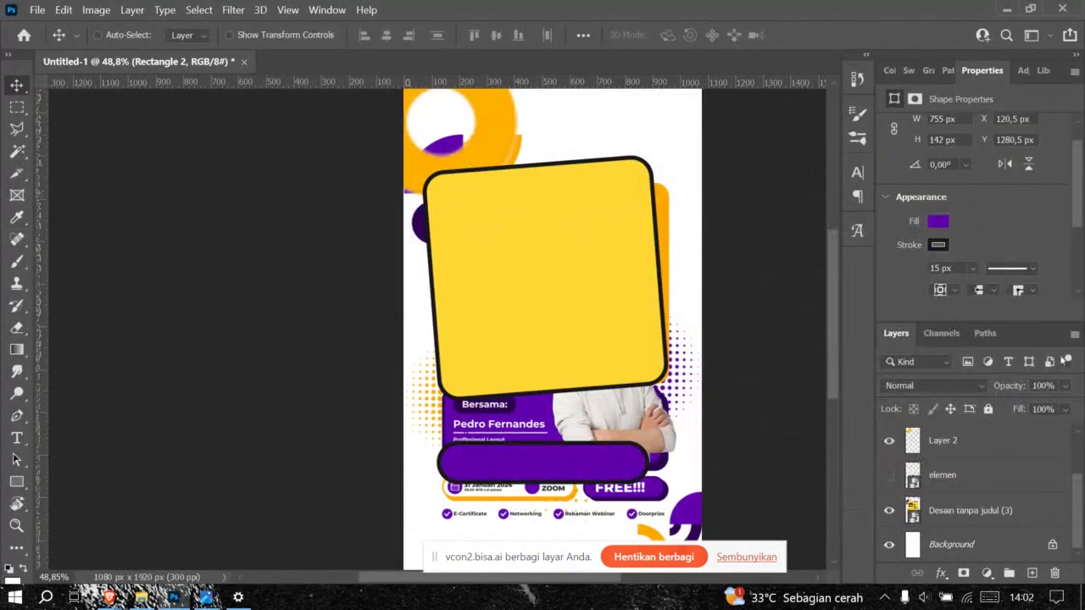
click(893, 515)
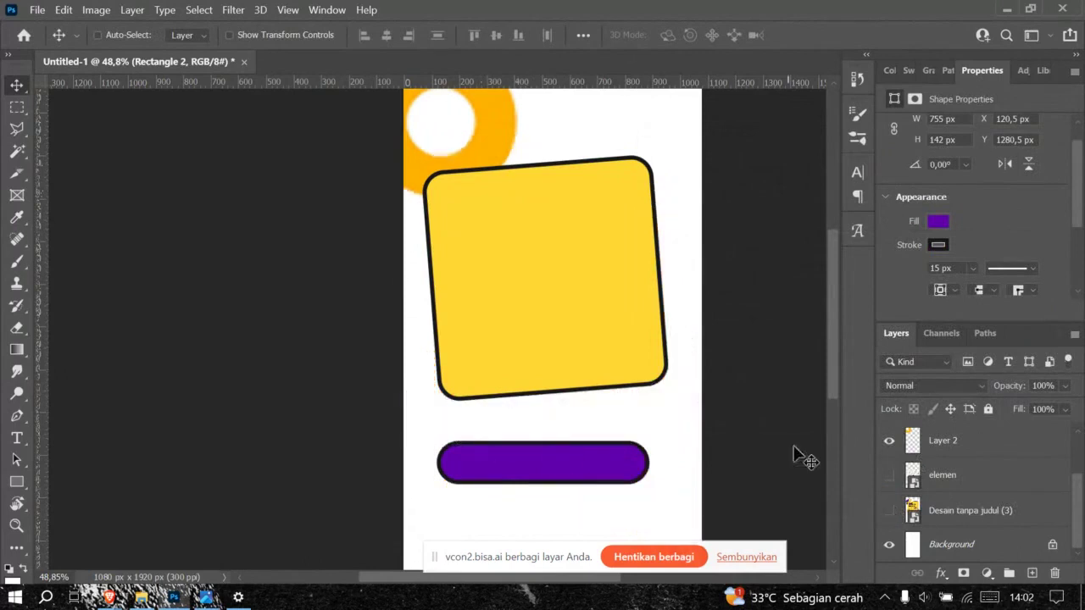
Step: Remove the purple pill's stroke by setting its width to 0
scroll(939, 492, up, 2)
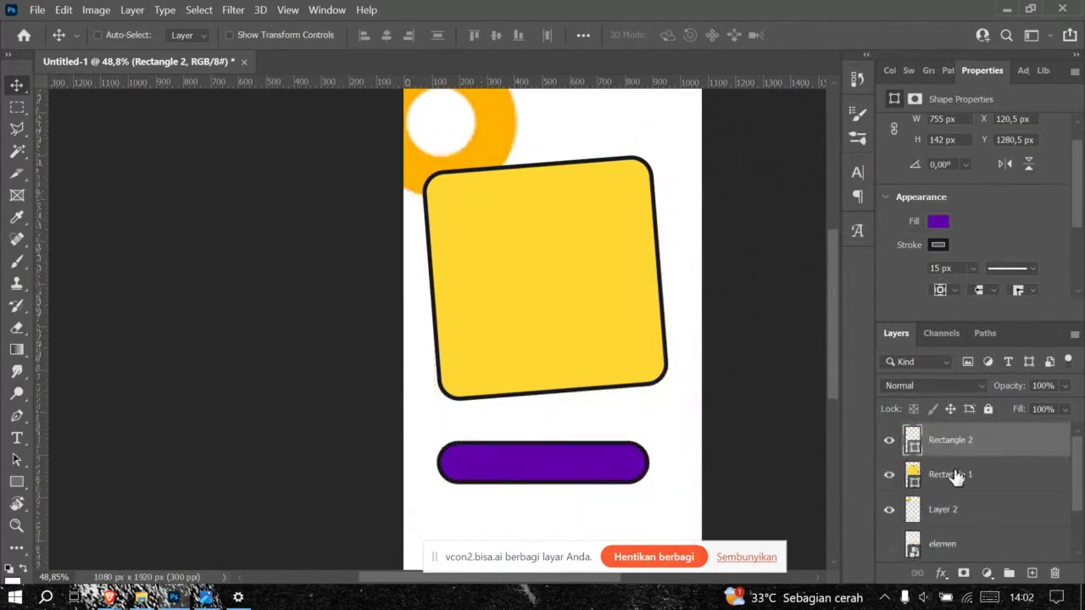
key(ctrl)
click(972, 268)
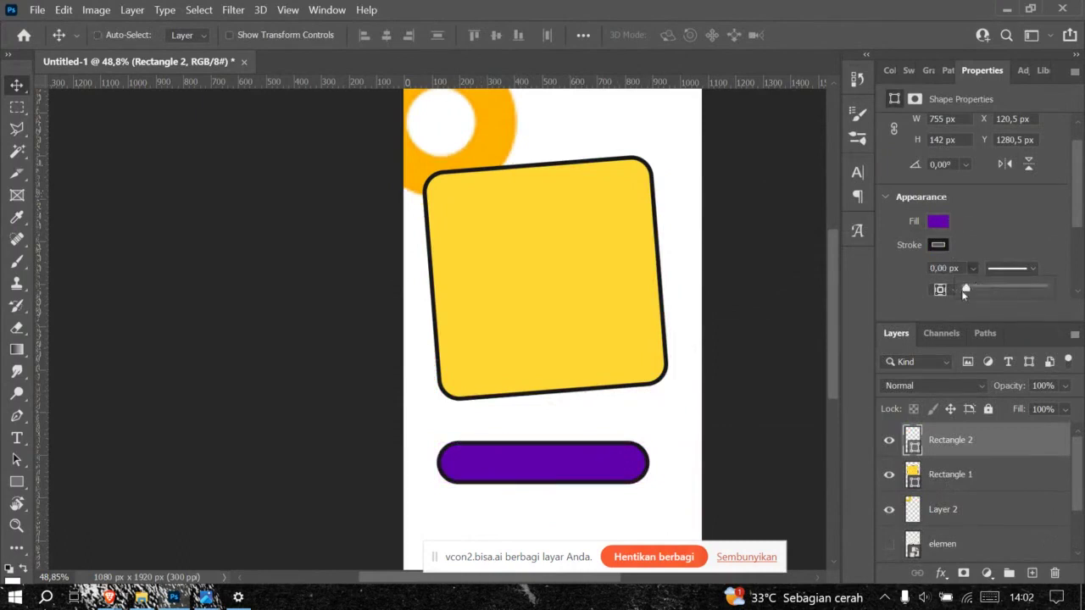
drag(964, 292, 978, 214)
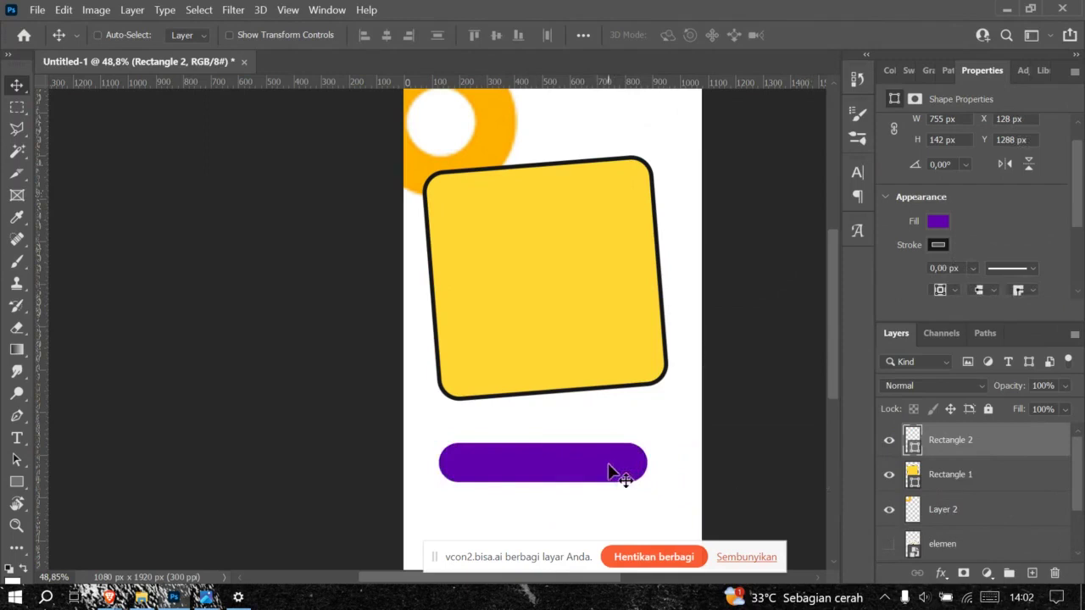
Step: Move the pill onto the card's top edge, resize it to 485 × 138 px, and rotate it -4.5°
drag(608, 471, 585, 251)
key(ctrl+t)
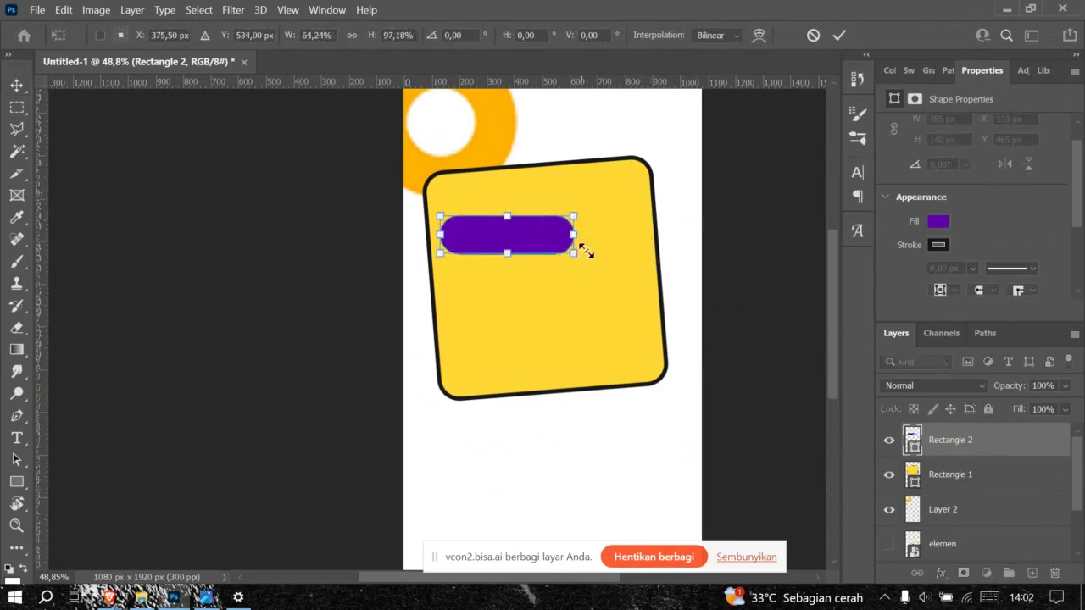
click(839, 35)
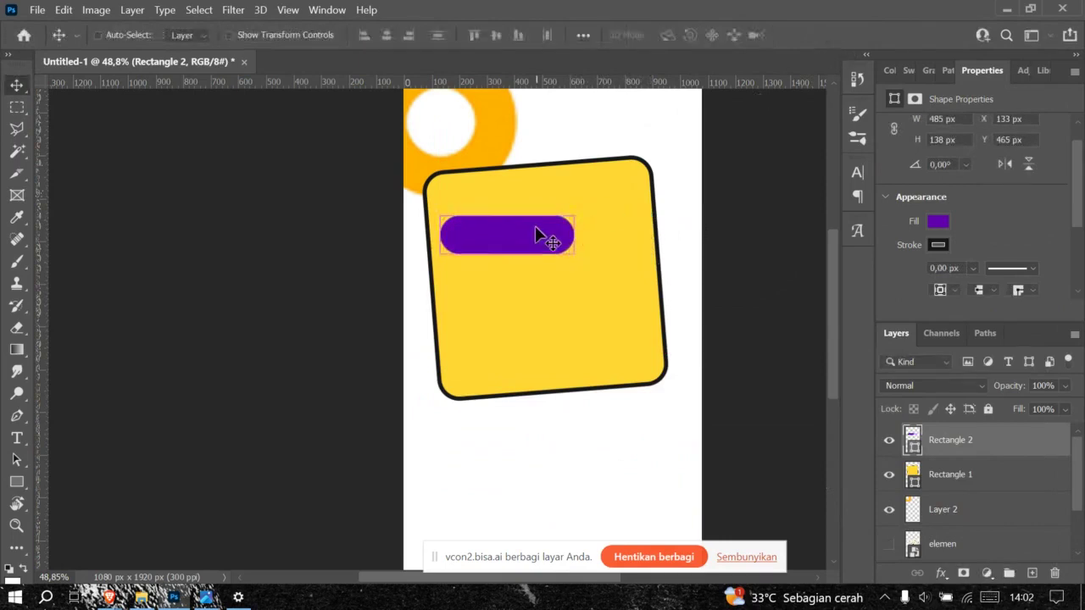
key(ctrl+t)
drag(576, 260, 590, 263)
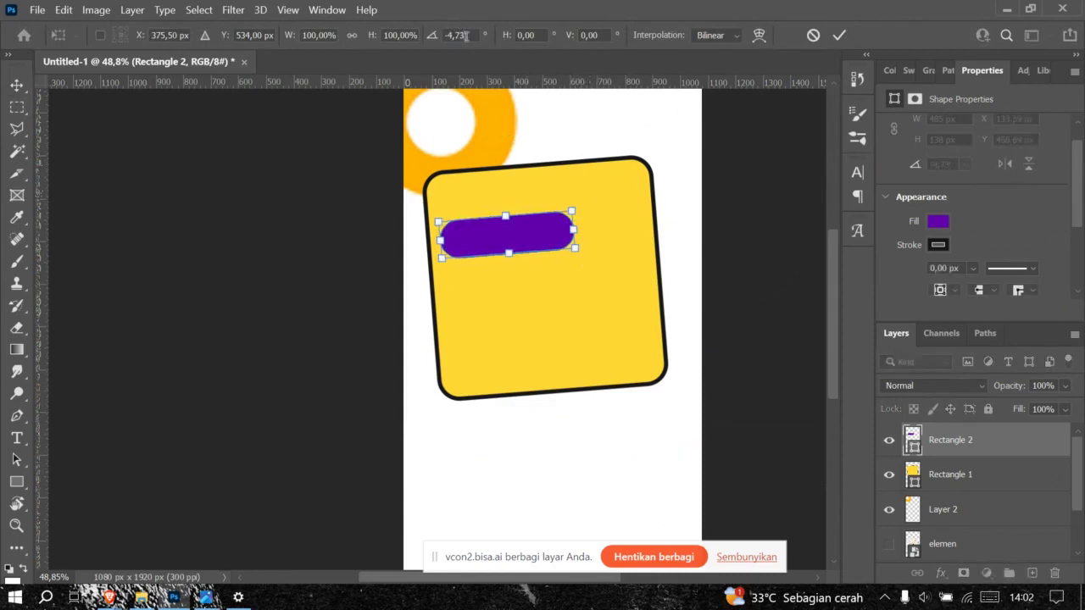
text(50)
key(Return)
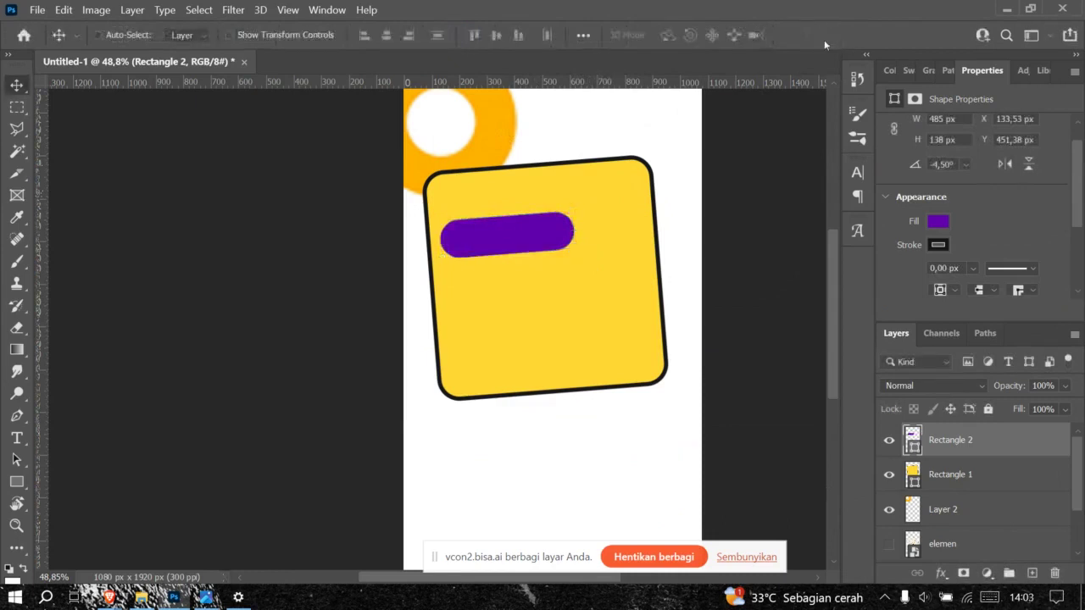
drag(504, 239, 509, 215)
key(alt+Tab)
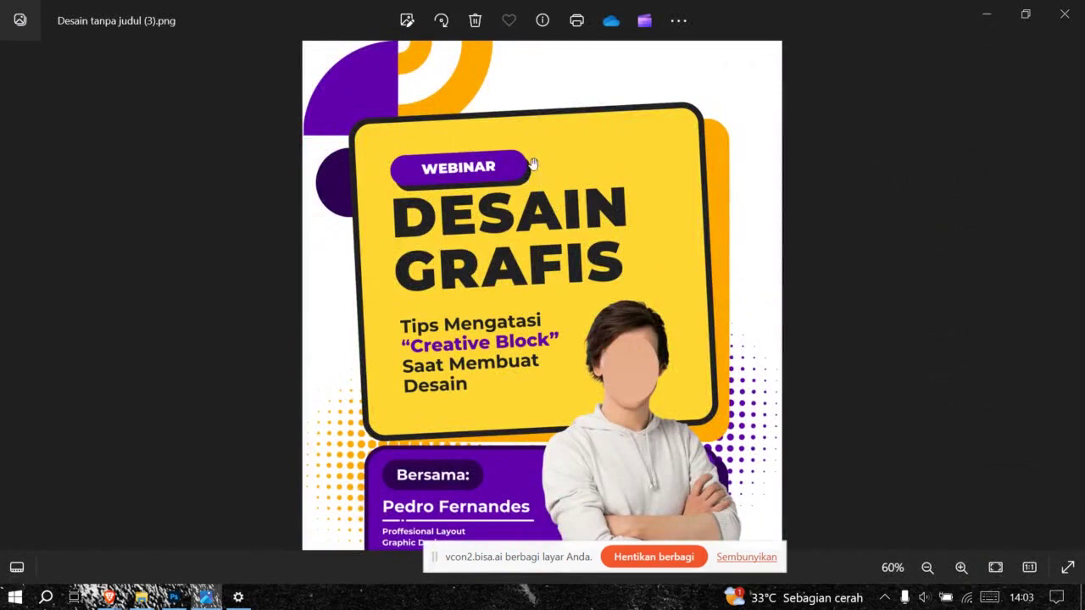
Step: Move the purple bar slightly higher on the yellow card and turn on Auto-Select
key(alt+Tab)
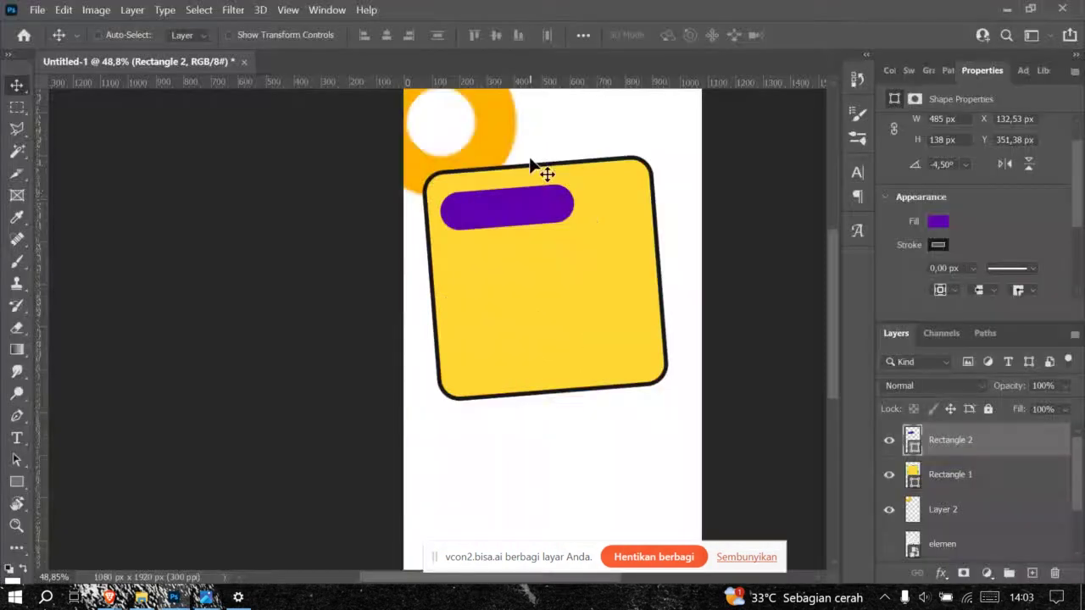
mouse_move(539, 207)
mouse_down()
mouse_move(529, 202)
mouse_move(541, 202)
mouse_up()
key(ctrl)
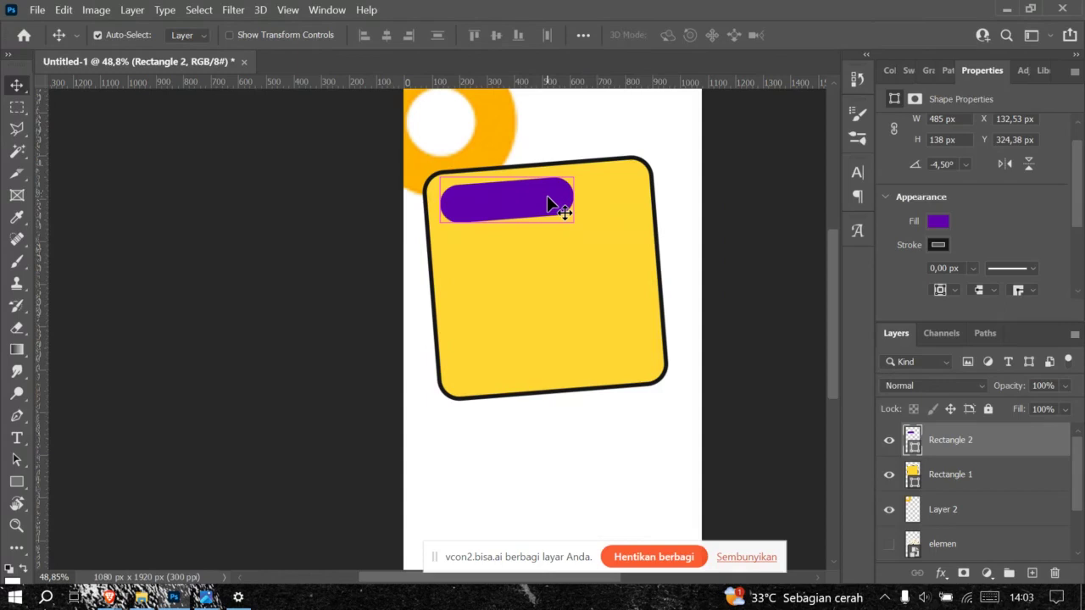
Step: Duplicate the purple bar layer and place the copy beneath the original in Layers
key(ctrl+j)
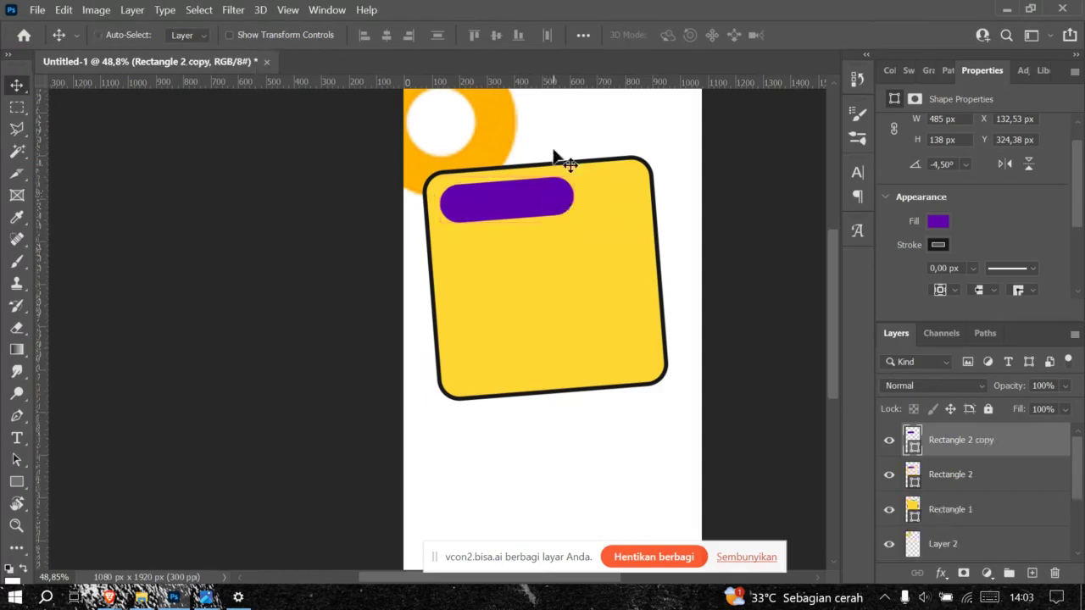
click(981, 475)
click(988, 441)
click(983, 485)
click(992, 442)
click(975, 476)
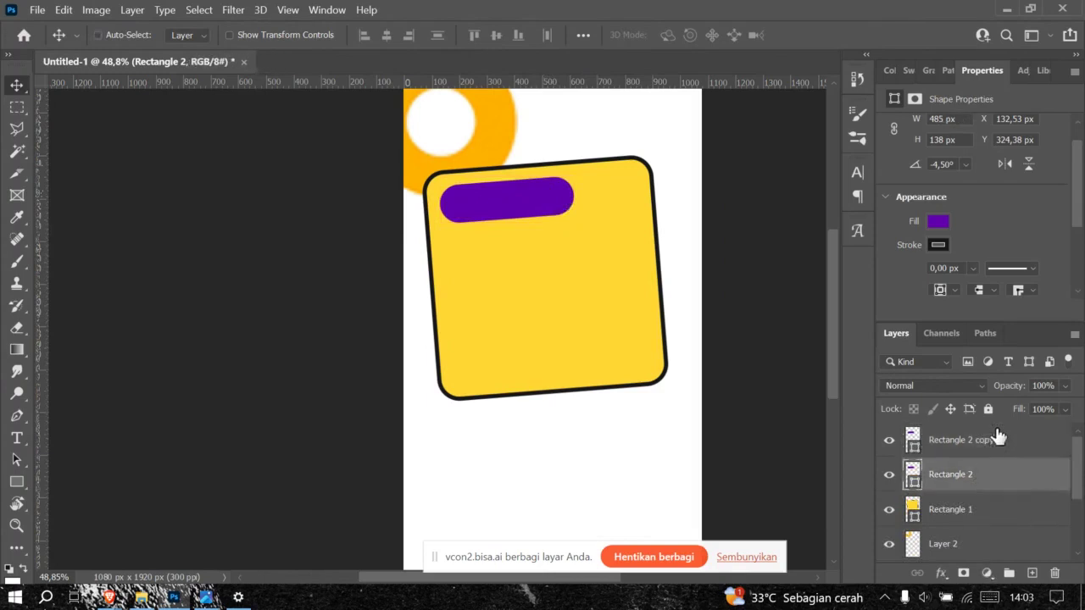
drag(998, 436, 986, 477)
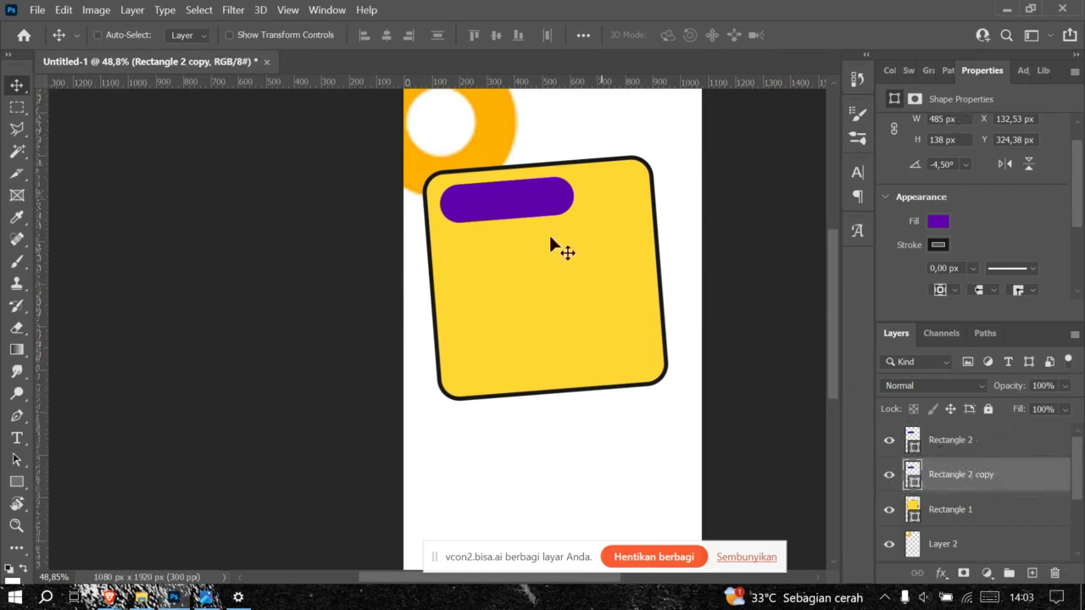
Step: Fill the copy with near-black and offset it behind the bar as a shadow
drag(523, 213, 537, 225)
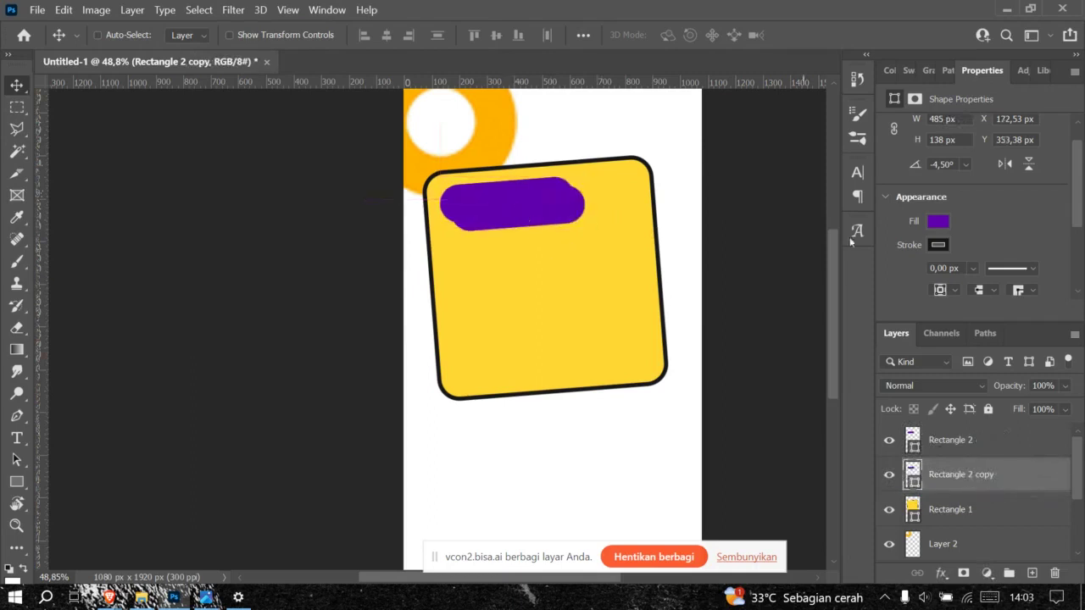
click(947, 221)
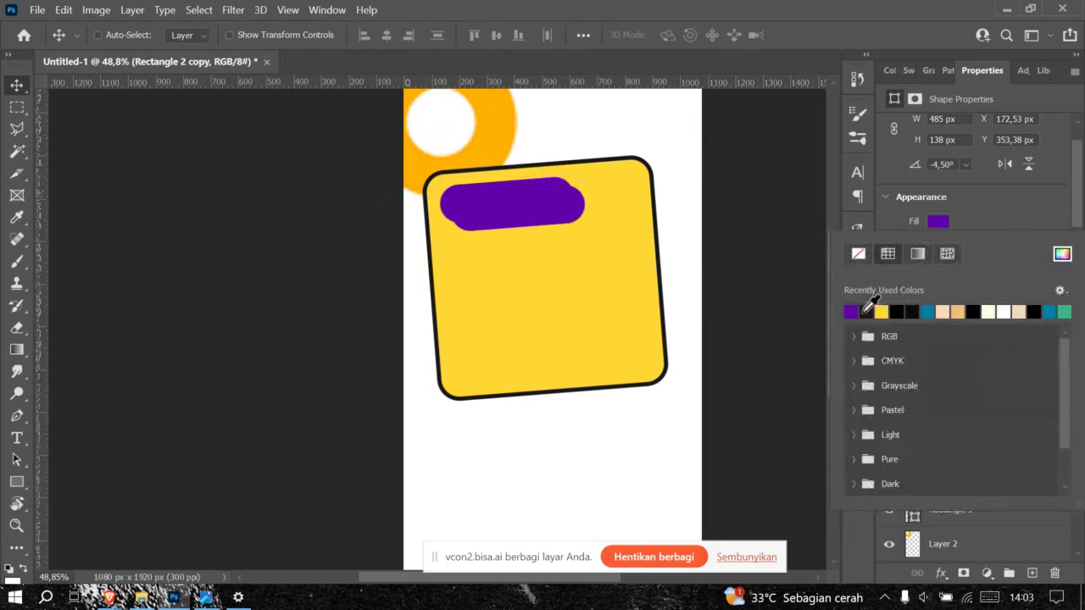
click(865, 311)
click(985, 213)
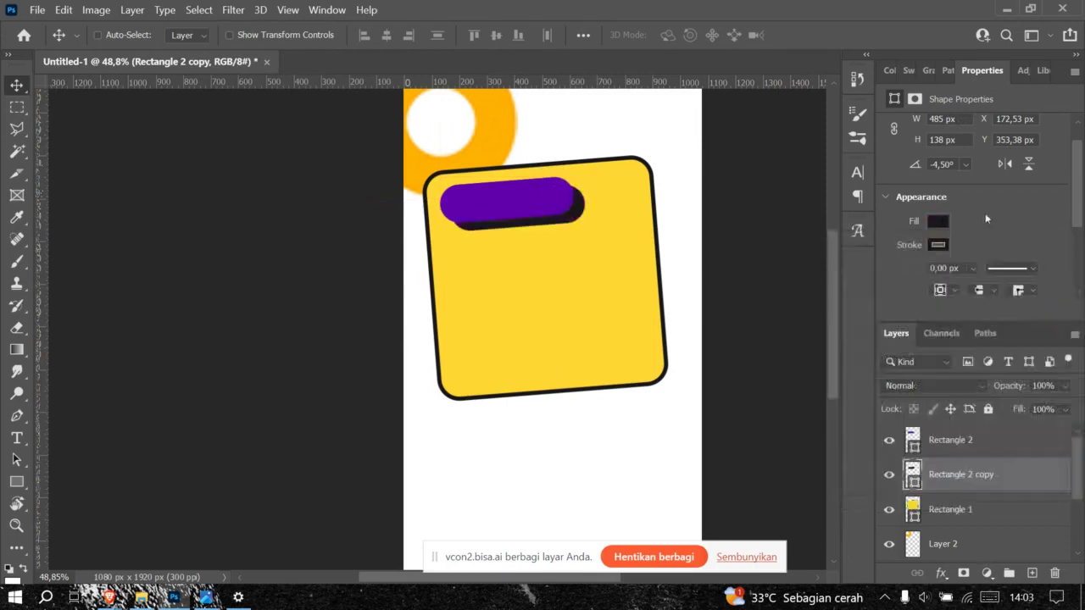
scroll(534, 187, up, 6)
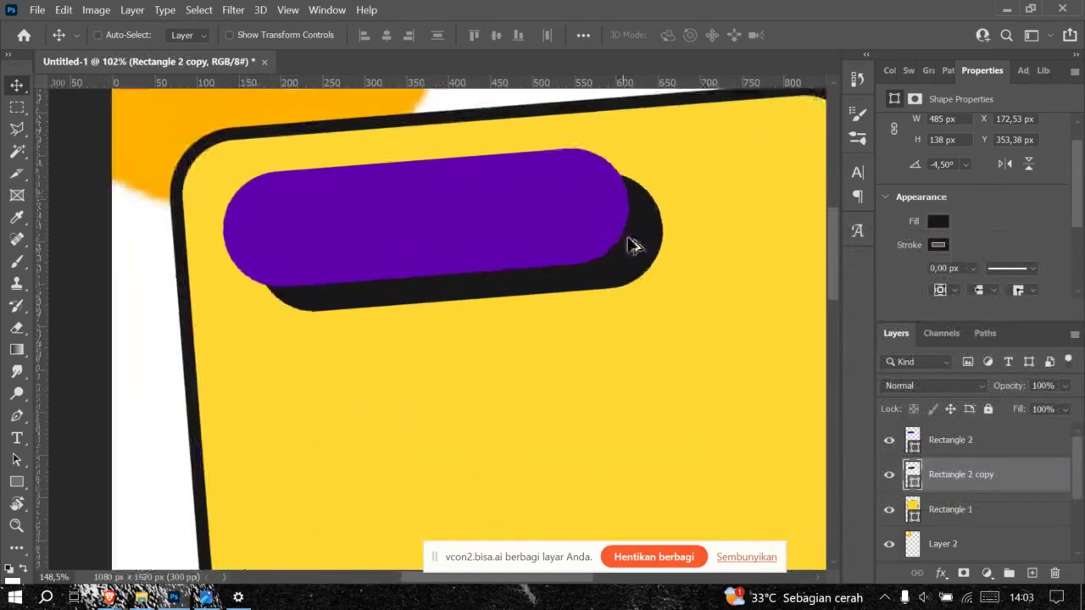
drag(646, 263, 616, 250)
key(alt+Tab)
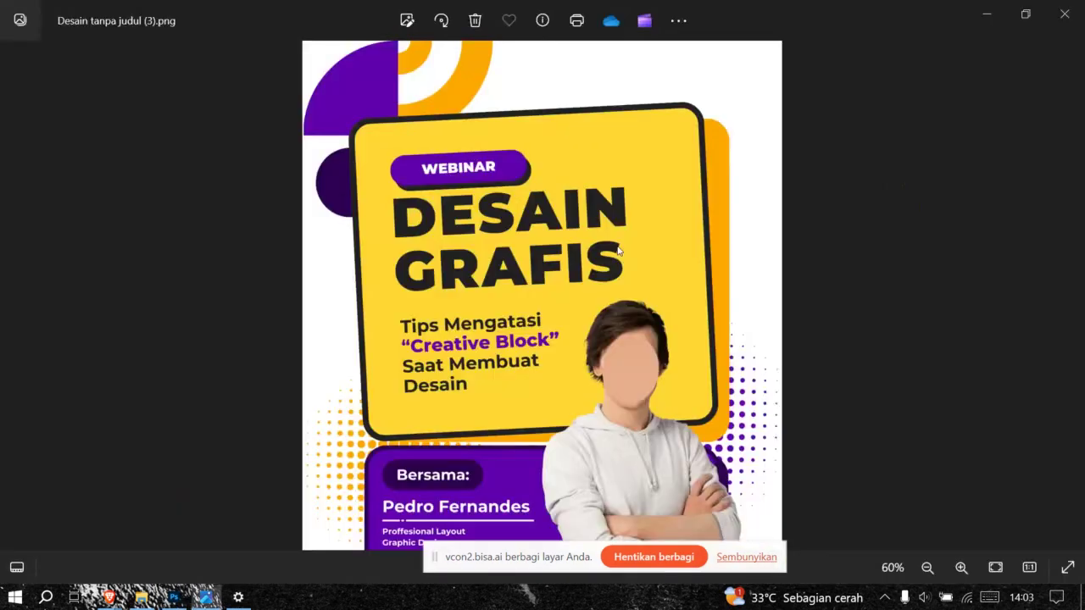
Step: Nudge the shadow so only a thin edge peeks below and right of the bar
key(alt+Tab)
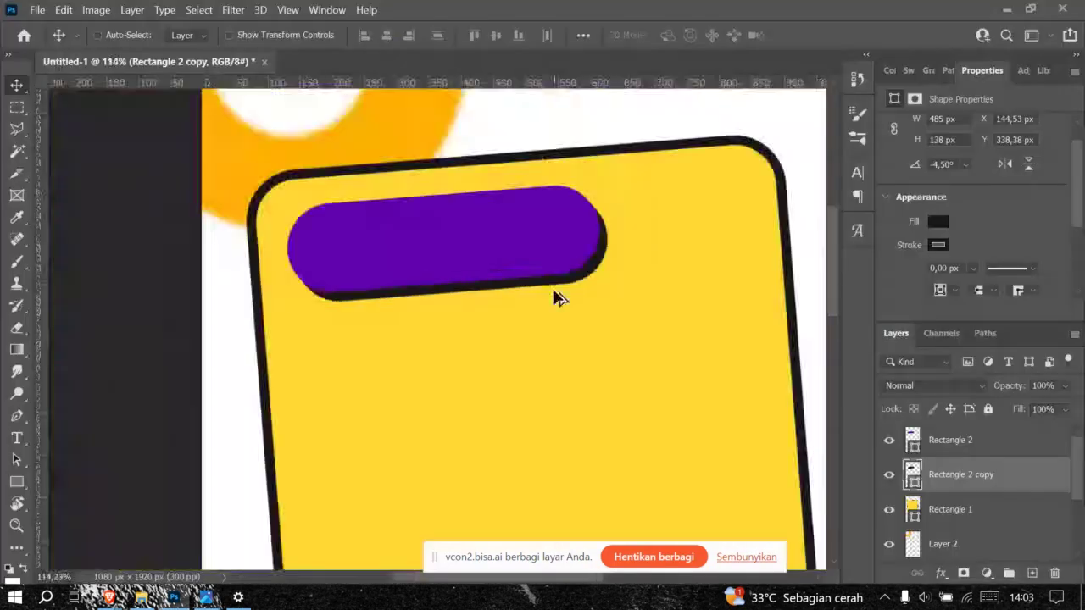
scroll(554, 296, down, 8)
scroll(564, 293, up, 5)
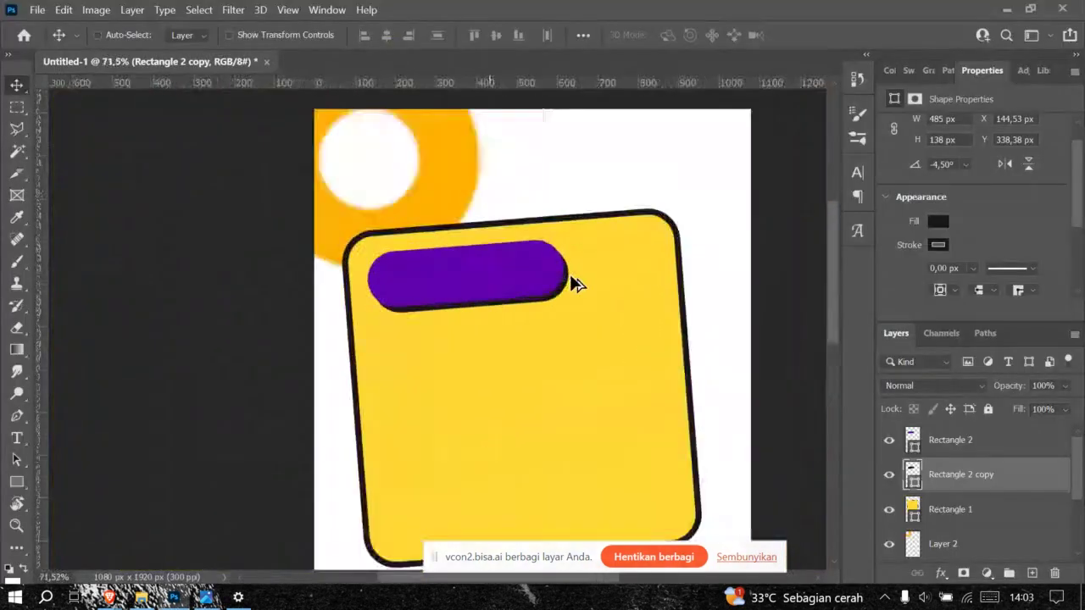
drag(569, 283, 564, 293)
scroll(526, 280, down, 2)
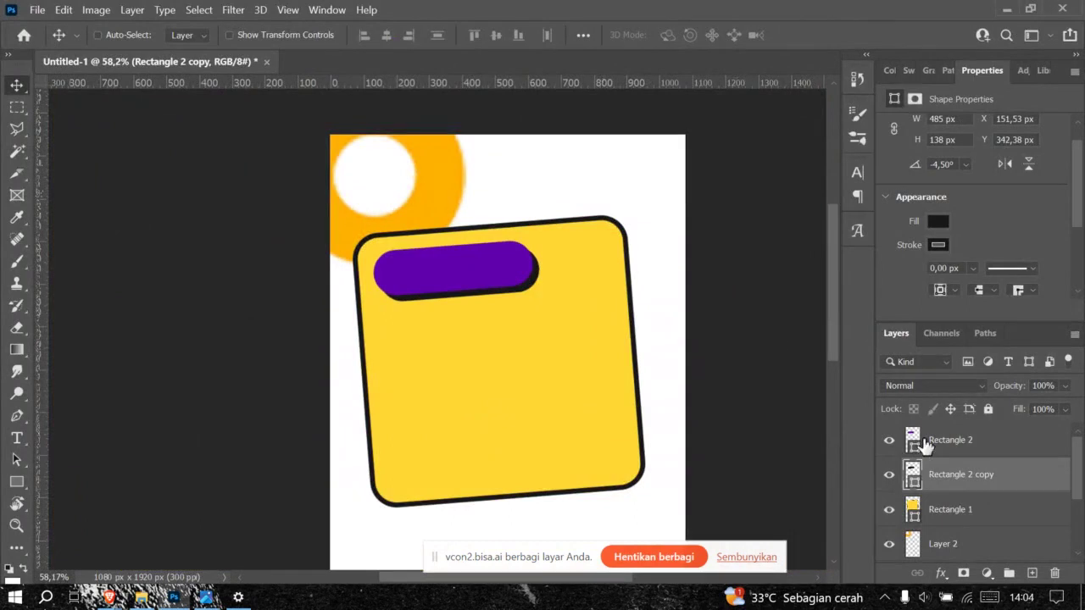
Step: Select the purple bar and shadow layers together, undoing a trial Ctrl+G grouping
click(959, 446)
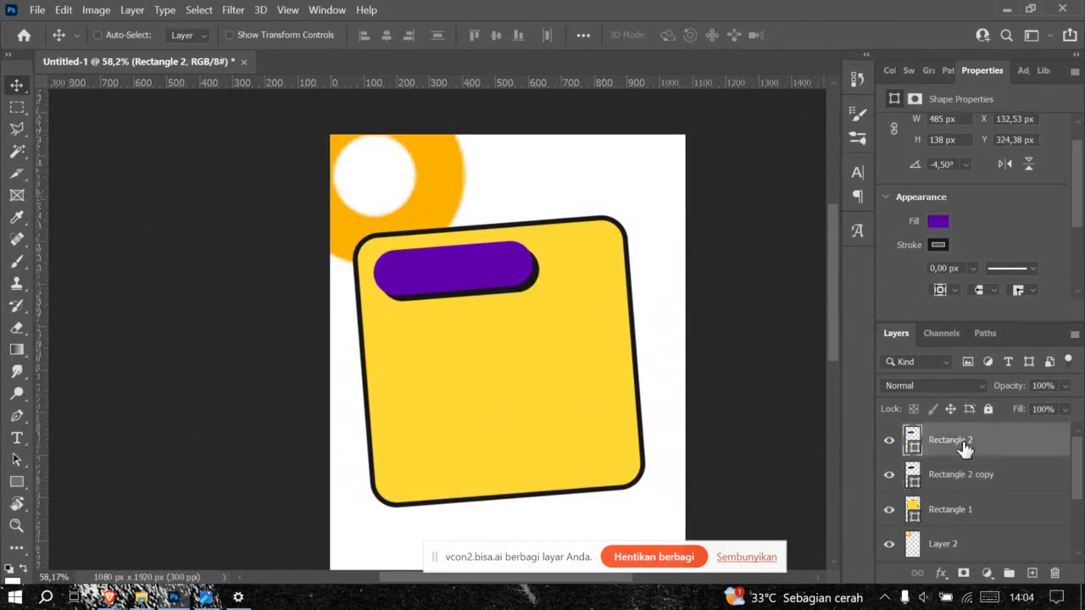
scroll(500, 272, down, 1)
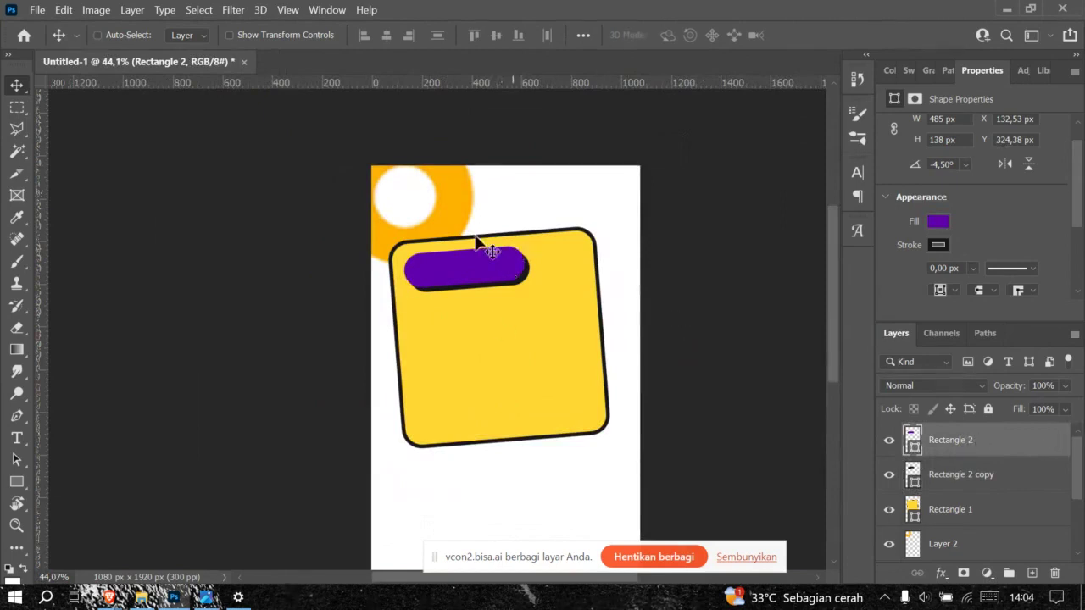
scroll(513, 273, up, 1)
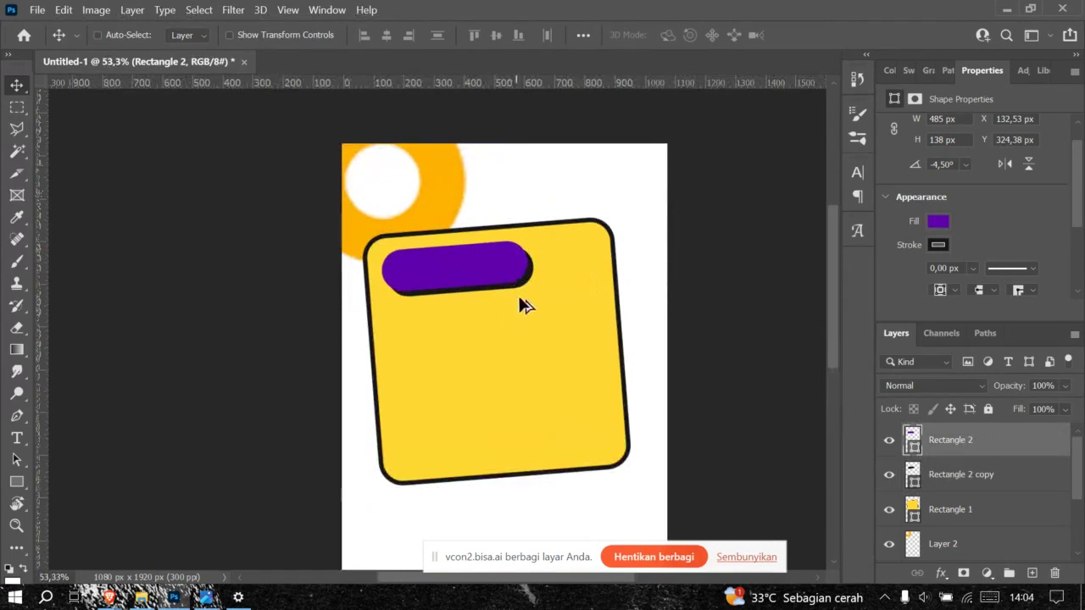
shift+click(971, 480)
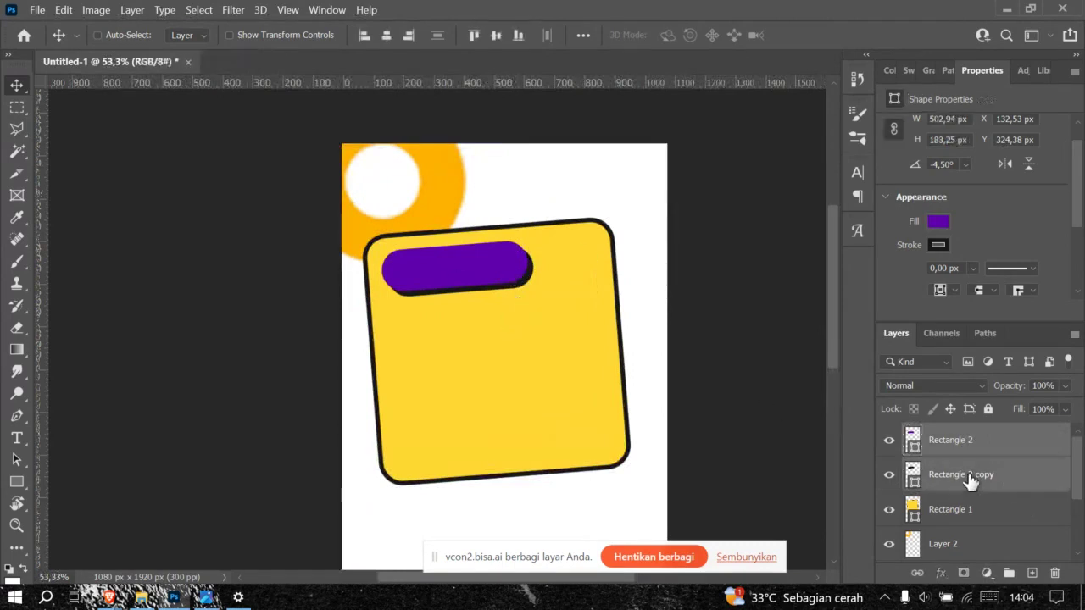
click(999, 514)
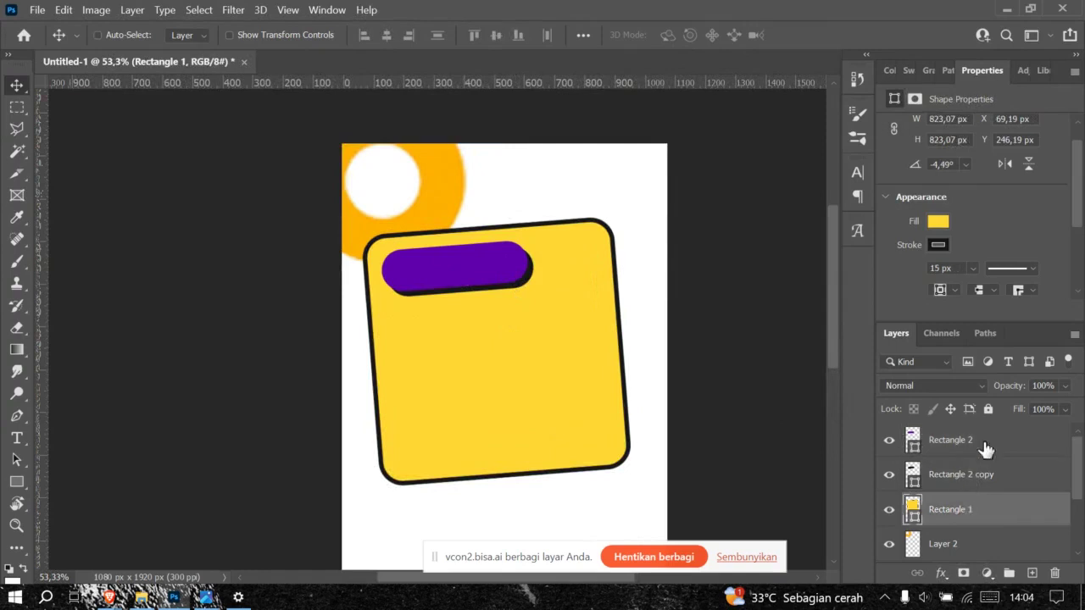
scroll(496, 249, up, 4)
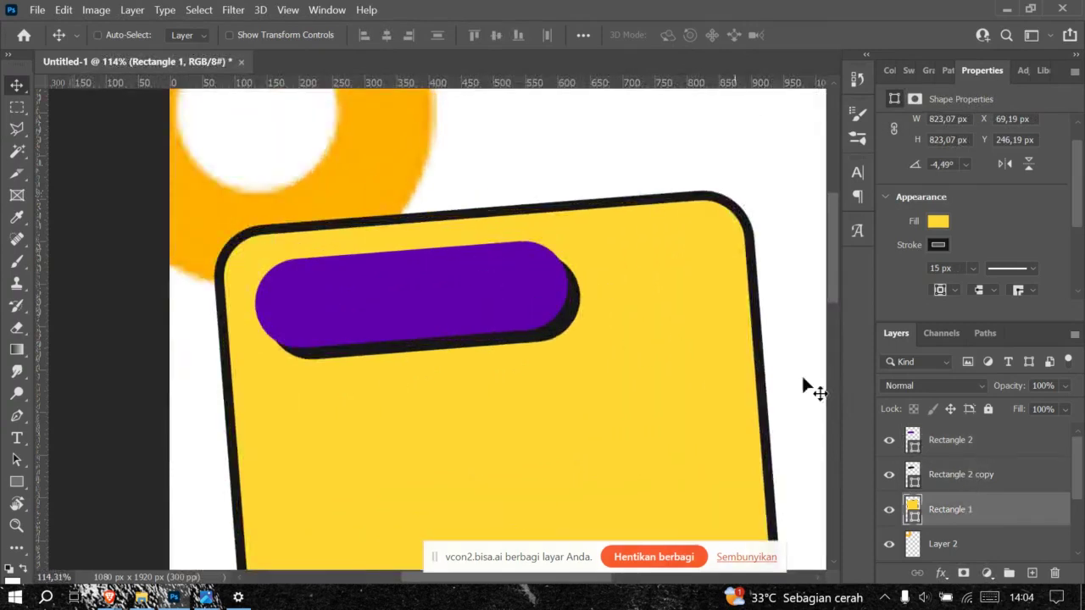
click(993, 451)
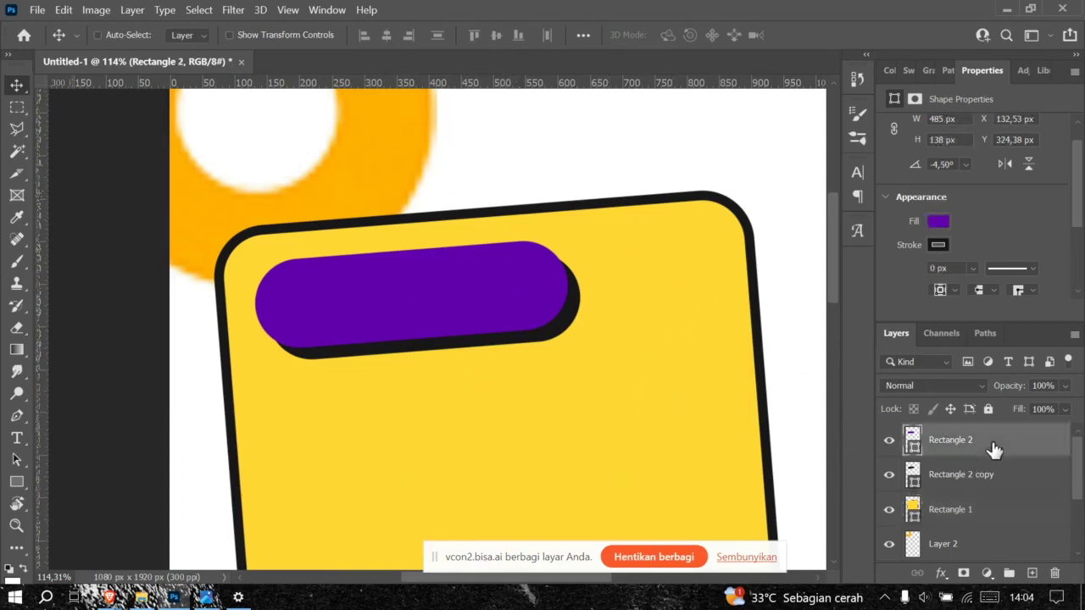
shift+click(1018, 478)
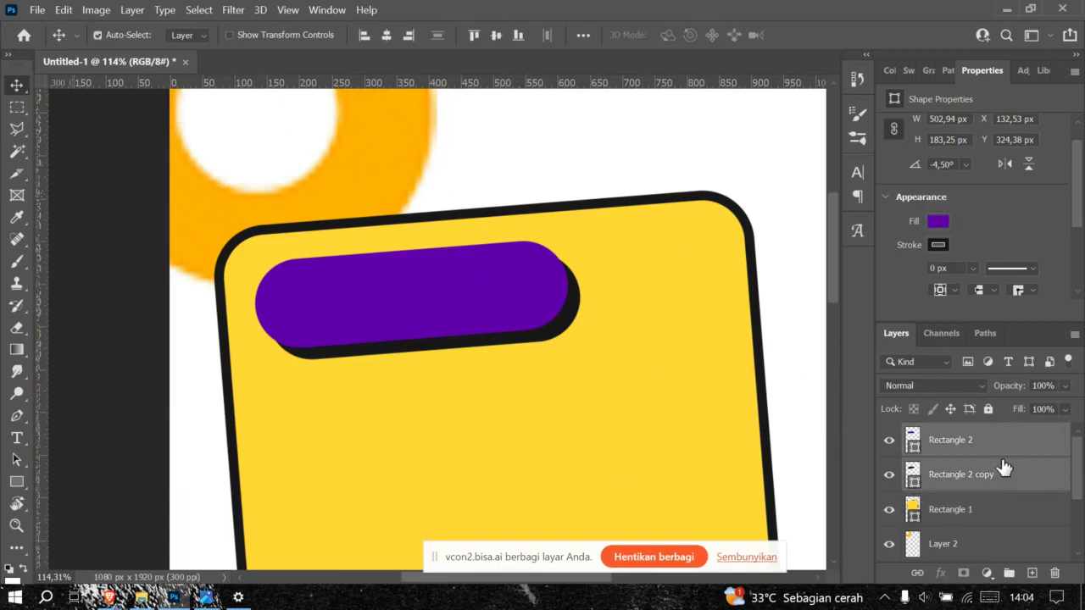
key(ctrl+g)
key(ctrl+z)
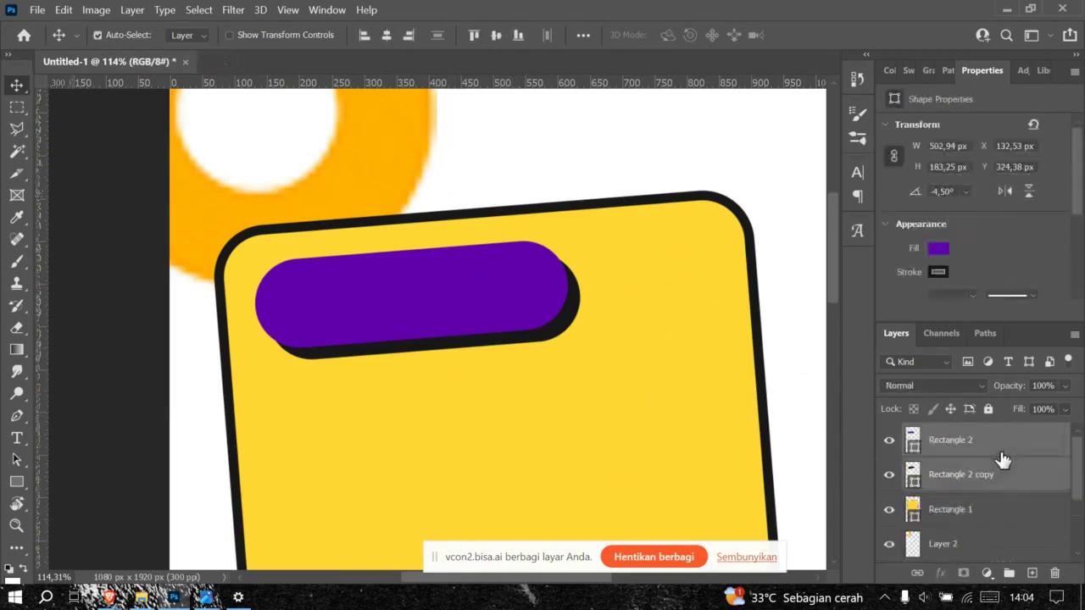
Step: Group the purple bar and its shadow layers into a new layer group
right_click(1000, 452)
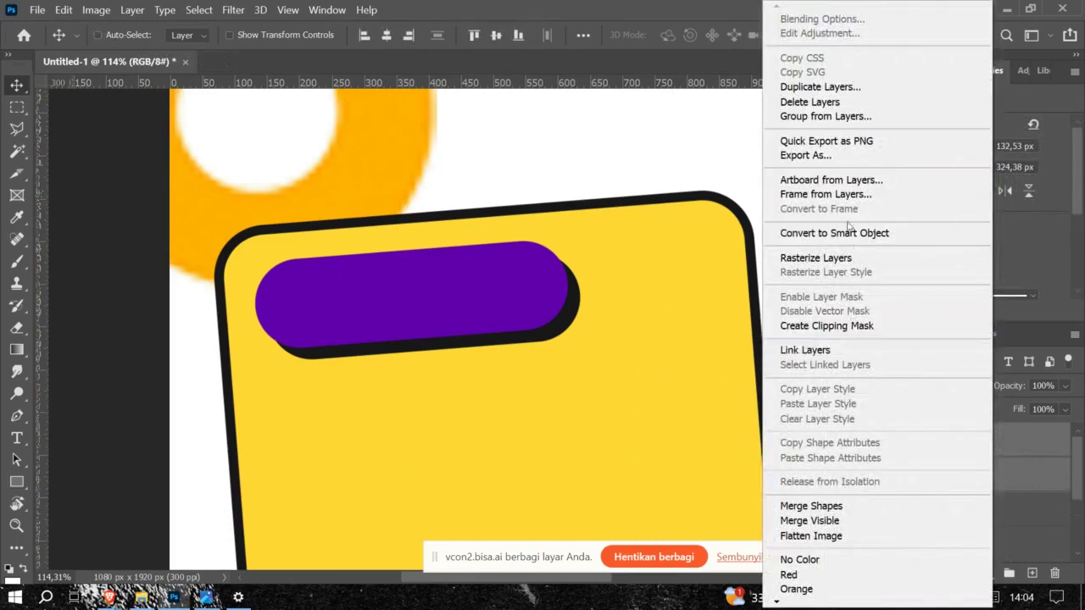
click(841, 118)
click(734, 193)
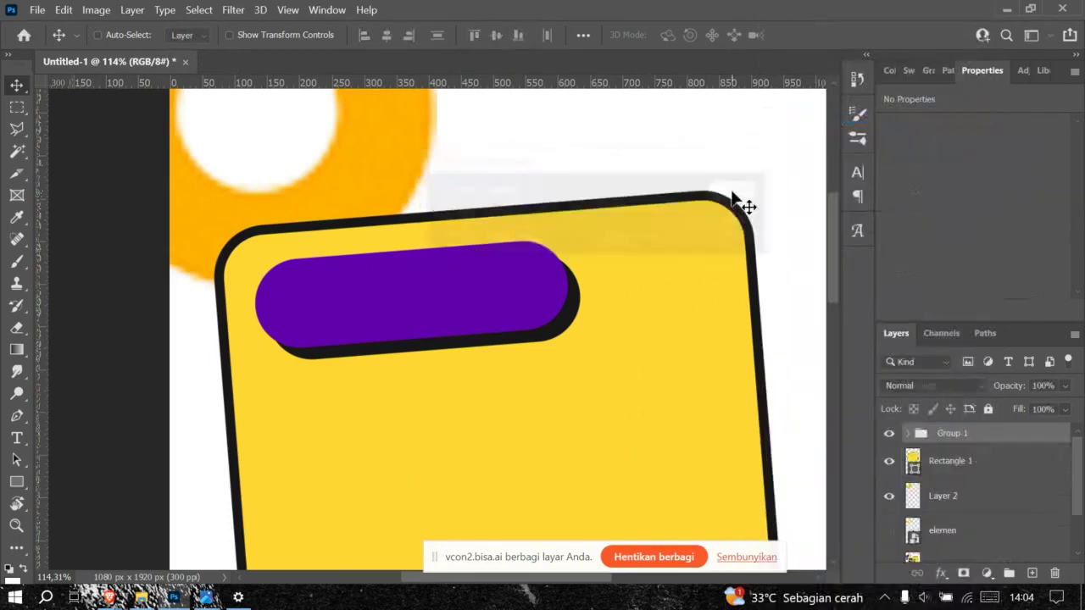
Step: Expand the group and toggle each layer's visibility to check the bar and shadow
click(908, 433)
click(908, 434)
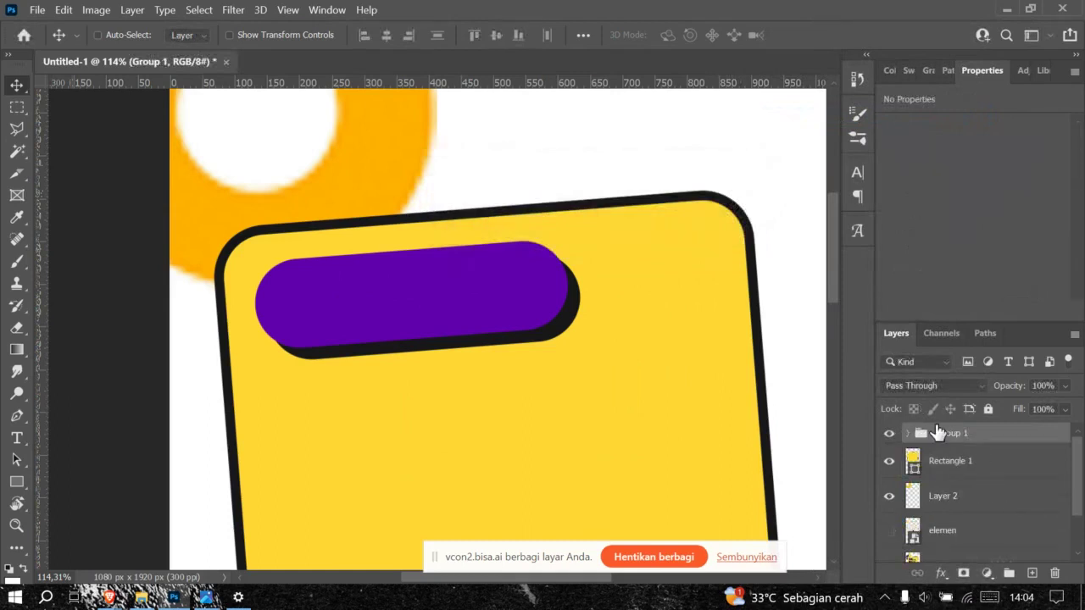
click(908, 433)
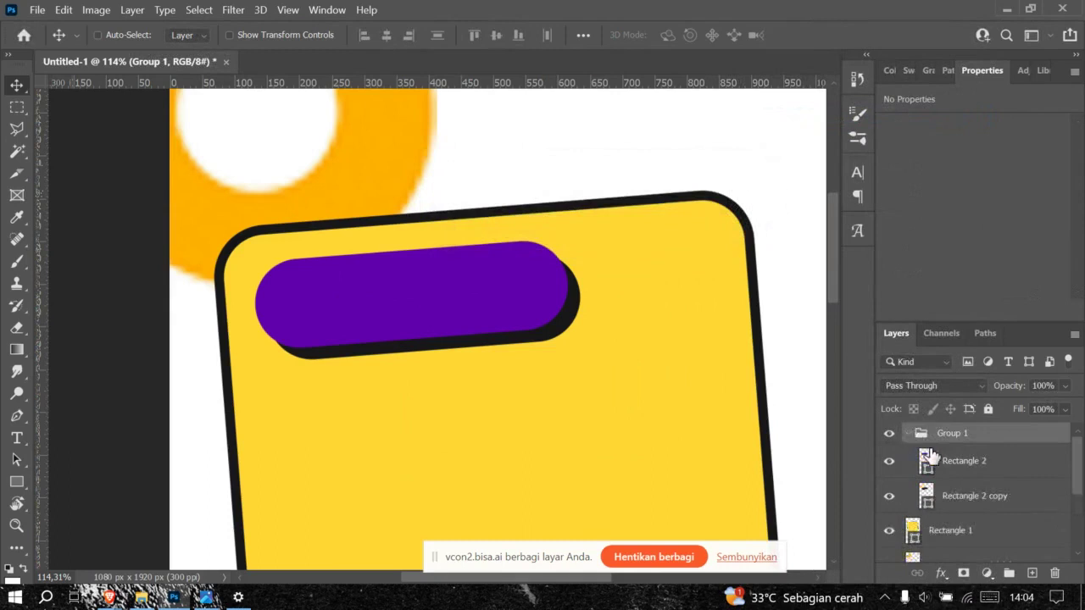
click(887, 462)
click(887, 462)
click(888, 496)
click(888, 496)
click(911, 433)
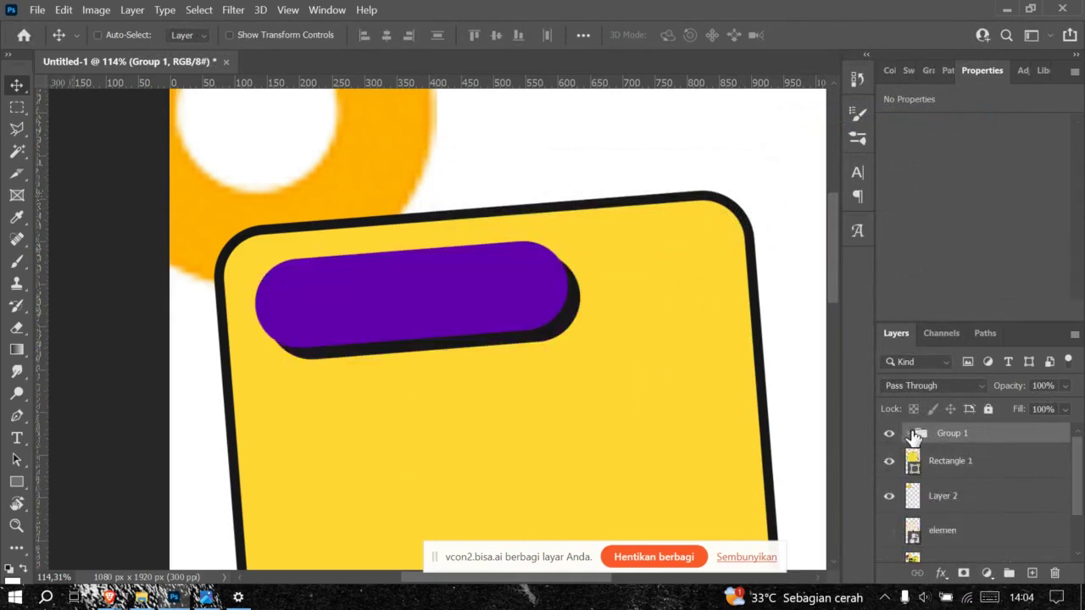
click(890, 434)
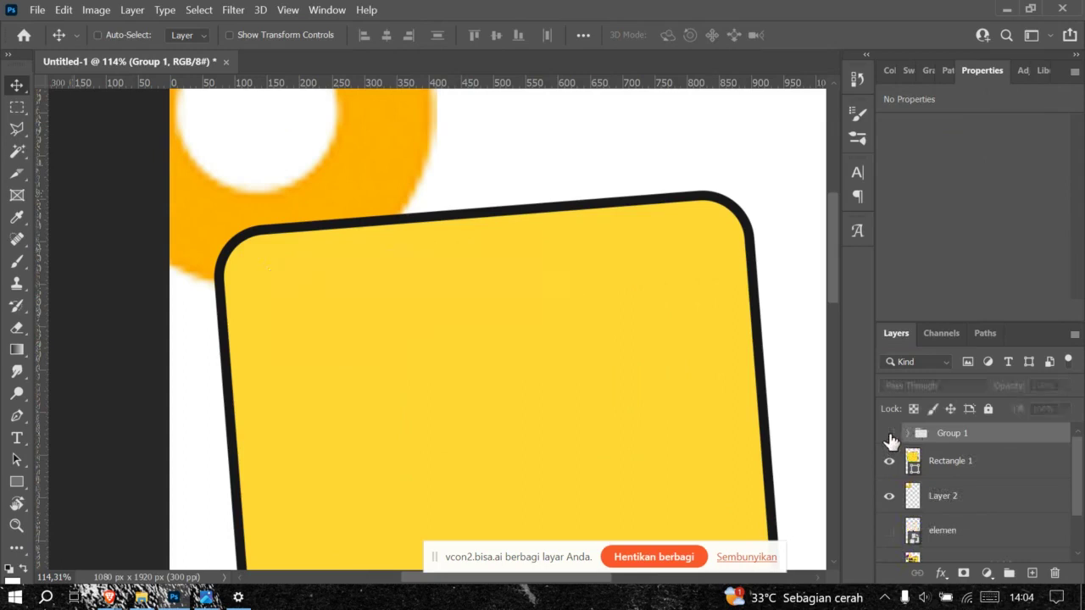
click(889, 434)
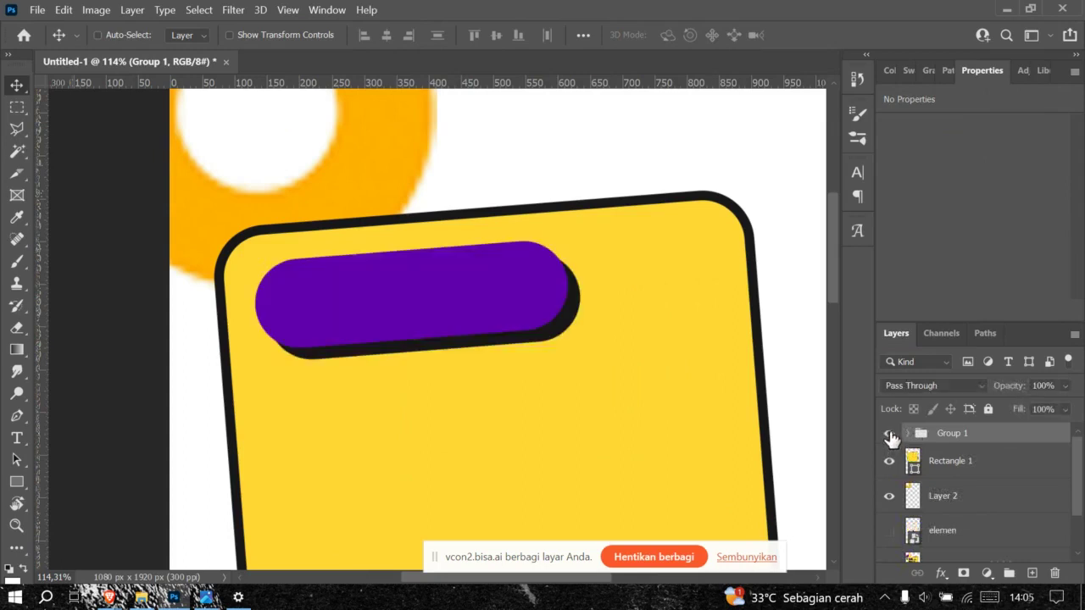
Step: Rename the group to 'lonjong'
double_click(963, 433)
key(BackSpace)
text(lonjong)
key(Return)
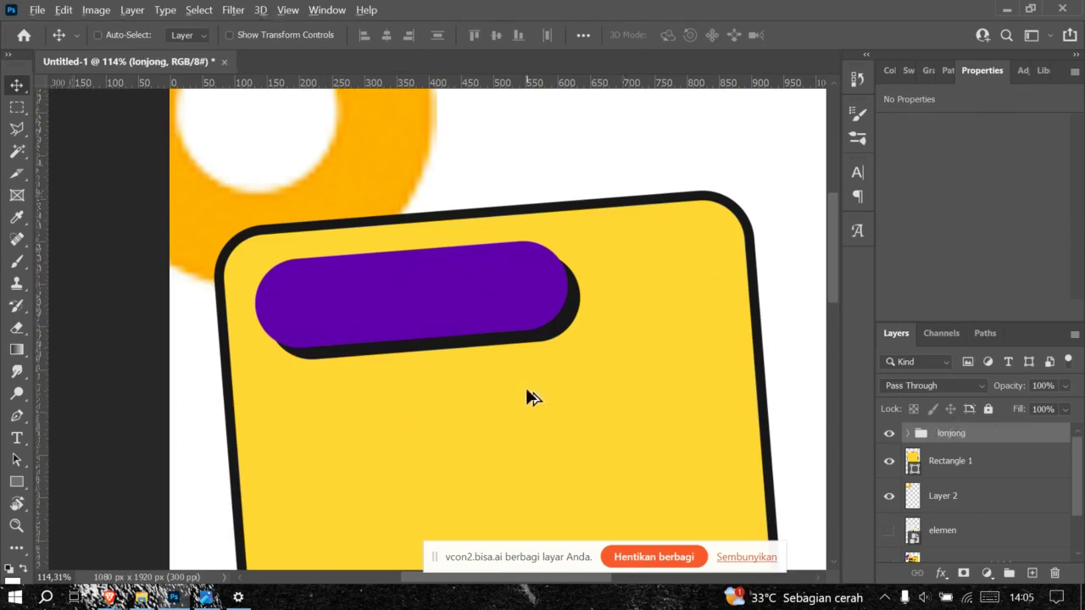
scroll(528, 393, down, 2)
scroll(528, 393, up, 1)
scroll(606, 276, down, 1)
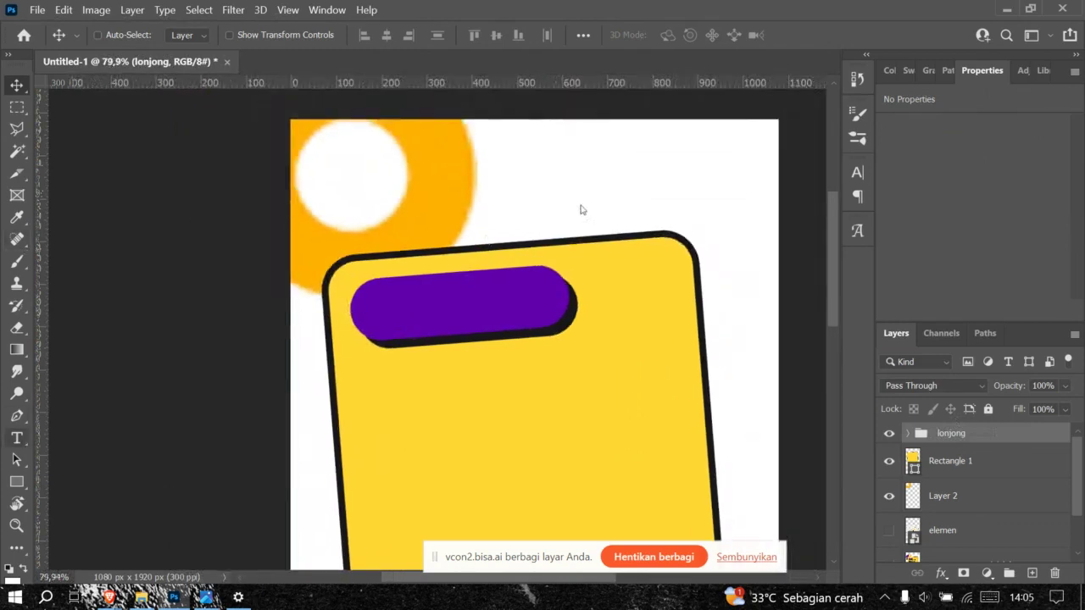
Step: Add a new 10 pt 'Lorem Ipsum' text line above the yellow card
click(16, 437)
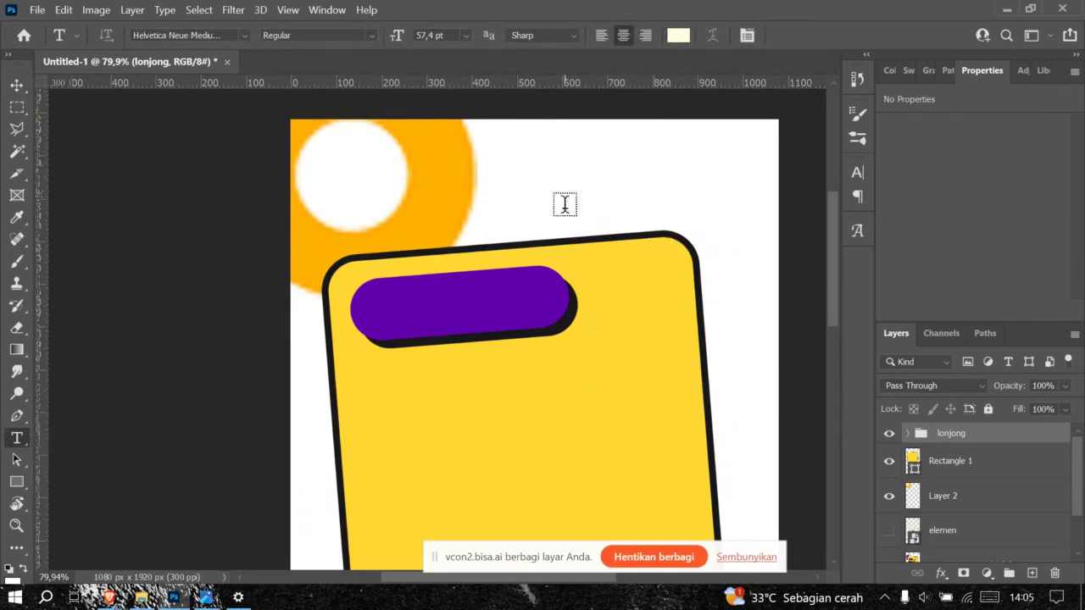
click(518, 173)
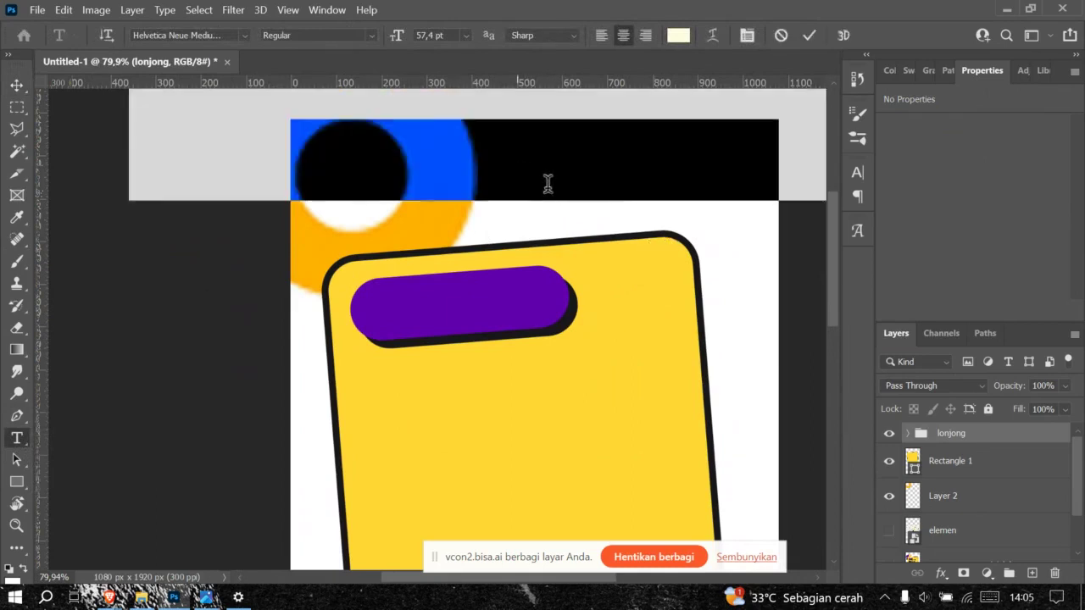
click(466, 36)
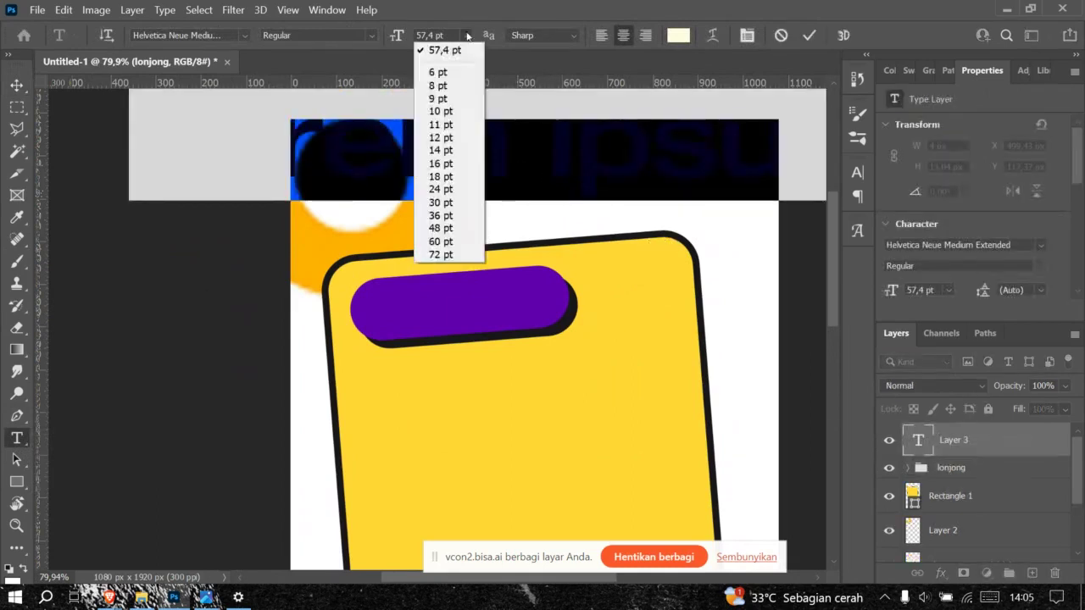
click(456, 115)
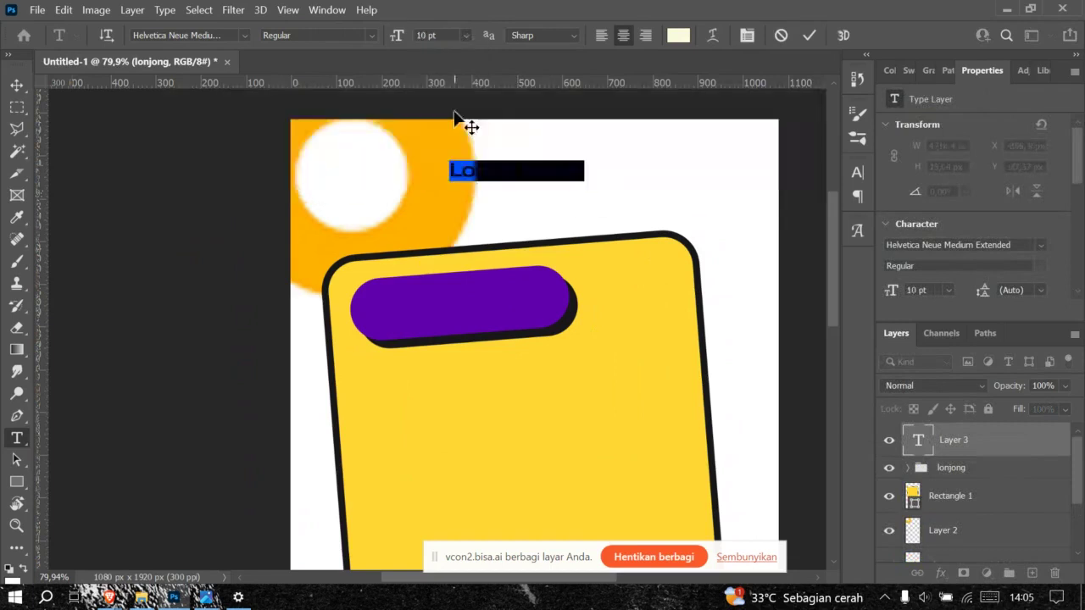
click(812, 36)
Step: Move the text right and colour it near-black, sampled from the bar's shadow
click(17, 86)
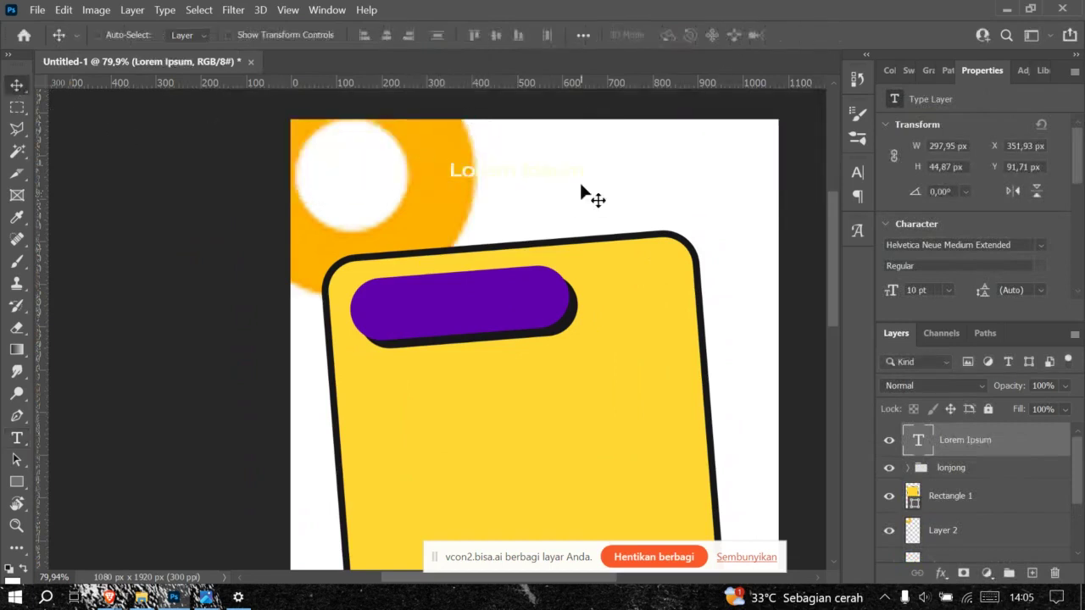
drag(531, 166, 609, 173)
scroll(970, 278, down, 3)
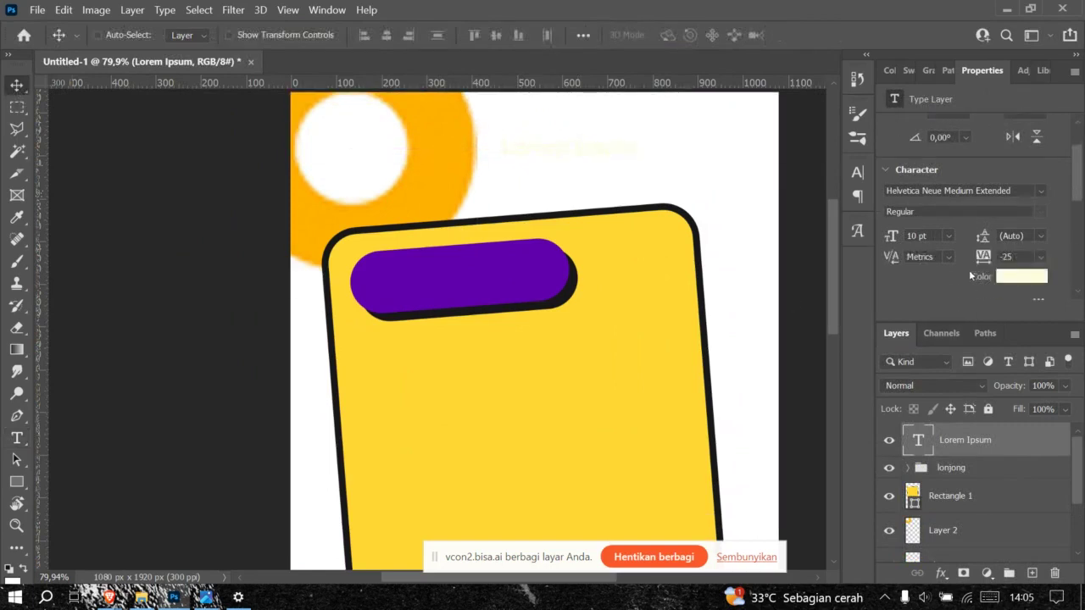
click(1013, 276)
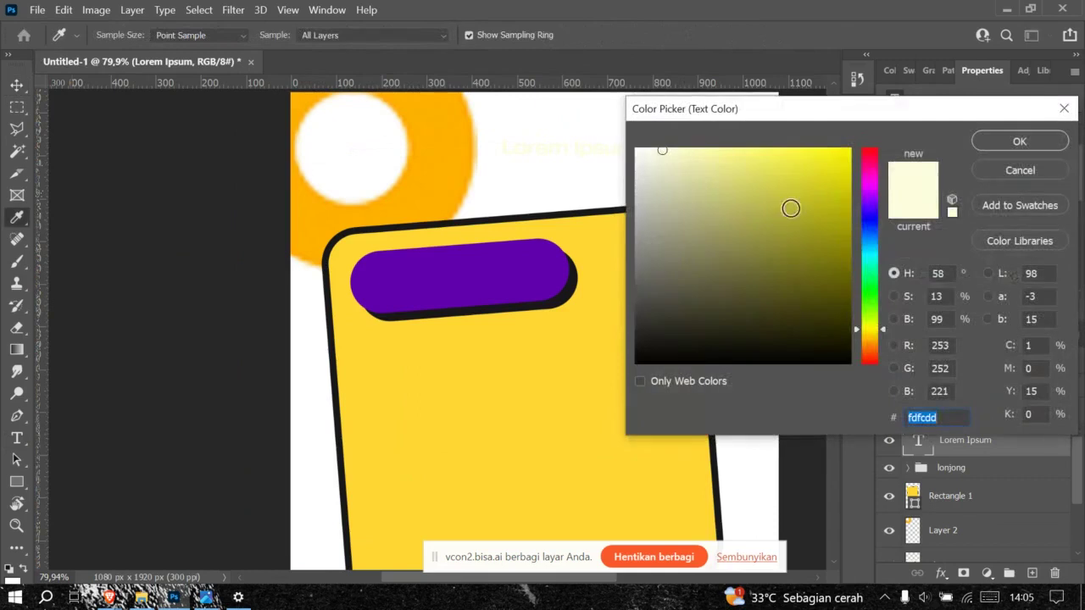
mouse_move(790, 209)
mouse_down()
mouse_move(630, 296)
mouse_move(601, 383)
mouse_move(637, 351)
mouse_up()
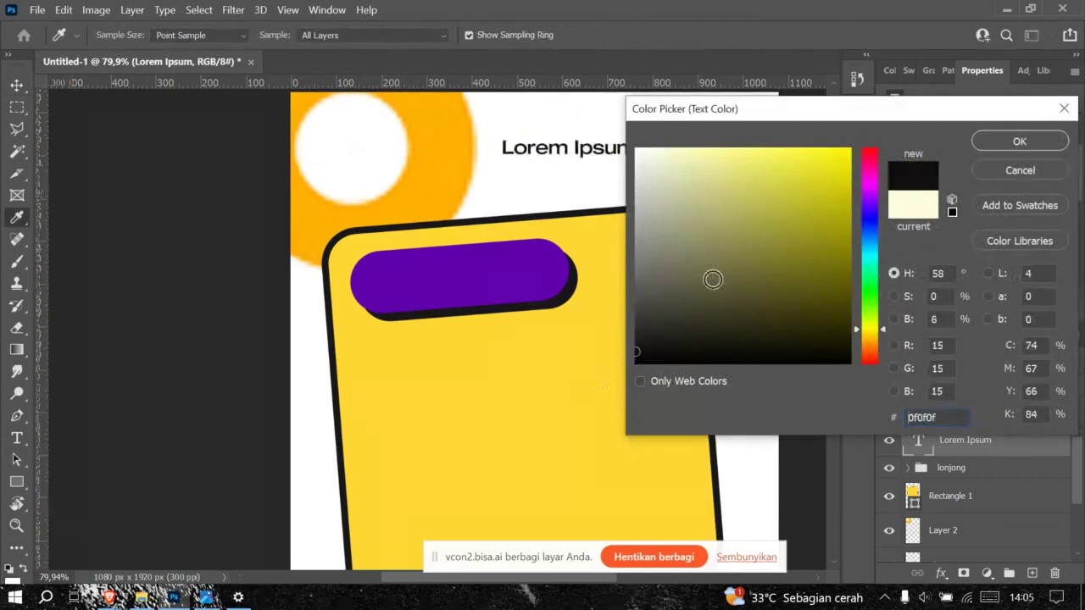
click(487, 308)
click(1020, 141)
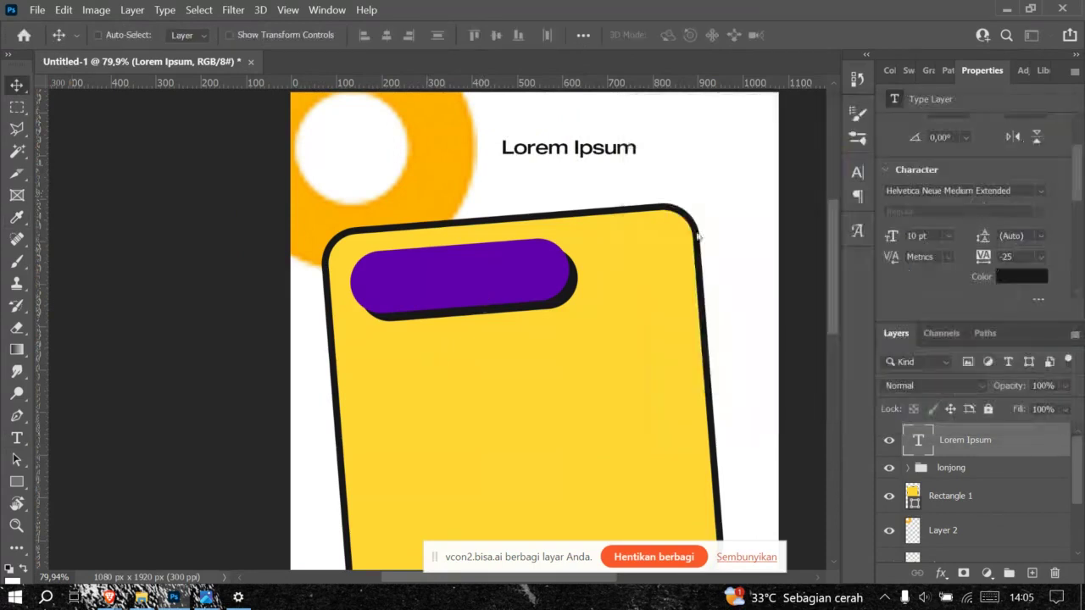
scroll(545, 311, down, 2)
scroll(571, 188, up, 3)
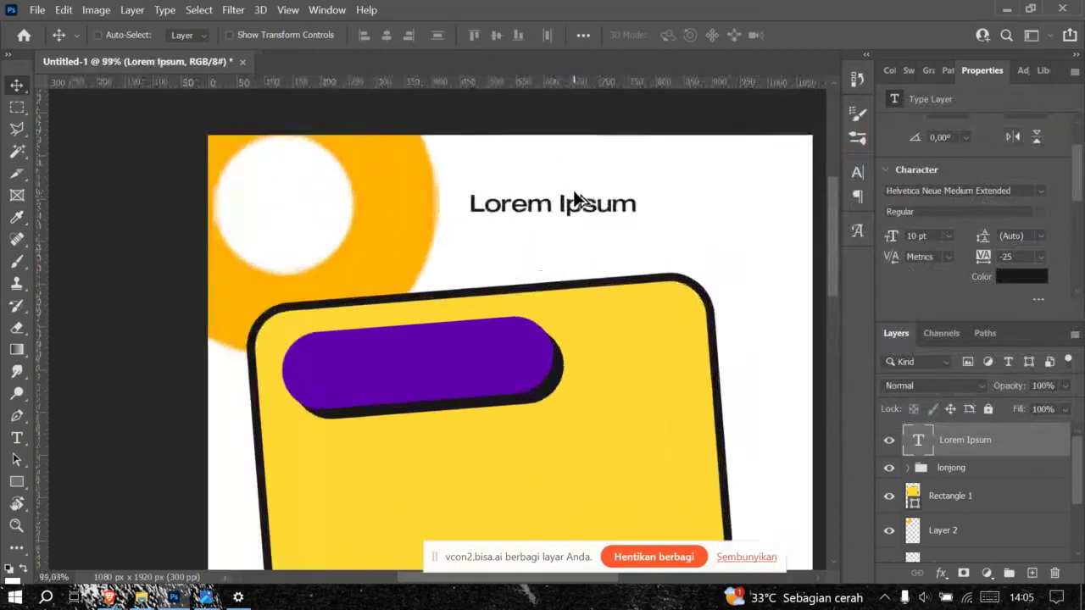
Step: Compare with the reference poster and nudge the text down and left
key(alt+Tab)
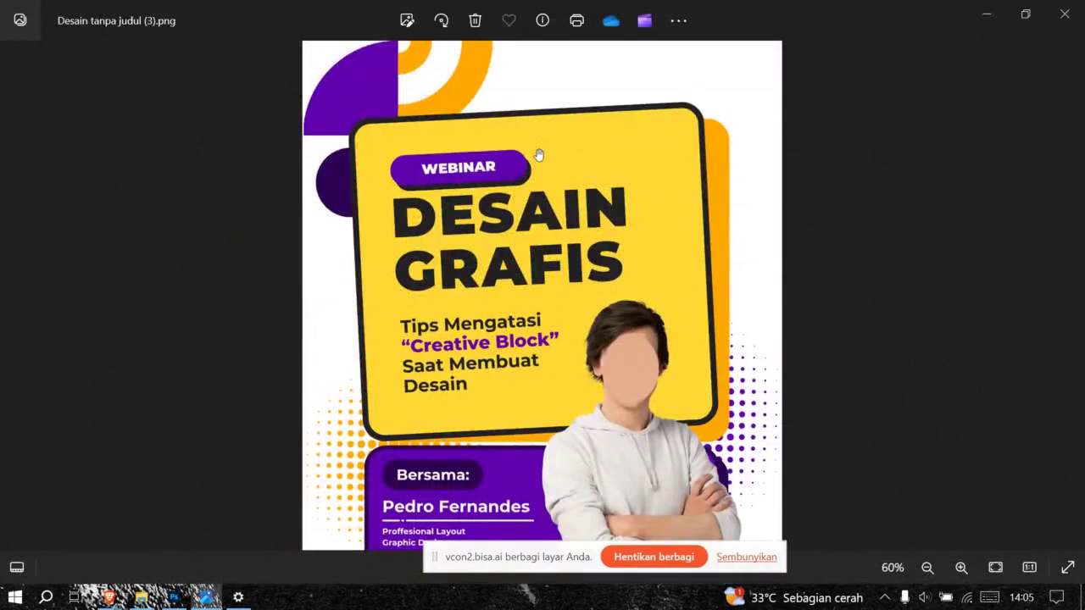
key(alt+Tab)
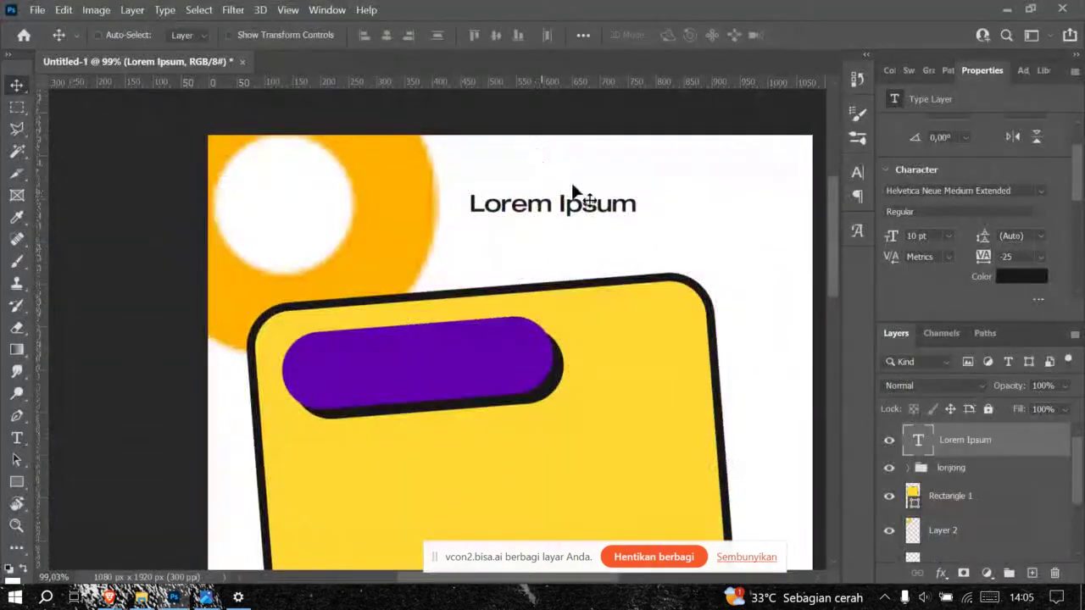
drag(604, 211, 593, 232)
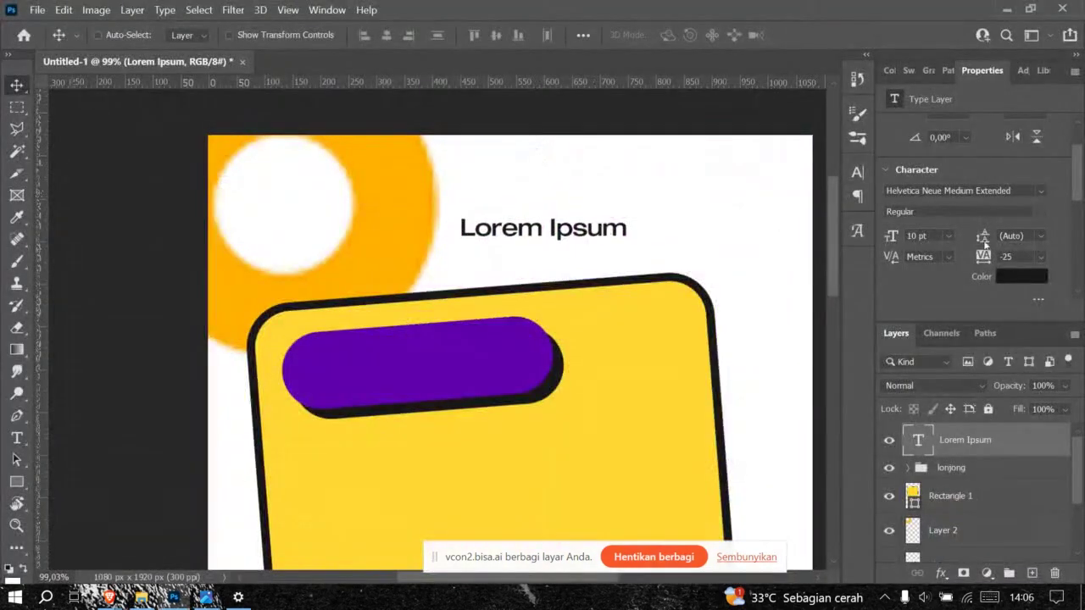
Step: Keep Helvetica Neue Medium Extended as the font and shift the text slightly left and down
click(1039, 190)
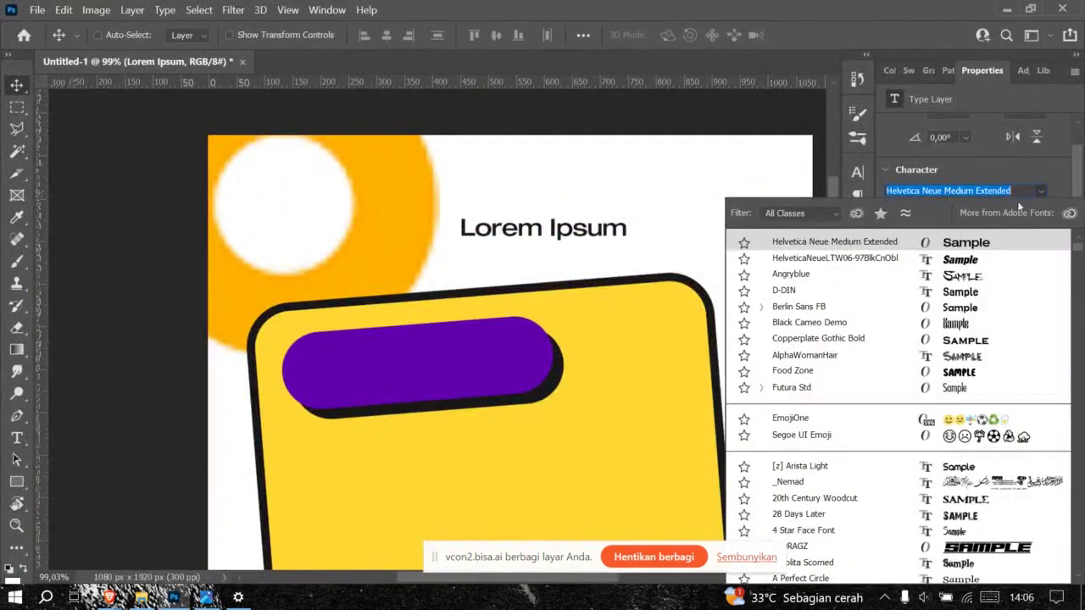
key(alt+Tab)
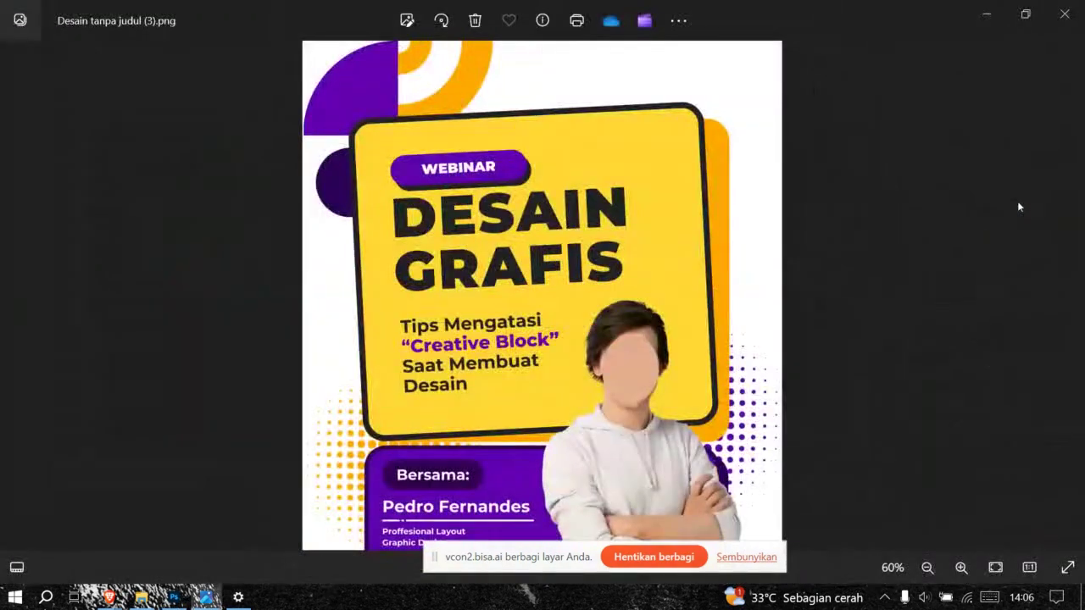
key(alt+Tab)
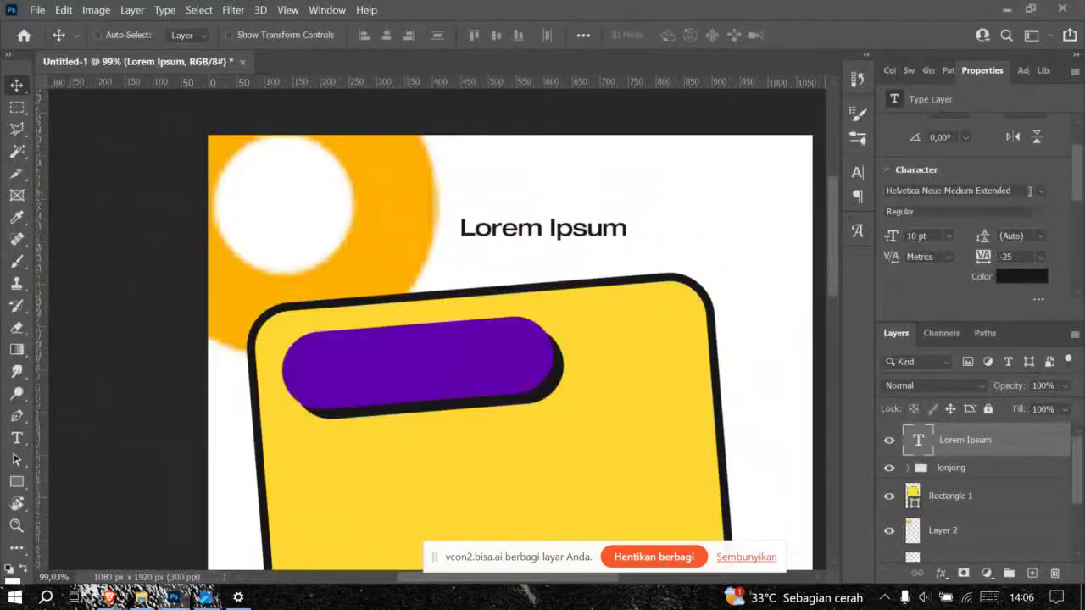
click(1043, 190)
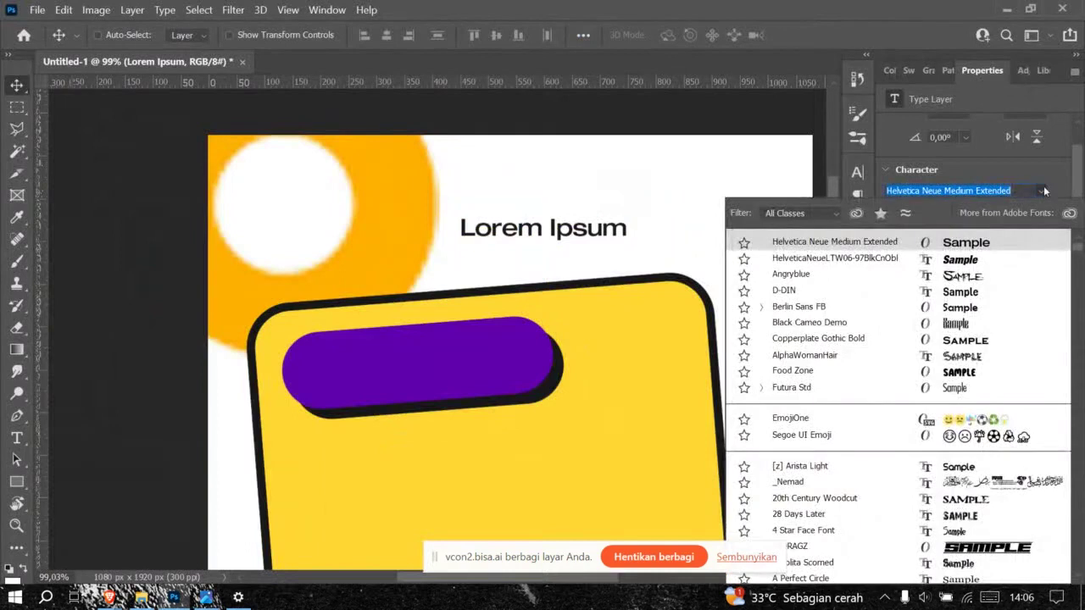
text(helveti)
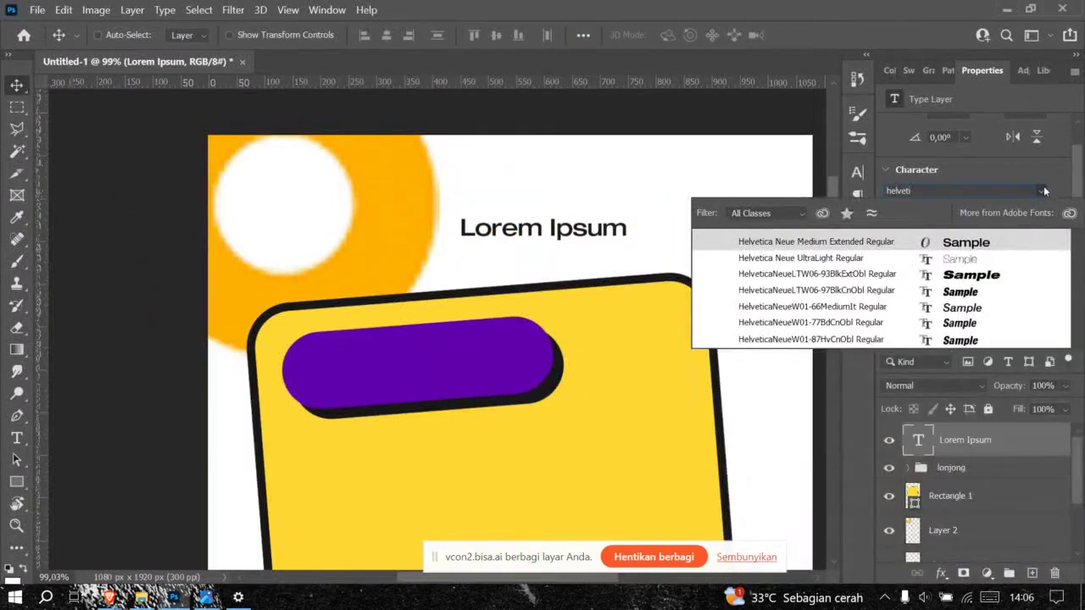
click(1016, 242)
key(alt+Tab)
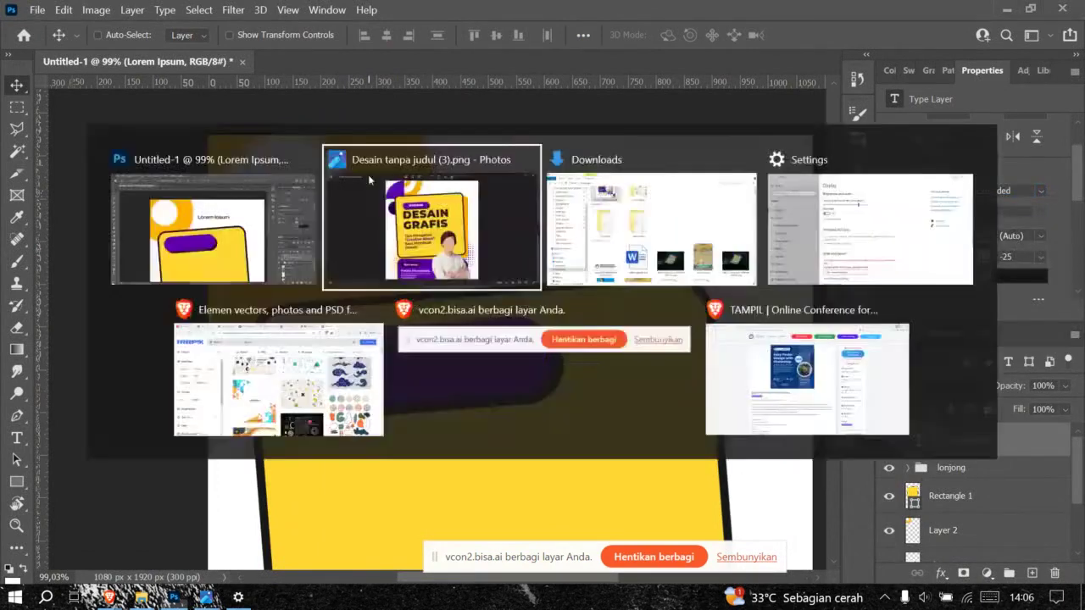
key(alt+Tab)
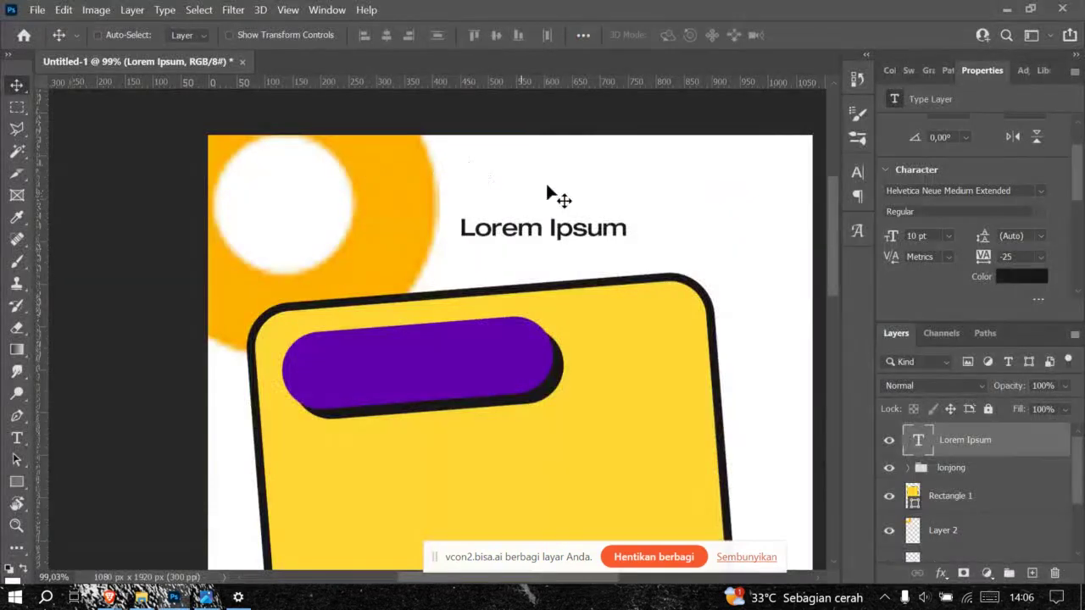
drag(572, 227, 561, 242)
Step: Replace the placeholder text with 'WEBINAR'
double_click(563, 243)
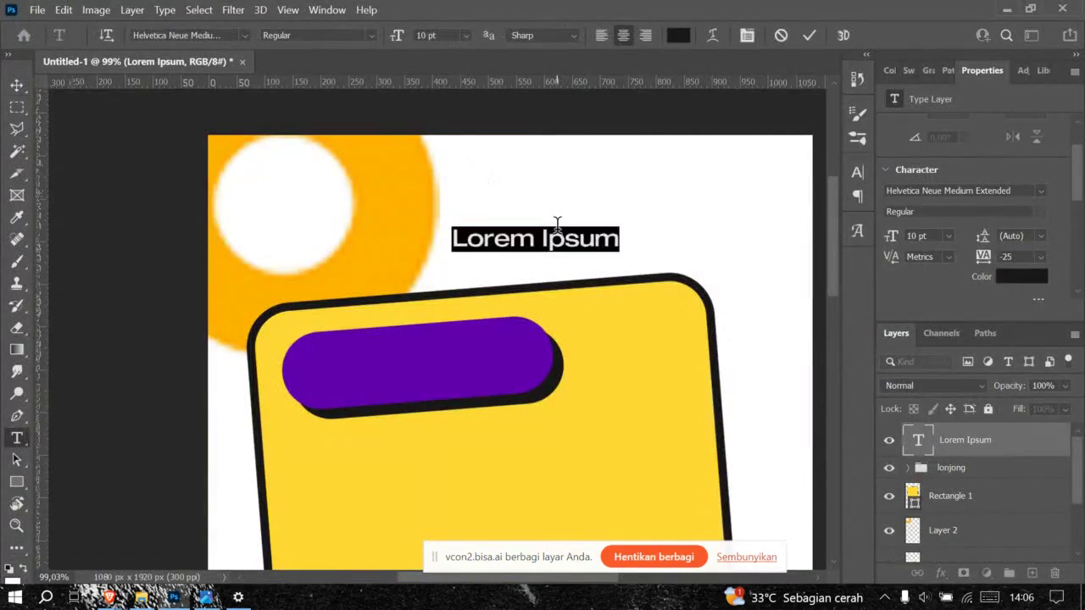
text(WEBINAR)
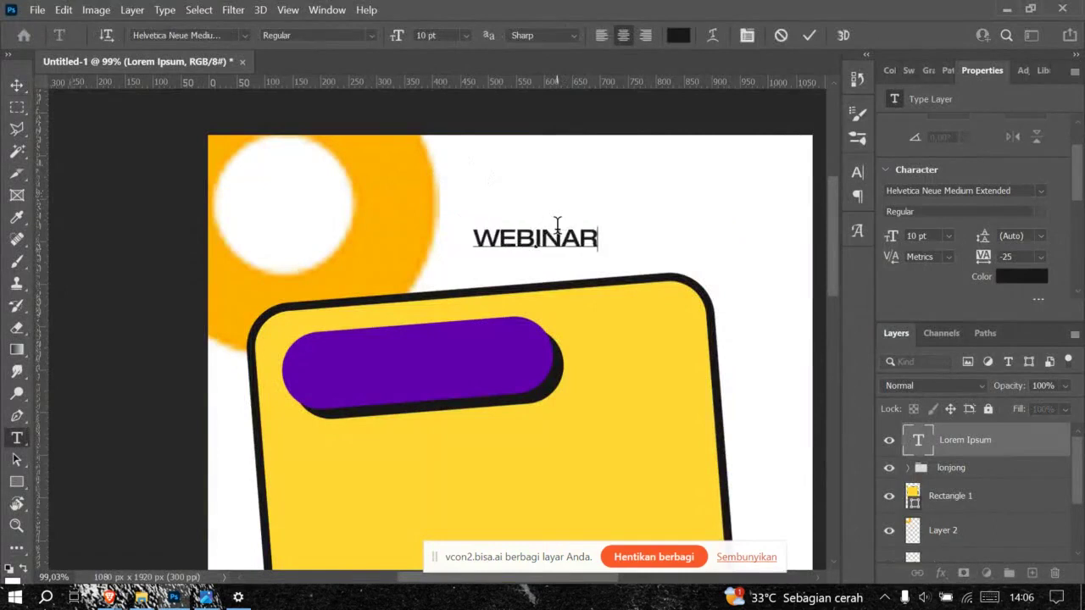
click(805, 36)
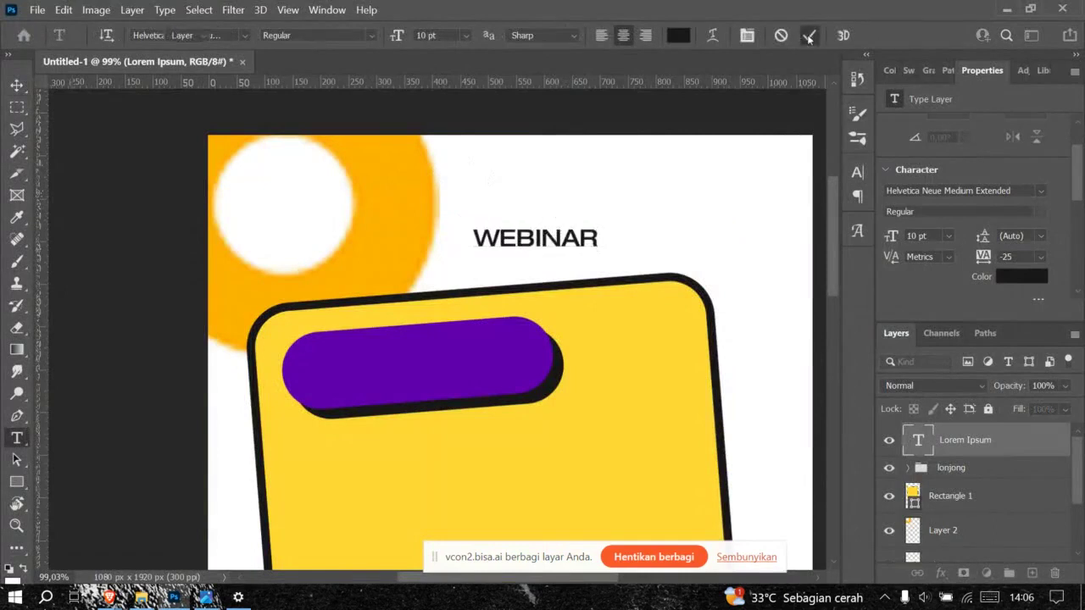
Step: Try Bebas Neue Regular on WEBINAR, then settle on Poppins Bold
click(1036, 192)
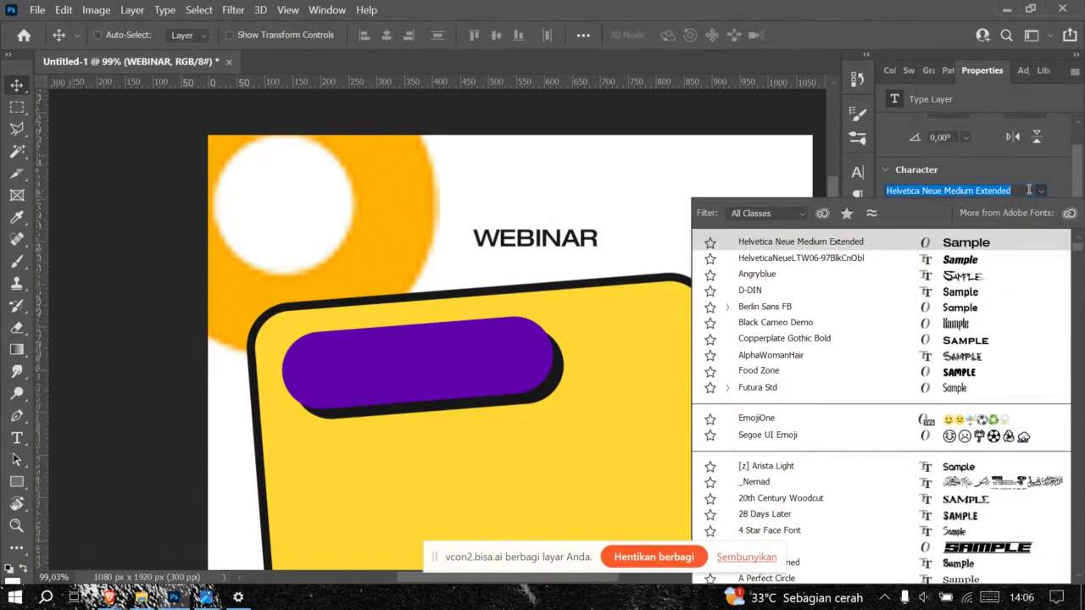
text(bebas)
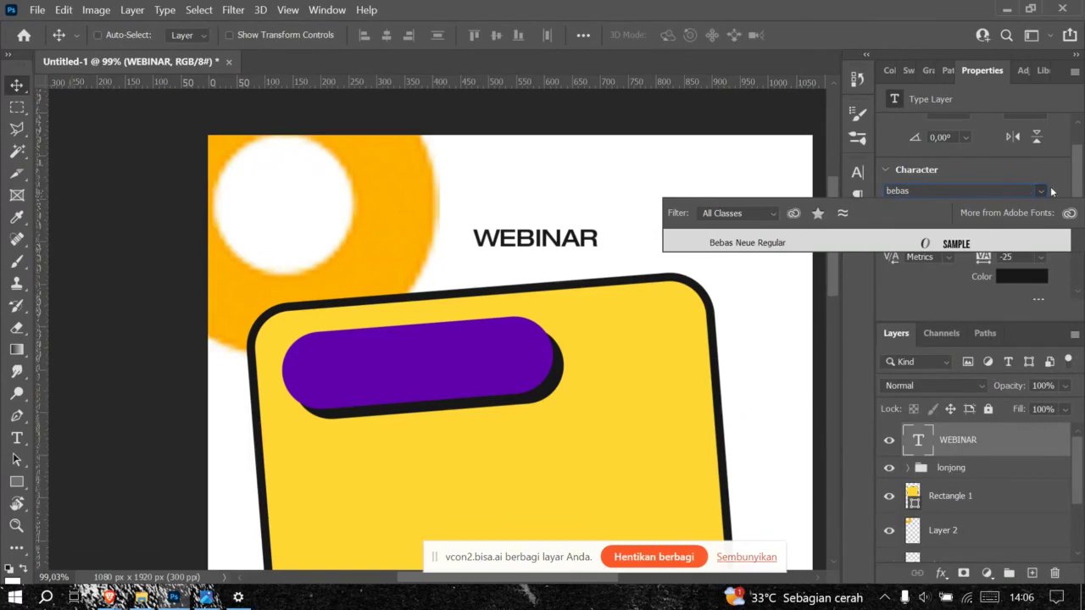
click(1012, 240)
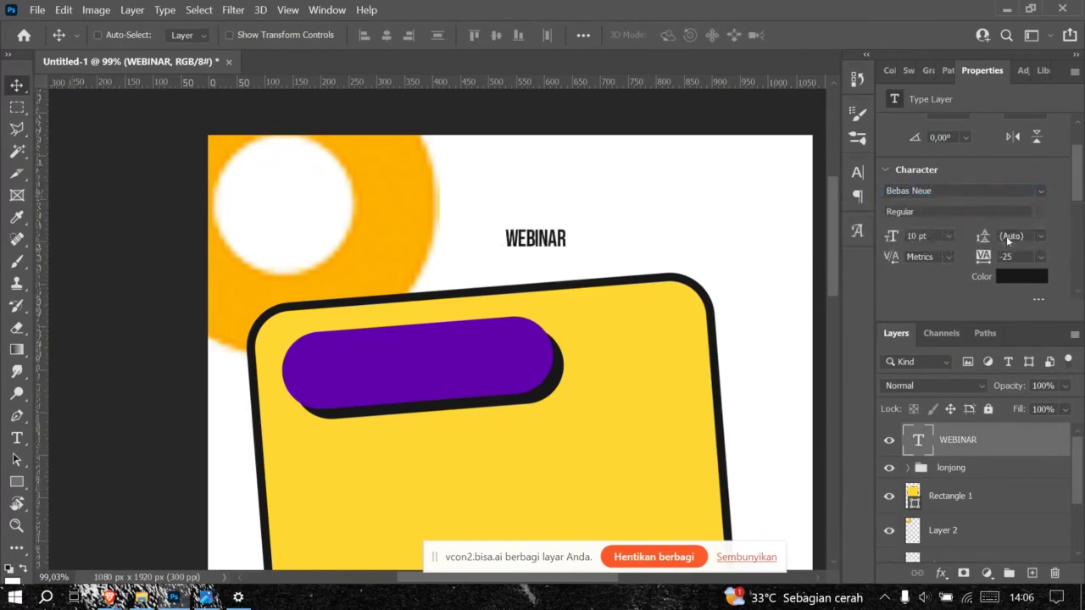
key(alt+Tab)
key(alt+Tab)
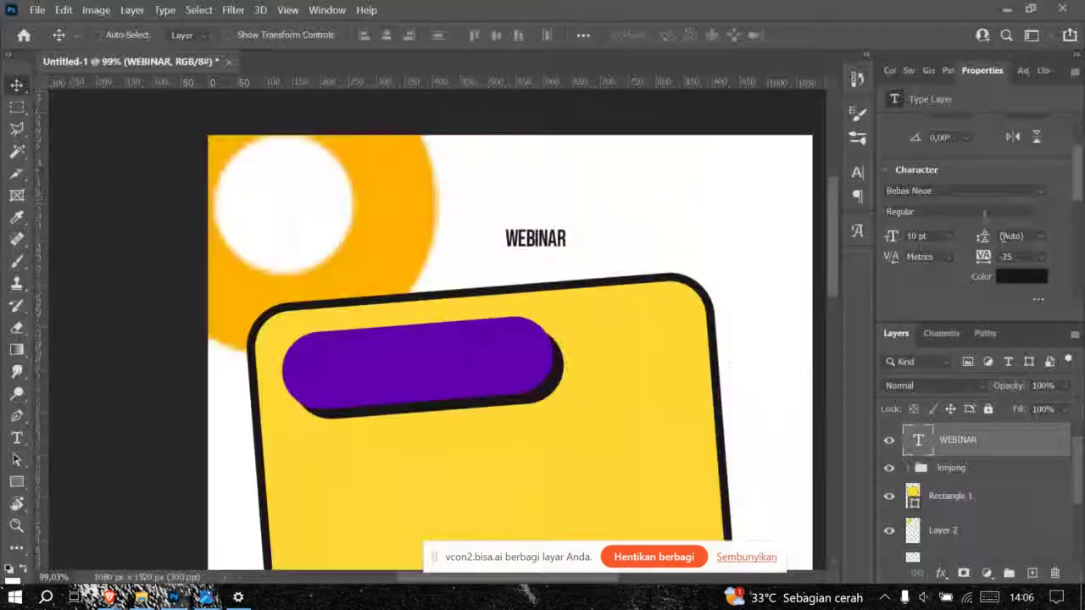
click(999, 191)
text(poppi)
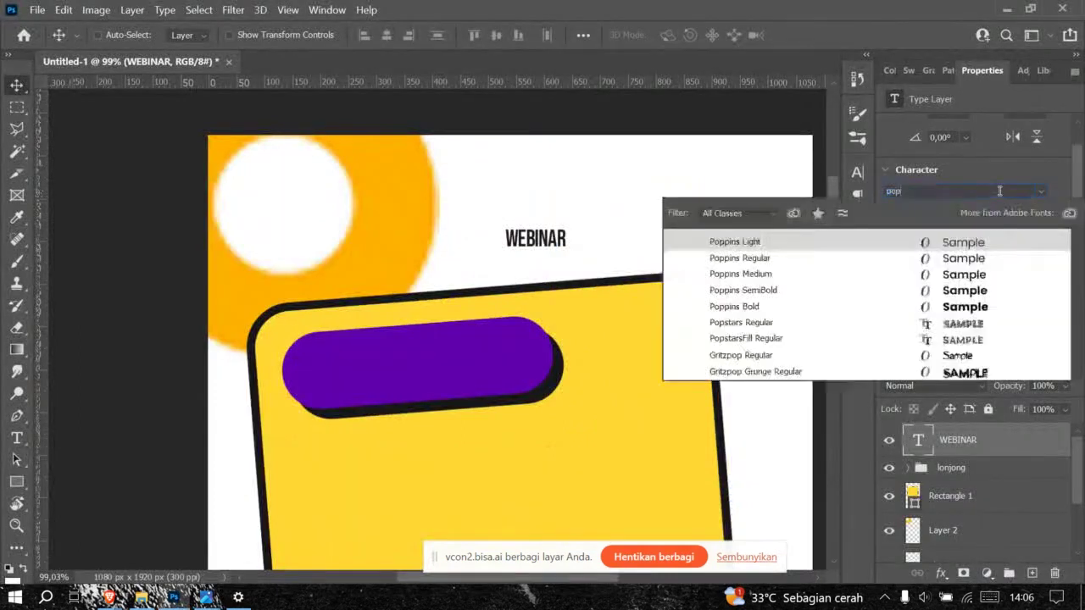
text(ns)
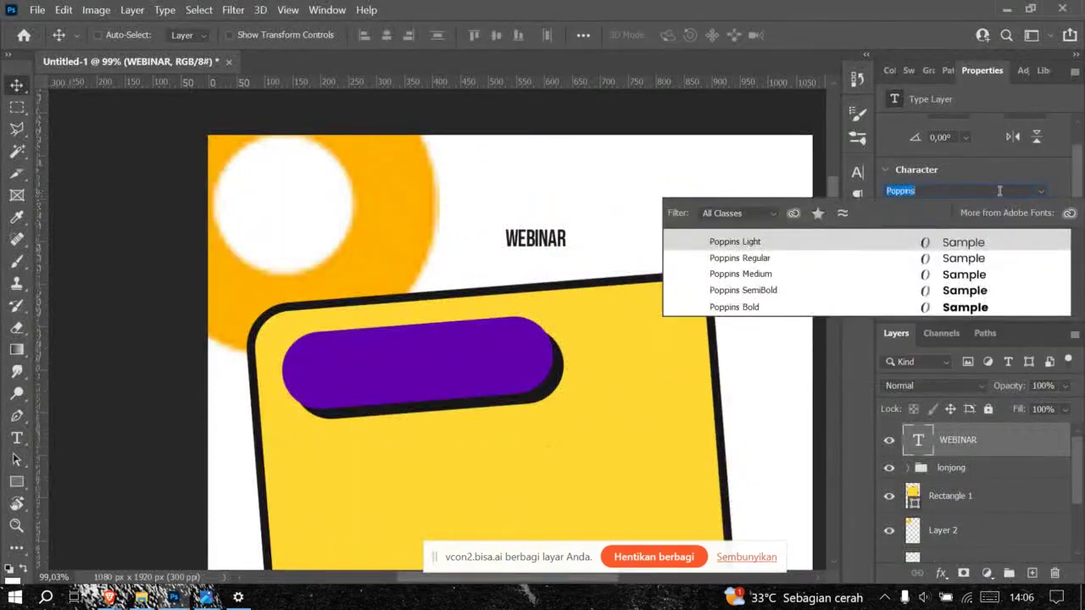
key(Down)
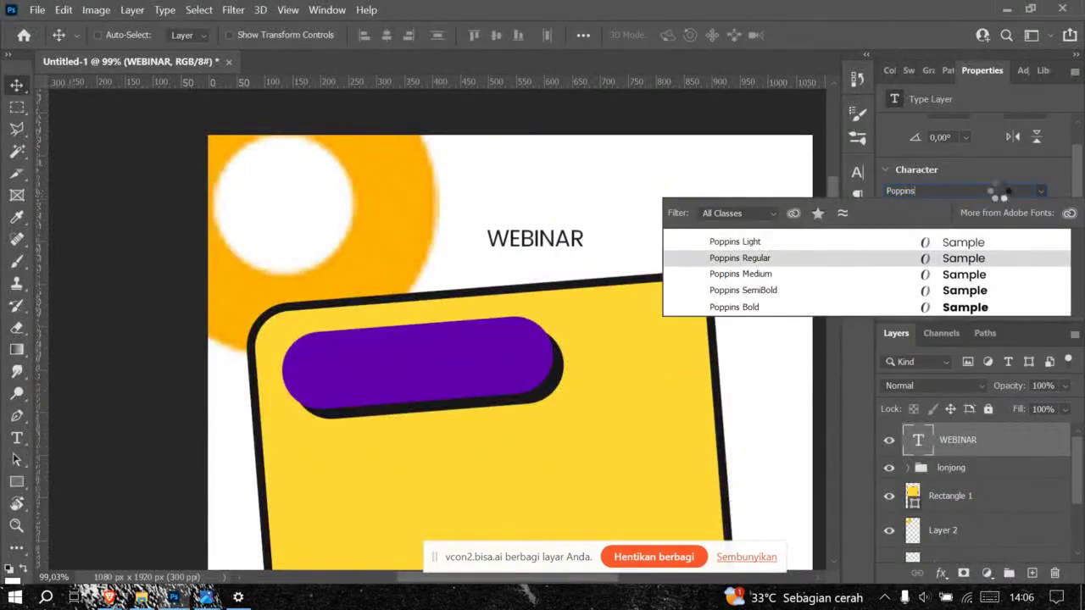
key(Down)
key(Down)
key(Down)
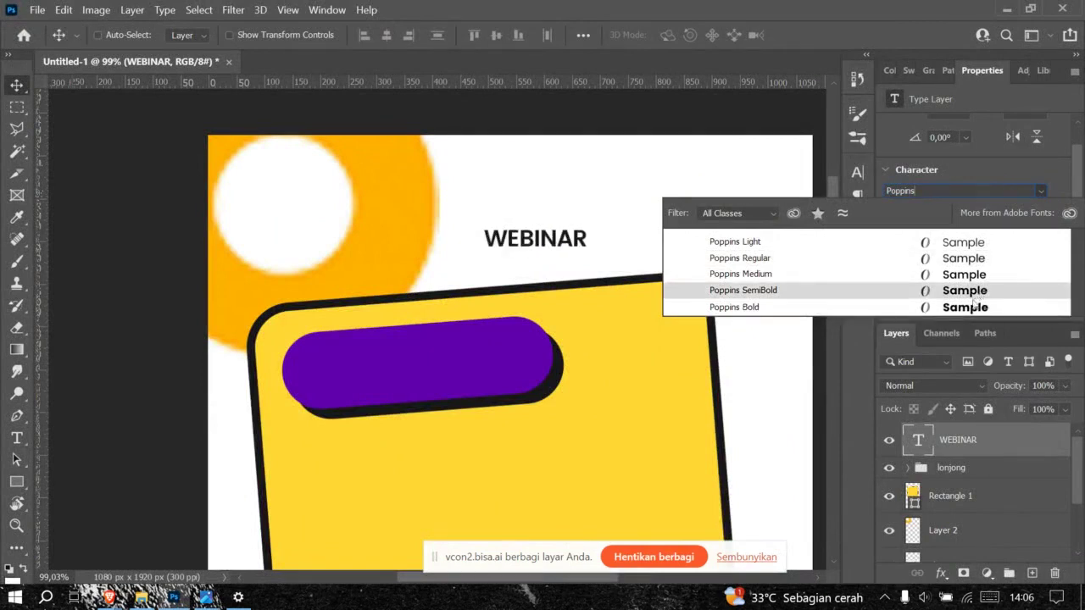
click(971, 308)
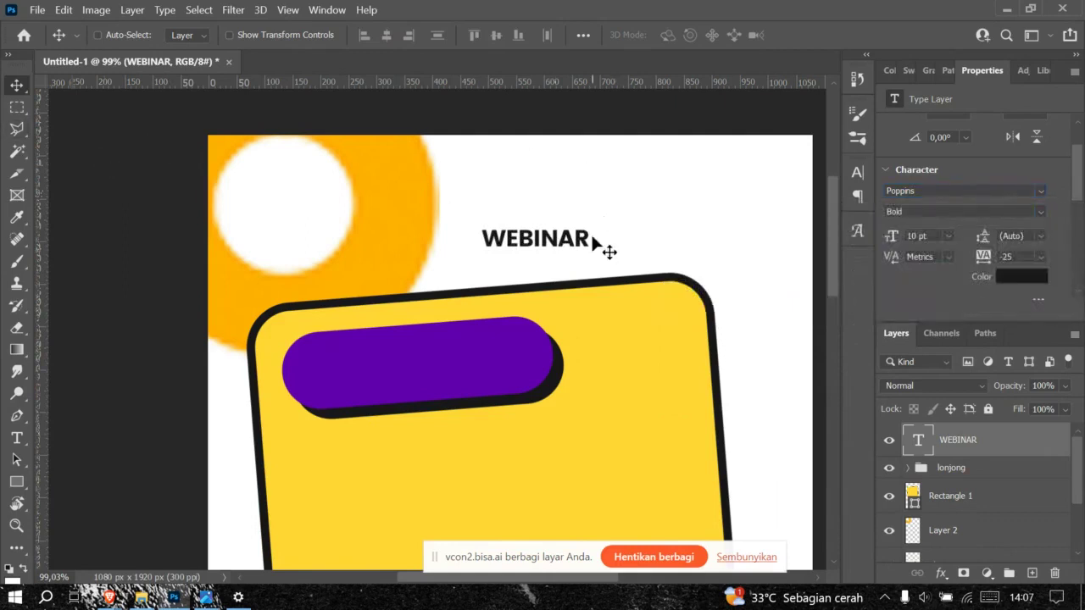
scroll(989, 380, down, 1)
Step: Make the WEBINAR text white (#ffffff) and move it onto the purple pill
scroll(534, 299, up, 2)
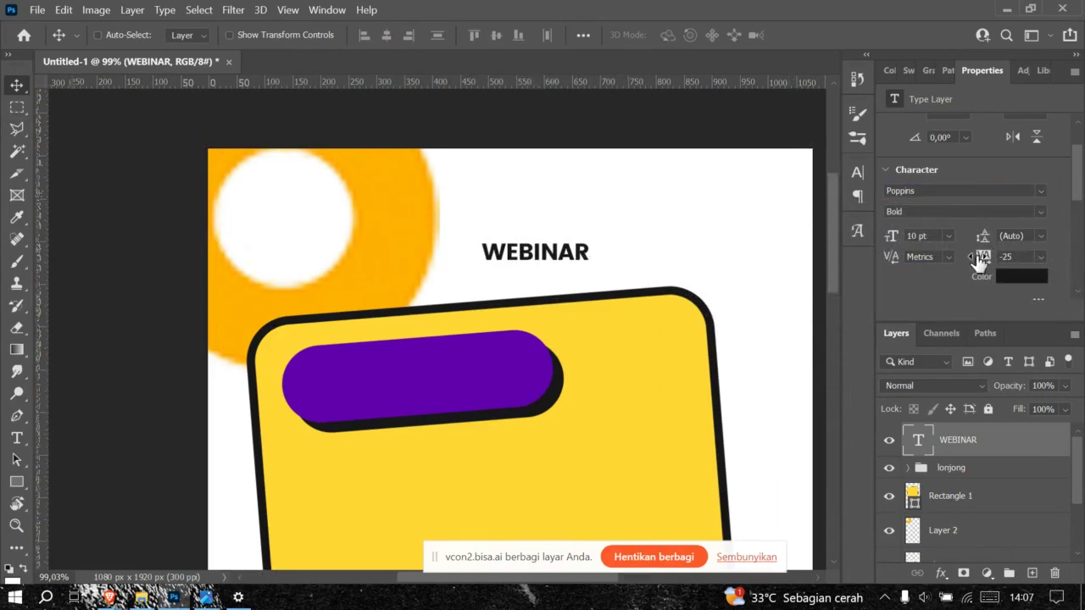
click(1020, 277)
text(ffffff)
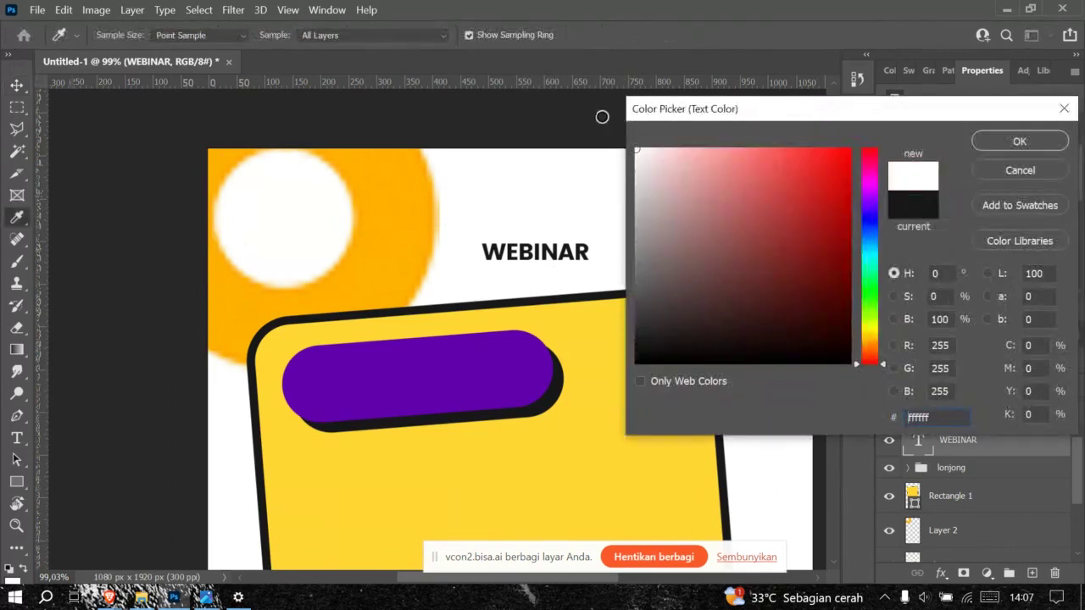
drag(683, 184, 604, 161)
click(1005, 145)
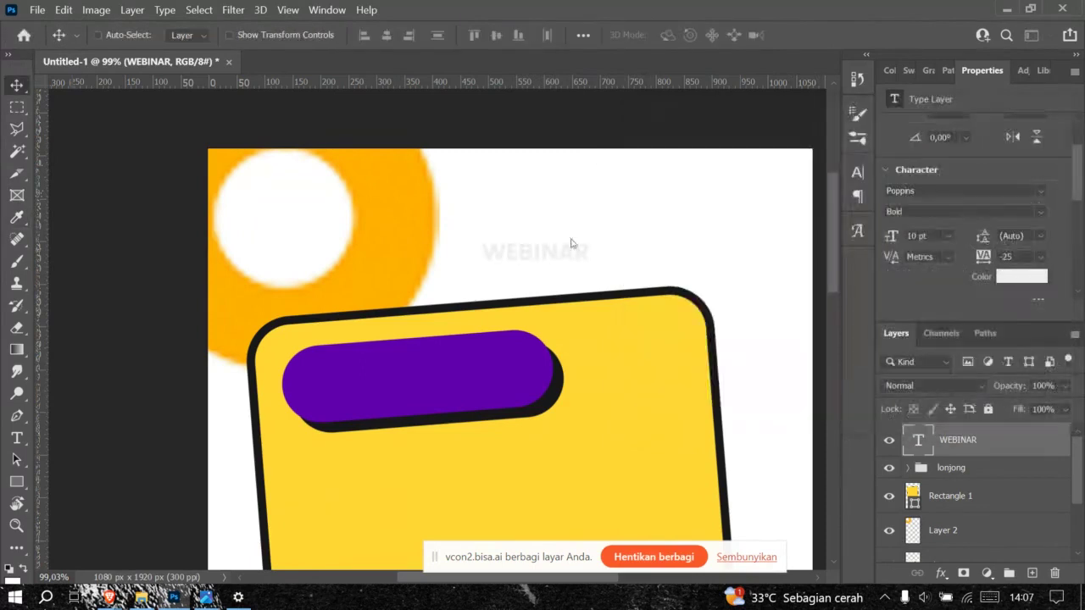
drag(568, 254, 422, 388)
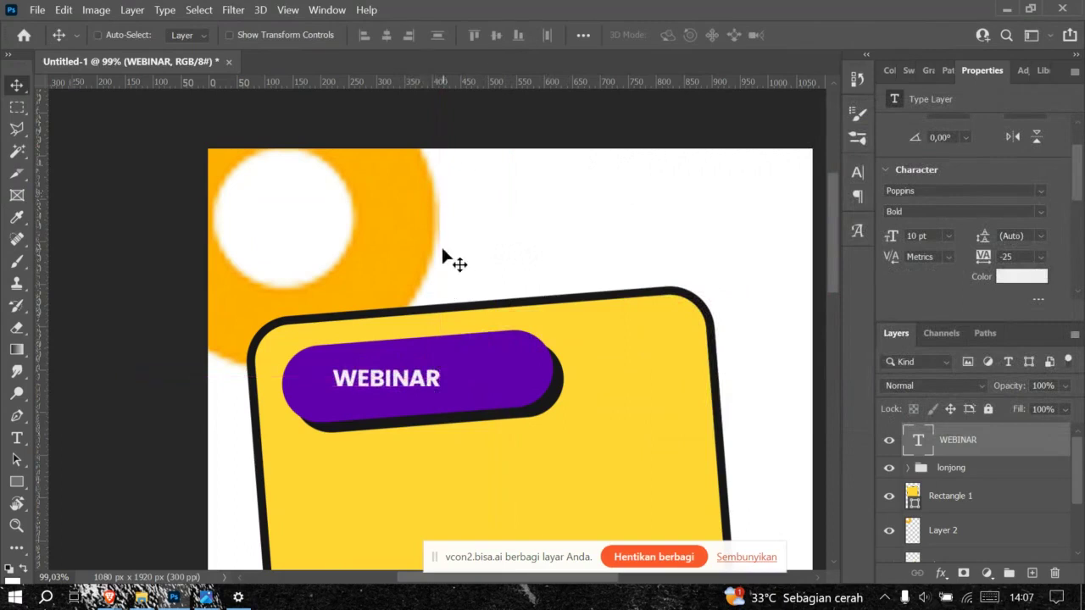
Step: Rotate WEBINAR to -4,50° to match the card's tilt and nudge it into place
key(ctrl+t)
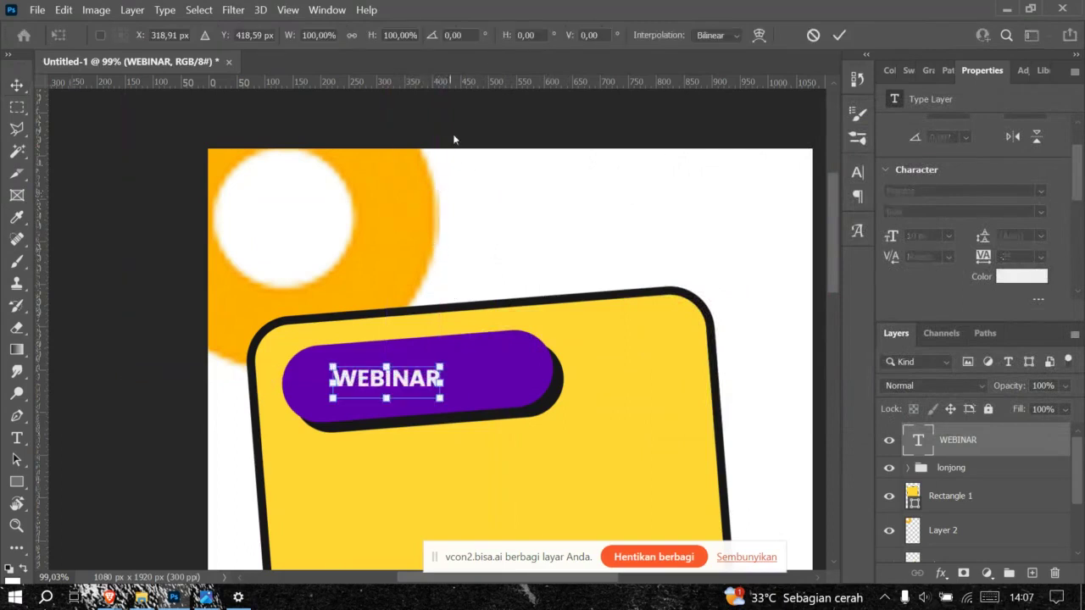
click(462, 33)
text(4,5)
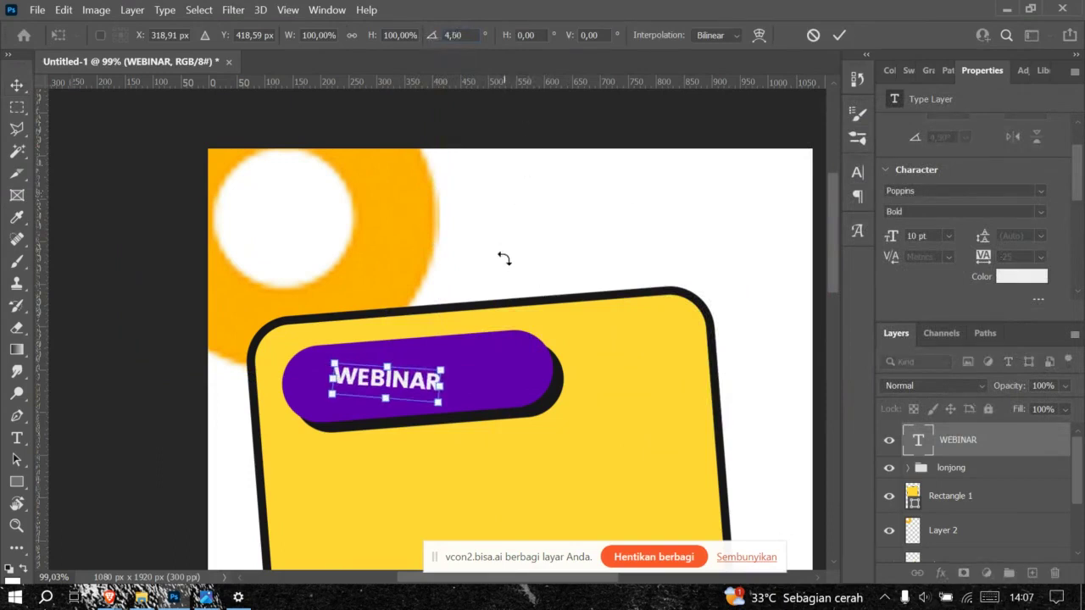
key(ctrl+z)
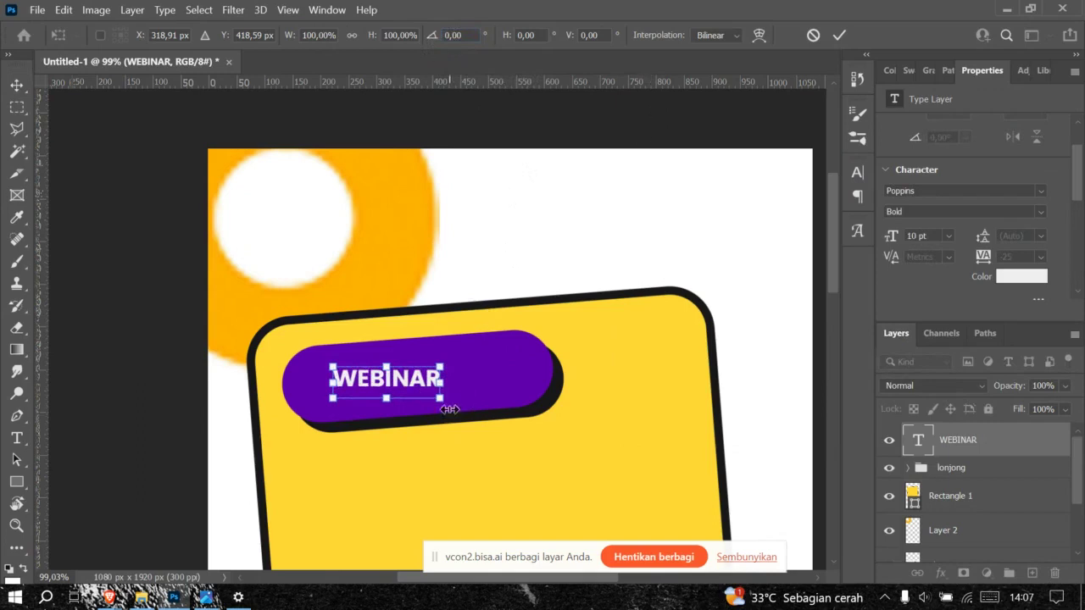
drag(456, 409, 460, 407)
click(430, 38)
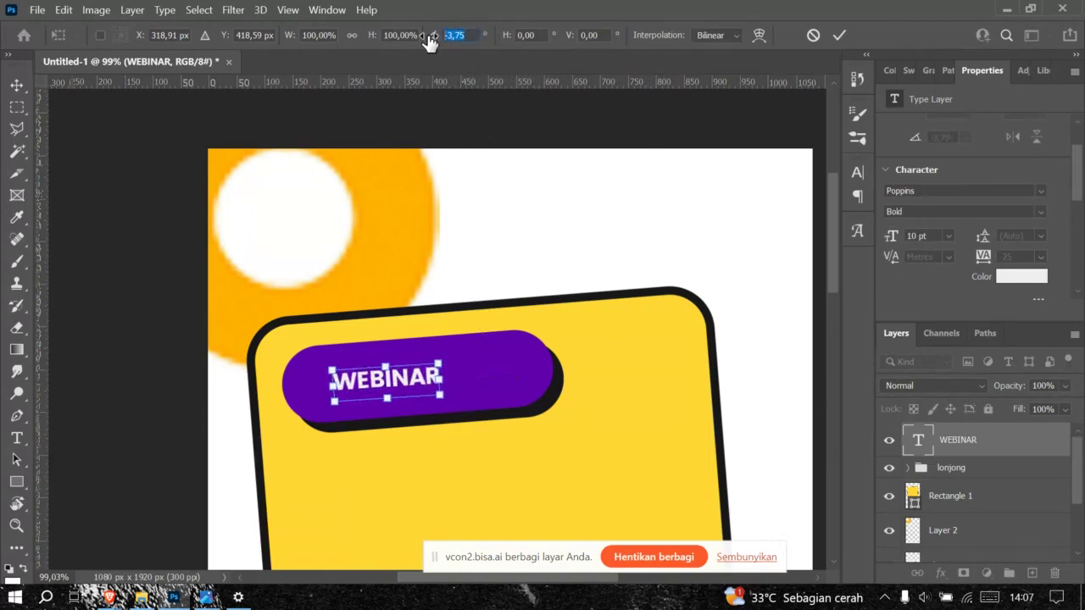
text(-4,50)
click(839, 34)
drag(424, 392, 446, 385)
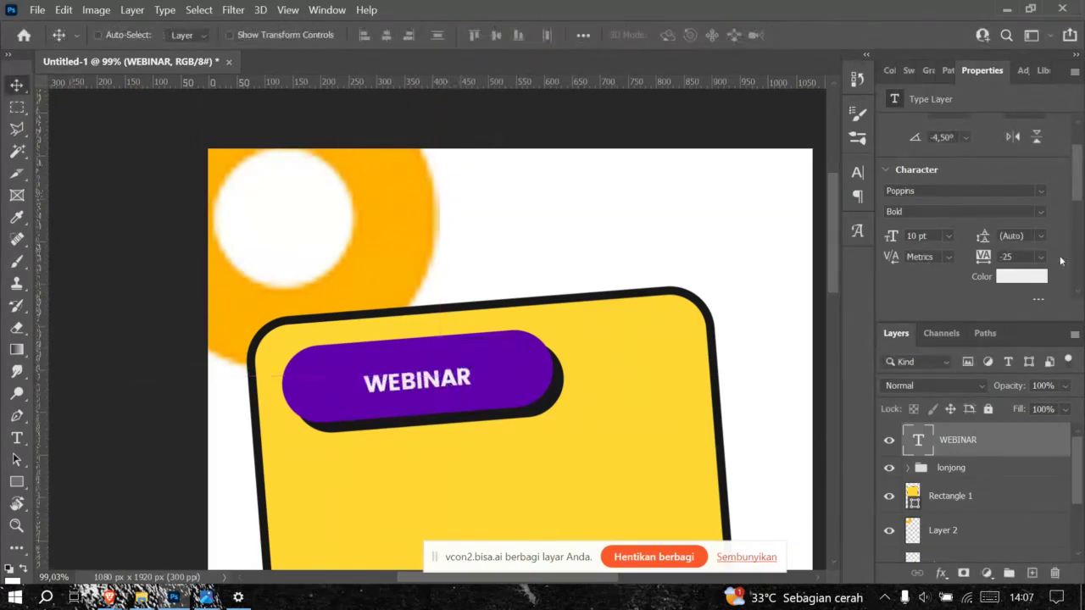
Step: Try 12 pt and 16 pt for WEBINAR, settling on 12 pt after checking the reference
click(947, 238)
click(939, 338)
click(944, 235)
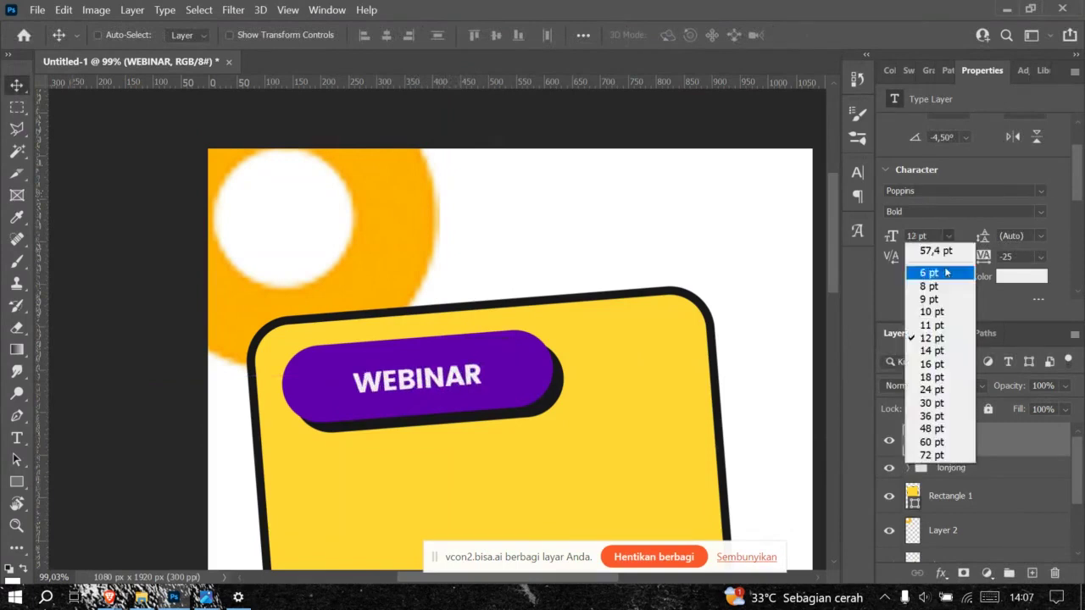
click(948, 365)
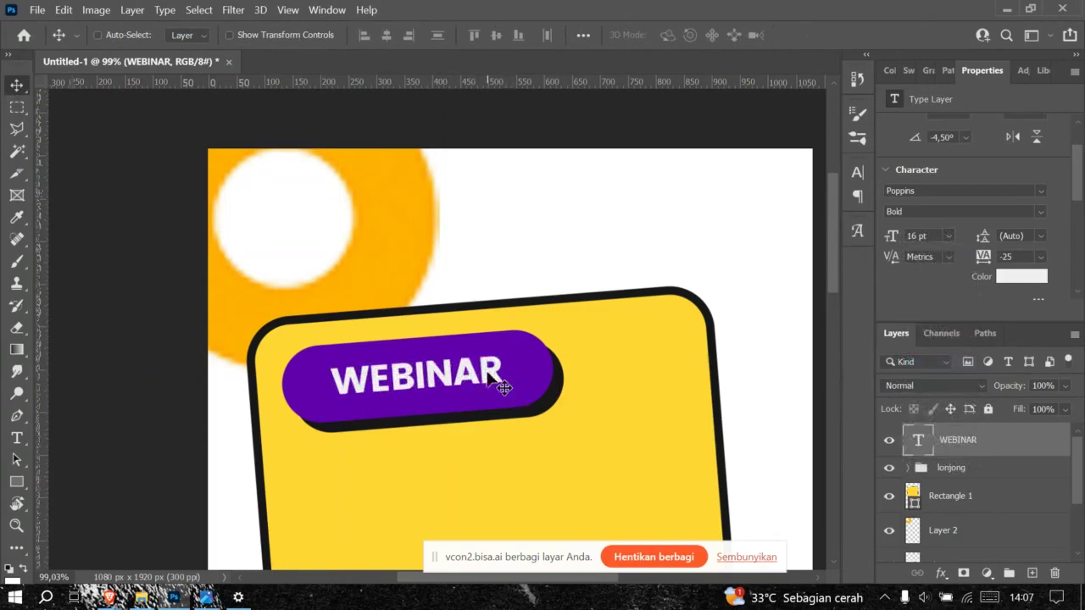
drag(487, 378, 488, 386)
key(alt+Tab)
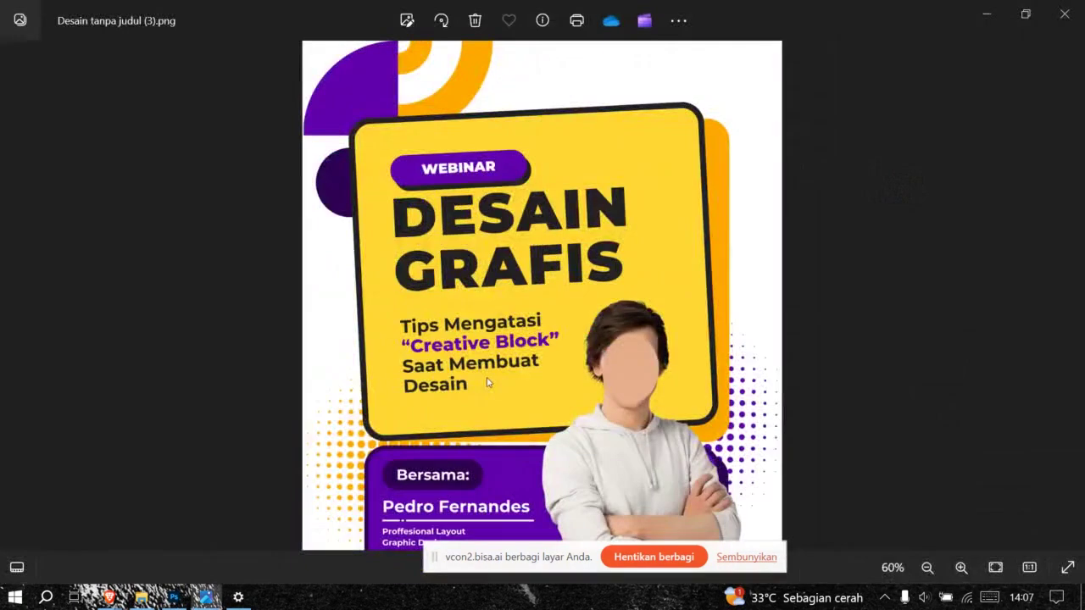
key(alt+Tab)
click(948, 236)
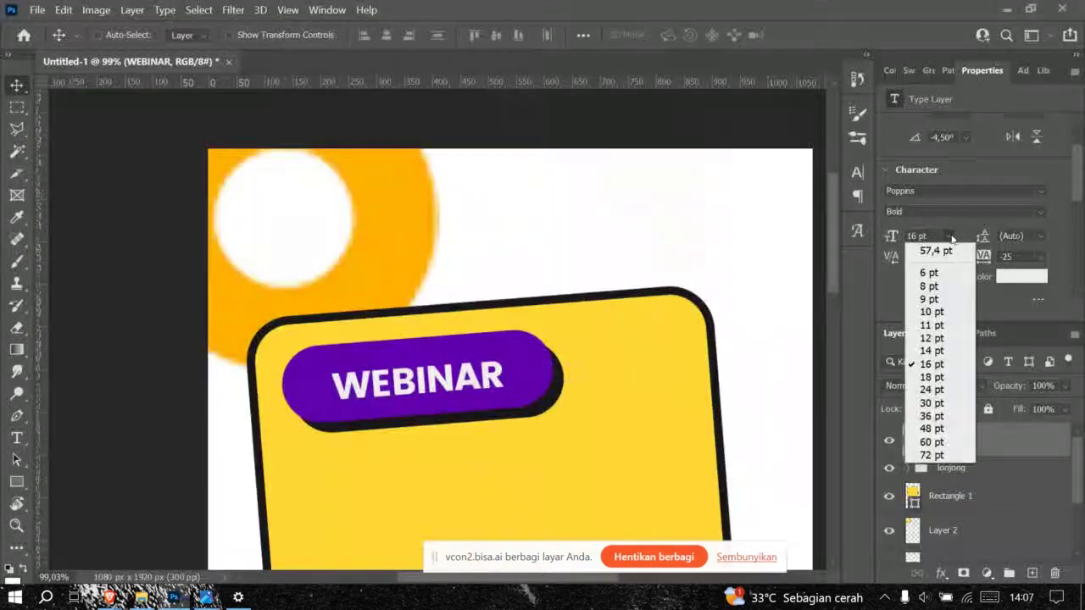
click(937, 335)
Step: Centre WEBINAR on the purple pill with equal 127 px gaps on each side
alt+scroll(465, 344, down, 3)
mouse_move(463, 347)
mouse_down()
mouse_move(464, 366)
mouse_move(456, 364)
mouse_up()
alt+scroll(486, 346, down, 4)
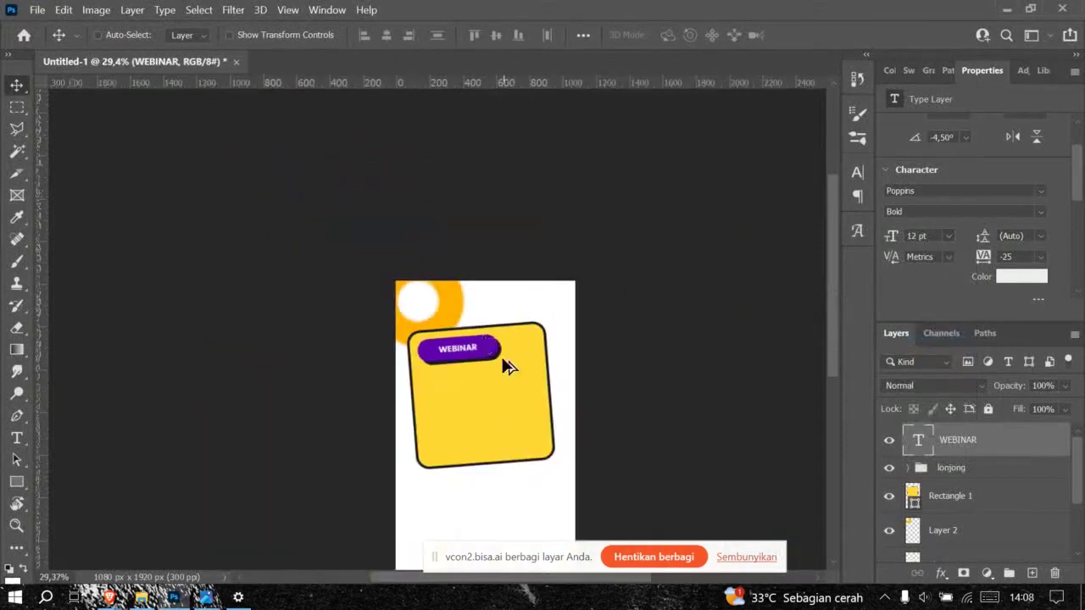
alt+scroll(506, 368, up, 1)
scroll(505, 309, down, 1)
scroll(503, 280, up, 3)
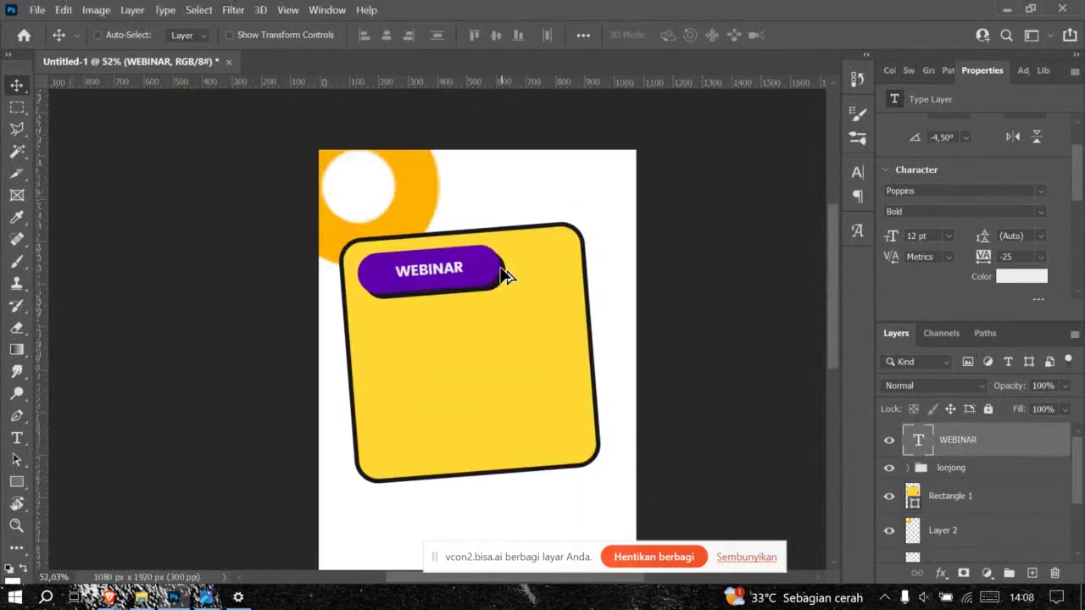
key(alt+Tab)
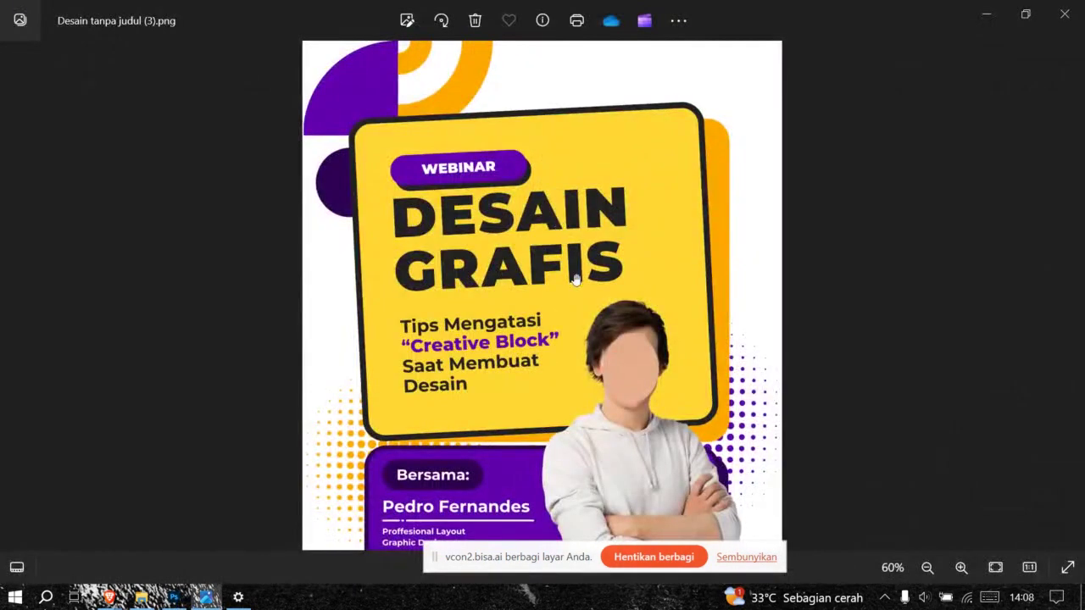
key(alt+Tab)
scroll(426, 296, up, 3)
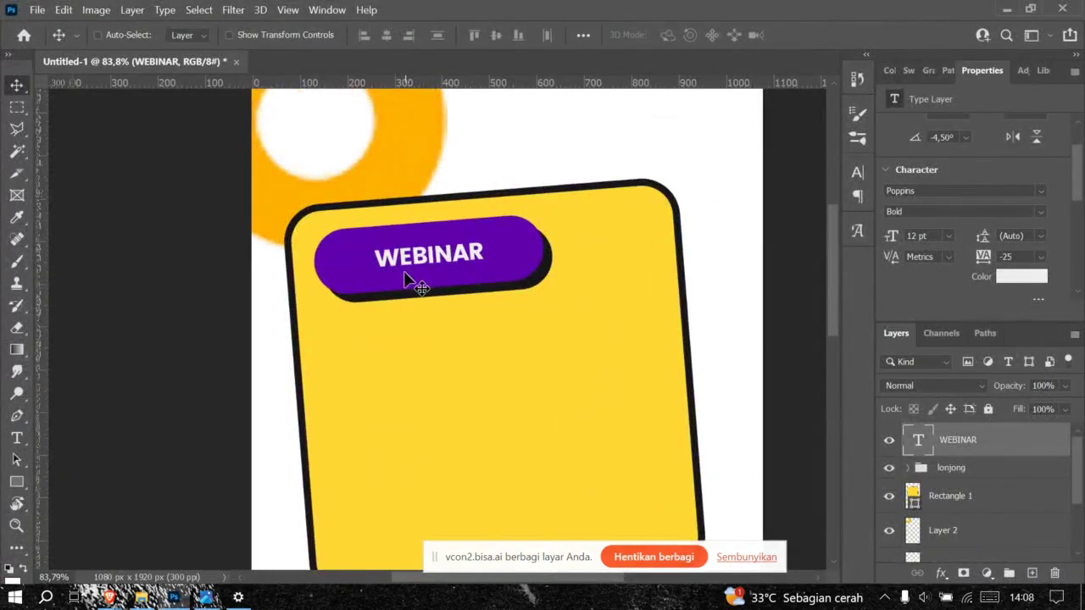
key(ctrl)
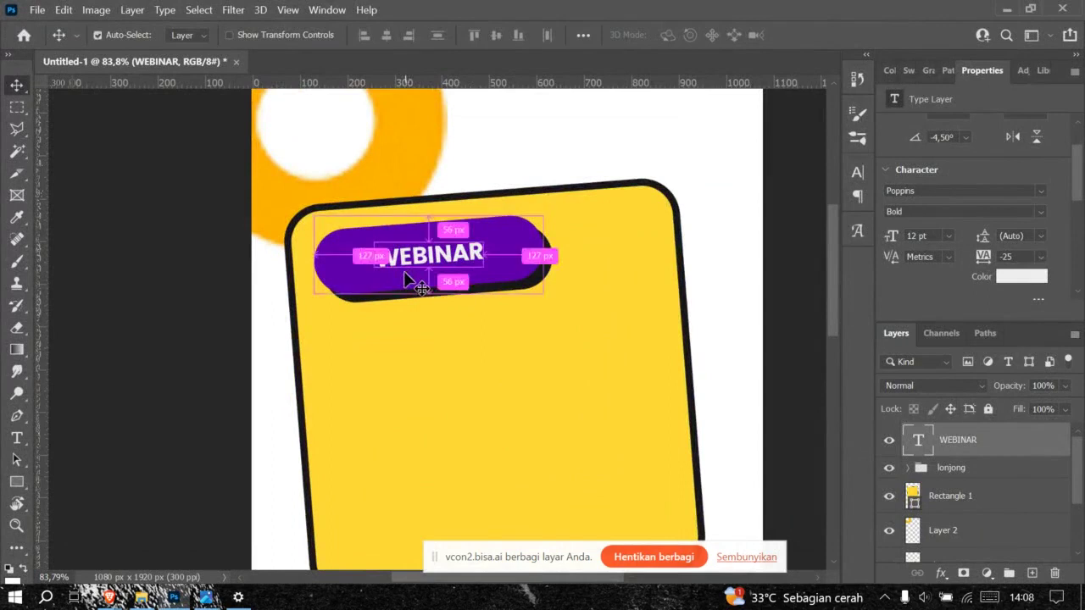
Step: Duplicate WEBINAR below the pill and colour the copy near-black #171717 sampled from the shadow
drag(405, 280, 412, 386)
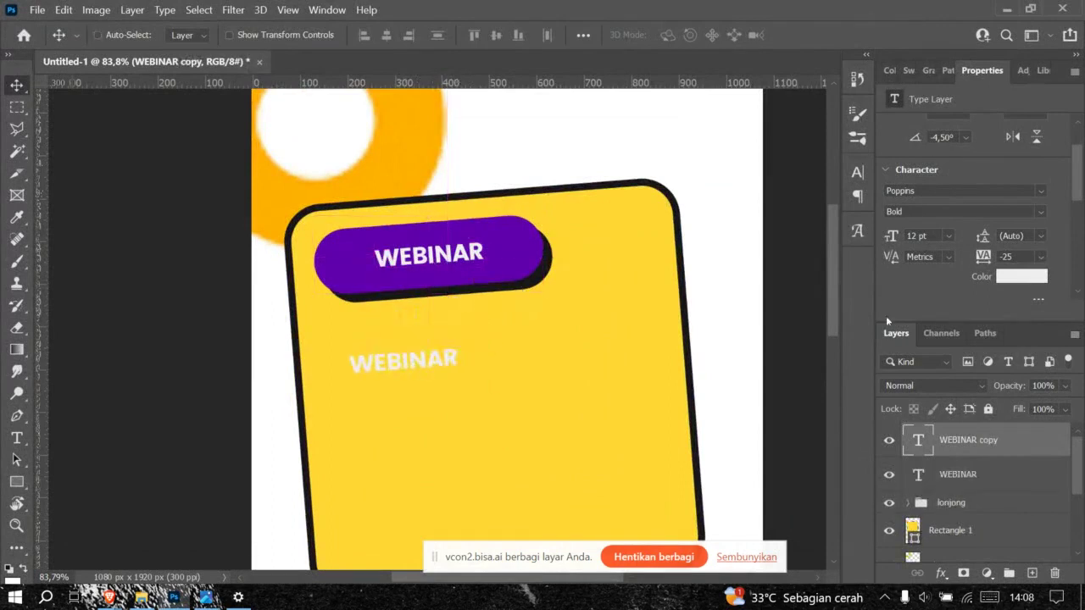
key(alt+Tab)
key(alt+Tab)
click(1024, 279)
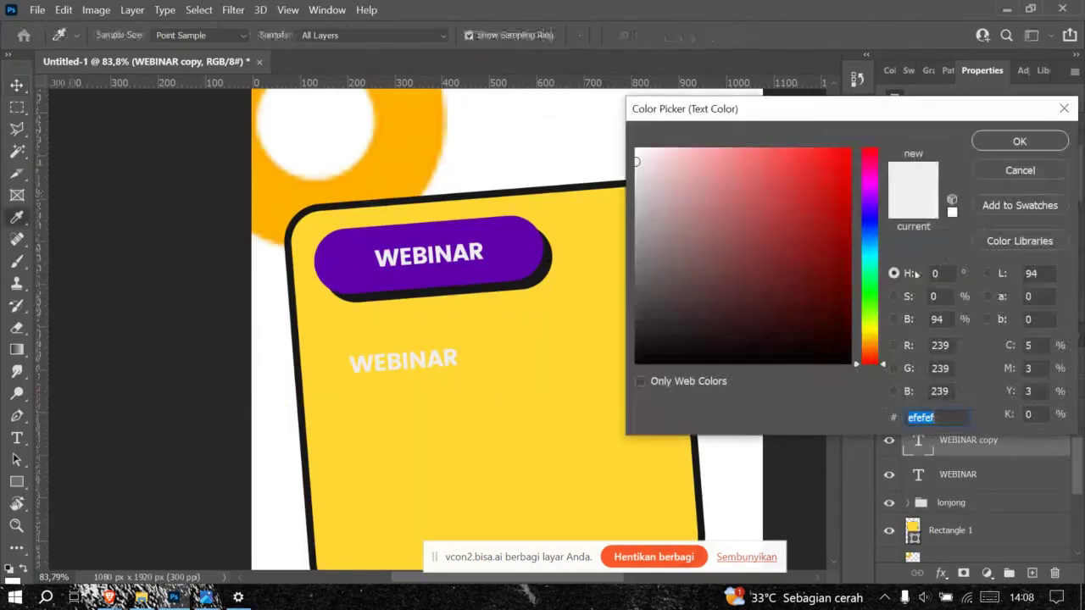
click(525, 287)
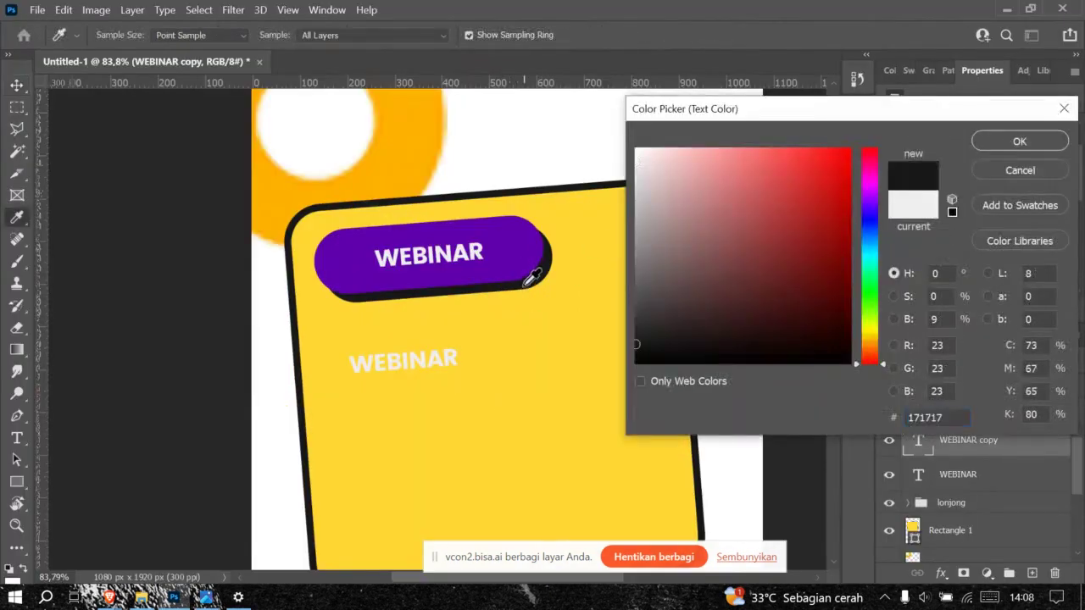
click(1020, 141)
key(alt+Tab)
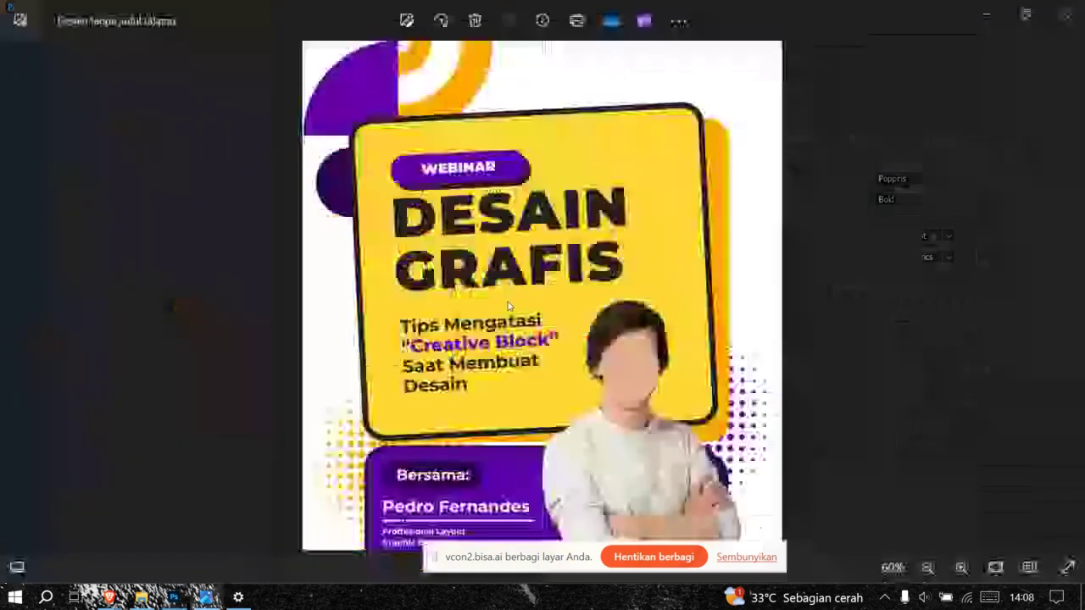
key(alt+Tab)
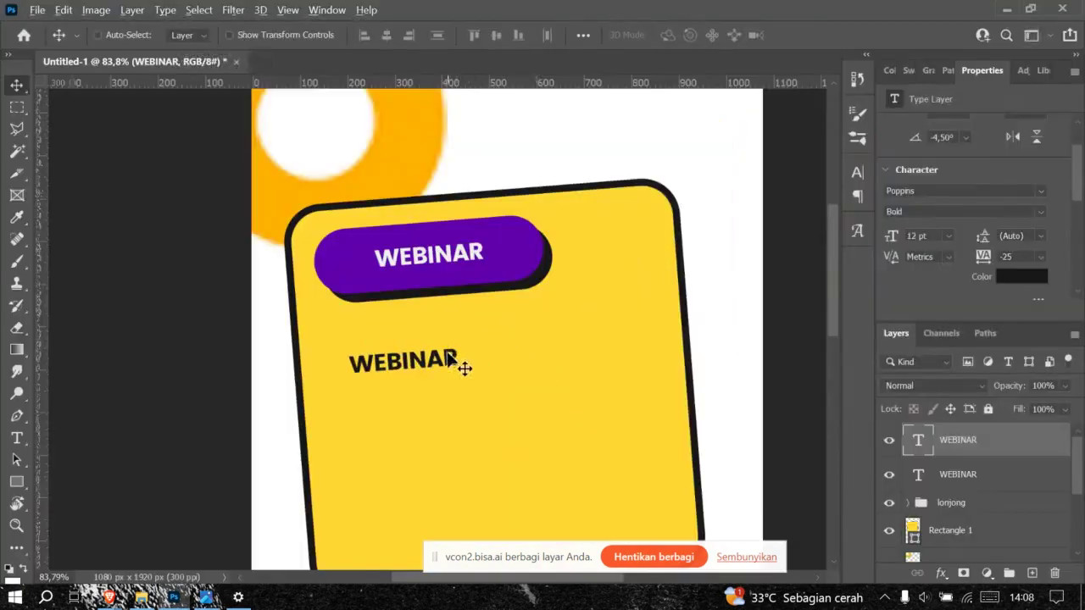
double_click(460, 362)
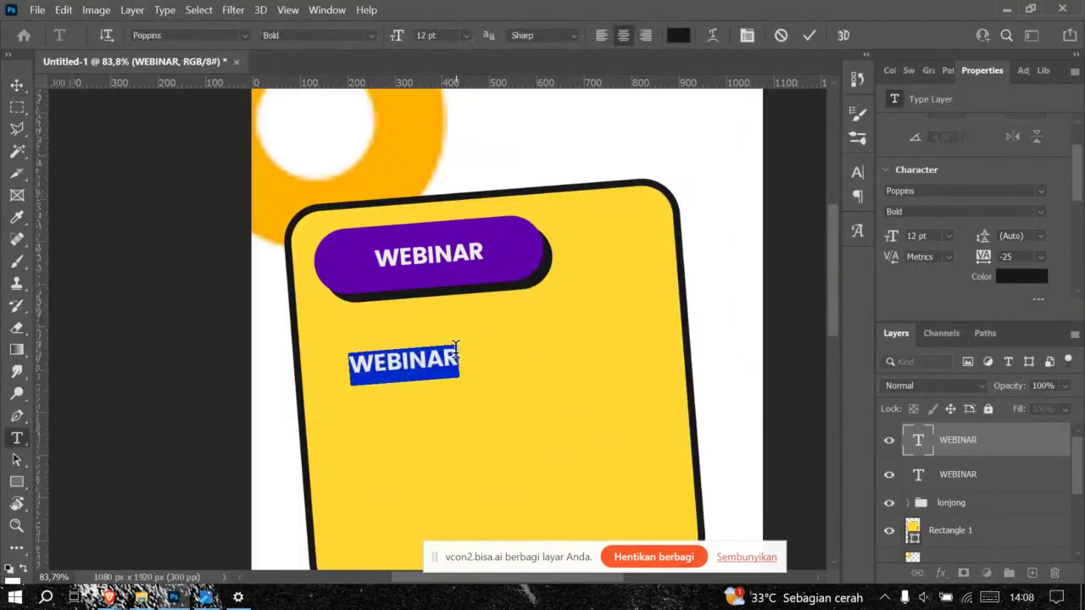
Step: Replace the copied text with 'DESAIN GRAFIS' and commit it
text(DESAIN )
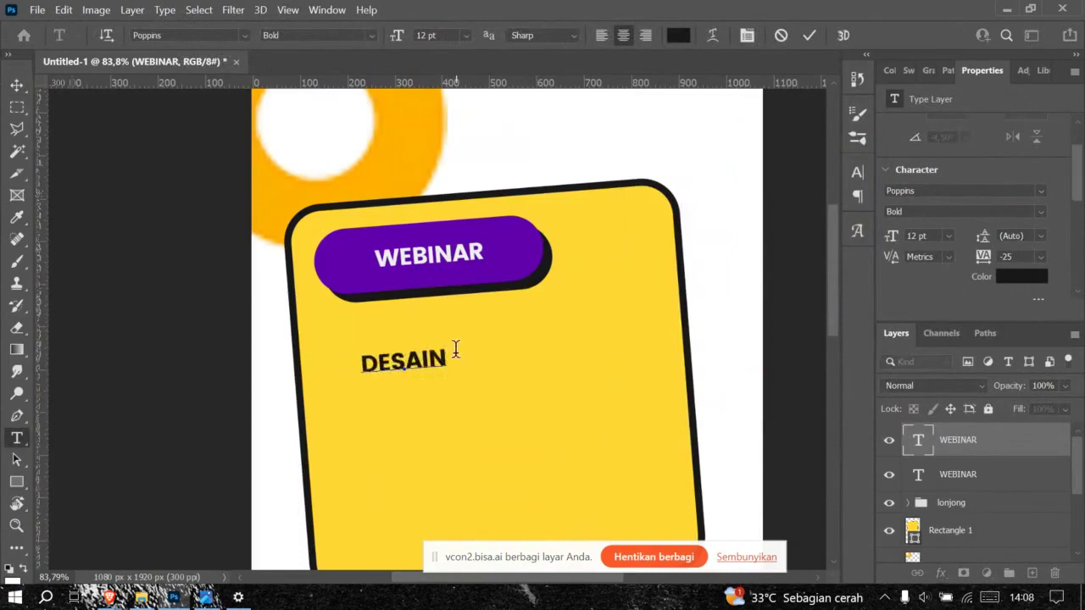
text(GRAFIS)
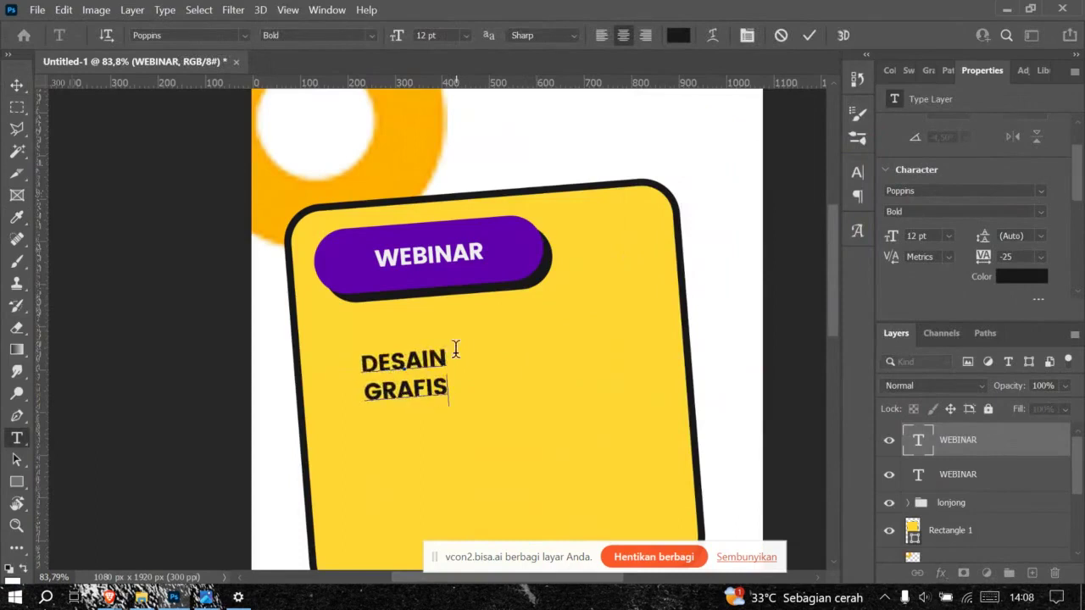
click(810, 35)
key(v)
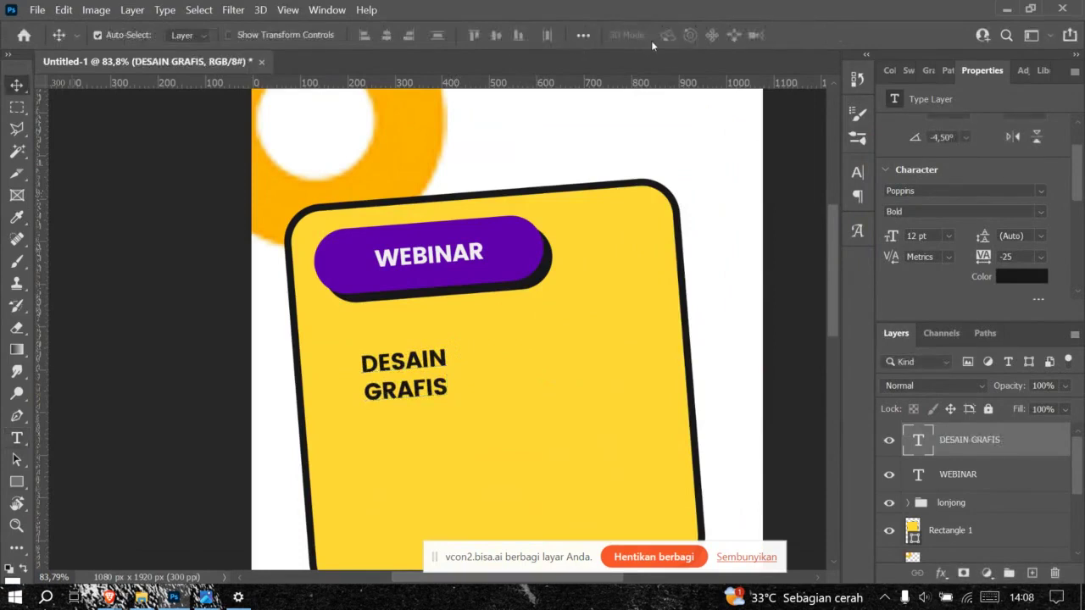
Step: Left-align the DESAIN GRAFIS lines and move them up-left on the card, checking the reference
double_click(436, 385)
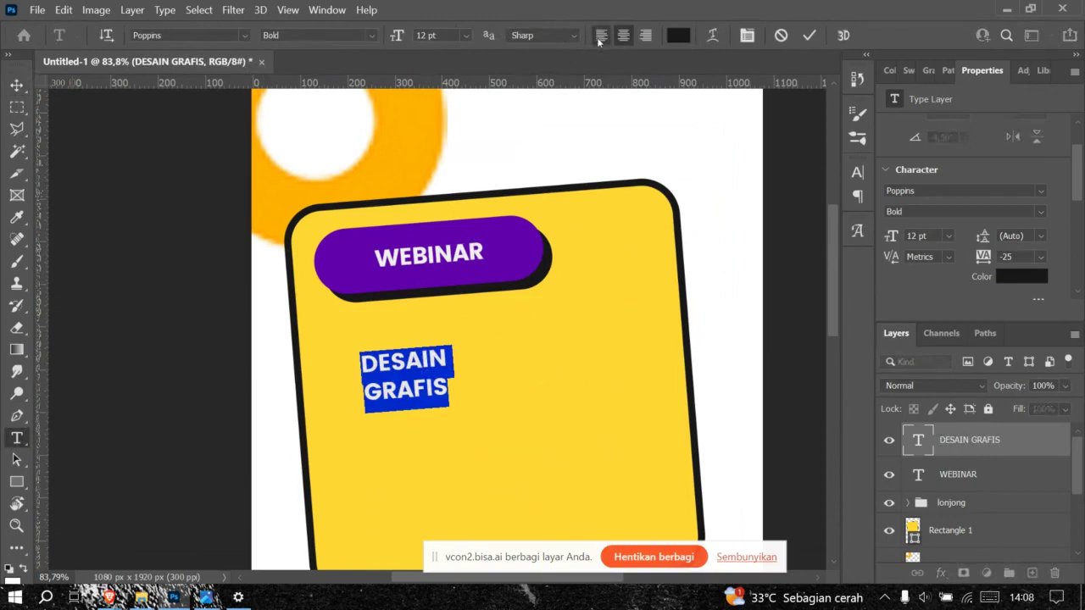
click(599, 41)
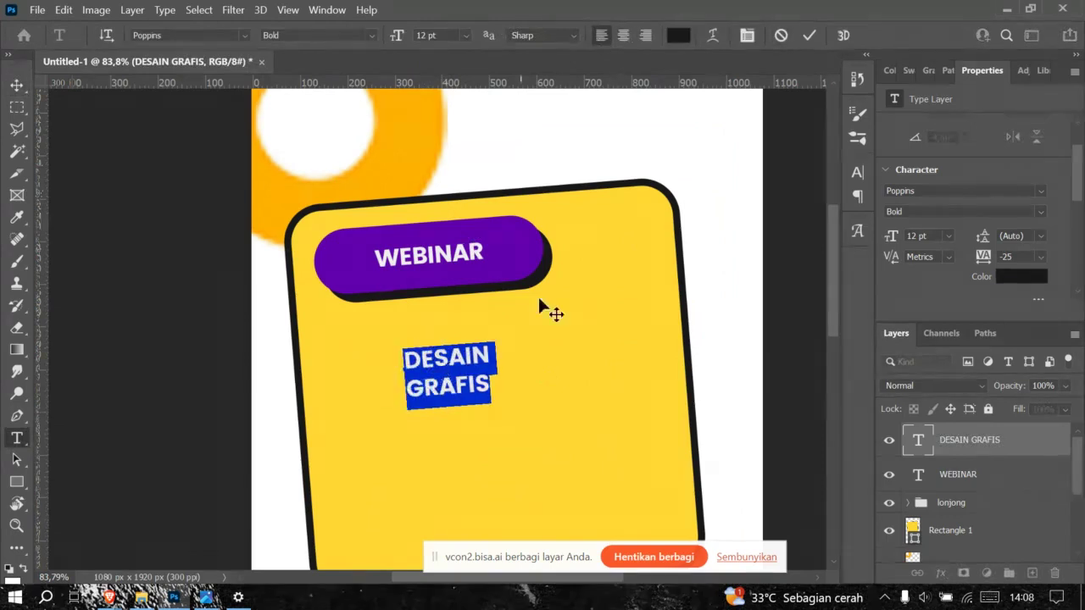
click(810, 35)
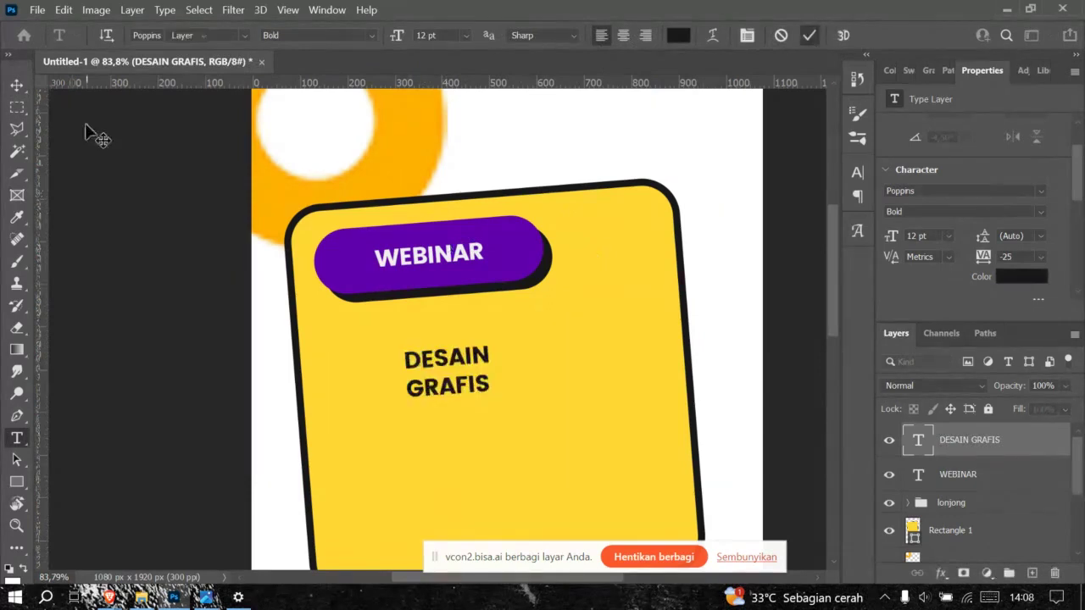
key(v)
drag(455, 360, 360, 343)
key(alt+Tab)
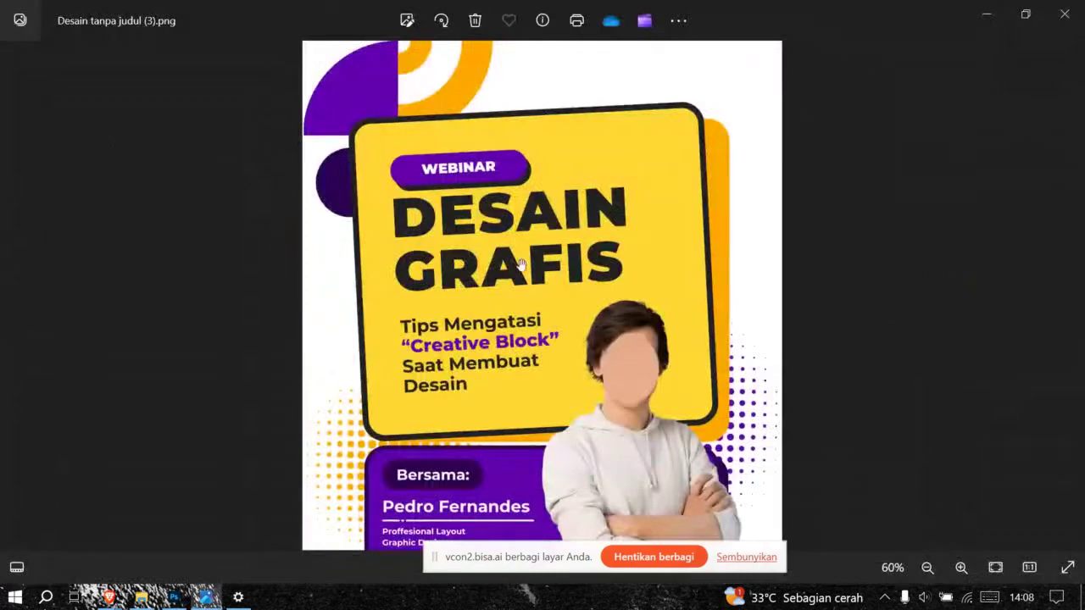
key(alt+Tab)
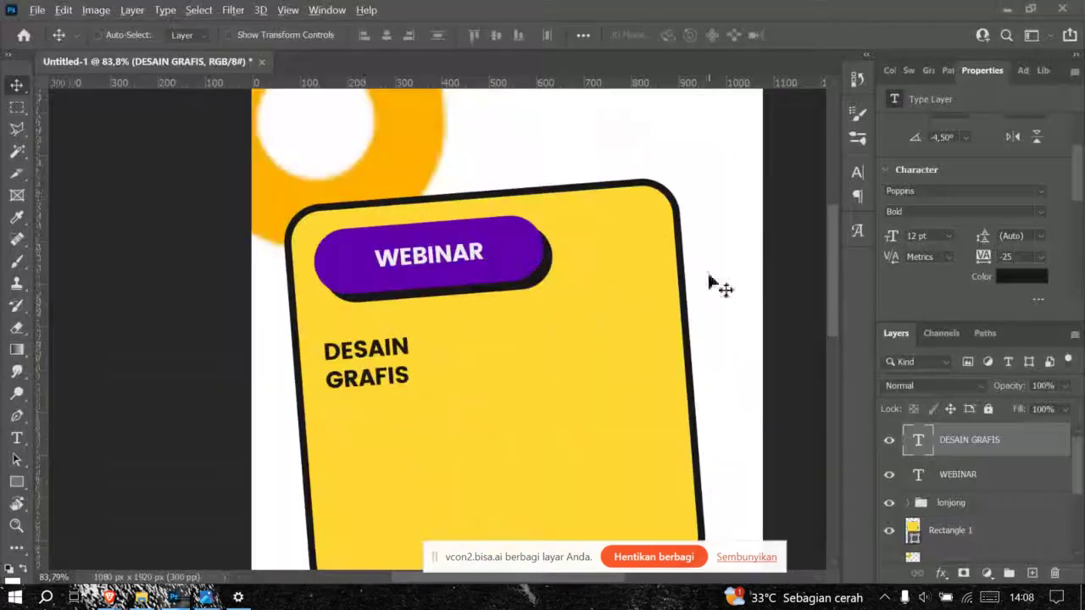
Step: Resize the DESAIN GRAFIS title to 36 pt after trying 24 and 48 pt, nudging it upward
click(949, 236)
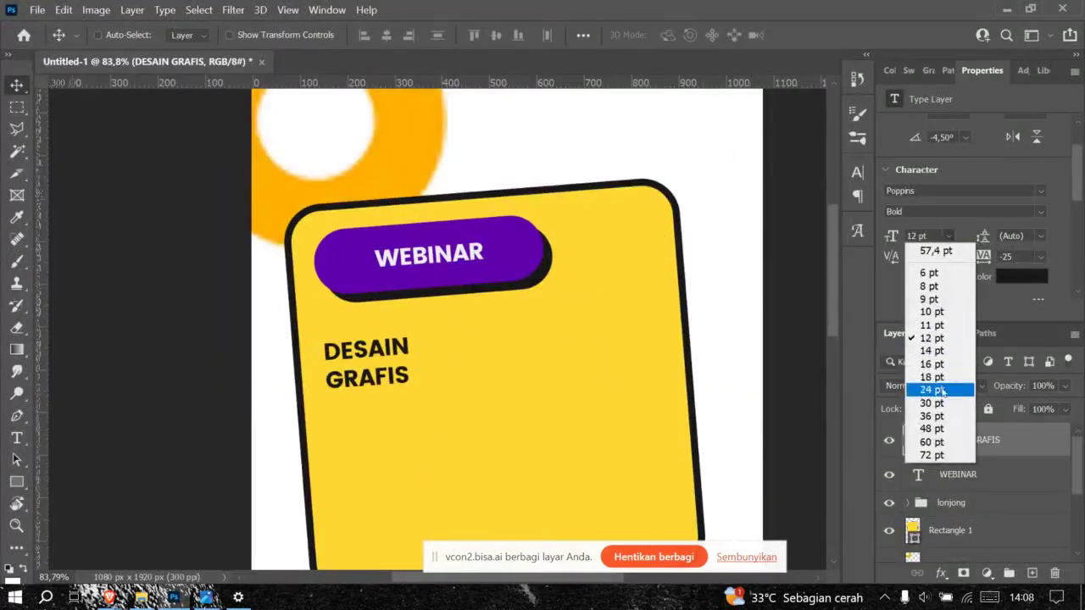
click(939, 389)
click(948, 237)
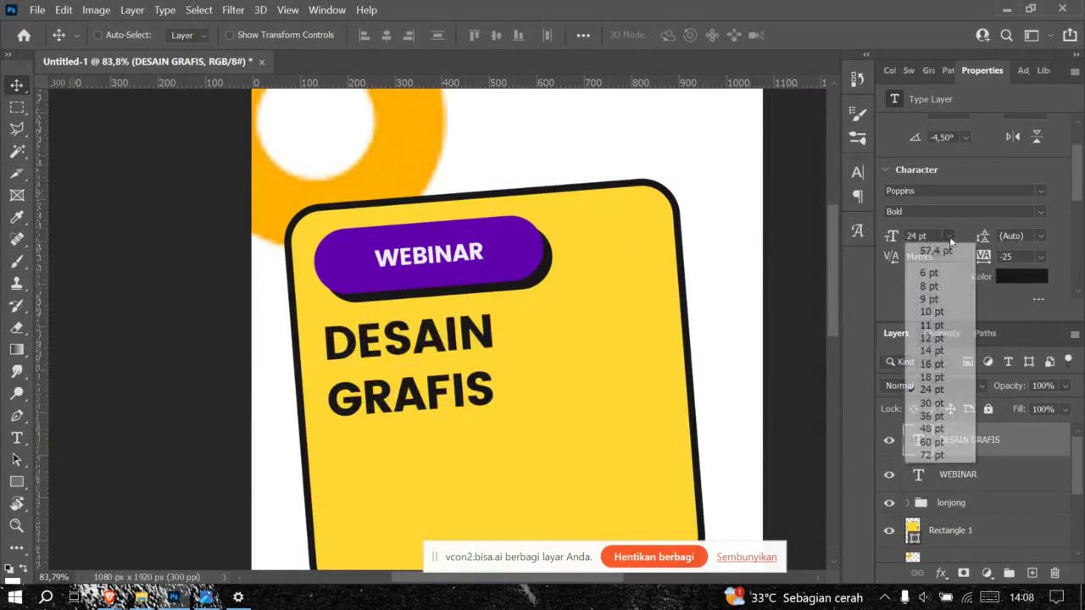
click(939, 430)
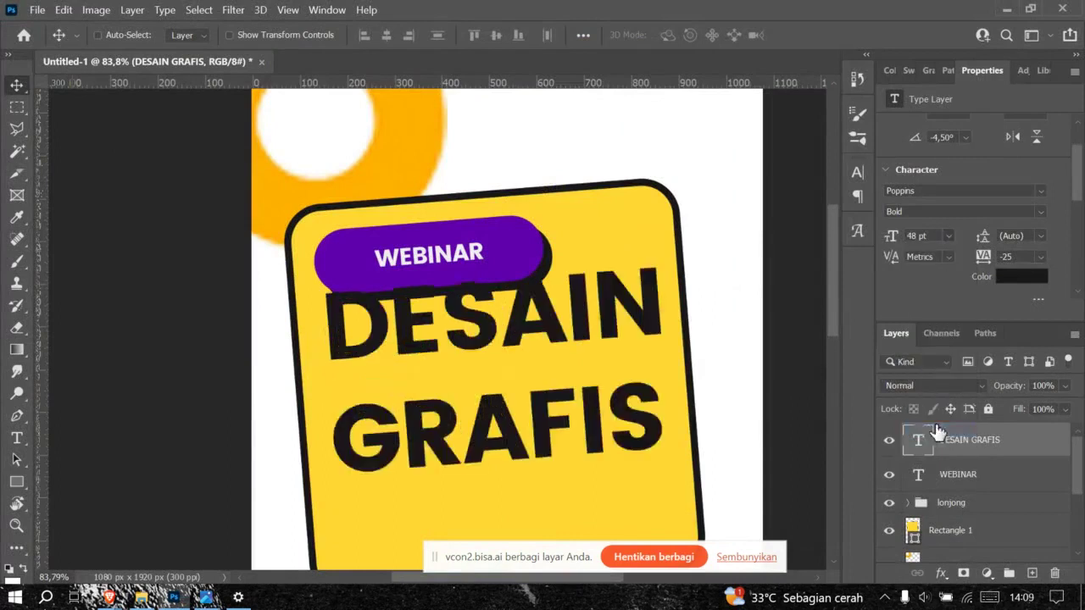
drag(644, 383, 620, 343)
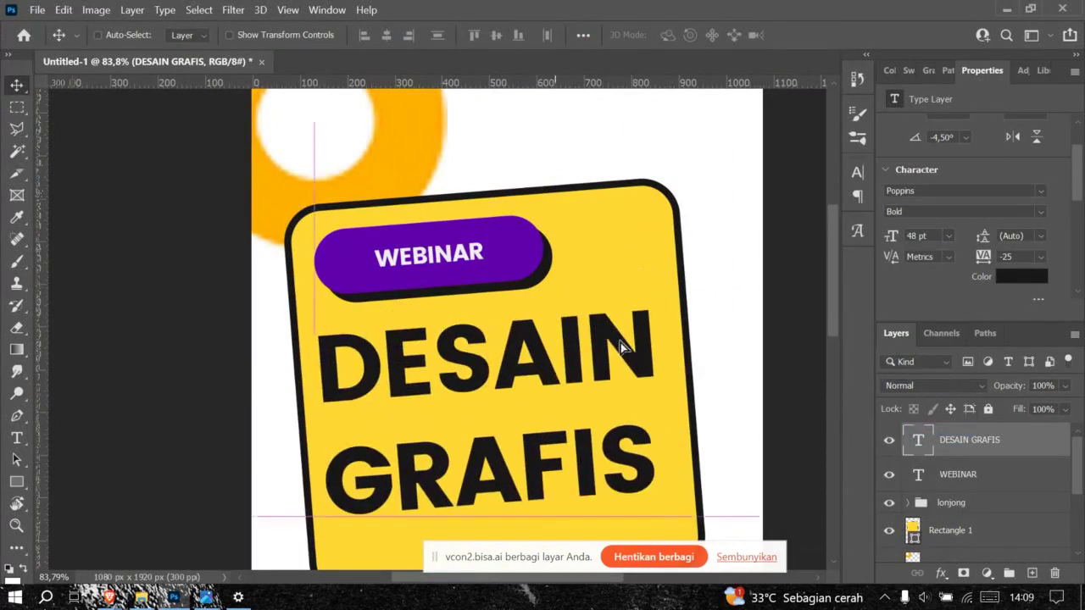
click(948, 236)
click(939, 415)
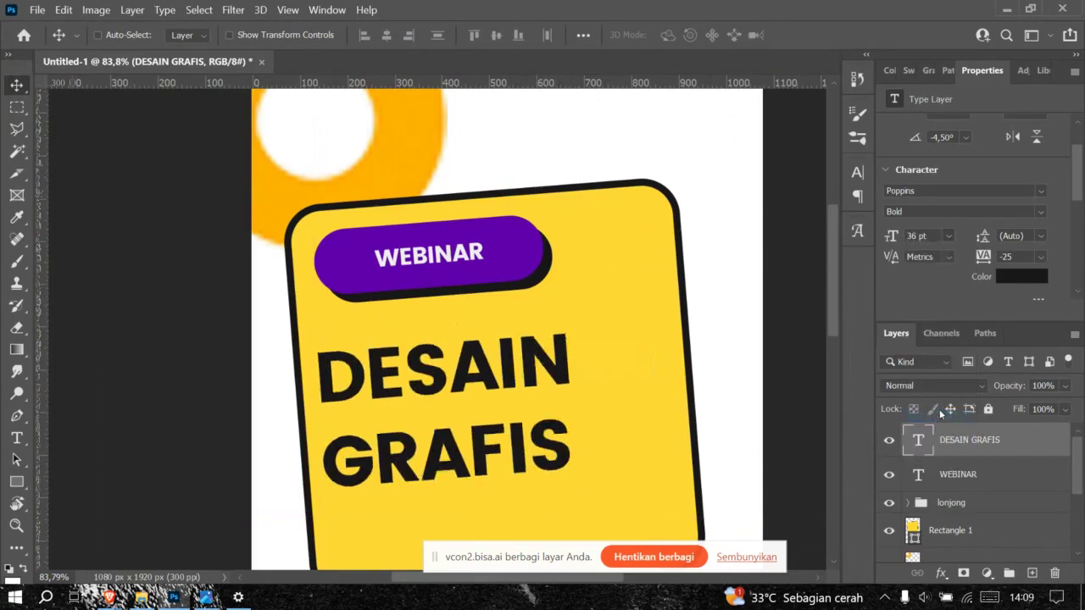
drag(546, 389, 553, 326)
key(alt+Tab)
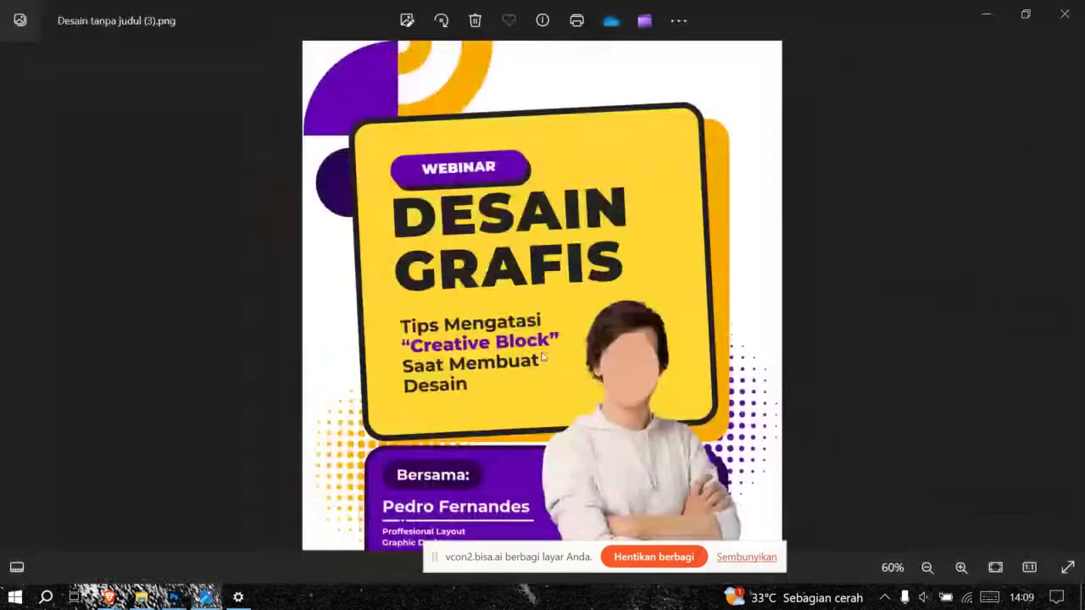
key(alt+Tab)
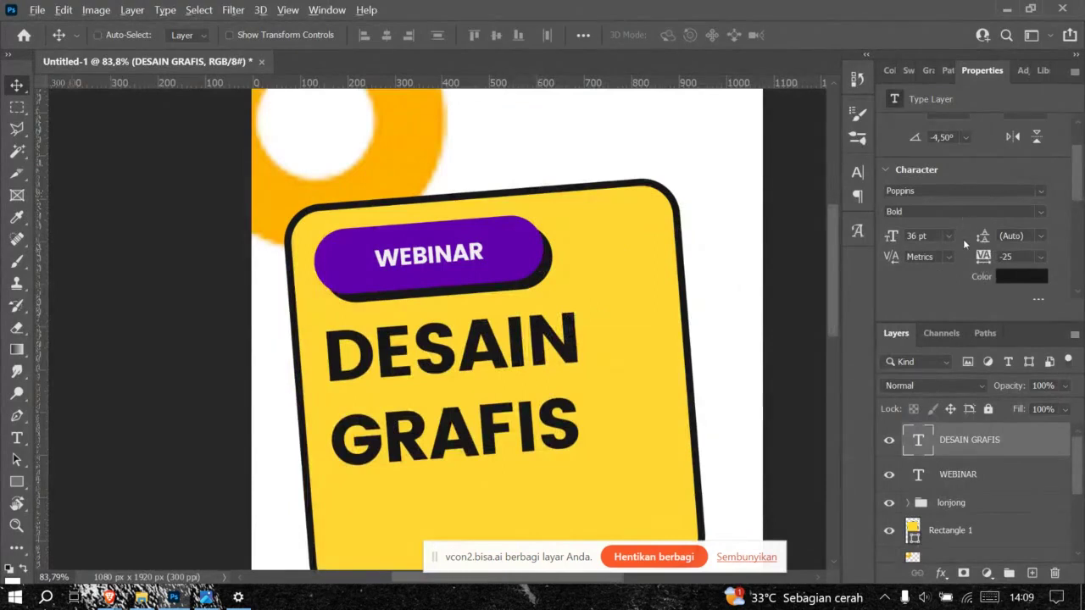
Step: Keep the title's Bold weight, compare with the reference poster, and undo the last change
click(1041, 212)
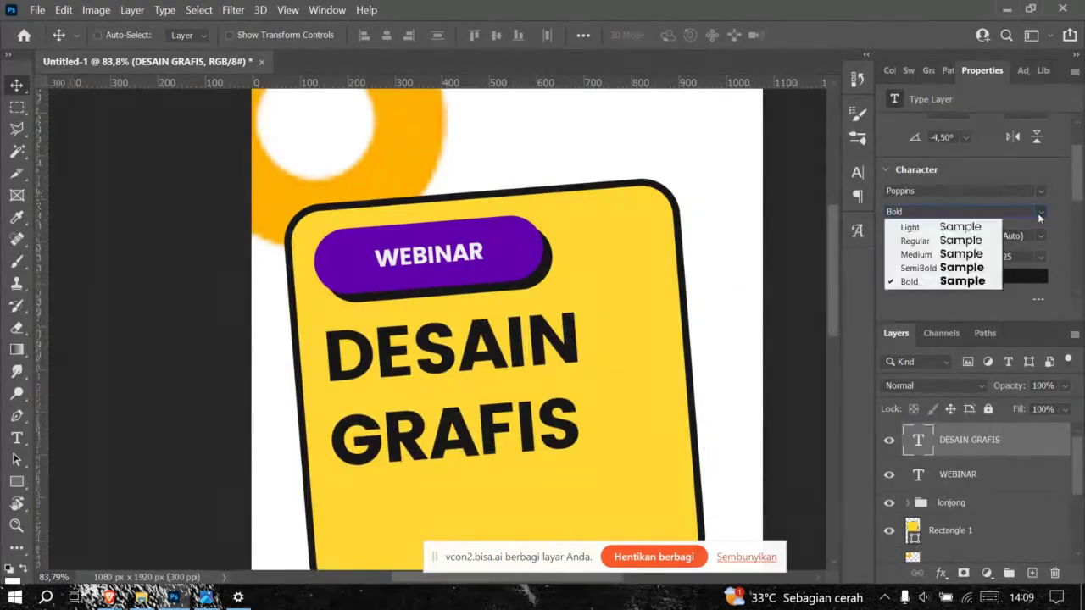
click(1041, 214)
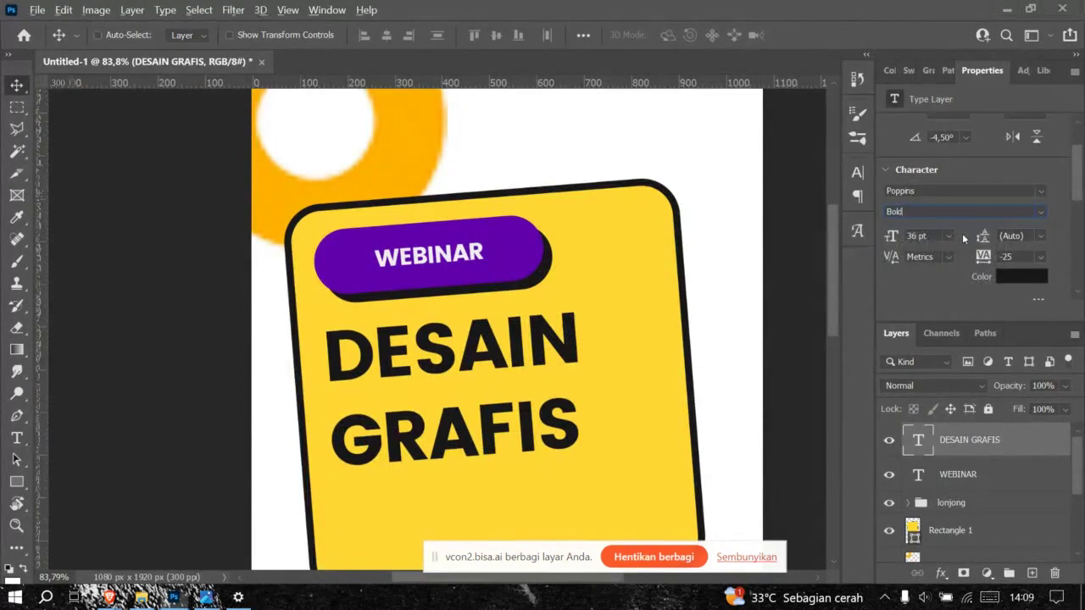
key(alt+Tab)
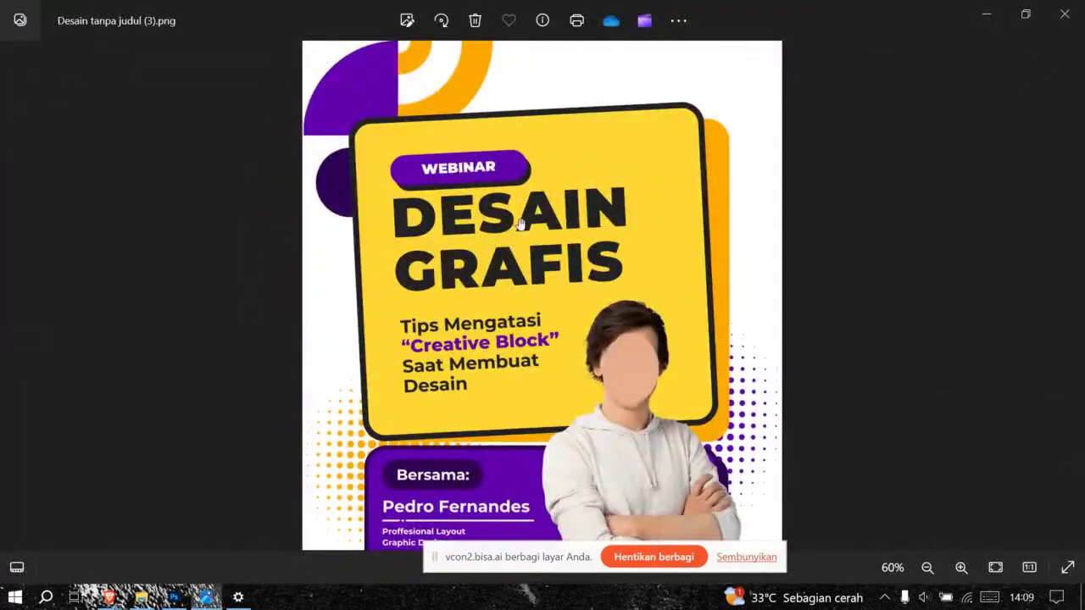
key(alt+Tab)
key(ctrl+z)
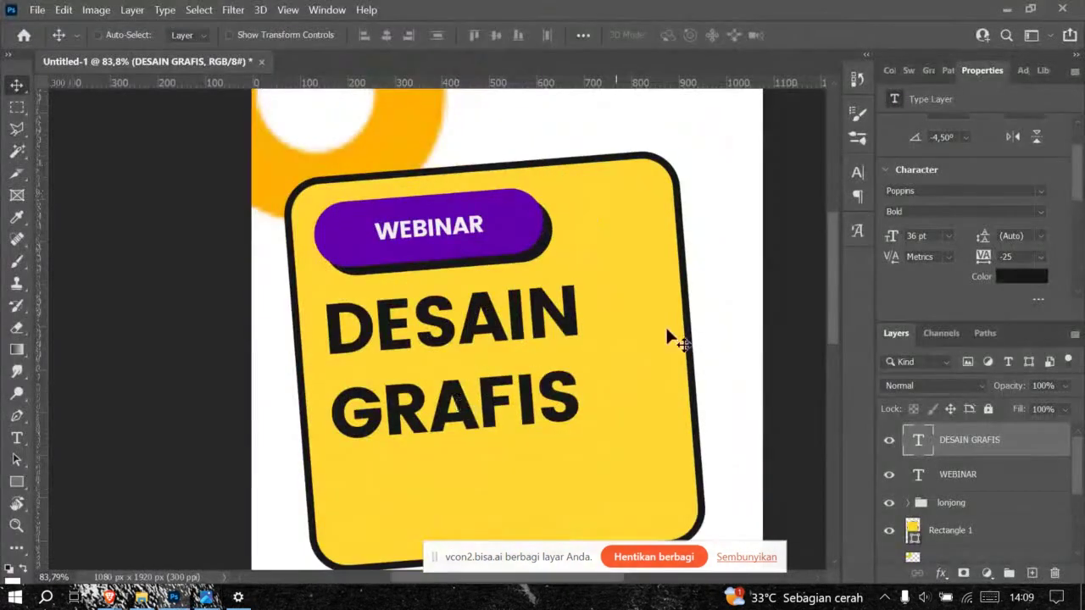
Step: Set the DESAIN GRAFIS leading to 36 pt after trying 10, 24, 48 and 30 pt
click(1042, 236)
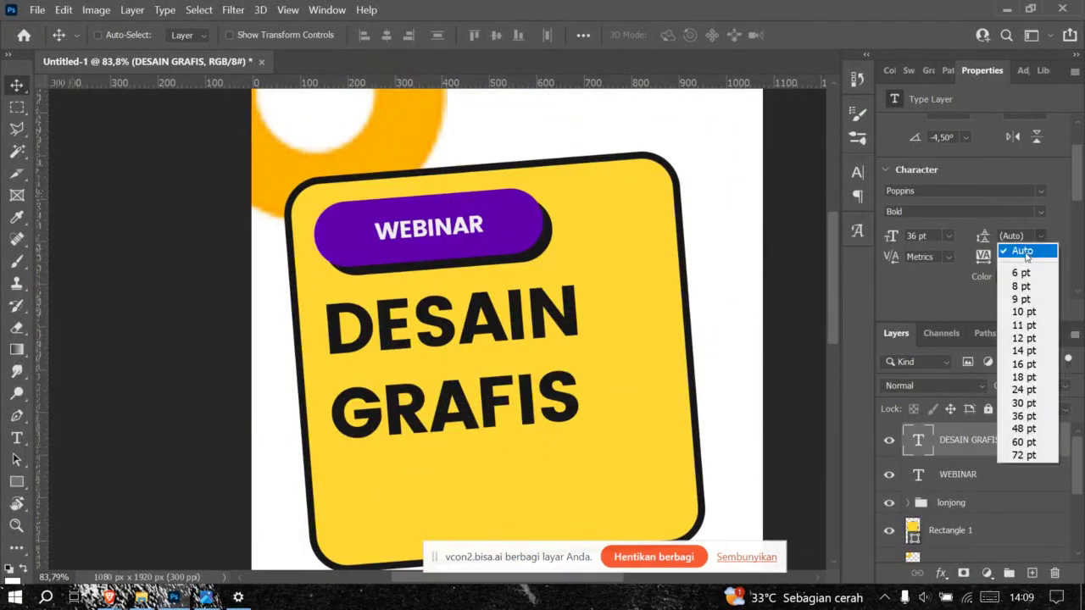
click(1023, 312)
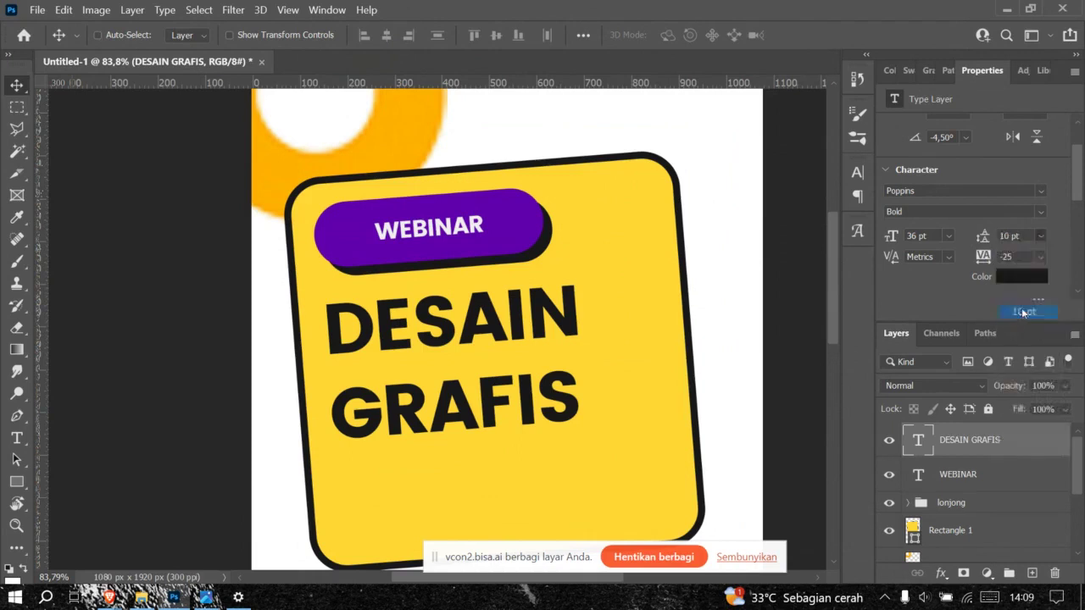
click(1042, 237)
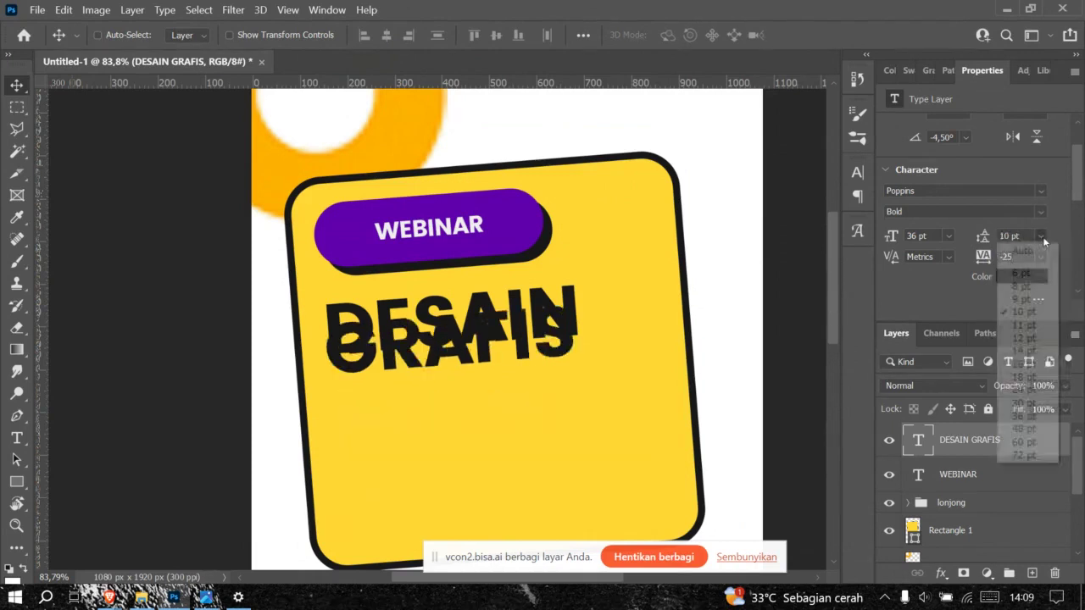
click(1030, 390)
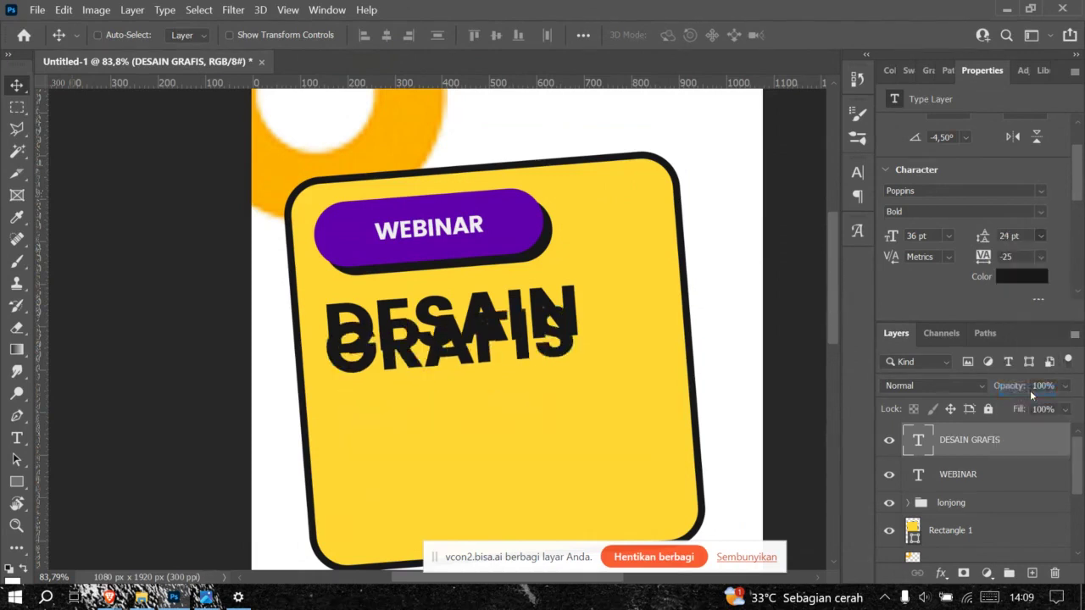
click(1041, 236)
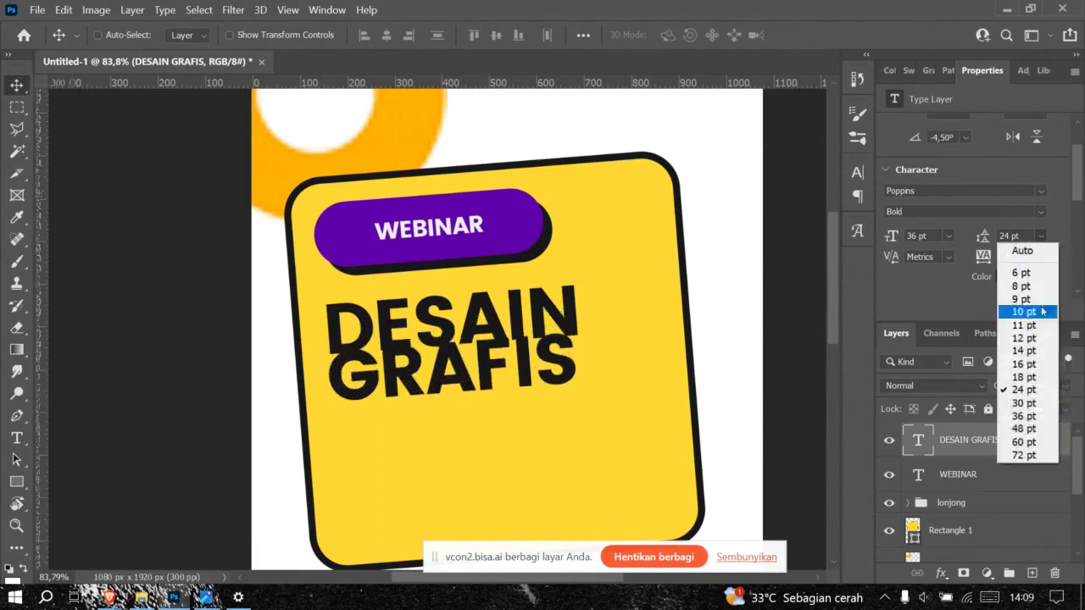
click(1043, 427)
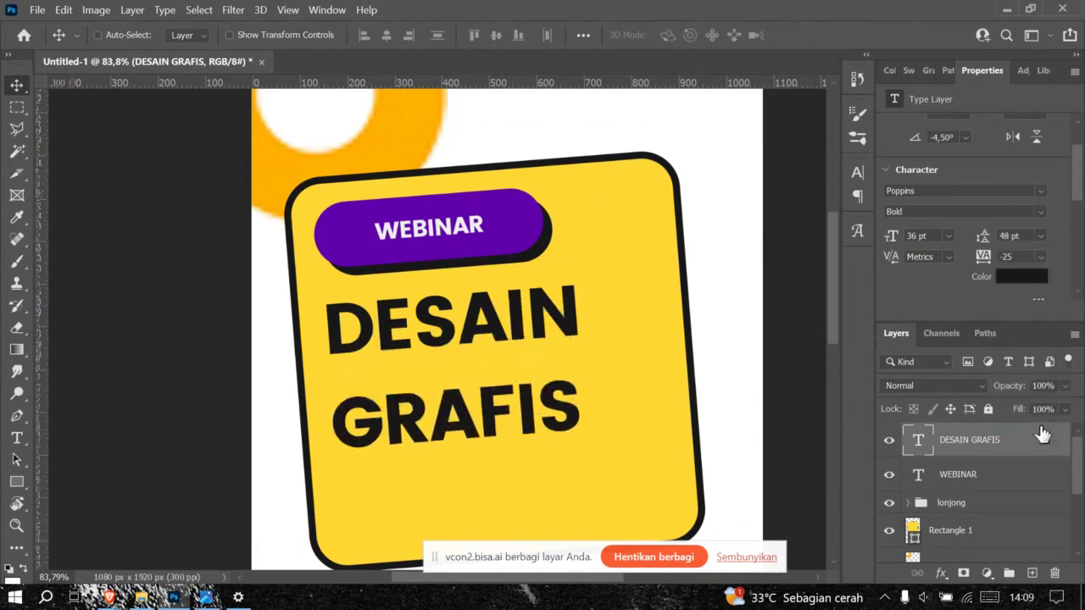
click(1041, 238)
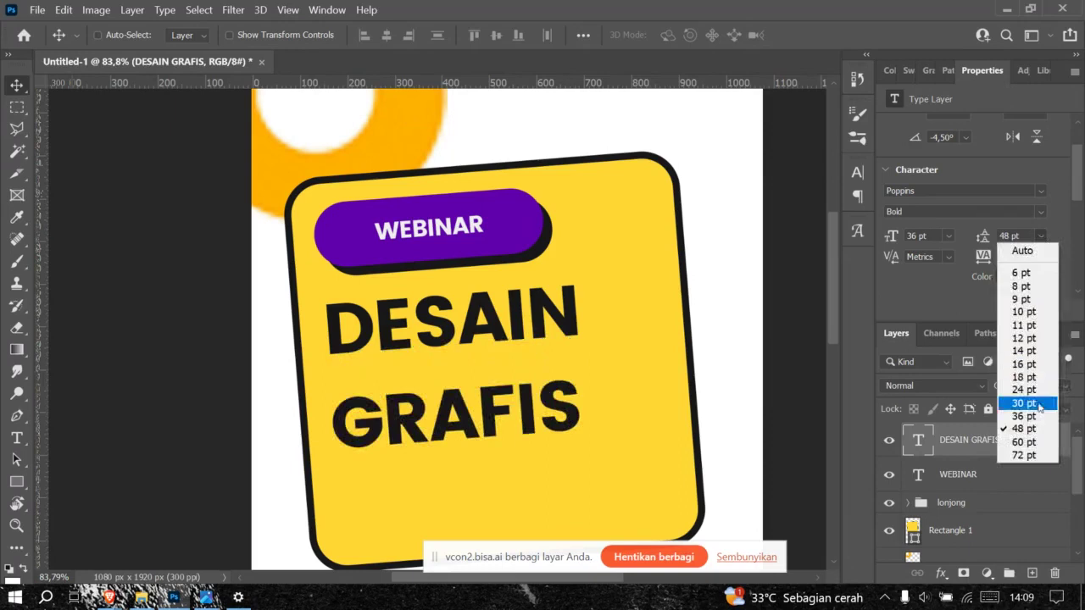
click(1041, 405)
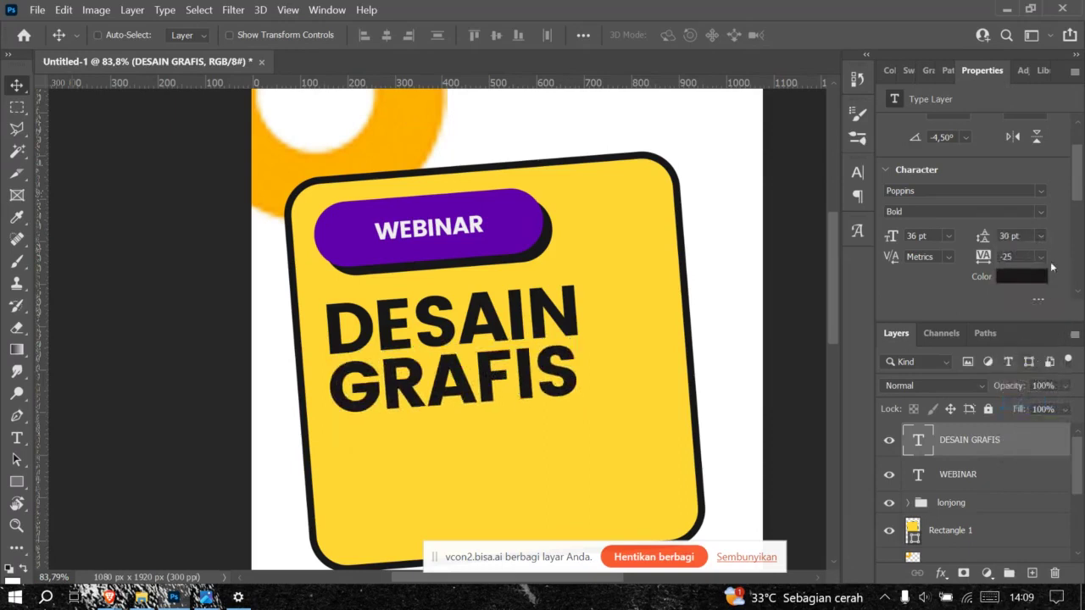
click(1041, 238)
click(1042, 415)
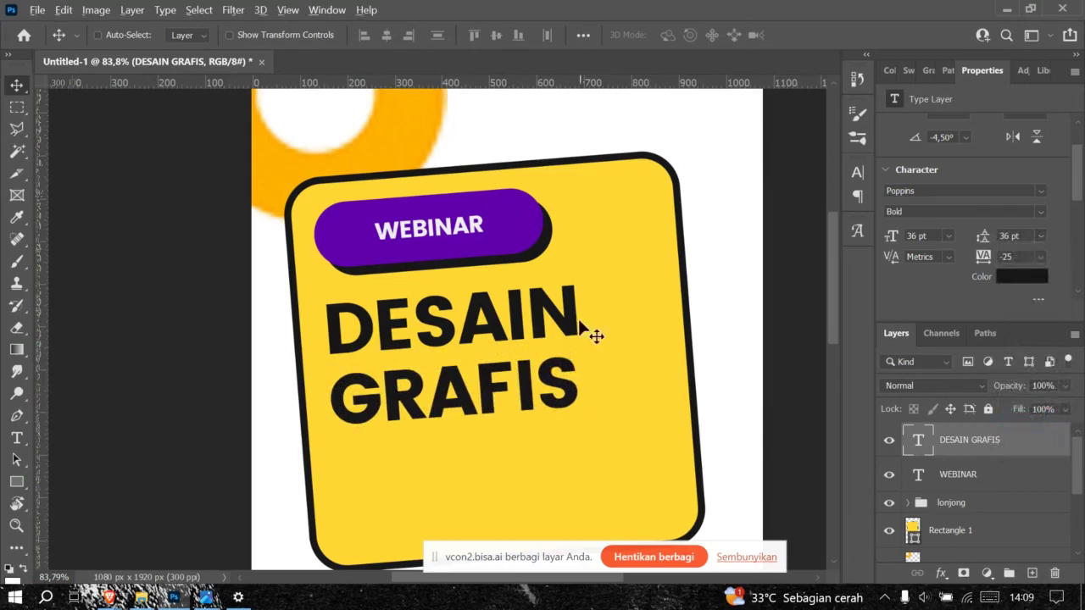
Step: Move the title up just under the WEBINAR pill, checking against the reference poster
key(alt+Tab)
key(alt+Tab)
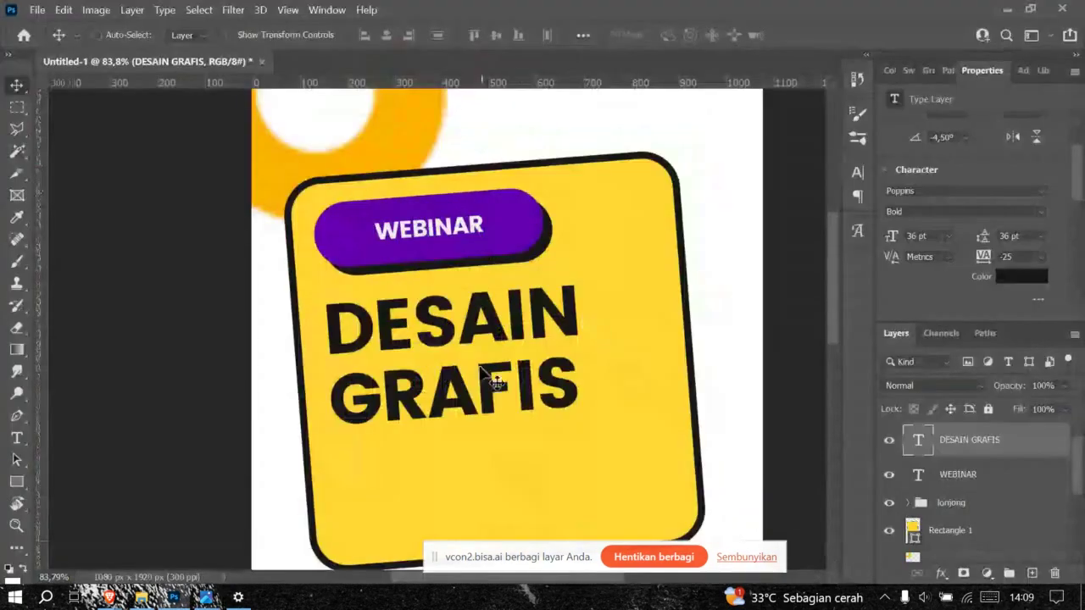
drag(498, 395, 494, 381)
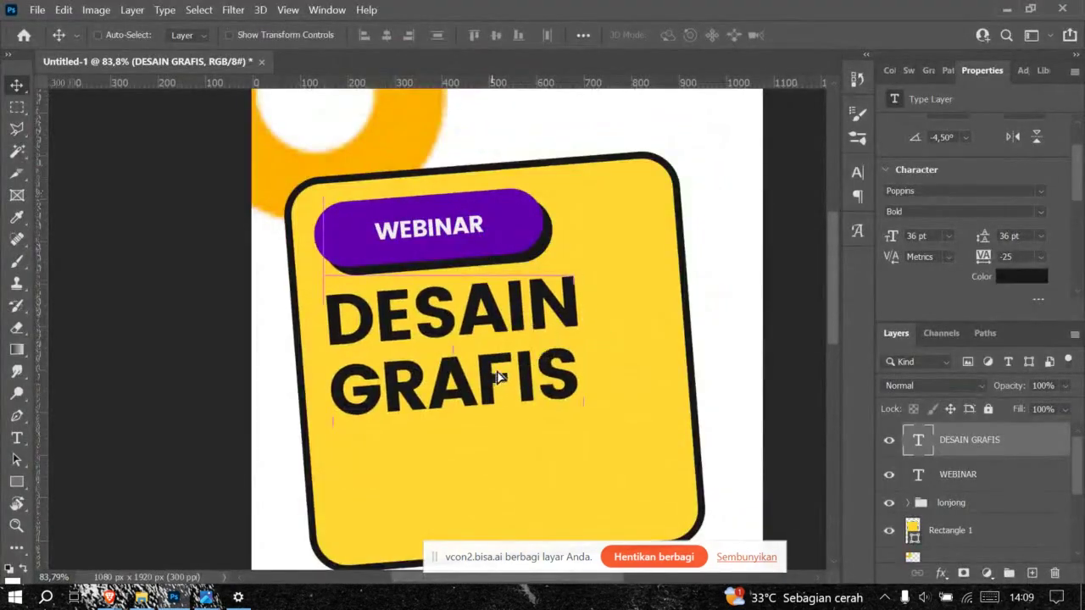
scroll(568, 292, down, 2)
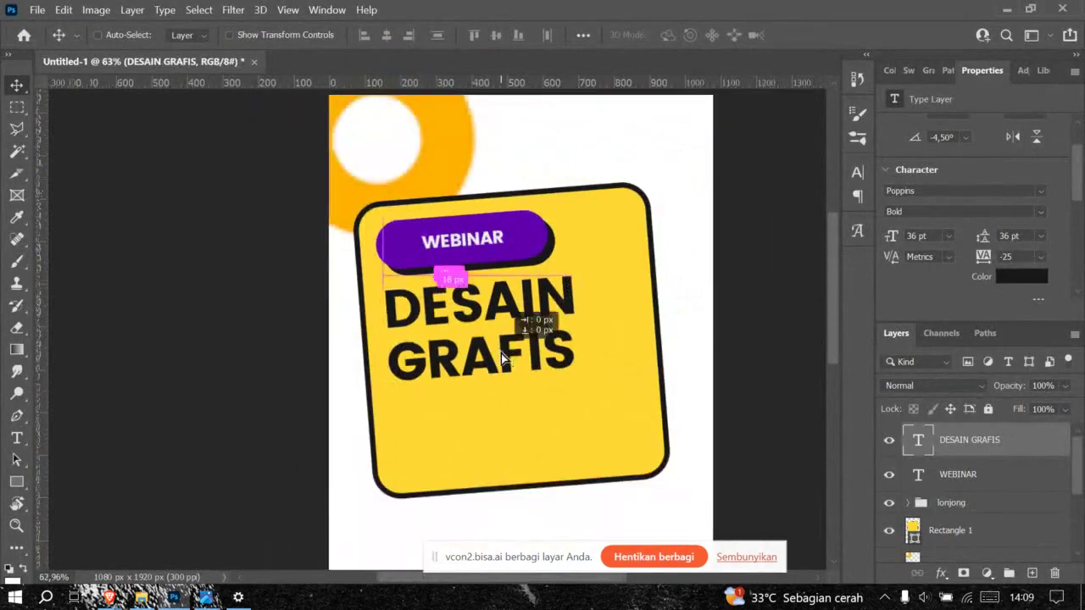
key(alt+Tab)
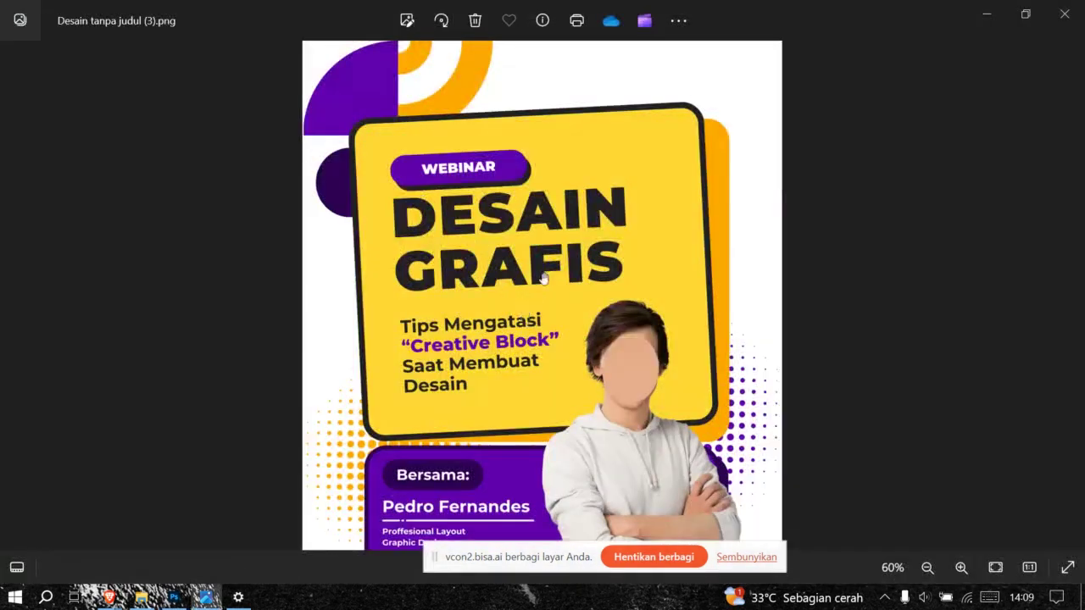
key(alt+Tab)
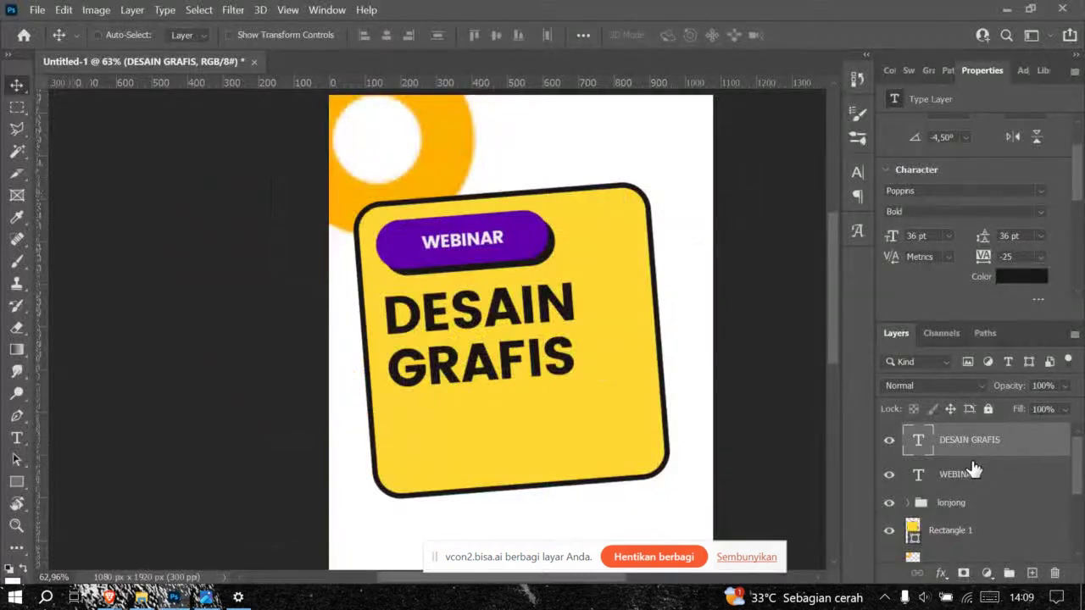
Step: Duplicate the title layer, move the copy lower, and set it to 16 pt with Auto leading
key(ctrl+j)
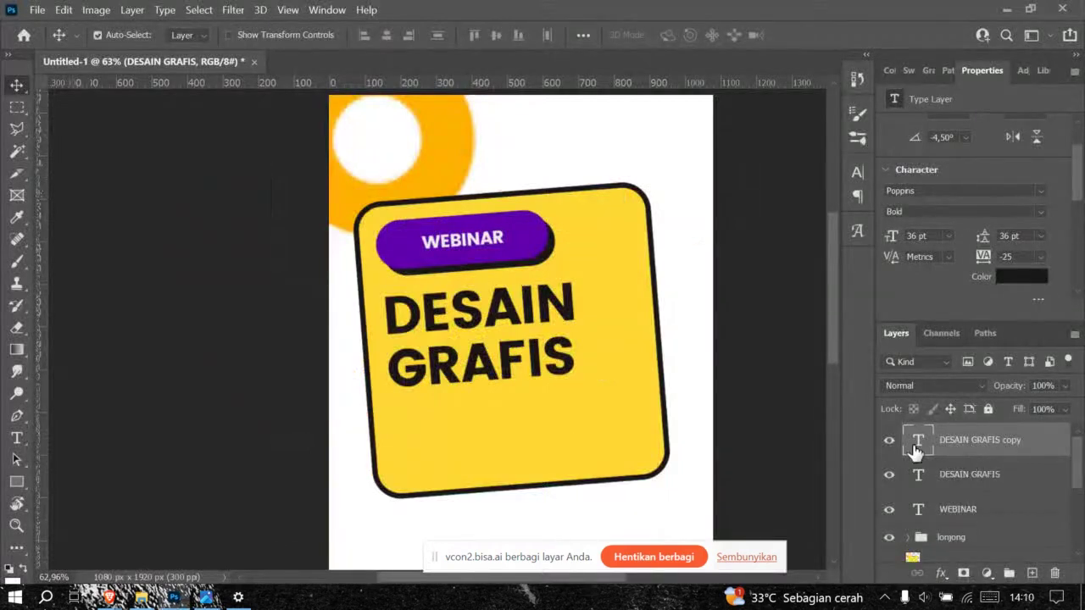
drag(502, 349, 515, 451)
click(950, 236)
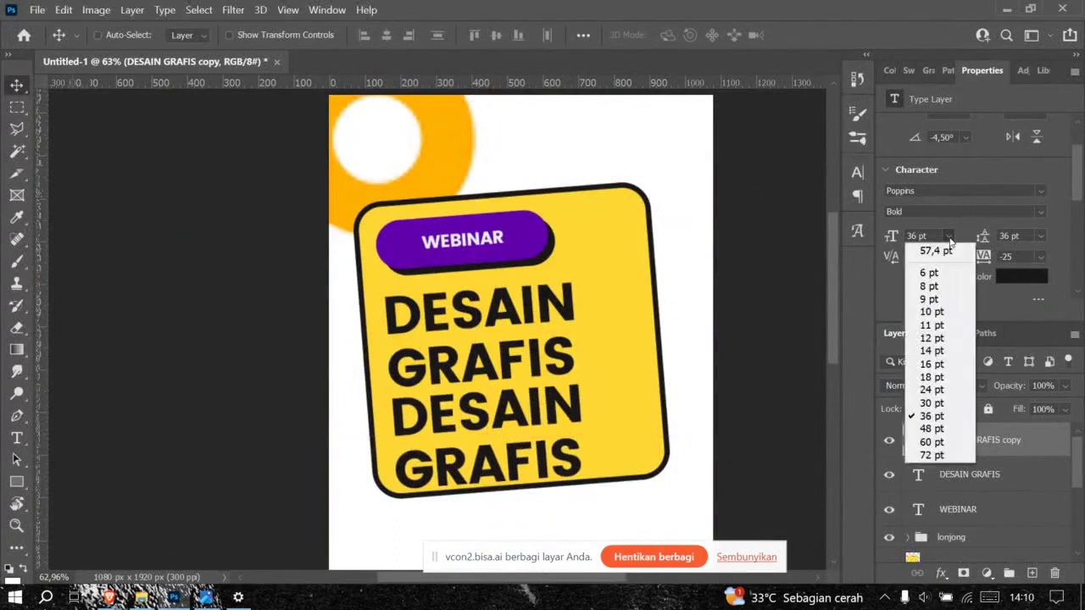
click(932, 365)
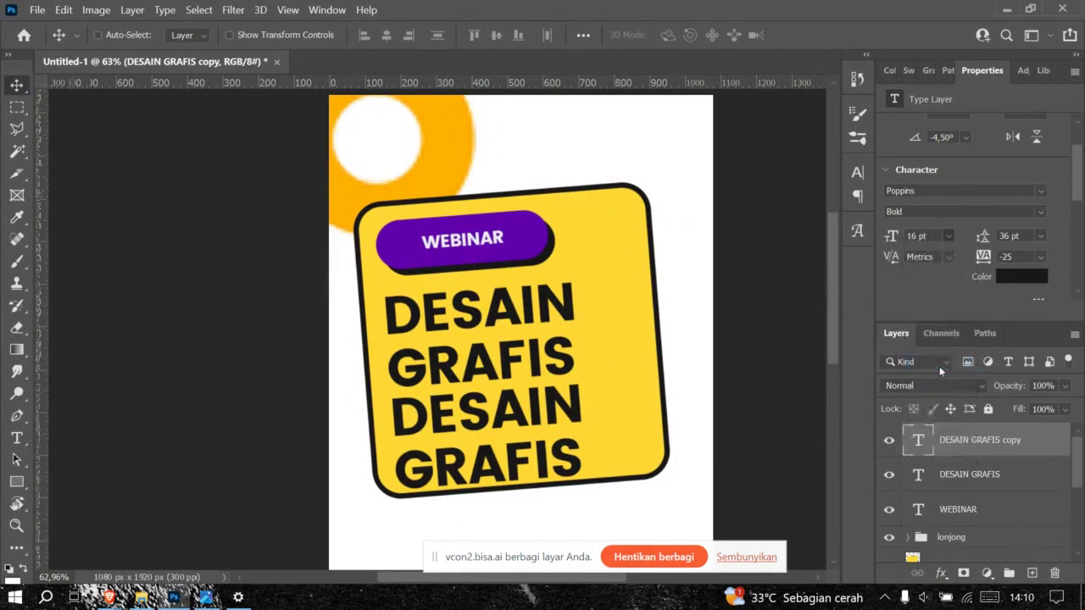
key(alt+Tab)
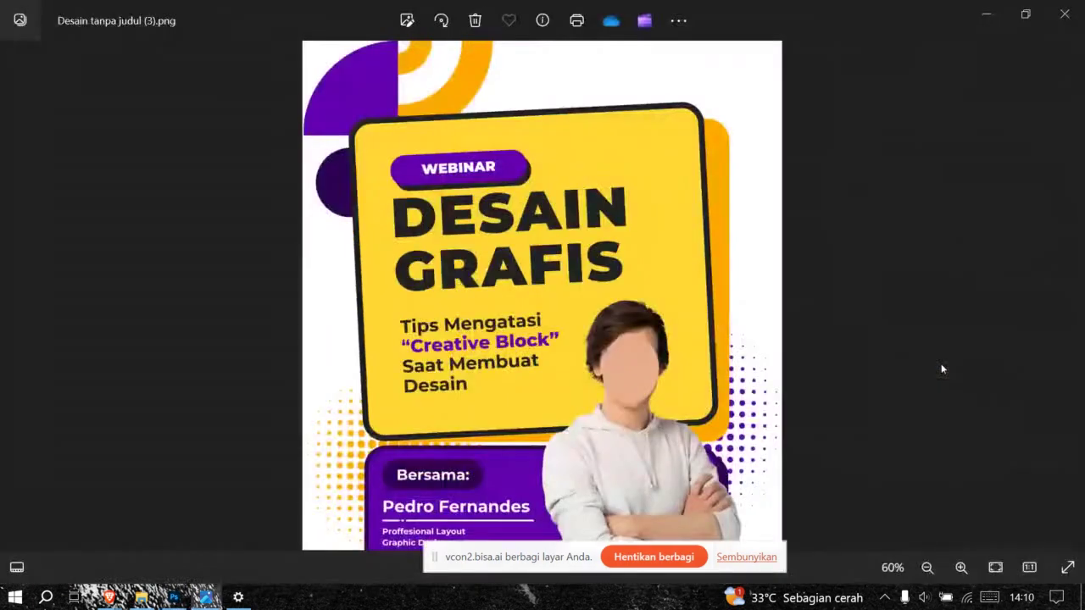
key(alt+Tab)
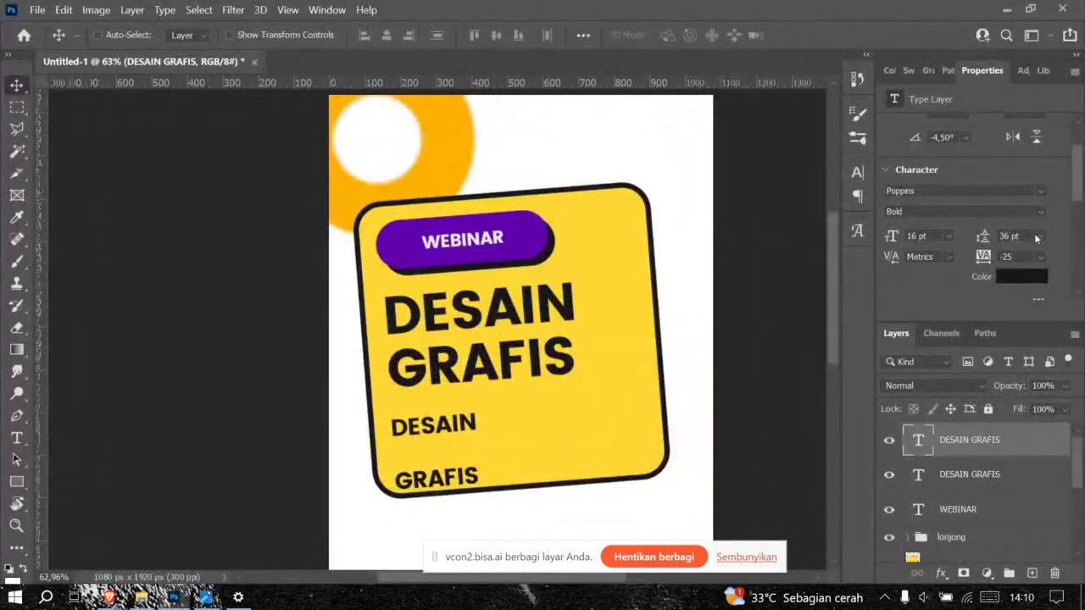
click(1042, 236)
click(1023, 251)
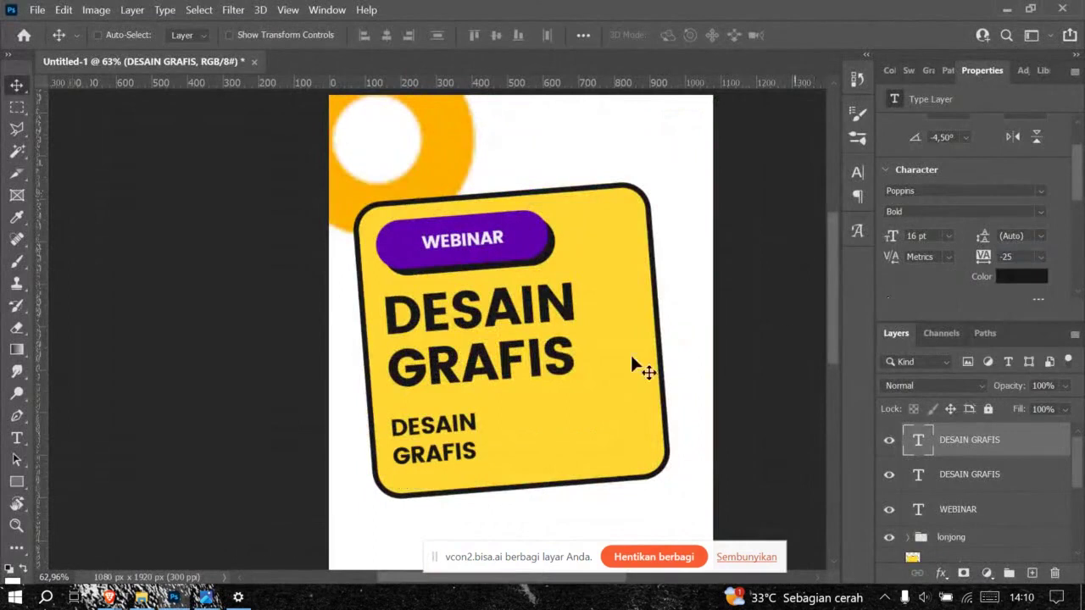
key(alt+Tab)
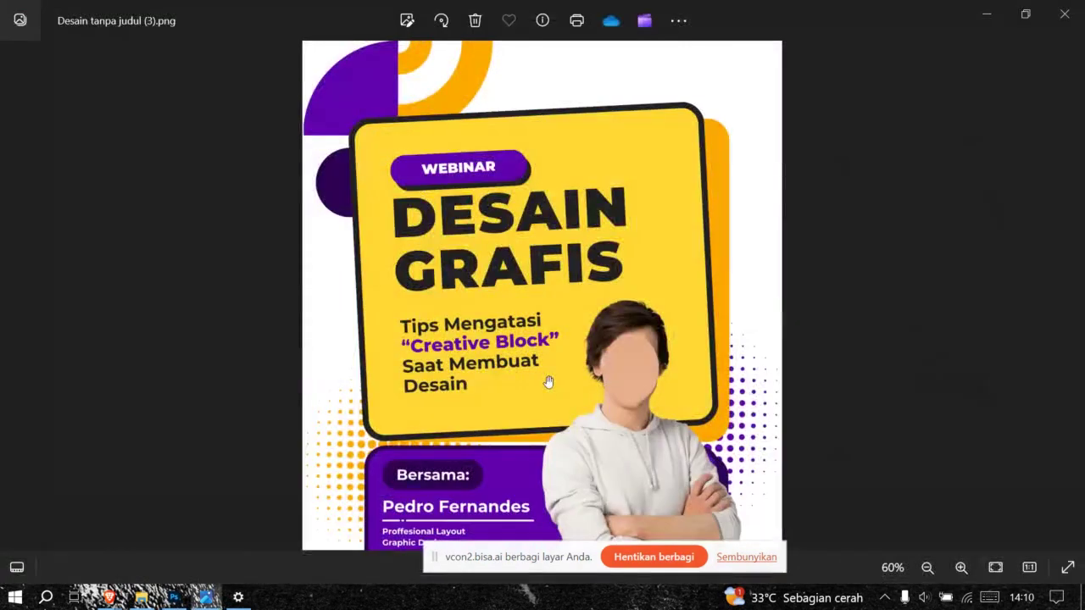
key(alt+Tab)
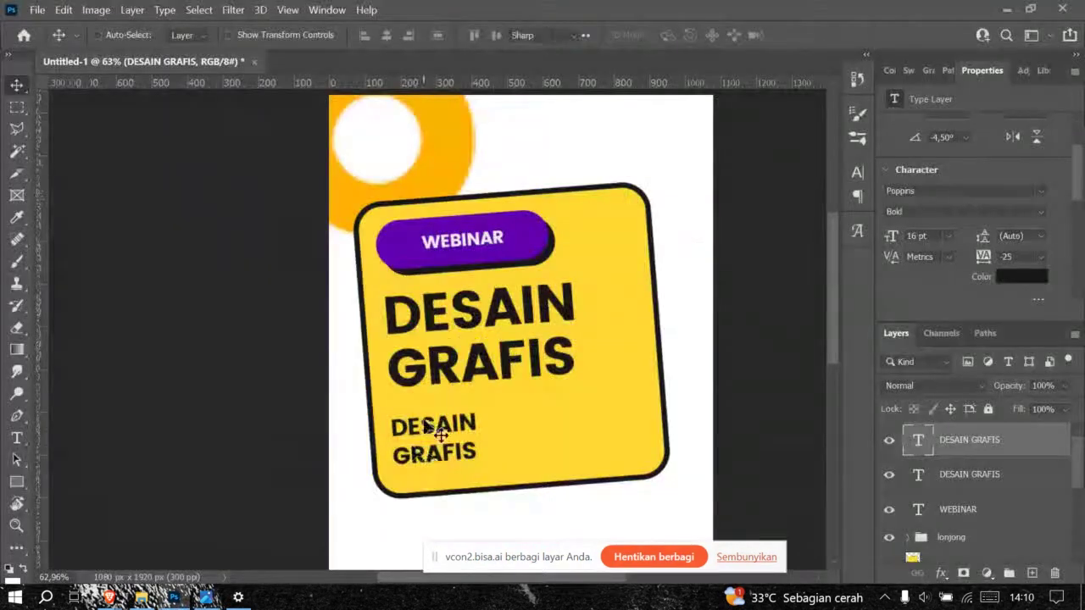
Step: Retype the copy as 'Cara membuat poster sederhana' on two lines and nudge it into place
double_click(435, 422)
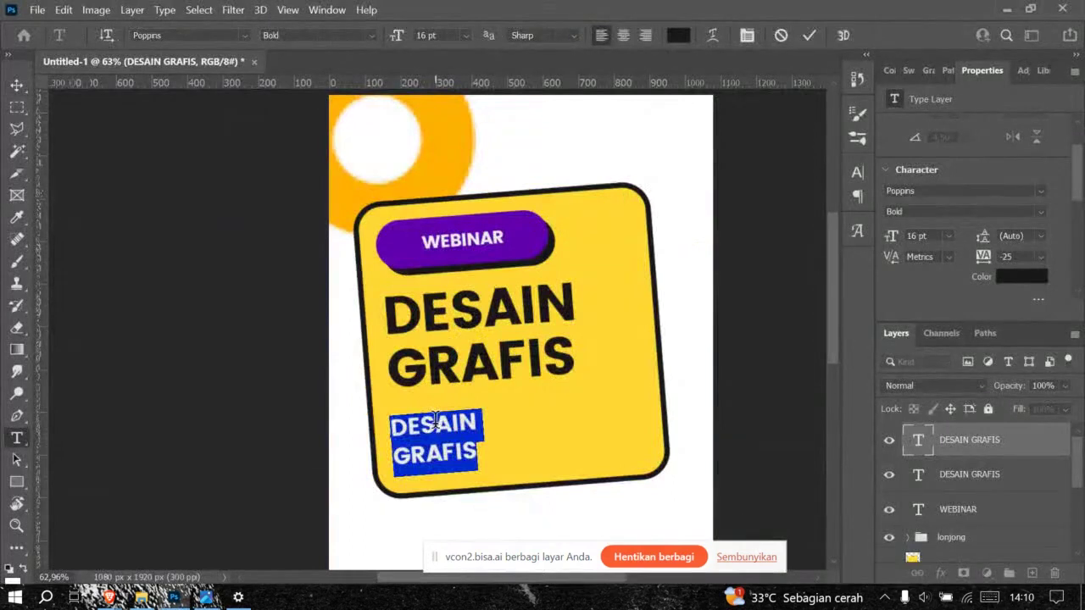
text(Cara)
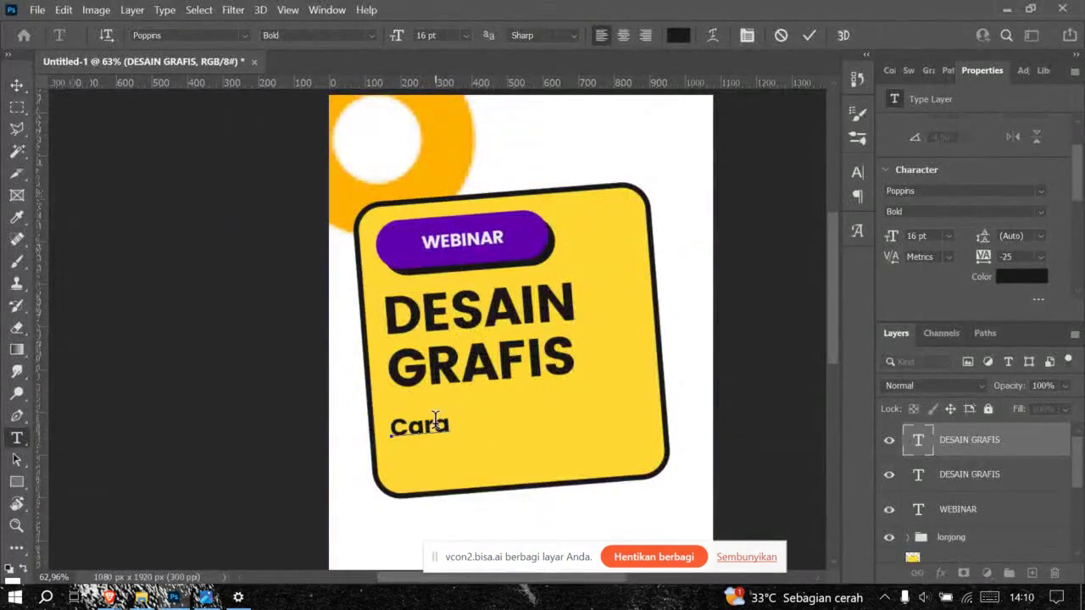
text( membuat)
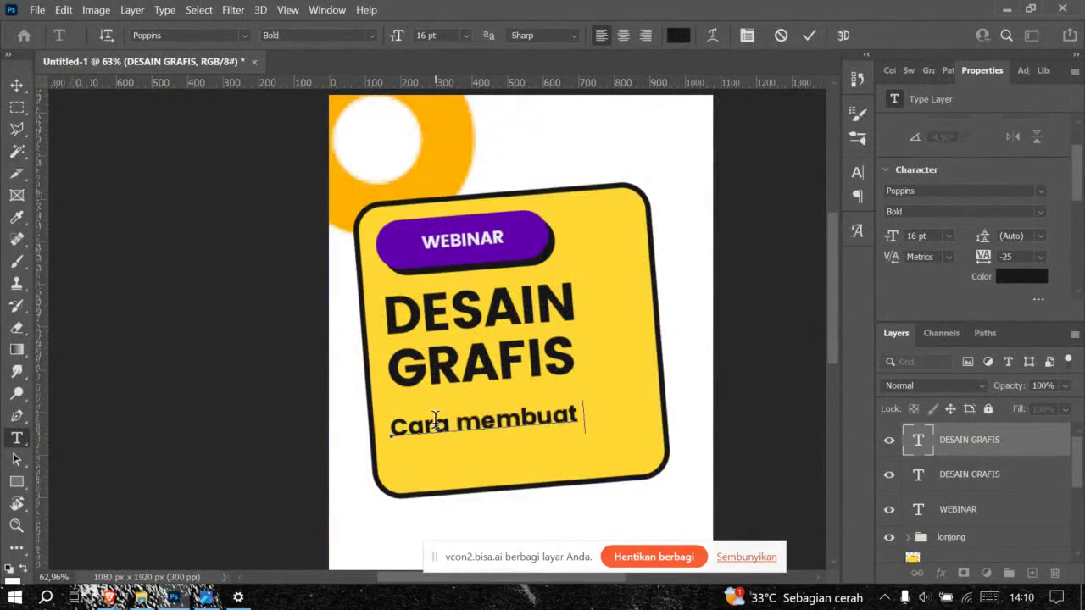
text( poster)
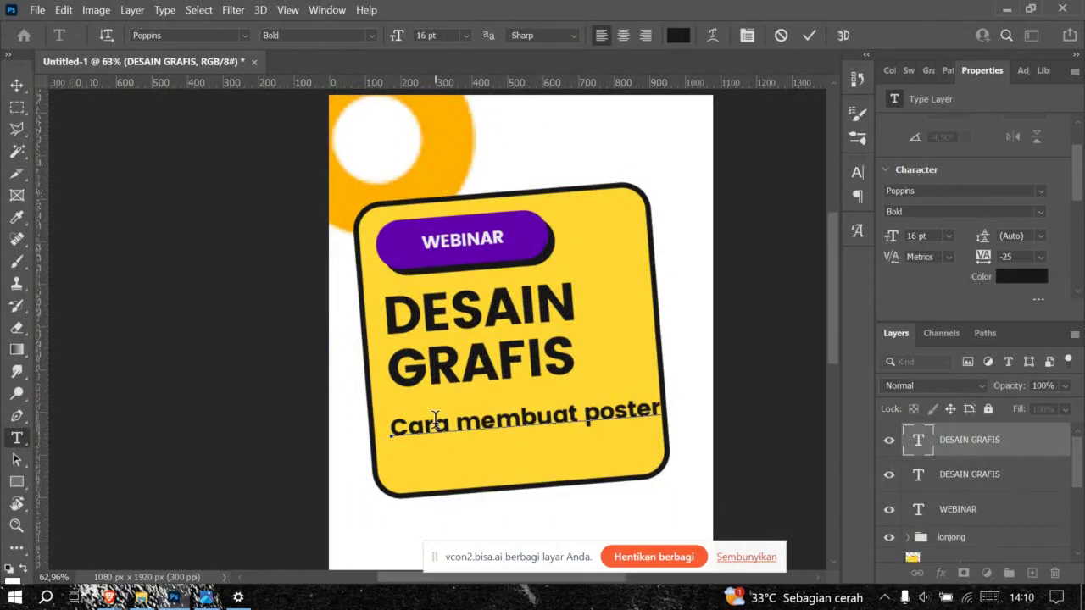
text( sederhan)
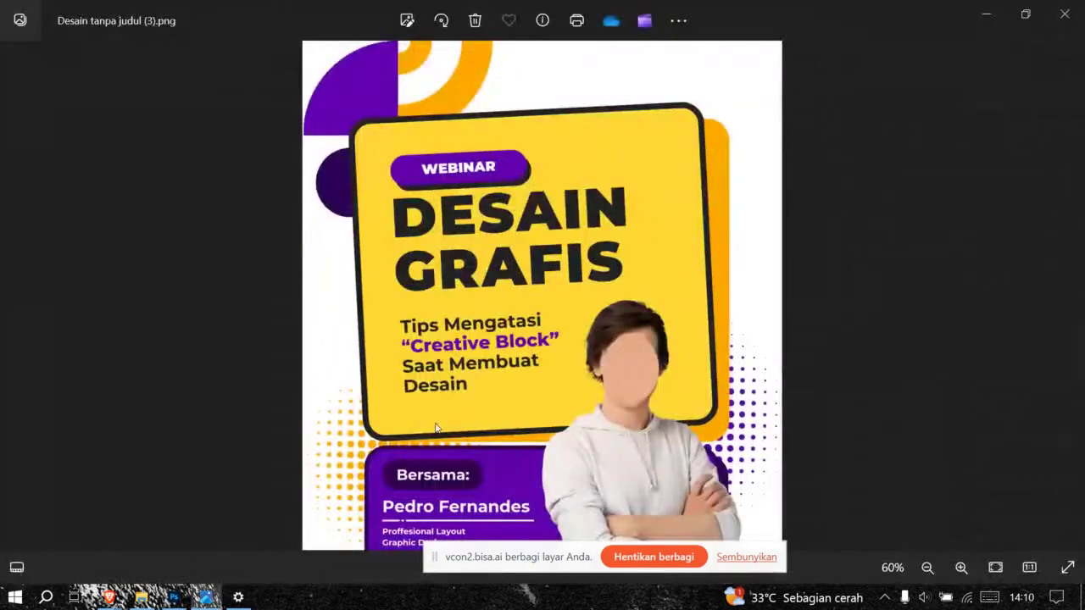
key(alt+Tab)
text(a)
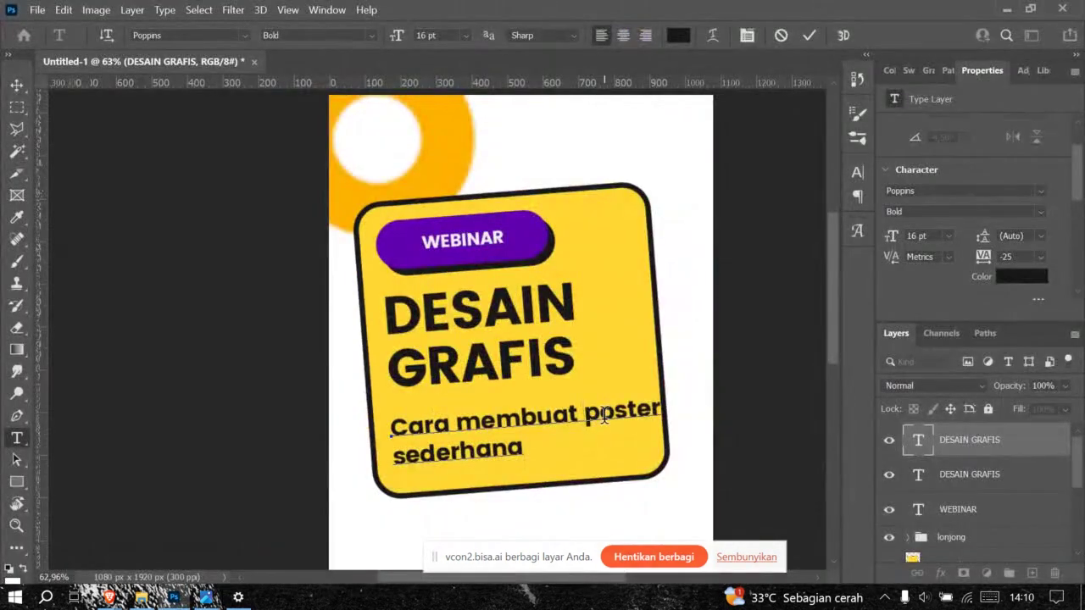
click(586, 415)
key(Return)
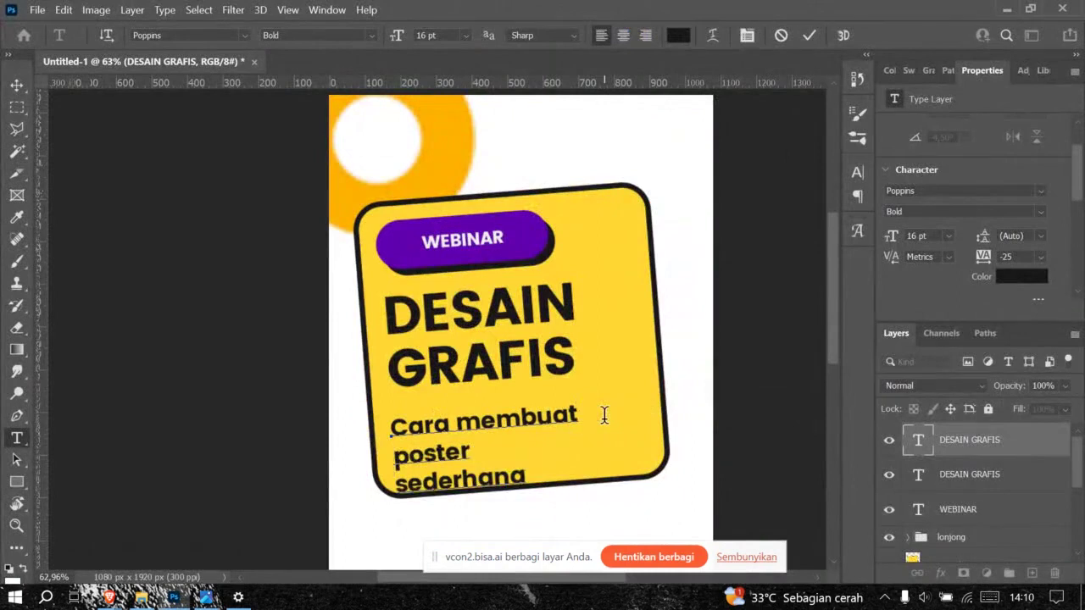
key(BackSpace)
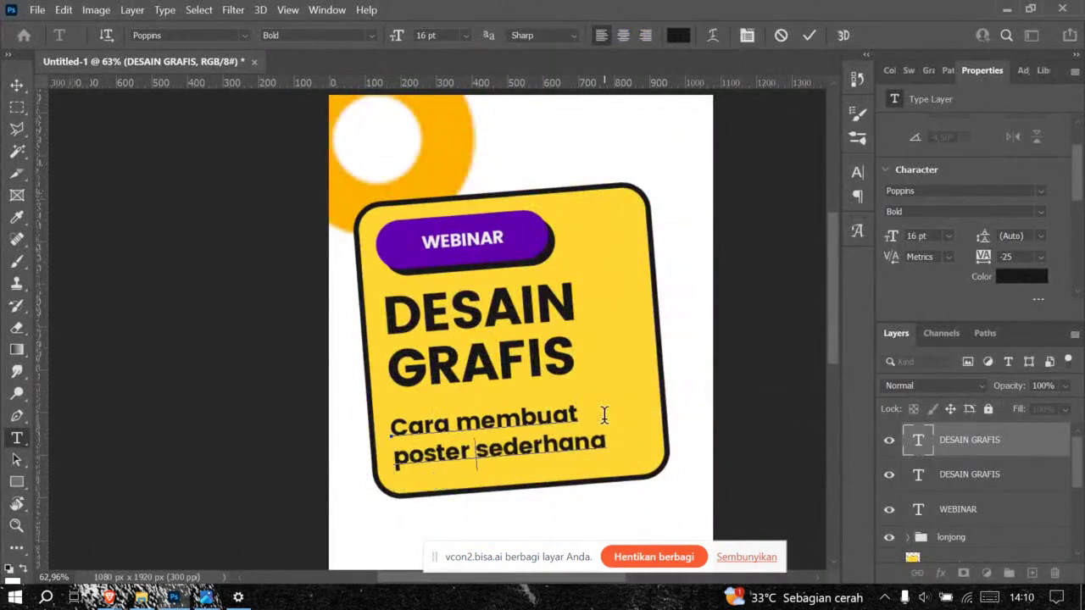
click(809, 34)
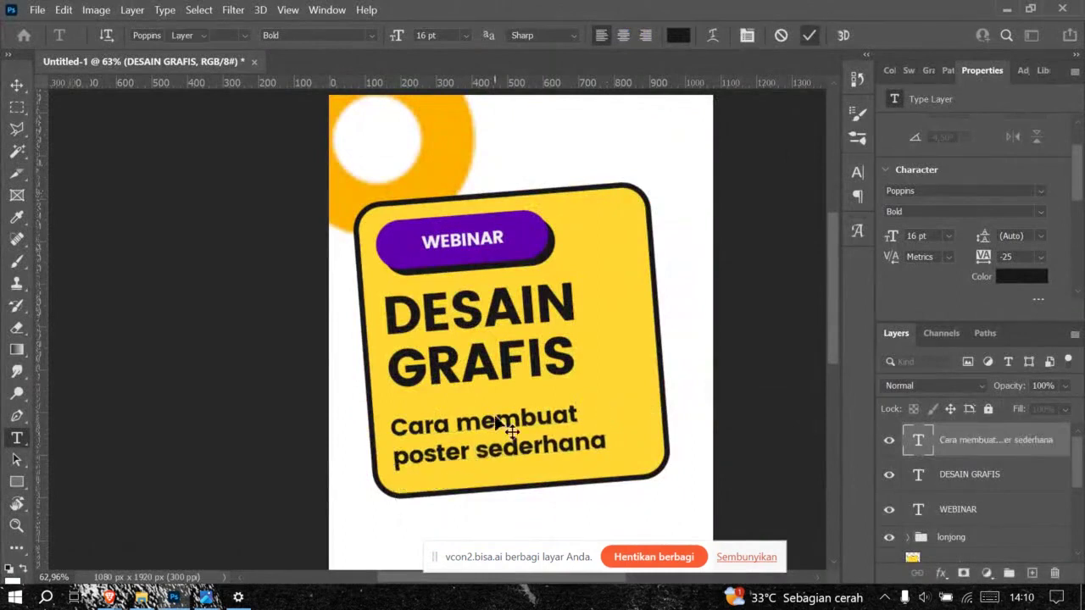
key(v)
mouse_move(509, 428)
mouse_down()
mouse_move(545, 368)
mouse_move(511, 416)
mouse_up()
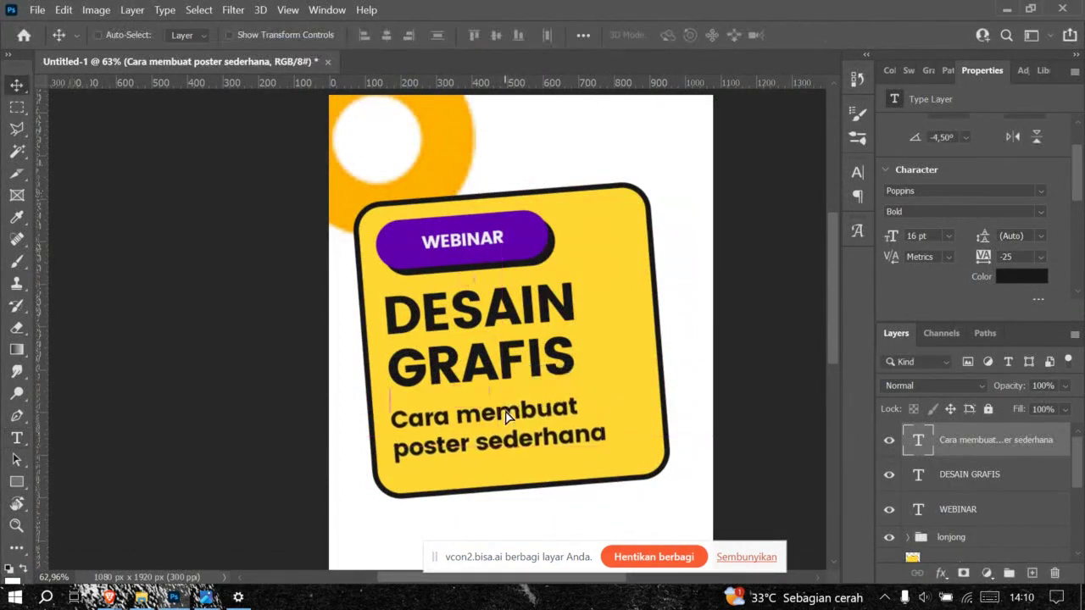
key(alt+Tab)
key(alt+Tab)
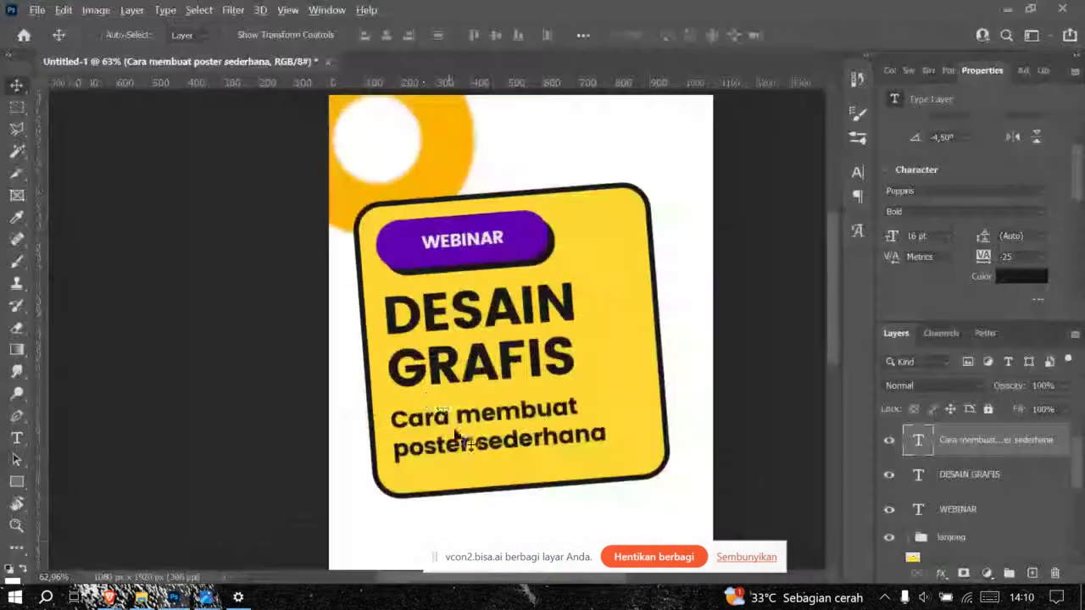
Step: Wrap the subtitle word poster in quotation marks and capitalise it to "Poster"
double_click(468, 448)
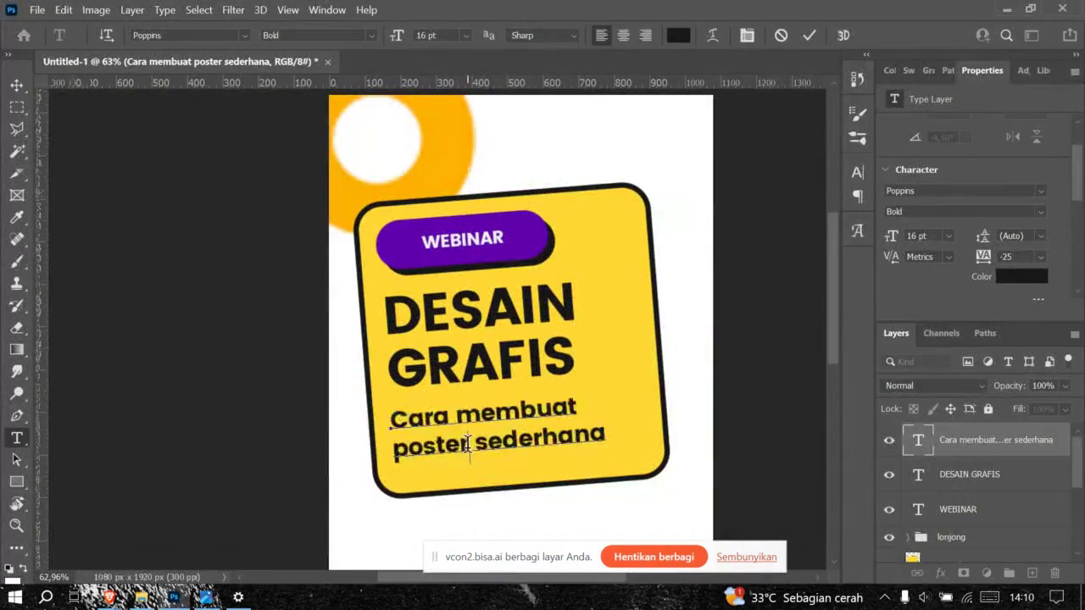
text(")
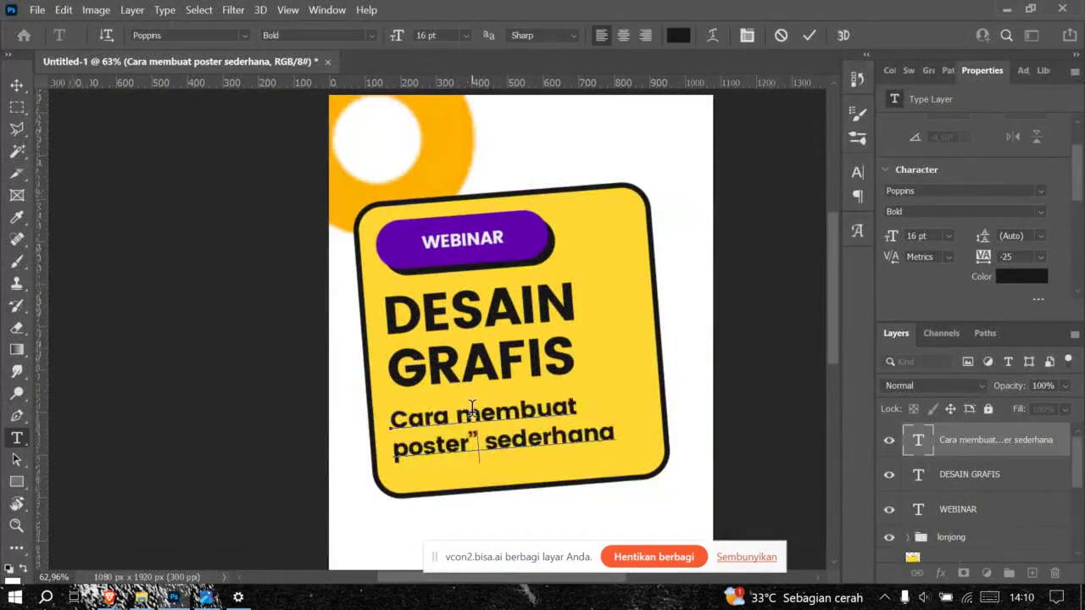
key(ctrl+shift+Left)
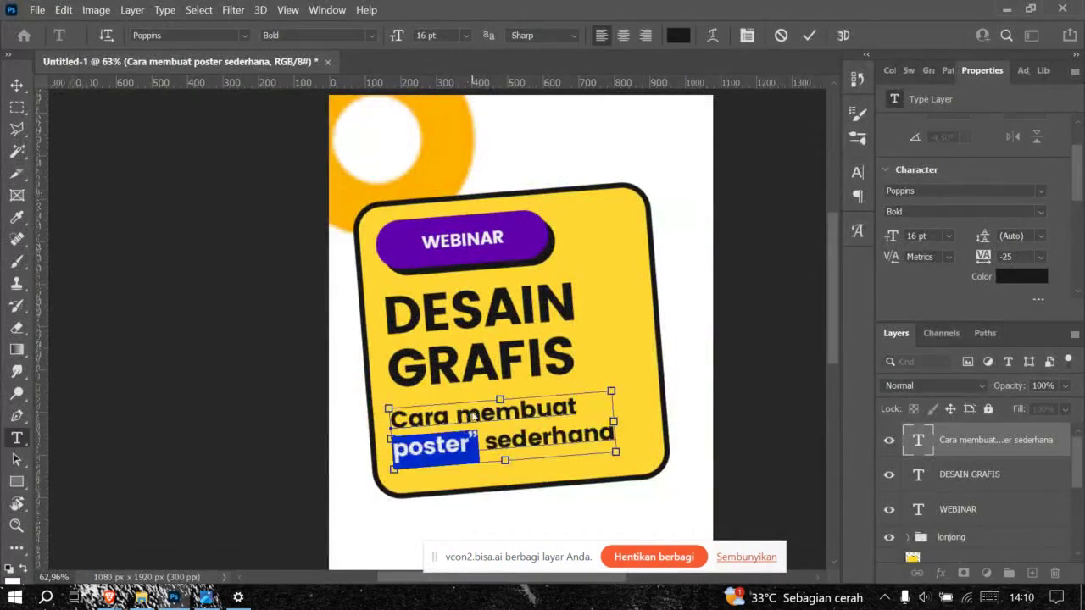
key(Left)
text(")
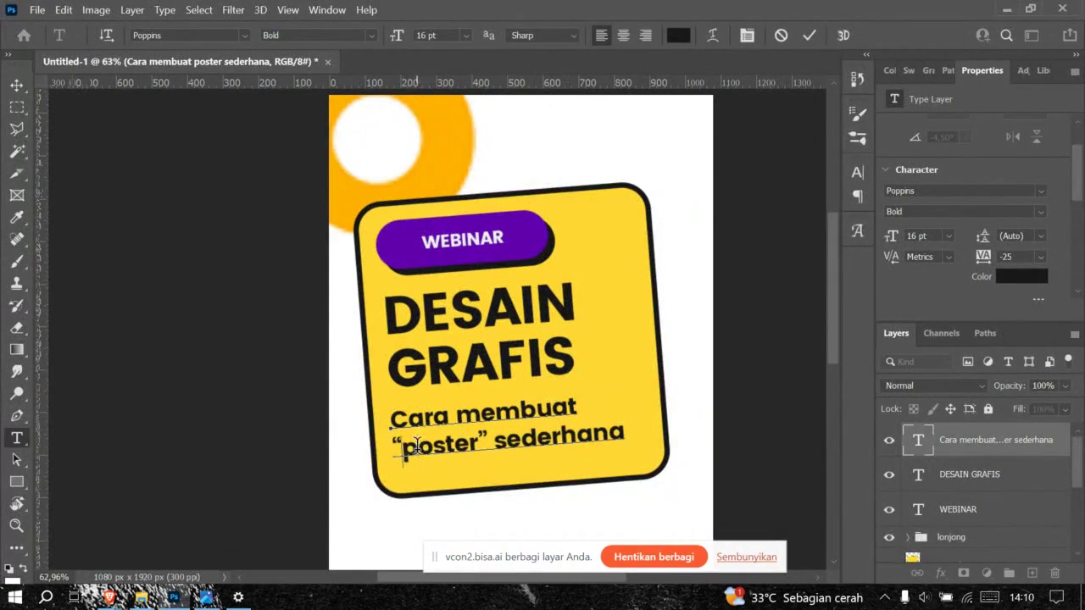
key(Delete)
text(P)
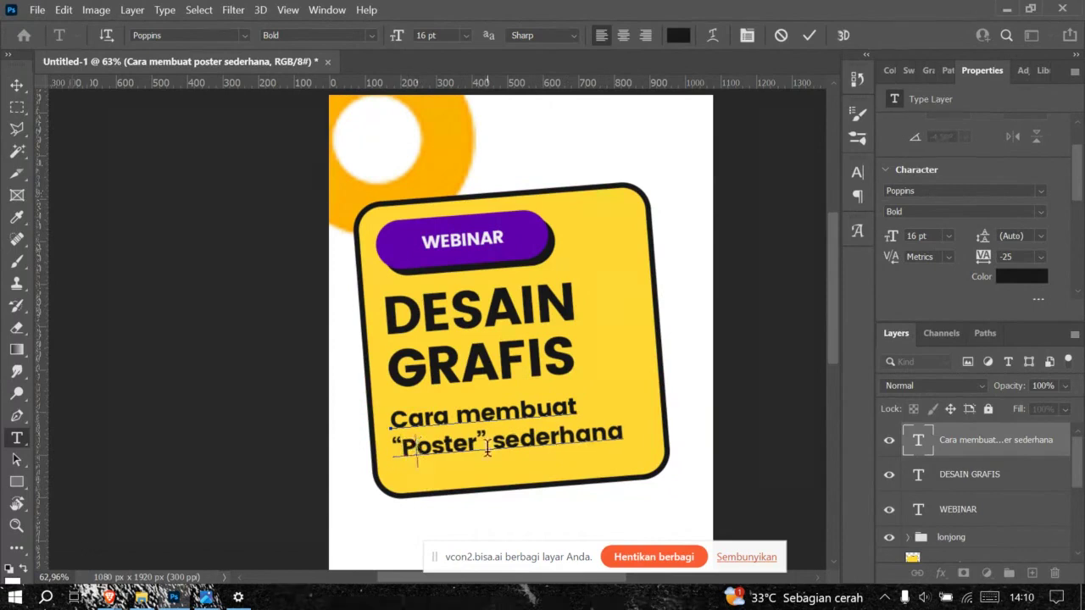
Step: Colour the word "Poster" purple #6100ad, sampled from the WEBINAR badge, and commit
drag(484, 435, 391, 446)
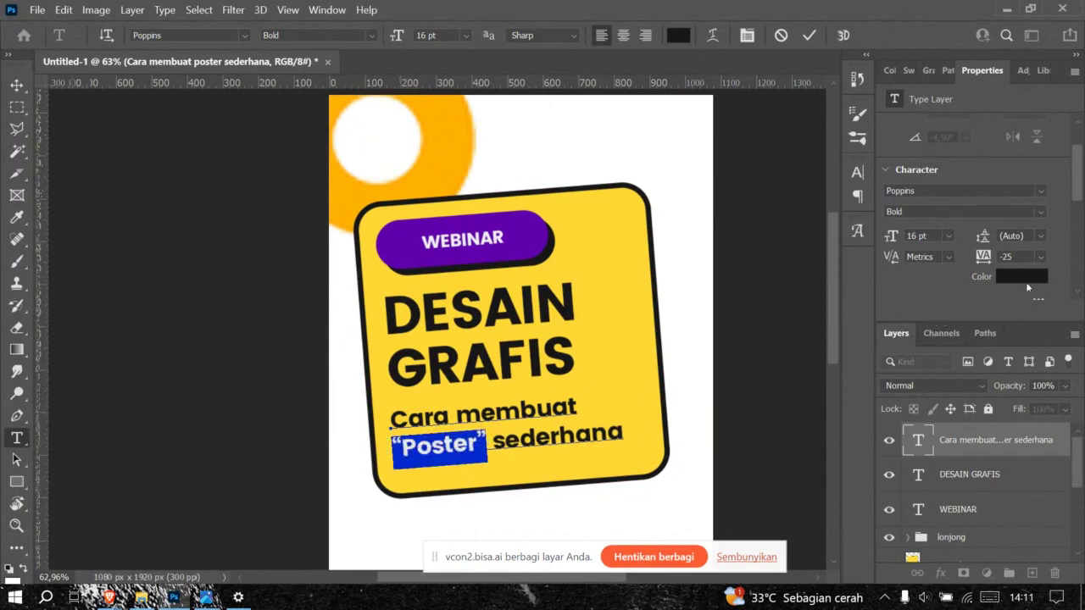
click(488, 440)
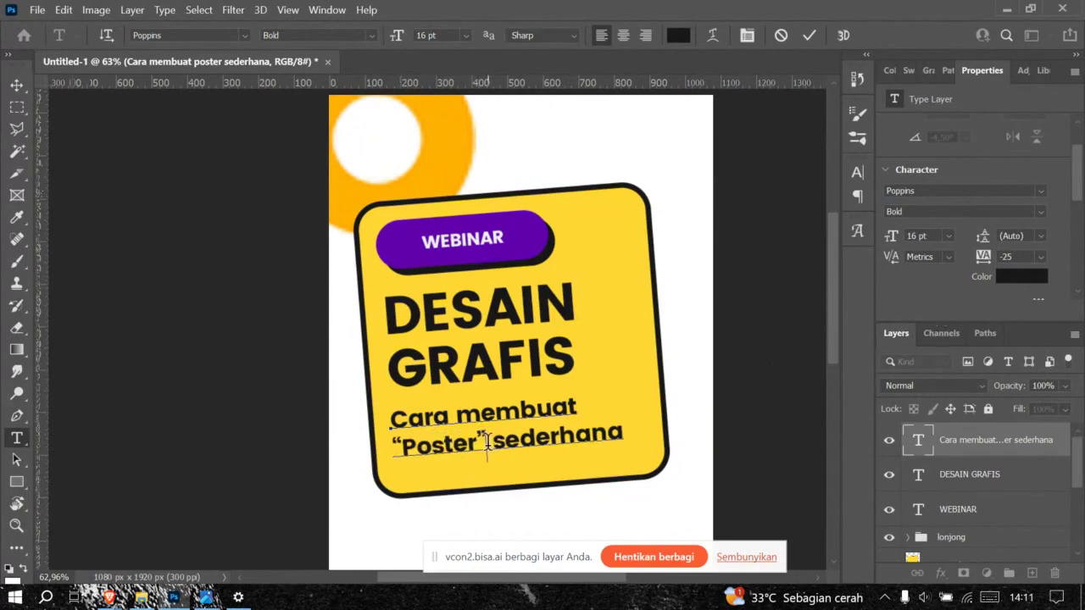
drag(488, 441, 392, 446)
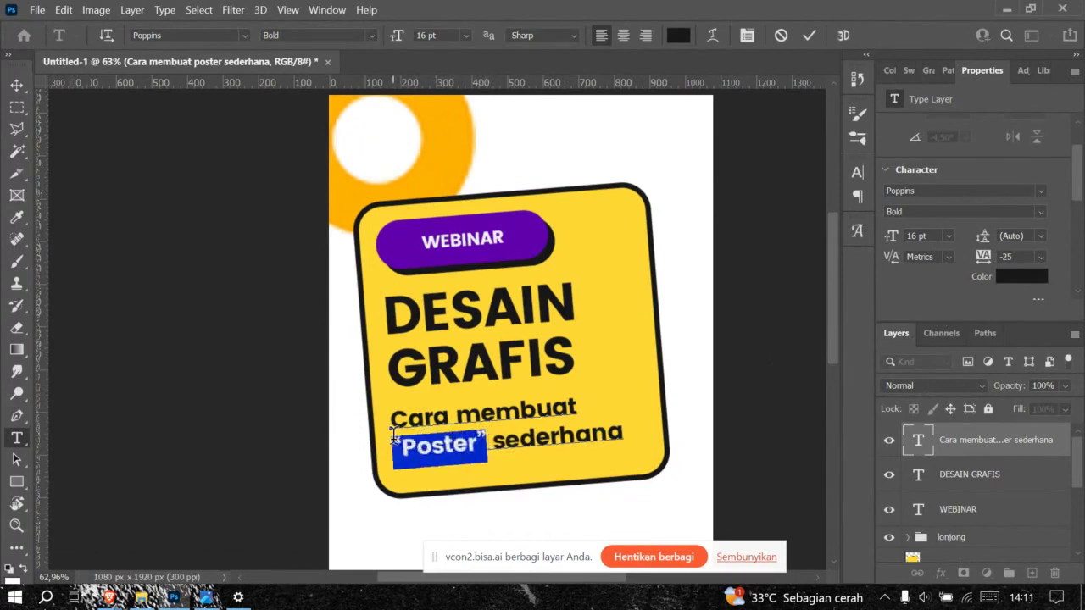
click(1008, 280)
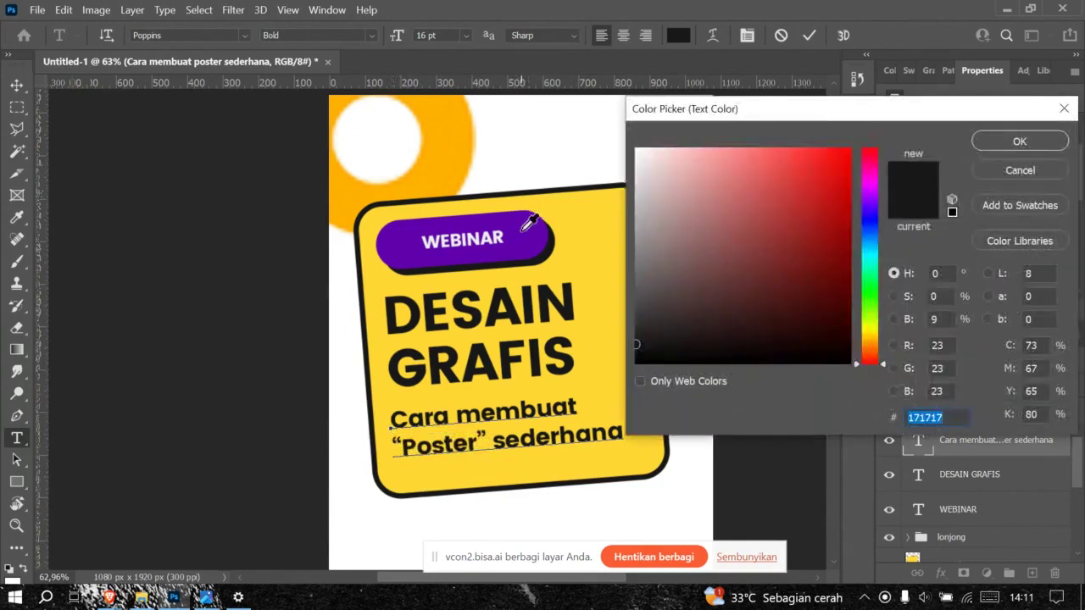
click(524, 227)
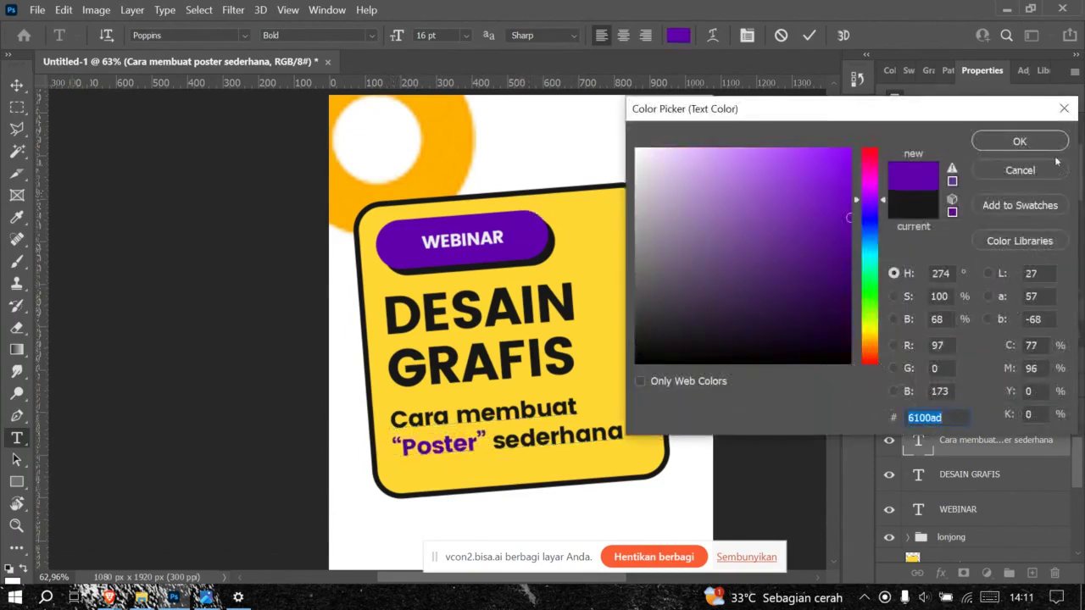
click(1020, 142)
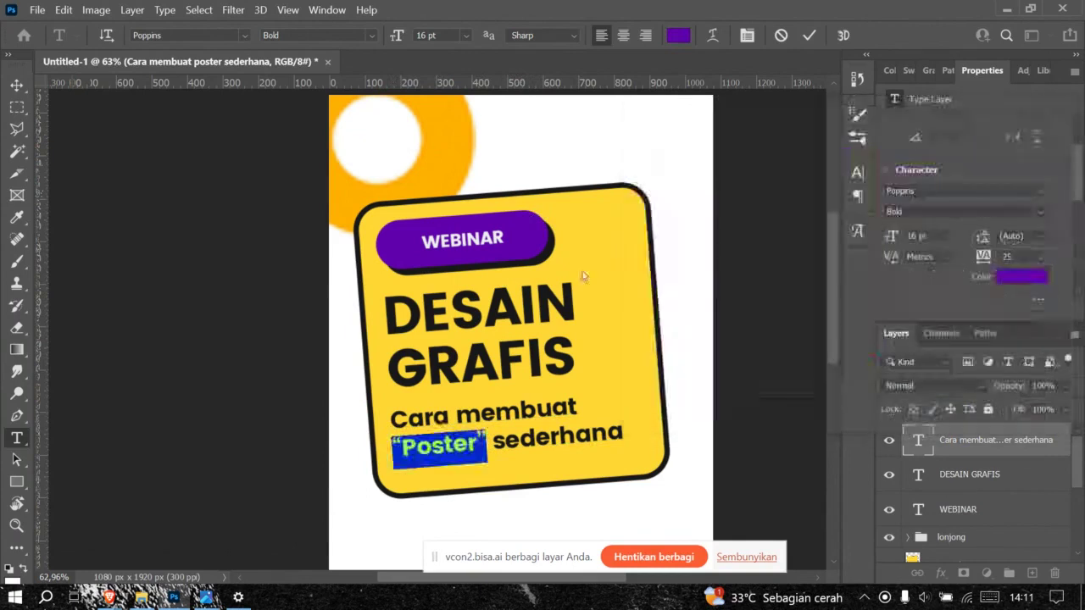
click(809, 35)
key(v)
scroll(487, 339, down, 3)
Step: Nudge the subtitle slightly down on the card, then view the whole reference poster in Photos
key(alt+Tab)
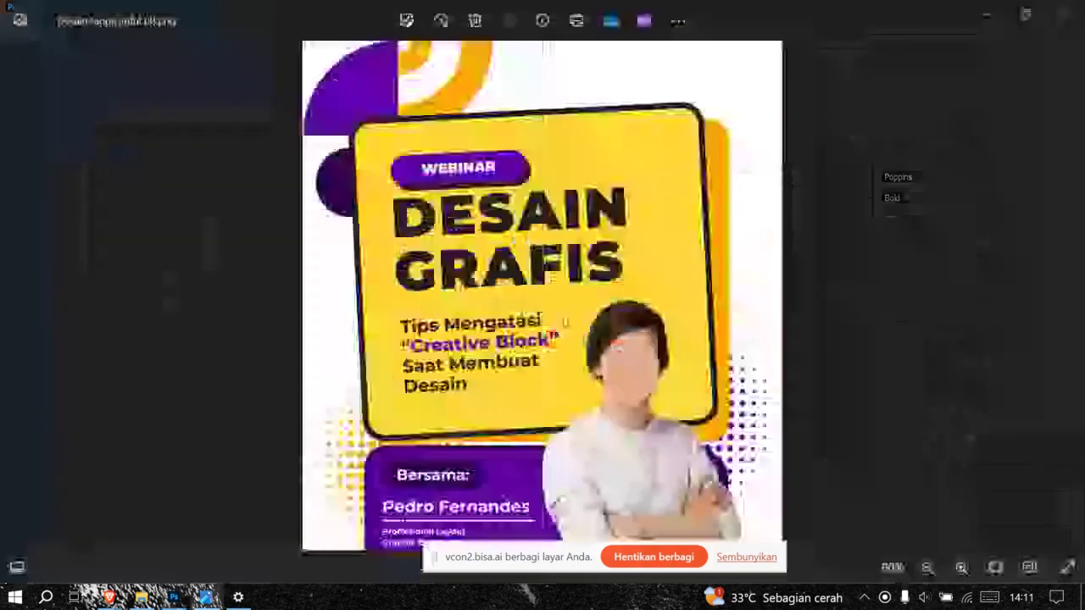
key(alt+Tab)
drag(460, 414, 463, 420)
scroll(571, 347, down, 1)
key(alt+Tab)
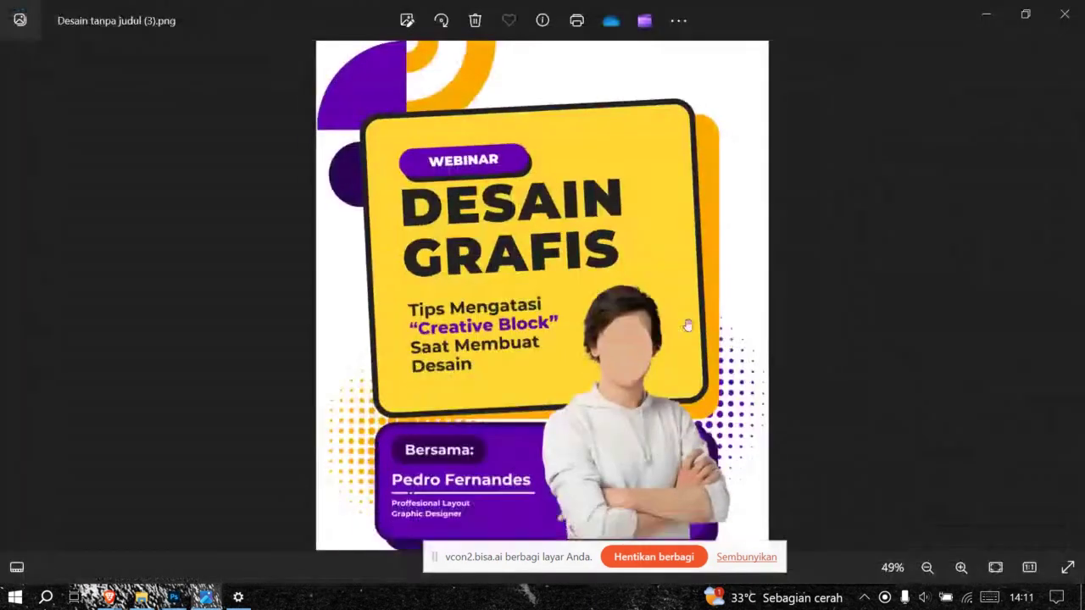
scroll(640, 387, up, 1)
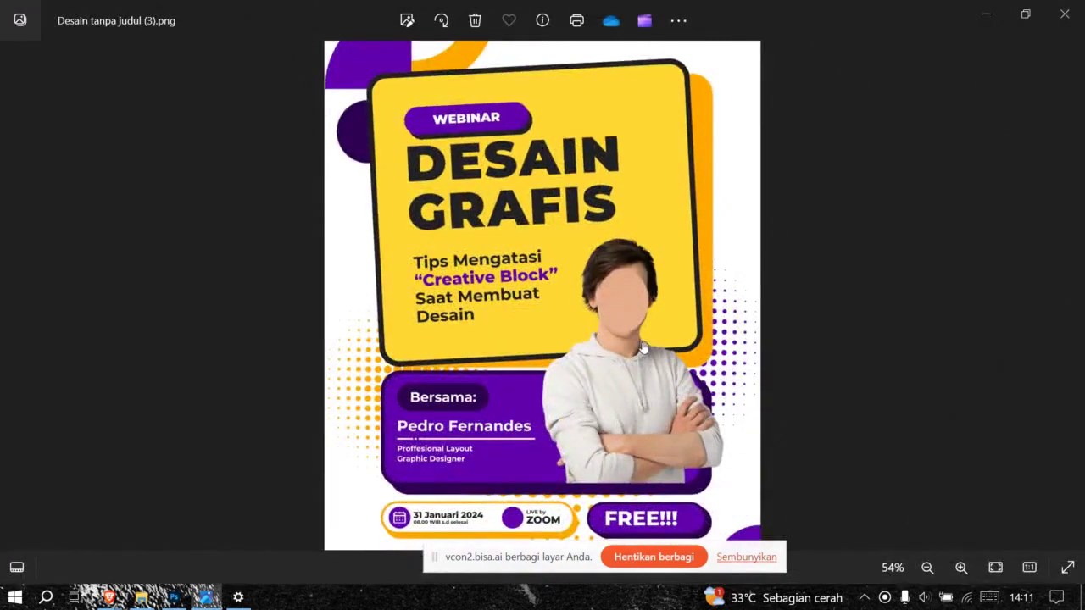
key(alt+Tab)
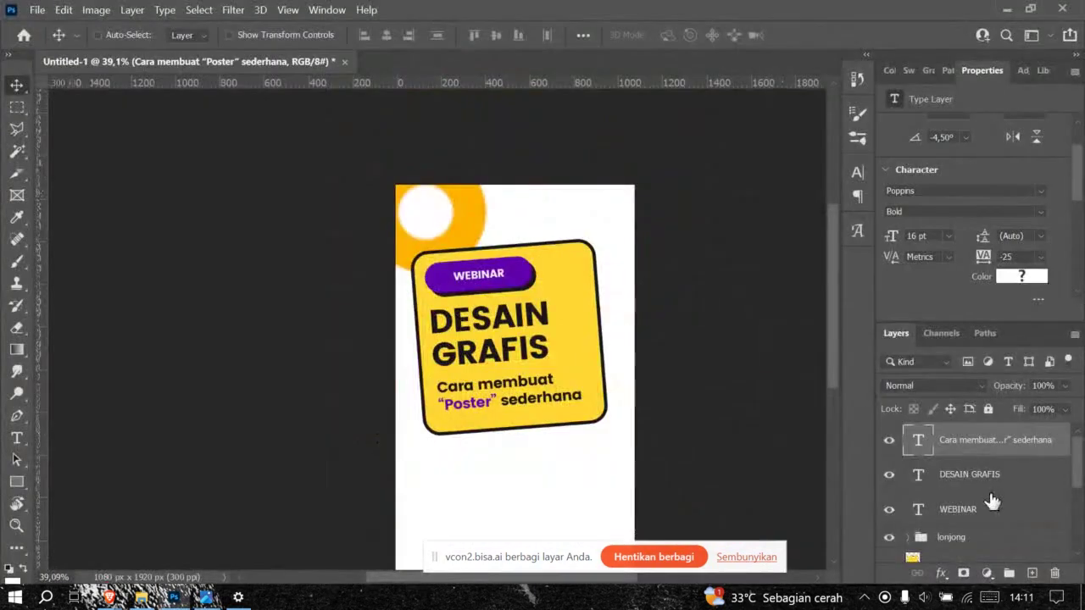
shift+click(979, 507)
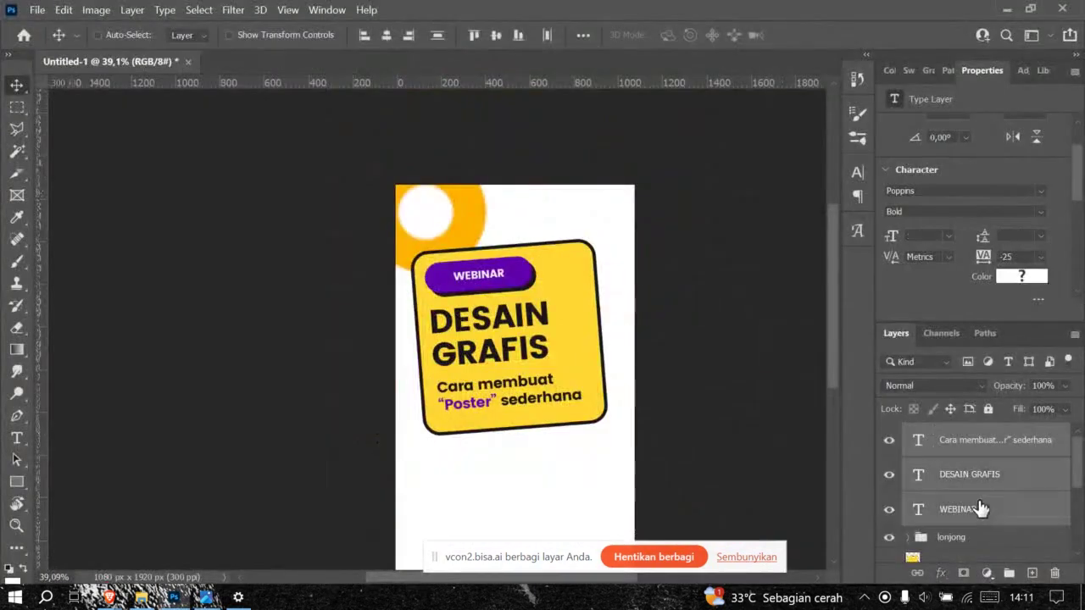
key(ctrl+g)
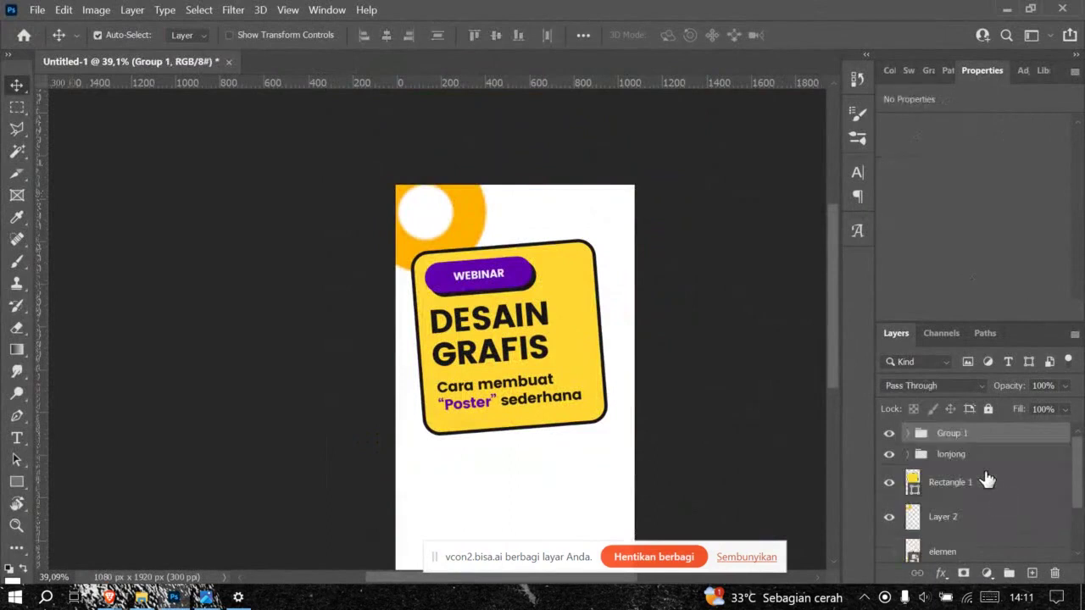
double_click(962, 434)
text(tulisan)
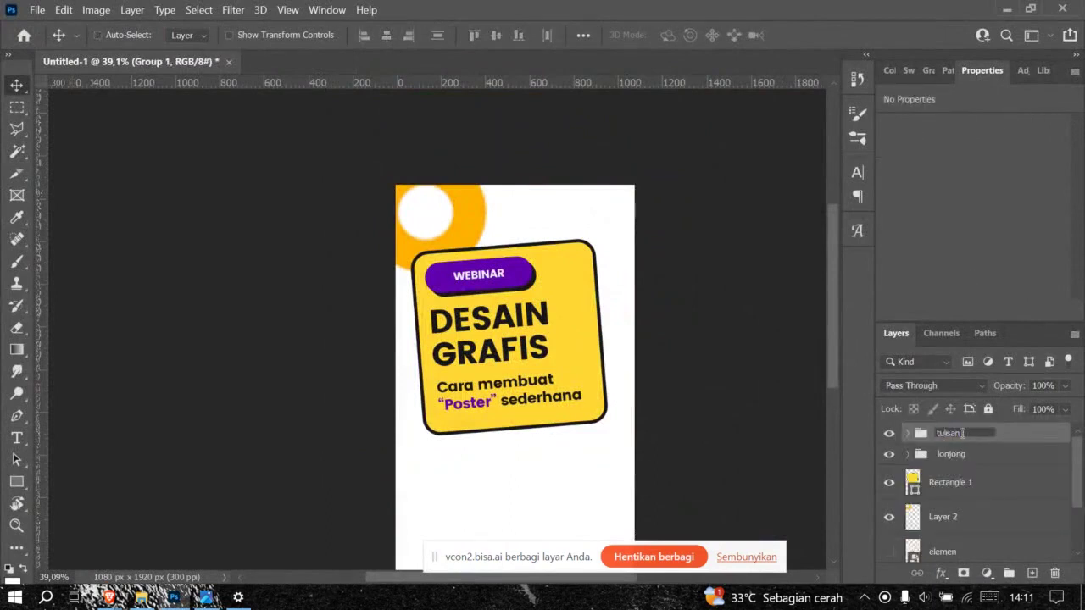
key(Return)
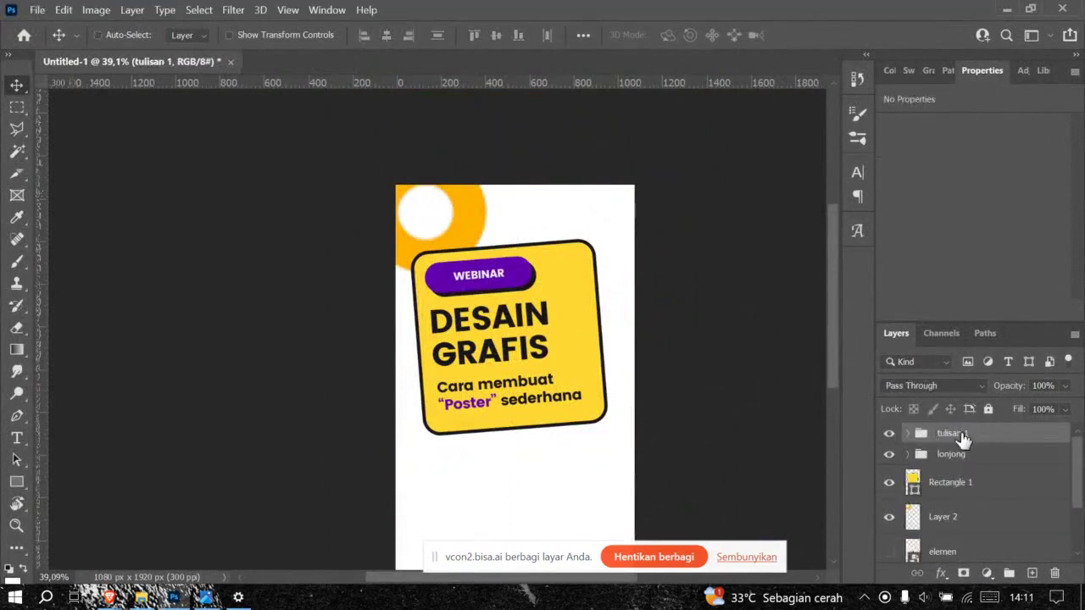
key(alt+Tab)
key(alt+Tab)
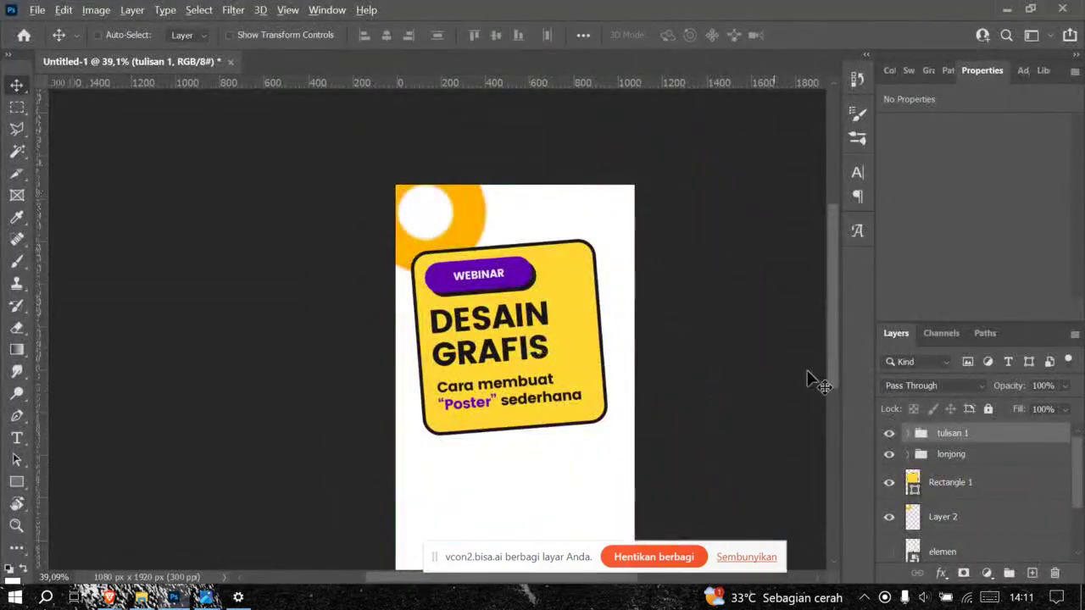
key(alt+Tab)
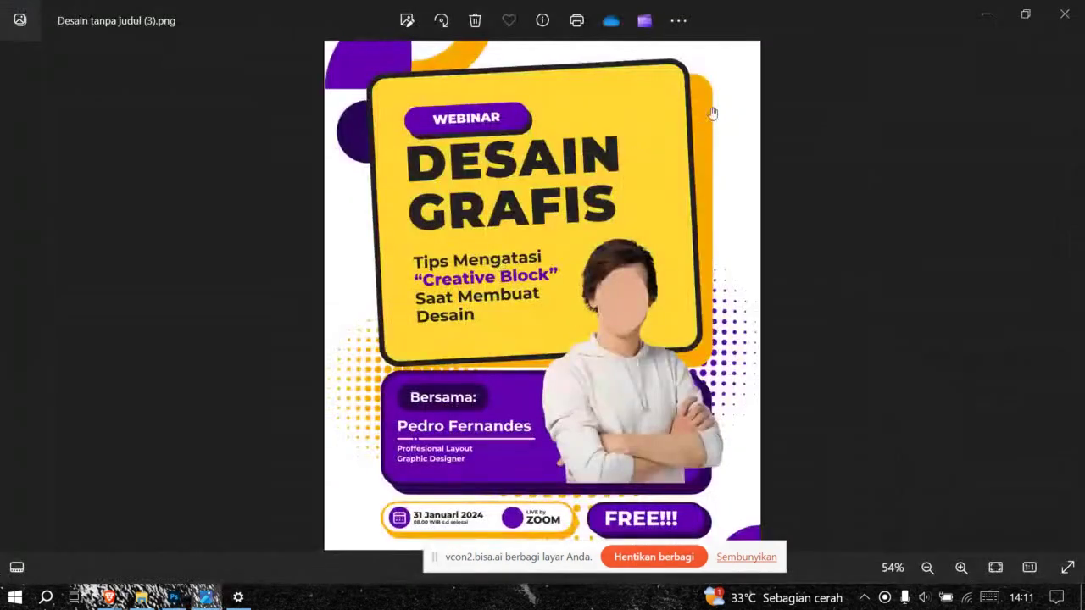
scroll(721, 100, up, 2)
key(alt+Tab)
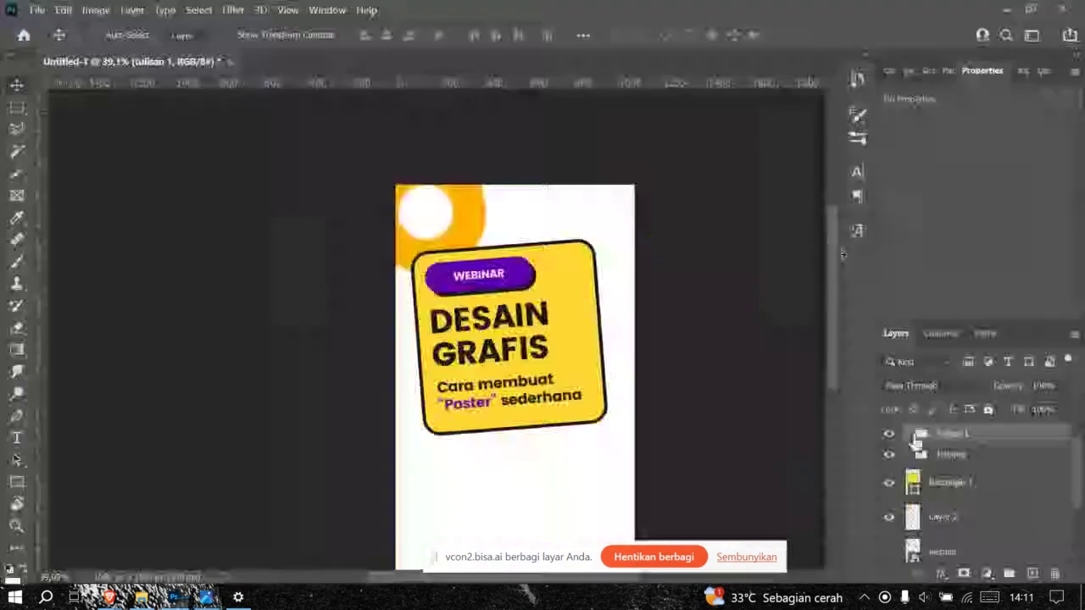
Step: Duplicate the yellow card rectangle, place the copy behind the original, and remove its stroke
click(941, 488)
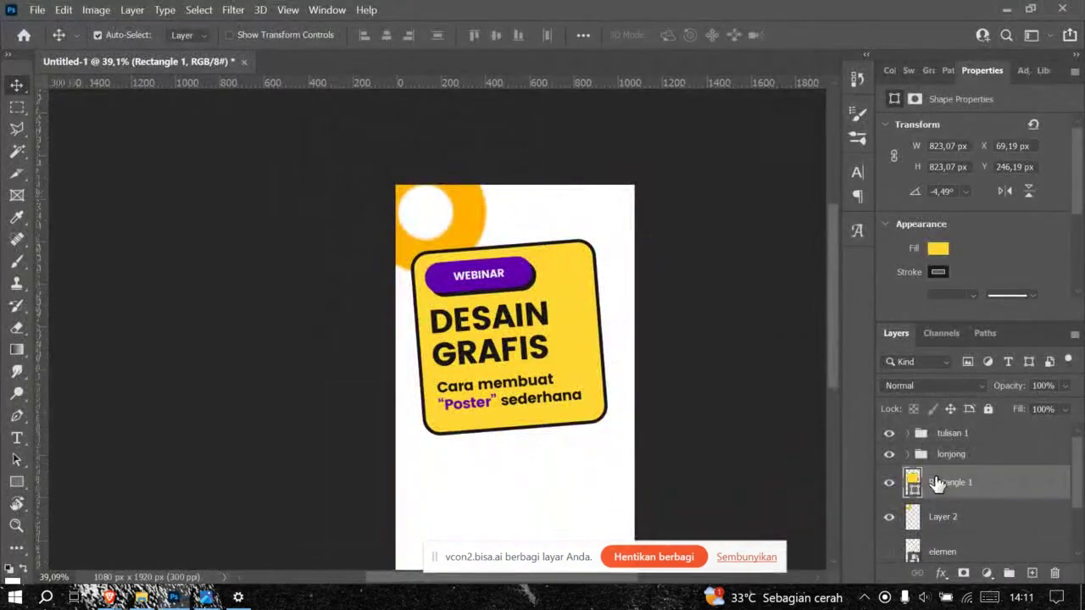
key(ctrl+j)
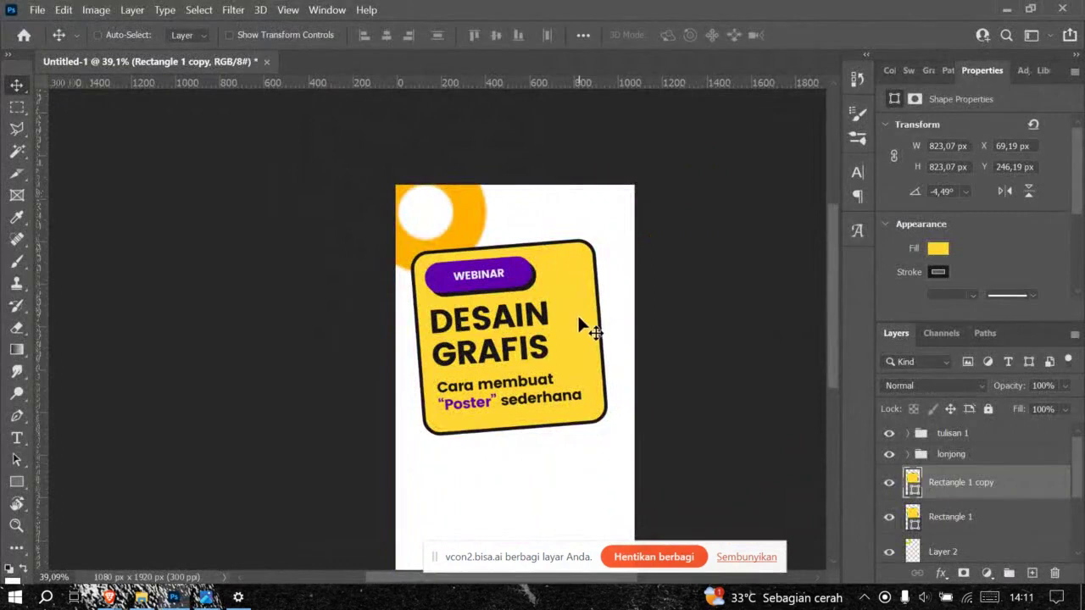
drag(580, 326, 594, 325)
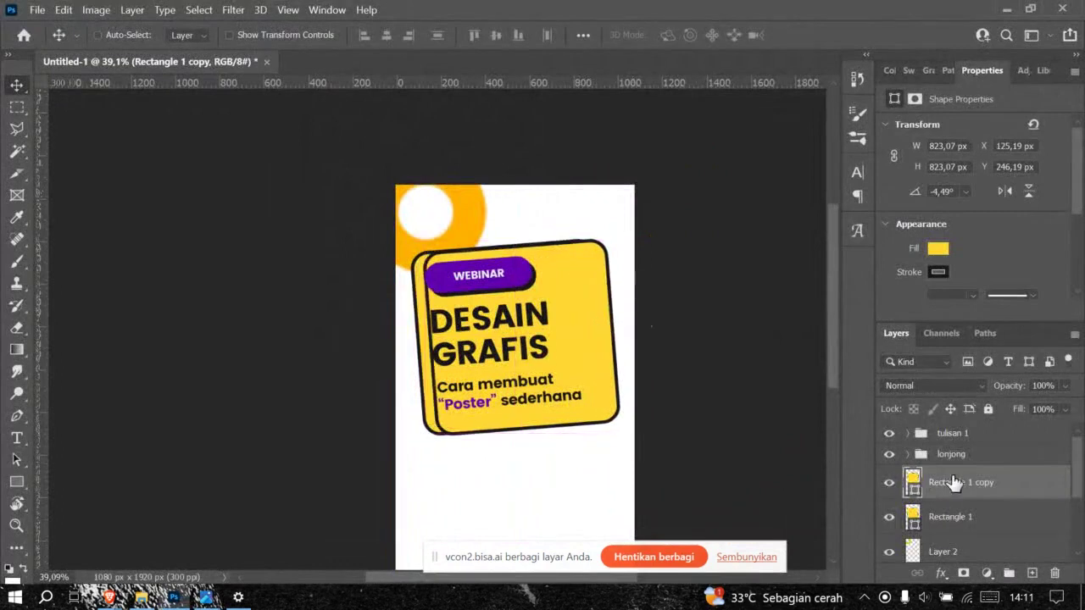
drag(996, 483, 969, 519)
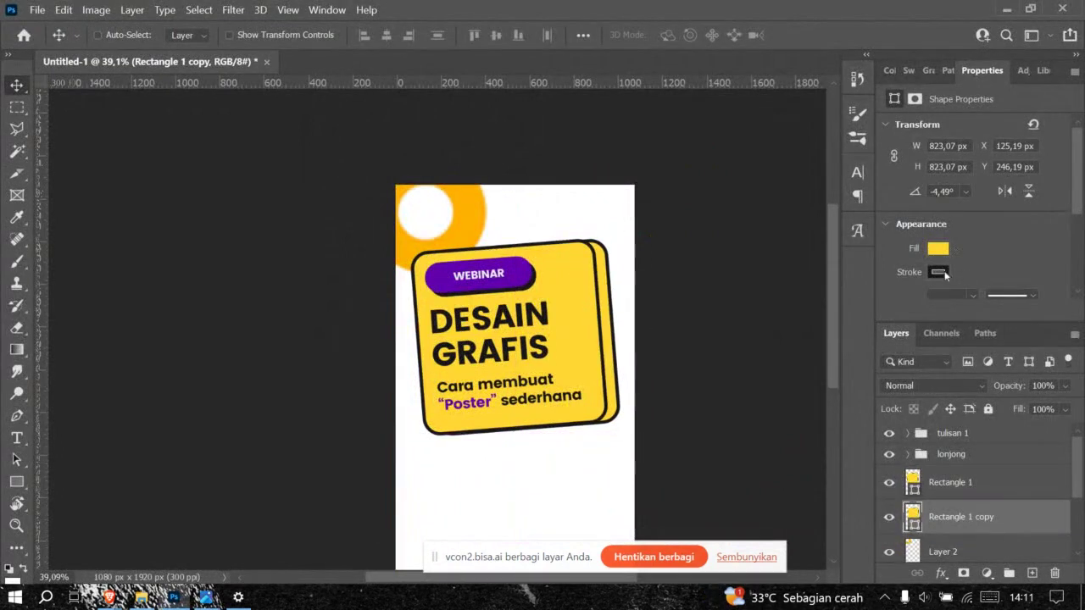
scroll(971, 277, down, 1)
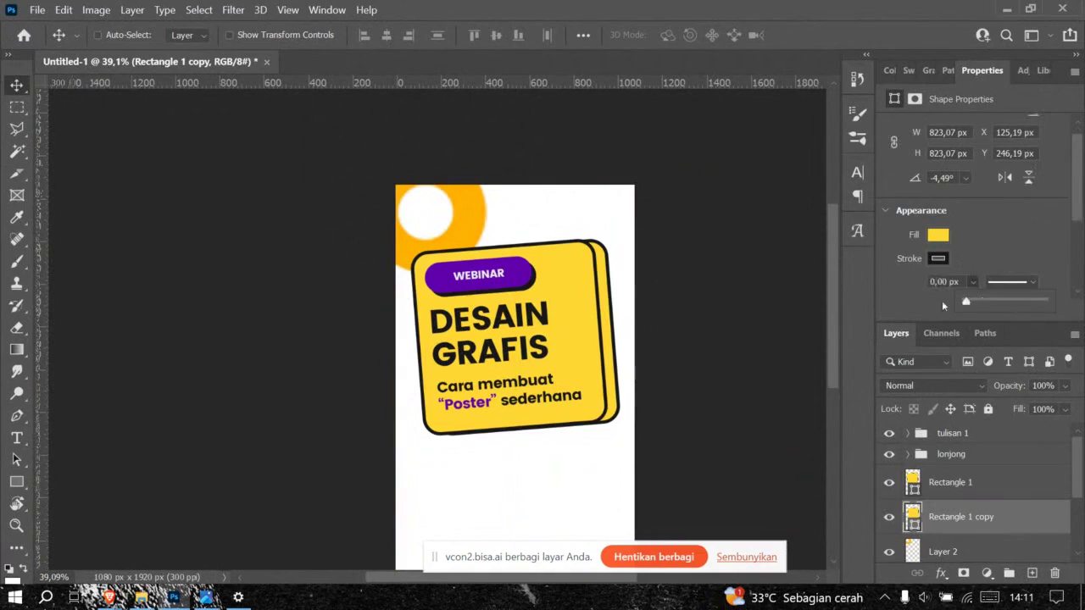
drag(942, 306, 943, 303)
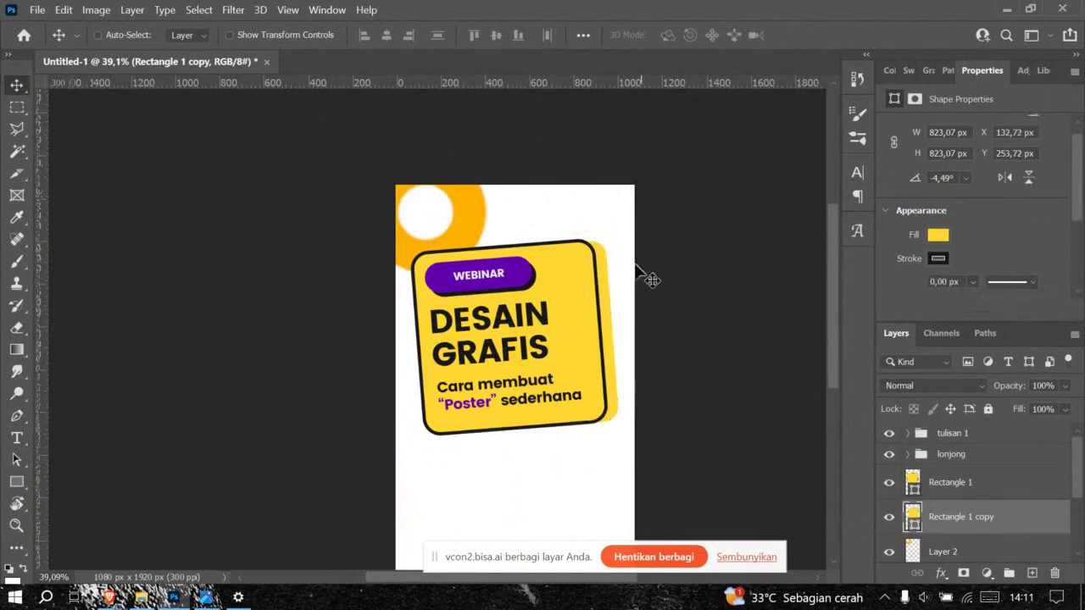
Step: Rotate the card copy an extra 5° and move it down behind the card
key(ctrl+t)
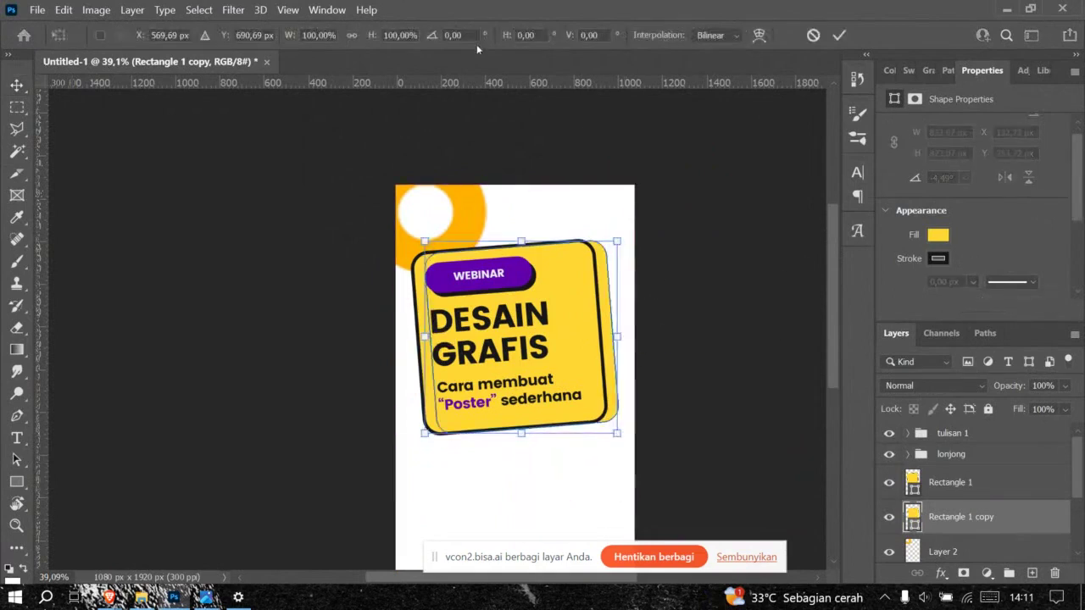
mouse_move(625, 448)
mouse_down()
mouse_move(610, 453)
mouse_move(620, 452)
mouse_up()
drag(620, 452, 615, 450)
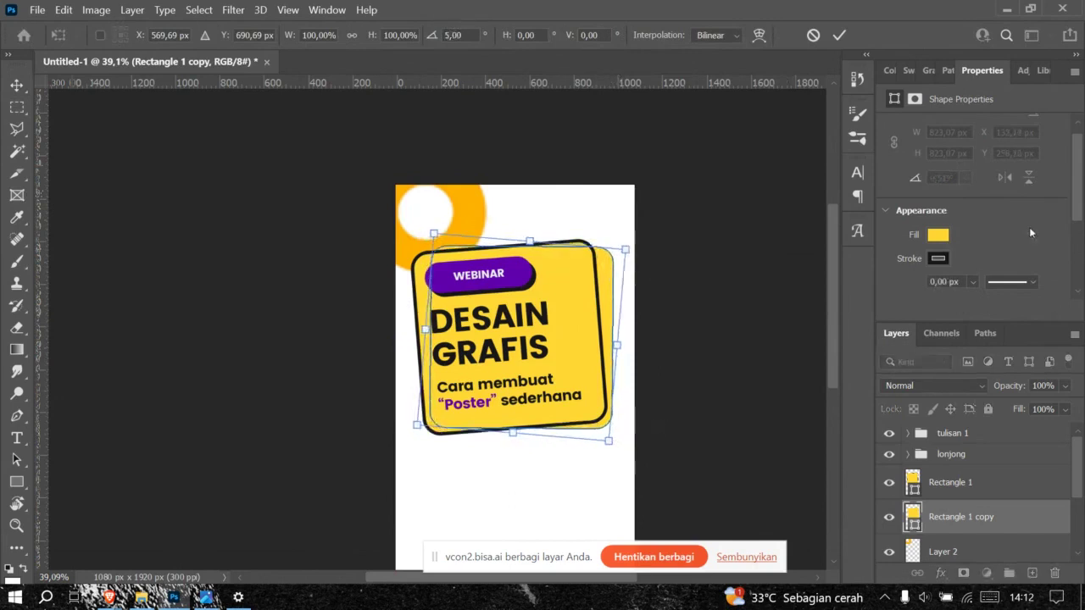
click(839, 36)
key(alt+Tab)
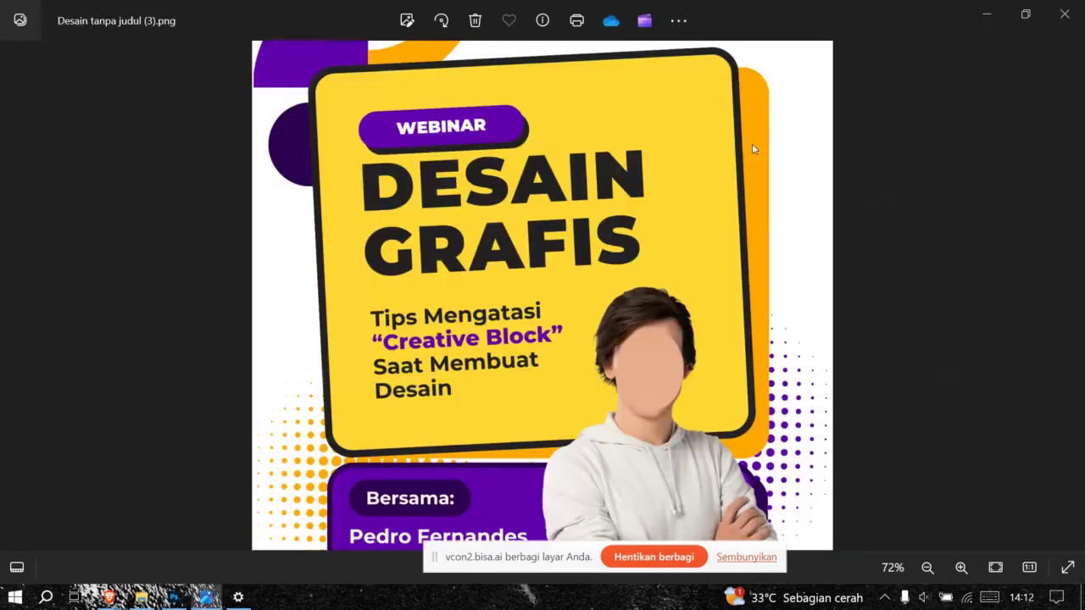
key(alt+Tab)
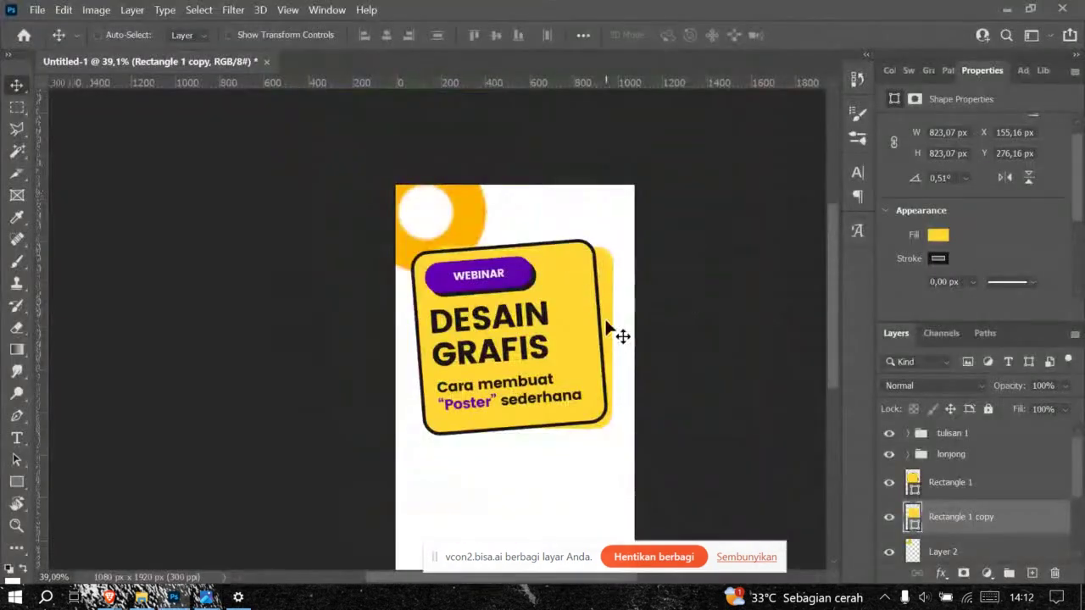
drag(607, 332, 607, 339)
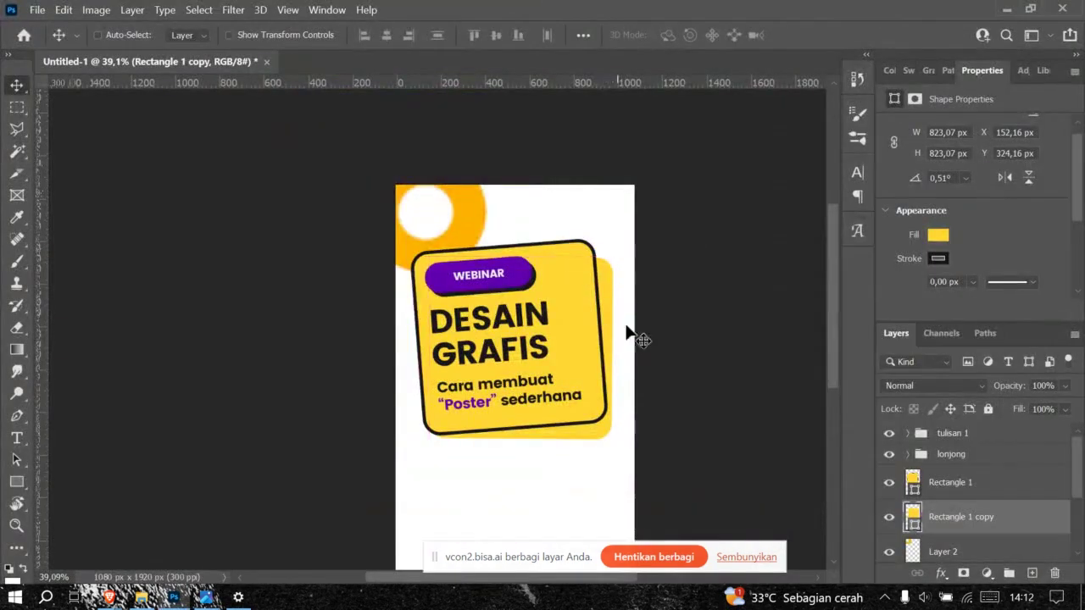
key(alt+Tab)
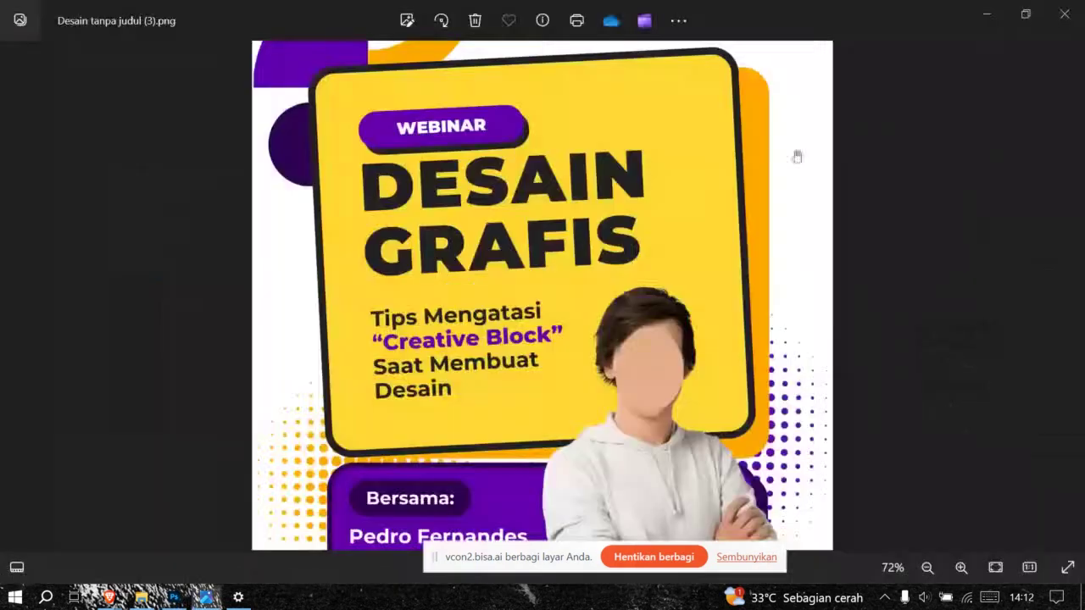
key(alt+Tab)
Step: Show the reference poster layer to line up the card copy, then reselect the copy
scroll(969, 509, down, 4)
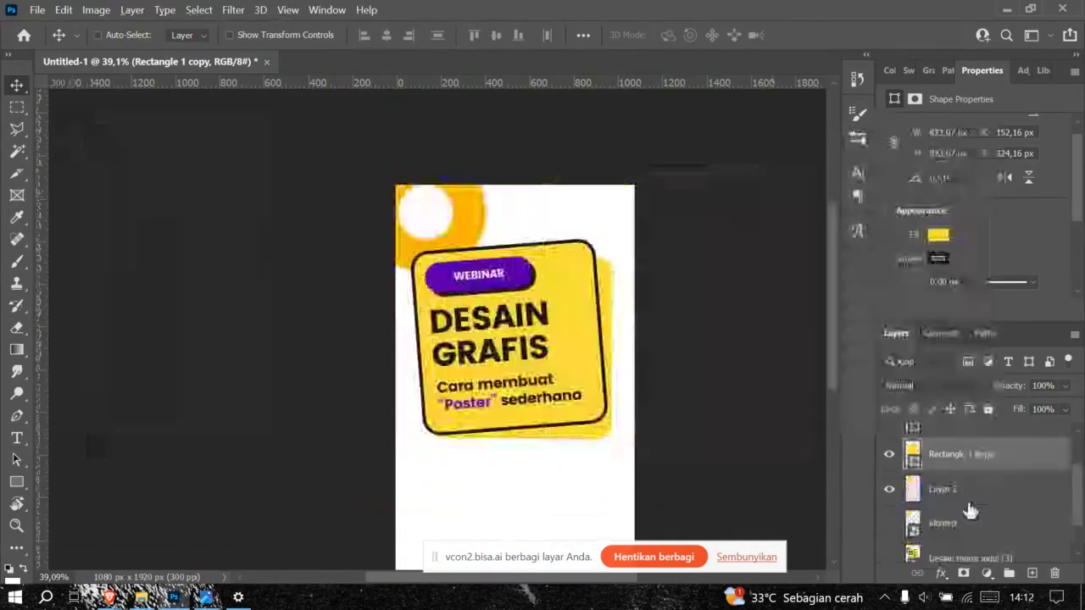
click(889, 517)
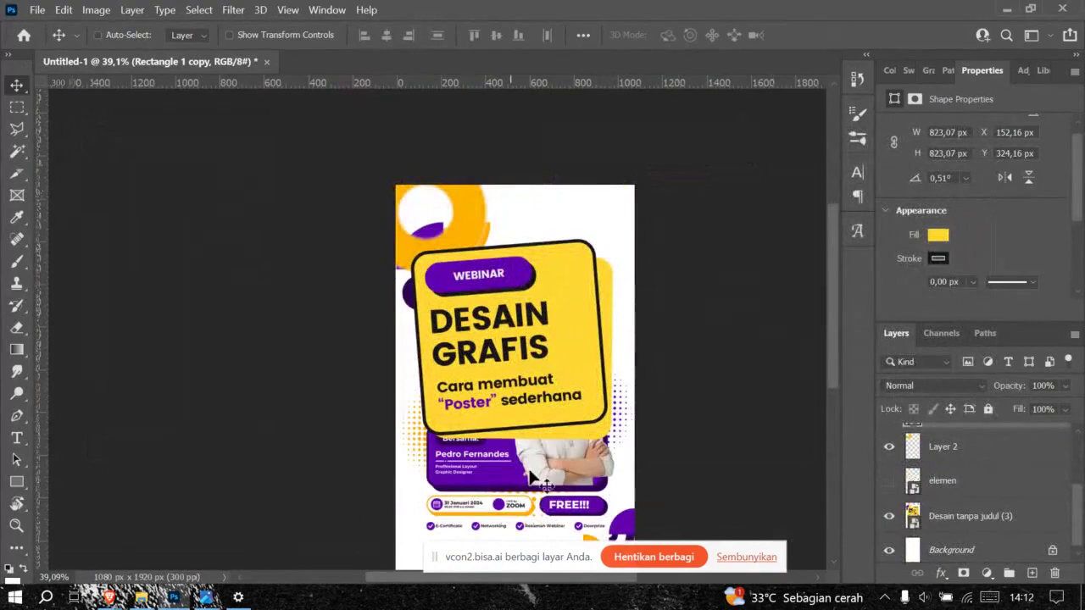
drag(546, 470, 569, 555)
key(ctrl+z)
click(968, 544)
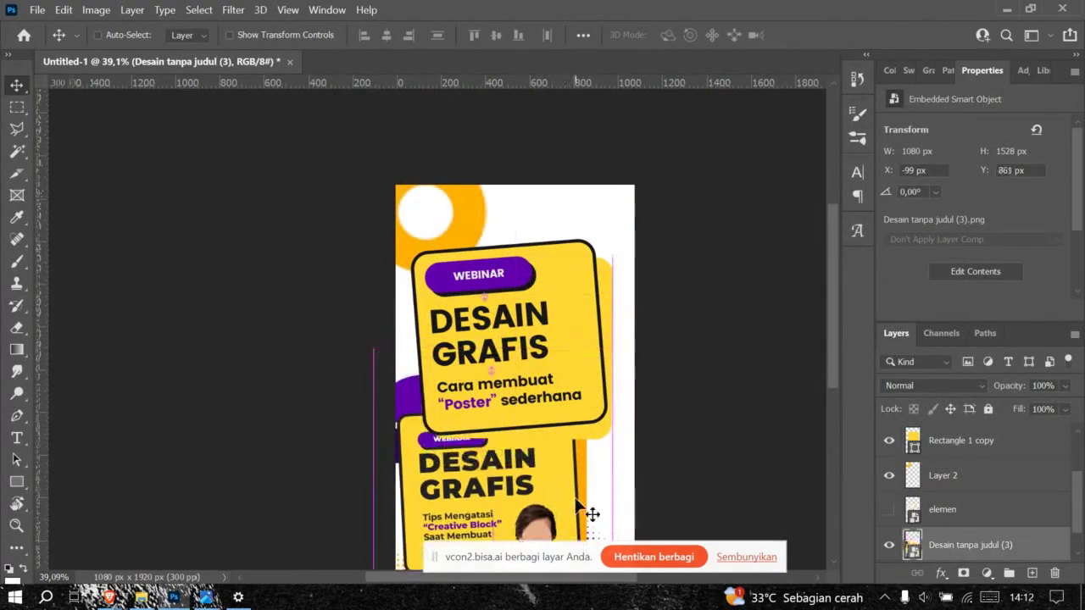
click(932, 443)
scroll(947, 477, up, 1)
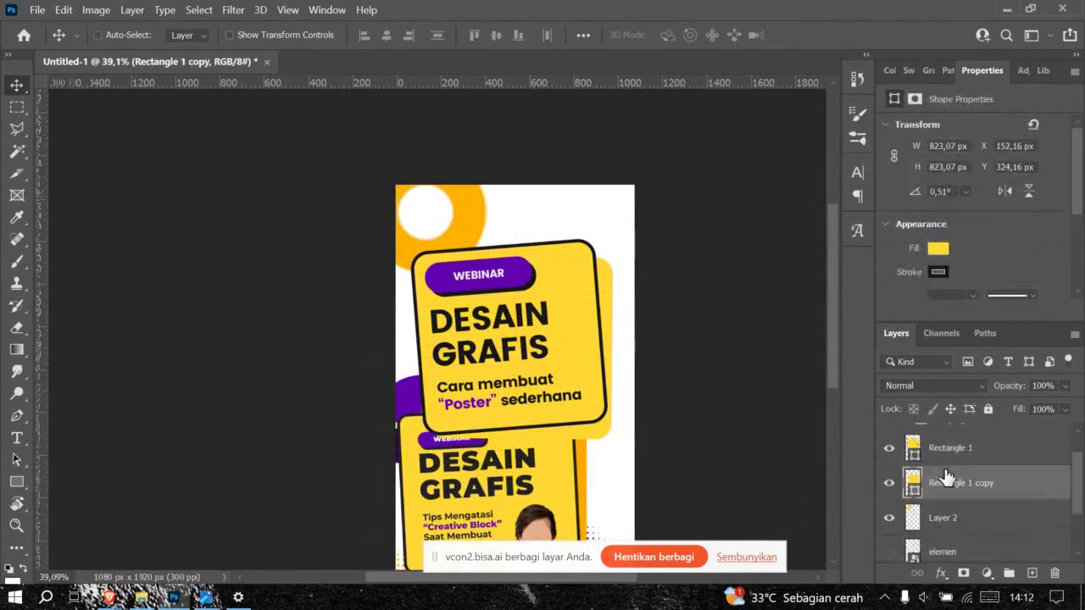
Step: Fill the card copy with orange #ffa800 sampled from the reference, then hide the reference layer
click(941, 249)
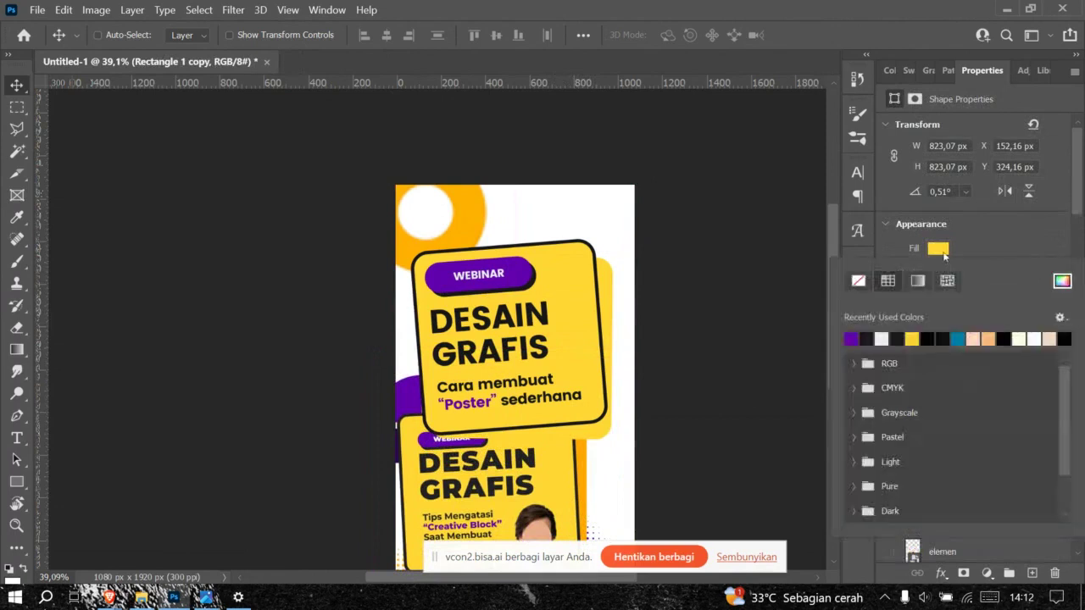
click(1062, 281)
click(586, 449)
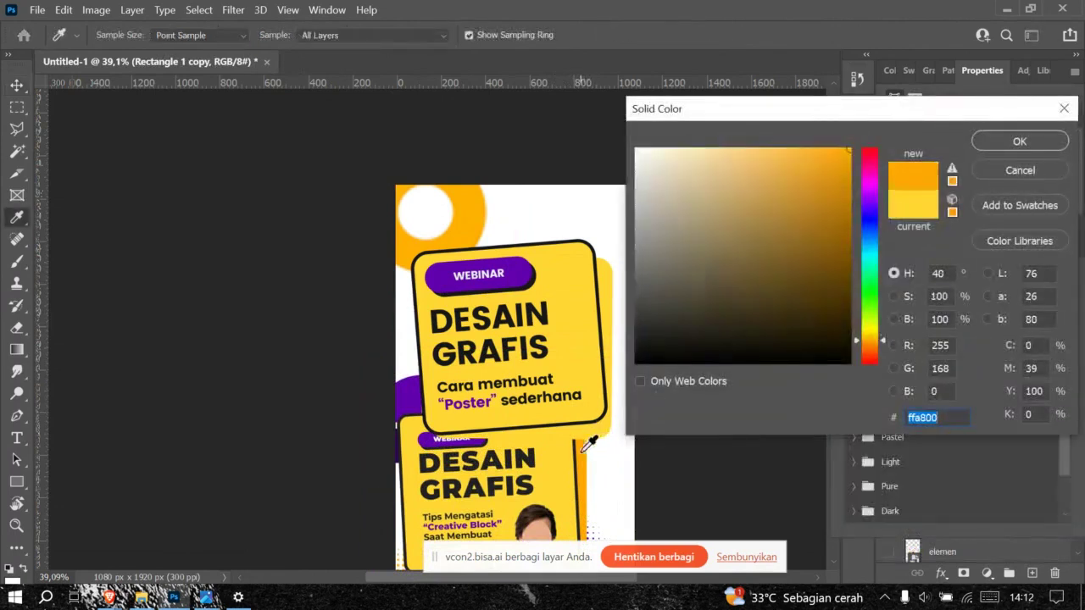
click(1020, 141)
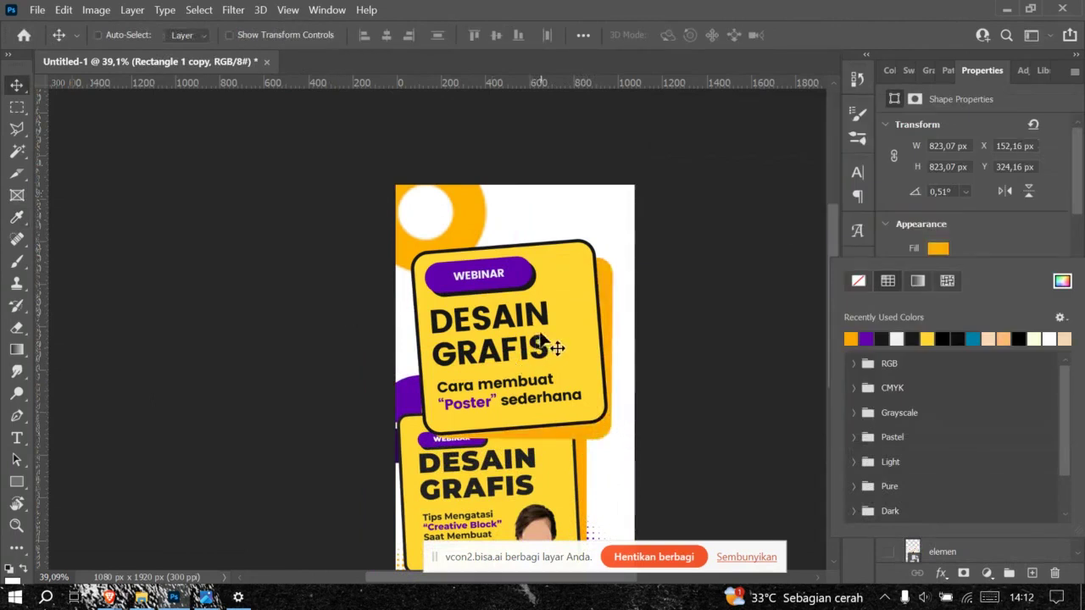
click(1039, 239)
scroll(906, 506, down, 2)
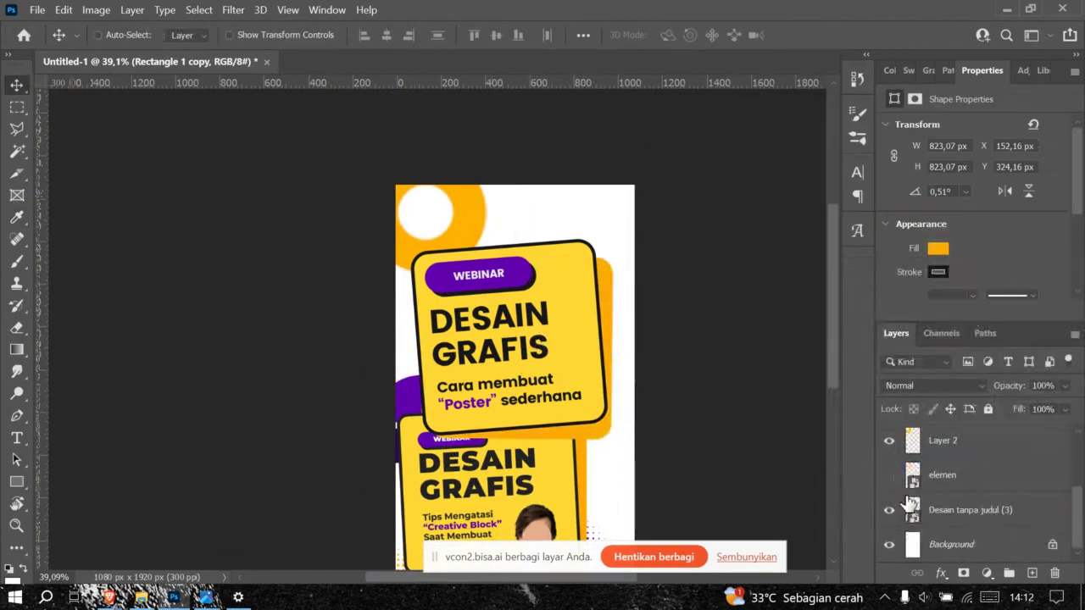
click(889, 510)
Step: Compare the poster against the Photos reference image, ending with the reference in front
scroll(775, 448, right, 1)
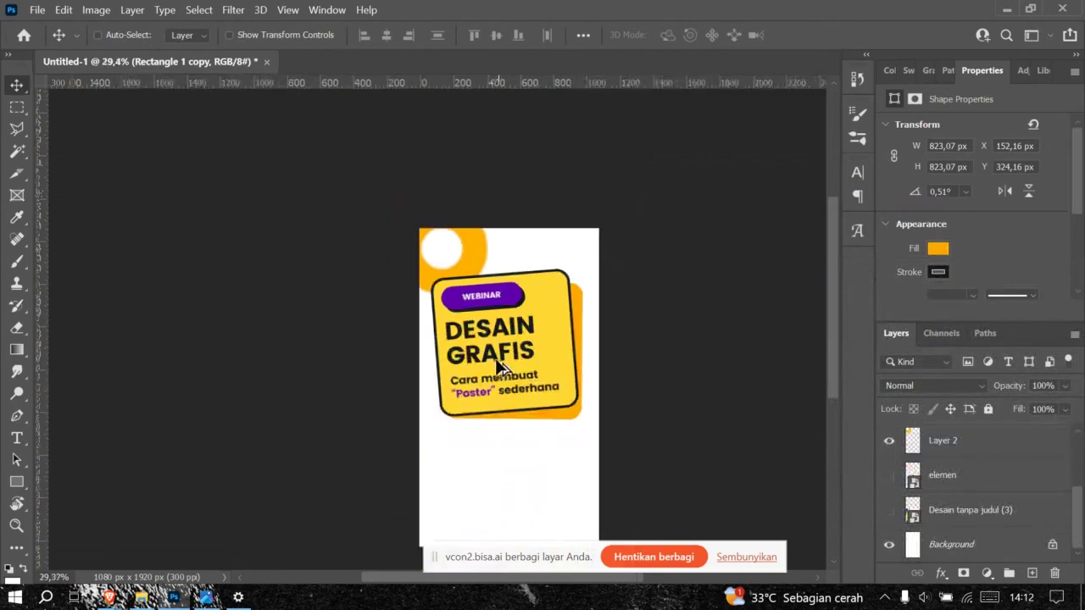
key(alt+Tab)
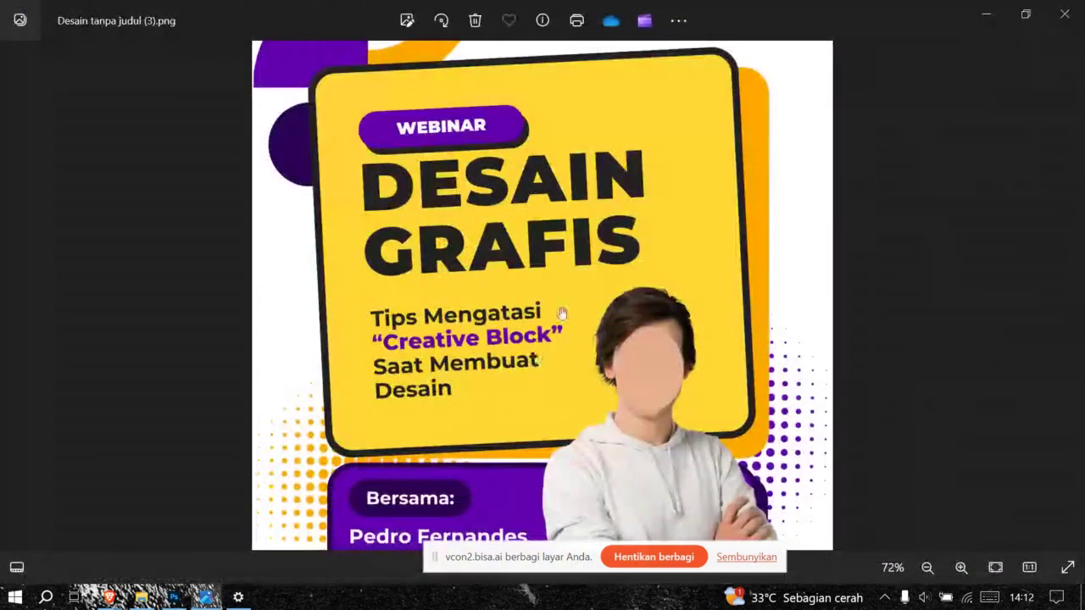
scroll(566, 305, down, 2)
key(alt+Tab)
scroll(565, 297, down, 2)
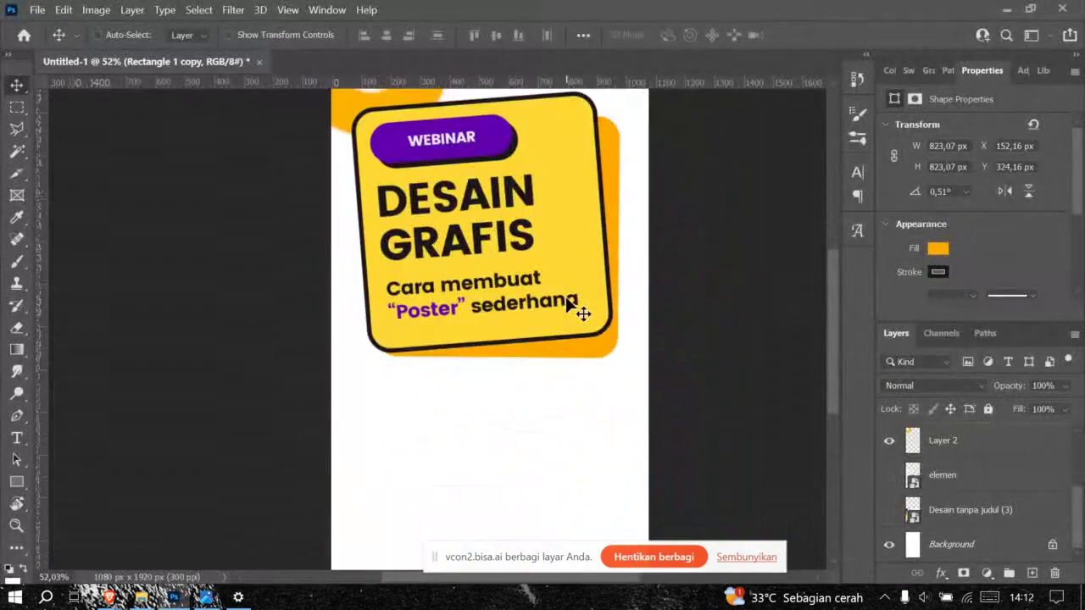
key(alt+Tab)
scroll(565, 298, down, 1)
scroll(576, 418, up, 2)
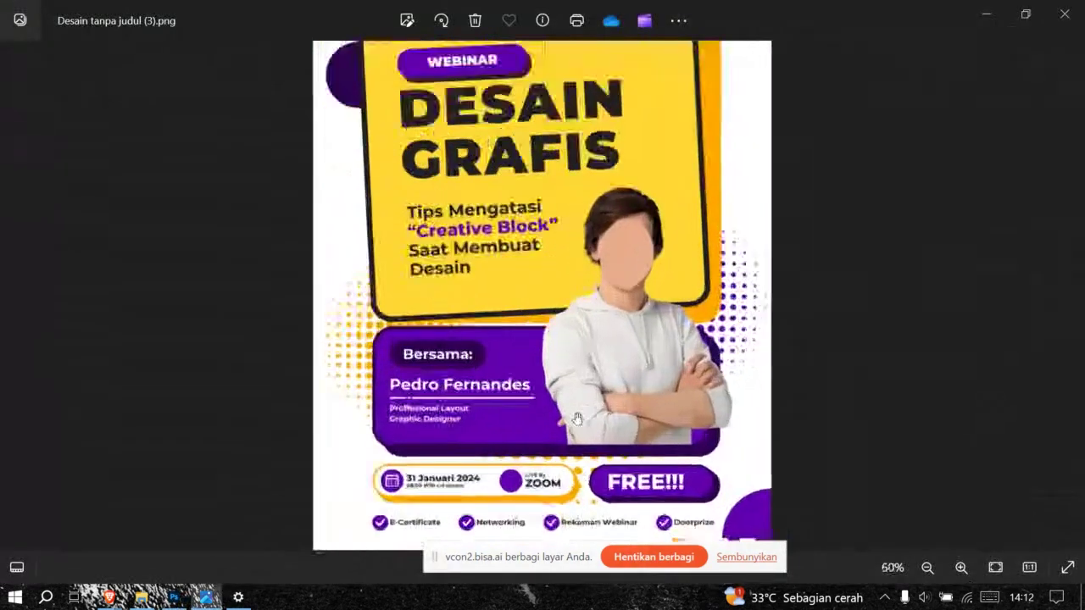
scroll(576, 419, up, 1)
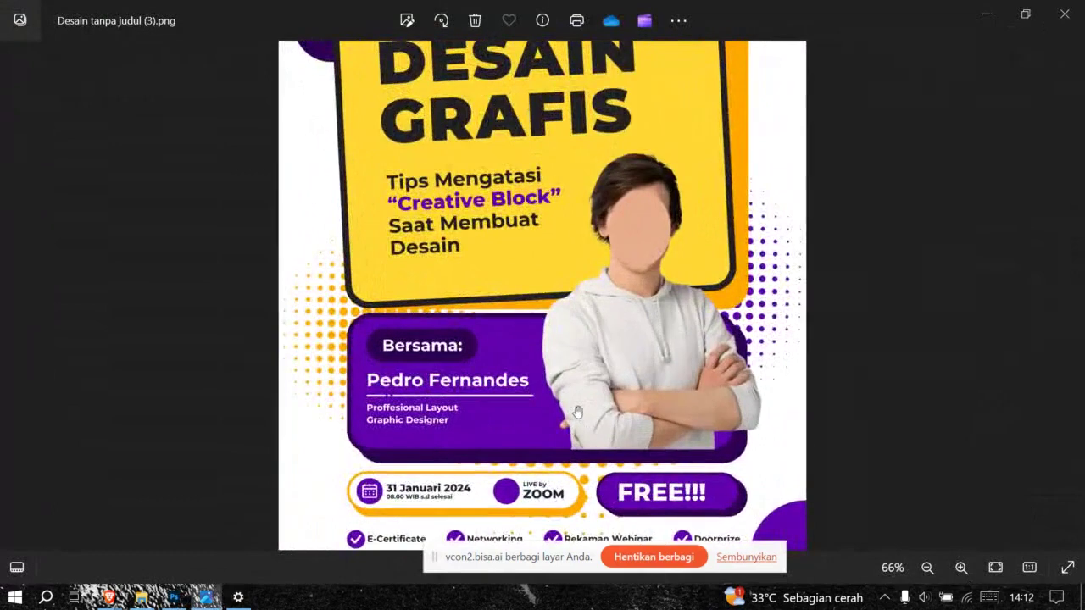
key(alt+Tab)
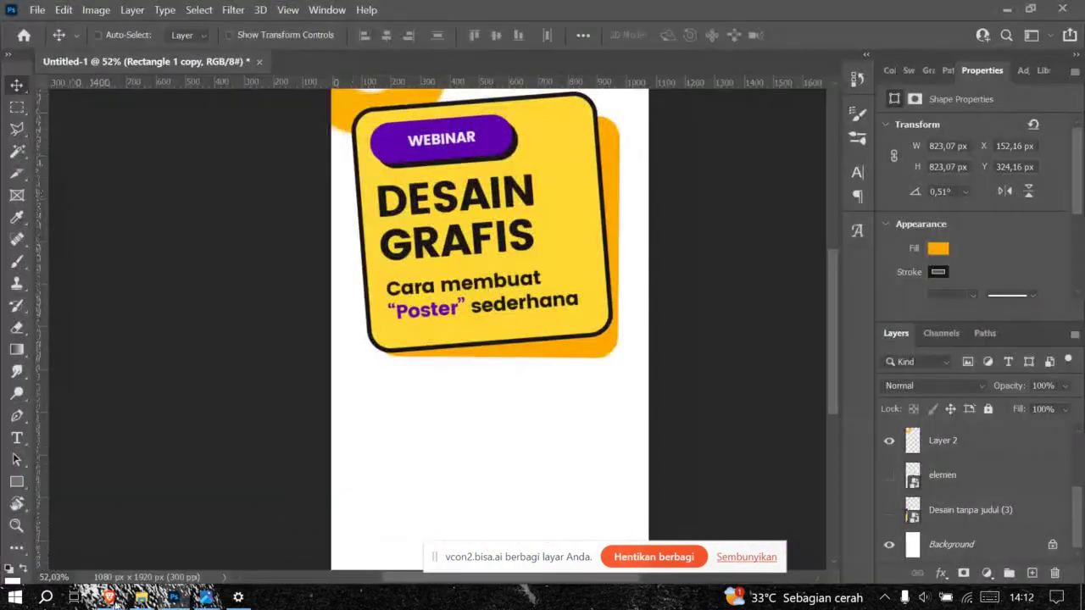
mouse_move(115, 599)
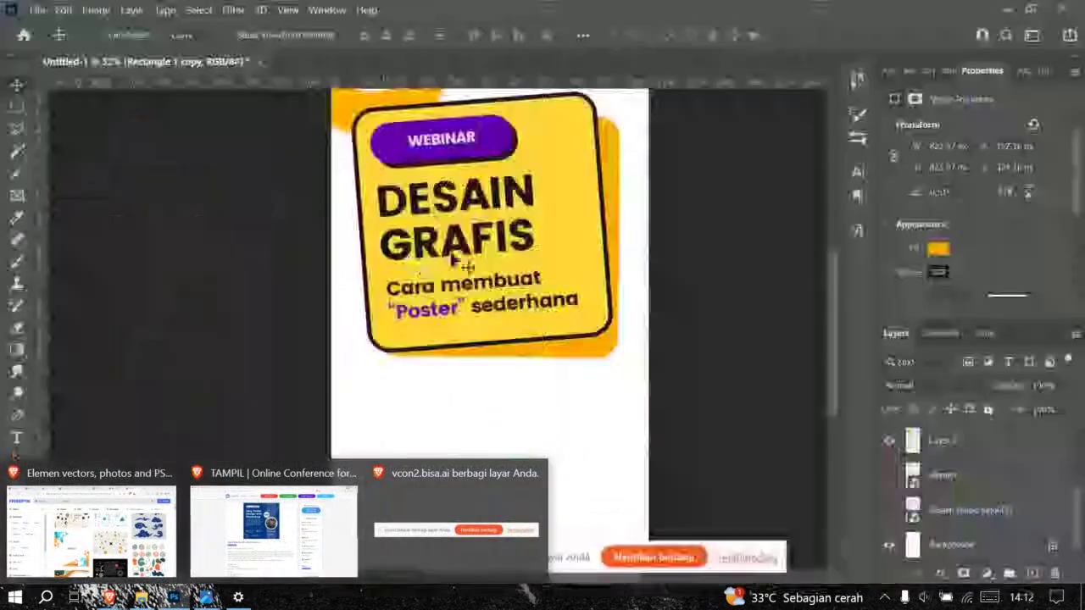
key(alt+Tab)
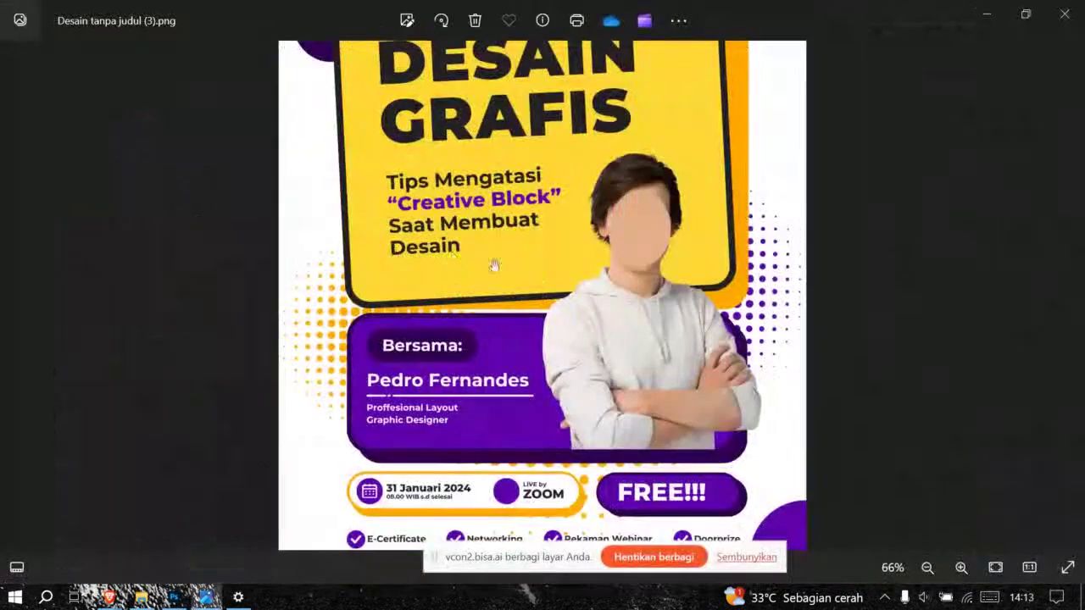
key(alt+Tab)
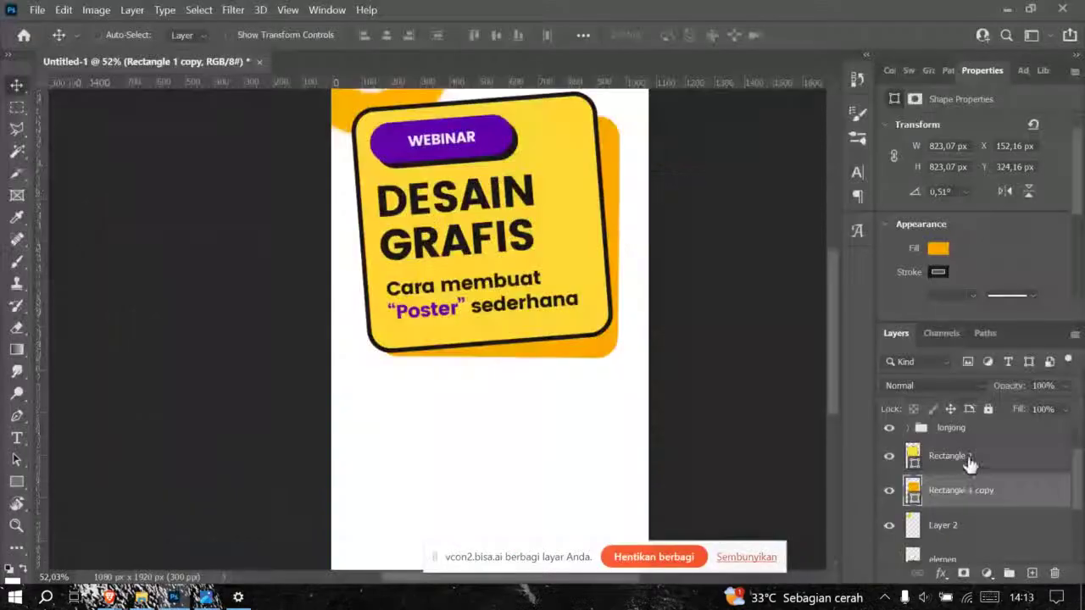
Step: Group Rectangle 1 and its orange copy as 'bg-tulisan1' and duplicate the group
shift+click(969, 462)
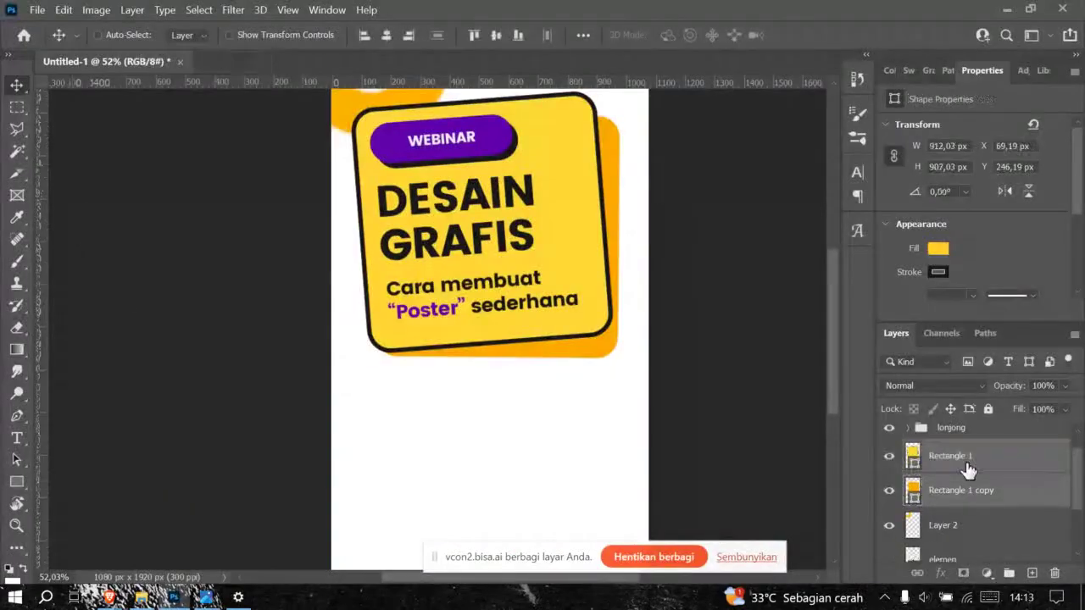
scroll(975, 475, up, 1)
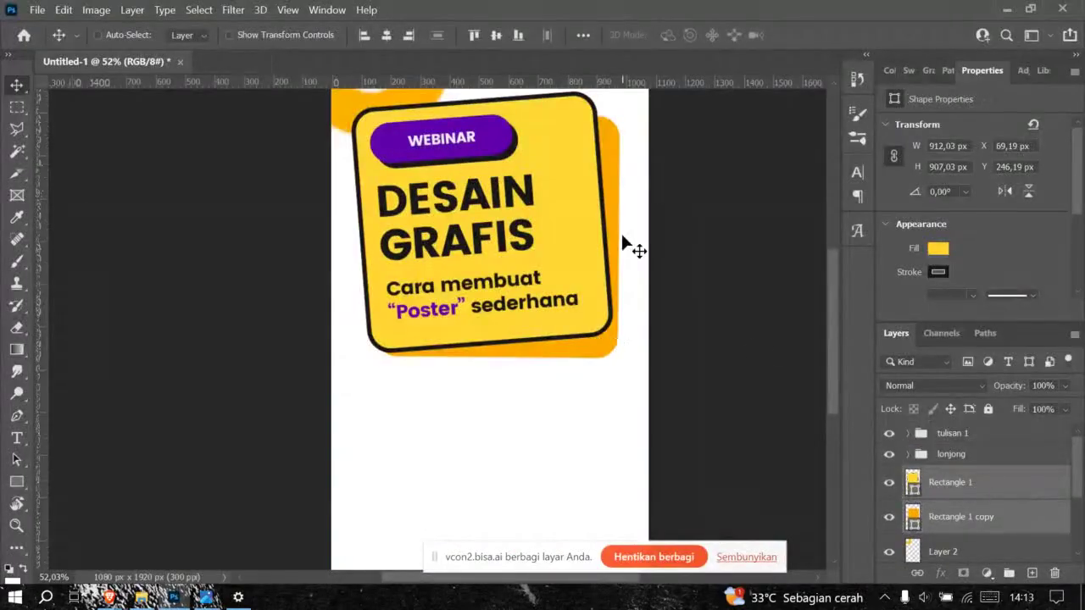
scroll(622, 250, up, 3)
scroll(621, 251, up, 1)
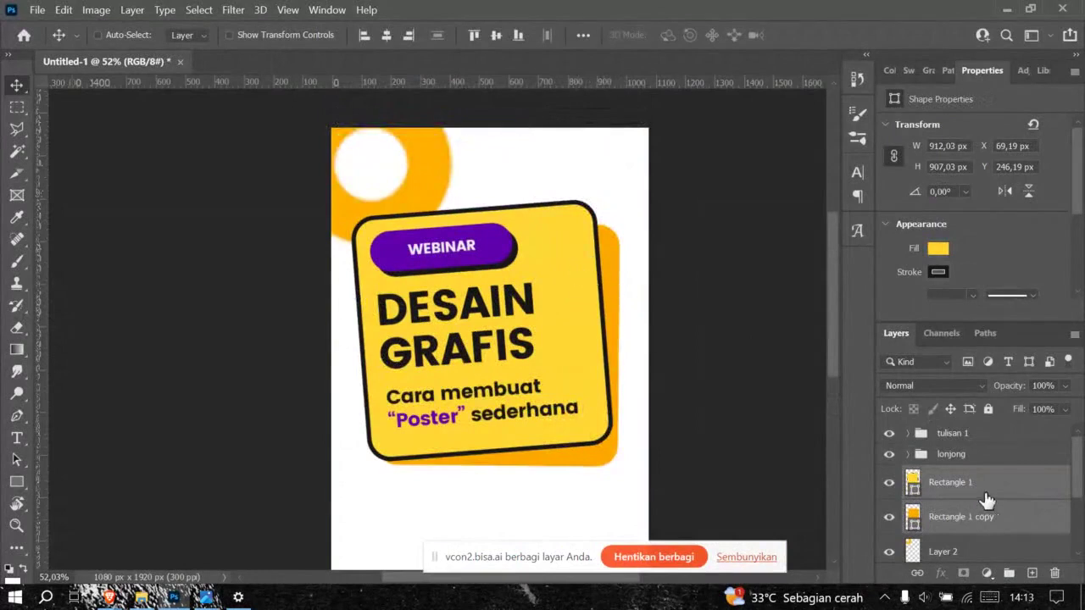
key(ctrl+g)
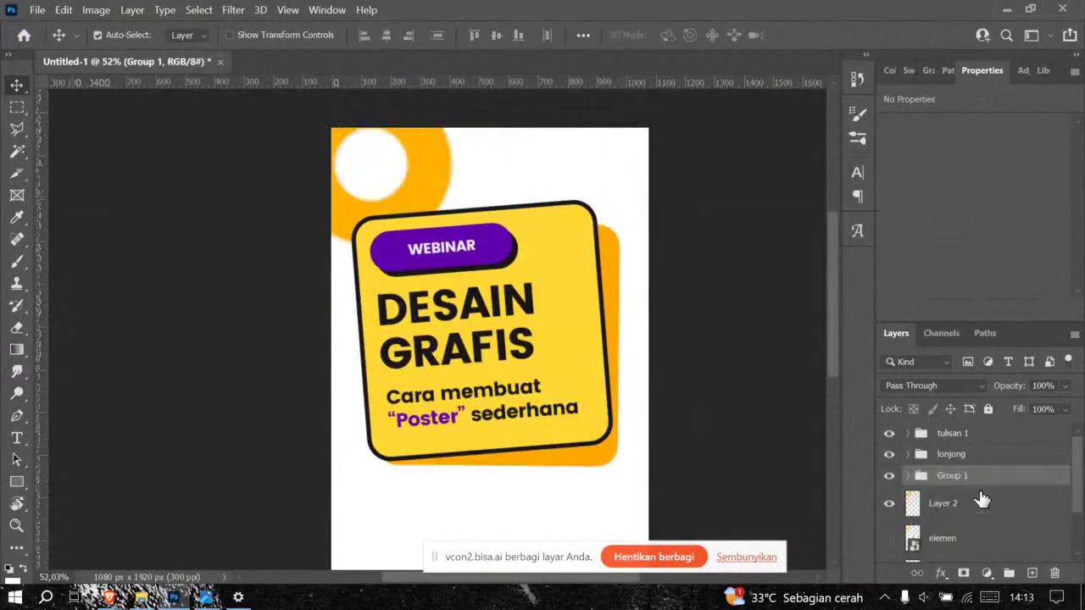
double_click(958, 476)
text(bg-tulisan1)
key(Return)
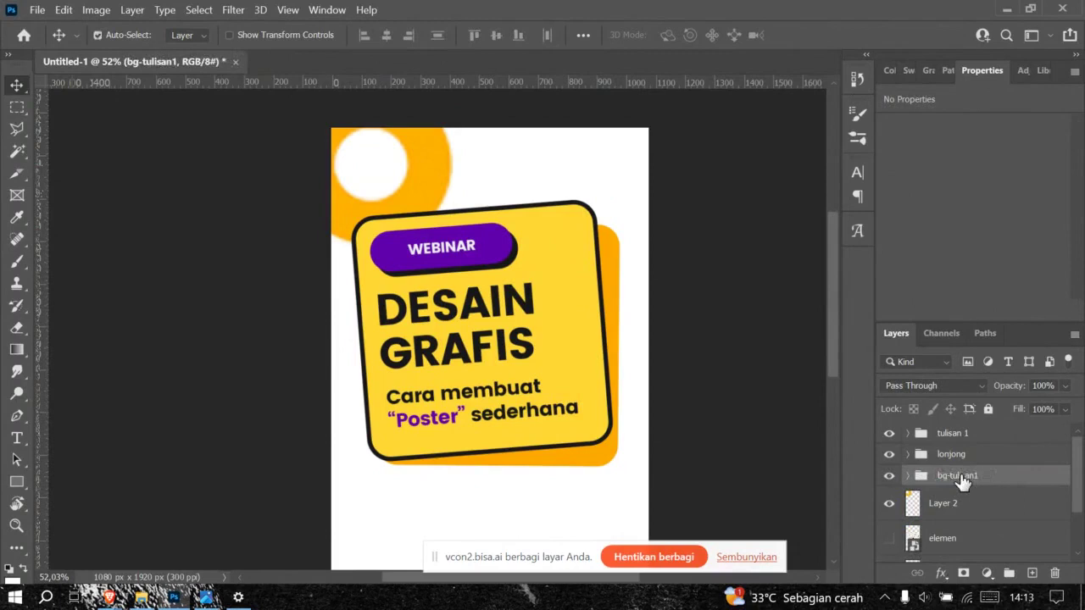
key(ctrl+j)
Step: Move the 'bg-tulisan1 copy' group down below the original title card
drag(964, 481, 958, 507)
scroll(559, 352, down, 2)
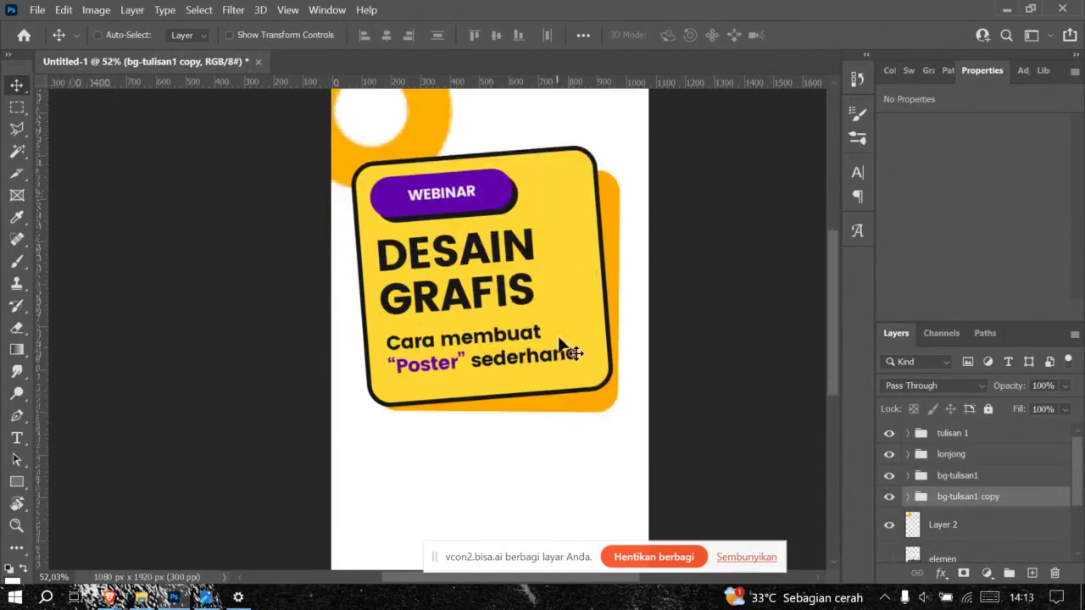
drag(585, 259, 604, 487)
scroll(603, 441, down, 2)
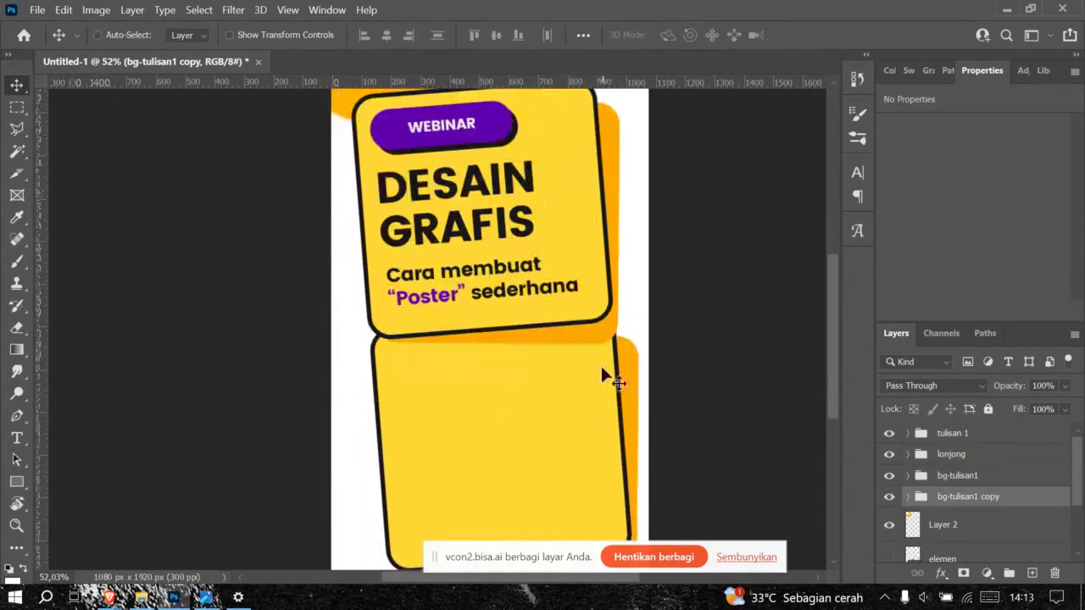
drag(595, 404, 596, 412)
scroll(591, 394, down, 2)
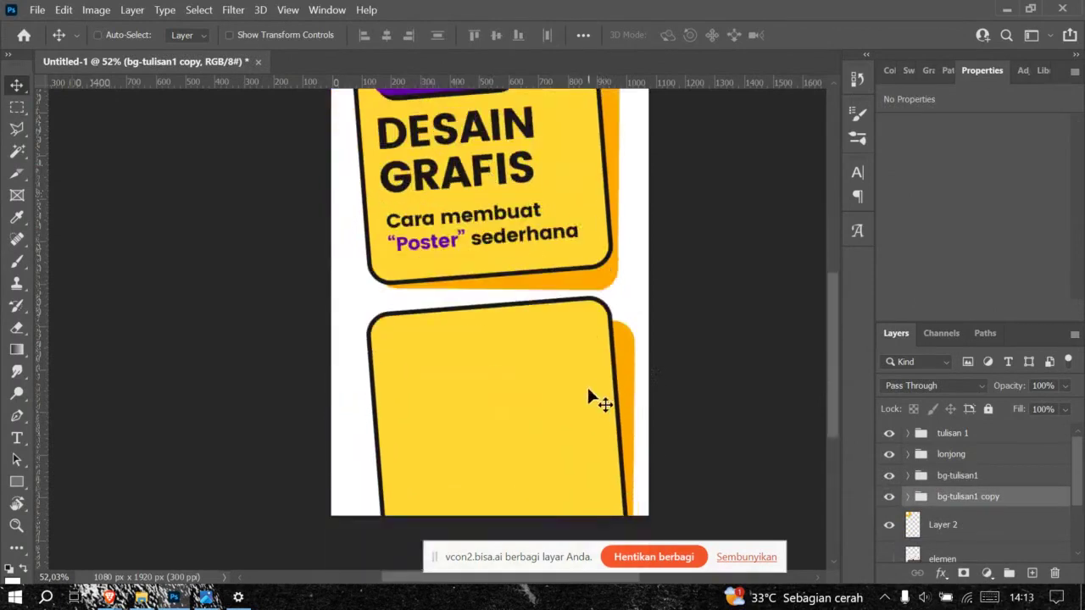
Step: Select the yellow Rectangle 1 inside the copied group, leaving its position unchanged
click(908, 497)
scroll(621, 387, down, 2)
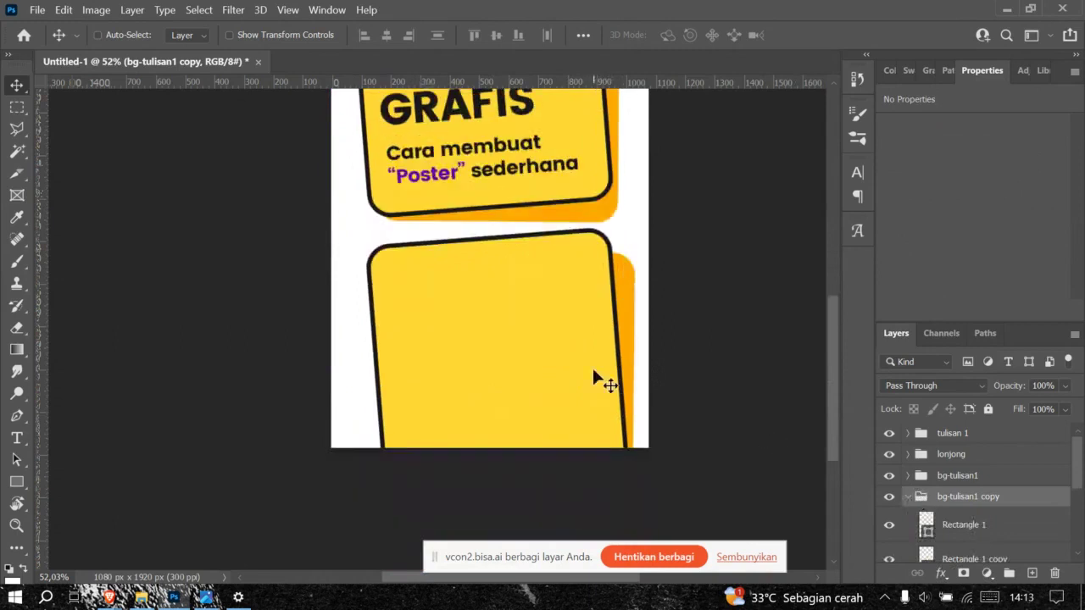
scroll(998, 509, down, 1)
click(983, 505)
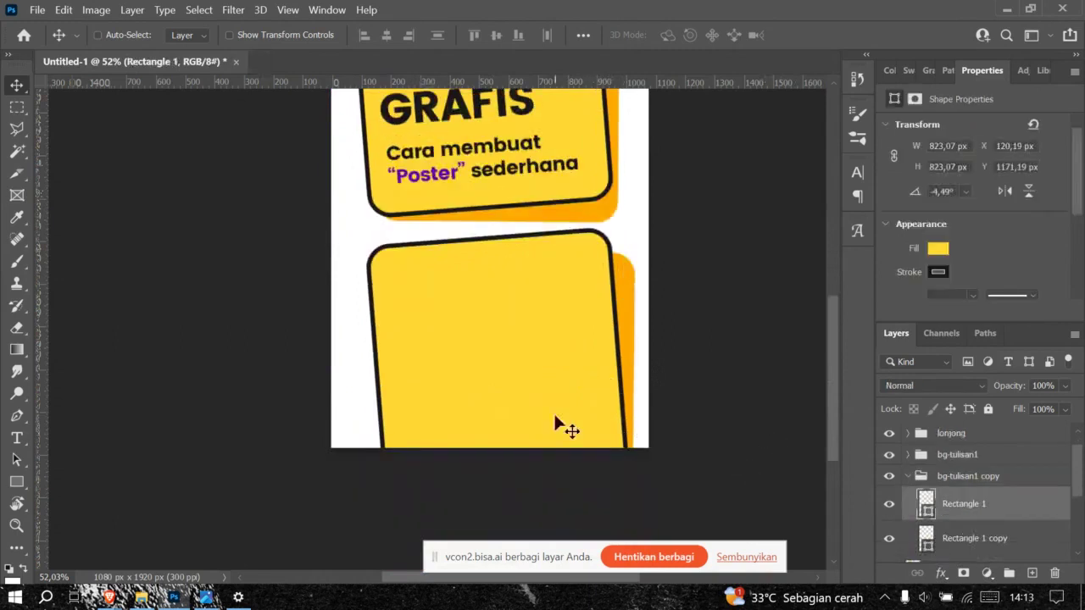
drag(553, 411, 542, 359)
key(ctrl+z)
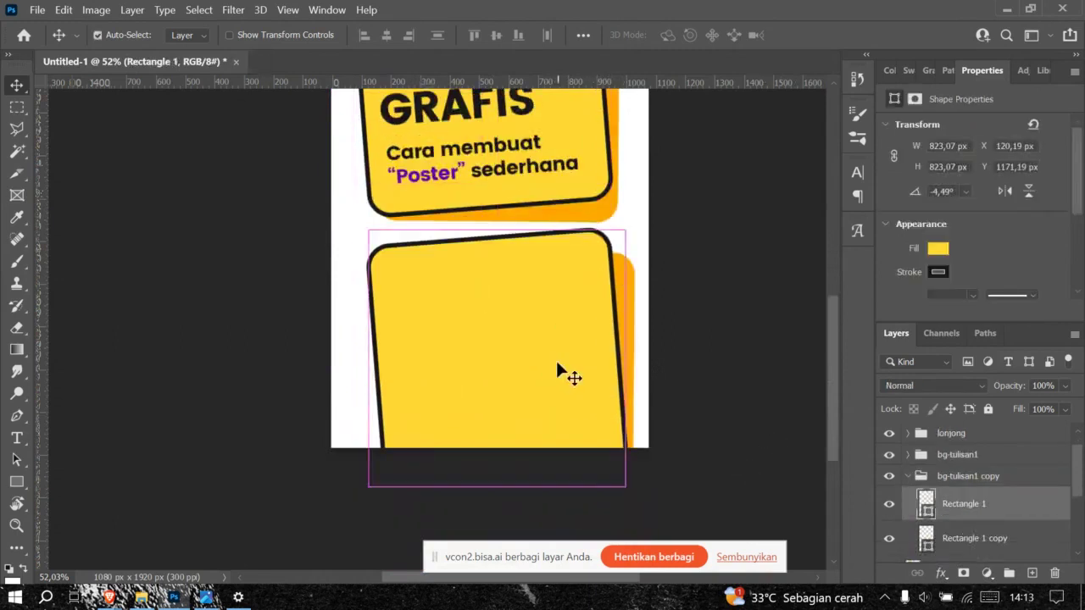
key(alt+Tab)
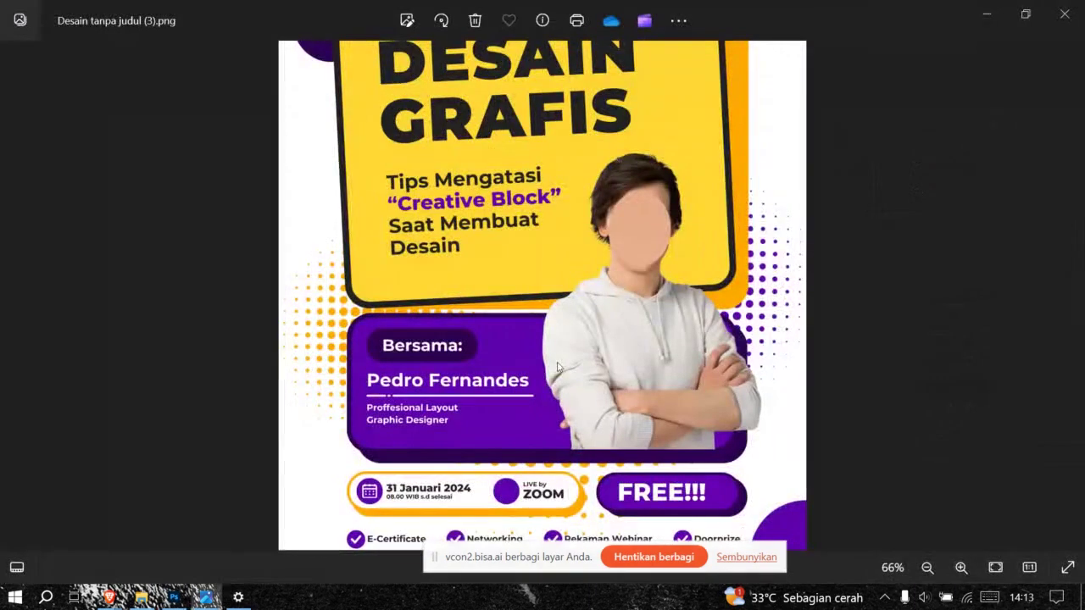
key(alt+Tab)
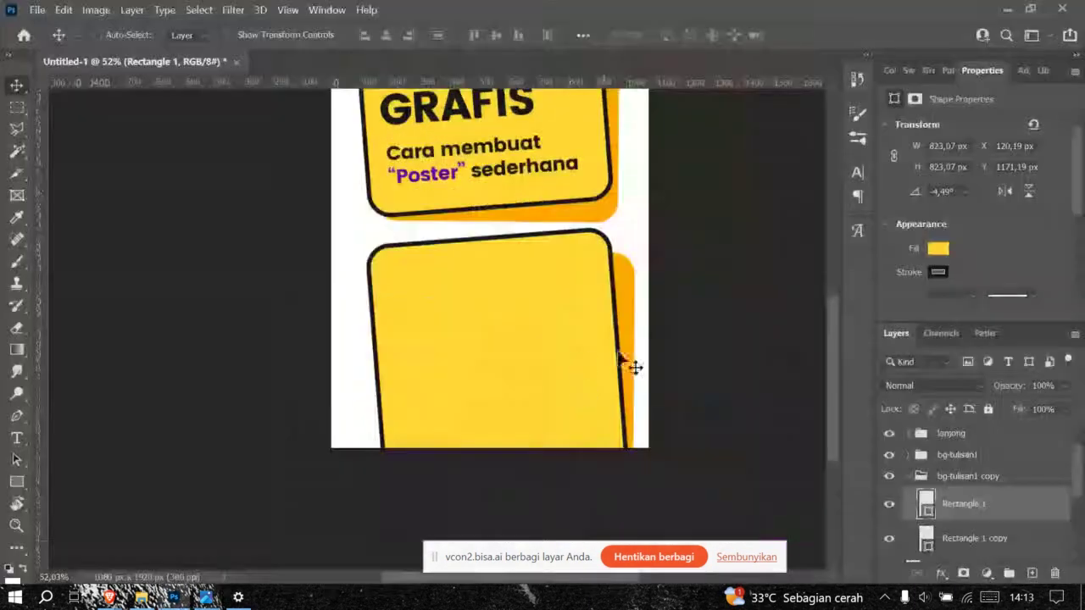
Step: Rotate the copied yellow rectangle about 4.5° so it stands upright at 0°
key(ctrl+t)
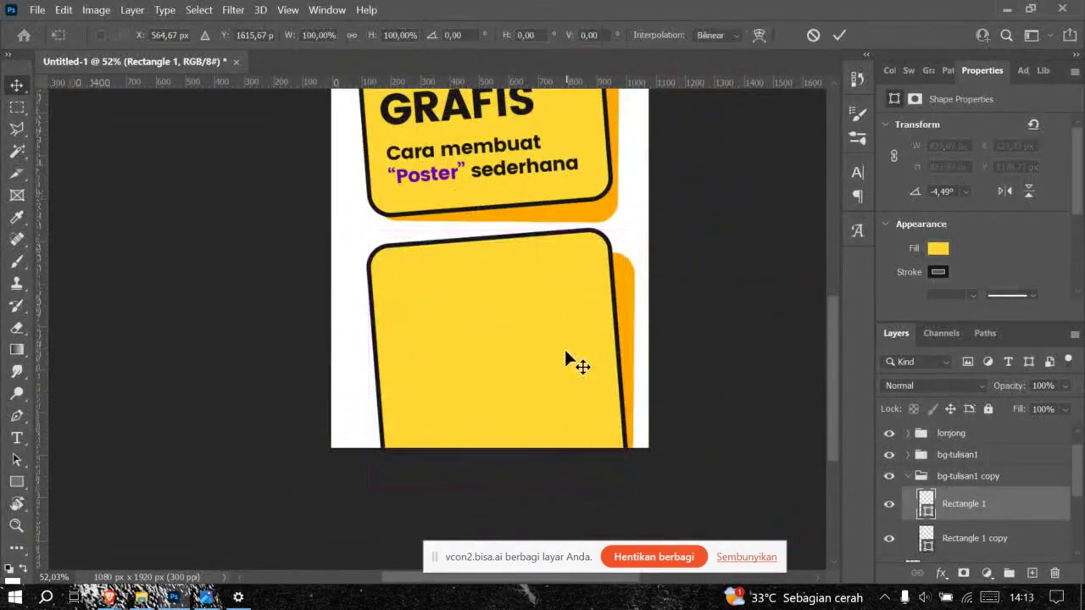
mouse_move(640, 503)
mouse_down()
mouse_move(633, 497)
mouse_move(631, 514)
mouse_up()
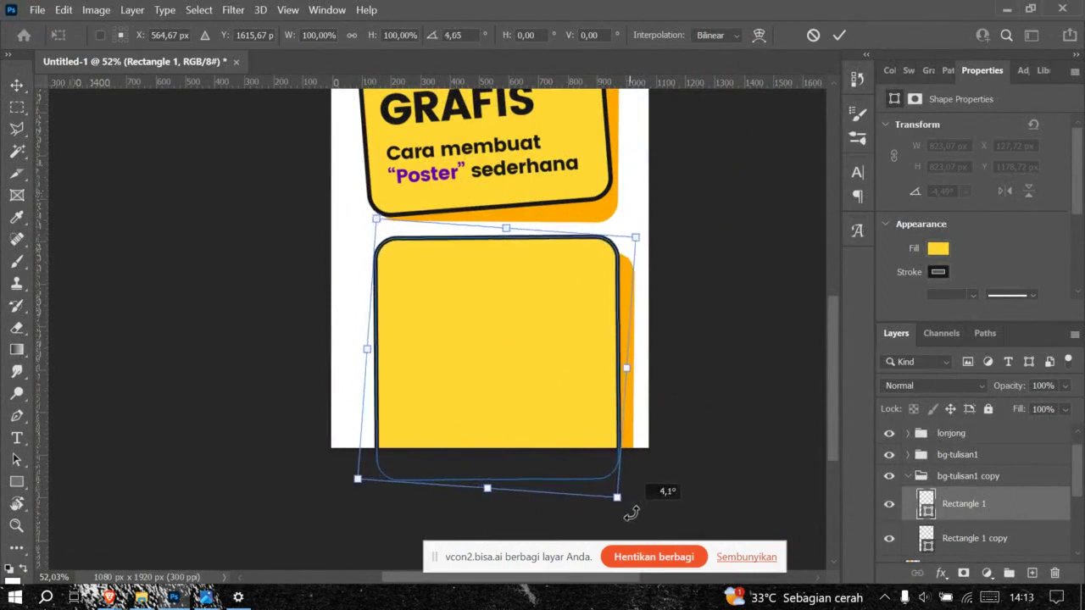
drag(632, 513, 630, 515)
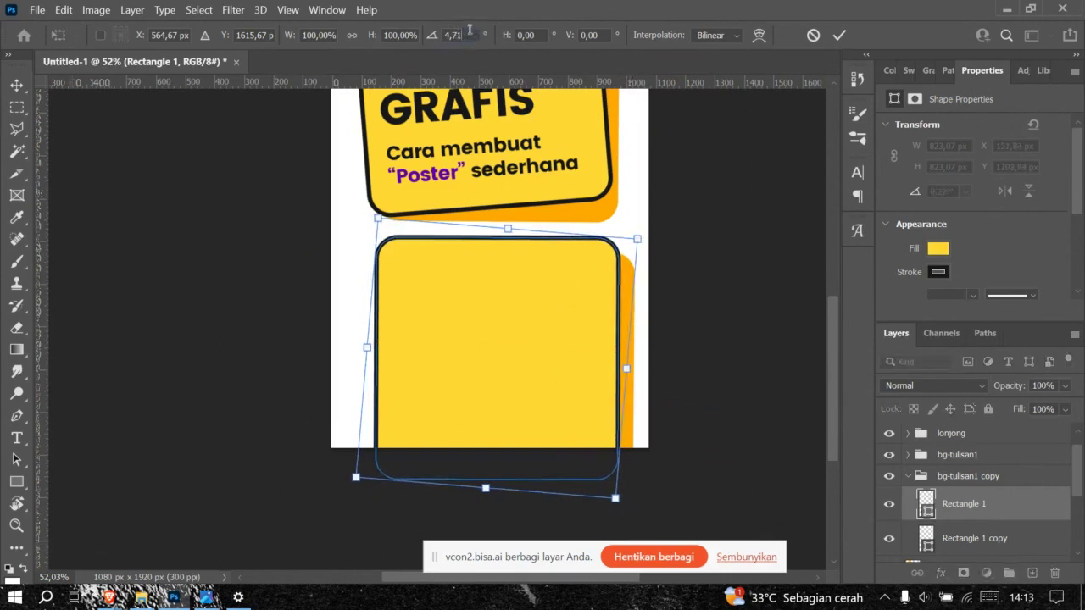
scroll(470, 30, down, 3)
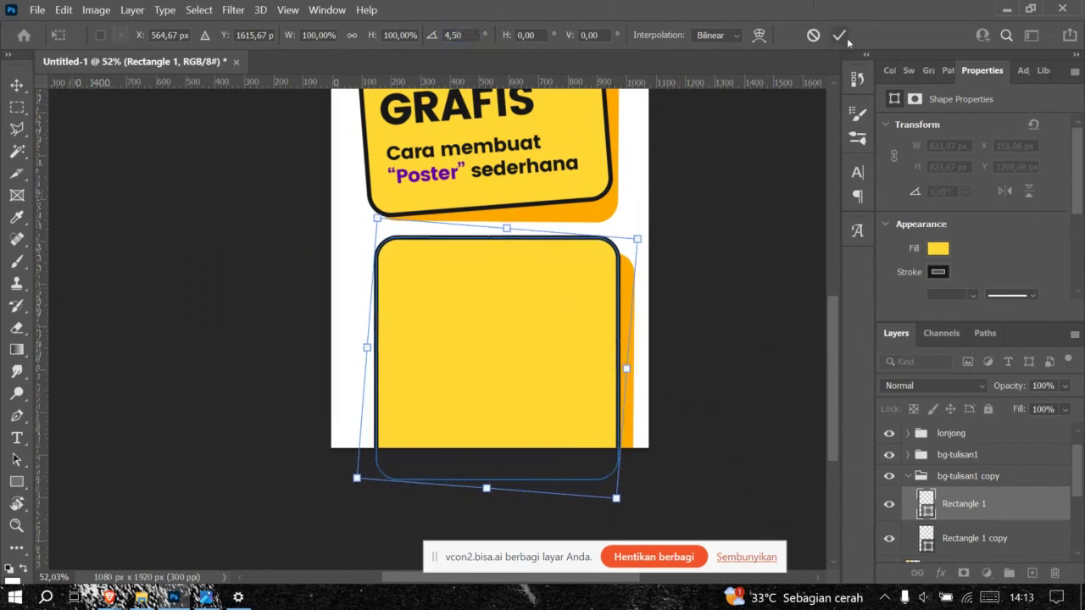
click(813, 35)
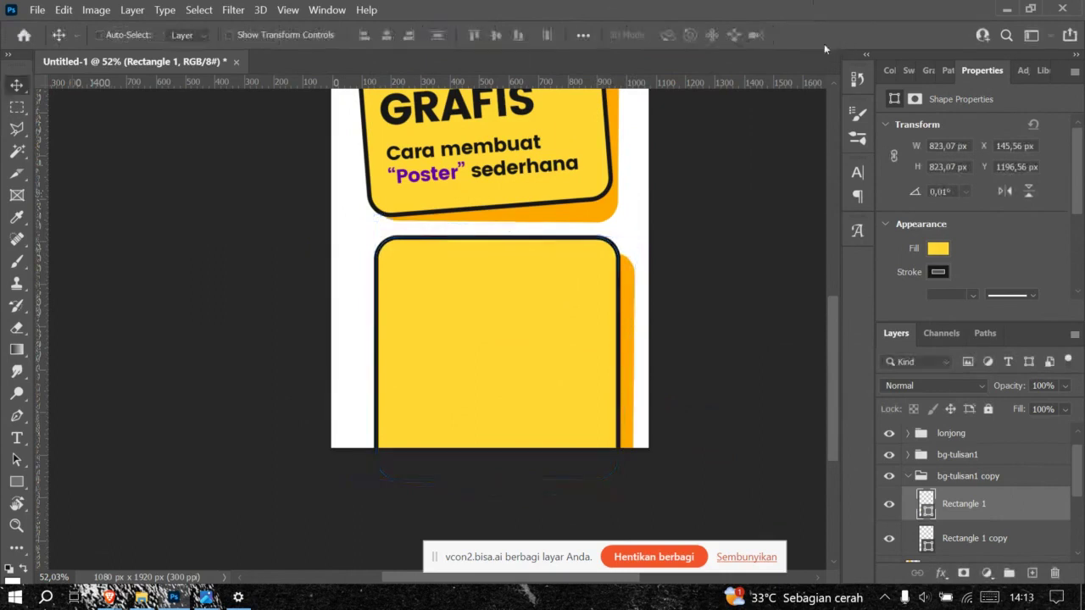
Step: Select the lower yellow rectangle and shift it up and left on the poster
key(ctrl)
ctrl+click(630, 303)
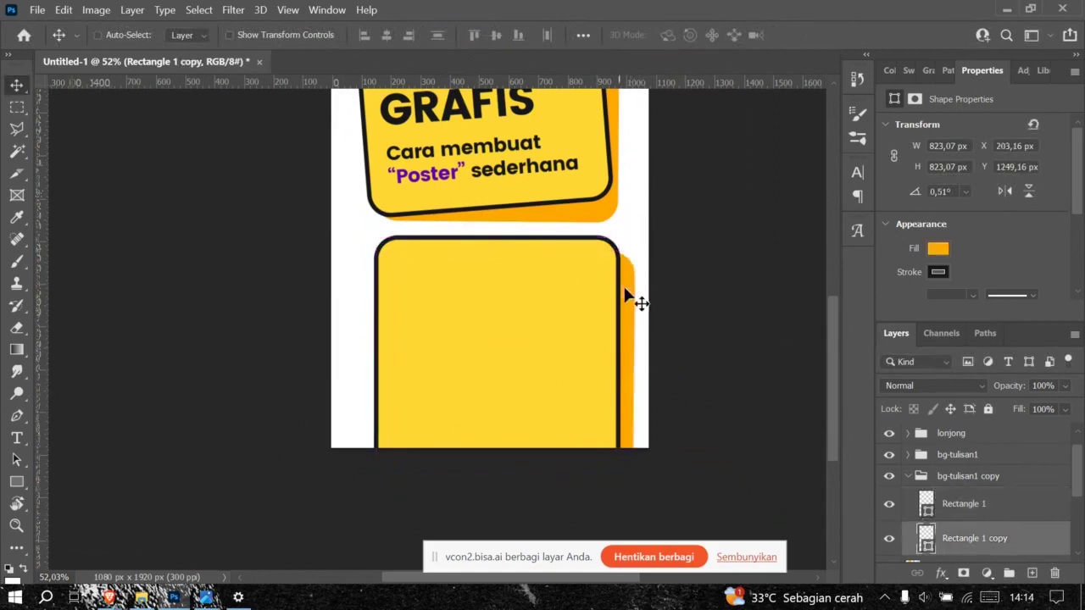
scroll(979, 507, down, 2)
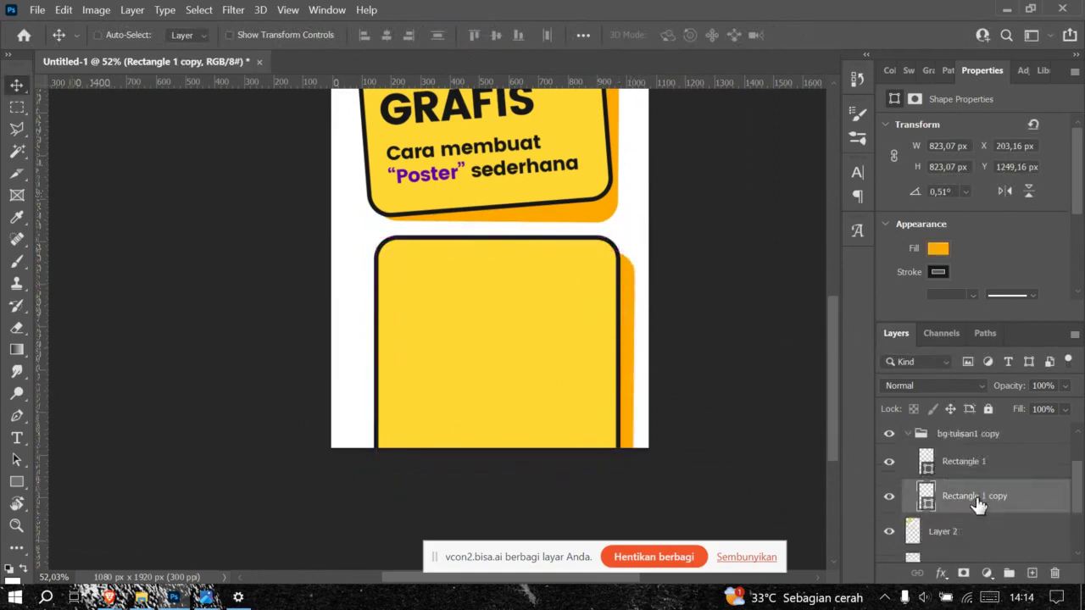
scroll(968, 473, up, 1)
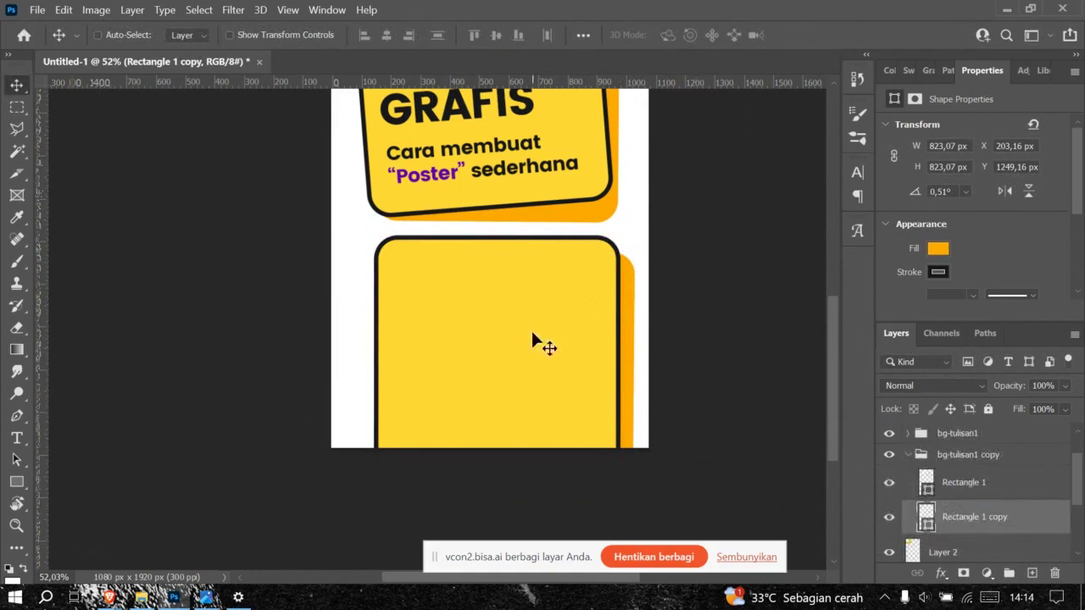
click(966, 484)
drag(567, 415, 531, 391)
key(alt+Tab)
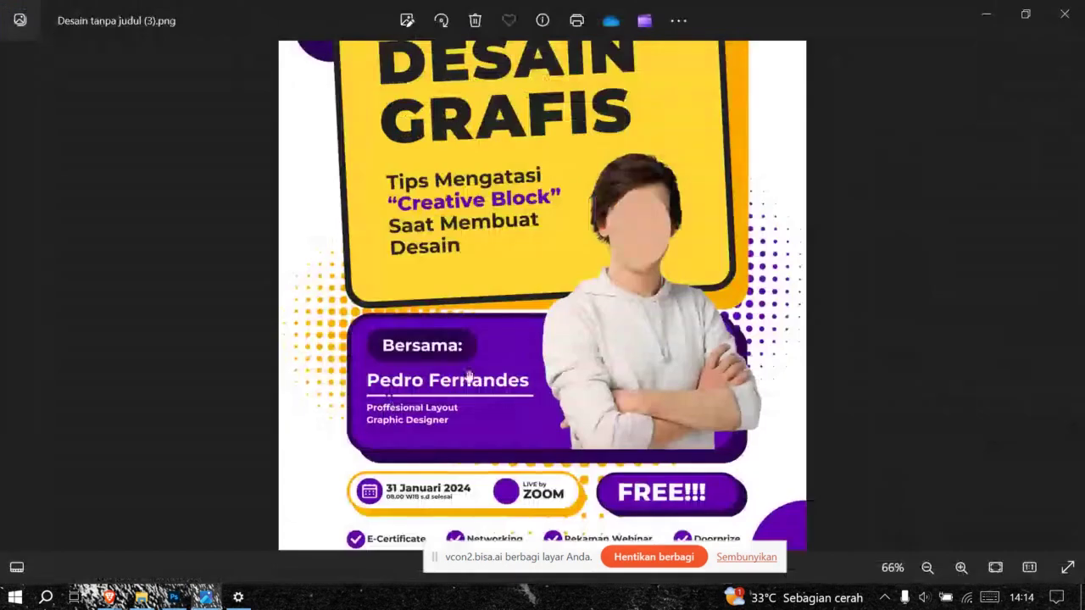
key(alt+Tab)
Step: Squash the lower yellow rectangle into a wide bar about 823 × 284 px
key(ctrl+t)
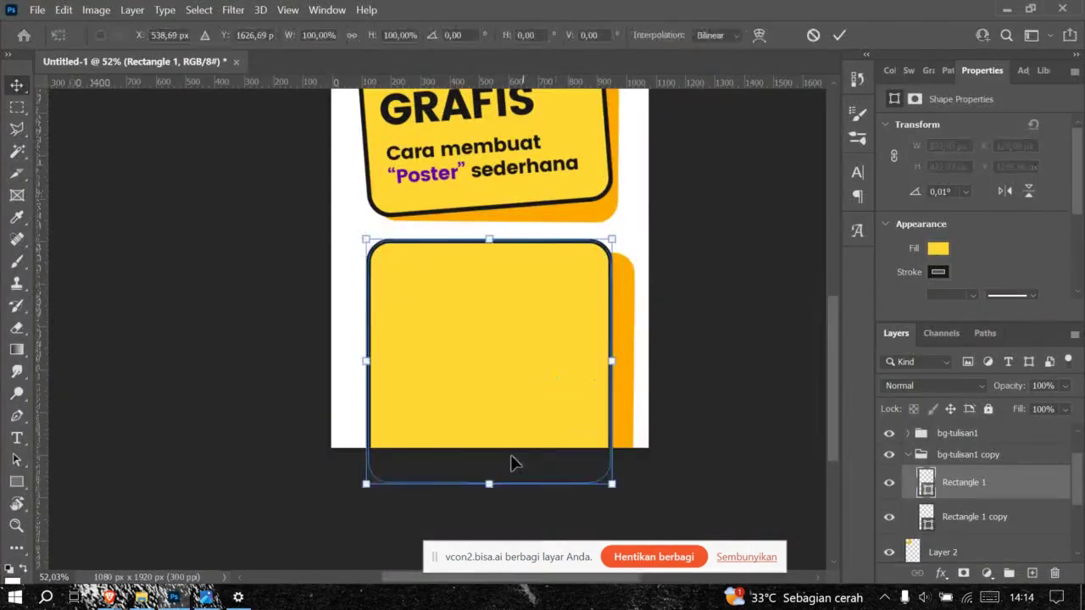
drag(496, 482, 532, 323)
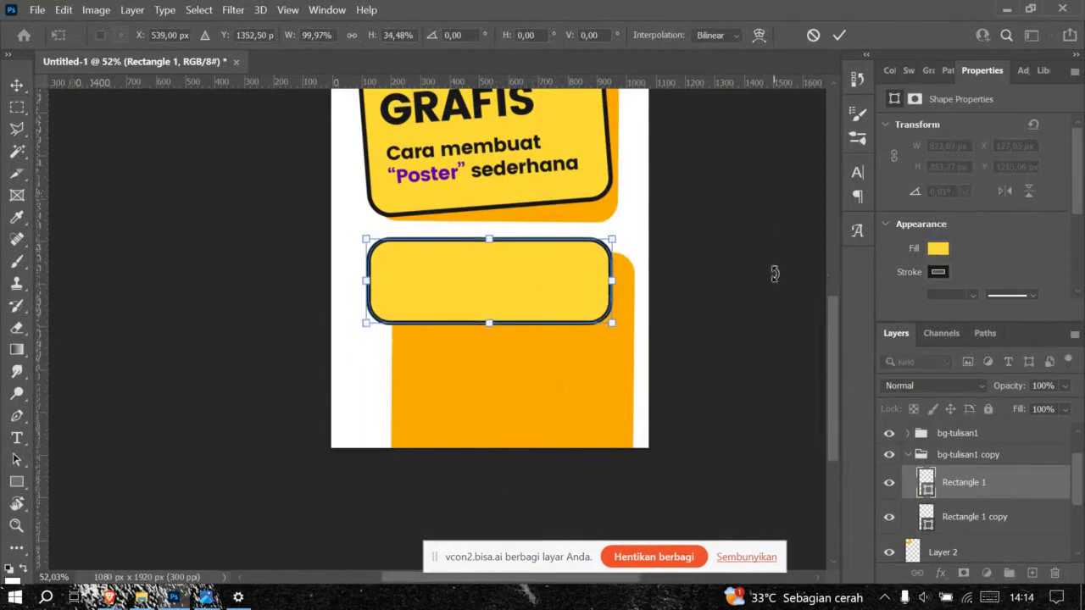
click(838, 35)
scroll(628, 294, up, 5)
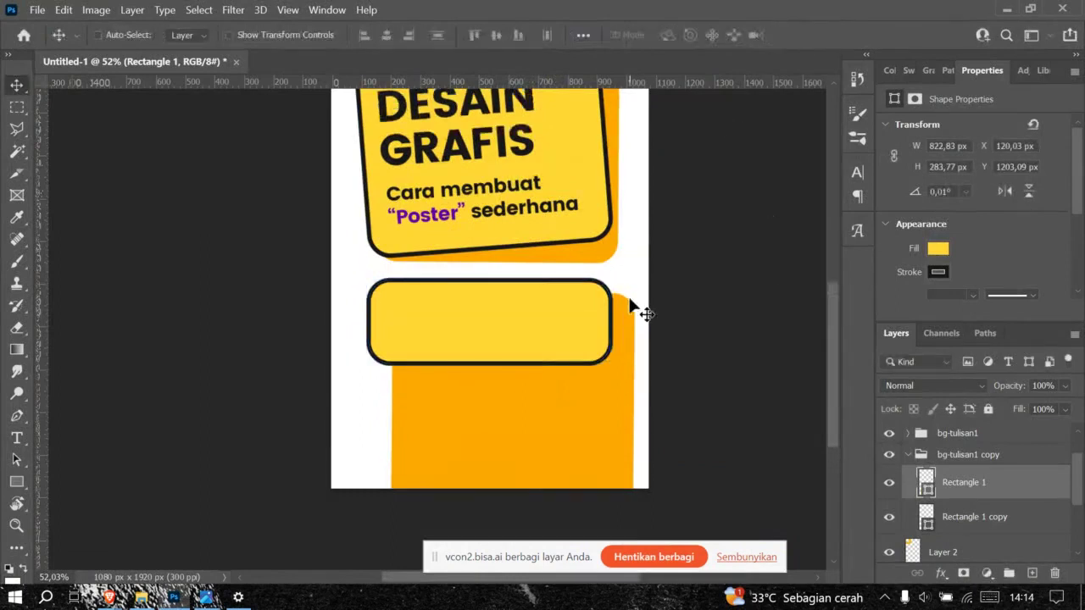
click(940, 250)
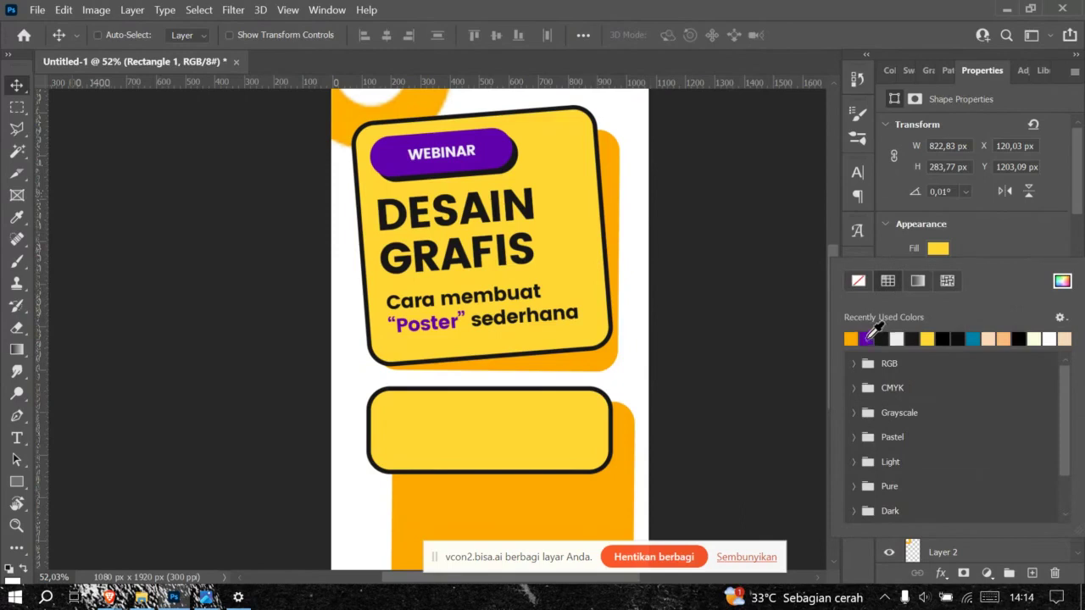
Step: Change the lower rounded rectangle's fill from yellow to purple using Recently Used Colors
click(867, 338)
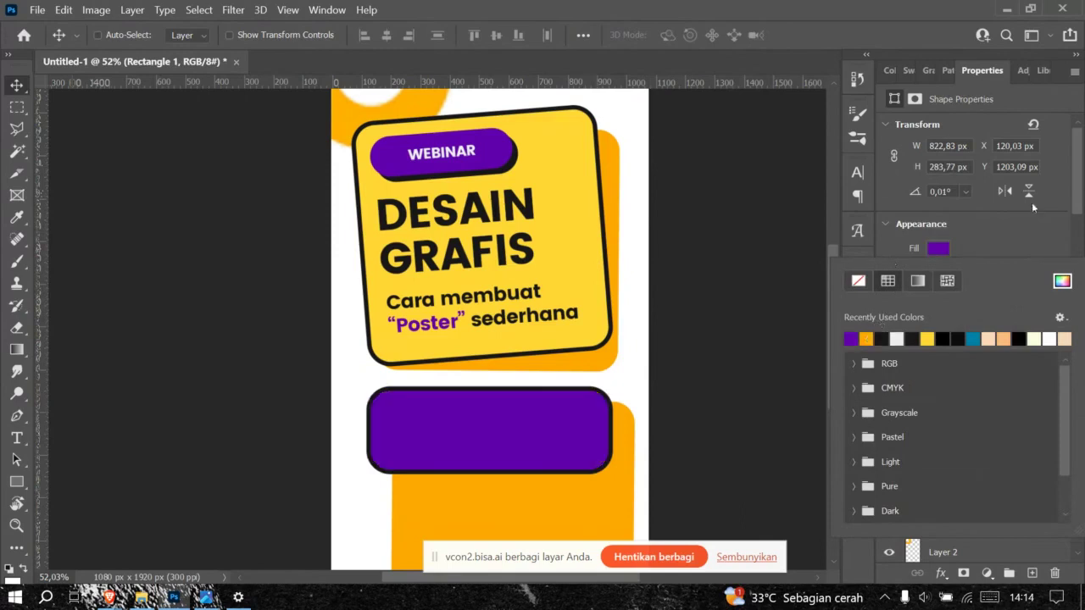
click(1016, 223)
scroll(548, 348, down, 2)
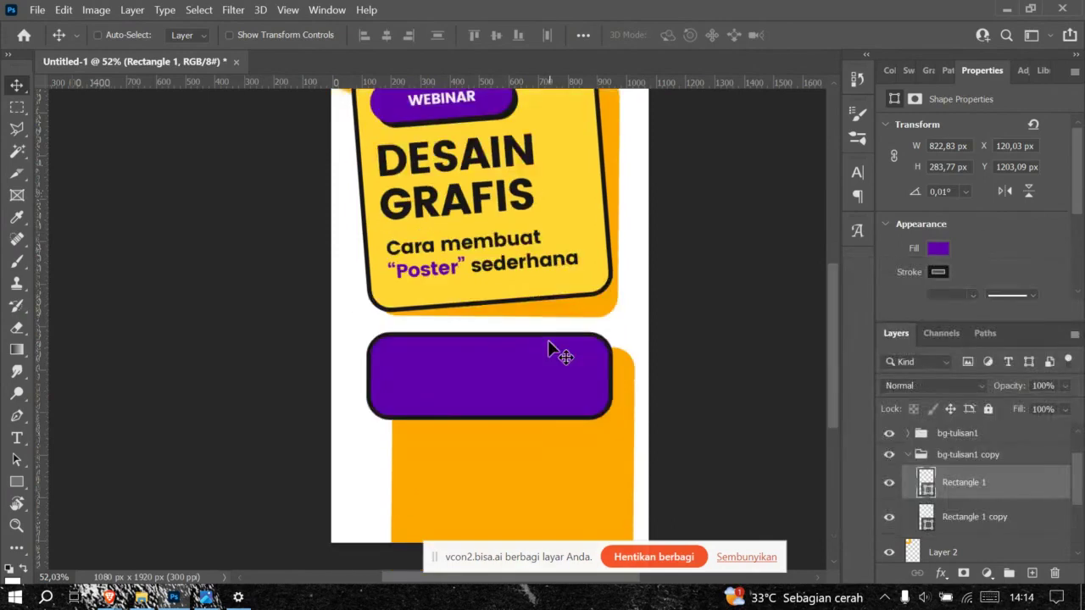
Step: Compare with the reference poster, then select the orange backing rectangle and shift it slightly left
key(alt+Tab)
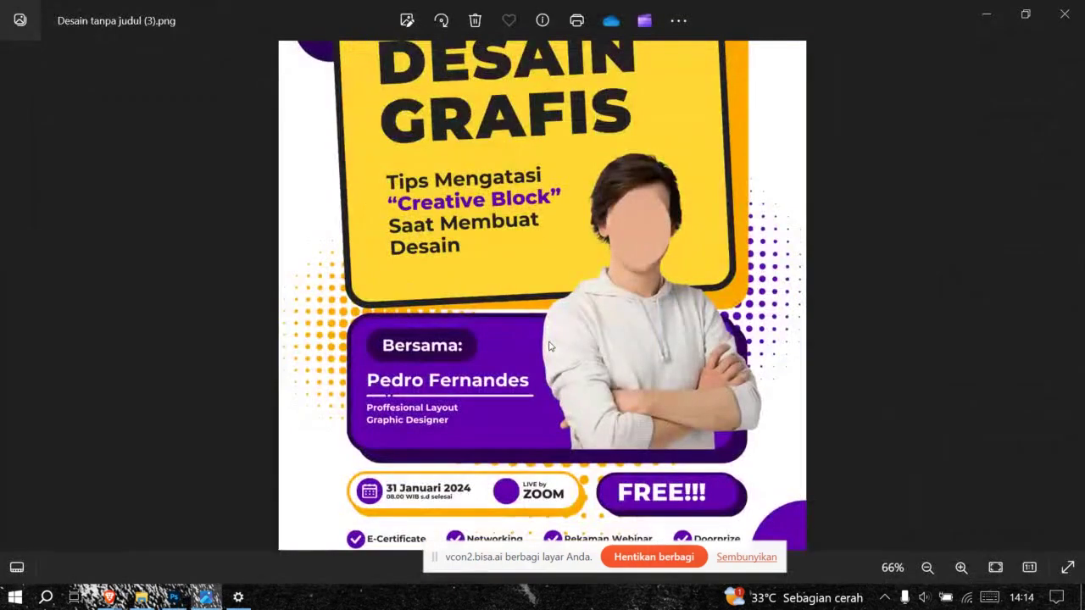
key(alt+Tab)
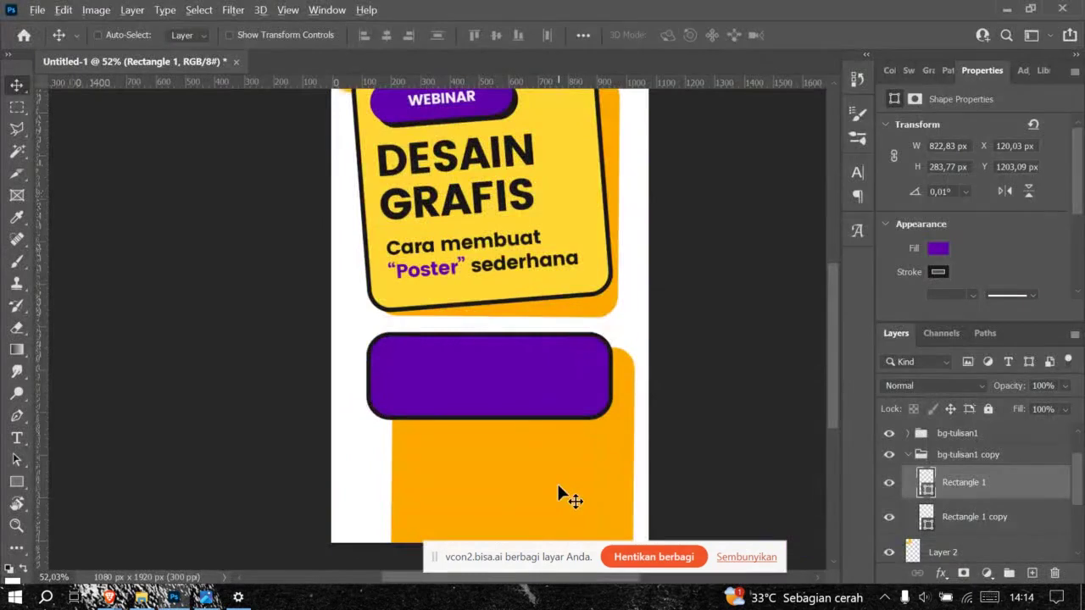
key(alt+Tab)
key(alt+Tab)
scroll(954, 446, down, 1)
click(969, 497)
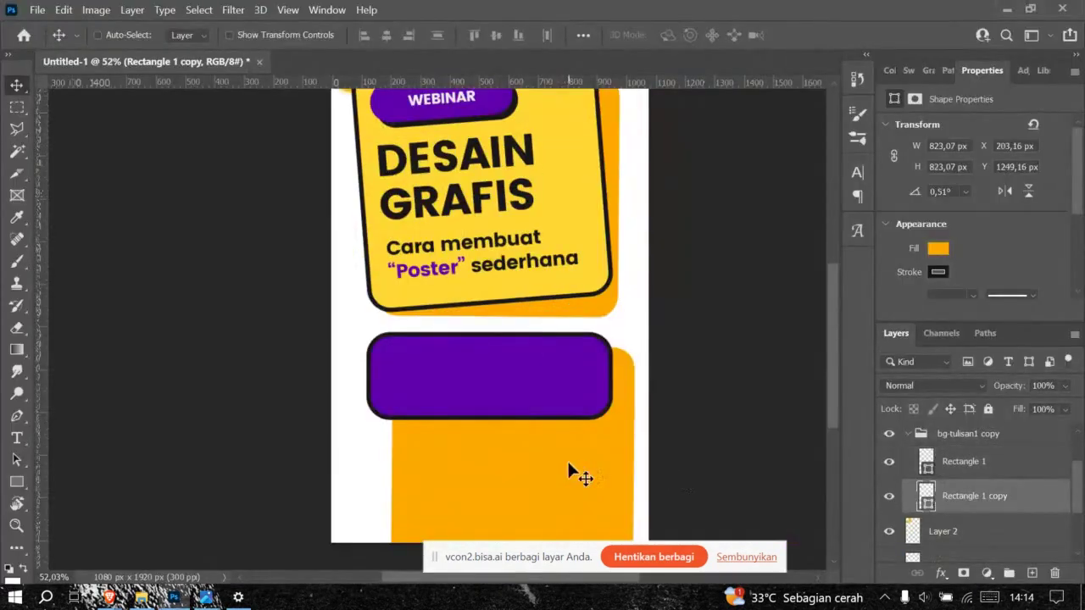
mouse_move(569, 463)
mouse_down()
mouse_move(569, 452)
mouse_move(561, 465)
mouse_up()
Step: Shorten the orange rectangle to about a third with Free Transform, then undo the change
key(ctrl+t)
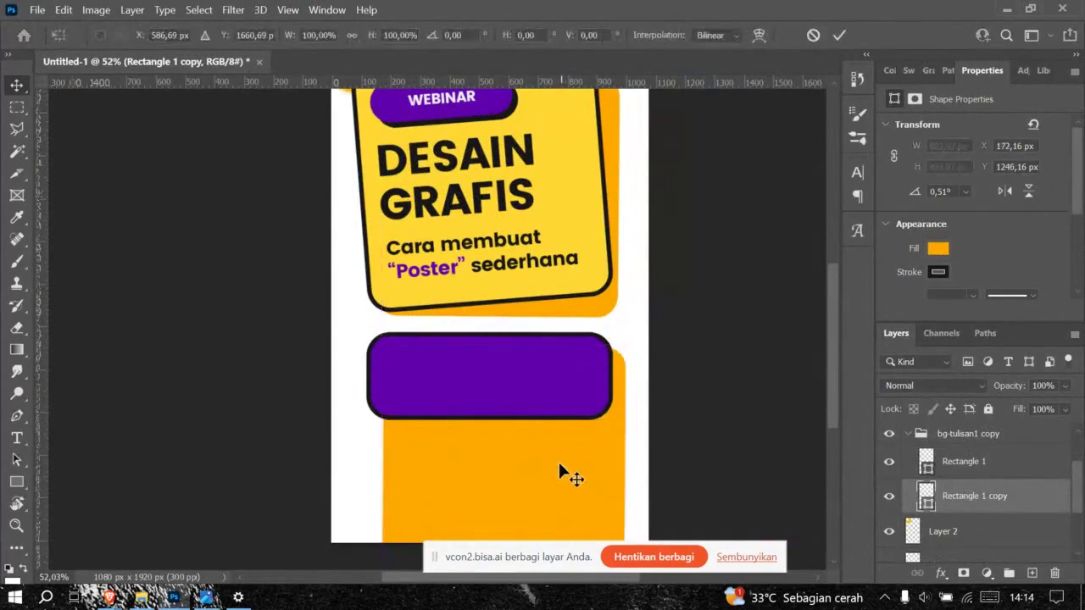
scroll(551, 445, down, 2)
drag(506, 530, 546, 374)
click(839, 35)
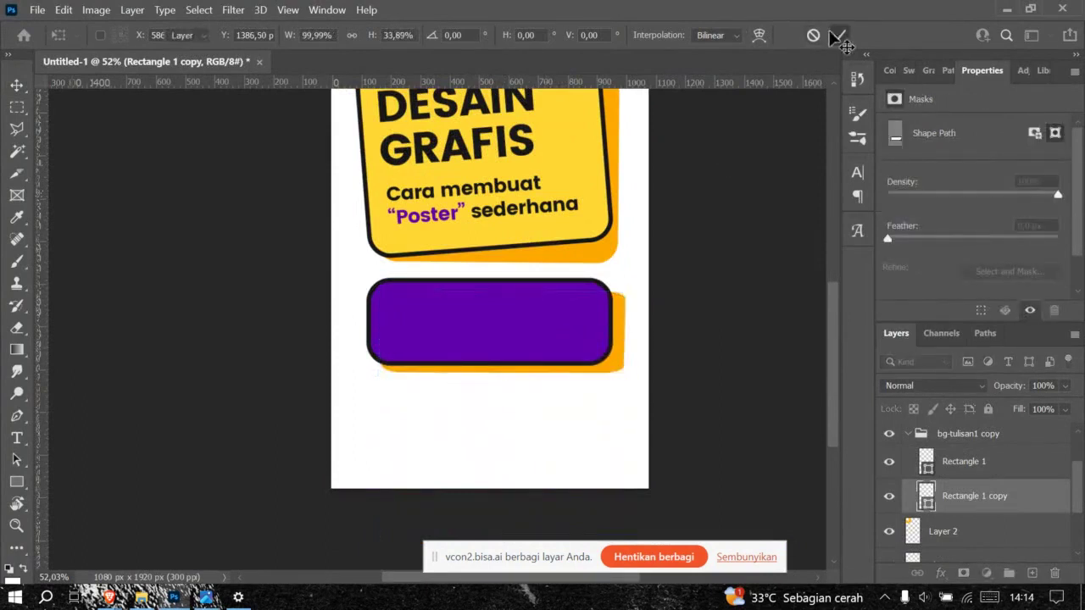
scroll(626, 338, up, 3)
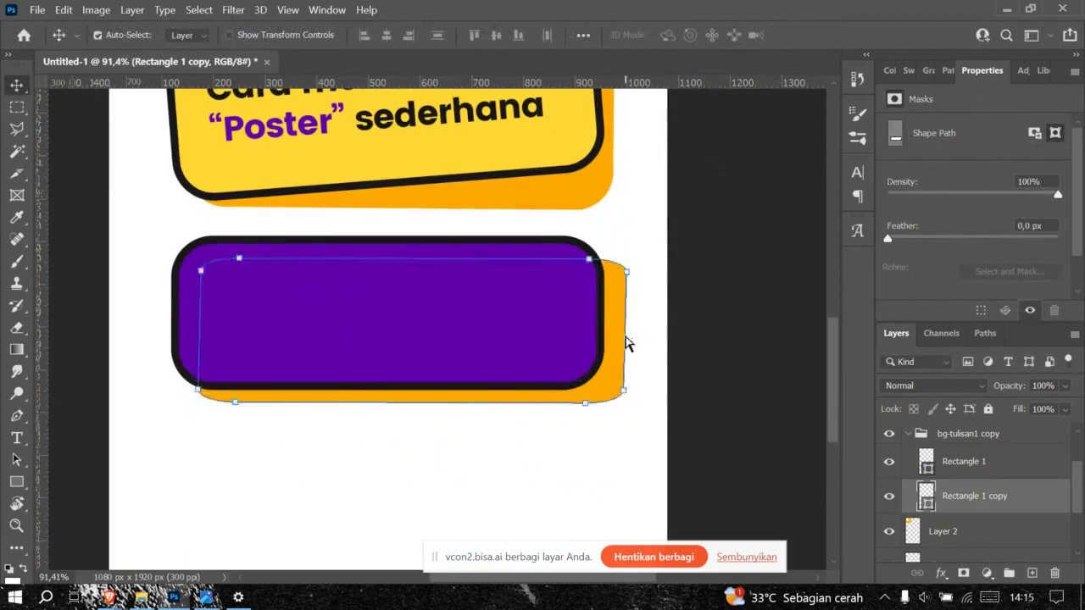
key(ctrl+z)
scroll(628, 339, down, 2)
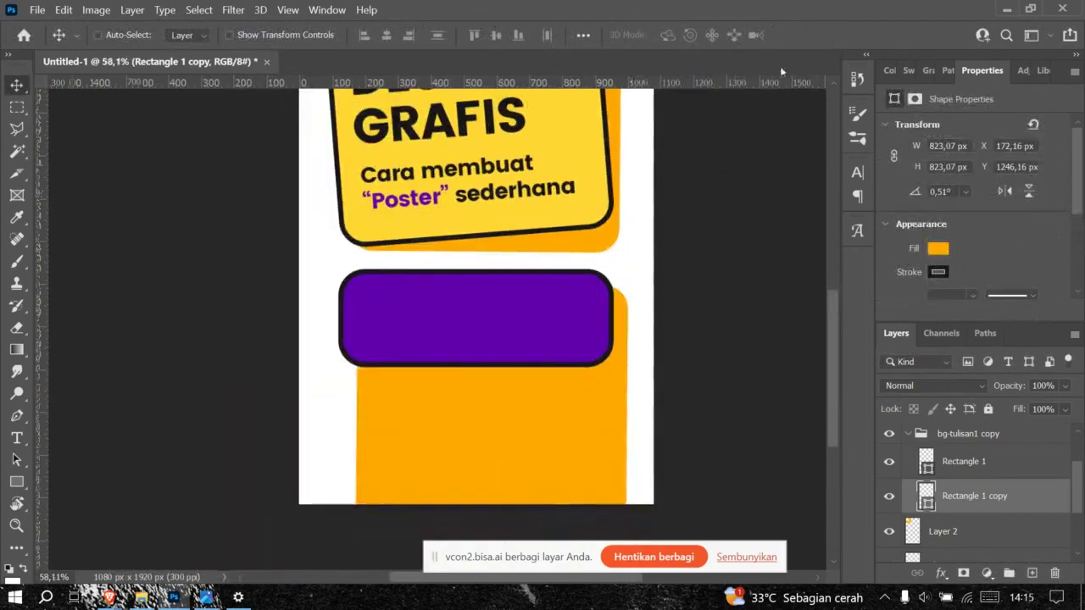
Step: Try resizing the orange rectangle again, cancel it, and delete the orange backing layer
mouse_move(533, 412)
mouse_down()
mouse_move(521, 417)
mouse_move(552, 404)
mouse_move(533, 418)
mouse_move(541, 411)
mouse_up()
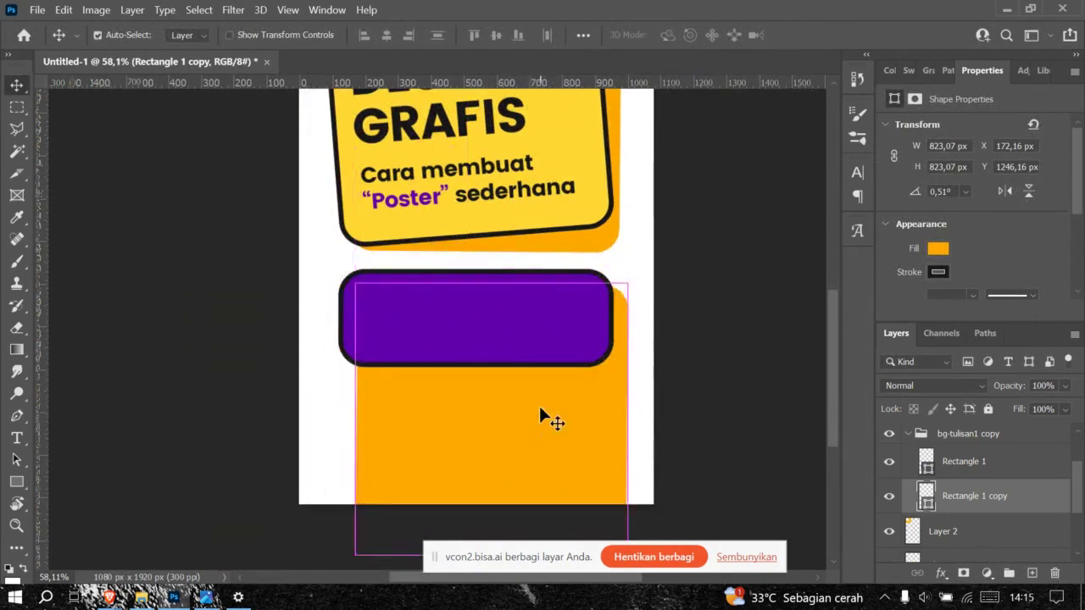
key(ctrl+t)
scroll(539, 406, down, 2)
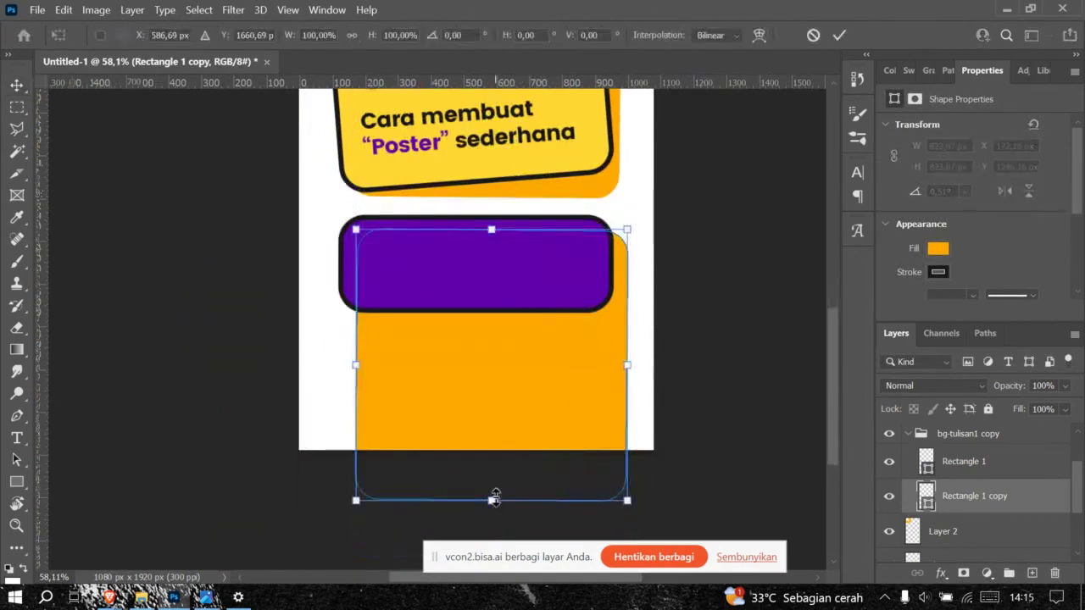
drag(491, 500, 528, 337)
click(813, 36)
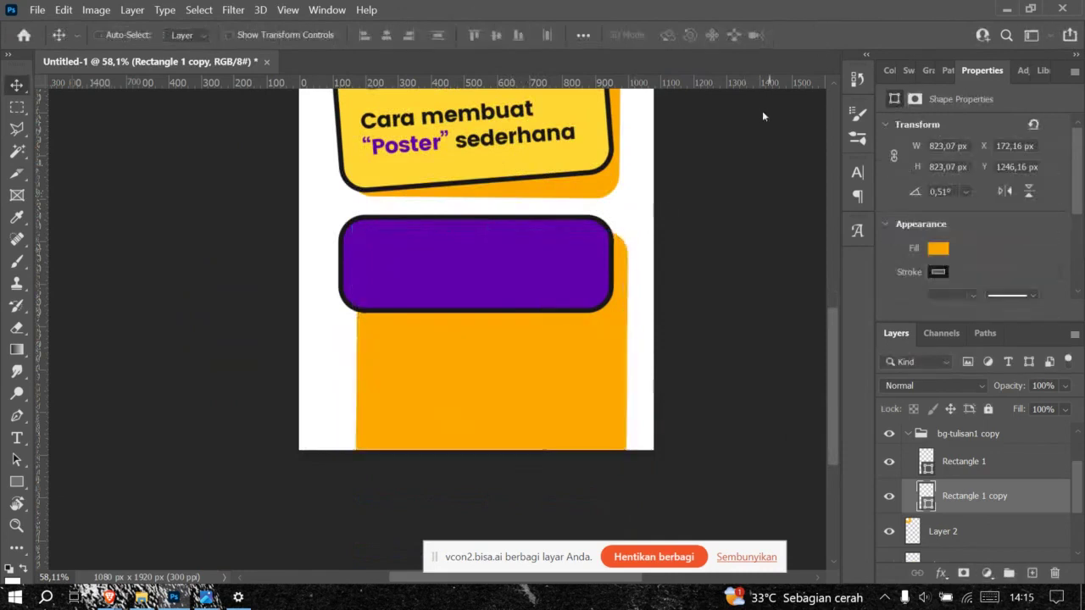
key(Delete)
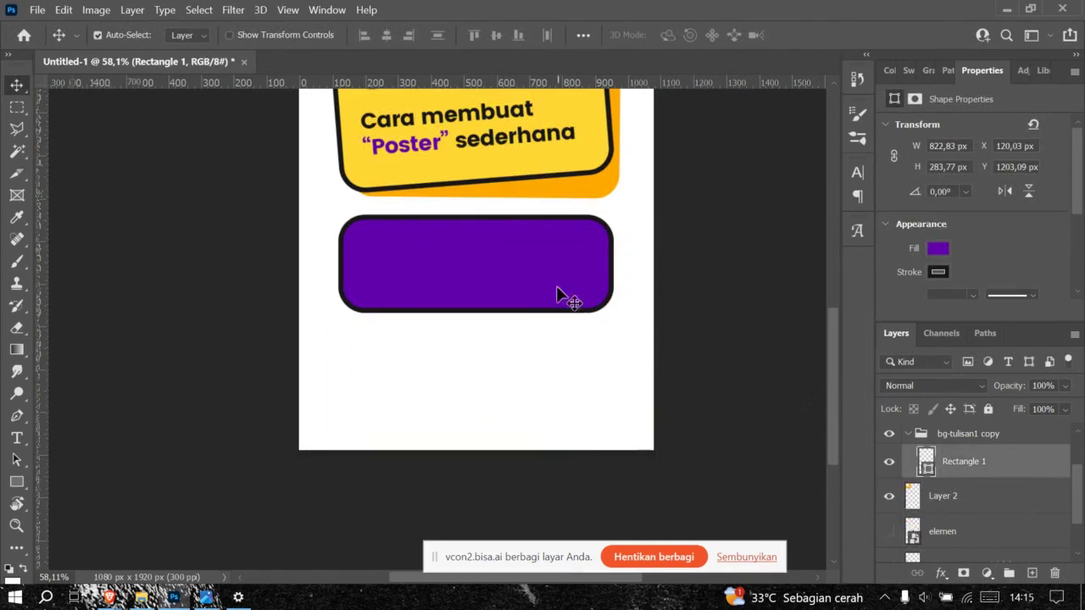
Step: Duplicate the purple bar and offset the copy down-right behind the original as a shadow
key(ctrl+j)
drag(924, 449, 969, 500)
drag(504, 242, 524, 263)
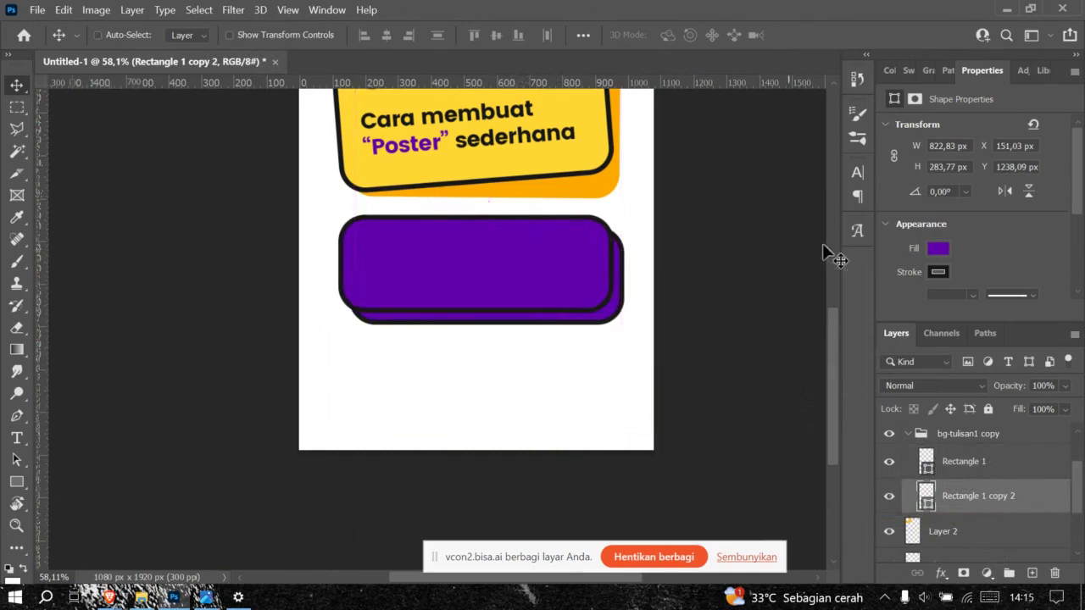
click(936, 249)
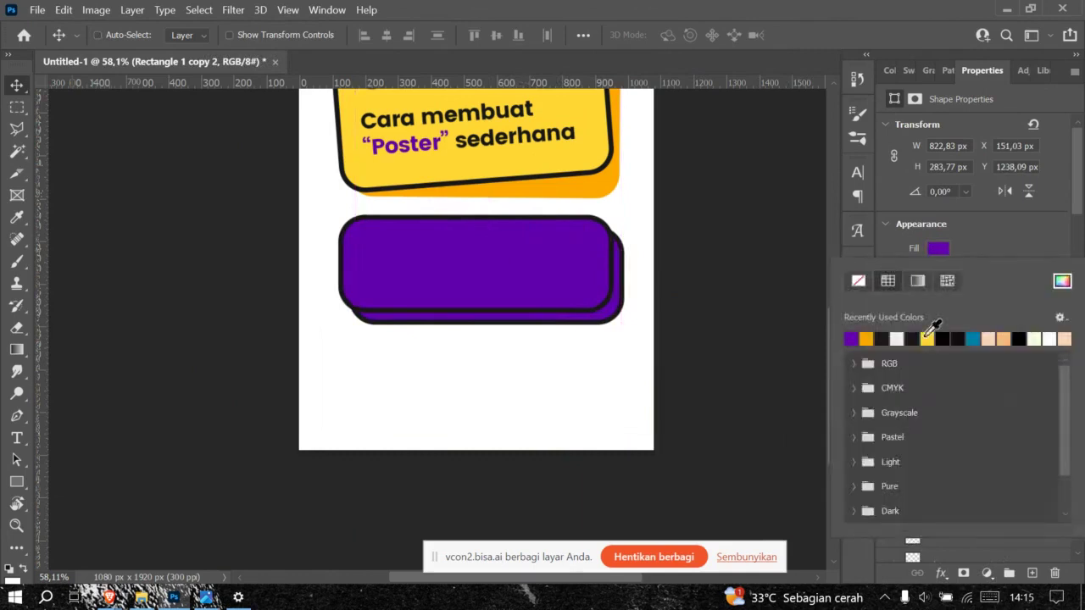
Step: Show the reference poster layer and shift it up and left
key(alt+Tab)
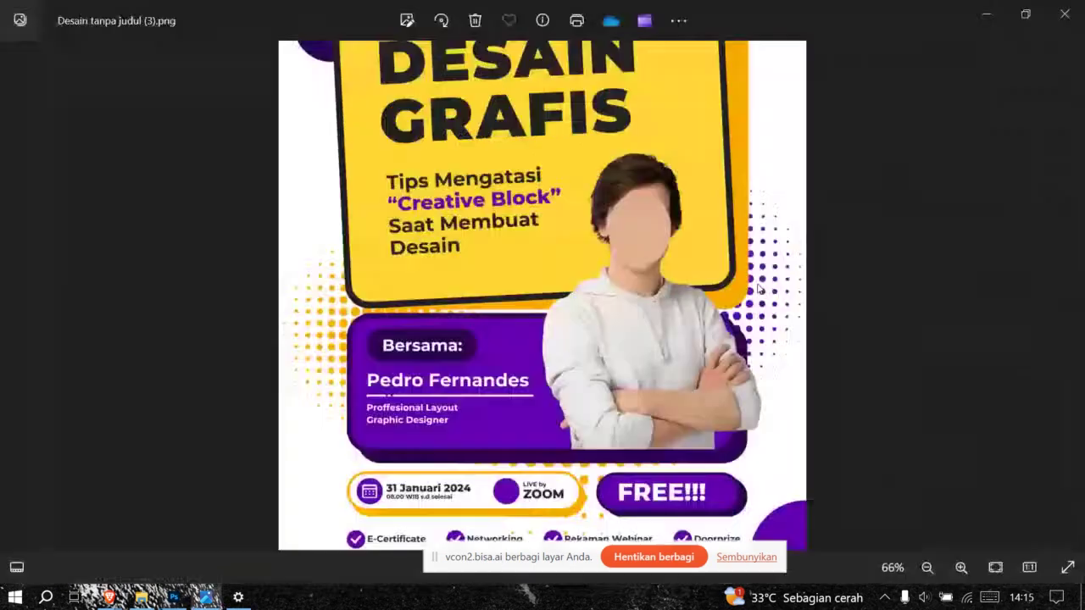
key(alt+Tab)
scroll(991, 484, down, 5)
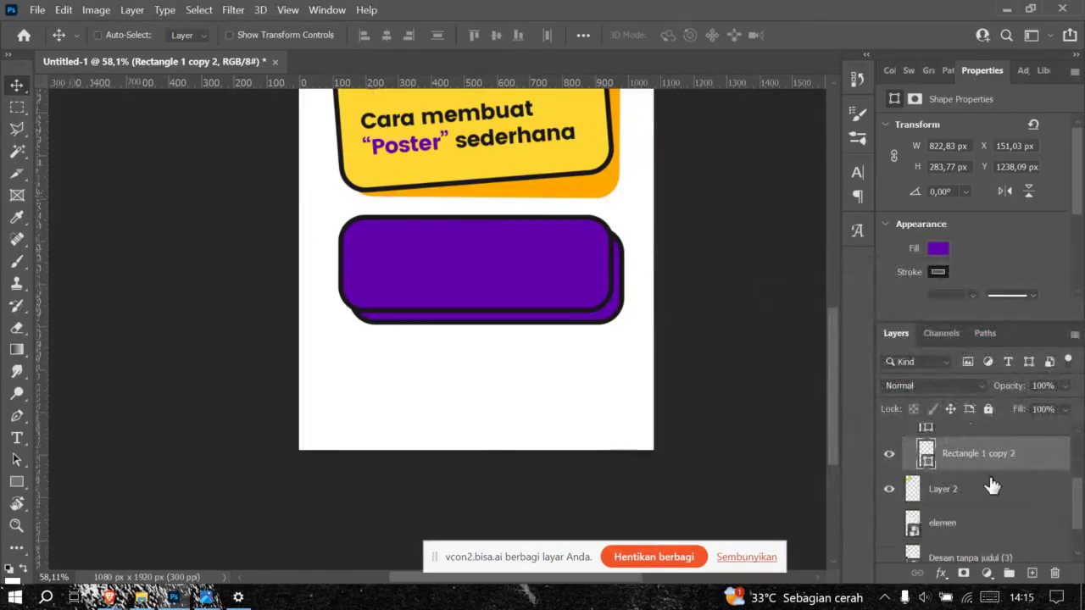
click(888, 512)
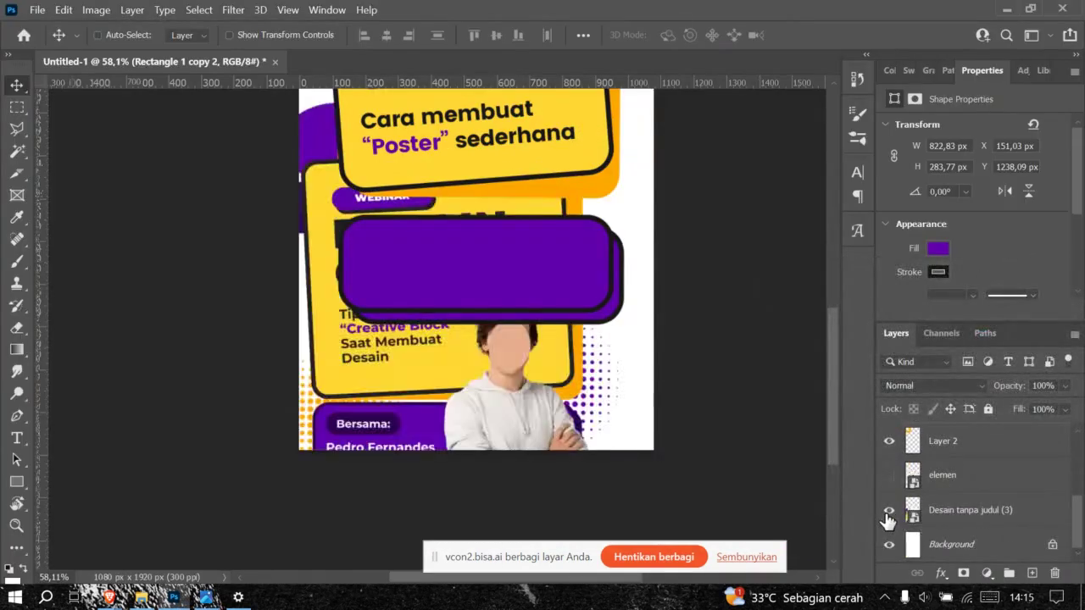
click(964, 511)
drag(514, 424, 479, 393)
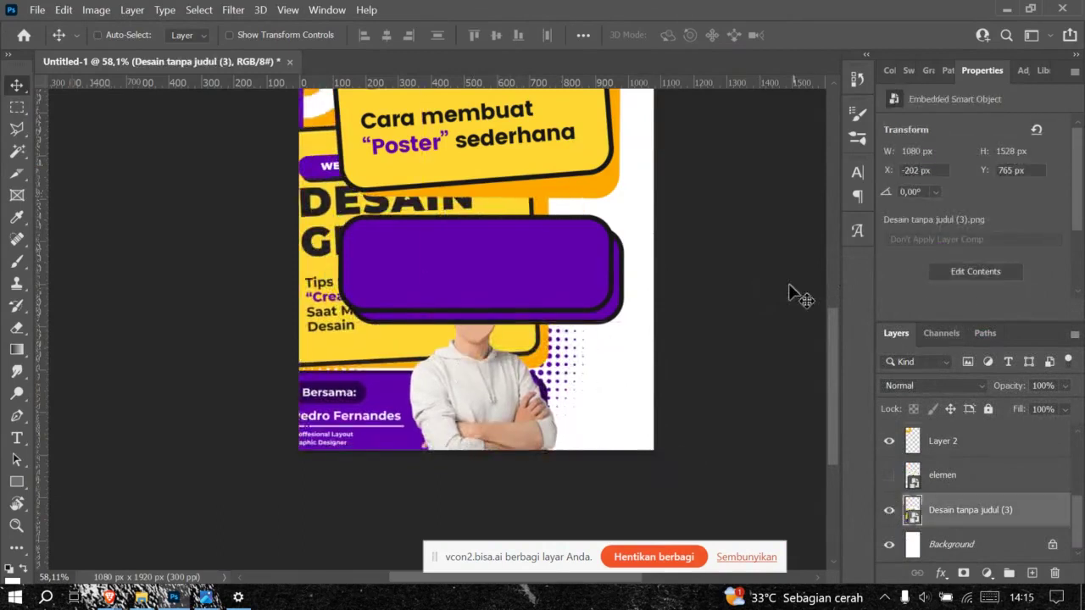
scroll(941, 500, up, 2)
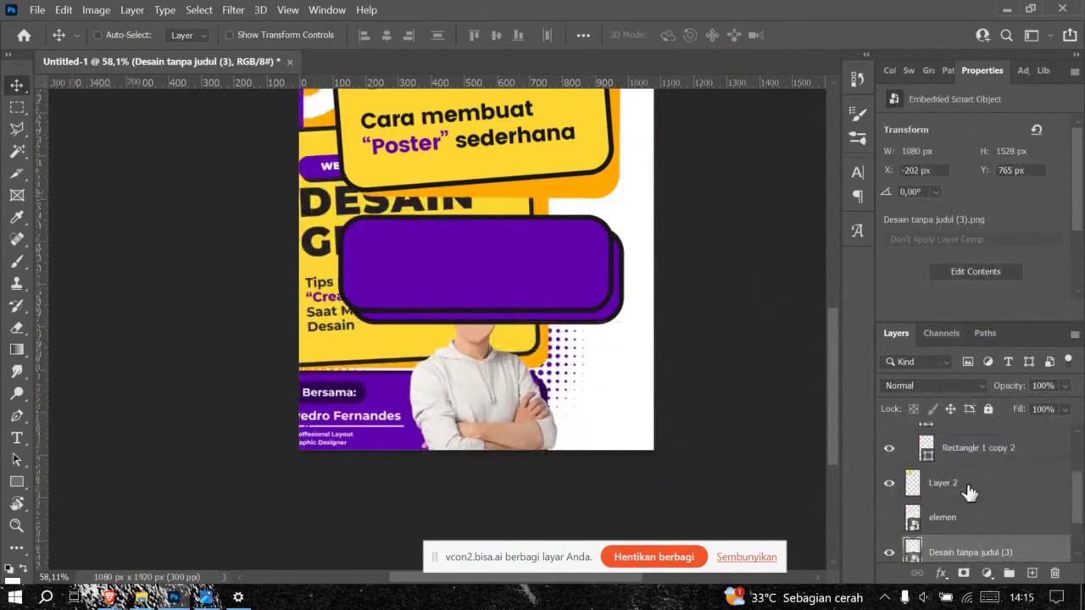
Step: Fill the duplicate bar dark purple #2e0052, sampled from the reference poster
click(941, 519)
click(959, 468)
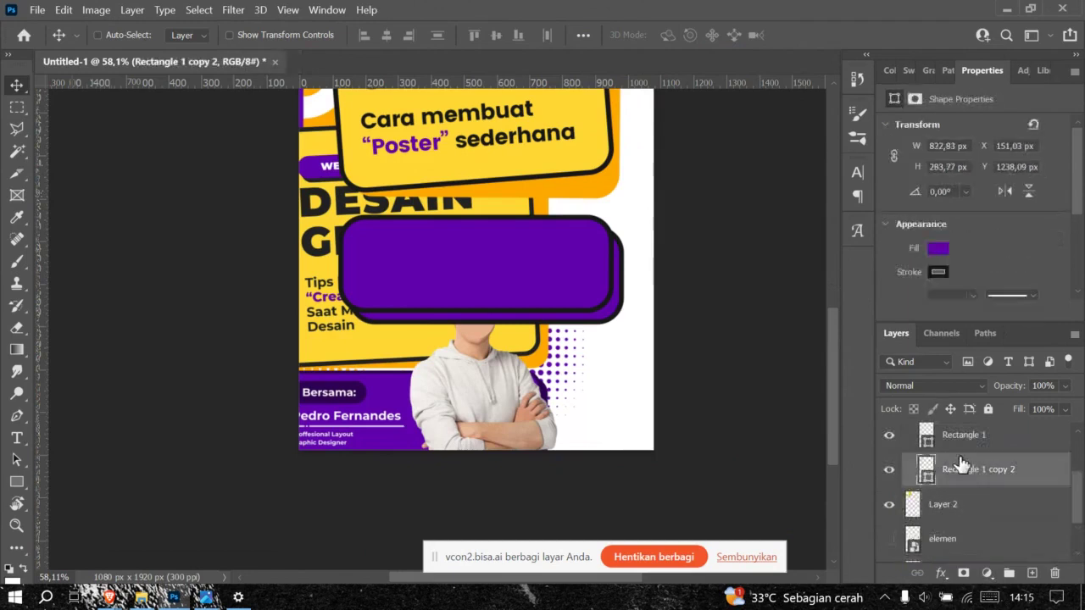
scroll(961, 462, up, 1)
click(938, 248)
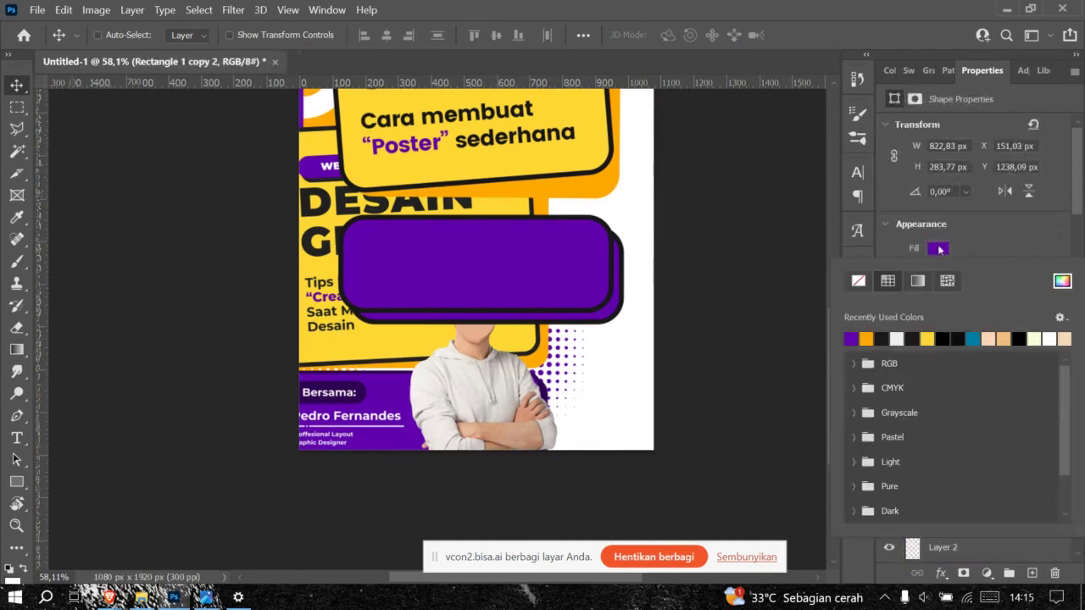
click(1062, 281)
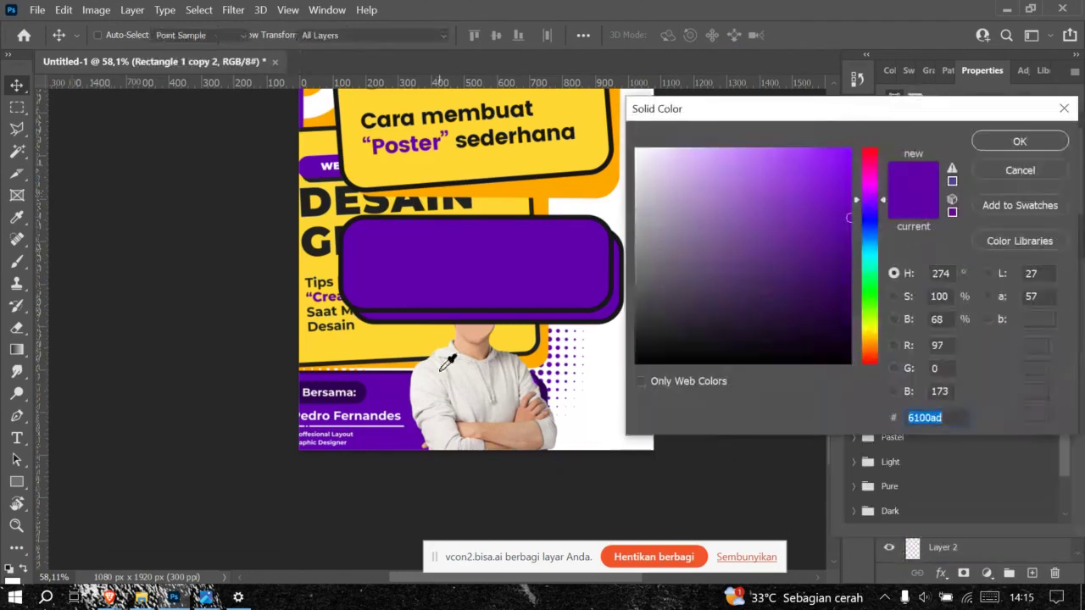
click(549, 383)
click(983, 144)
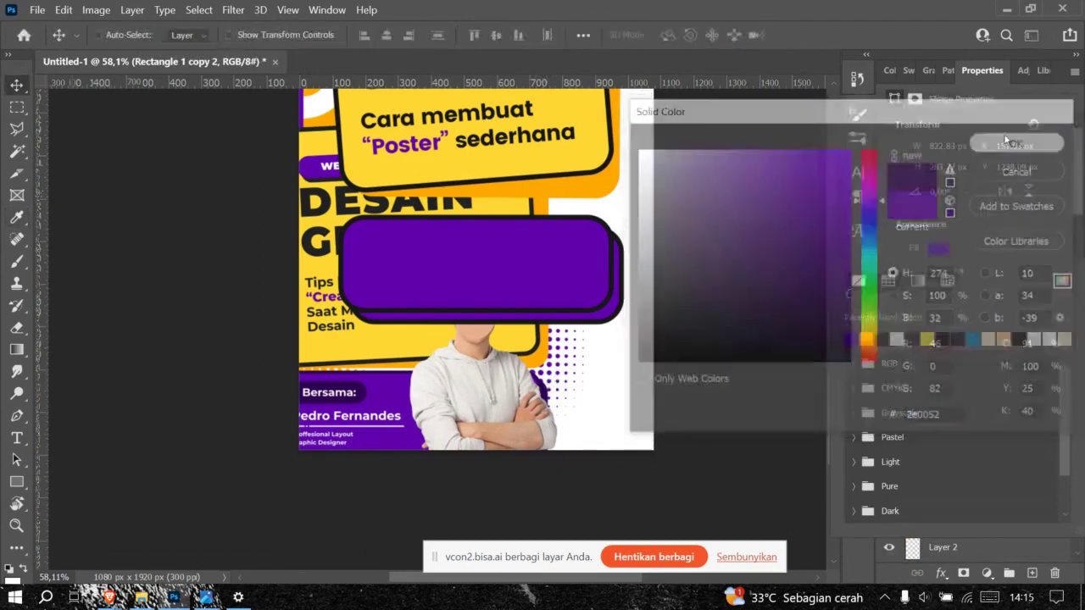
click(1007, 245)
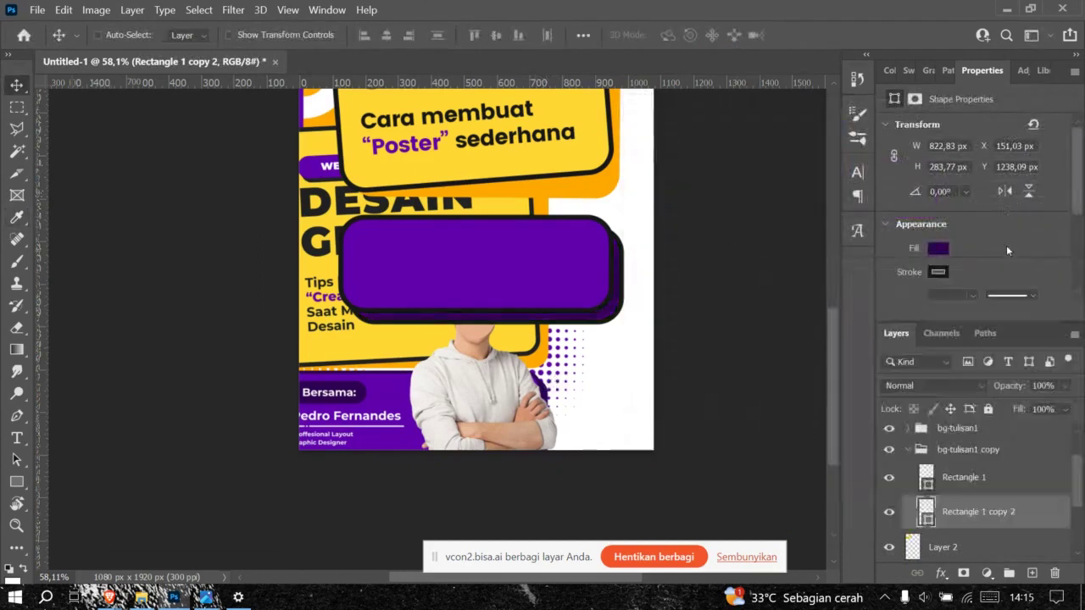
Step: Review the shadow bar's stroke colour and width settings, then reselect the shadow layer
click(938, 273)
click(942, 288)
click(972, 295)
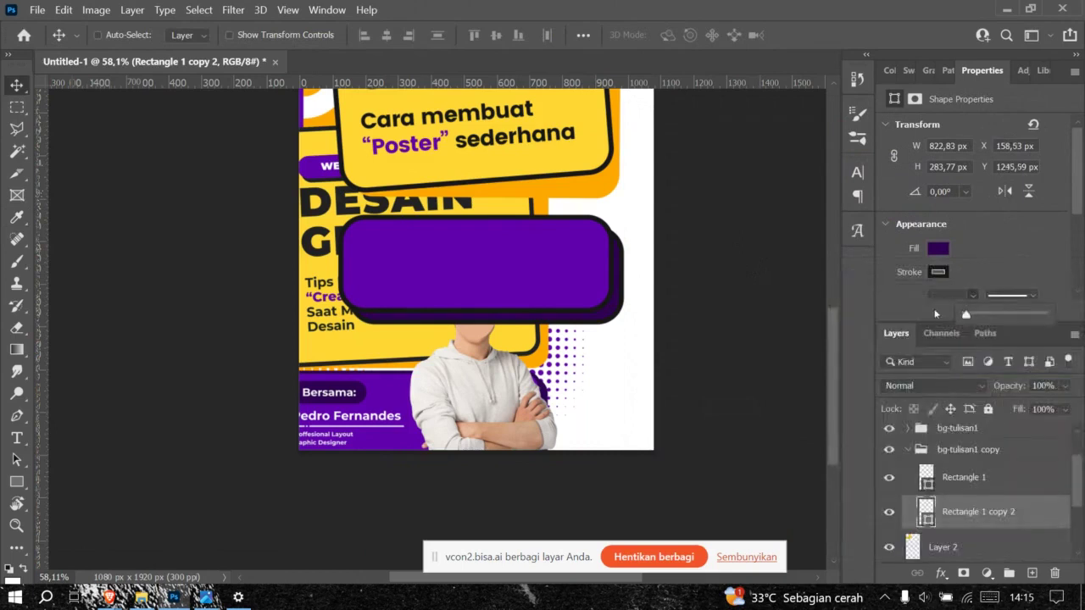
click(996, 268)
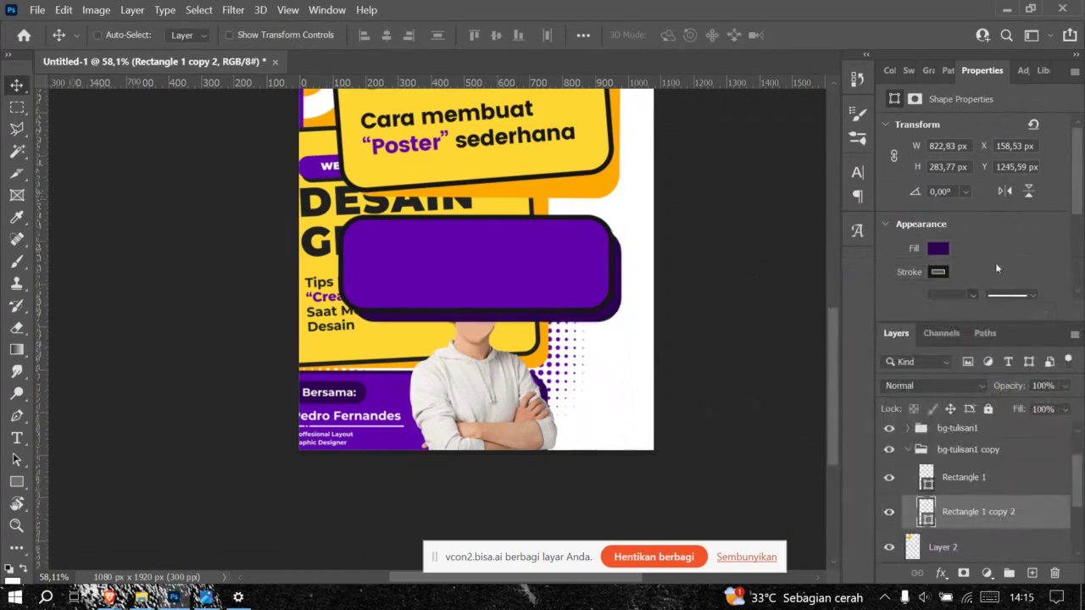
click(966, 483)
click(976, 512)
scroll(979, 268, down, 1)
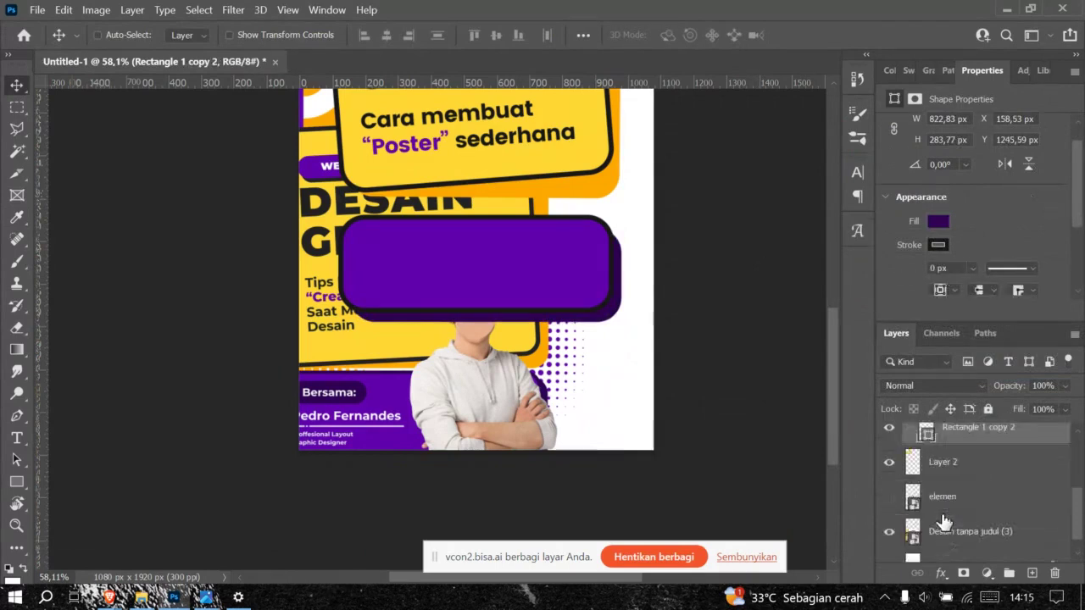
scroll(943, 519, down, 2)
scroll(541, 373, down, 4)
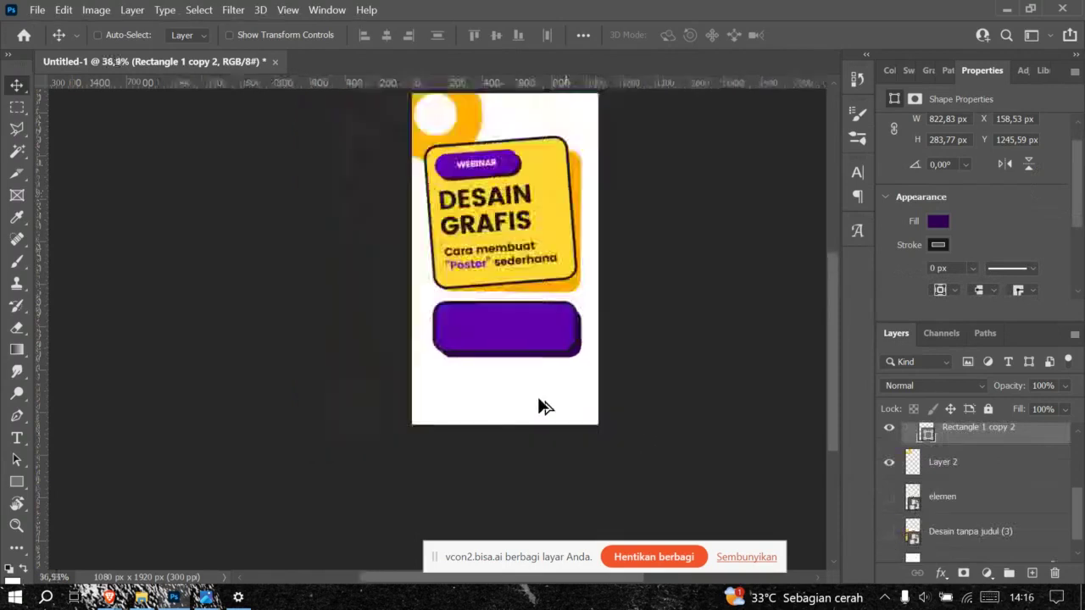
scroll(539, 356, up, 2)
scroll(540, 341, up, 1)
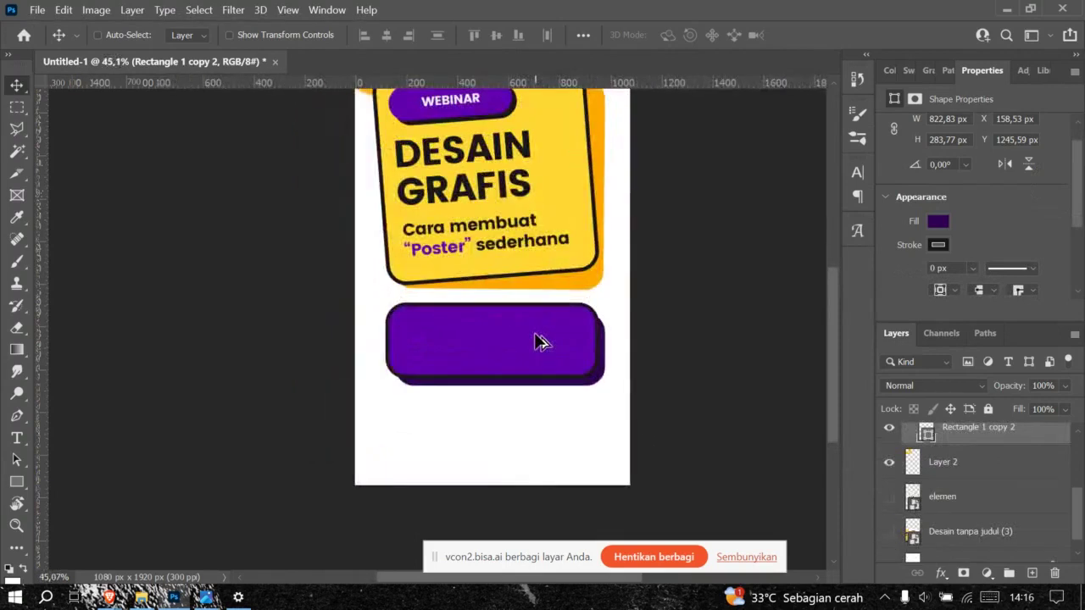
scroll(541, 342, up, 1)
scroll(495, 279, up, 2)
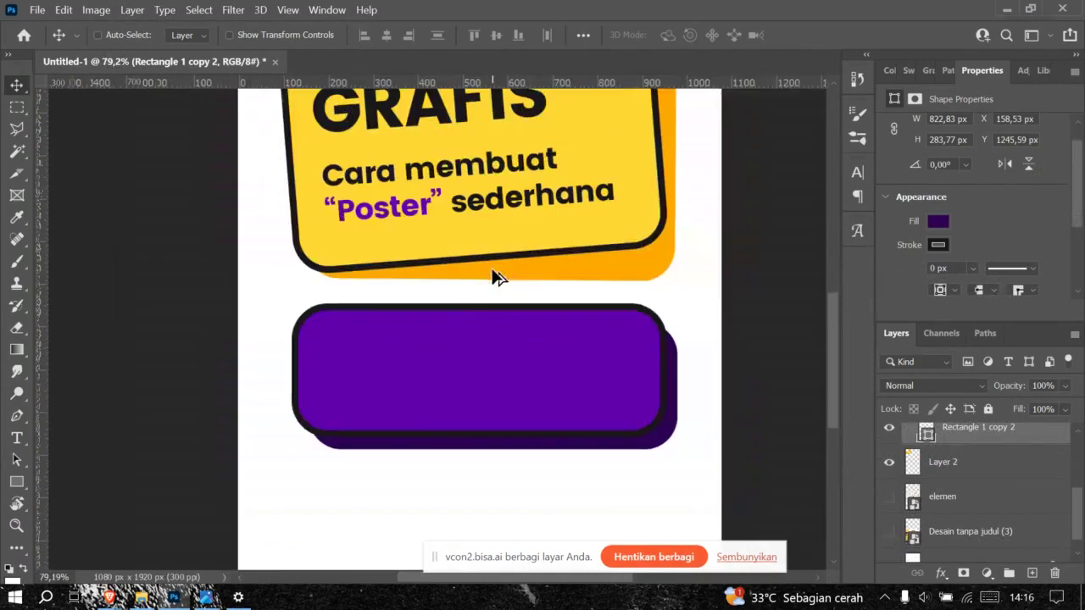
key(alt+Tab)
key(alt+Tab)
scroll(504, 347, up, 1)
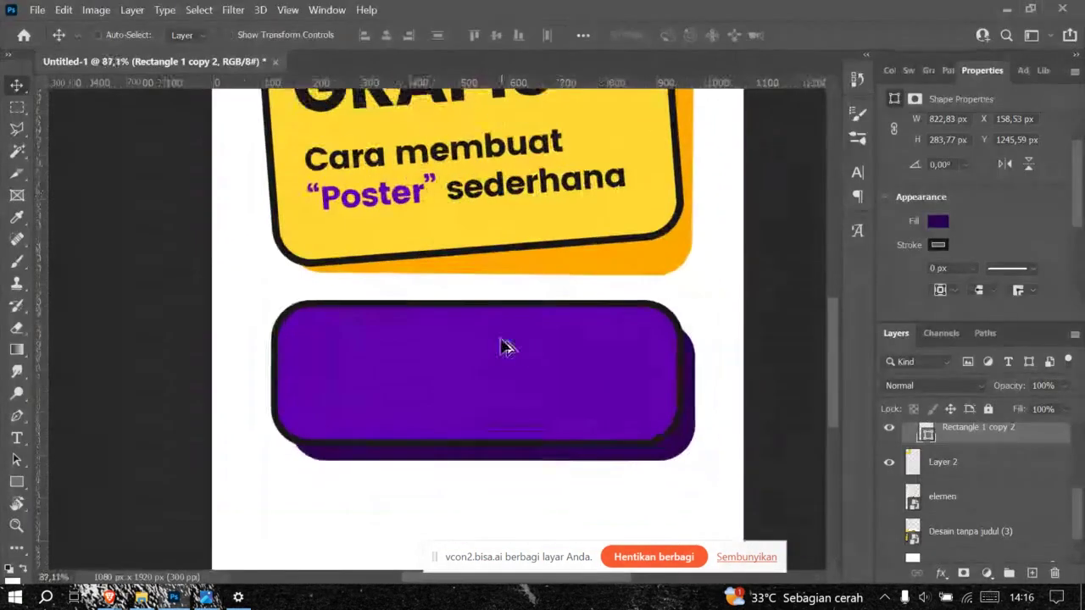
scroll(933, 454, up, 2)
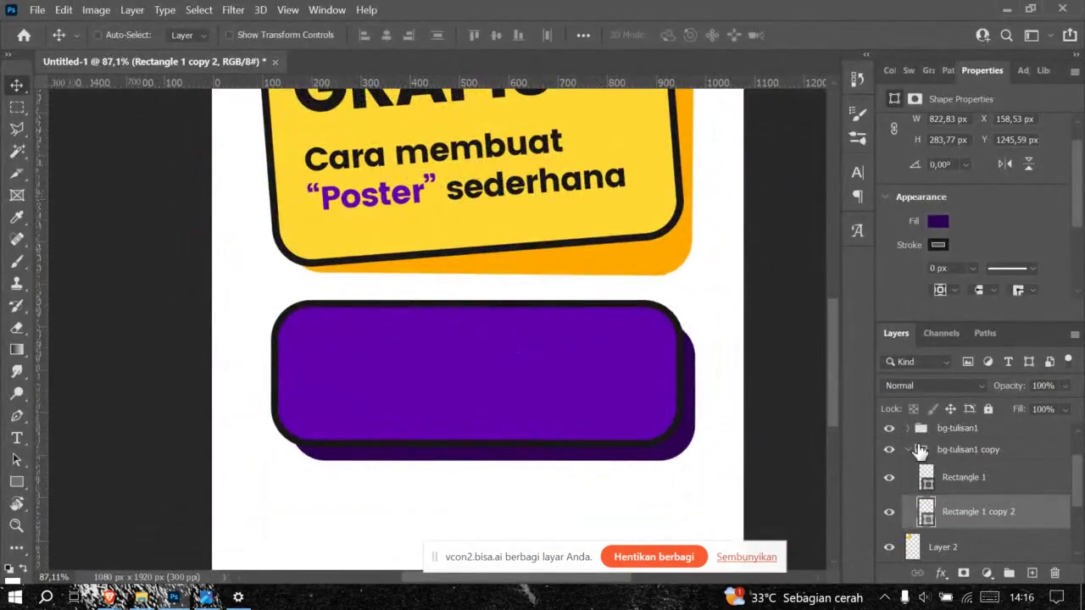
click(908, 450)
scroll(922, 456, up, 2)
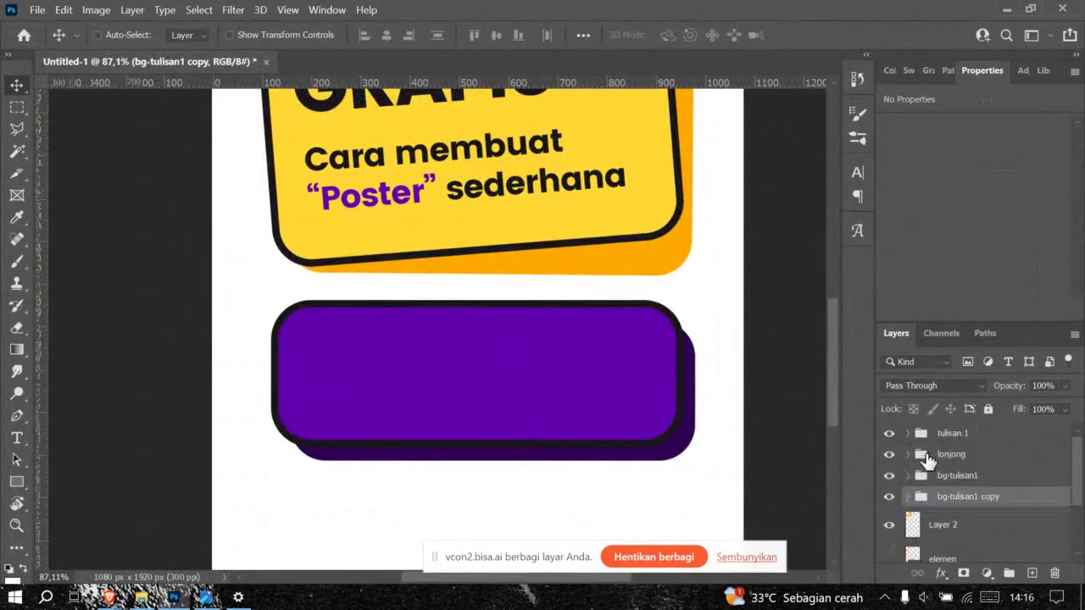
click(974, 434)
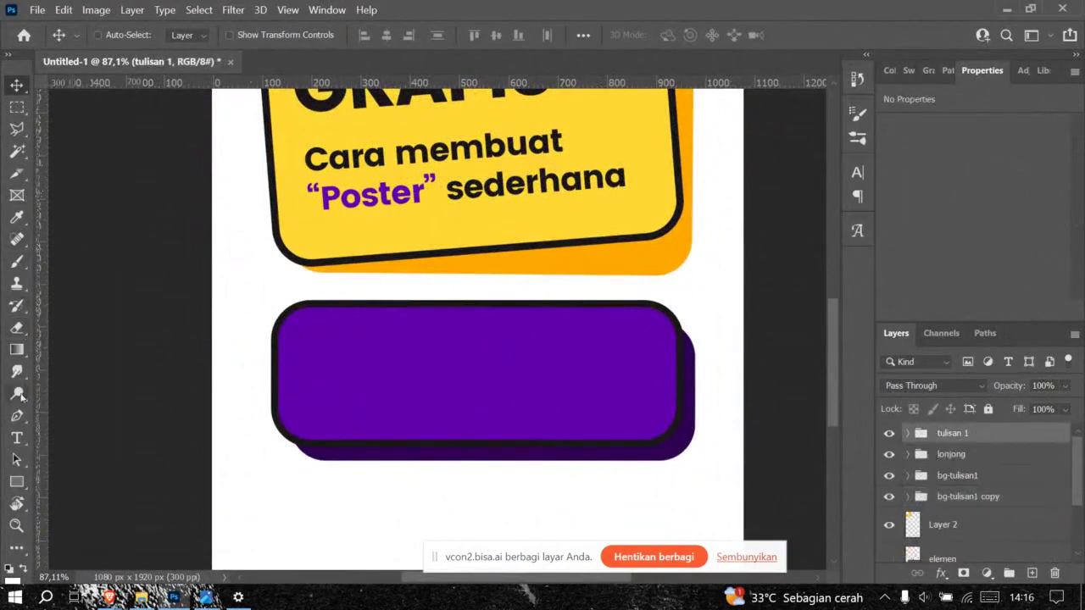
click(16, 438)
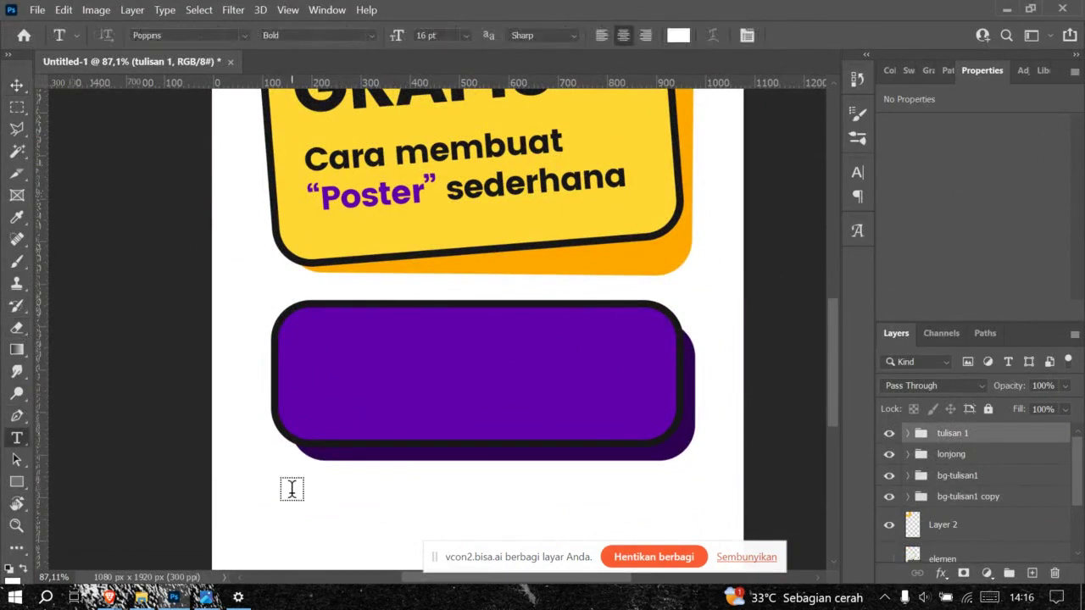
click(17, 87)
key(alt+Tab)
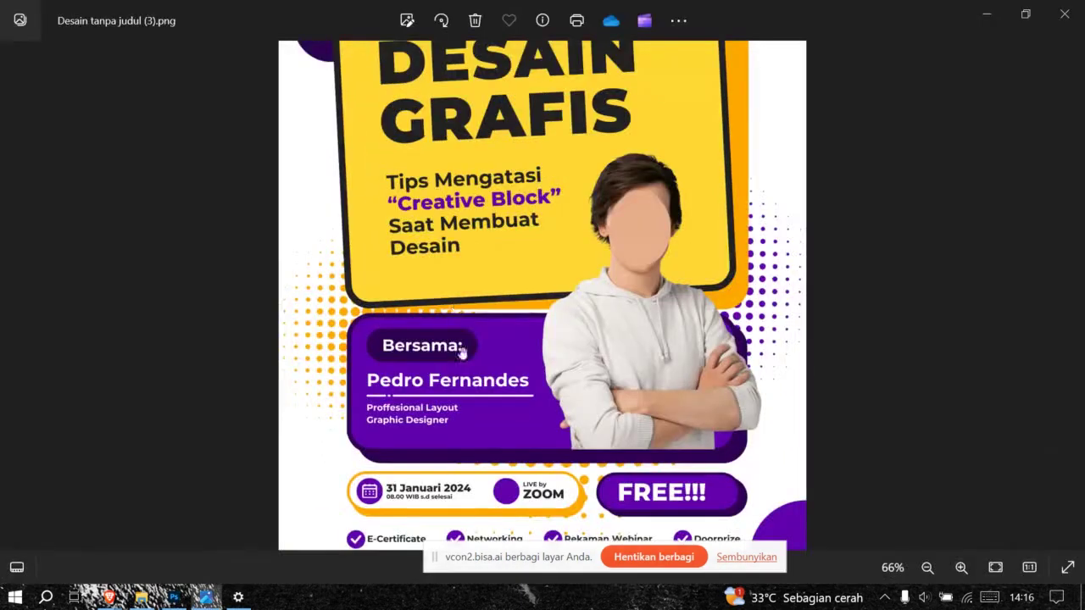
scroll(462, 353, up, 3)
key(alt+Tab)
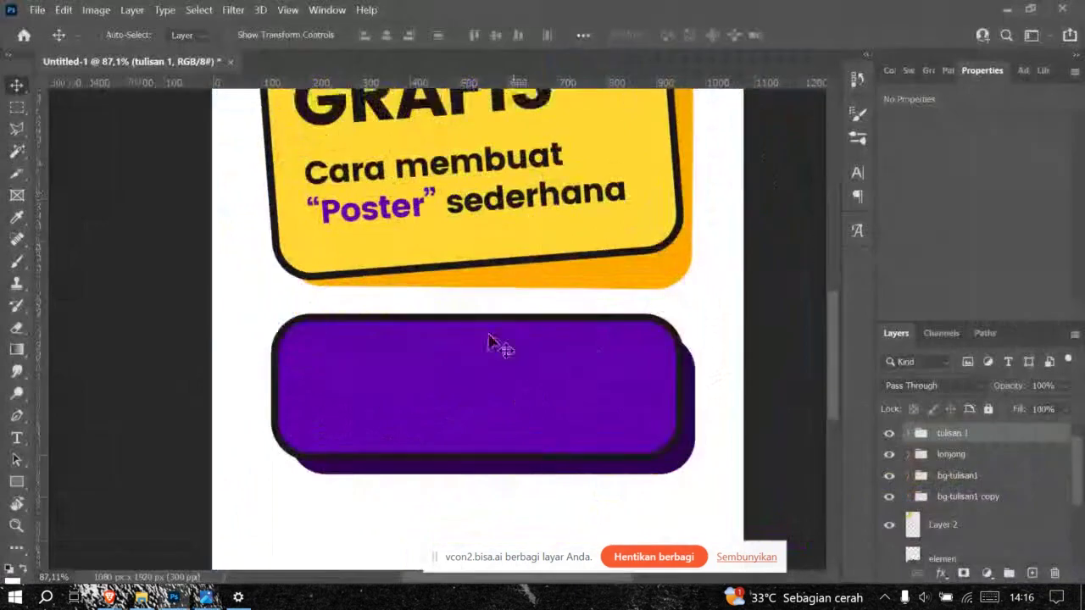
scroll(489, 341, up, 1)
scroll(158, 252, down, 2)
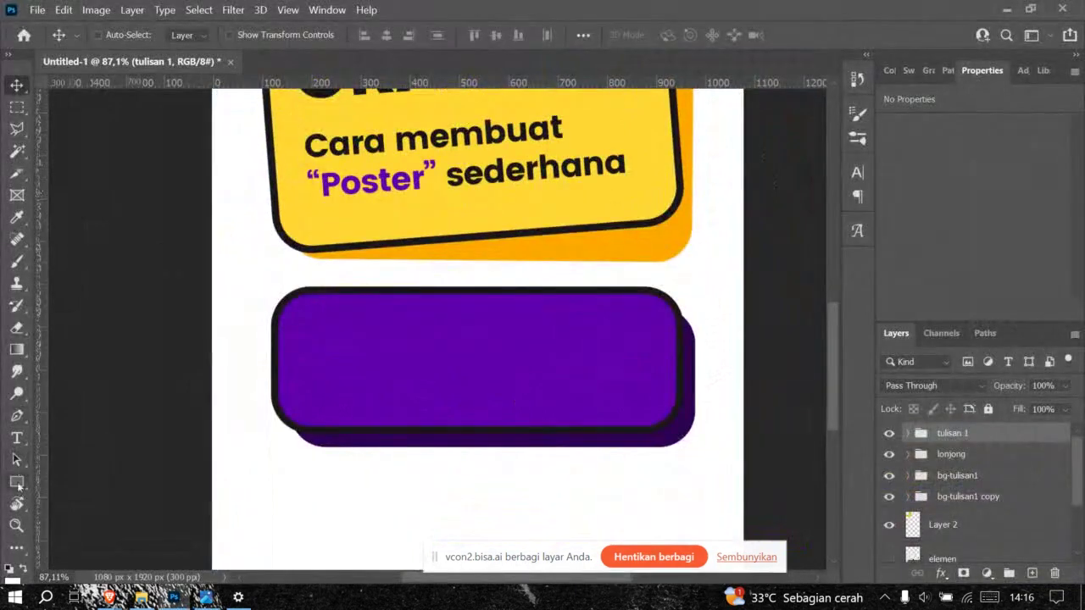
Step: Draw a rectangle, round it into a pill, fill it dark purple, and move it into the bar's top-left
click(17, 481)
drag(253, 473, 444, 529)
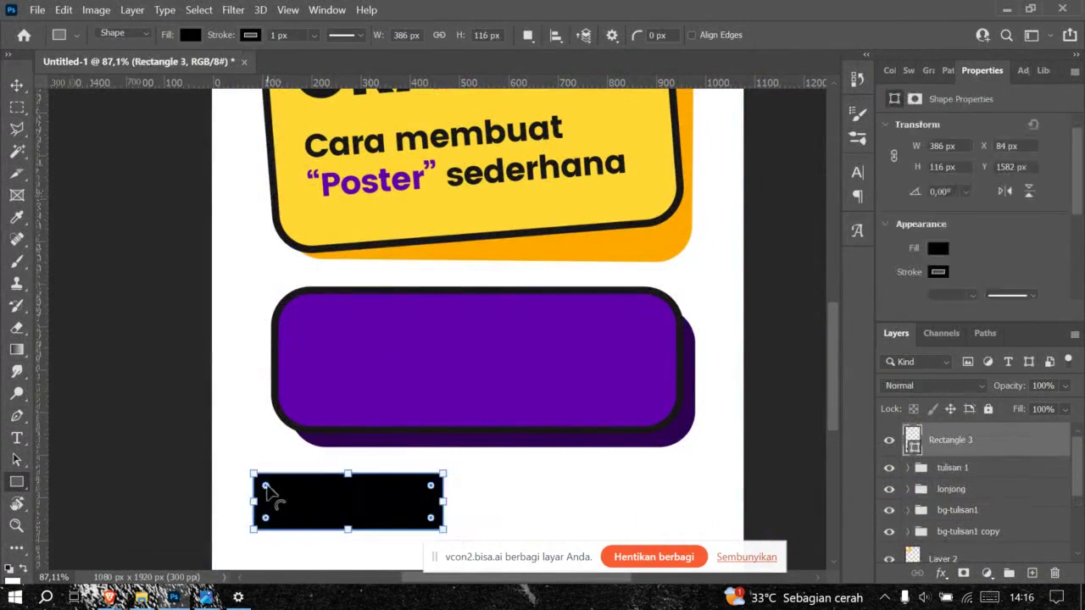
drag(265, 490, 339, 498)
key(v)
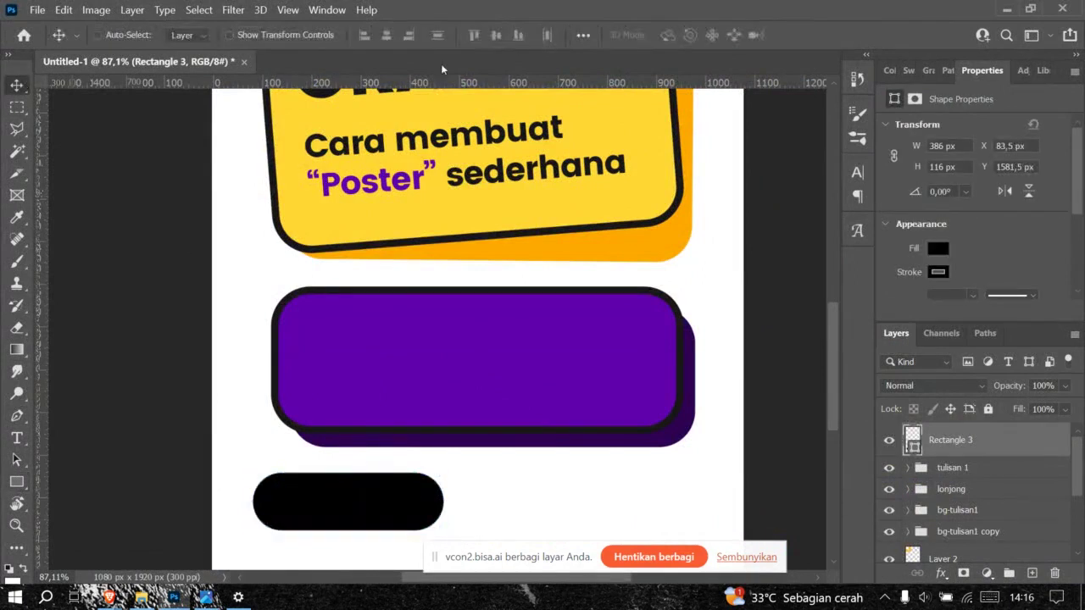
click(937, 247)
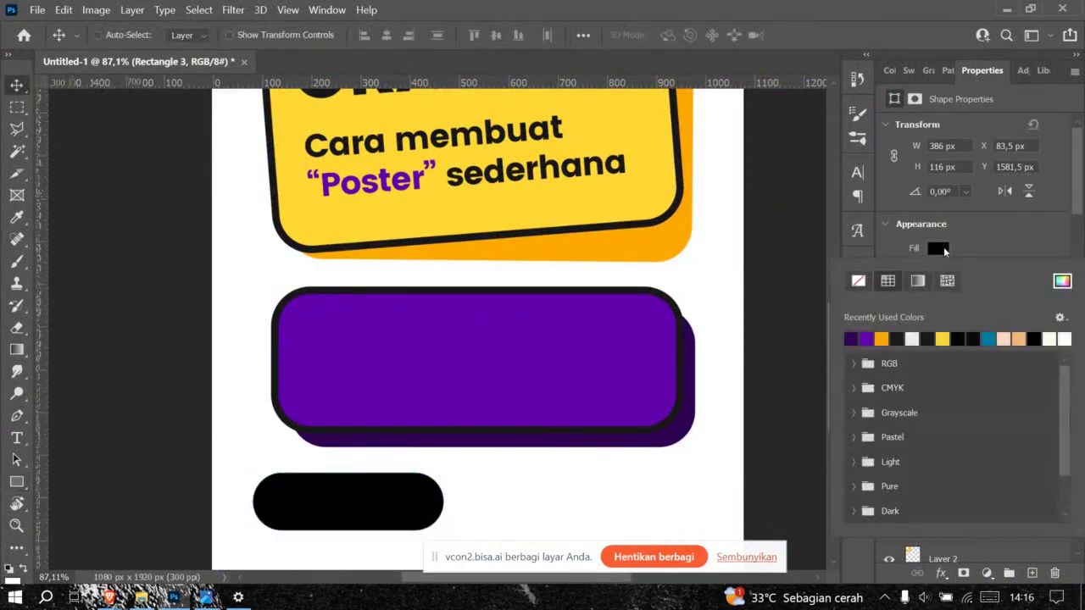
click(851, 338)
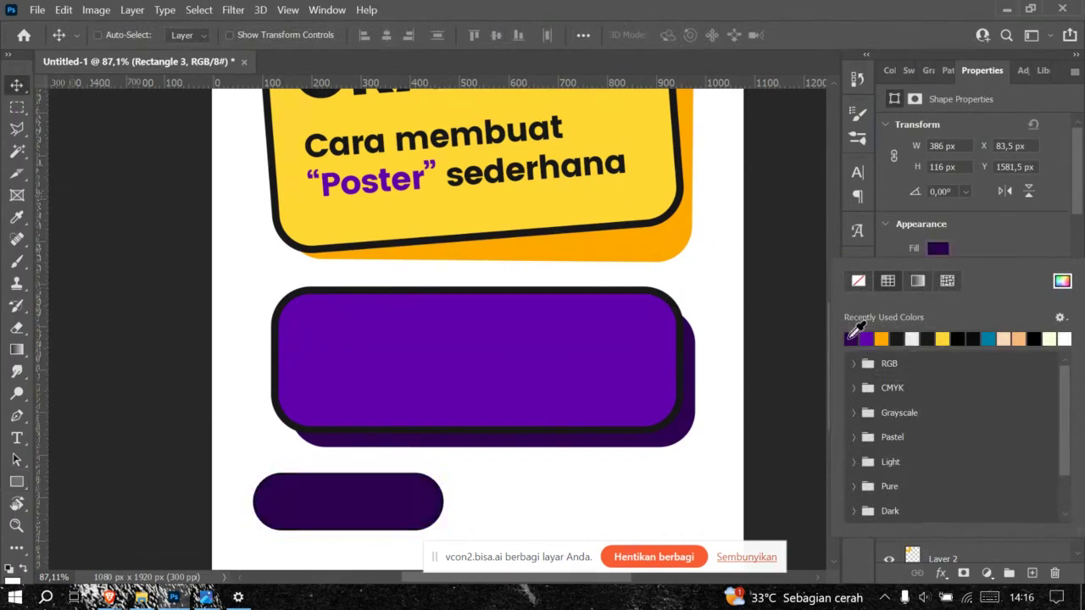
click(977, 258)
drag(341, 509, 364, 341)
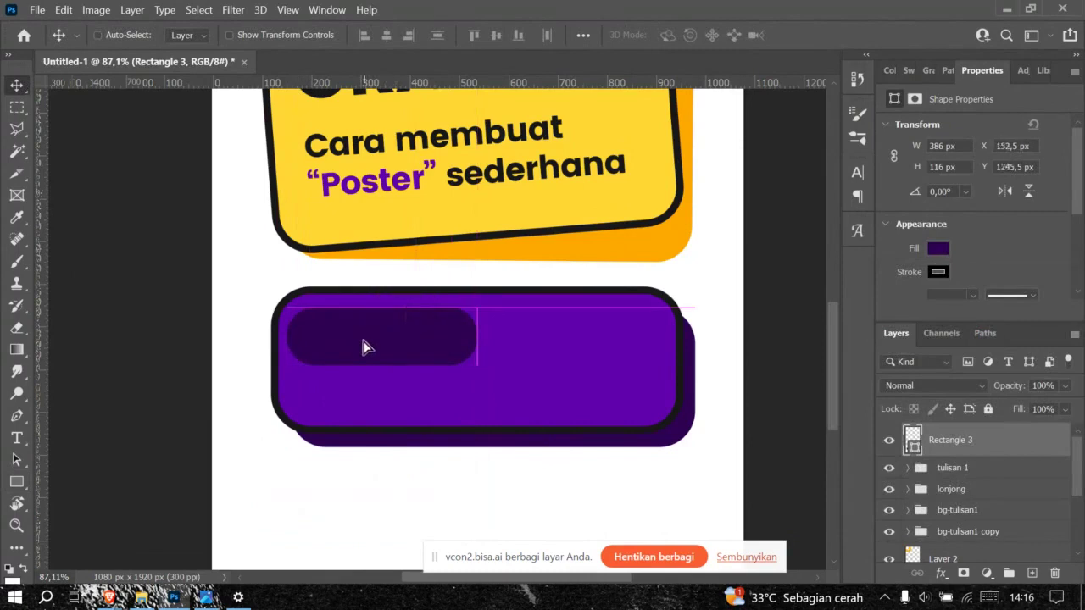
Step: Shrink the dark pill to about 261 × 78 px
key(alt+Tab)
key(alt+Tab)
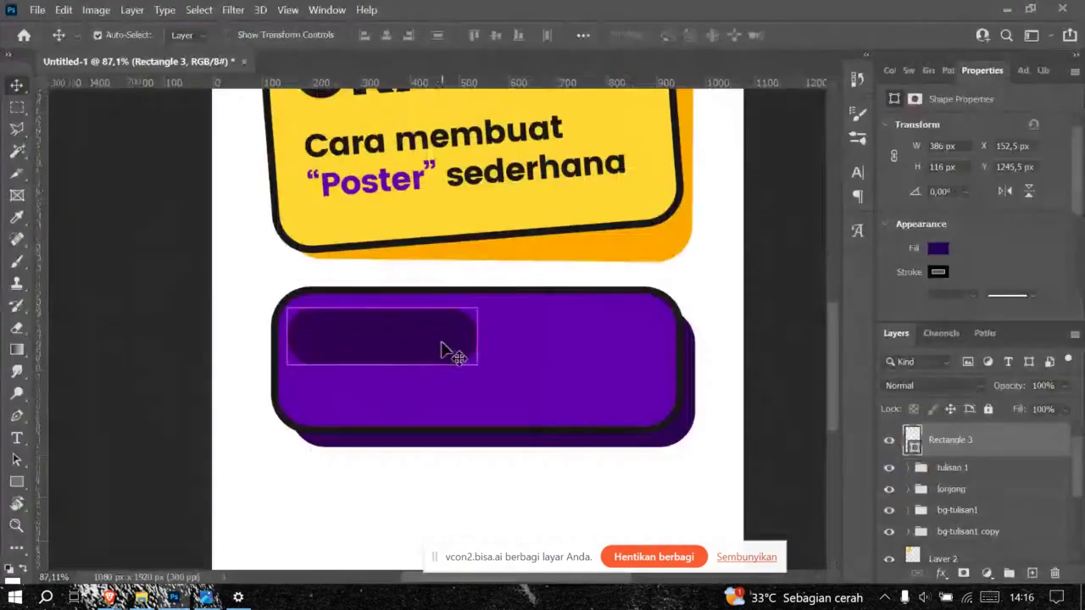
key(ctrl+t)
drag(477, 366, 391, 339)
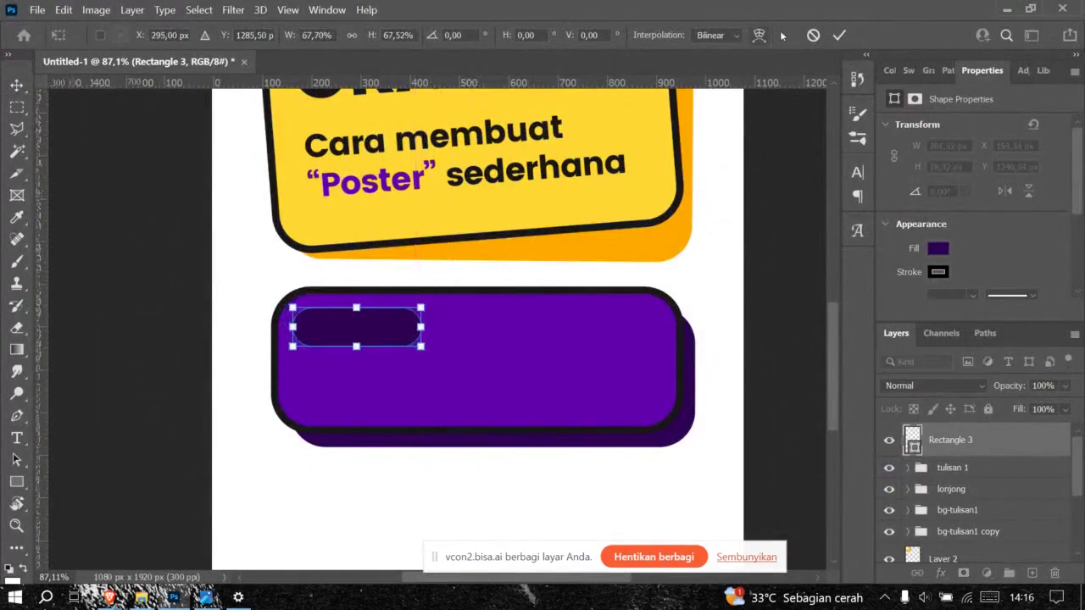
click(839, 35)
scroll(627, 423, down, 1)
scroll(619, 462, up, 4)
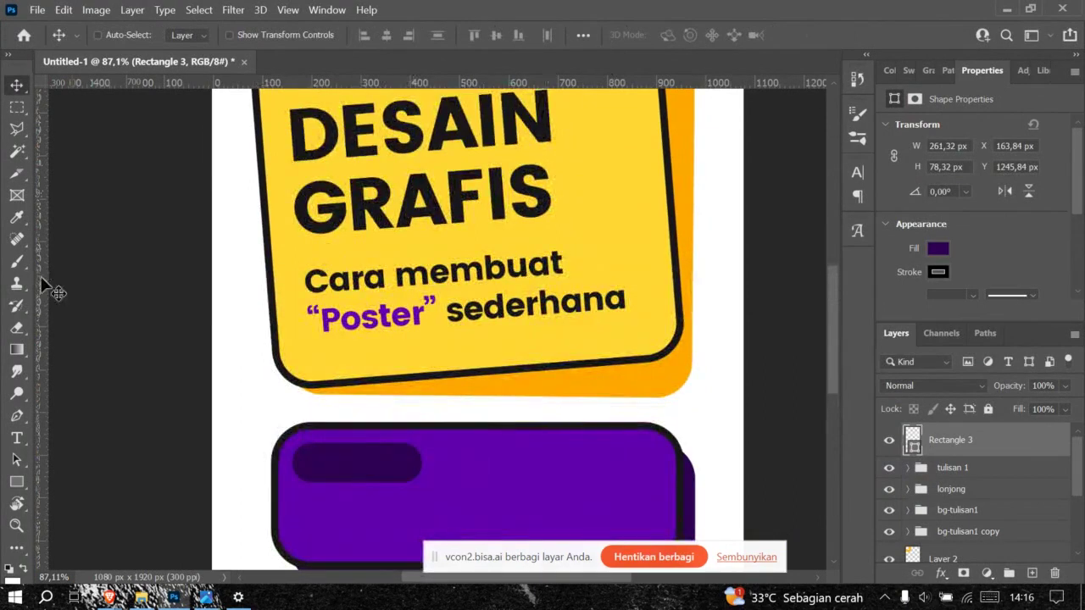
Step: Add the text 'Bersama' and move it onto the dark pill
click(21, 438)
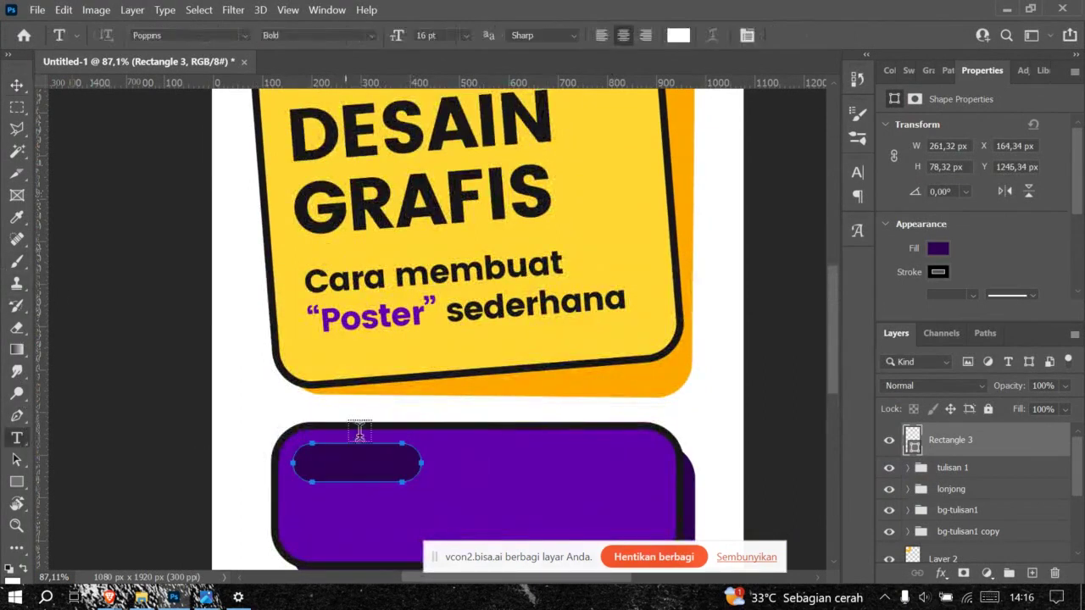
click(499, 412)
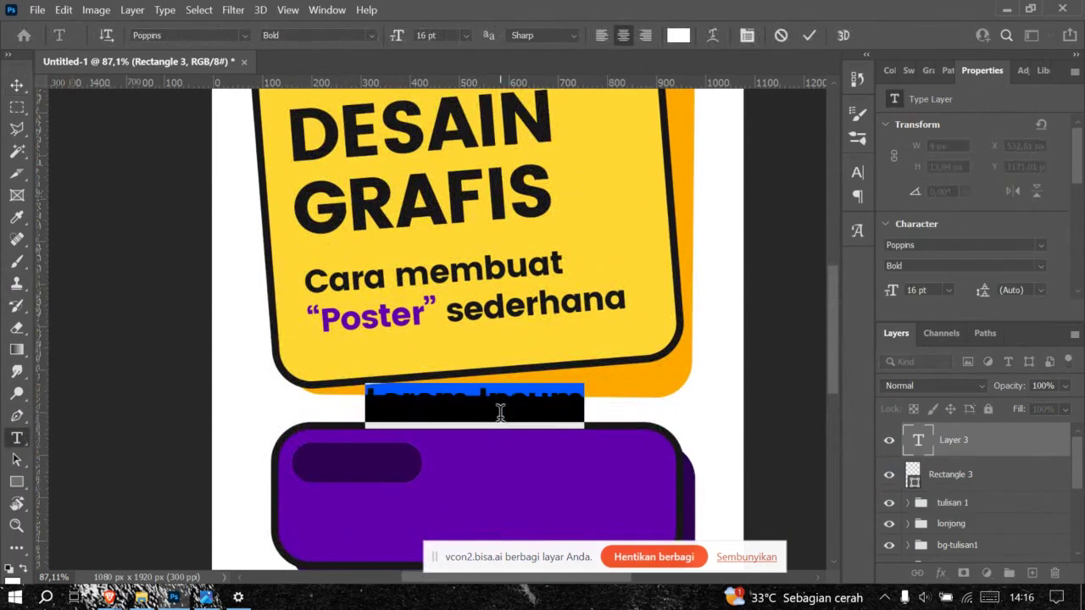
text(Bersama)
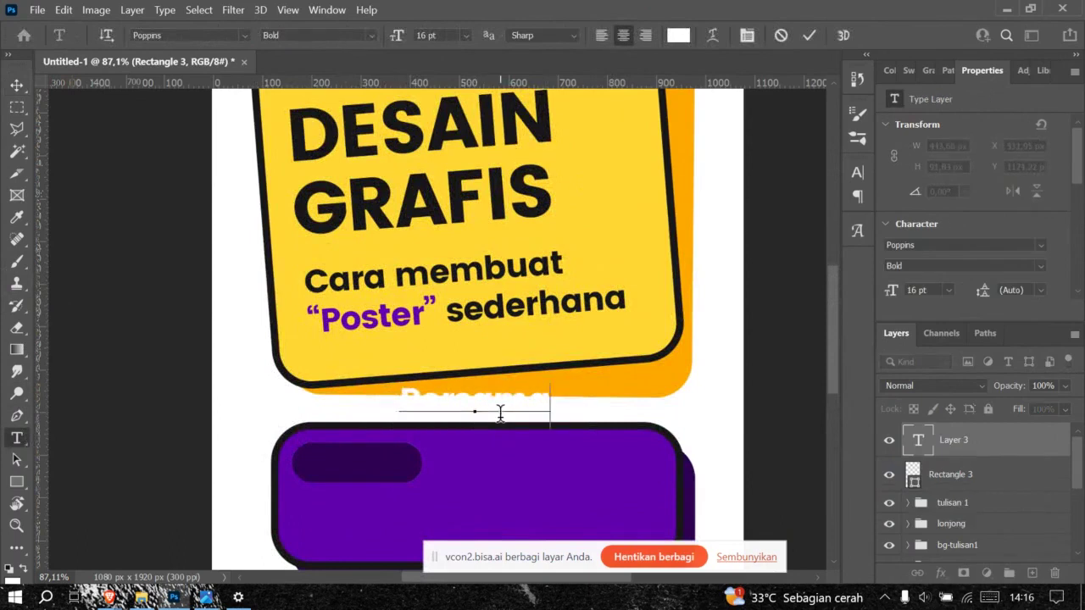
click(810, 34)
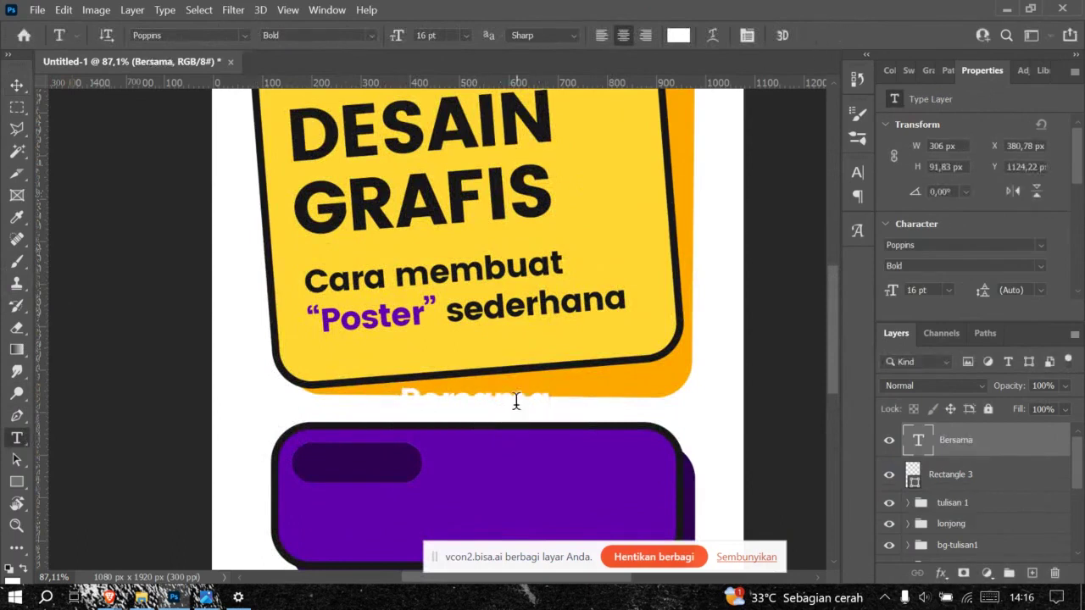
click(17, 86)
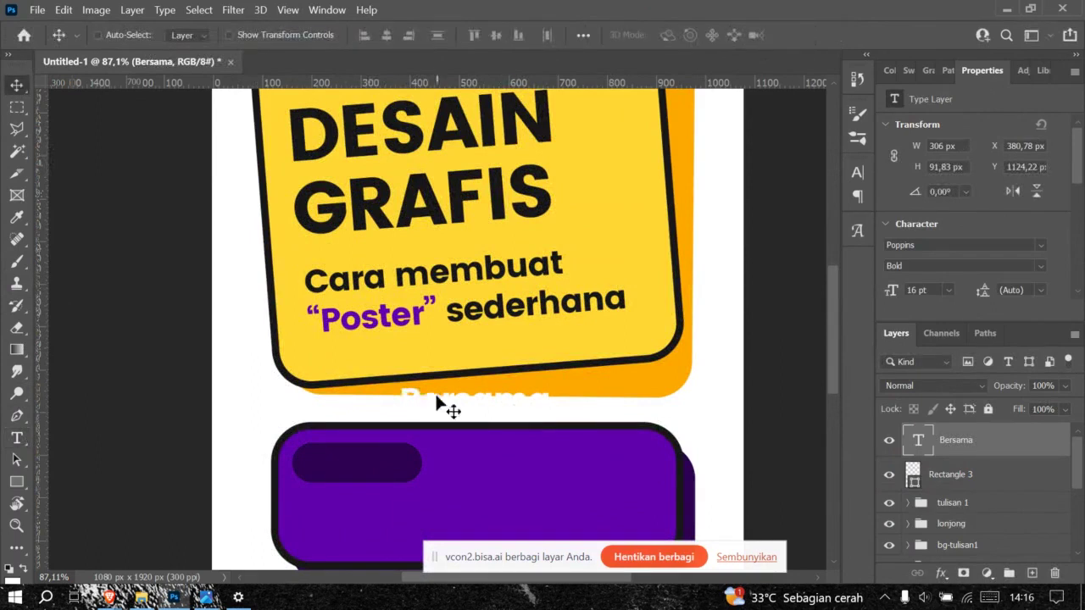
drag(438, 403, 353, 467)
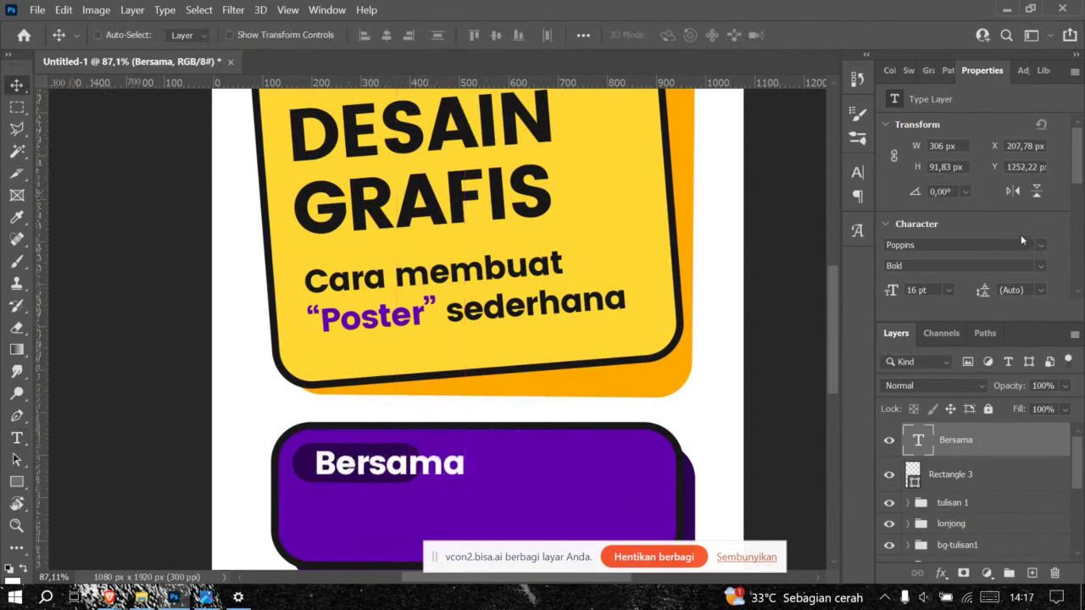
scroll(1009, 236, down, 2)
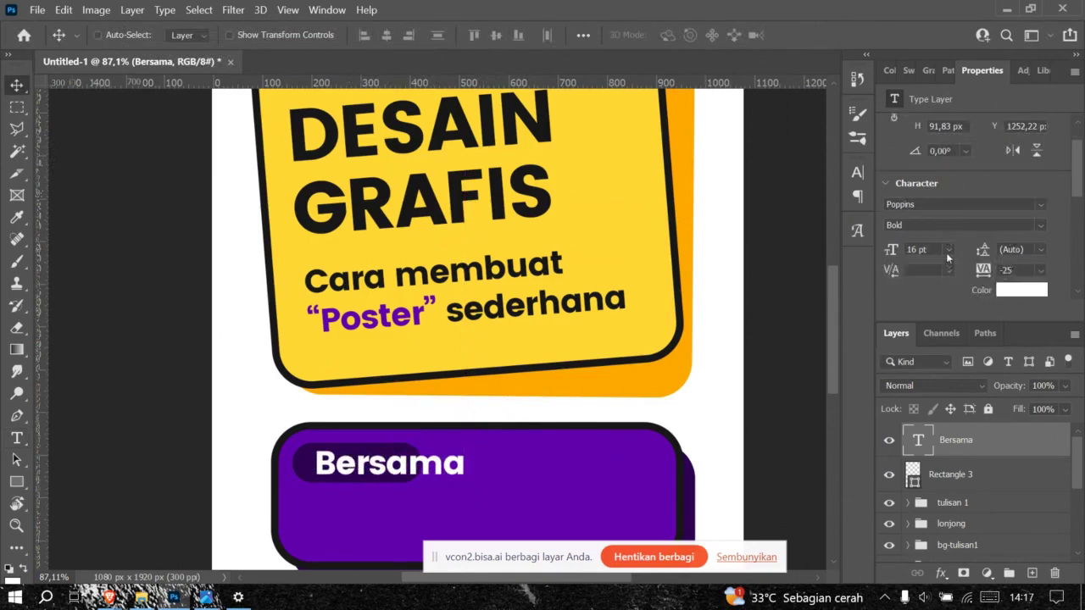
Step: Set the Bersama text to 10 pt and nudge it left over the pill
click(948, 250)
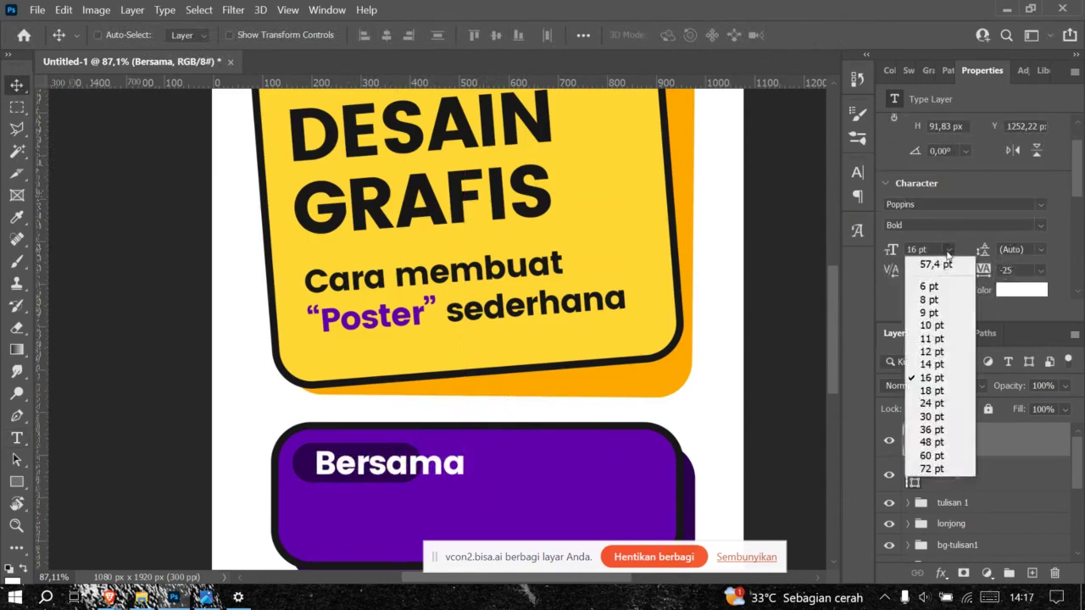
click(932, 326)
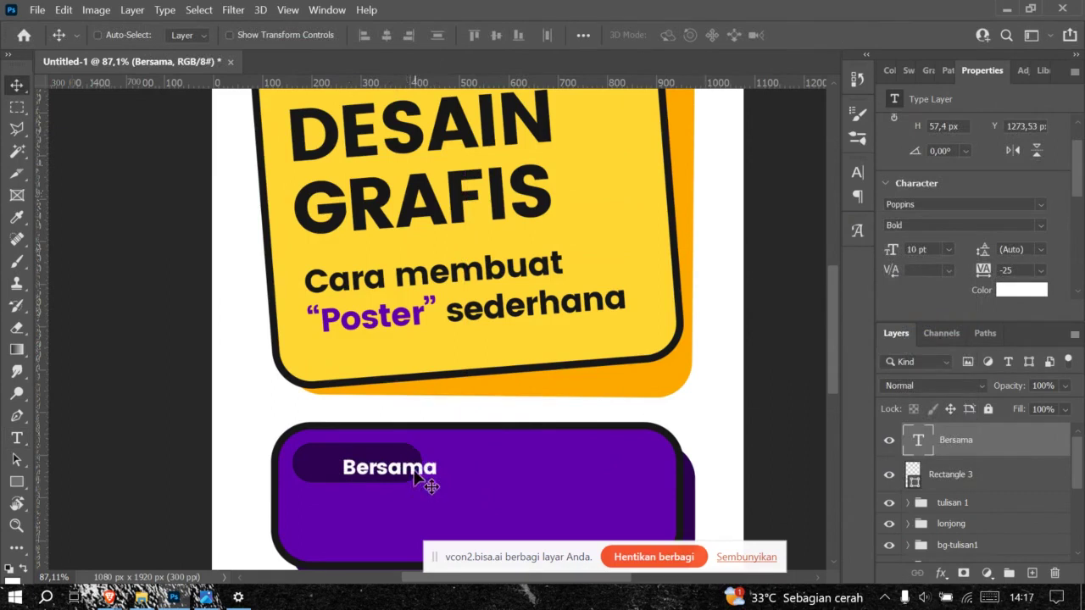
drag(415, 471, 378, 463)
key(alt+Tab)
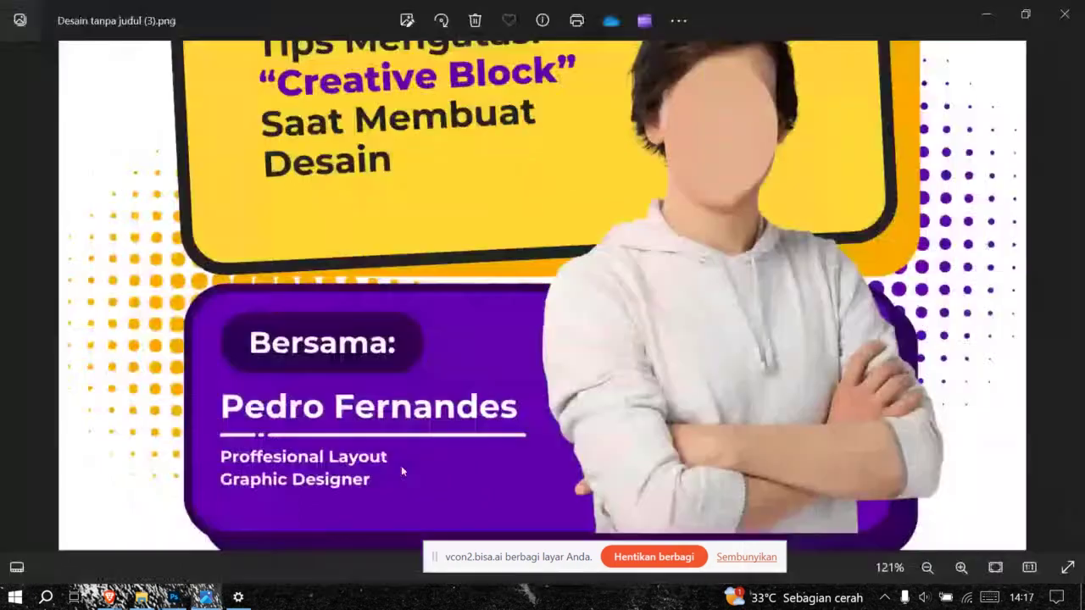
key(alt+Tab)
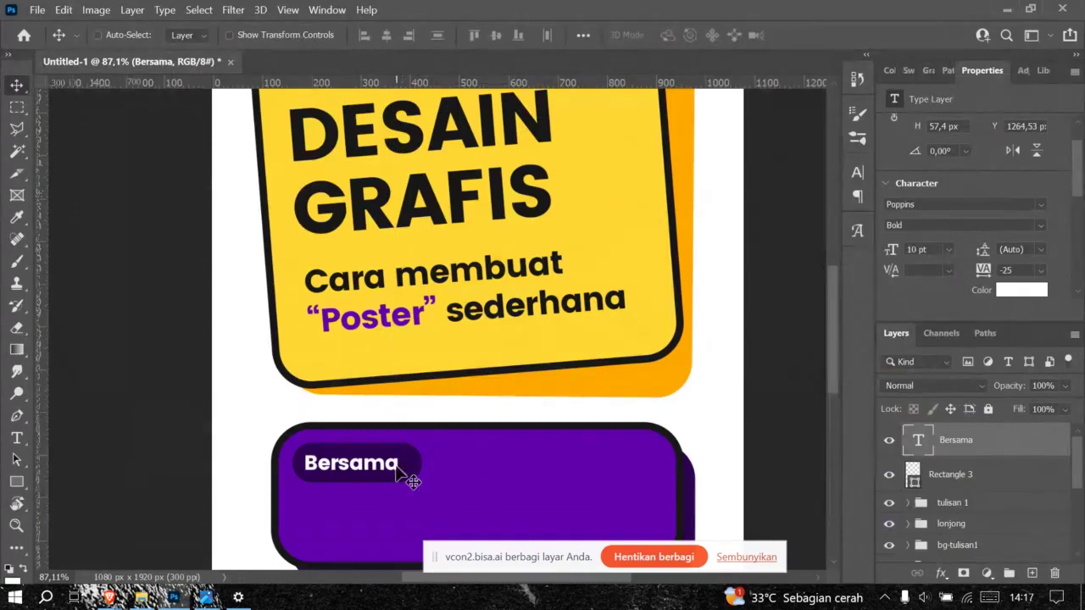
Step: Change the label to 'Bersama :', left-align it, and move it left inside the pill
double_click(396, 465)
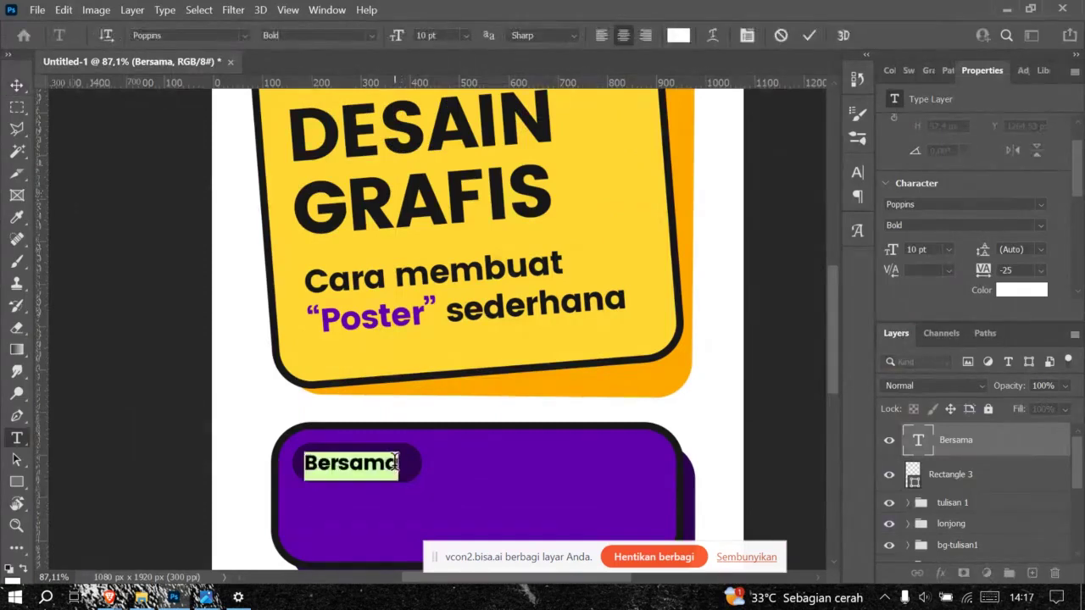
click(395, 463)
text(:)
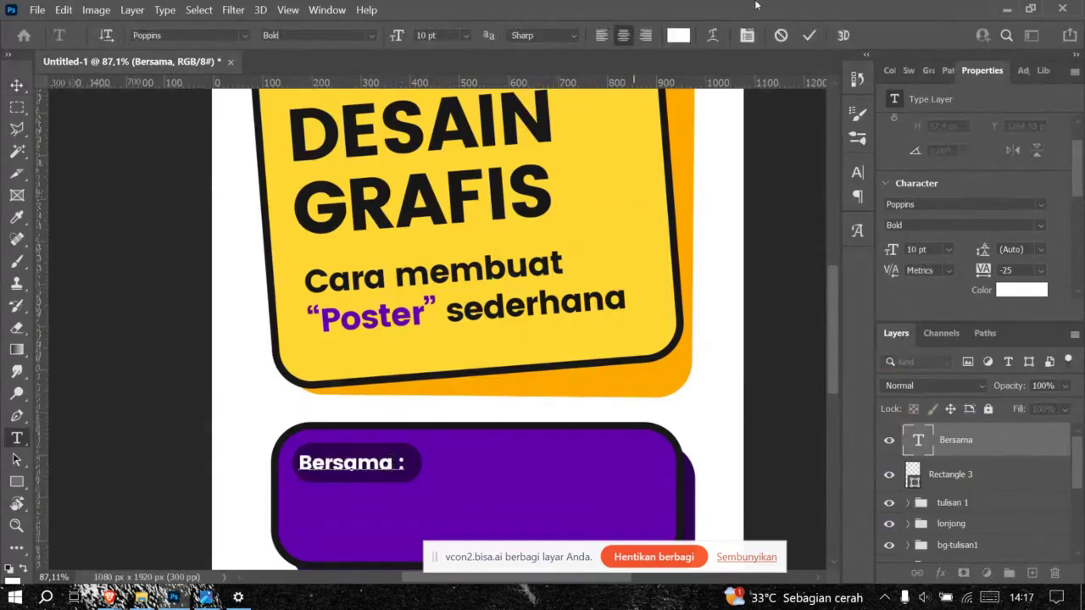
click(604, 34)
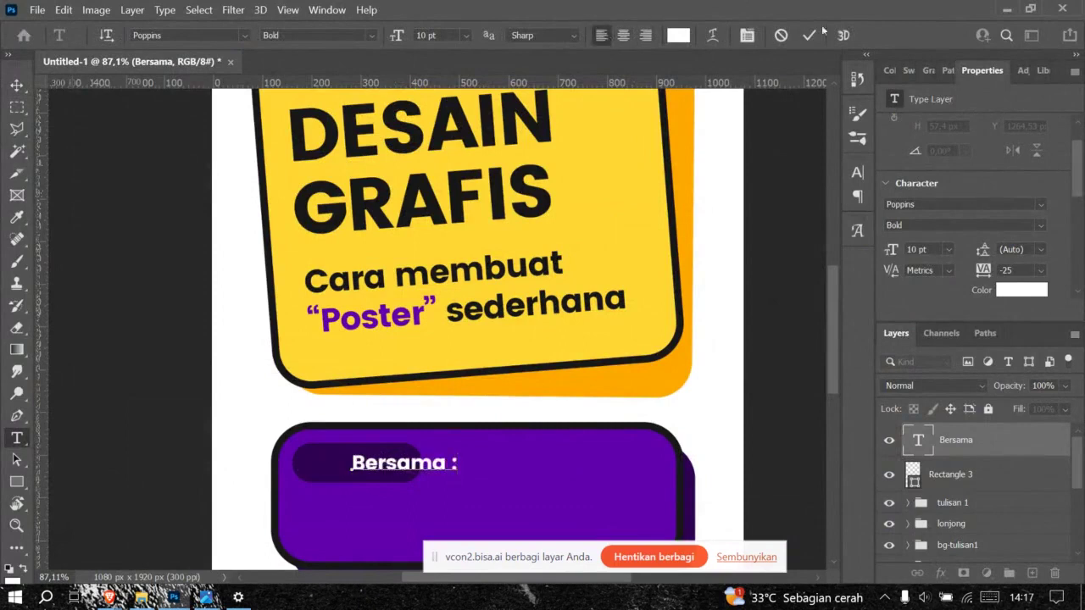
key(ctrl+Return)
key(v)
drag(424, 464, 368, 463)
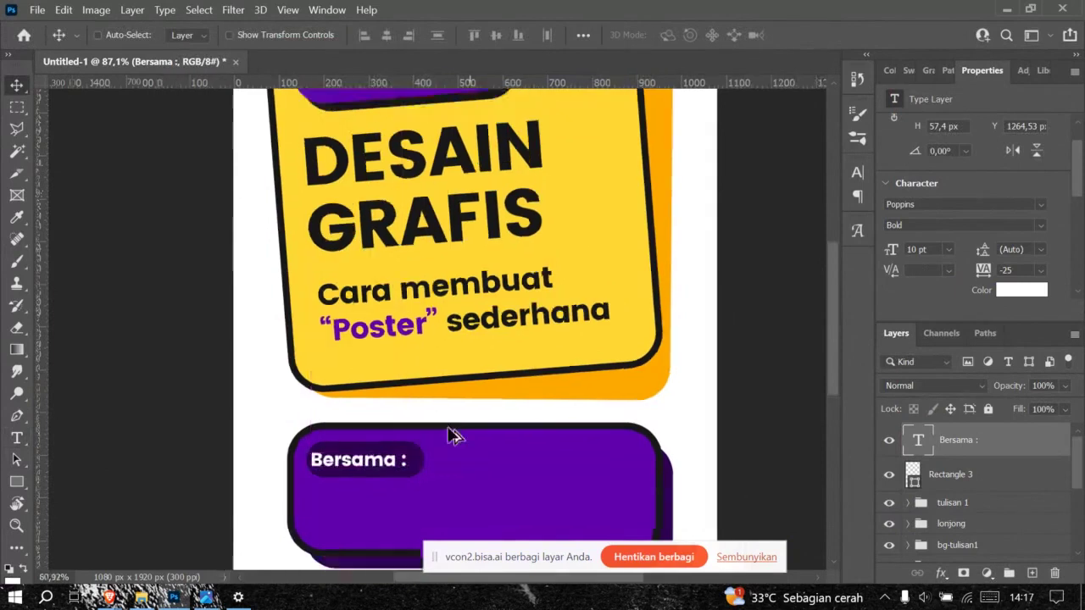
Step: Position the 'Bersama :' label and widen the dark pill to about 287 × 78 px
scroll(448, 435, down, 5)
scroll(430, 451, up, 5)
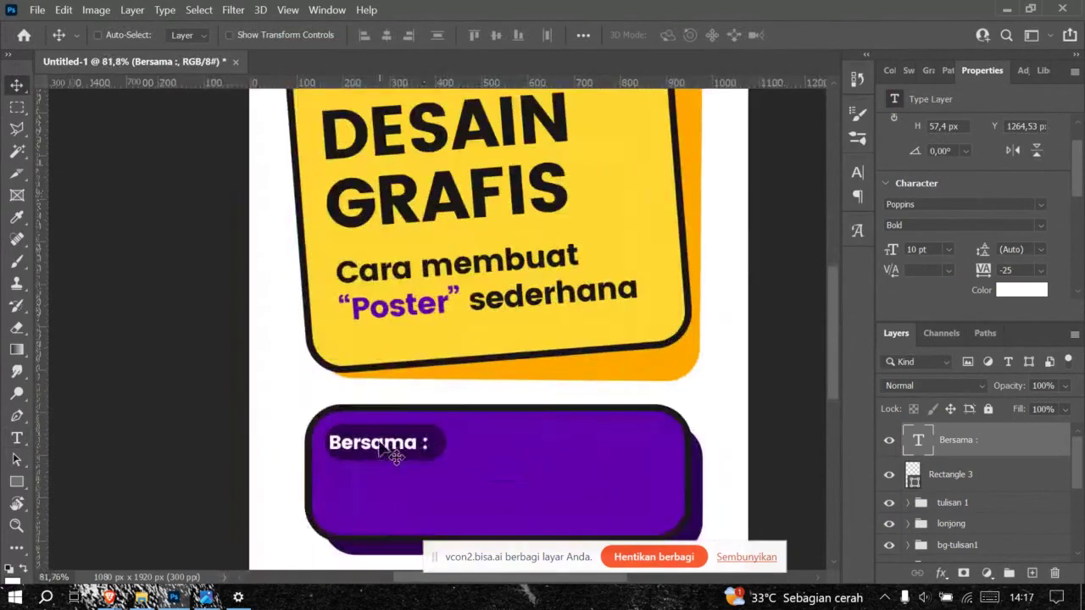
drag(392, 451, 440, 462)
click(441, 465)
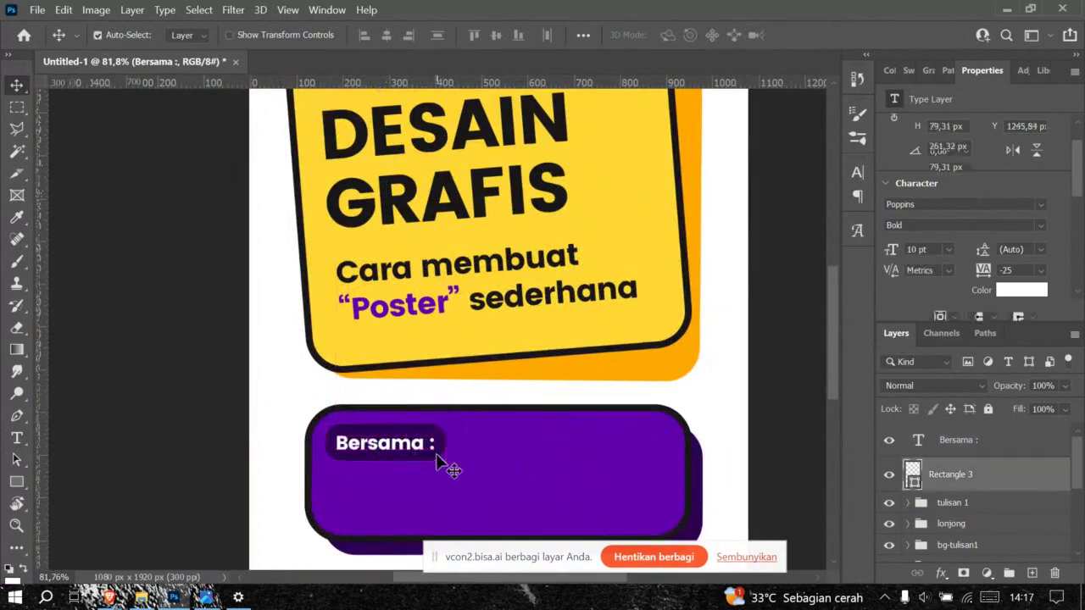
key(ctrl+t)
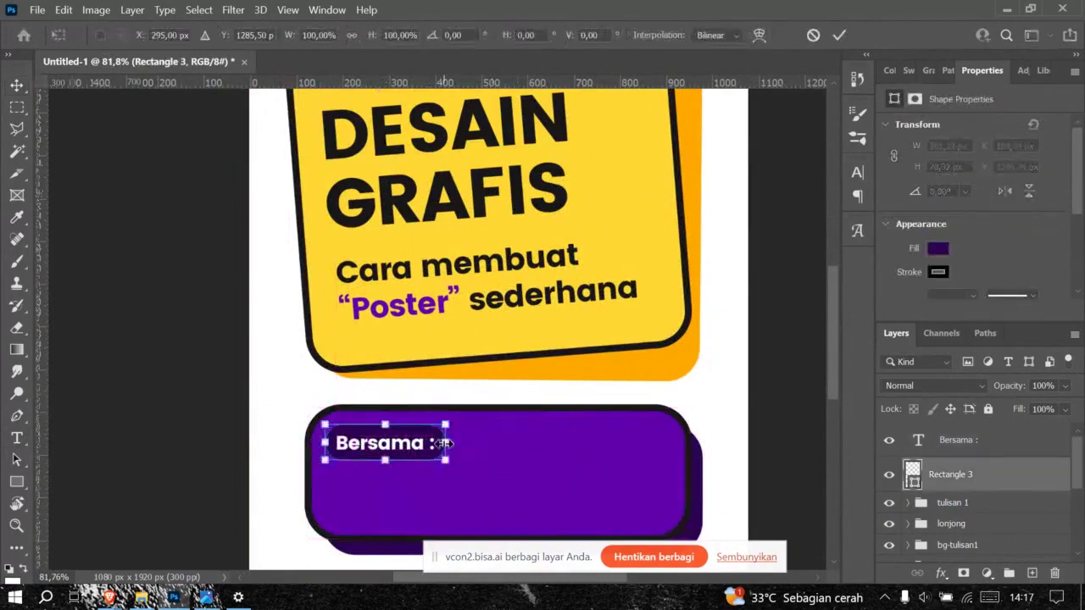
drag(445, 442, 458, 442)
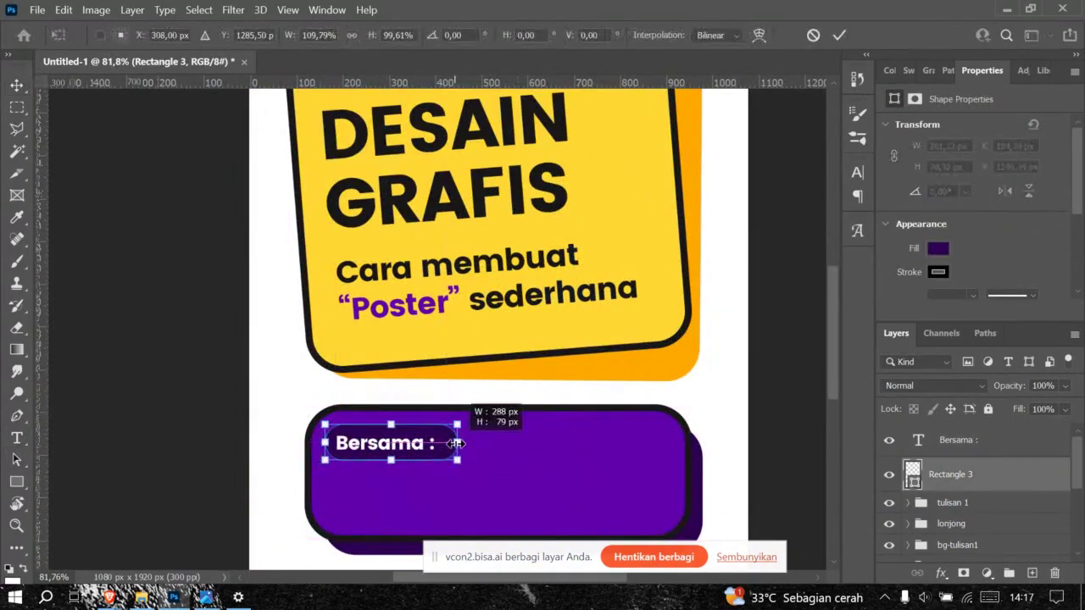
click(839, 35)
scroll(588, 412, down, 4)
key(alt+Tab)
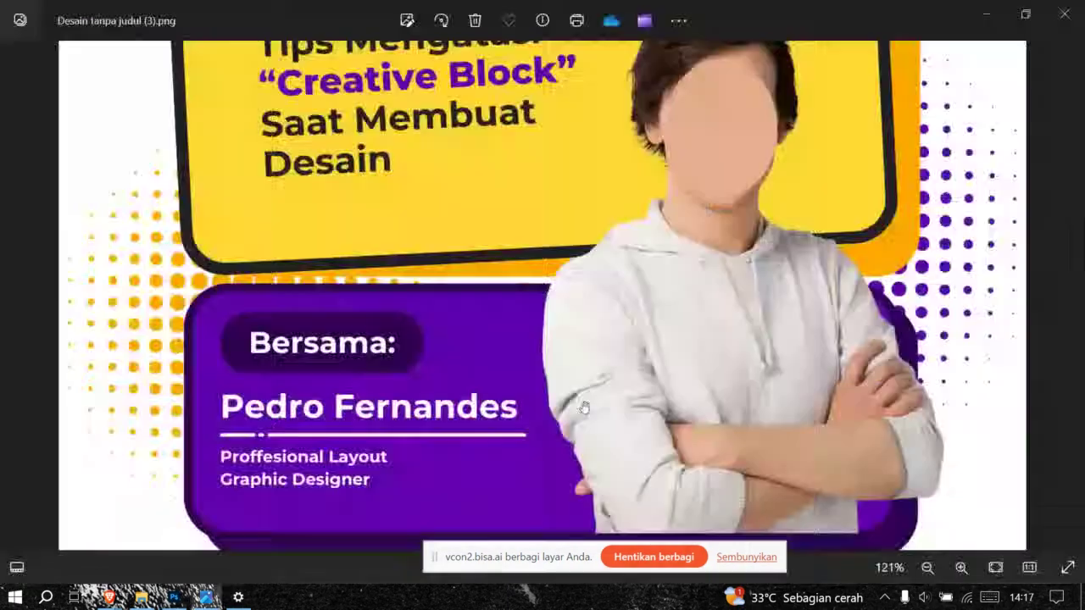
key(alt+Tab)
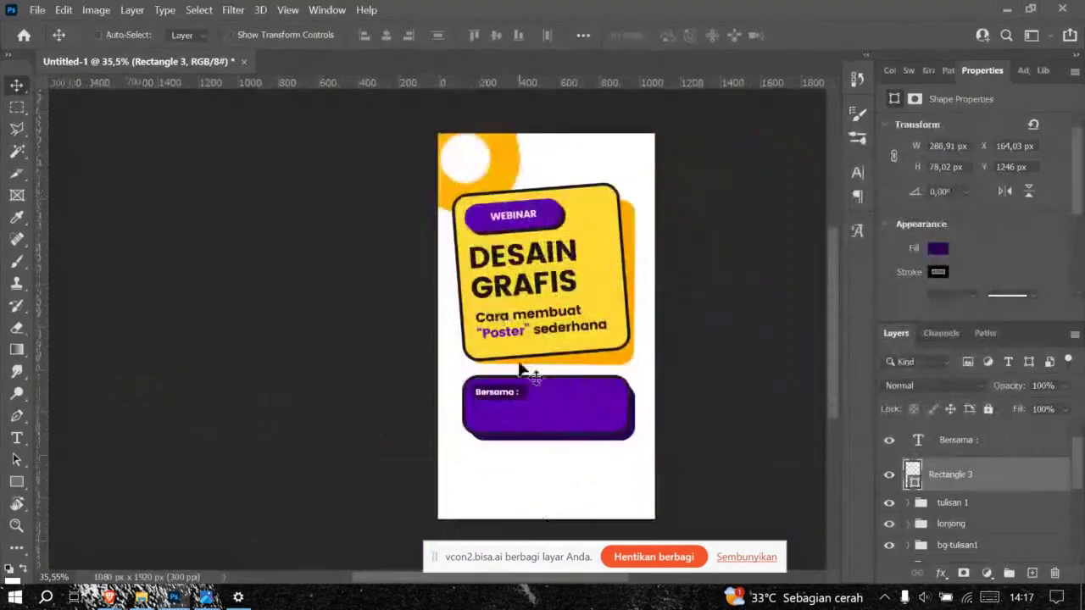
scroll(520, 398, up, 5)
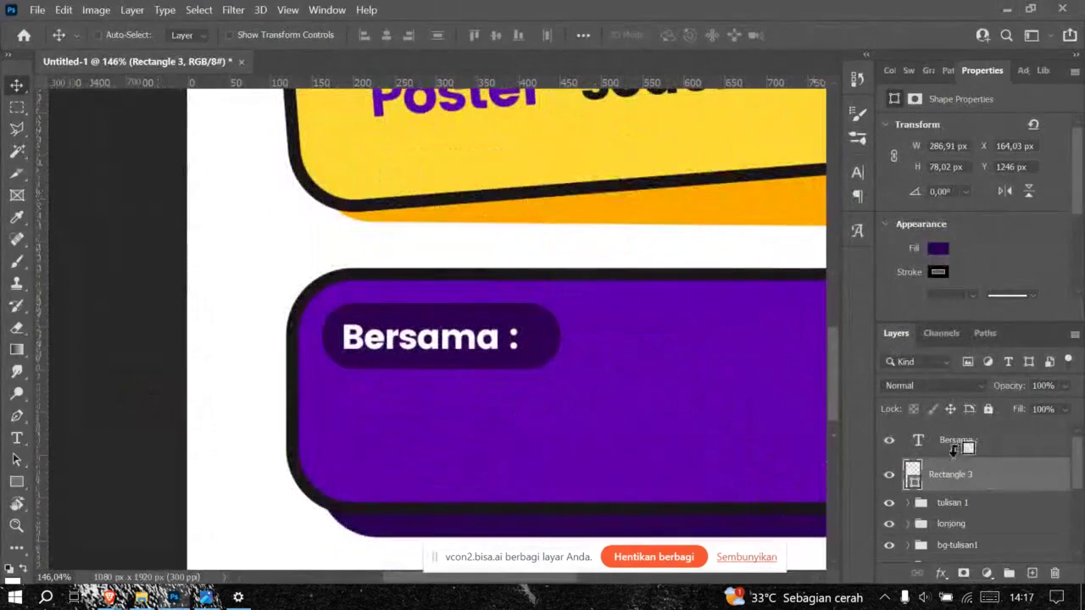
Step: Duplicate the 'Bersama :' text layer and move the copy below the pill
click(955, 447)
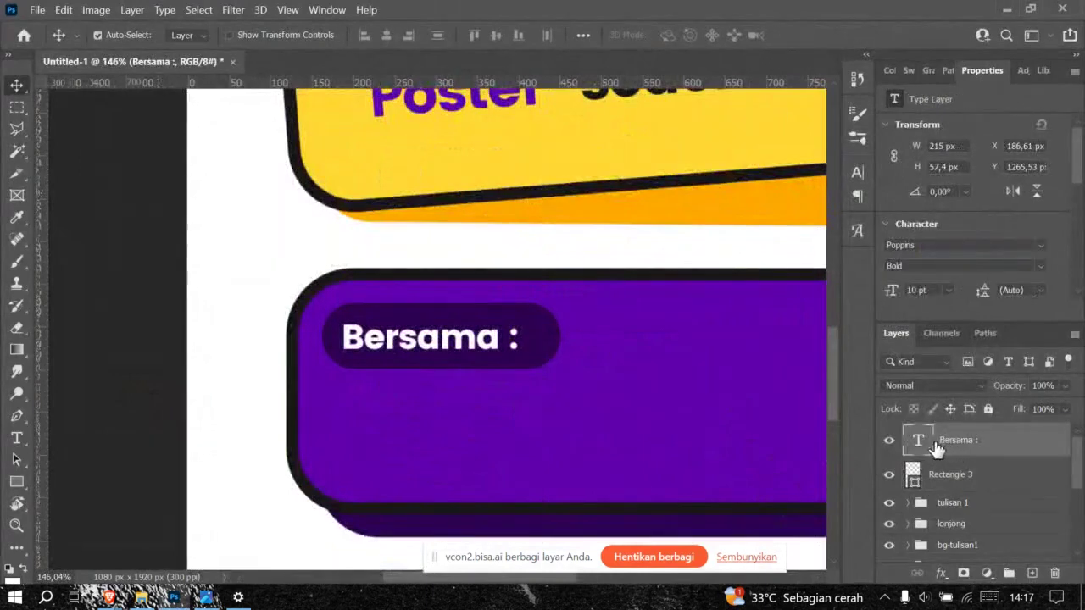
key(ctrl+j)
drag(434, 354, 429, 418)
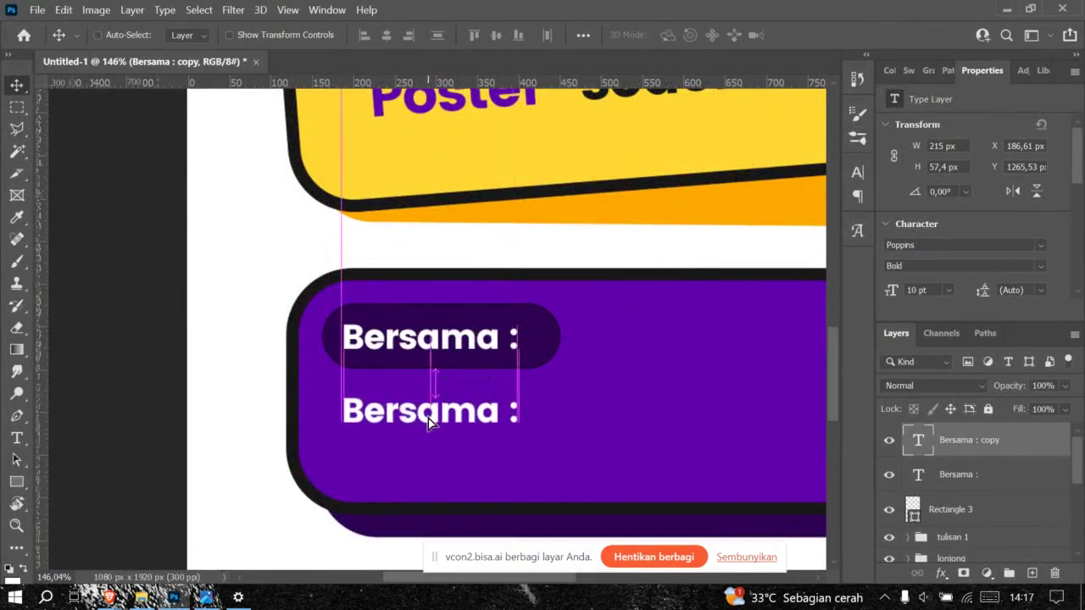
key(alt+Tab)
key(alt+Tab)
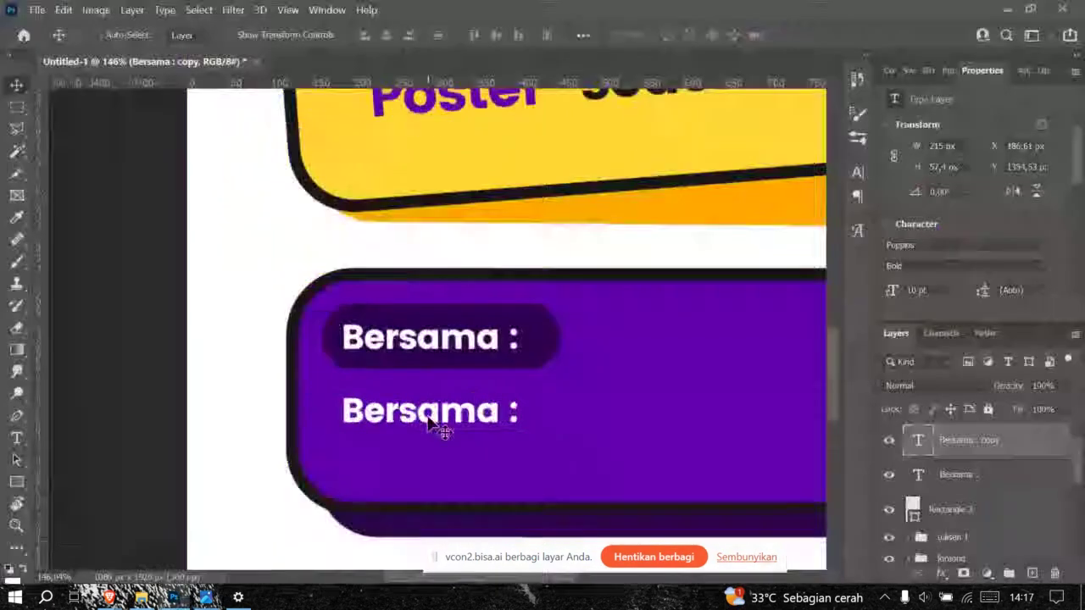
Step: Replace the copied text with the presenter's full name and align it under the label
double_click(429, 413)
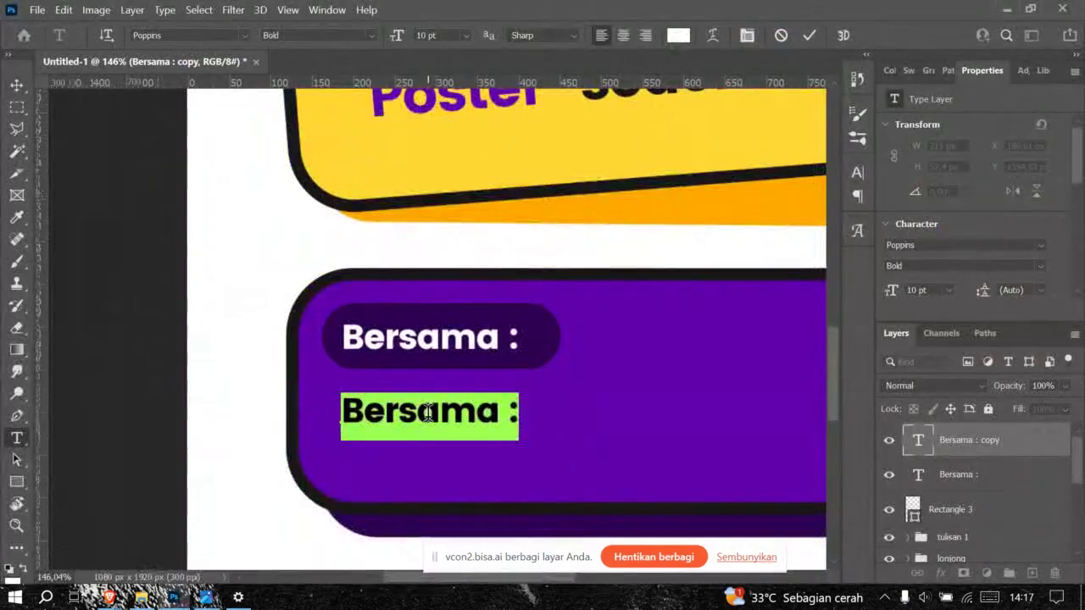
text(Gusti A)
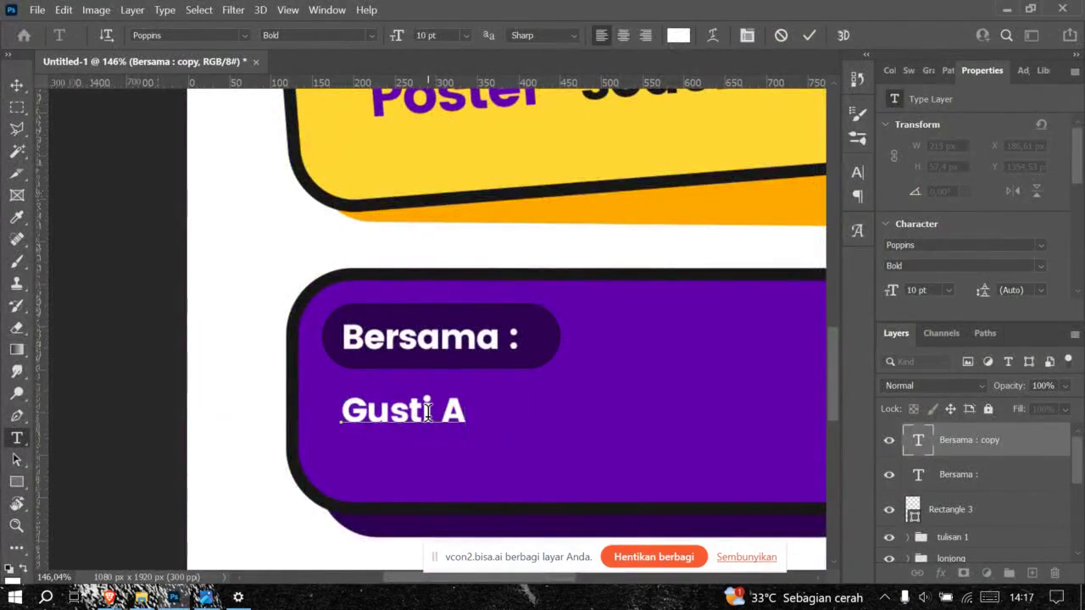
text(bimanyu)
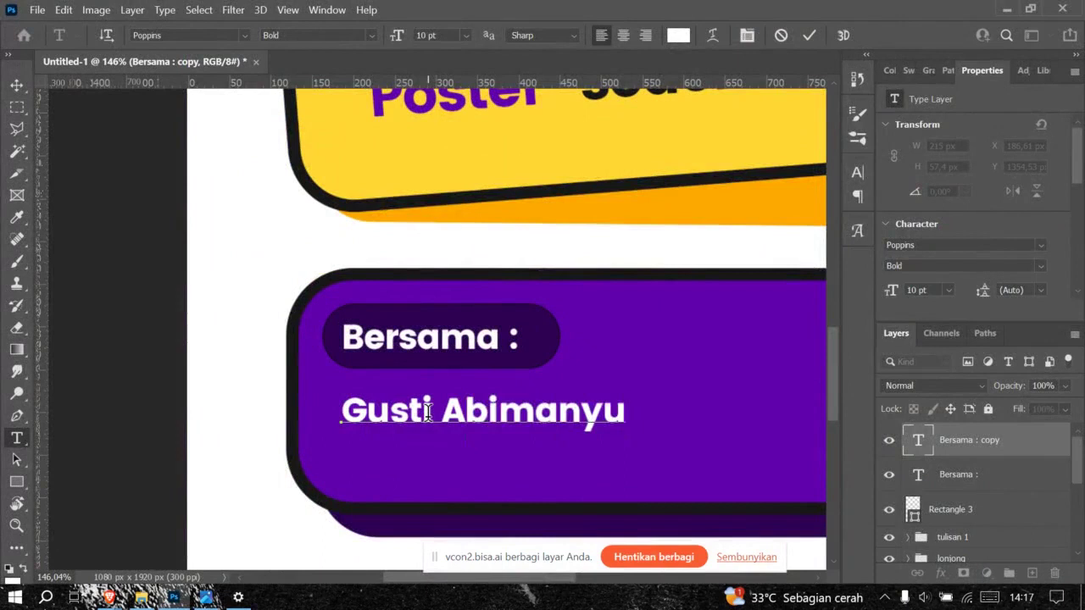
click(811, 35)
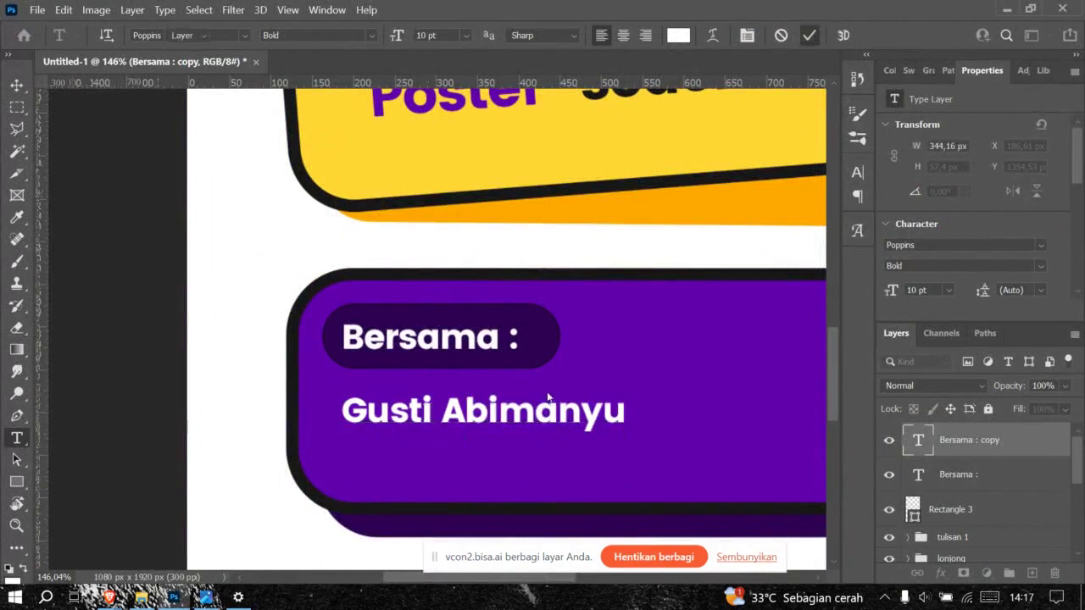
key(v)
drag(542, 424, 511, 402)
key(alt+Tab)
key(alt+Tab)
click(557, 341)
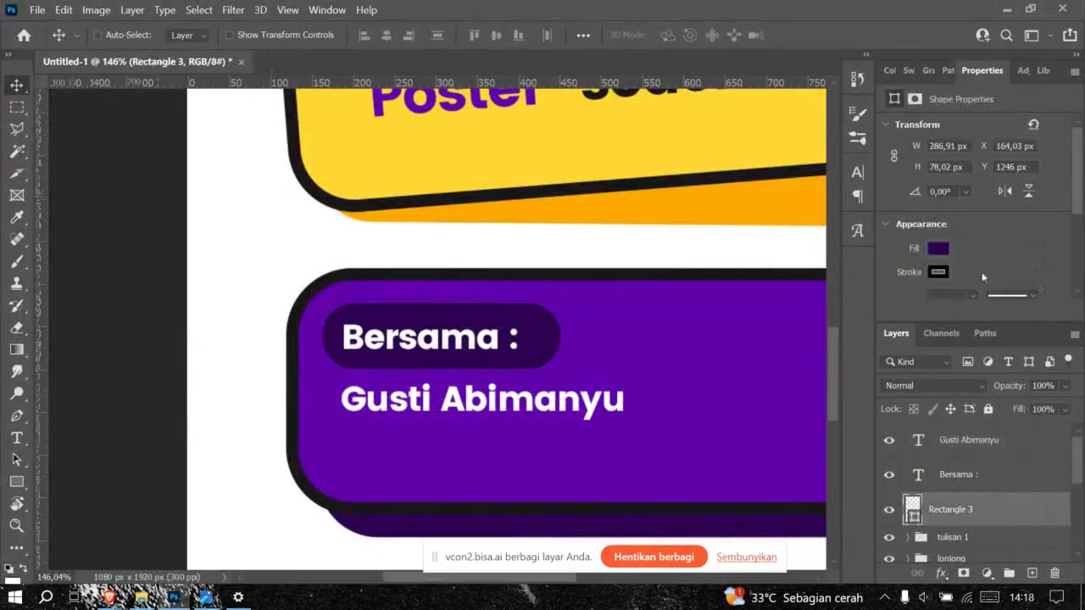
Step: Duplicate the dark pill, move the copy below the name, and flatten it into a thin bar
scroll(973, 281, down, 1)
click(974, 280)
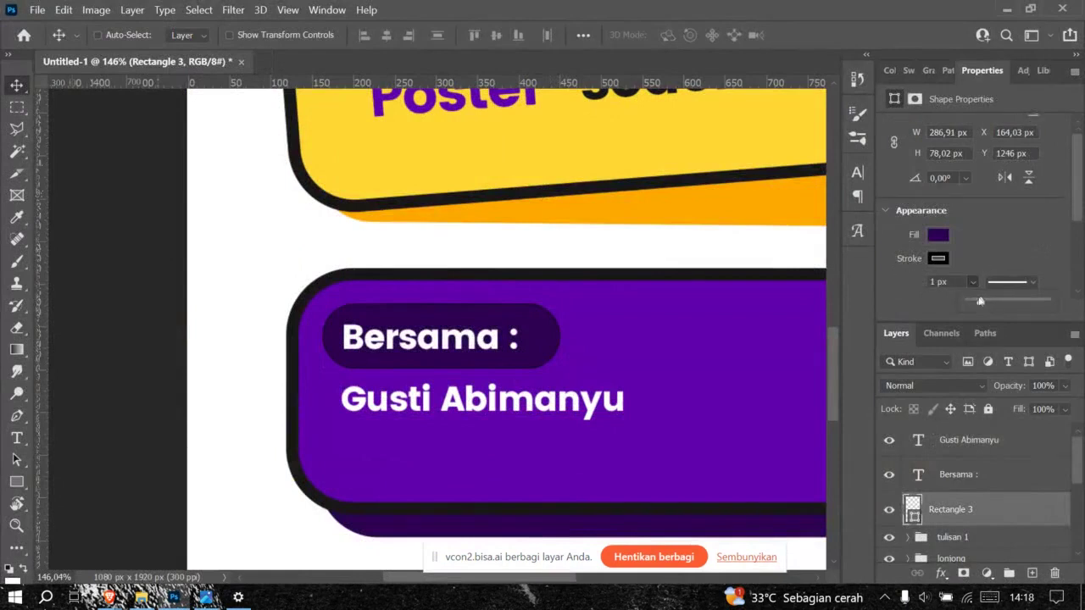
click(975, 247)
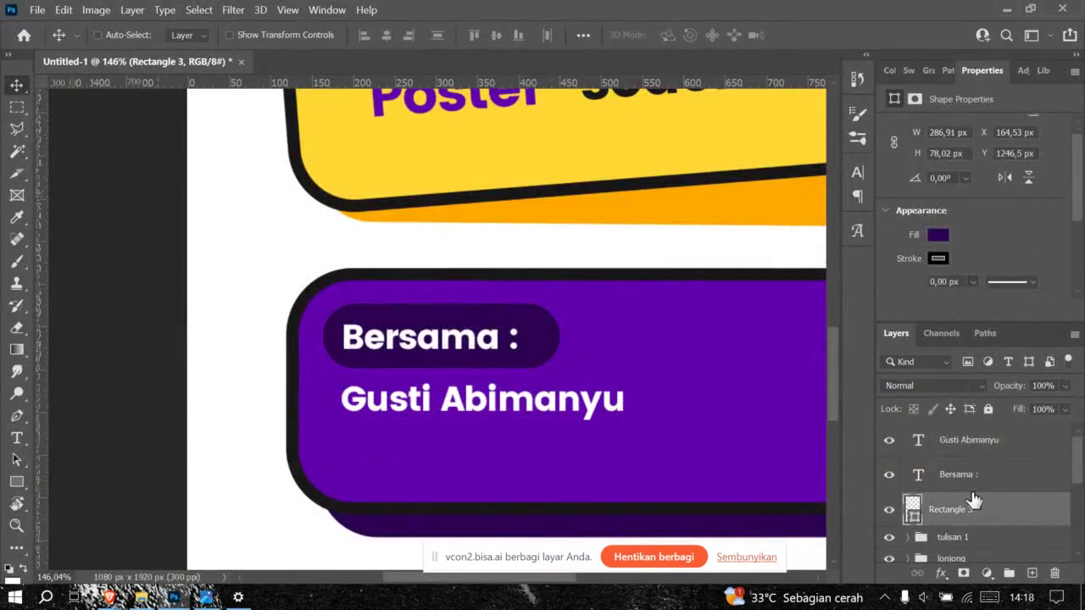
key(ctrl+j)
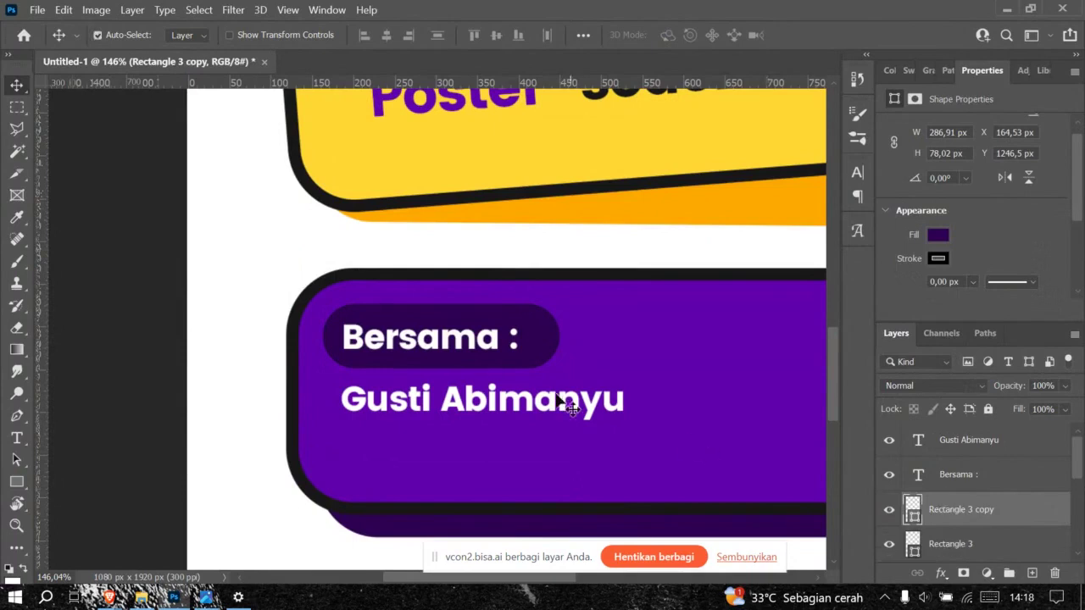
drag(537, 332, 532, 453)
key(ctrl)
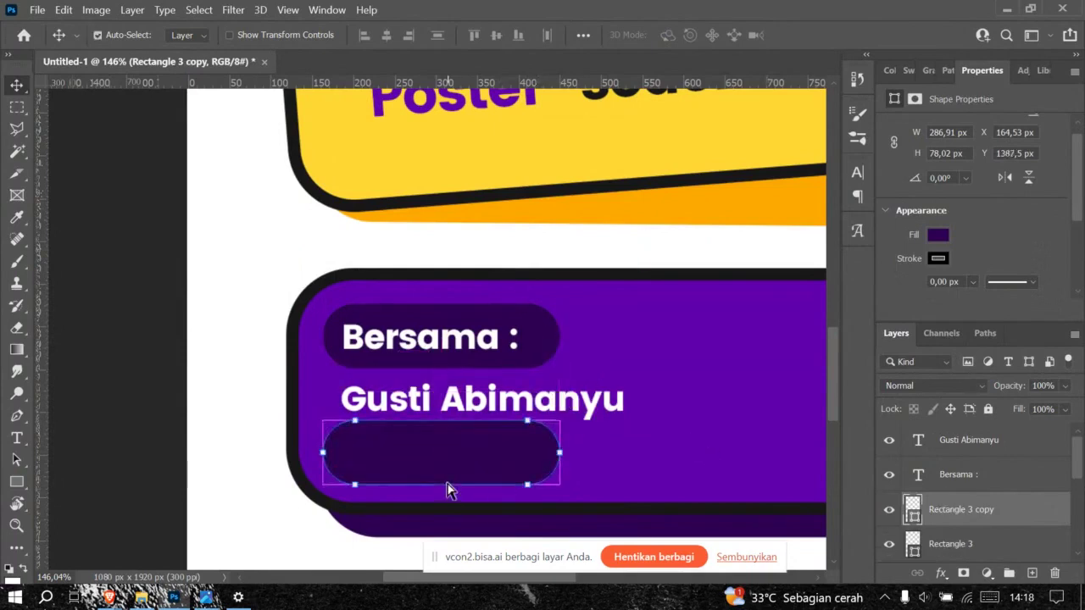
key(ctrl+t)
drag(441, 484, 448, 429)
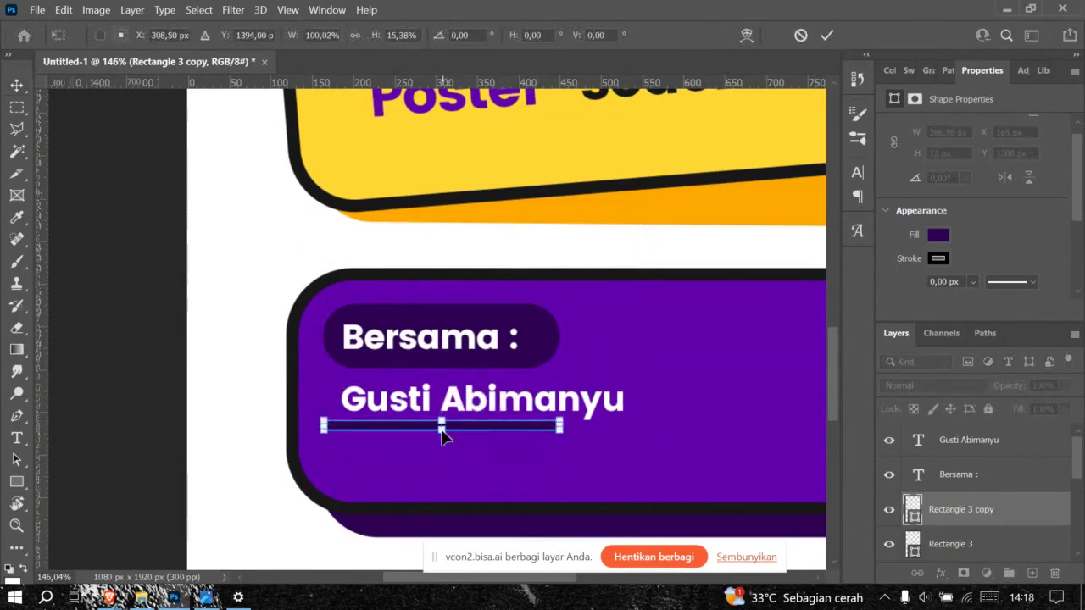
scroll(442, 429, up, 5)
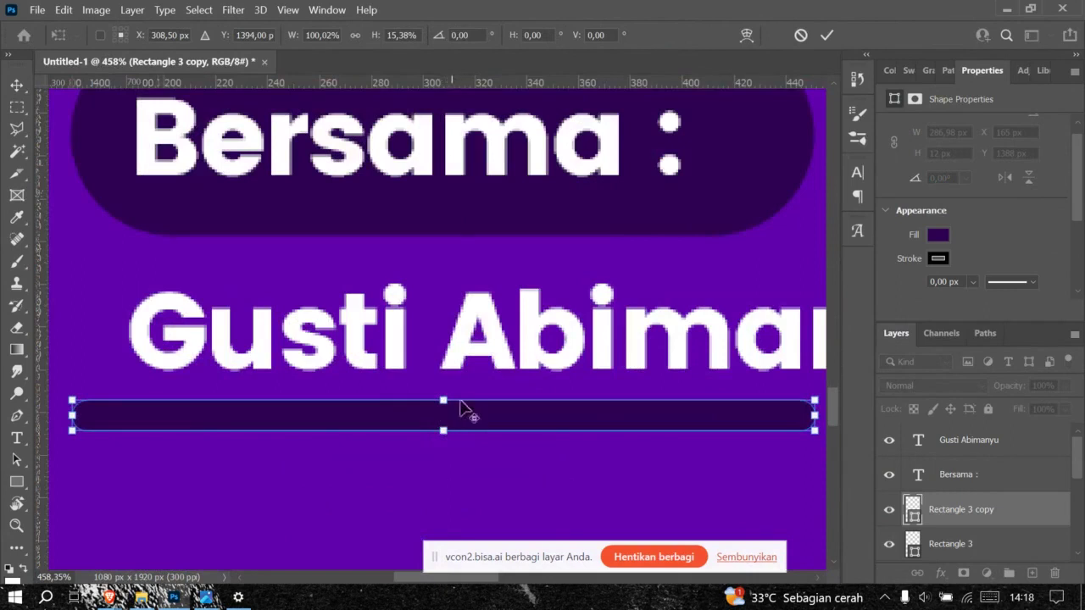
drag(443, 432, 451, 421)
Step: Shorten the thin bar from its right end to fit under the presenter's name
key(alt+Tab)
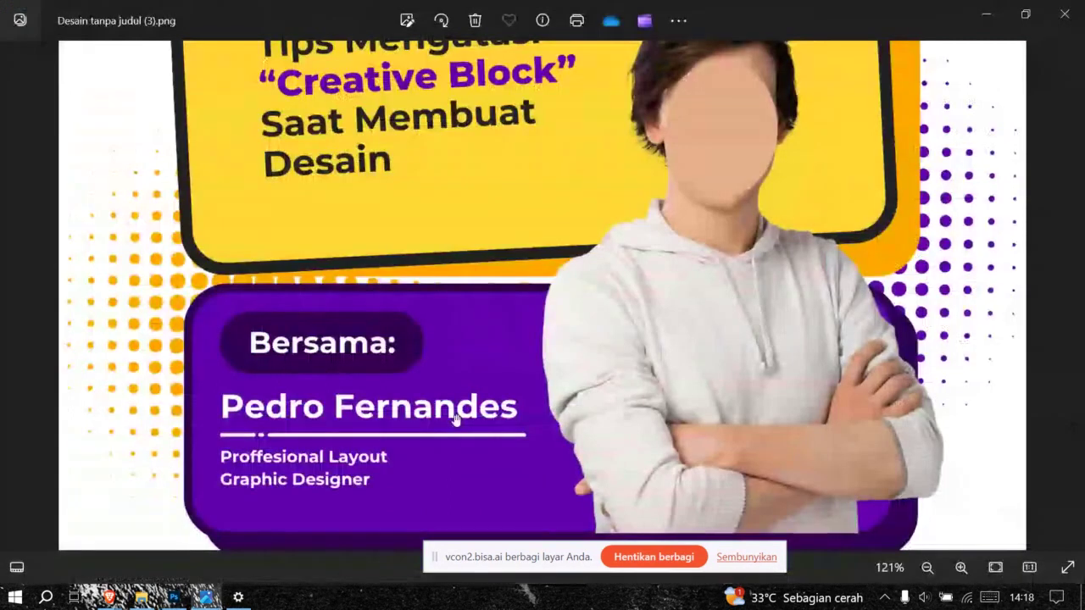
key(alt+Tab)
scroll(451, 418, down, 2)
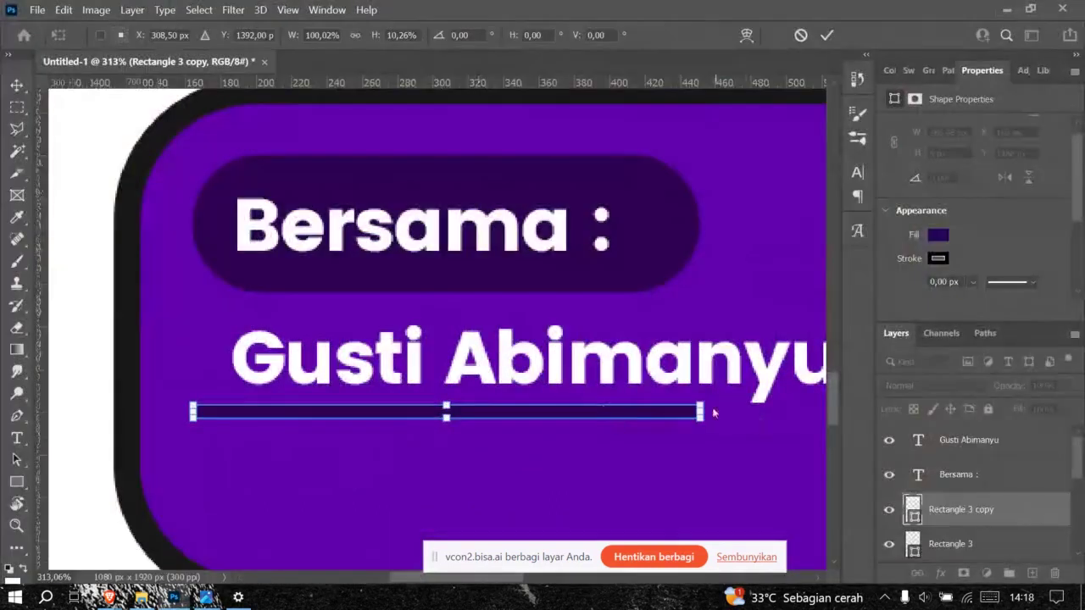
scroll(700, 415, up, 2)
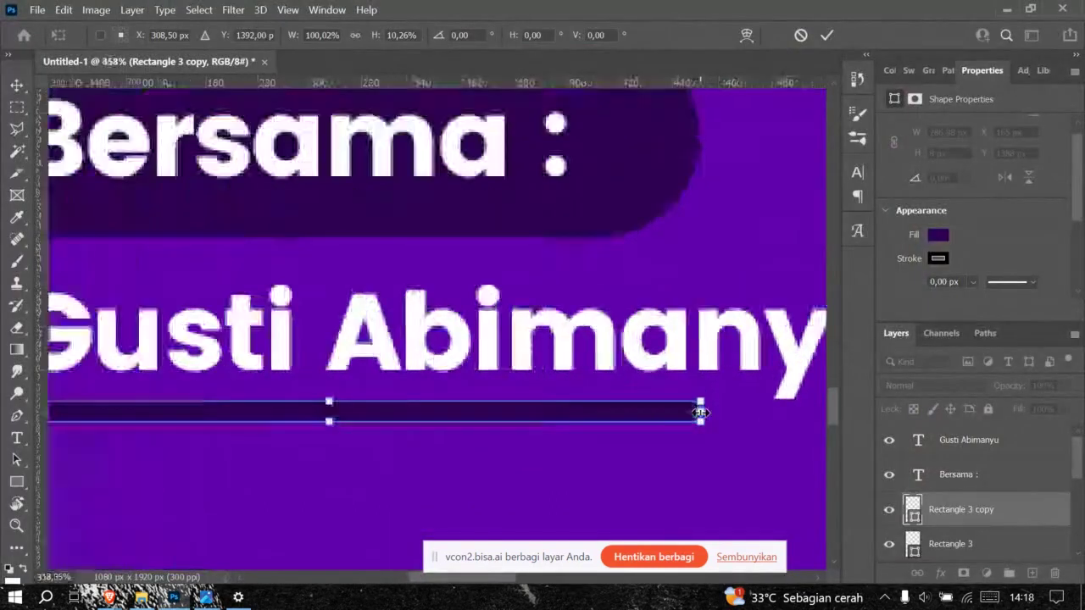
drag(700, 415, 427, 421)
scroll(620, 404, down, 3)
scroll(355, 392, up, 2)
key(alt+Tab)
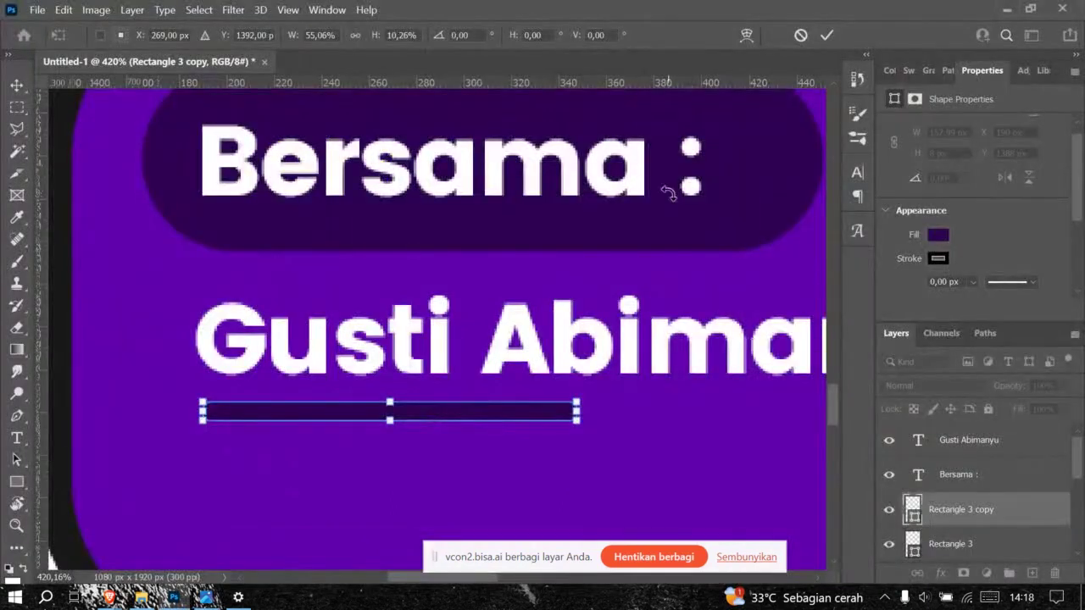
click(826, 35)
Step: Fill the underline bar white from Recently Used Colors
click(937, 235)
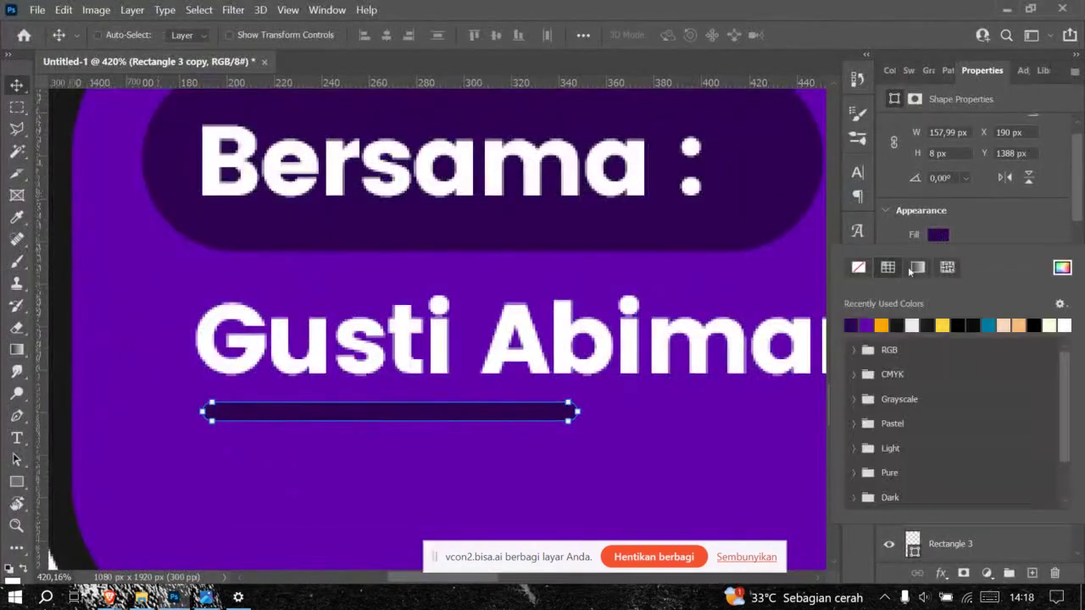
click(915, 325)
click(988, 226)
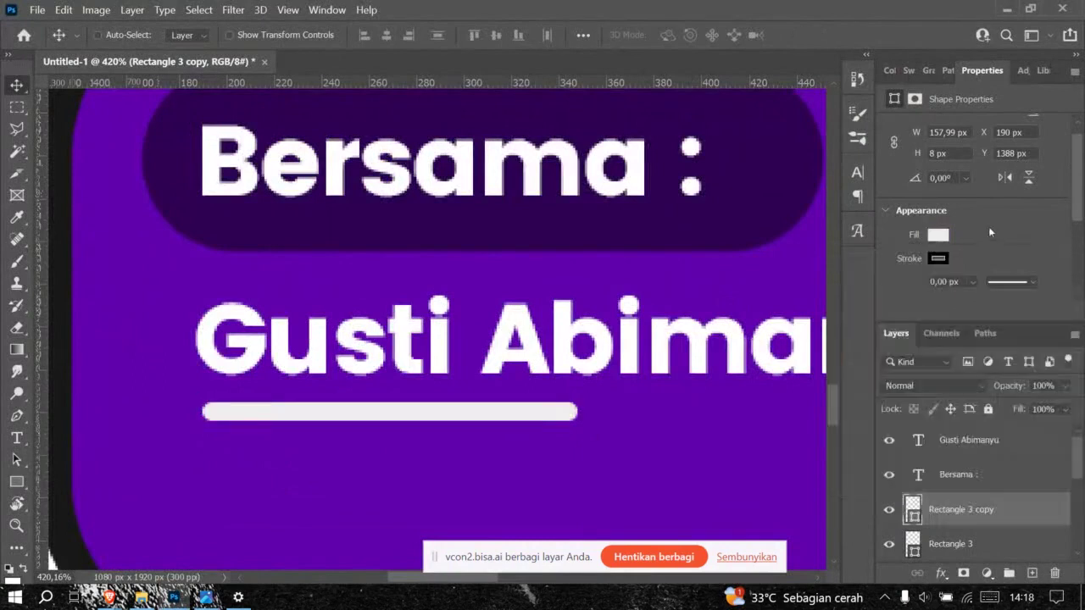
scroll(501, 381, down, 6)
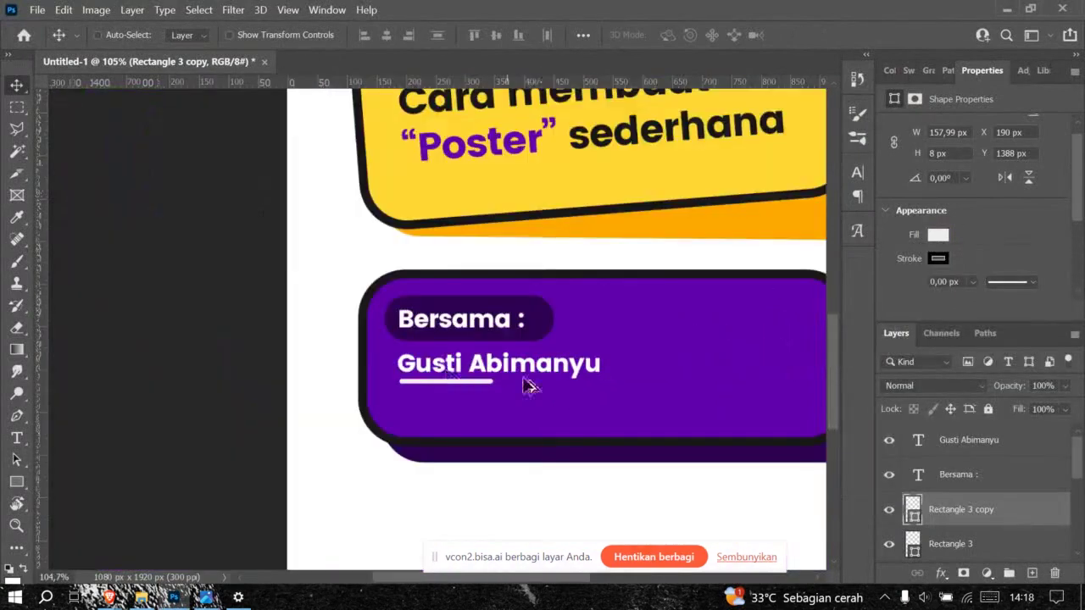
Step: Stretch the white underline to about 338 px across the name and nudge it into place
key(ctrl+t)
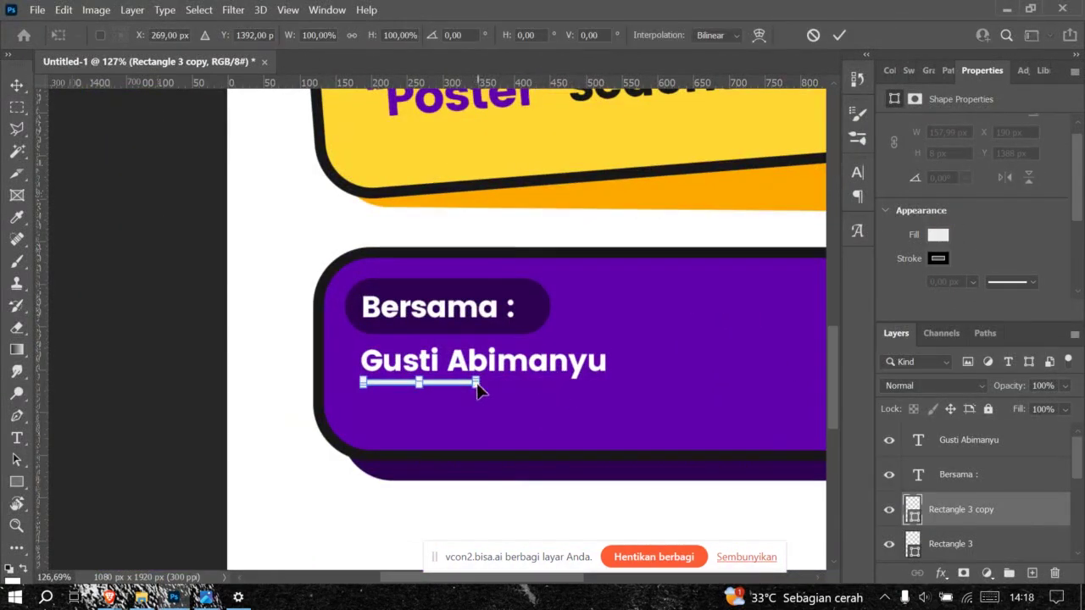
drag(480, 383, 607, 375)
click(839, 35)
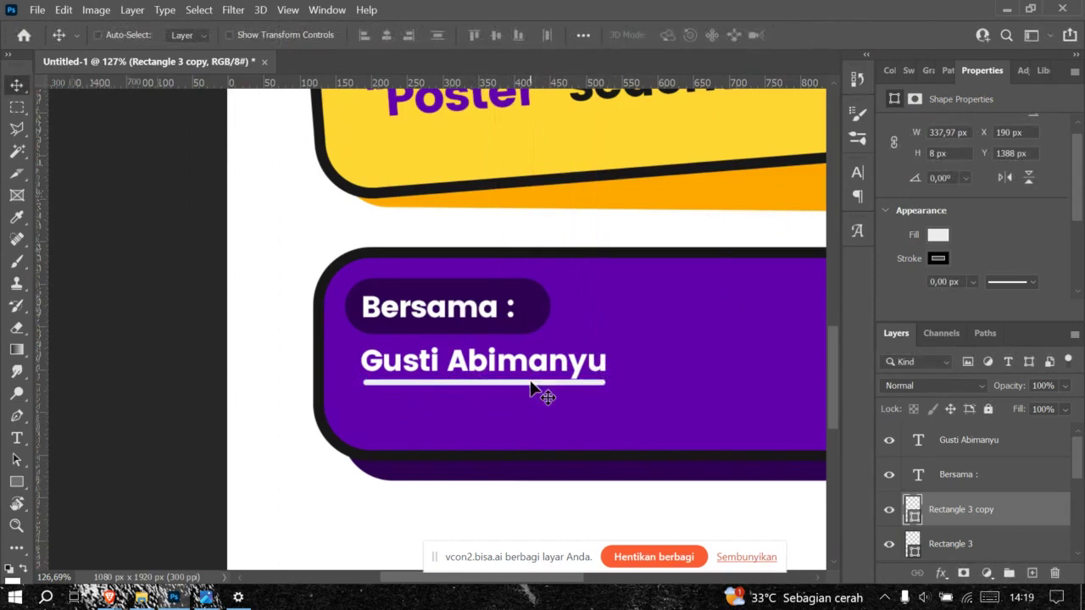
drag(532, 388, 534, 392)
key(alt+Tab)
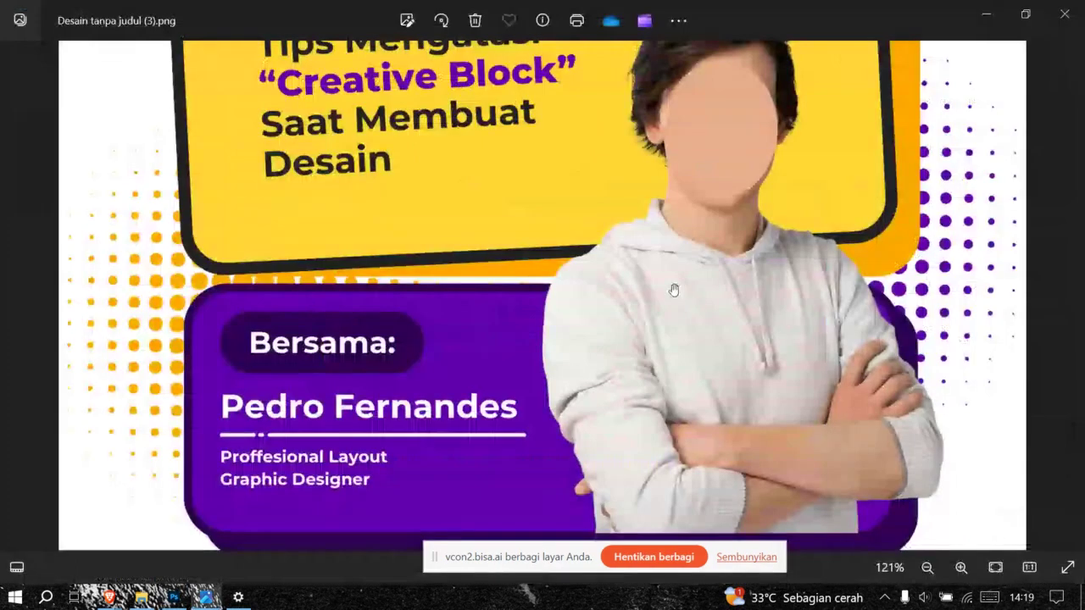
key(alt+Tab)
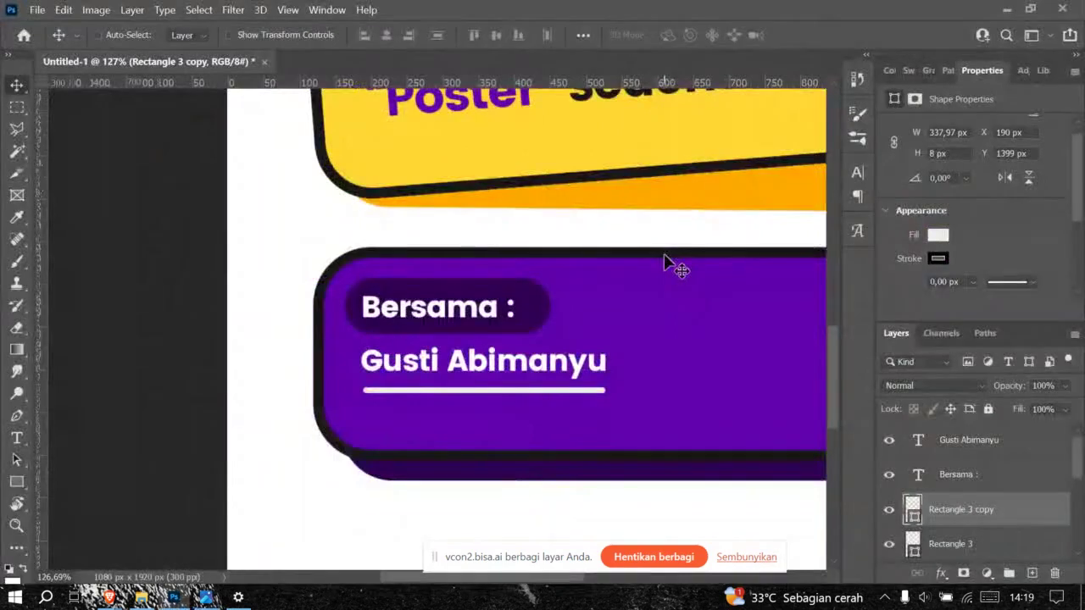
key(alt+Tab)
key(alt+Tab)
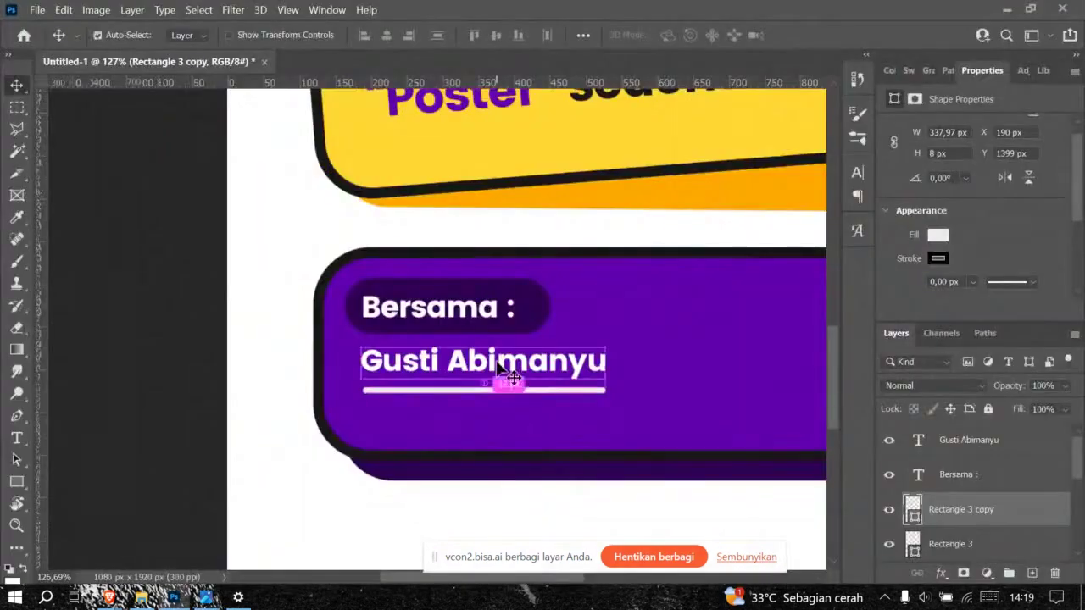
Step: Set the presenter name text to 12 pt and move it down about 10 px
click(502, 370)
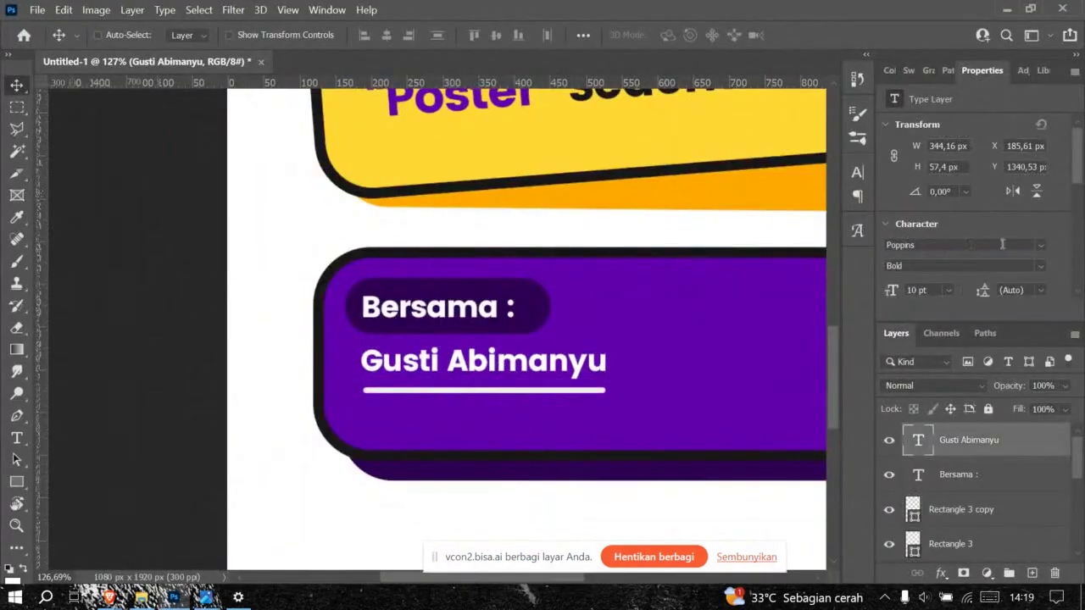
click(949, 291)
click(945, 392)
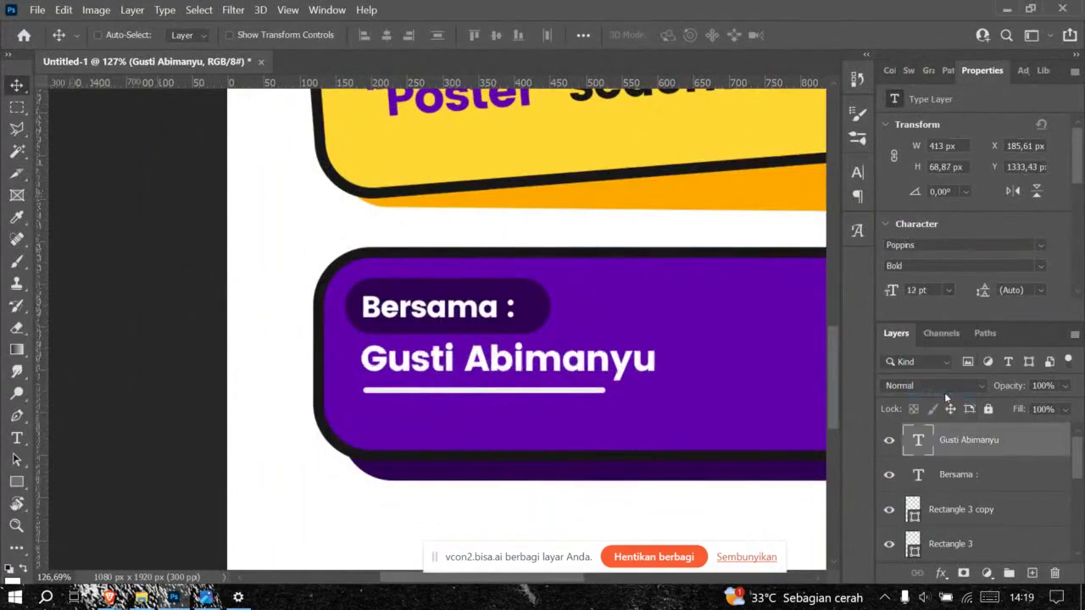
drag(570, 368, 560, 378)
Step: Compare the name text's placement against the reference poster image
scroll(545, 303, down, 3)
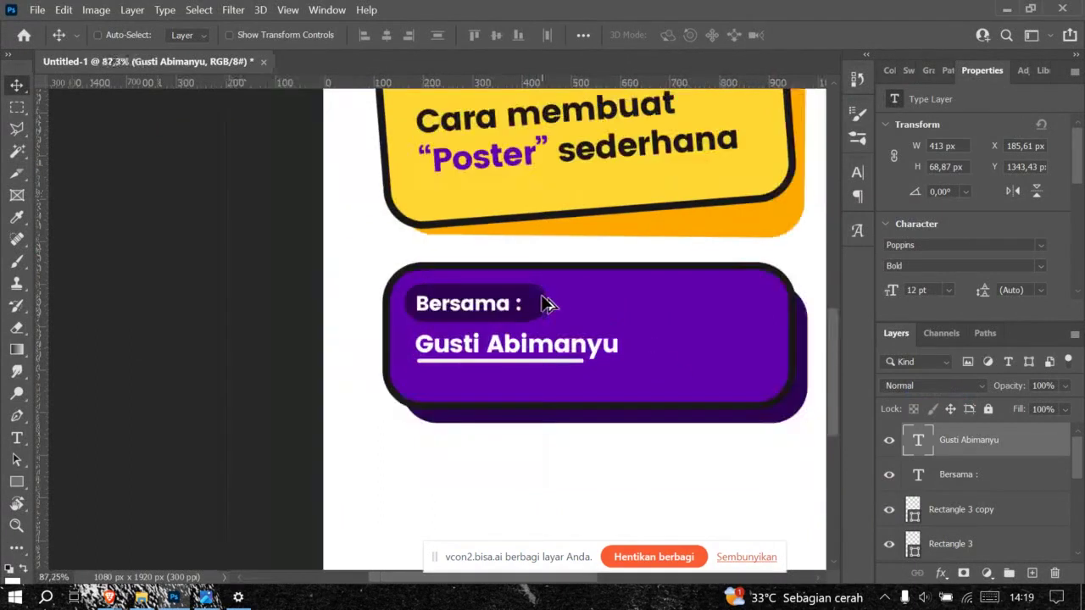
scroll(562, 354, up, 3)
scroll(570, 367, up, 1)
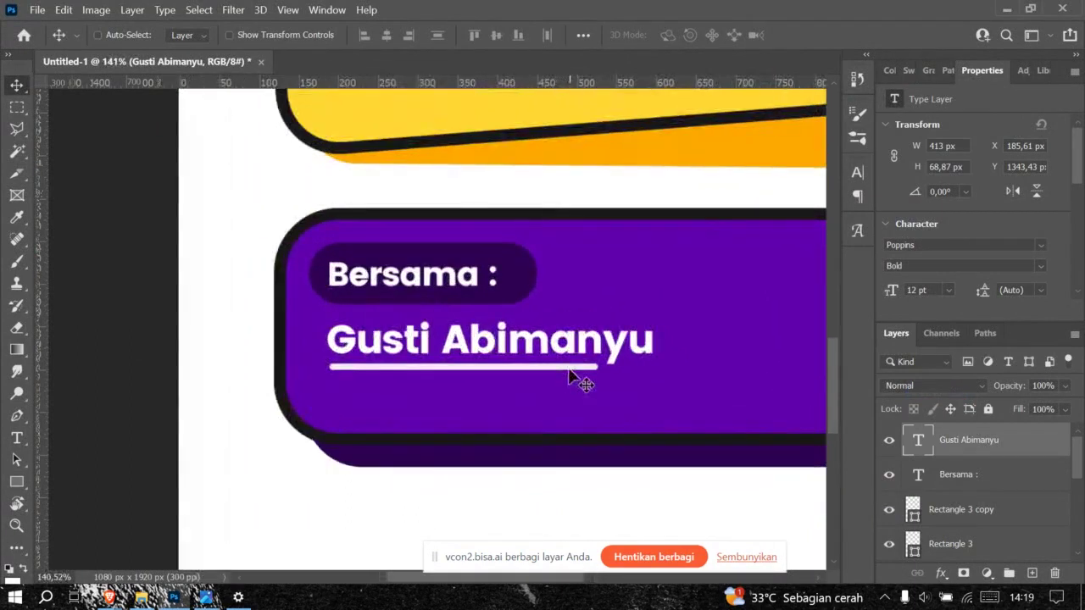
key(alt+Tab)
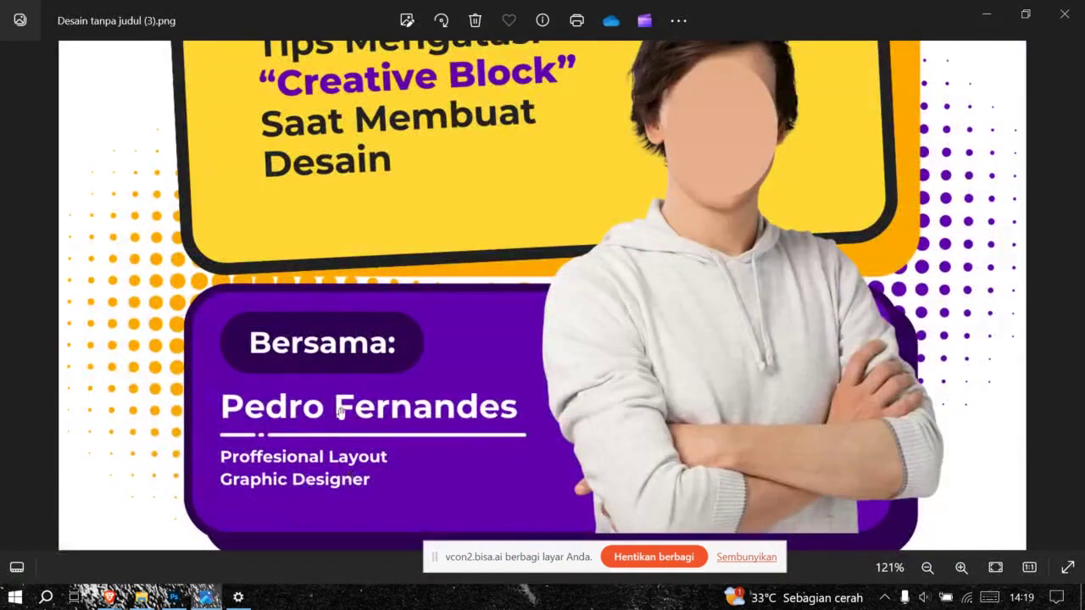
scroll(373, 449, down, 1)
scroll(373, 449, up, 3)
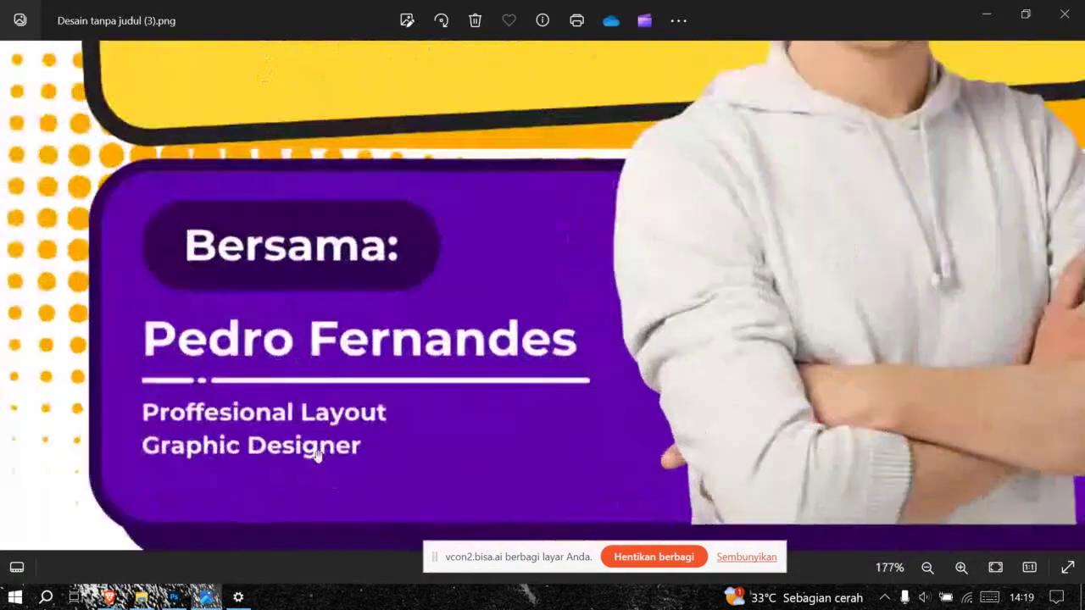
key(alt+Tab)
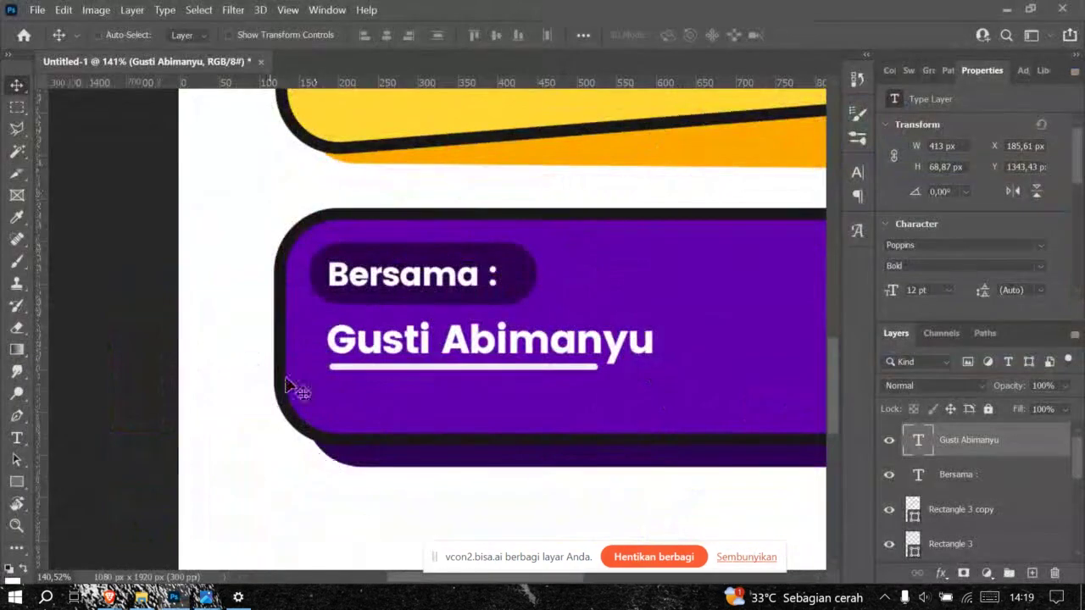
Step: Duplicate the 'Bersama :' text below the underline and shrink the copy to 8 pt
click(417, 280)
drag(416, 282, 428, 397)
click(948, 290)
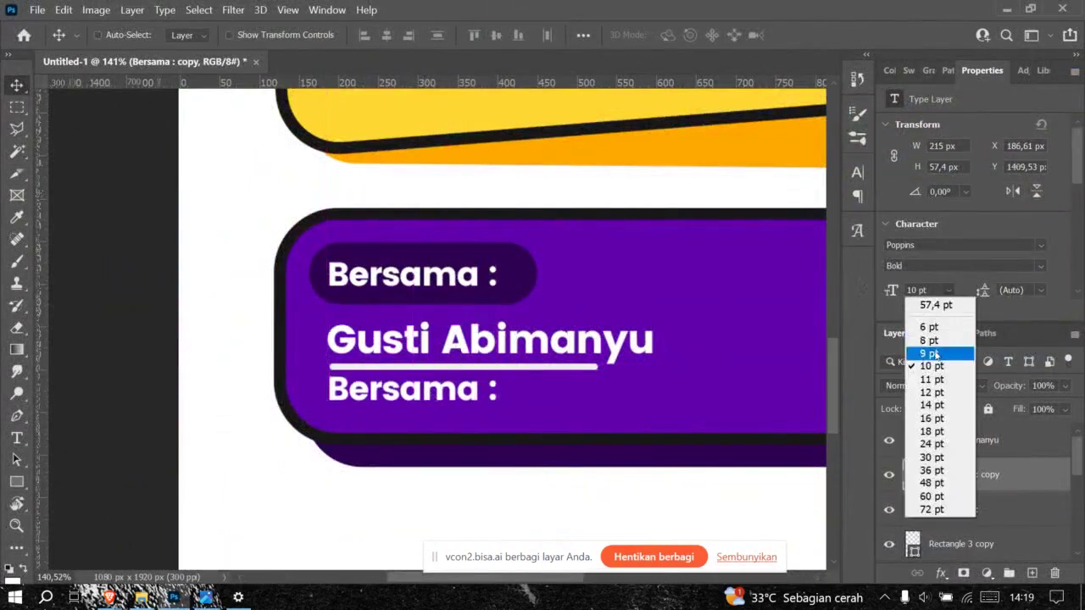
click(932, 344)
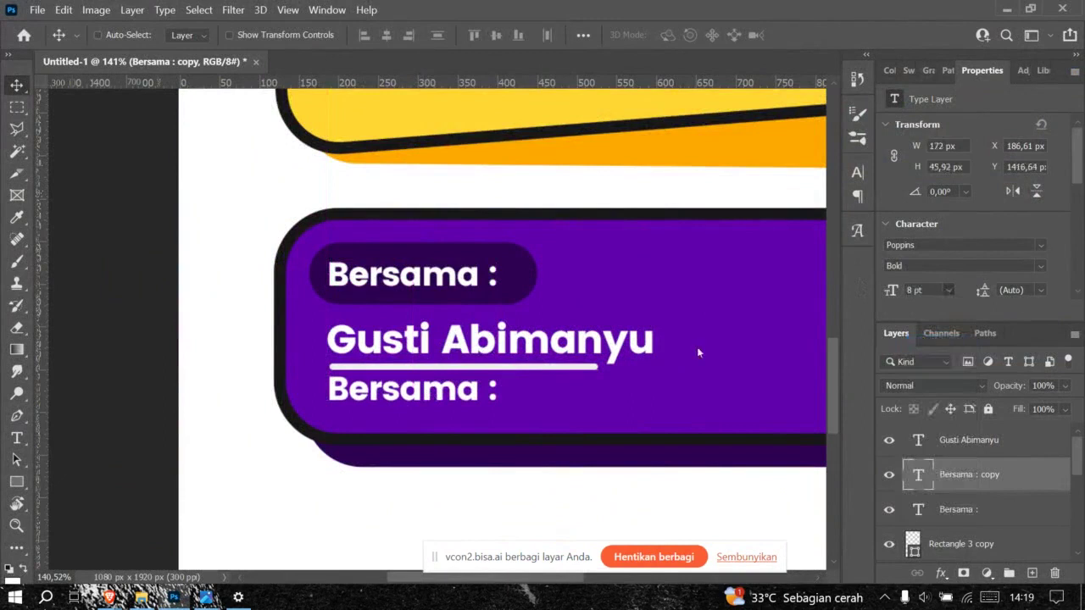
Step: Change the copied text to 'Mahasiswa', commit it, and view the whole poster
double_click(362, 390)
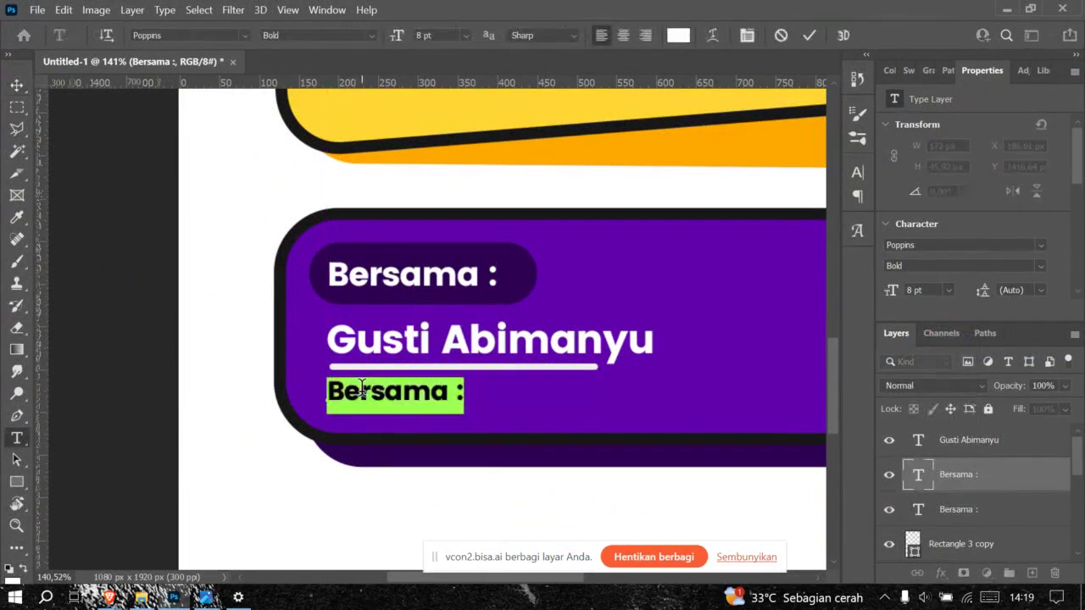
text(Mahas)
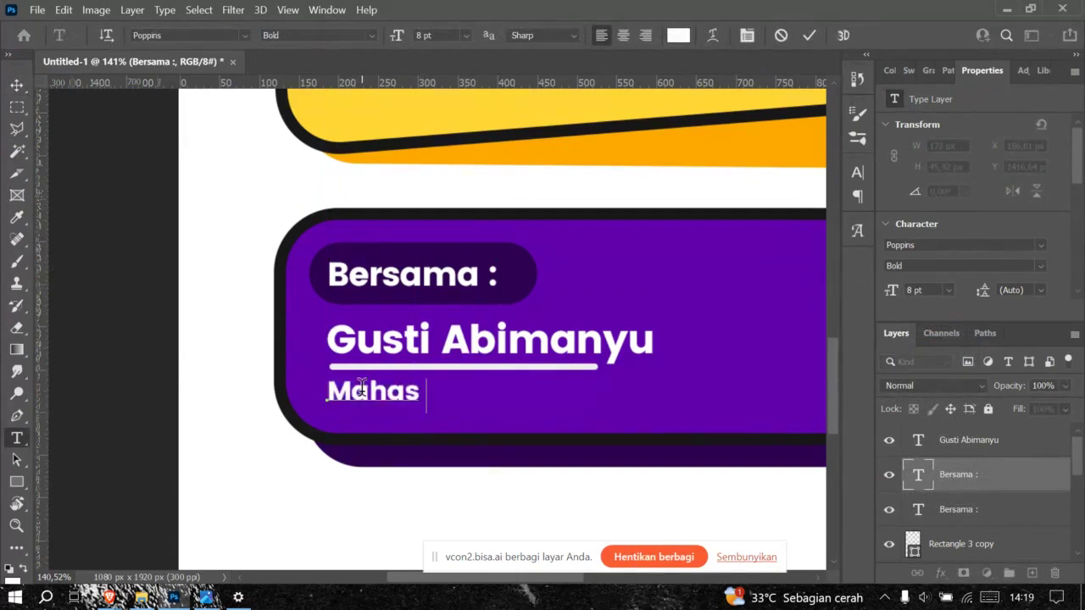
text(iswa)
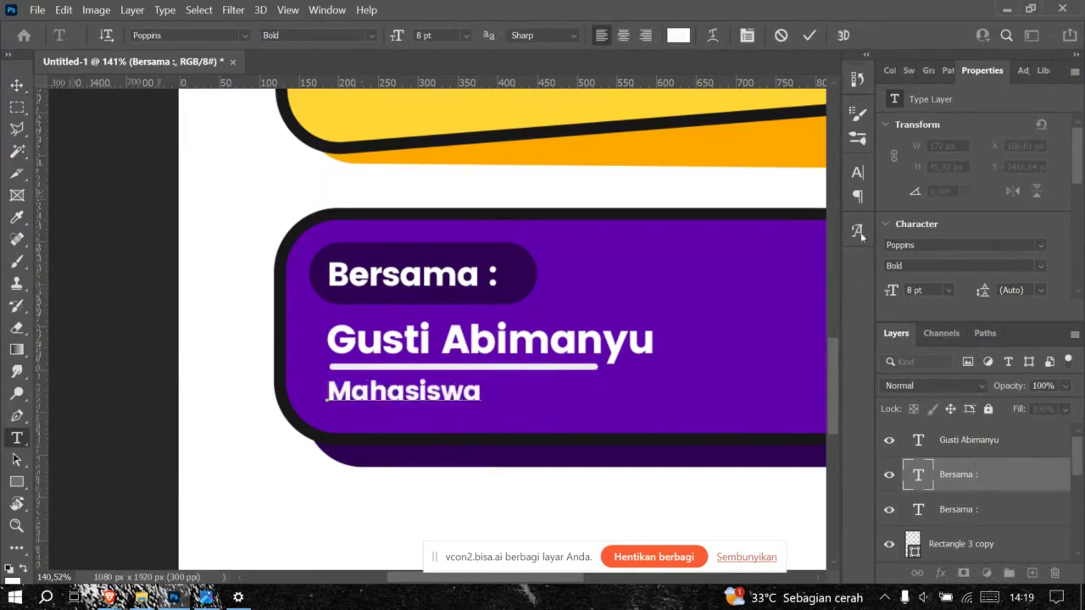
click(810, 35)
key(ctrl+0)
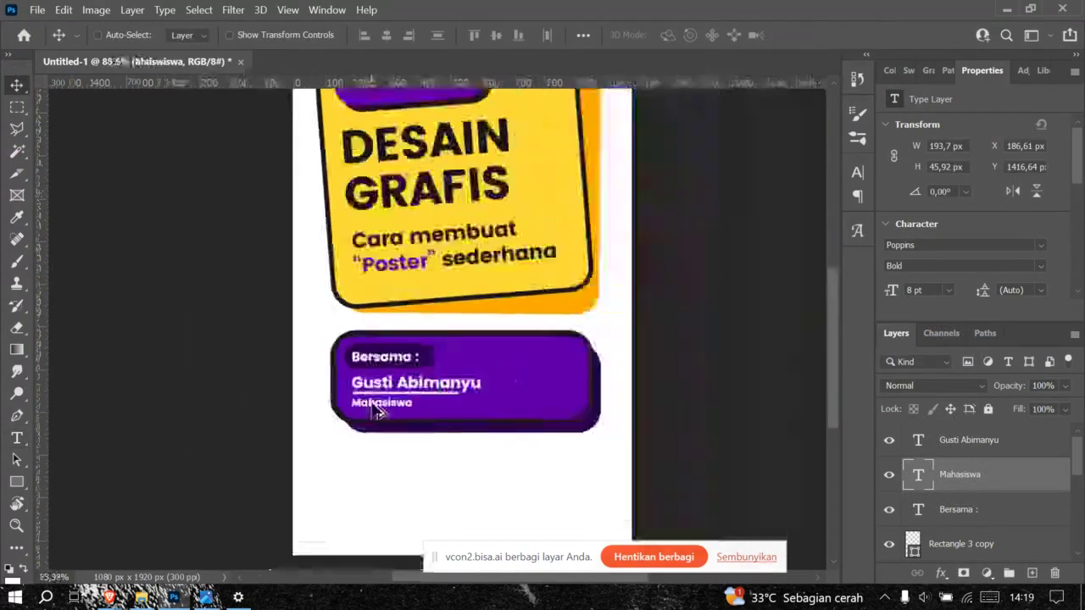
key(alt+Tab)
scroll(376, 411, down, 3)
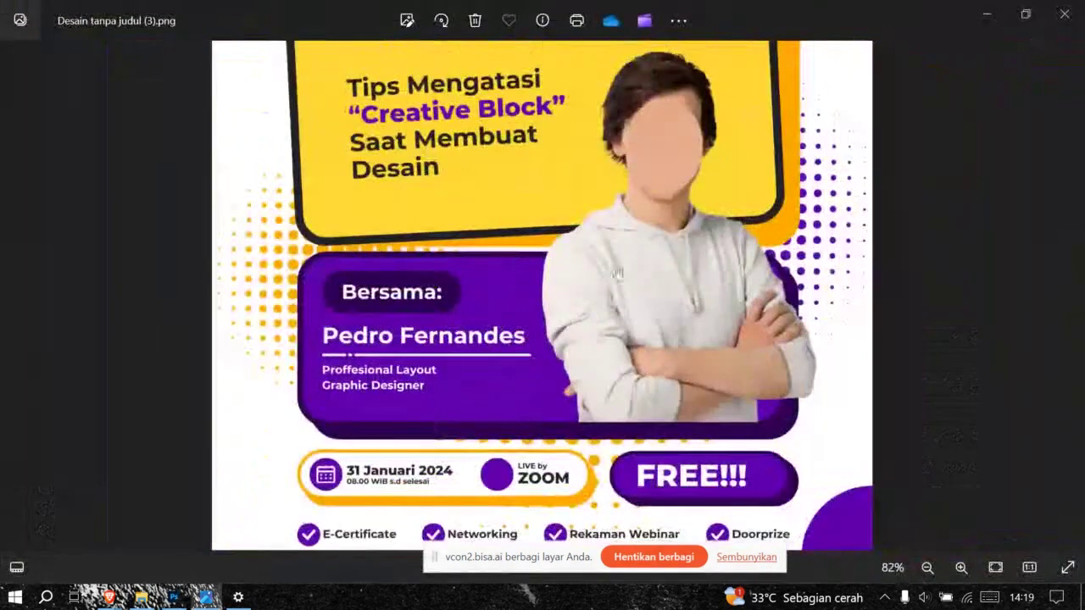
Step: Open the Pictures folder in File Explorer and drag abim-3x4.jpg onto the poster
key(alt+Tab)
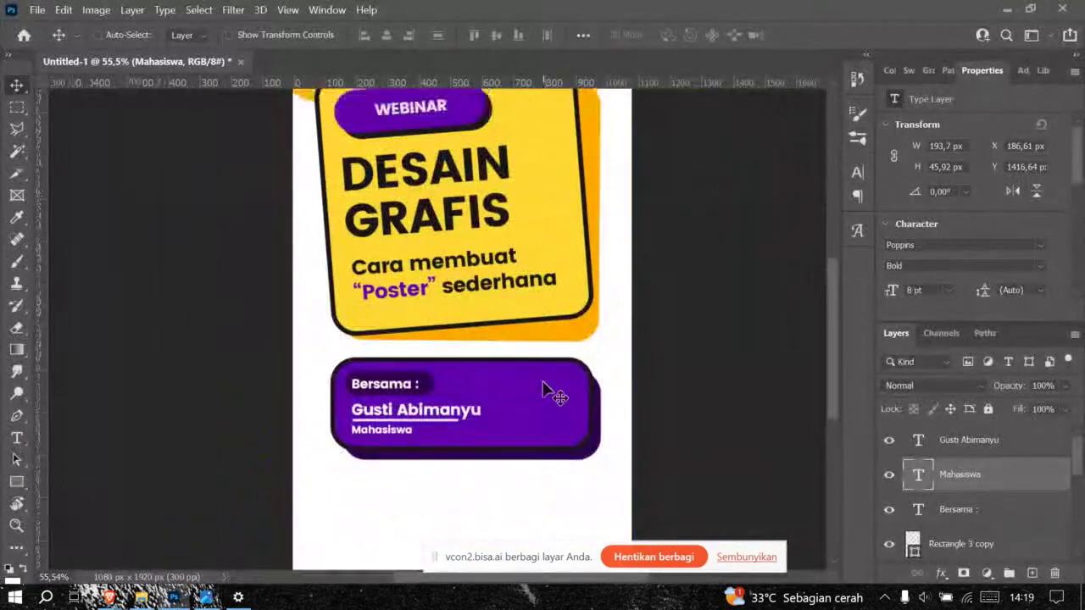
key(alt+Tab)
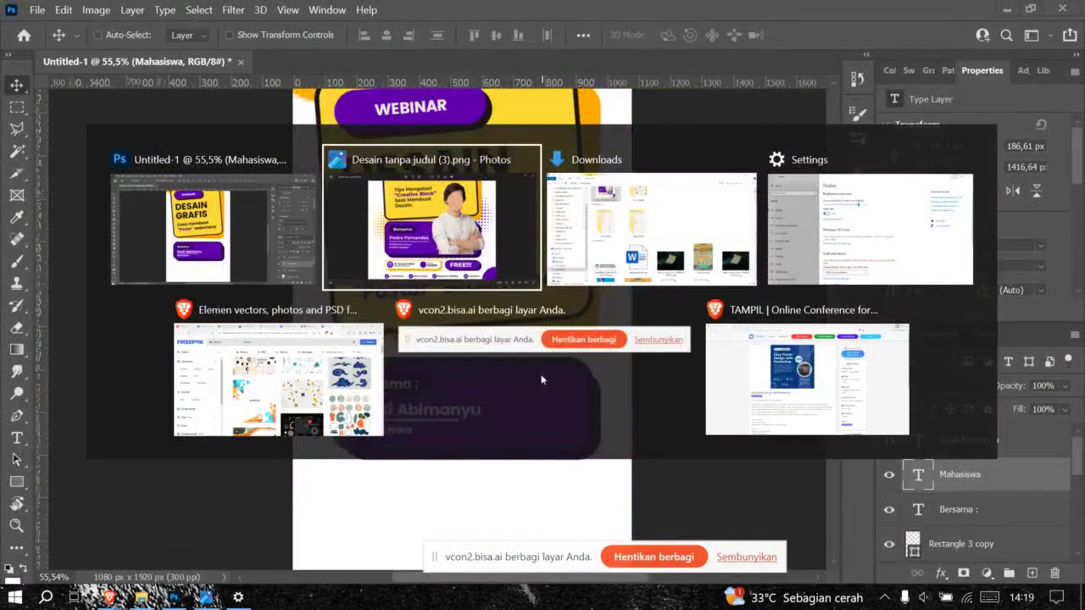
key(alt+Tab)
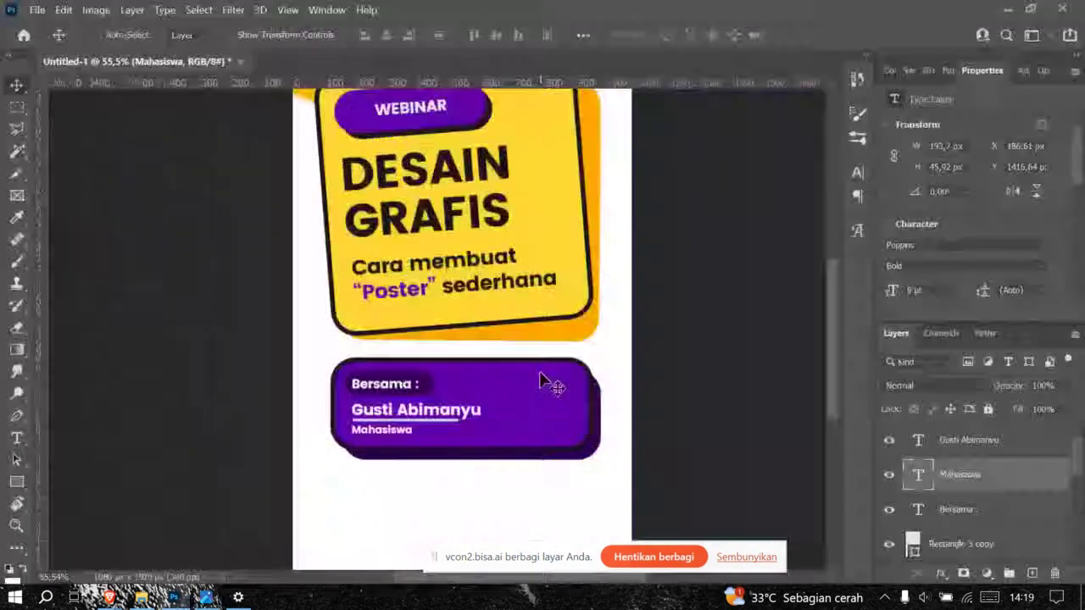
key(alt+Tab)
key(alt+Tab)
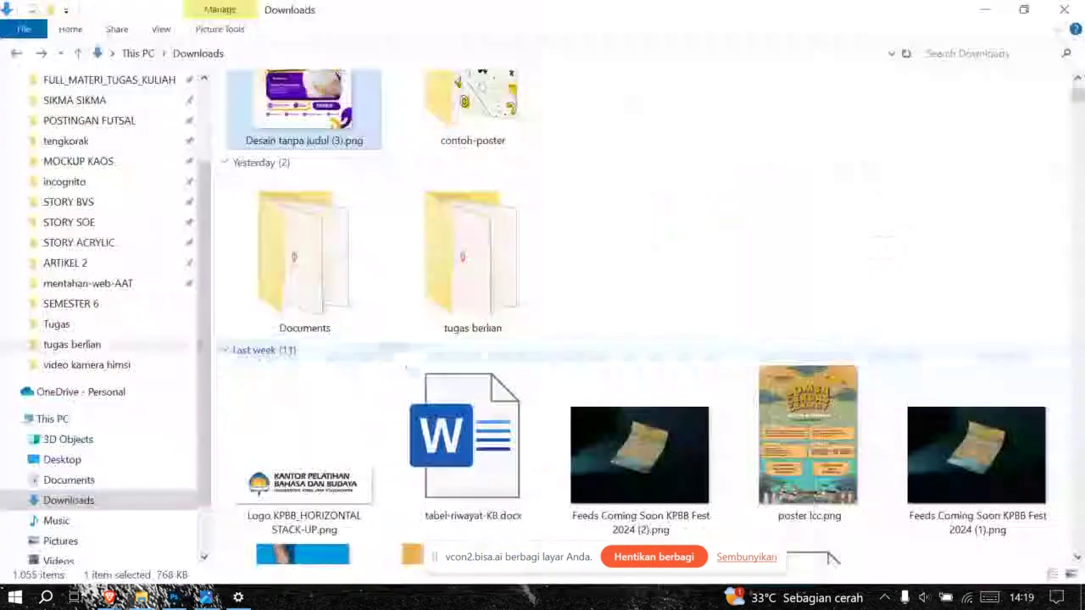
scroll(82, 341, up, 1)
scroll(104, 296, down, 2)
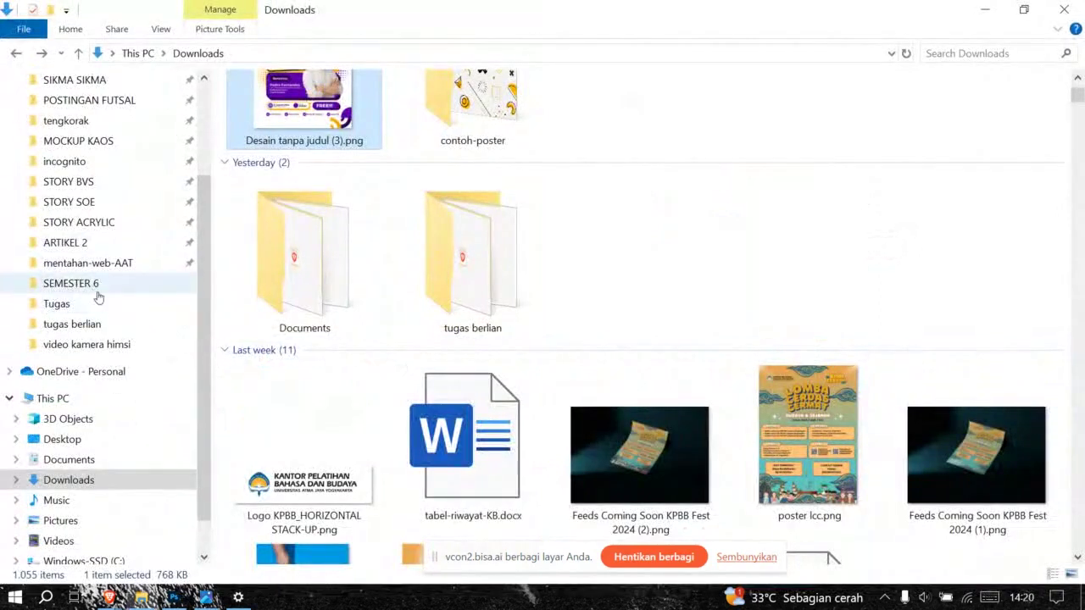
click(120, 520)
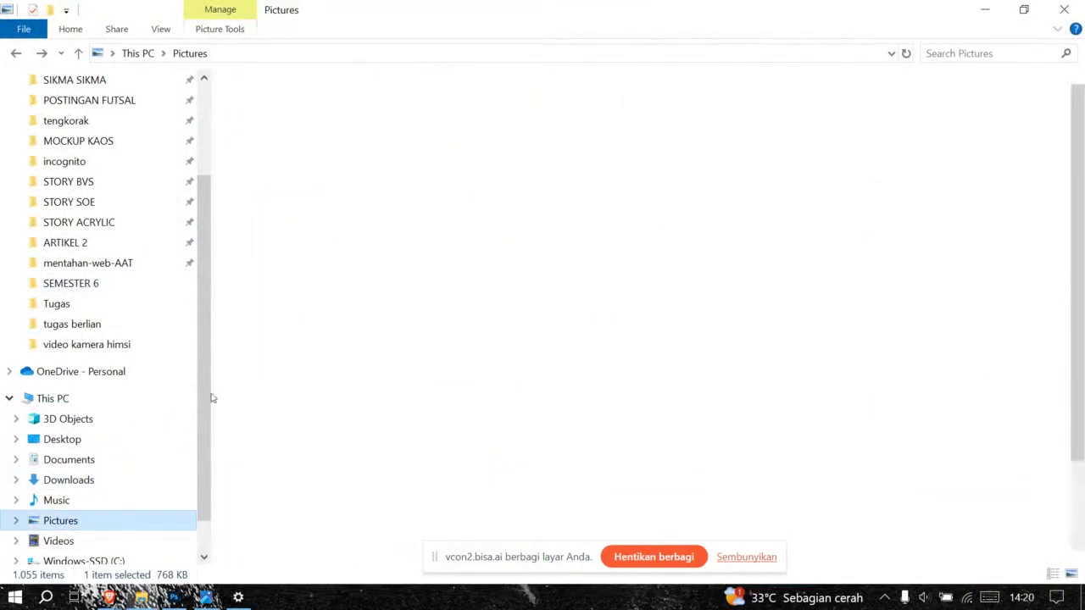
drag(763, 229, 484, 380)
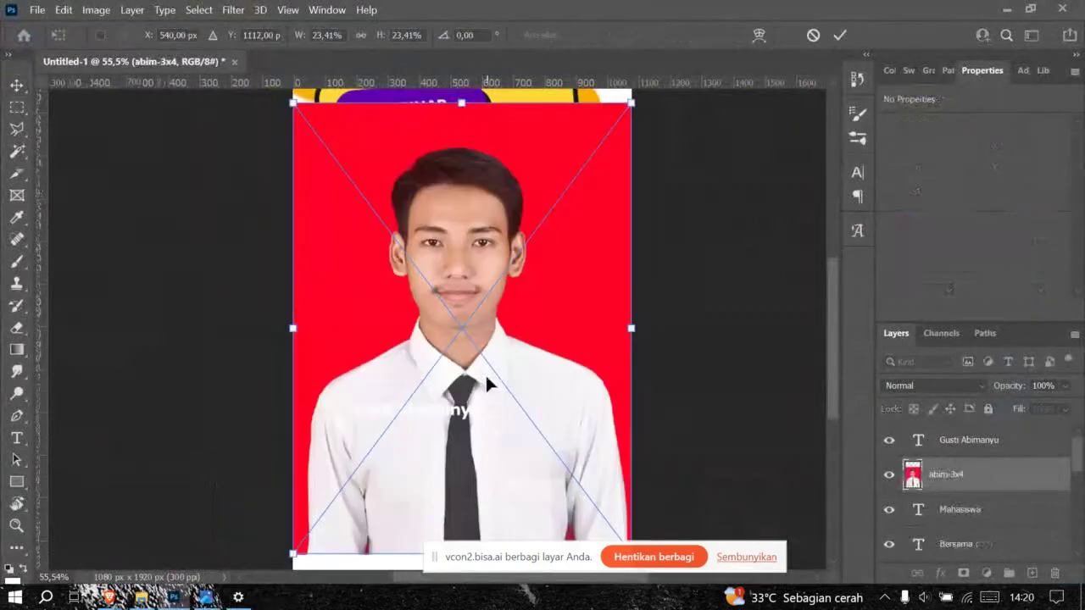
Step: Commit the portrait placement and move the abim-3x4 layer to the top of the stack
click(837, 35)
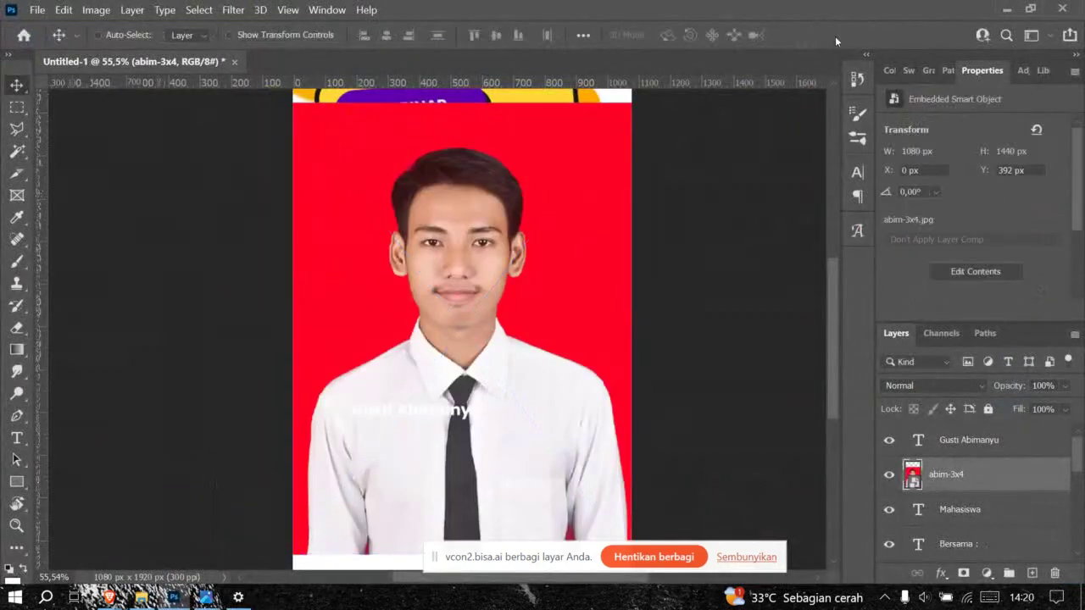
drag(998, 475, 1003, 443)
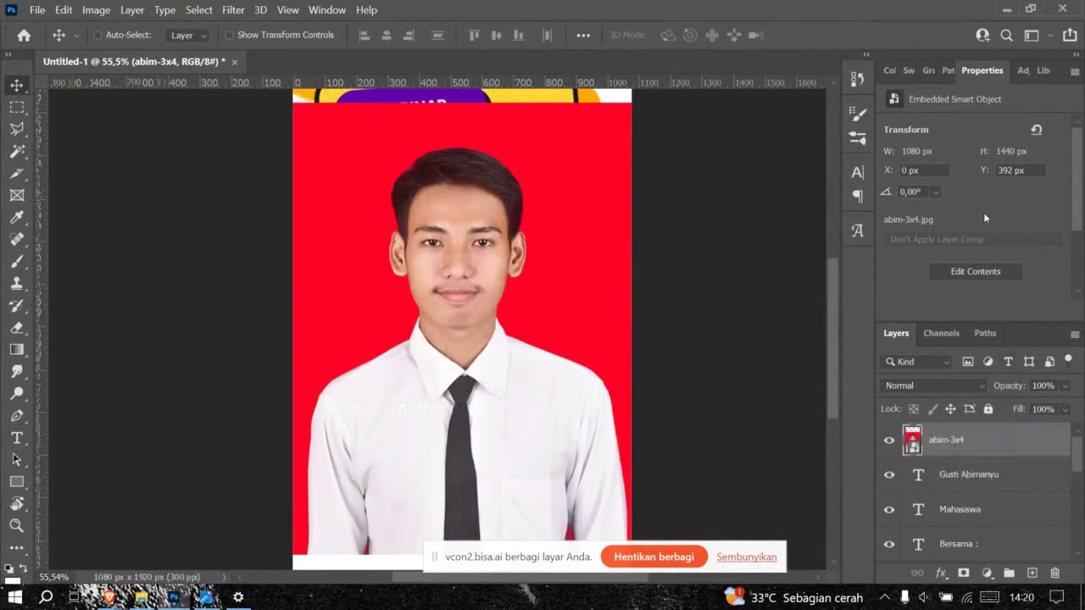
scroll(606, 314, down, 3)
scroll(1005, 216, down, 2)
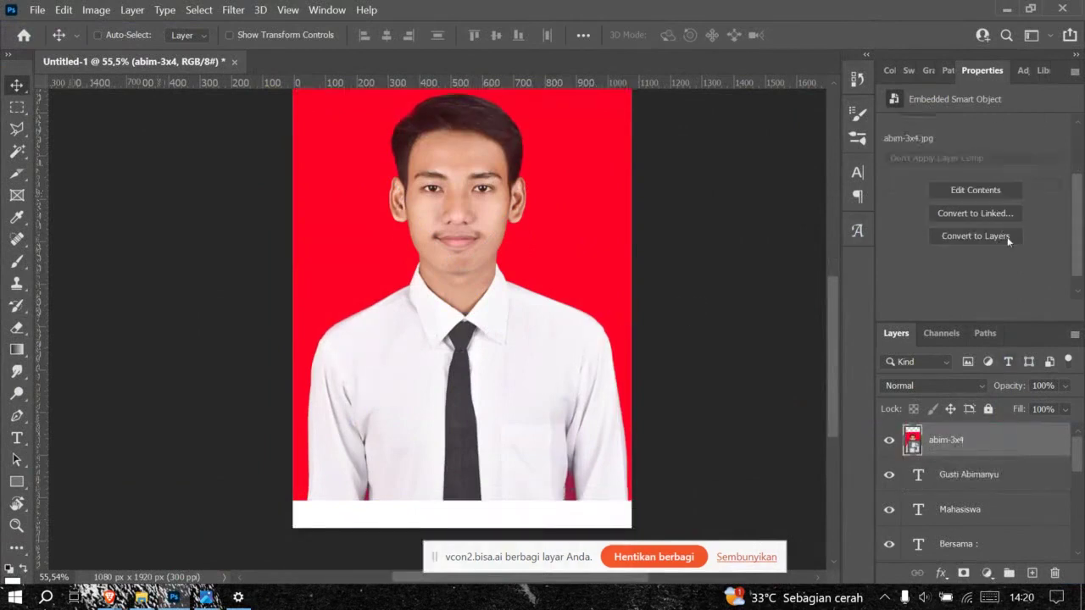
scroll(1007, 238, down, 1)
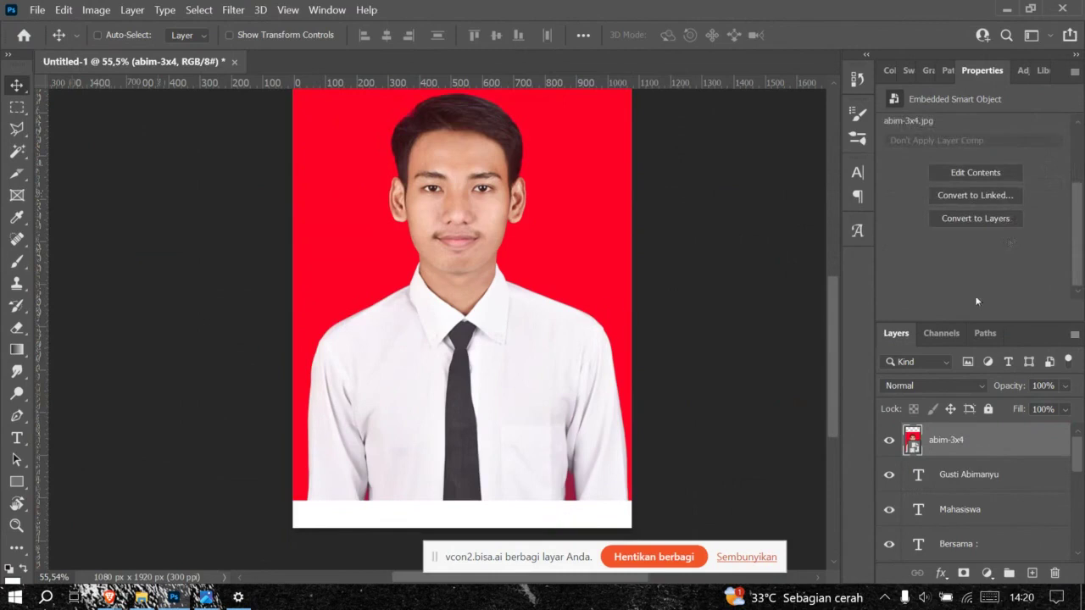
scroll(469, 288, up, 2)
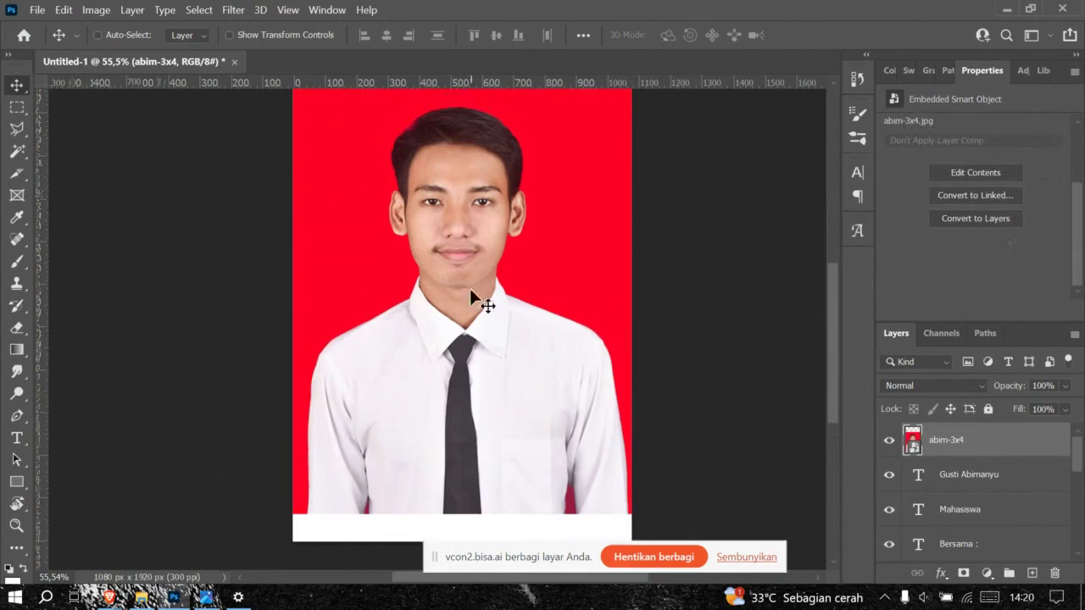
Step: Convert the abim-3x4 smart object into a regular layer, keeping its transforms
right_click(951, 447)
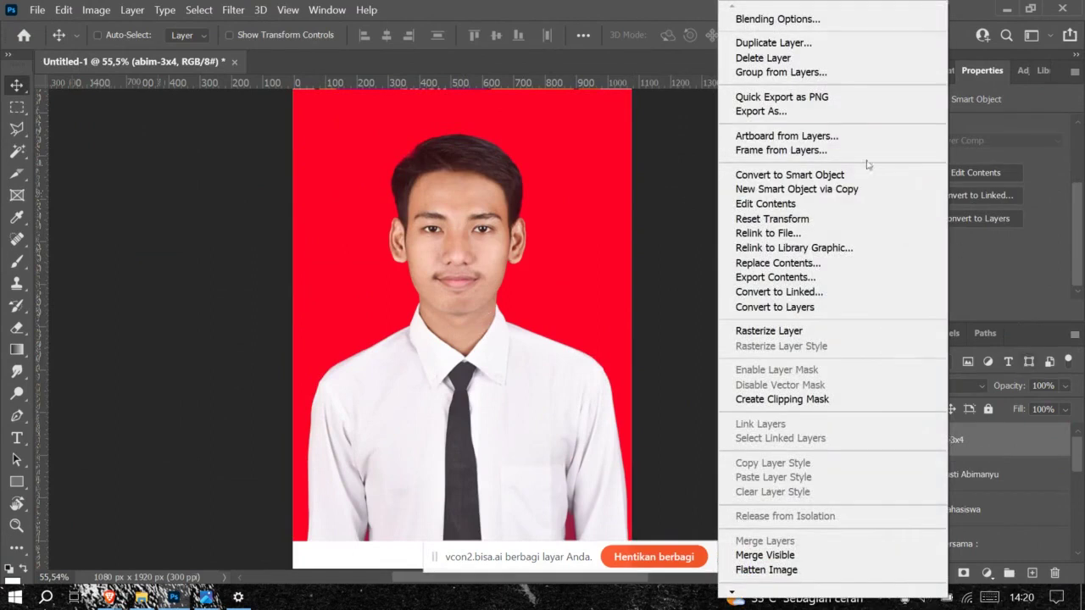
click(998, 441)
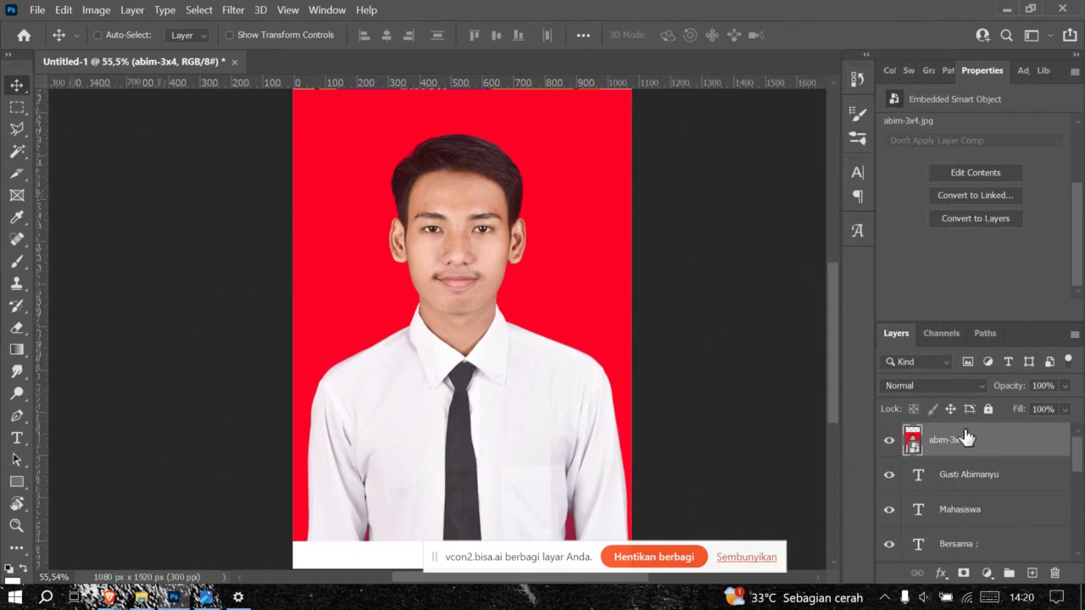
right_click(984, 457)
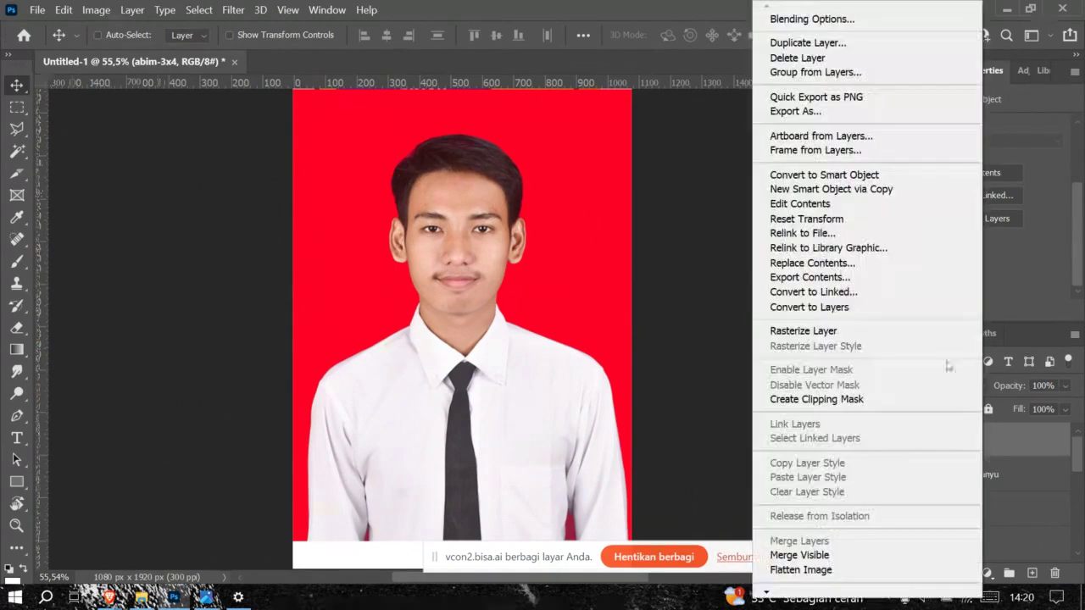
click(883, 308)
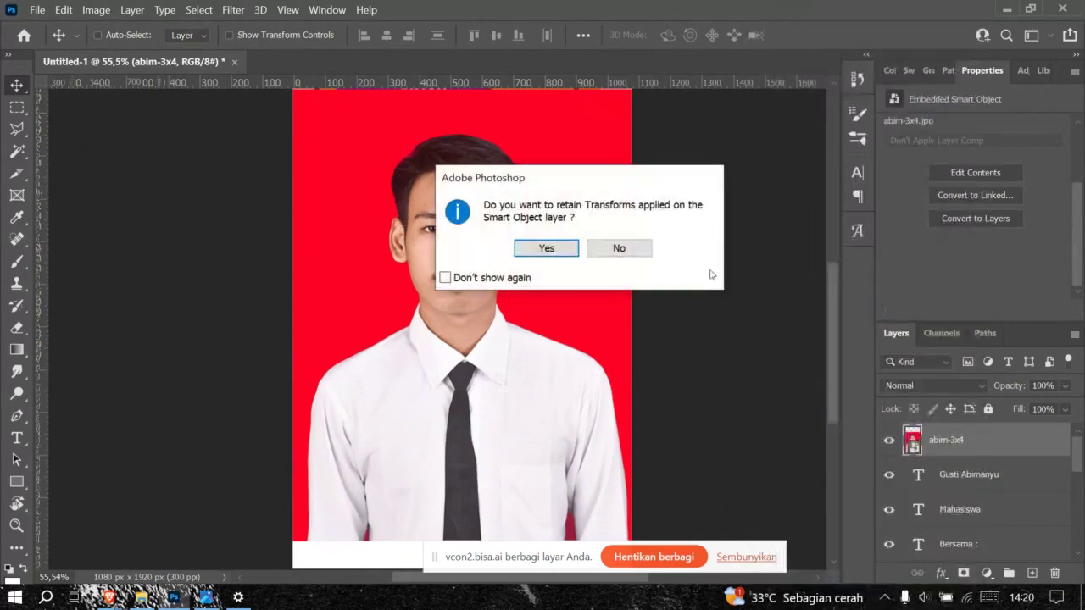
click(552, 248)
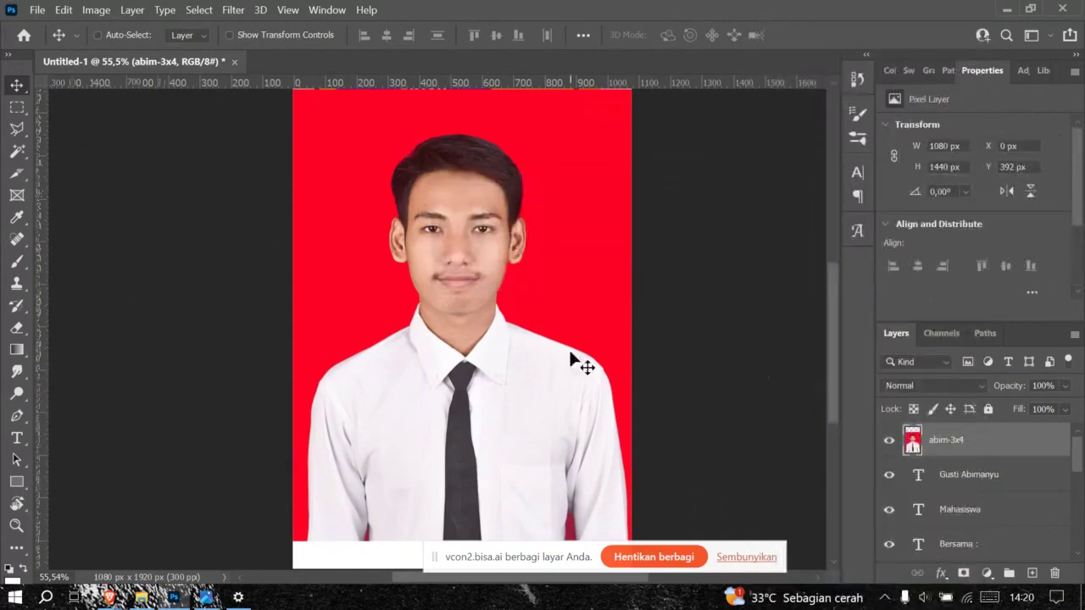
Step: Apply Remove Background to the abim-3x4 layer to mask out the red backdrop
scroll(1000, 225, down, 1)
scroll(999, 225, down, 2)
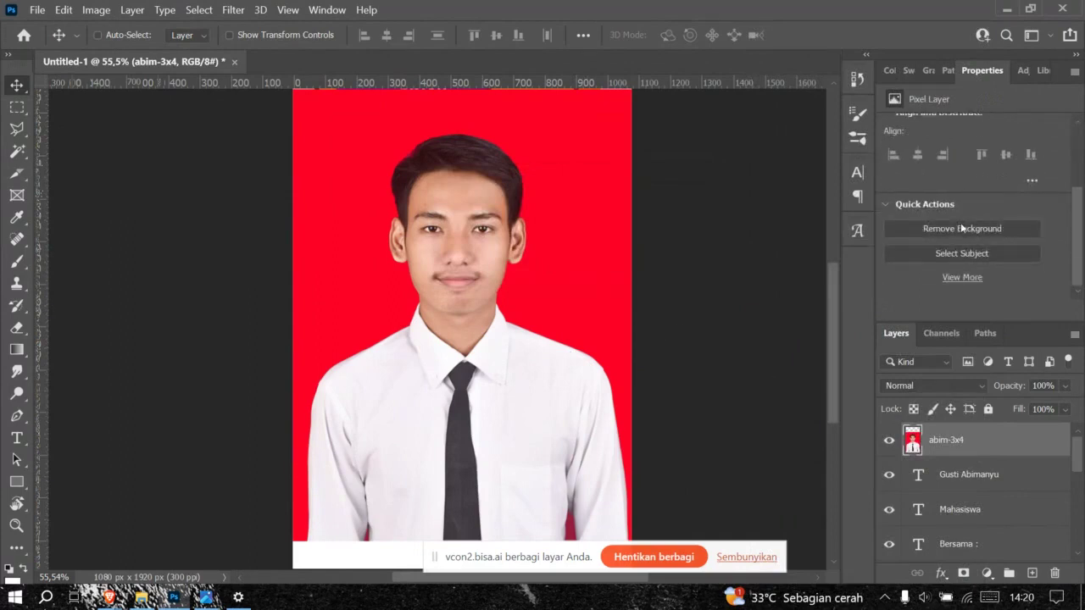
click(960, 228)
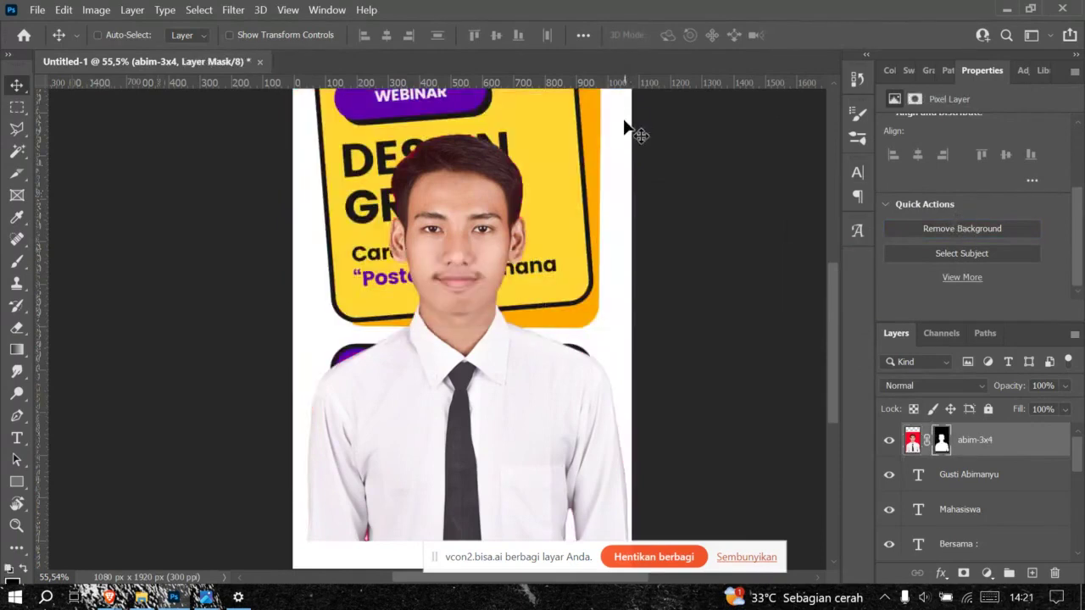
scroll(562, 332, down, 3)
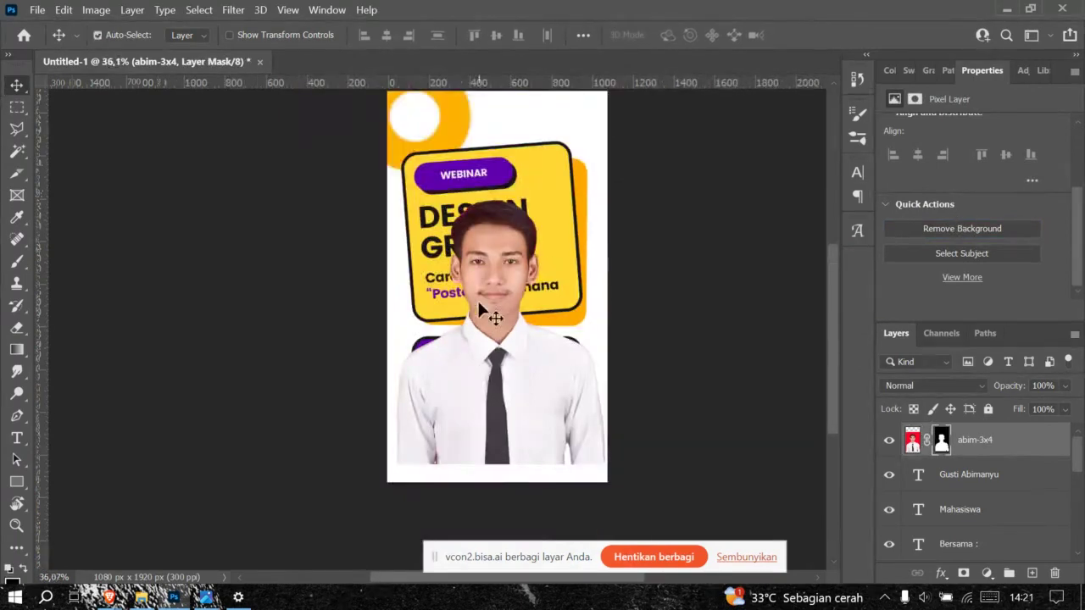
Step: Scale the portrait to about half size and move it down onto the presenter bar
key(ctrl+t)
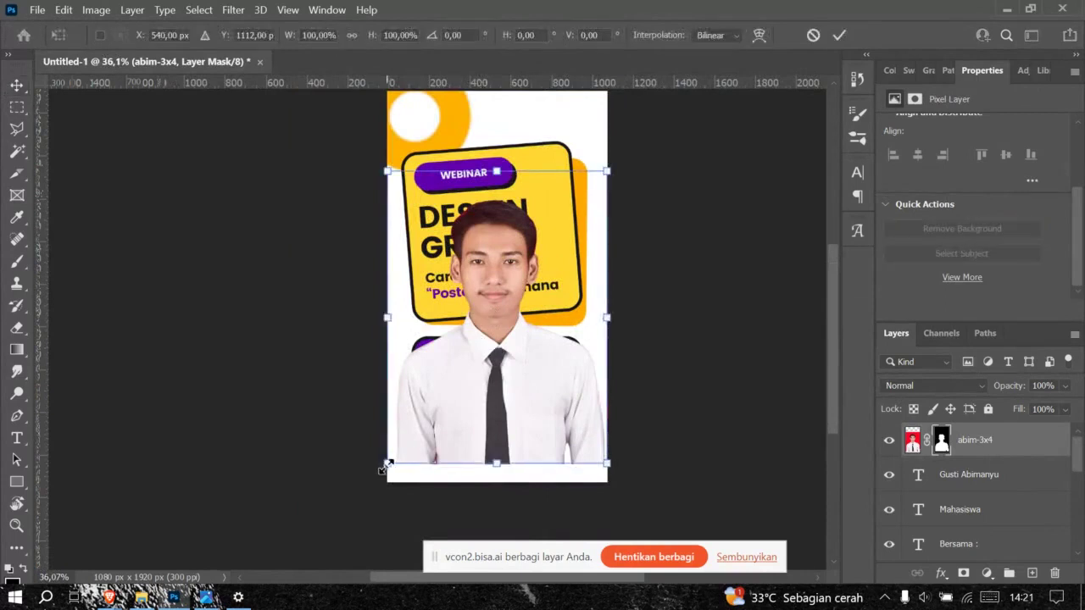
drag(387, 465, 491, 324)
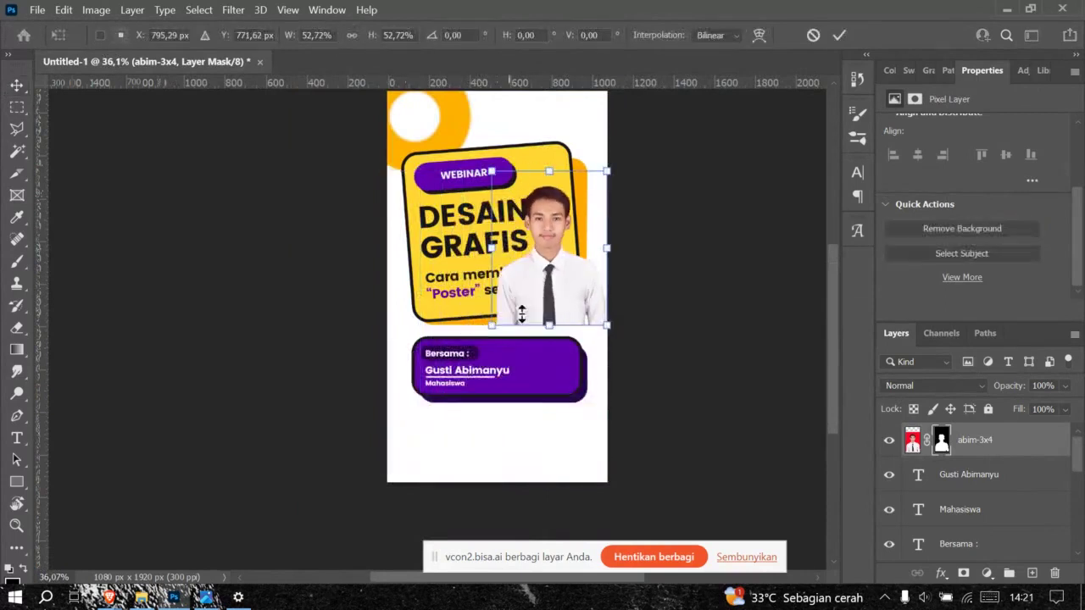
drag(588, 275, 593, 300)
click(839, 34)
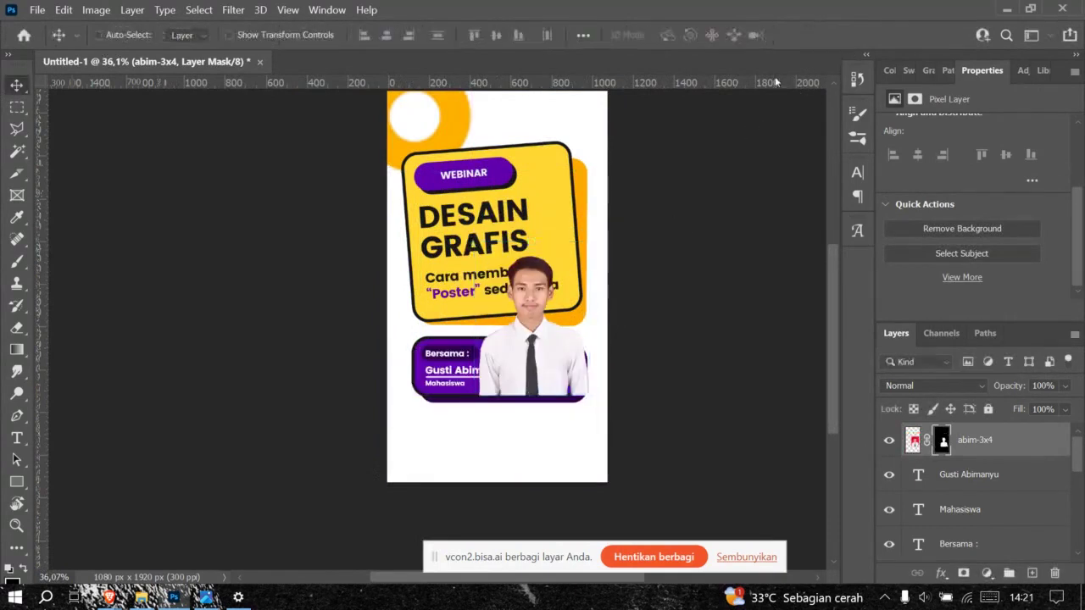
scroll(562, 347, up, 3)
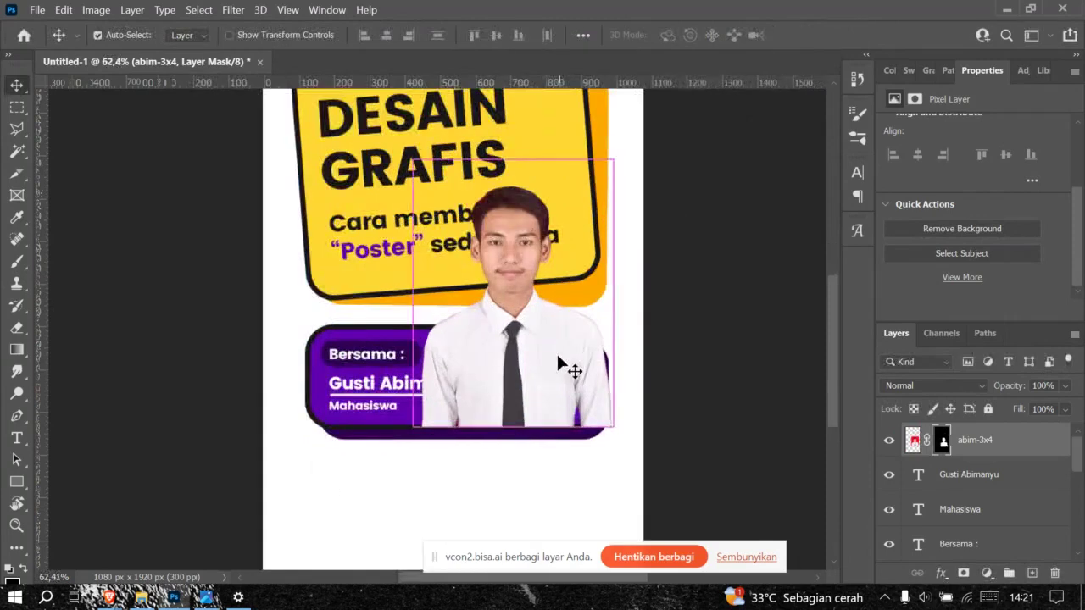
Step: Shrink the portrait further to about 70% and place it at the bar's right end
key(ctrl+t)
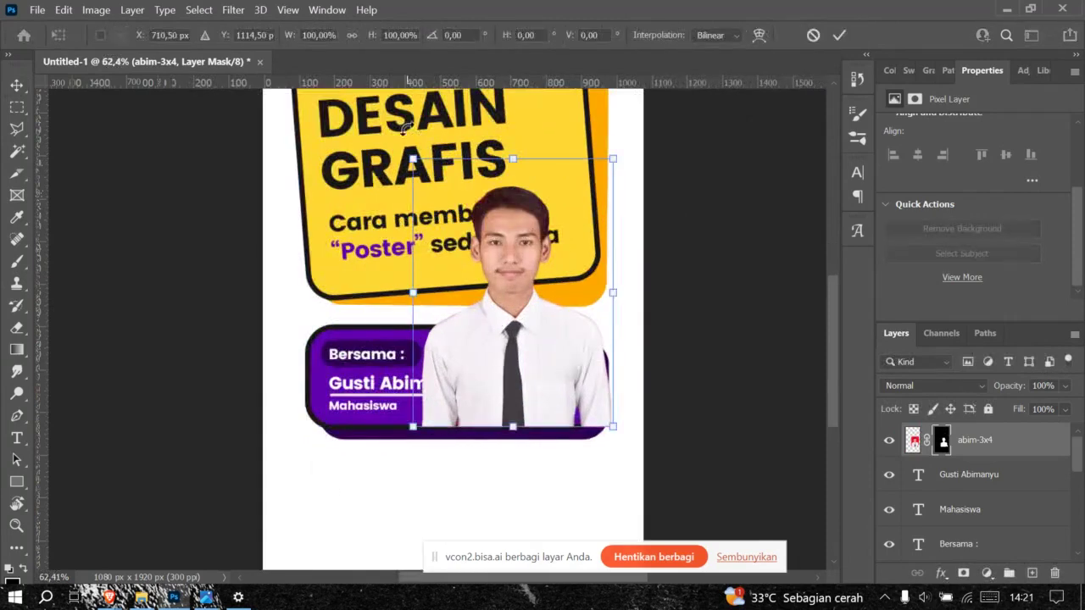
drag(412, 157, 485, 216)
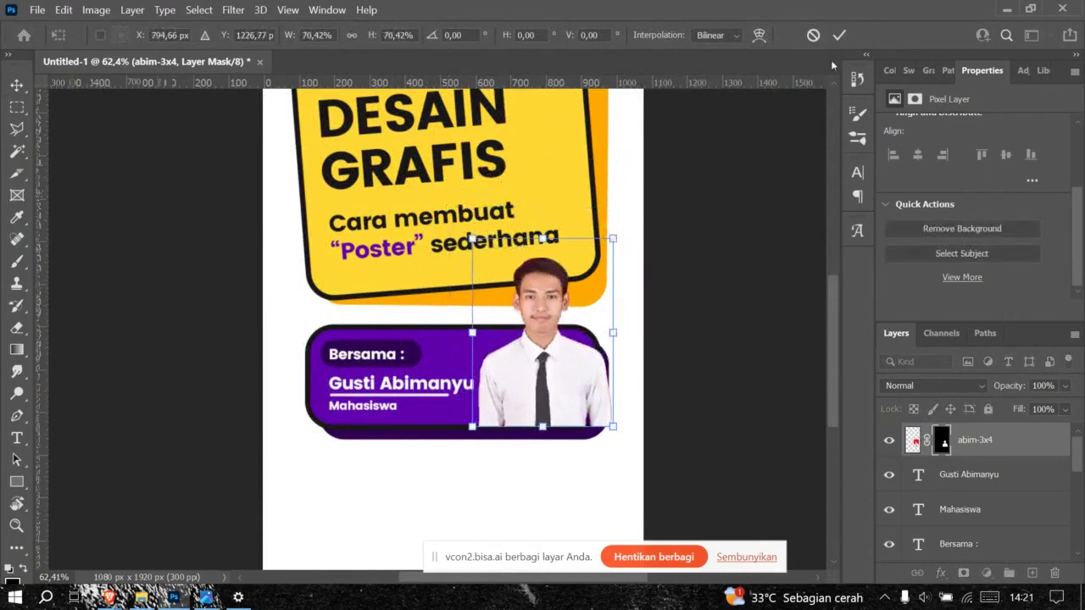
click(840, 34)
drag(582, 358, 577, 382)
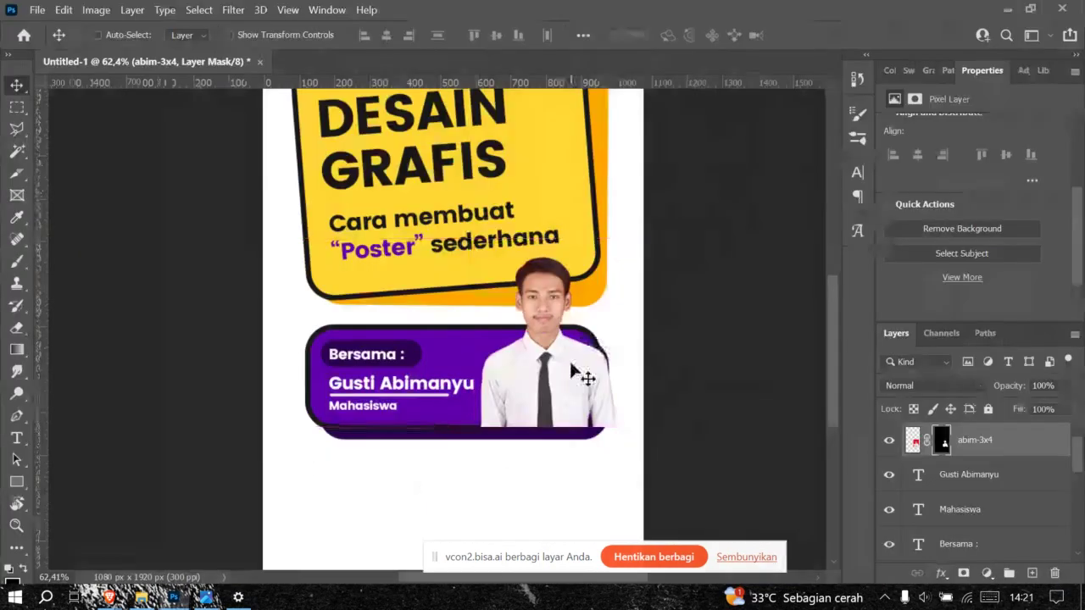
key(alt+Tab)
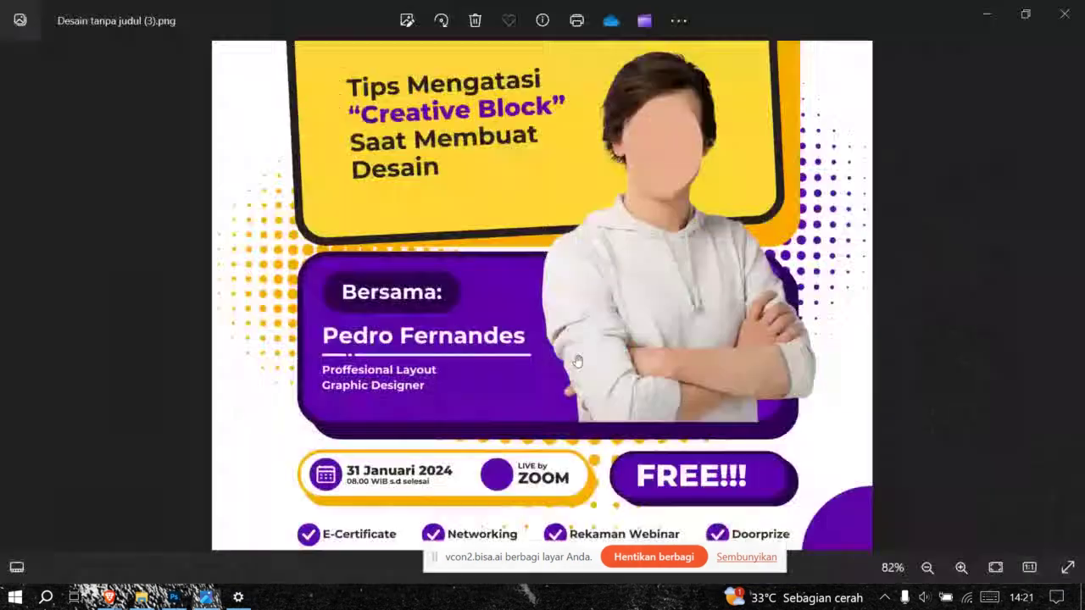
Step: Nudge the portrait about 9 px so its bottom edge aligns with the purple bar
key(alt+Tab)
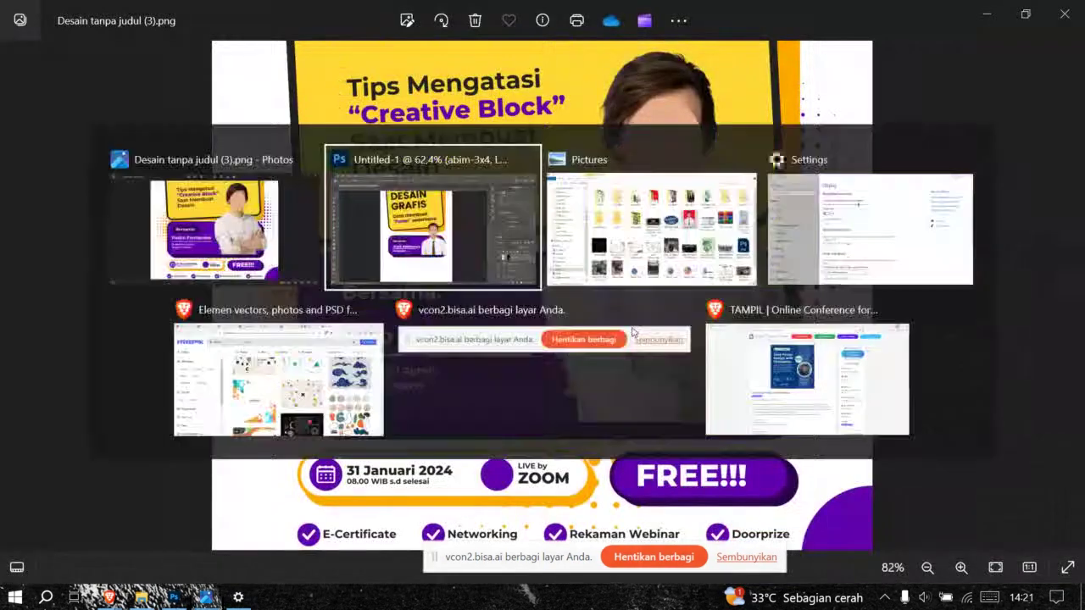
scroll(571, 375, up, 2)
scroll(571, 375, up, 2)
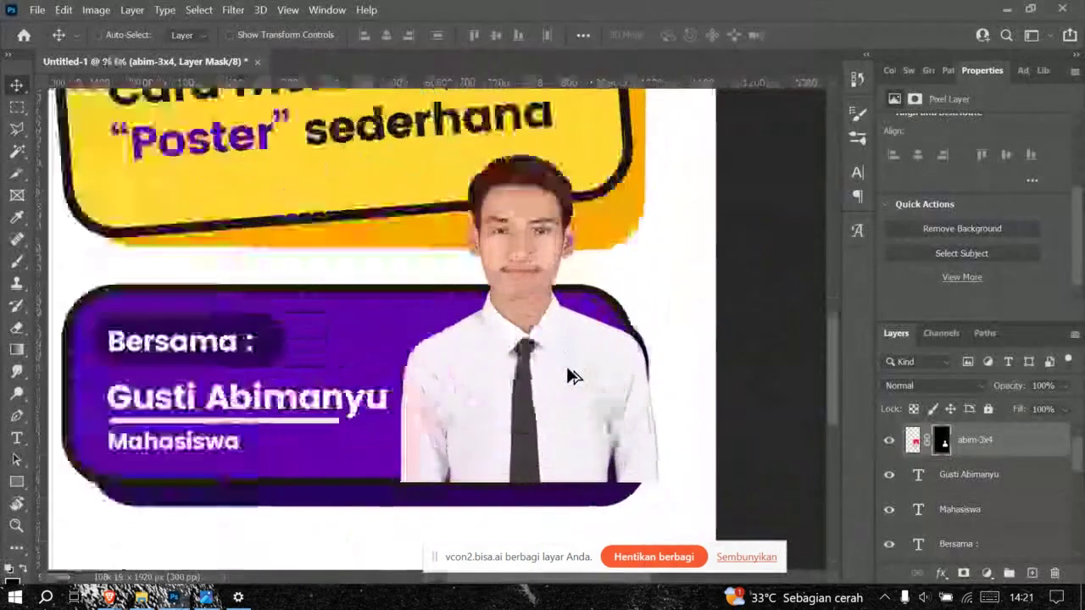
drag(553, 385, 556, 386)
key(alt+Tab)
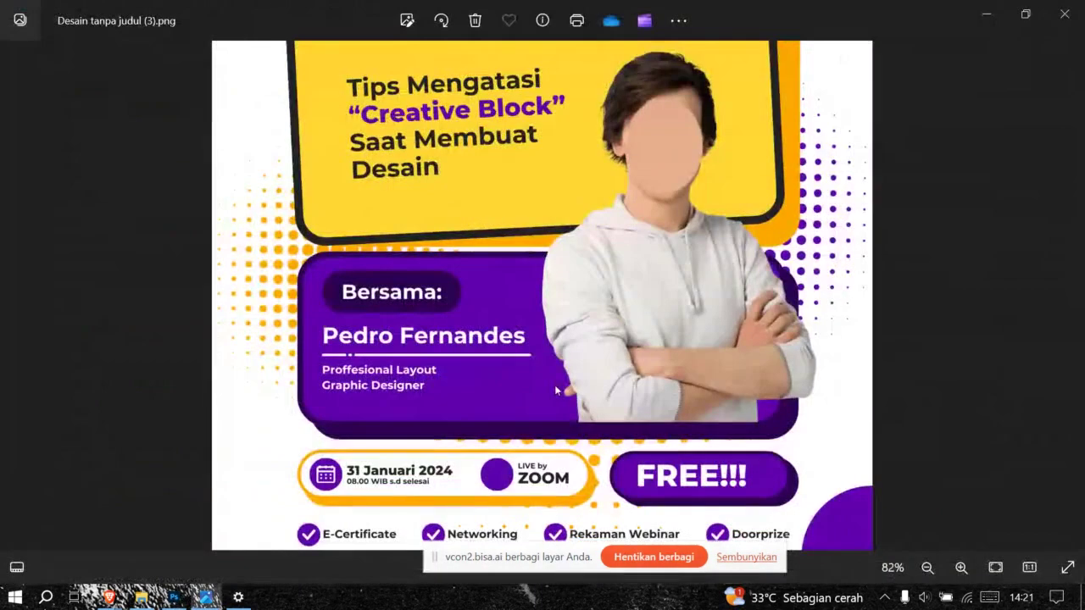
key(alt+Tab)
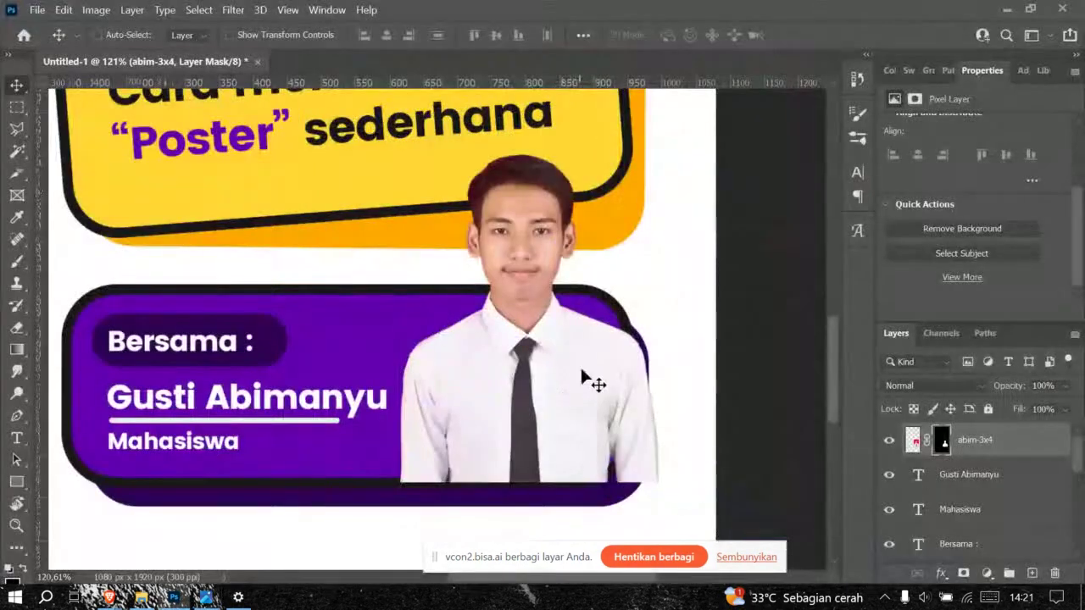
scroll(458, 480, up, 4)
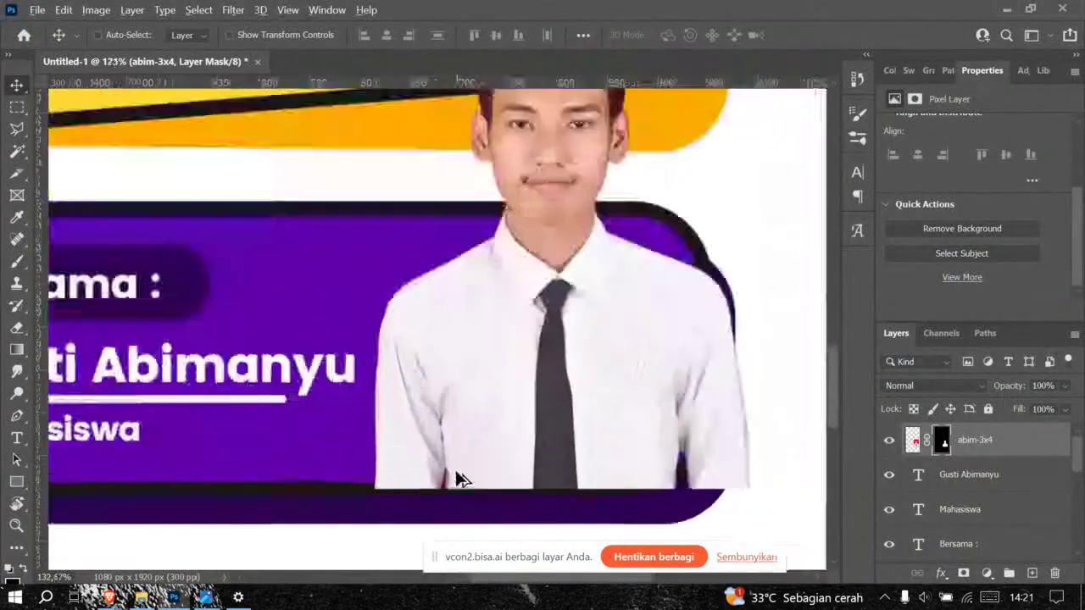
drag(458, 482, 462, 466)
scroll(517, 402, down, 4)
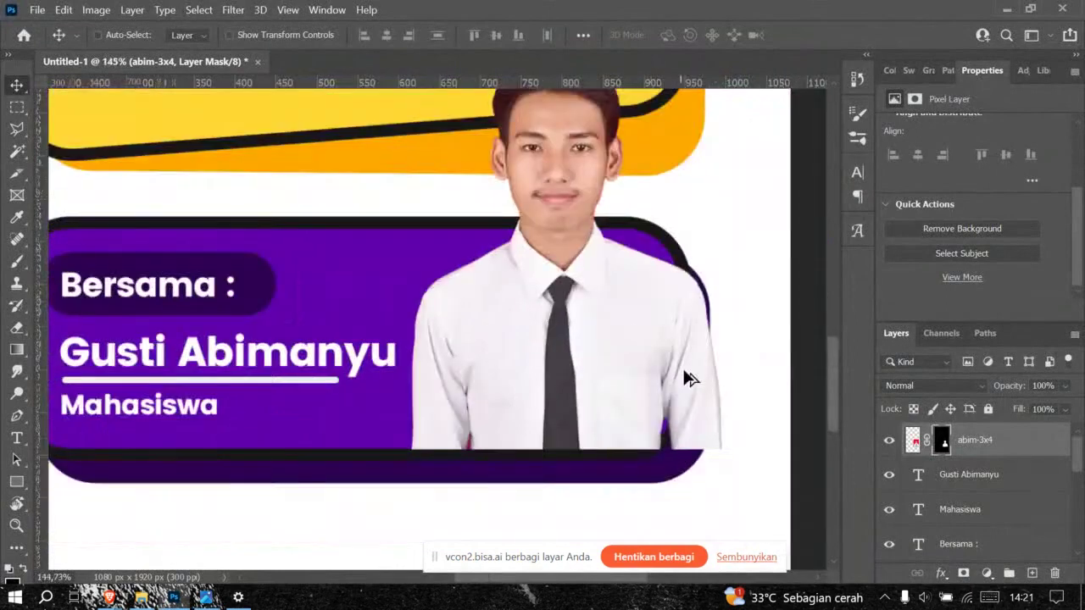
scroll(708, 354, up, 3)
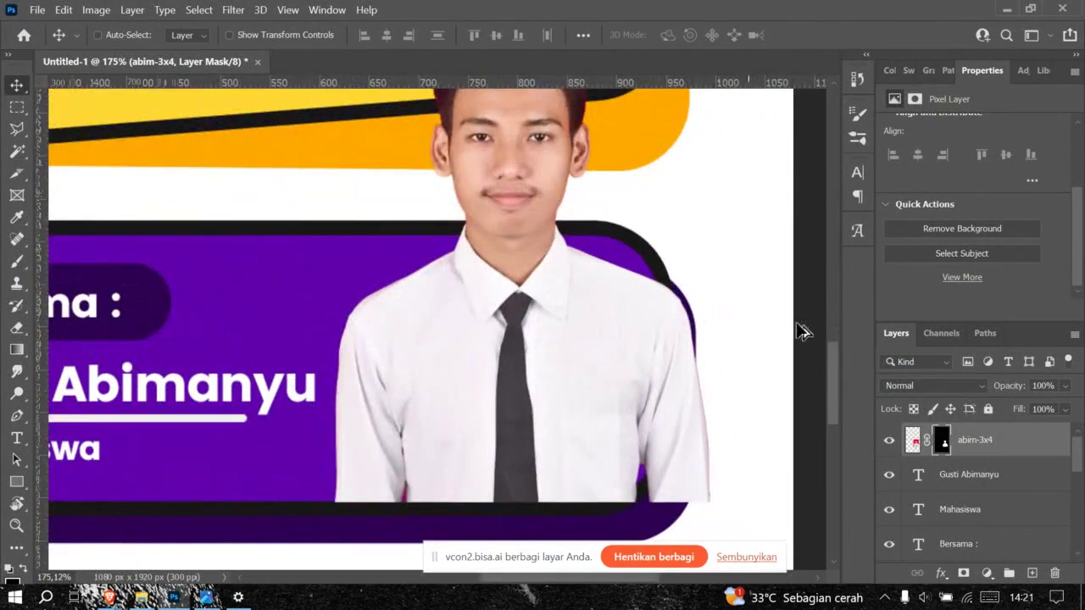
right_click(979, 448)
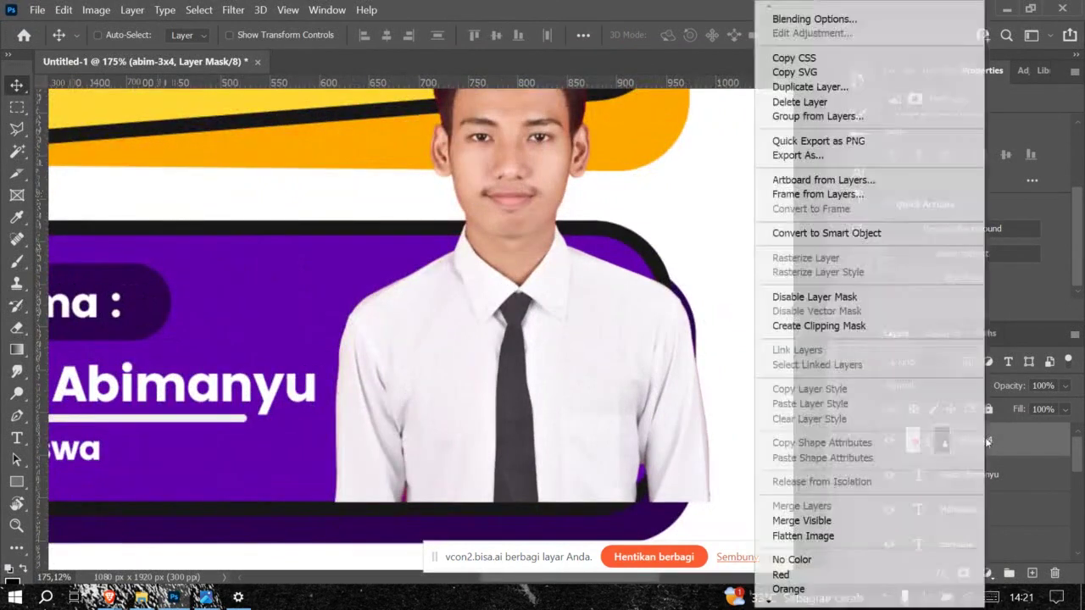
click(898, 233)
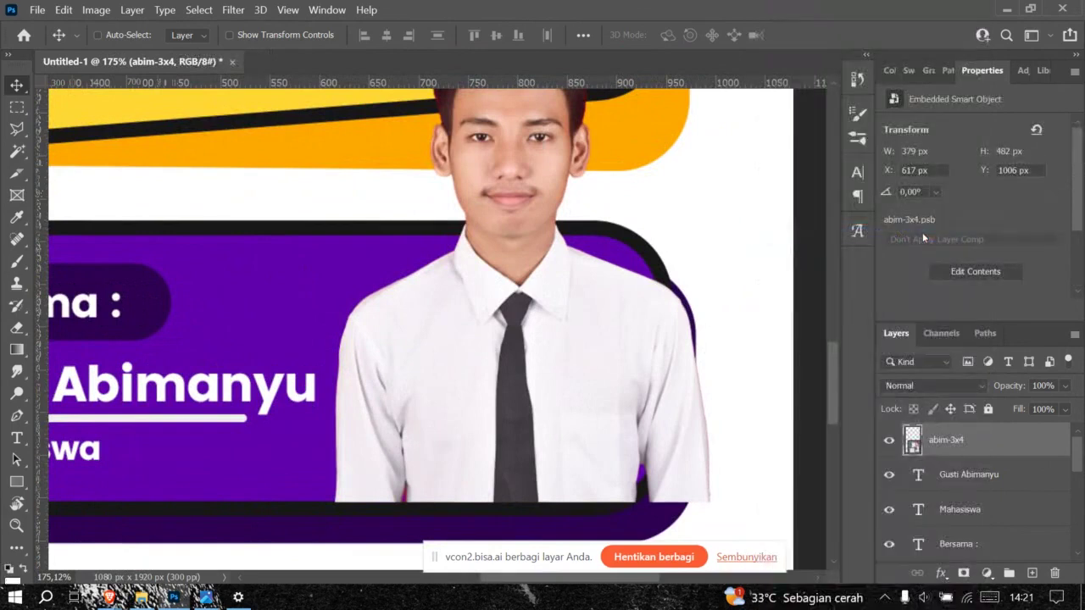
right_click(946, 443)
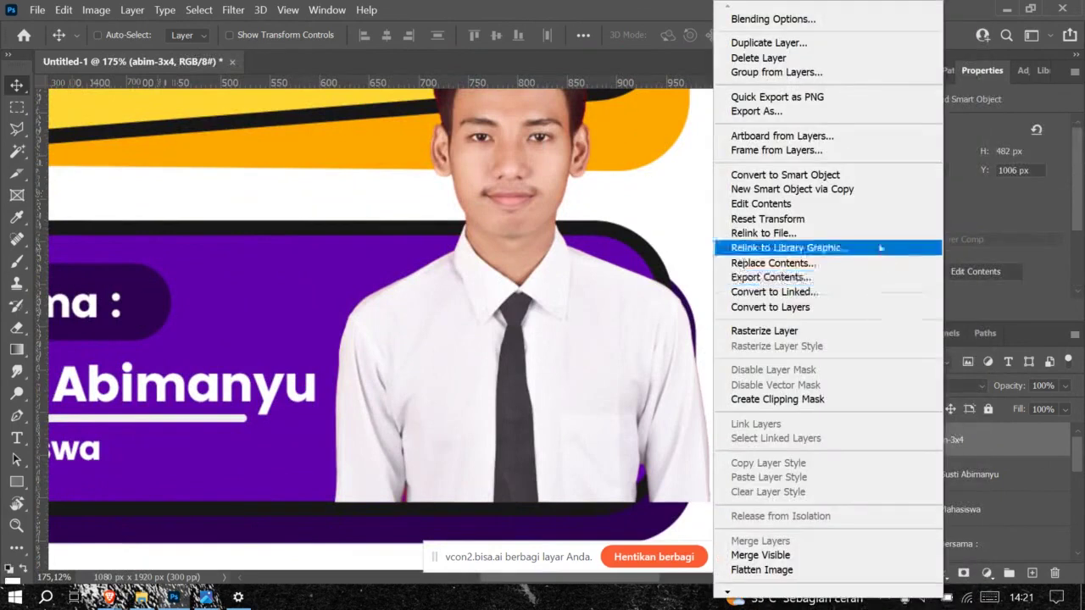
click(845, 308)
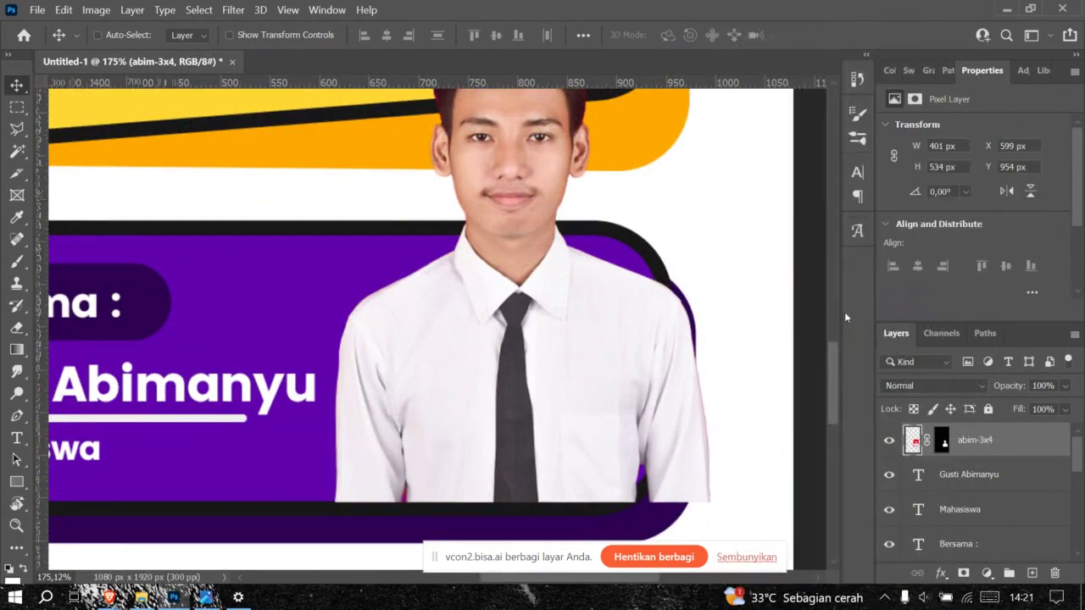
right_click(993, 441)
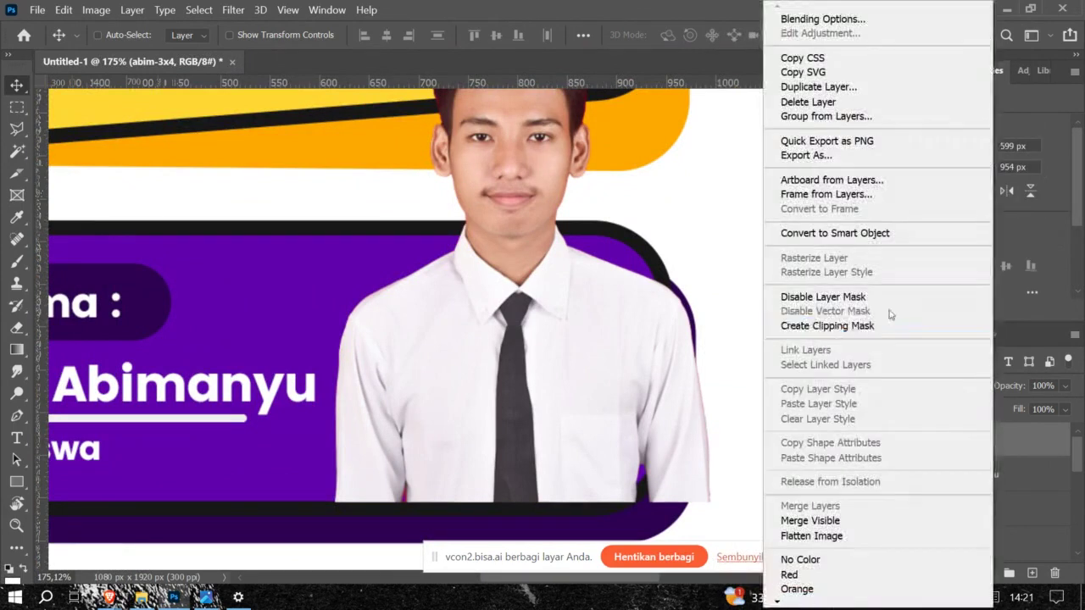
click(835, 233)
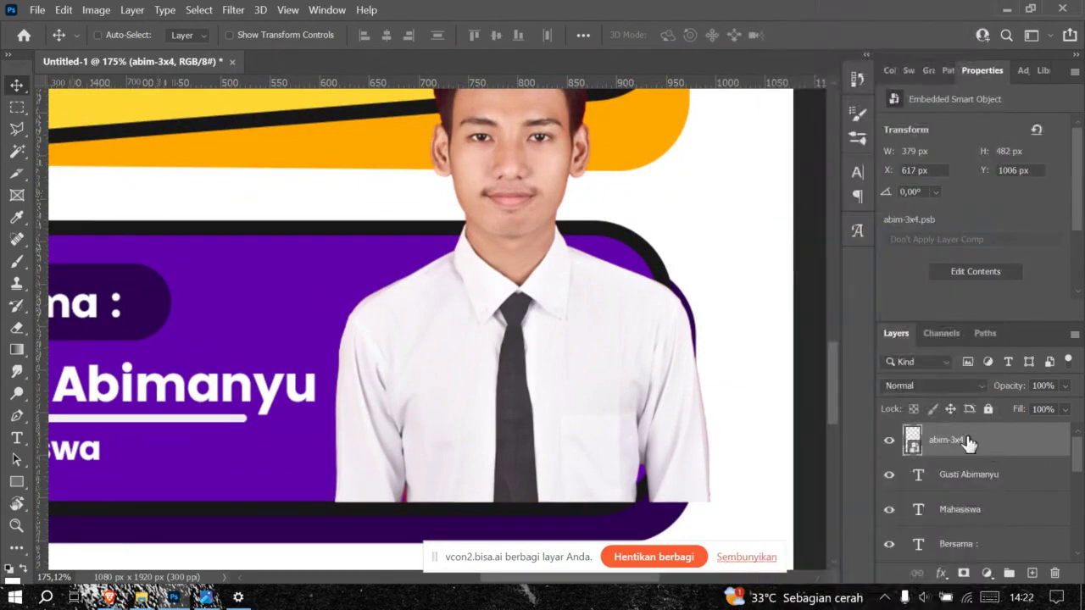
scroll(990, 297, down, 1)
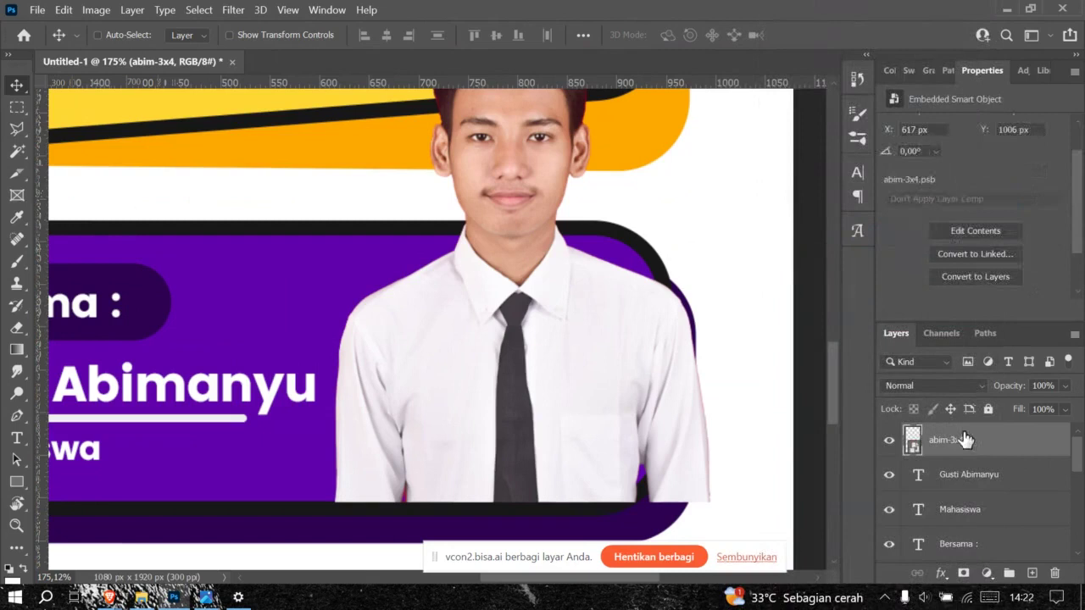
click(989, 278)
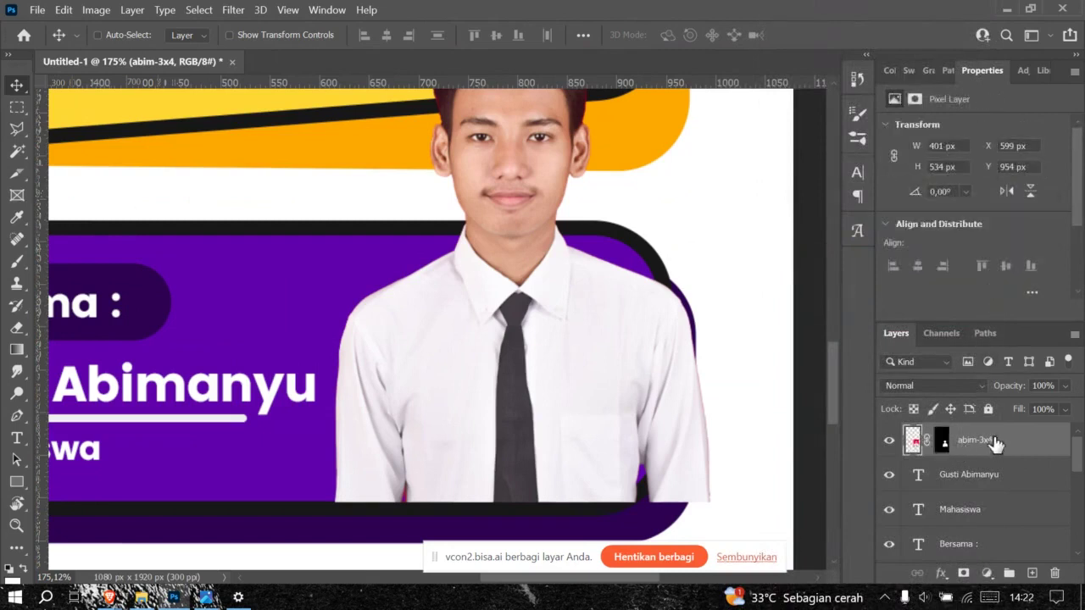
click(941, 439)
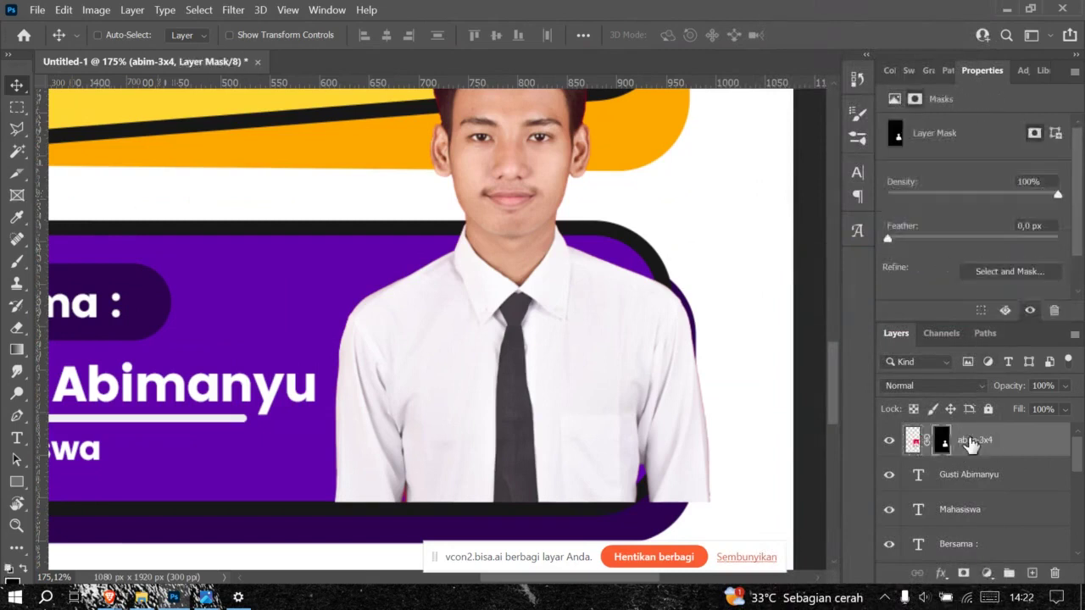
click(914, 439)
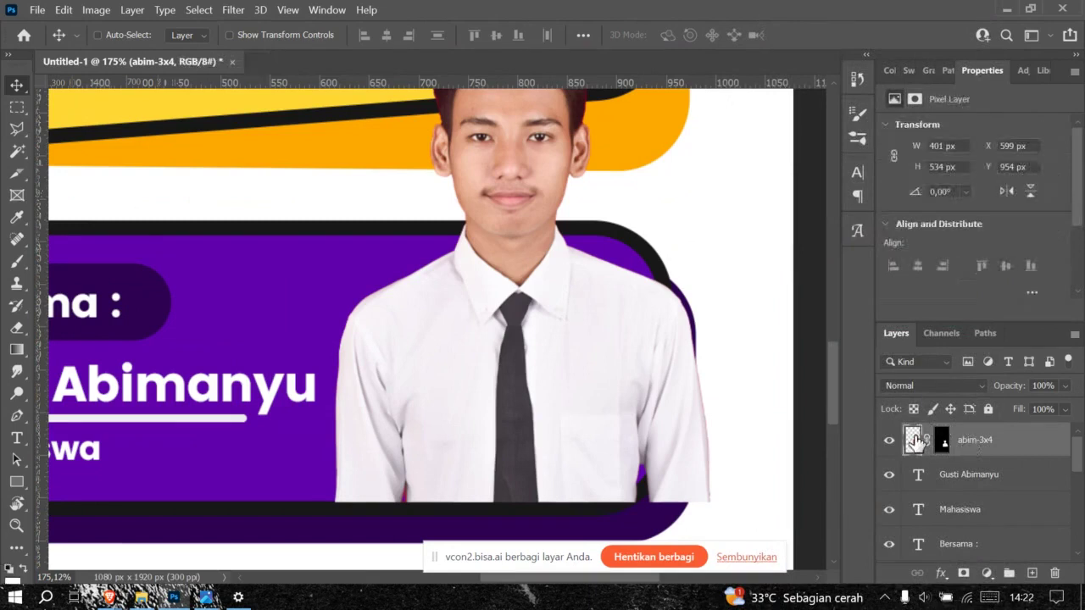
Step: Trace a closed Pen path around the sleeve overhanging the purple bar's right edge
click(16, 415)
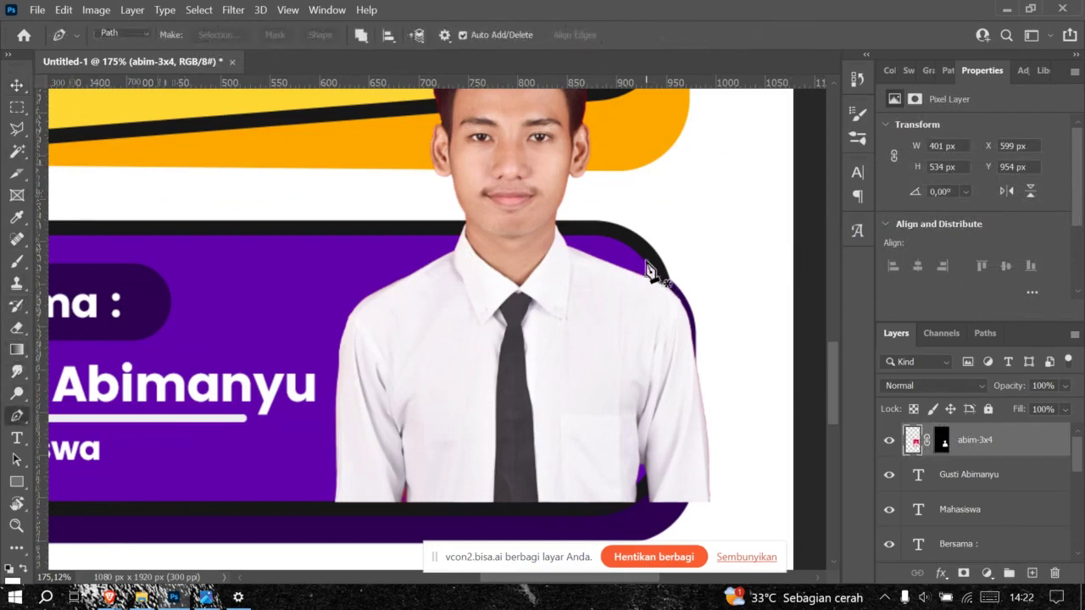
click(641, 256)
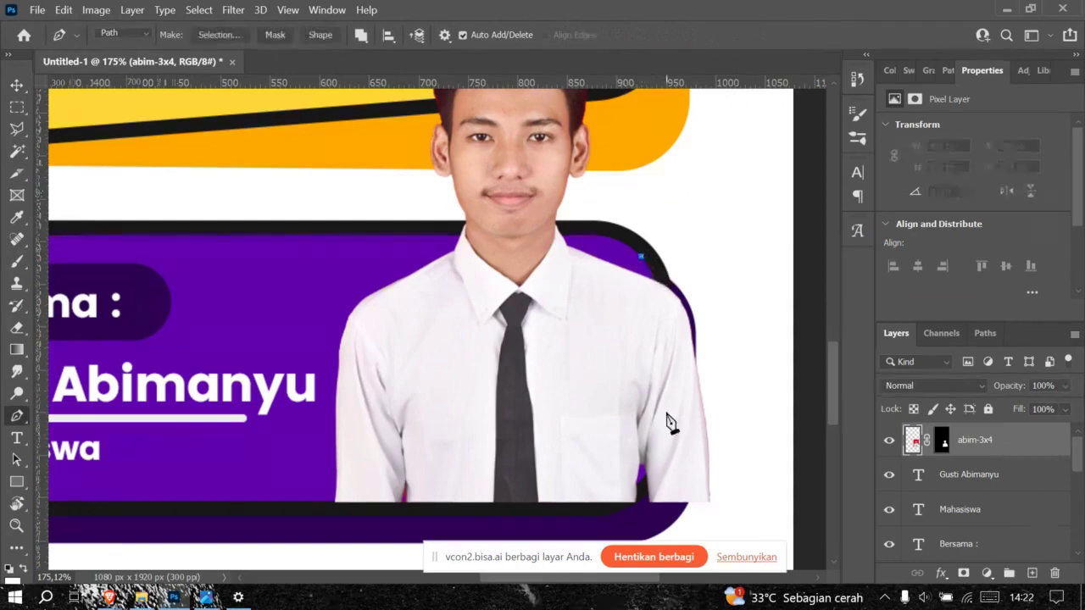
drag(662, 428, 645, 527)
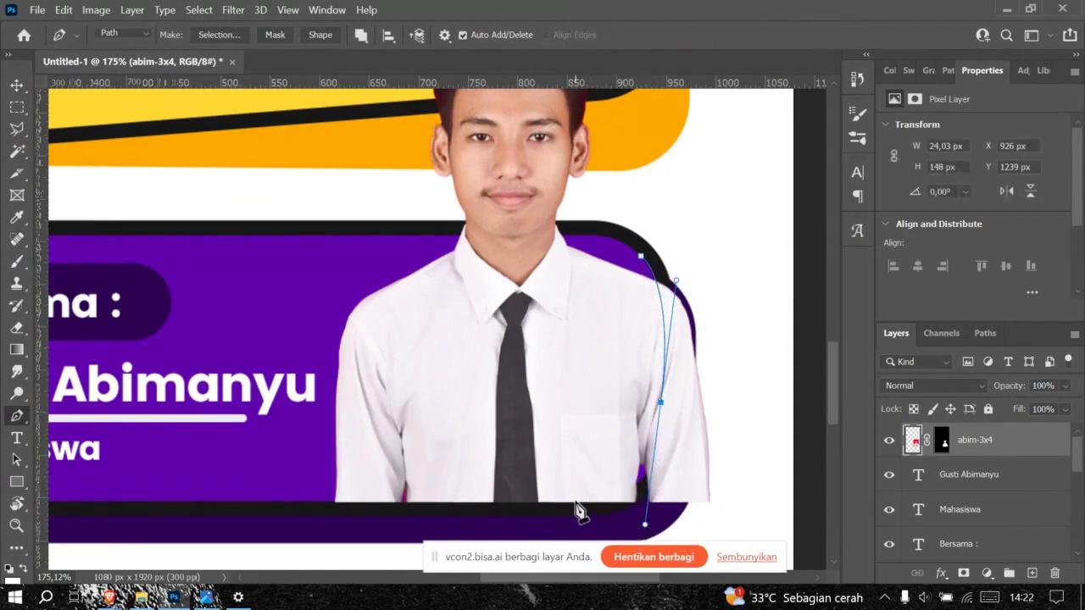
drag(567, 503, 501, 530)
click(685, 529)
click(761, 506)
click(738, 434)
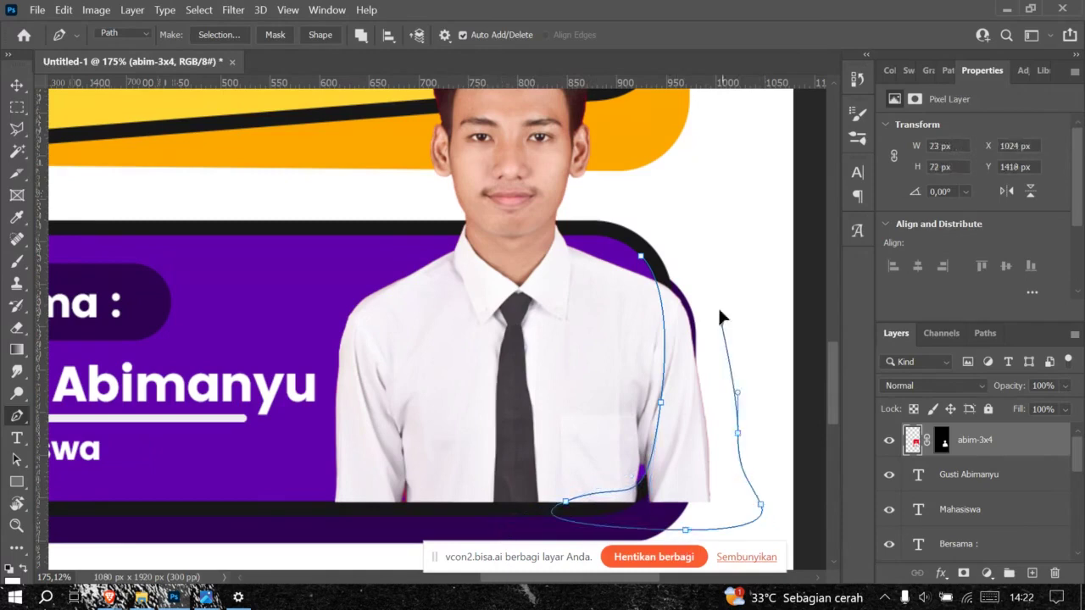
click(720, 317)
click(692, 258)
click(643, 258)
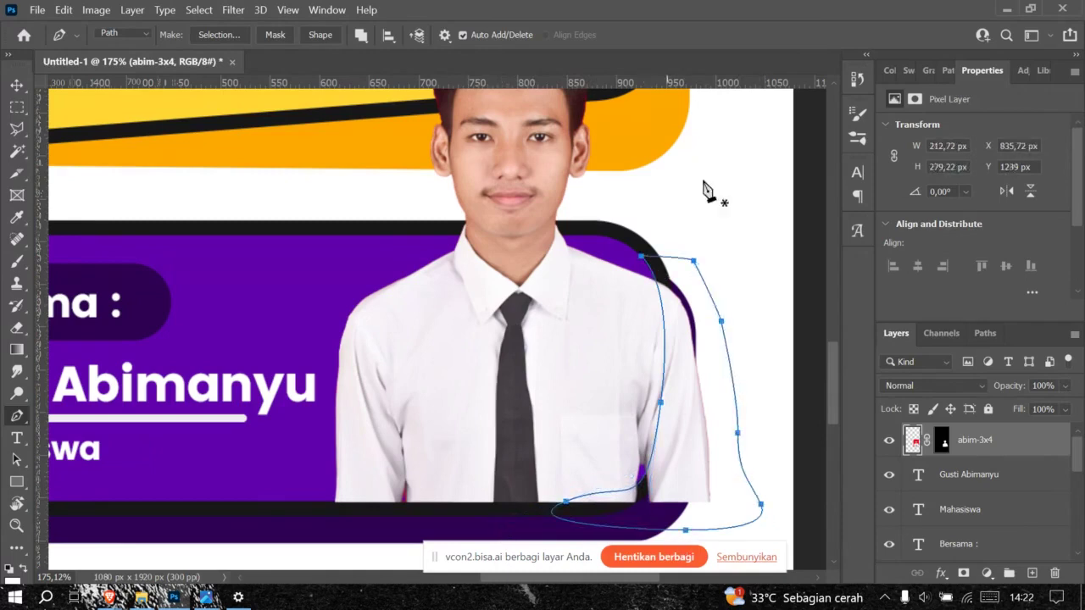
Step: Turn the path into a selection, delete the sleeve inside it, and deselect
right_click(689, 364)
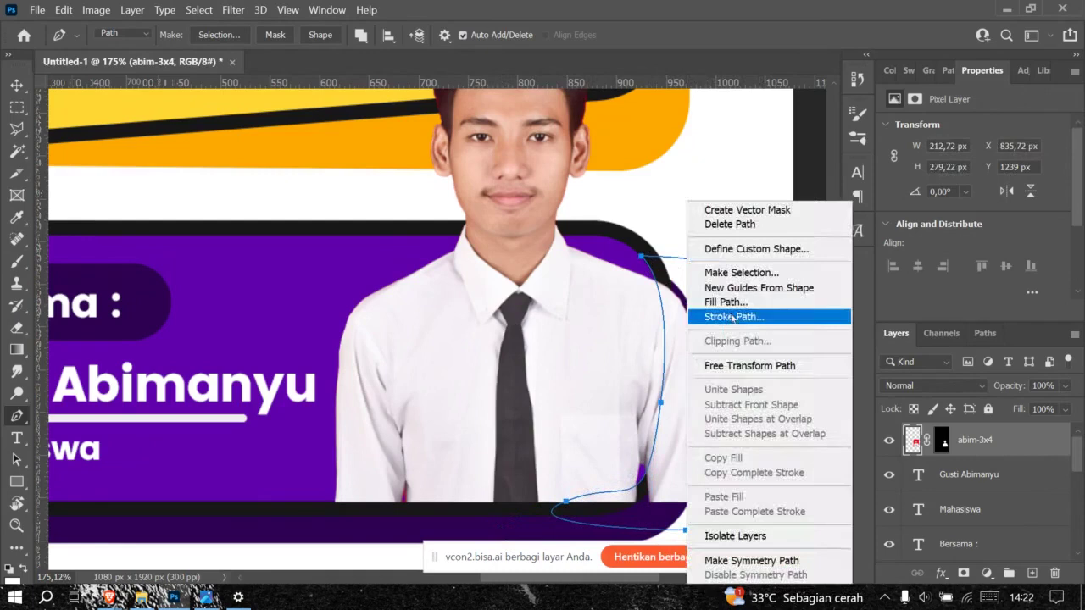
click(742, 272)
click(695, 172)
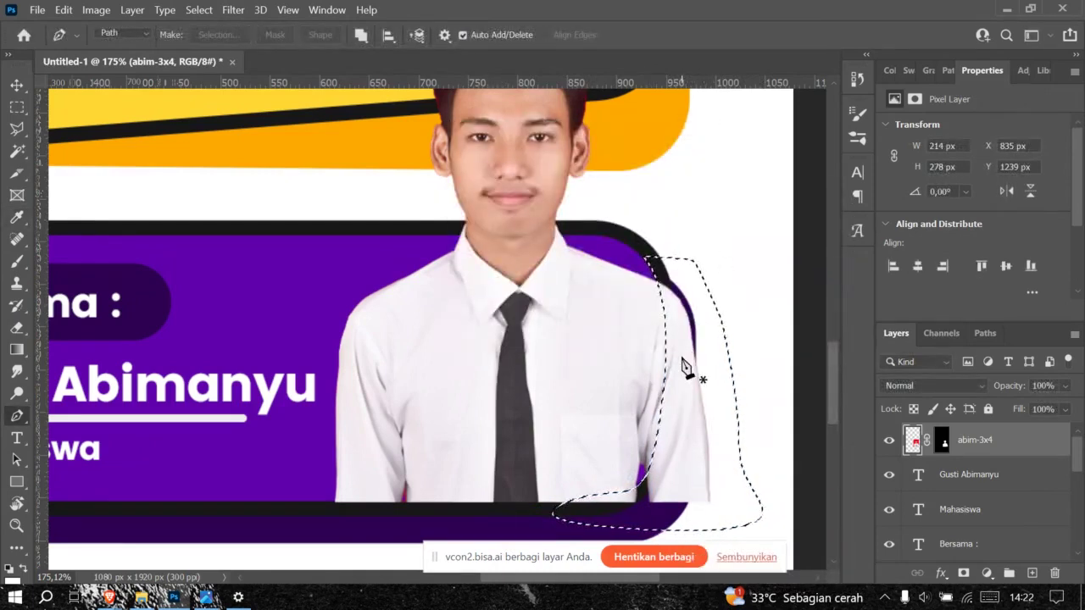
key(Delete)
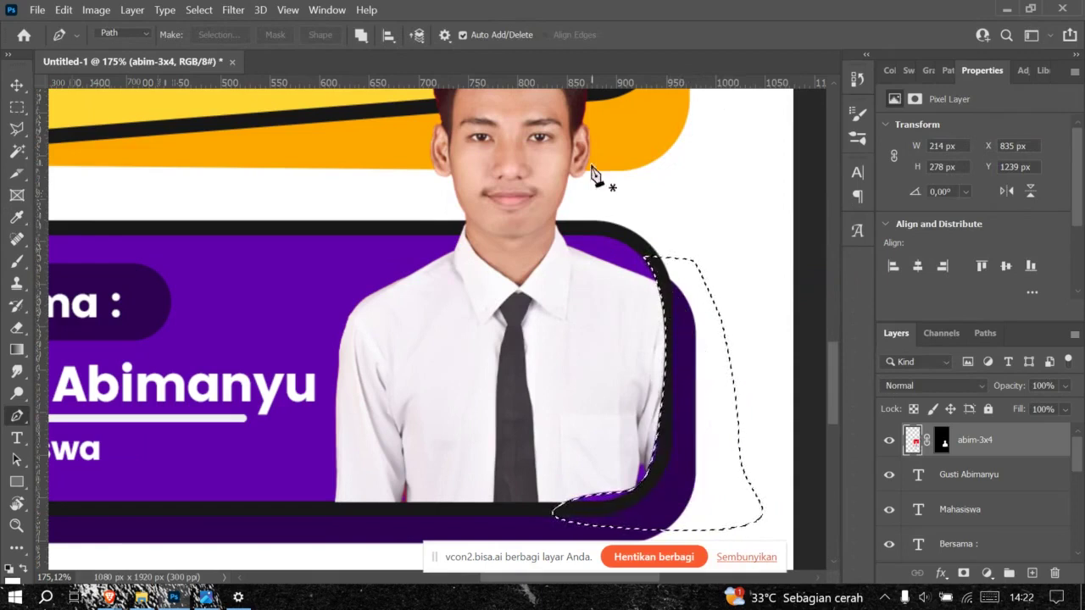
click(17, 85)
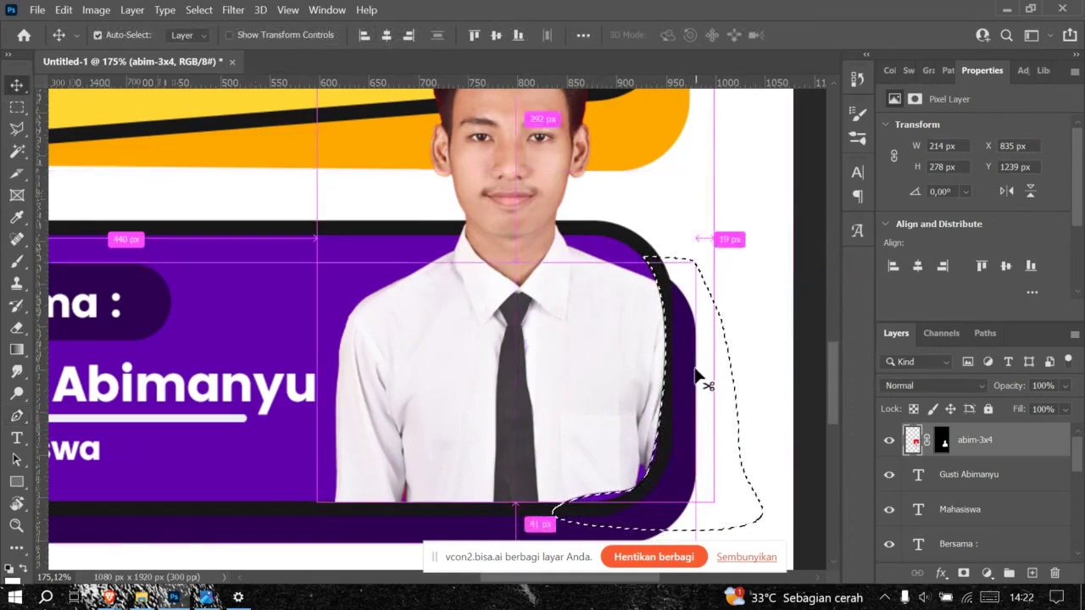
key(ctrl+d)
scroll(555, 373, down, 3)
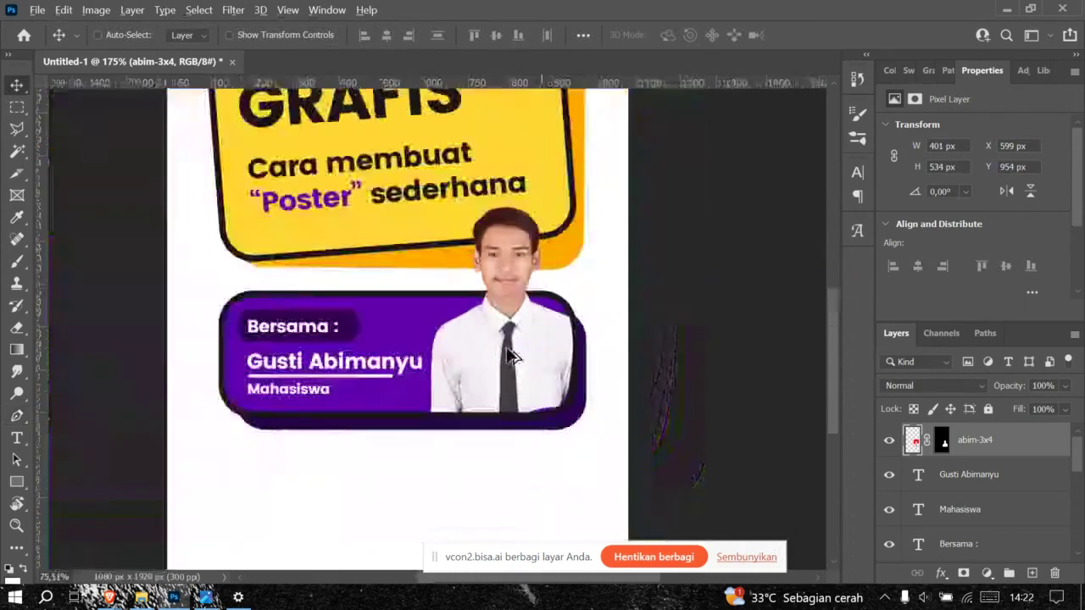
scroll(556, 373, down, 3)
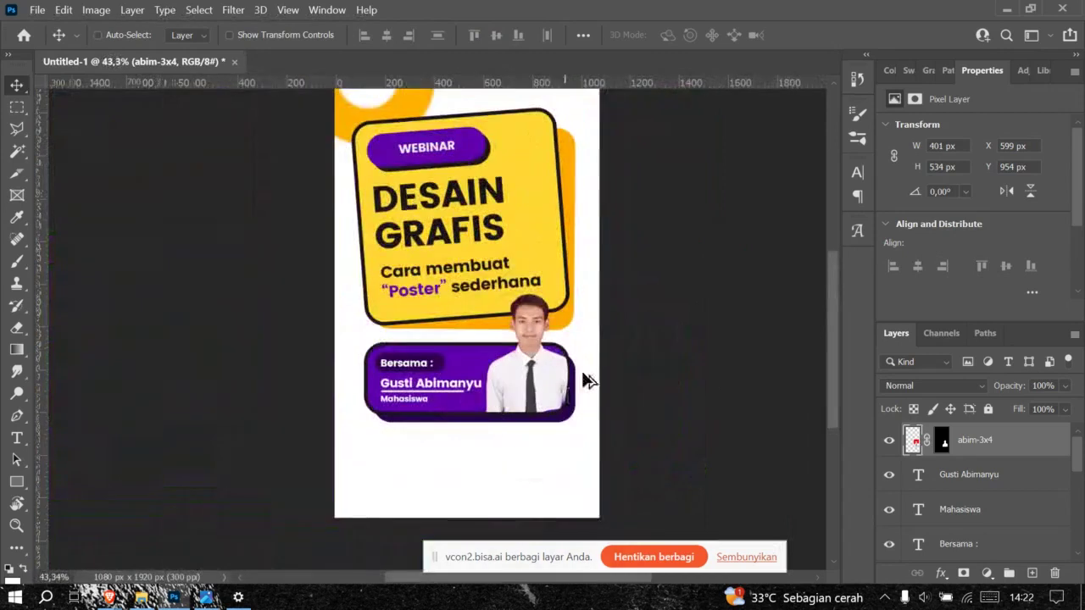
scroll(563, 368, up, 1)
key(alt+Tab)
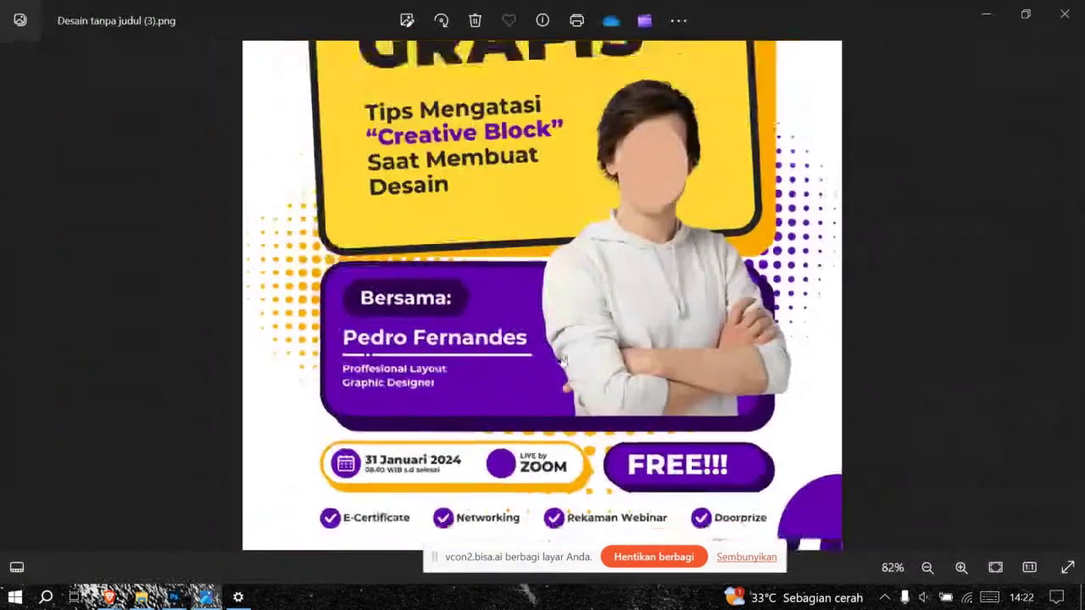
scroll(562, 360, up, 3)
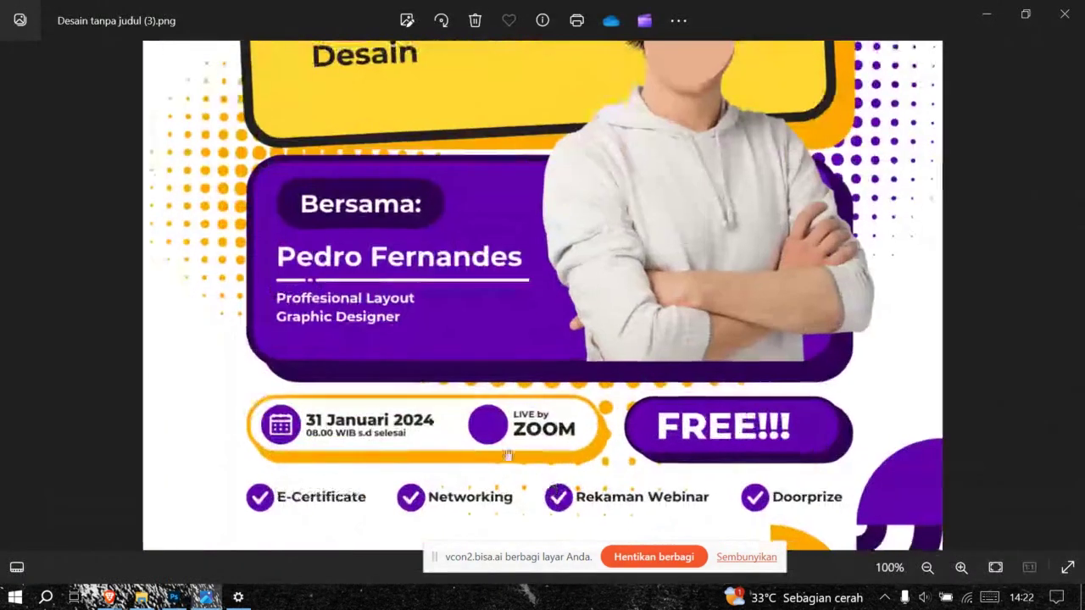
scroll(363, 424, up, 1)
key(alt+Tab)
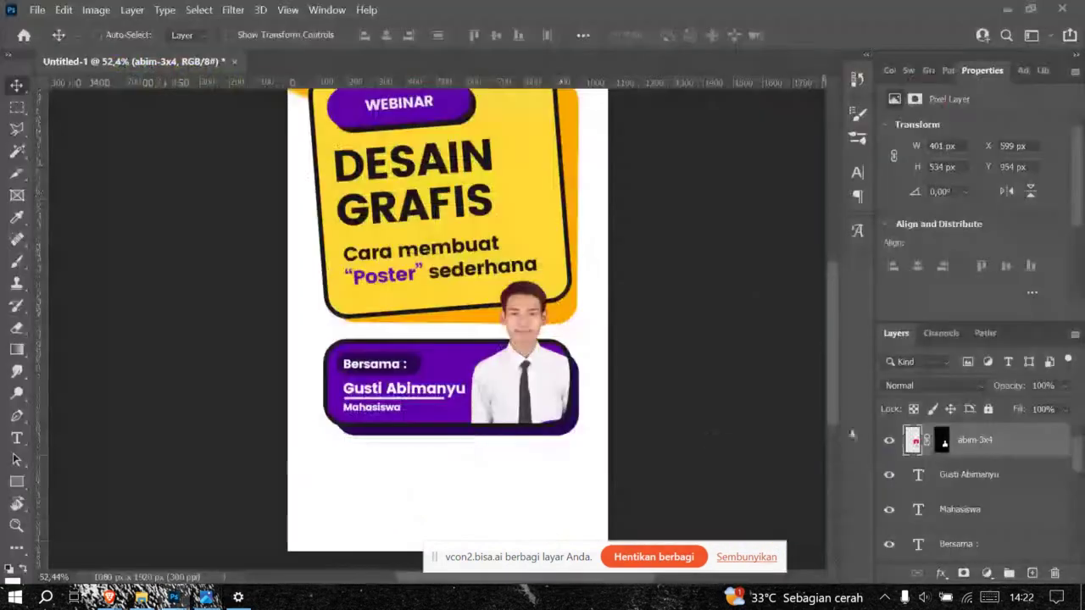
scroll(983, 475, down, 2)
scroll(983, 475, up, 2)
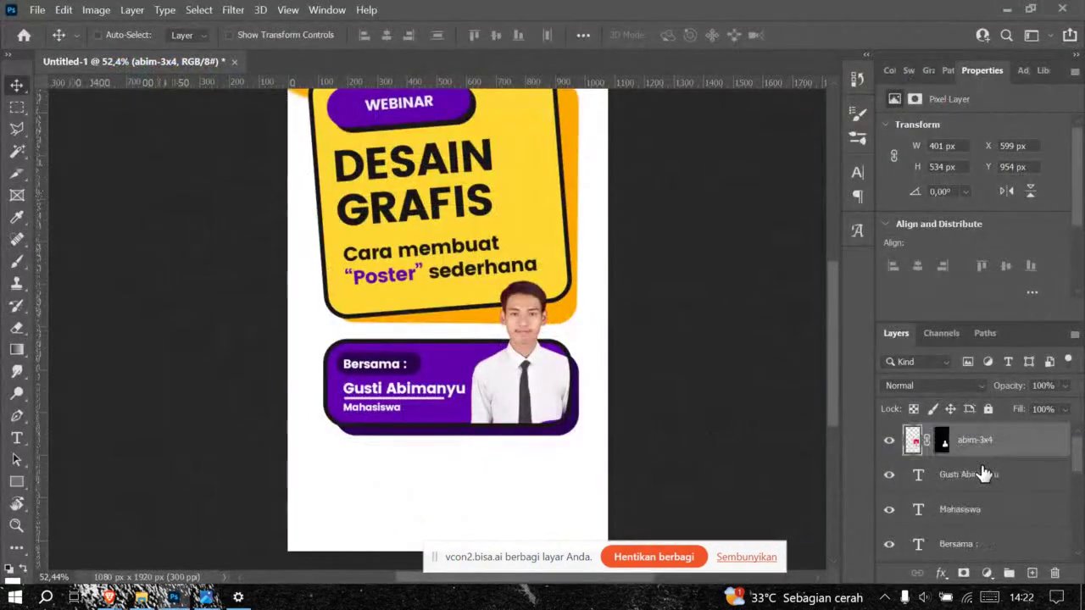
scroll(983, 475, down, 2)
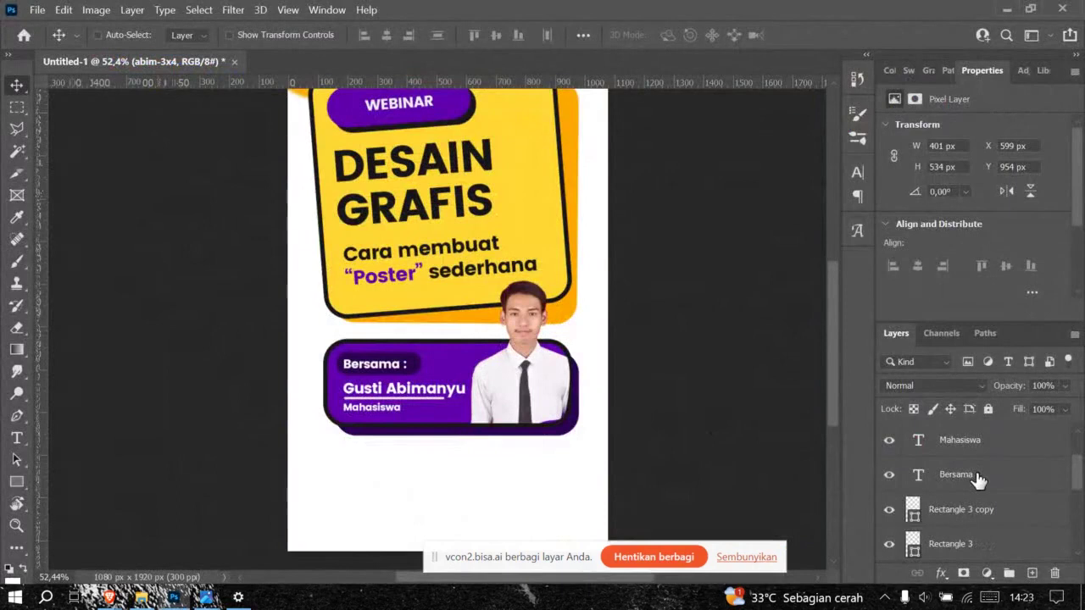
Step: Group Rectangle 3 and Rectangle 3 copy and name the group bg
scroll(979, 480, down, 1)
click(979, 480)
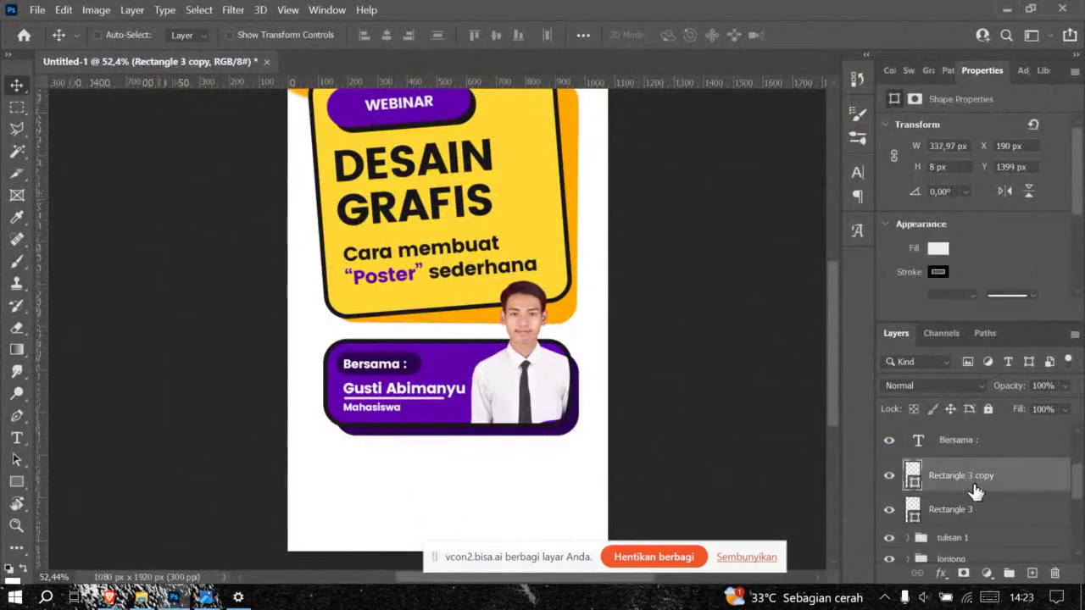
shift+click(975, 508)
key(ctrl+g)
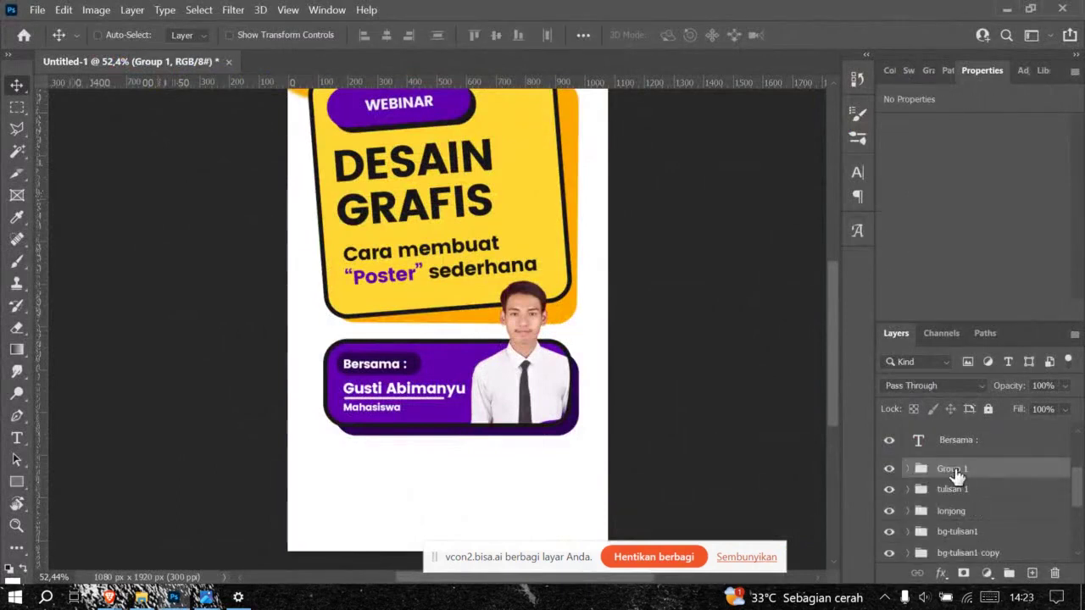
double_click(953, 469)
key(Return)
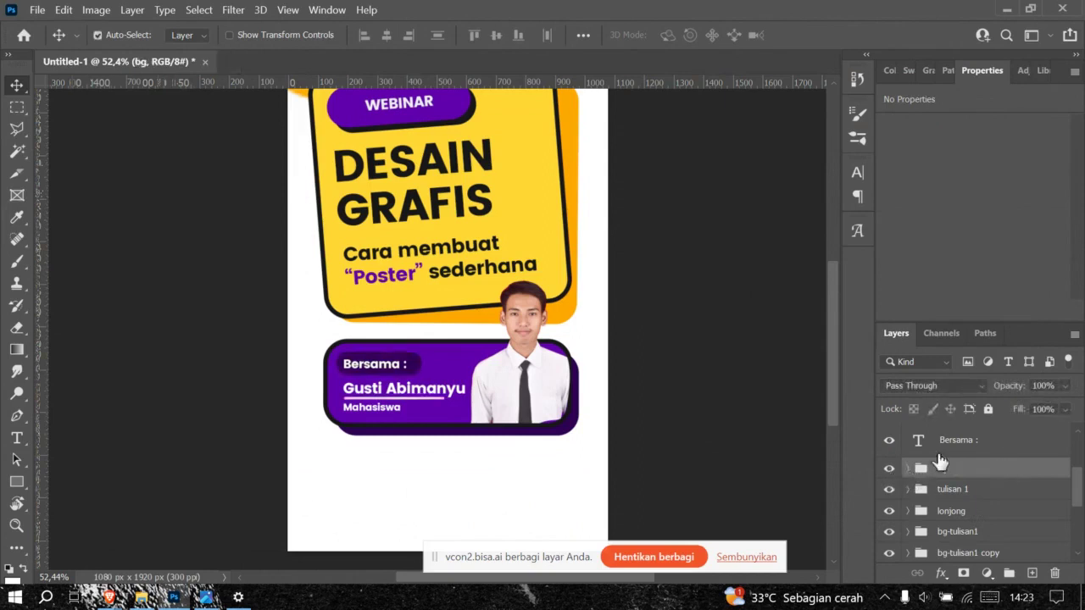
key(ctrl+g)
Step: Regroup both Rectangle 3 layers under the name 'tulisan 2' and verify its contents
click(979, 458)
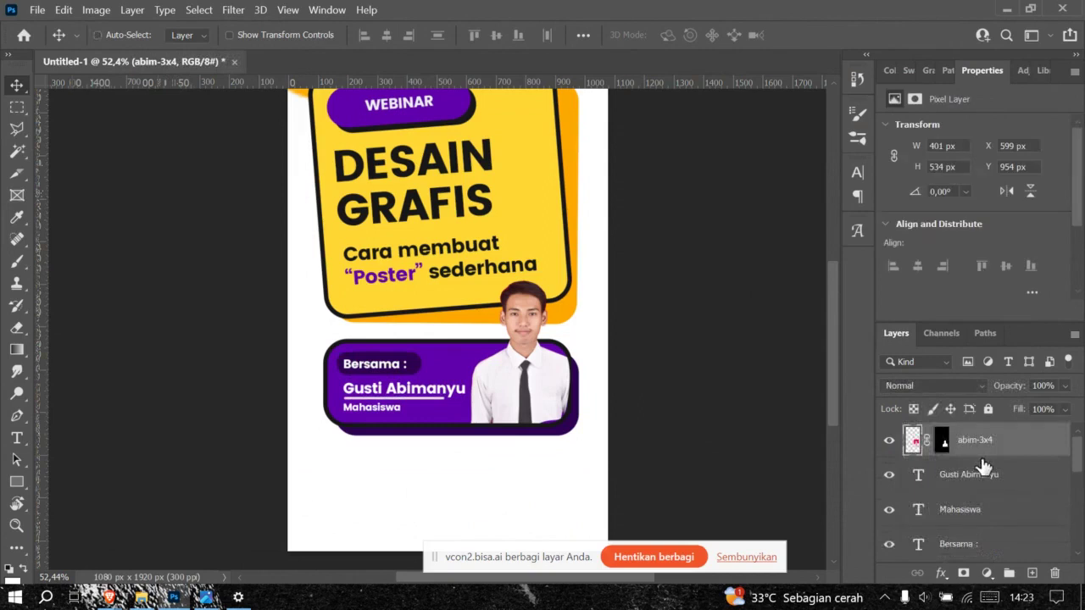
scroll(982, 466, down, 2)
scroll(979, 473, down, 2)
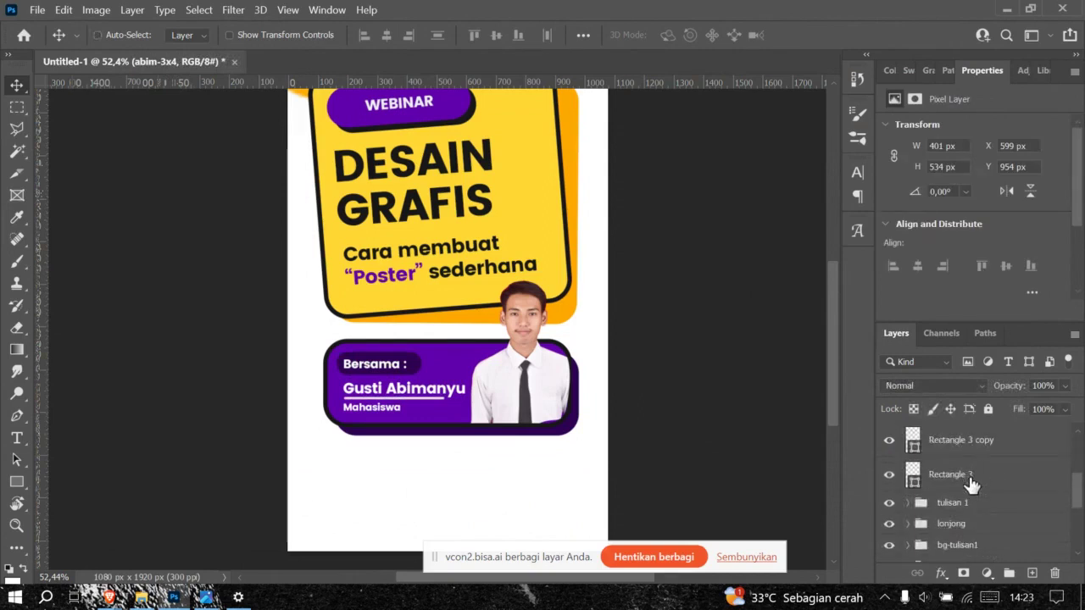
shift+click(975, 477)
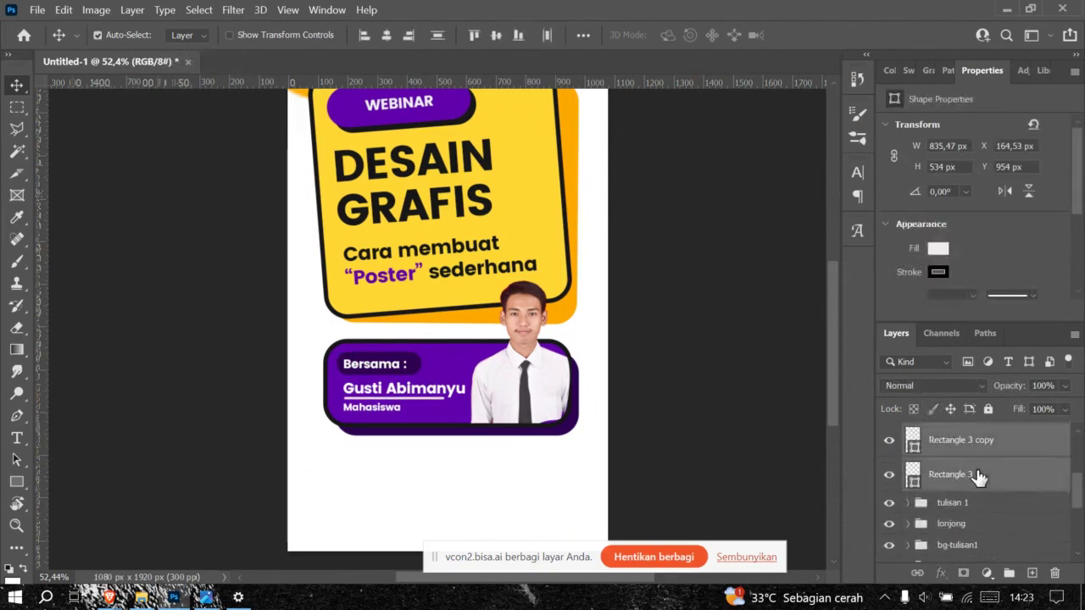
key(ctrl+g)
double_click(950, 434)
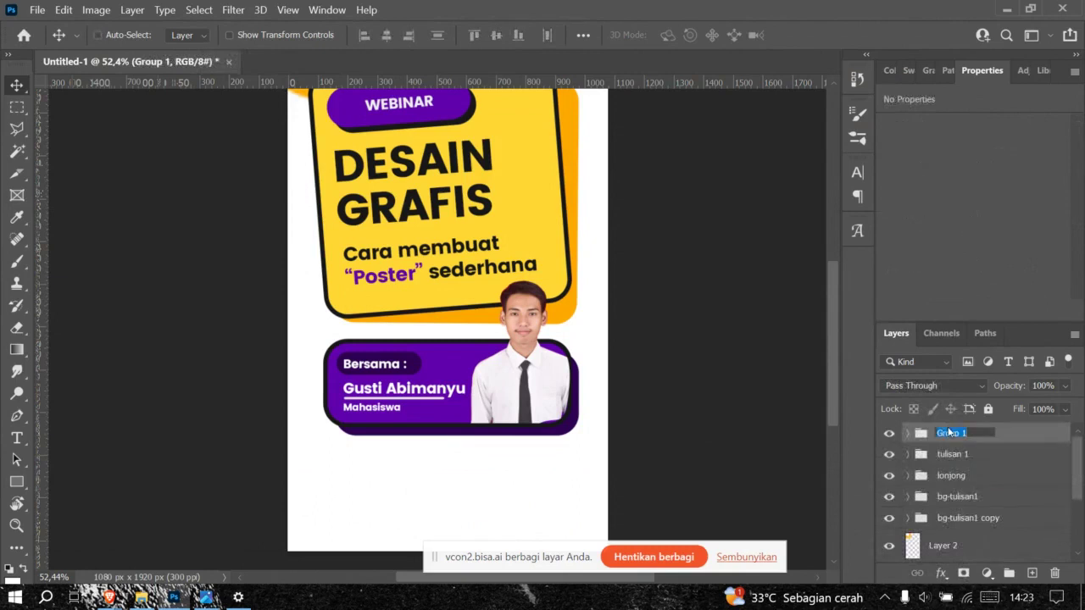
text(tulisan 2)
key(Return)
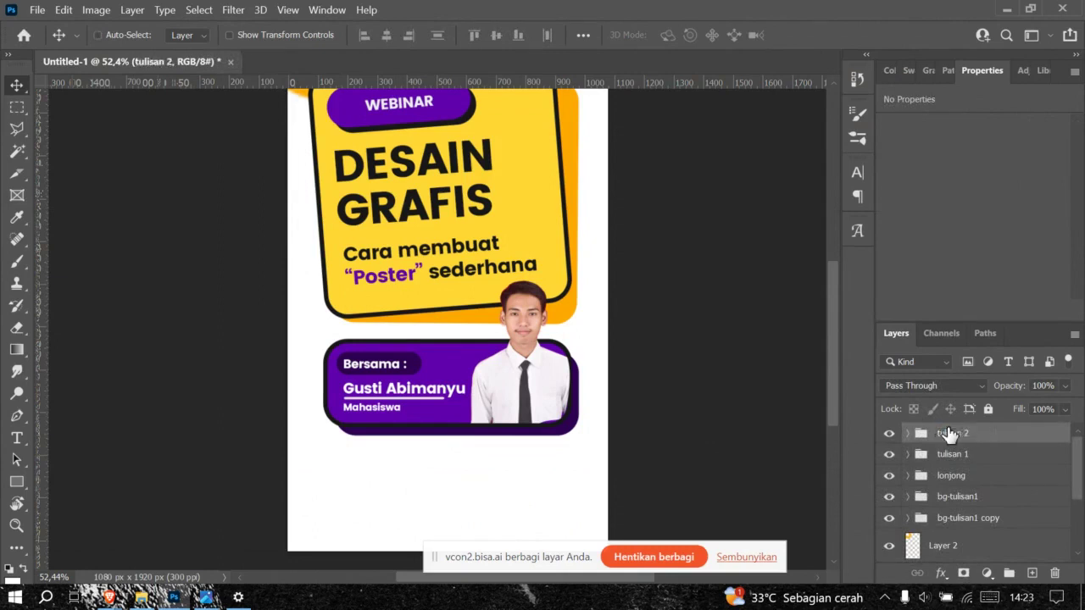
click(889, 434)
click(888, 434)
scroll(479, 326, down, 2)
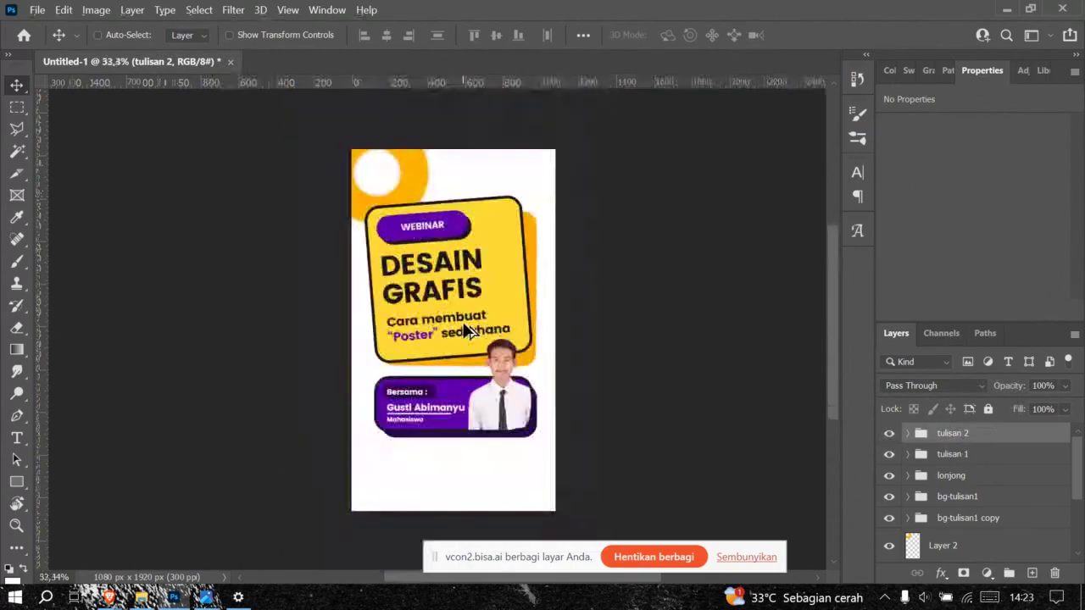
key(alt+Tab)
scroll(551, 396, down, 4)
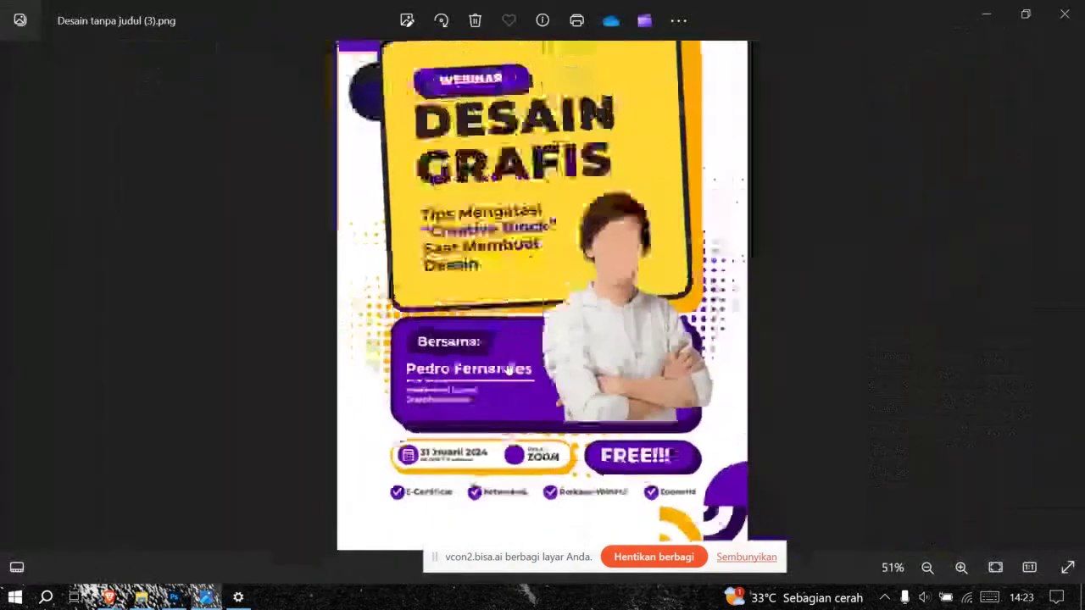
scroll(552, 395, up, 4)
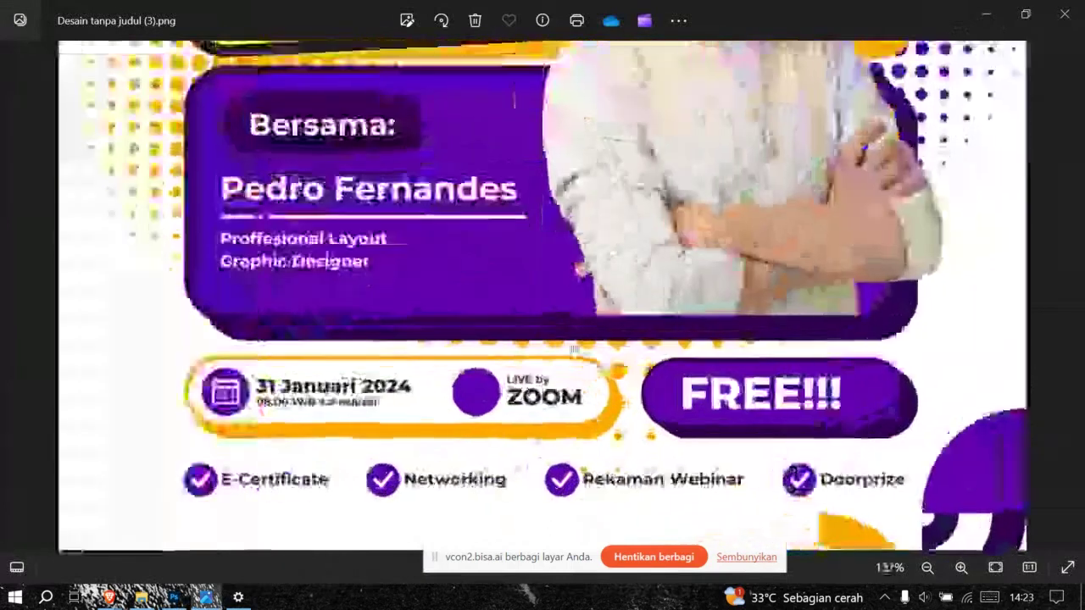
scroll(606, 285, up, 2)
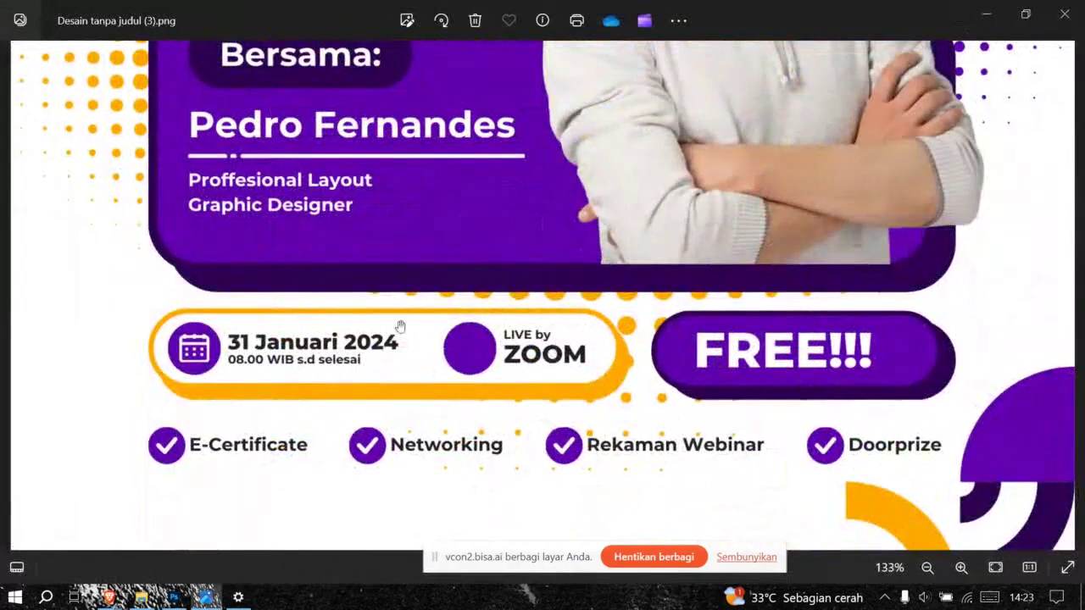
key(alt+Tab)
scroll(474, 486, up, 6)
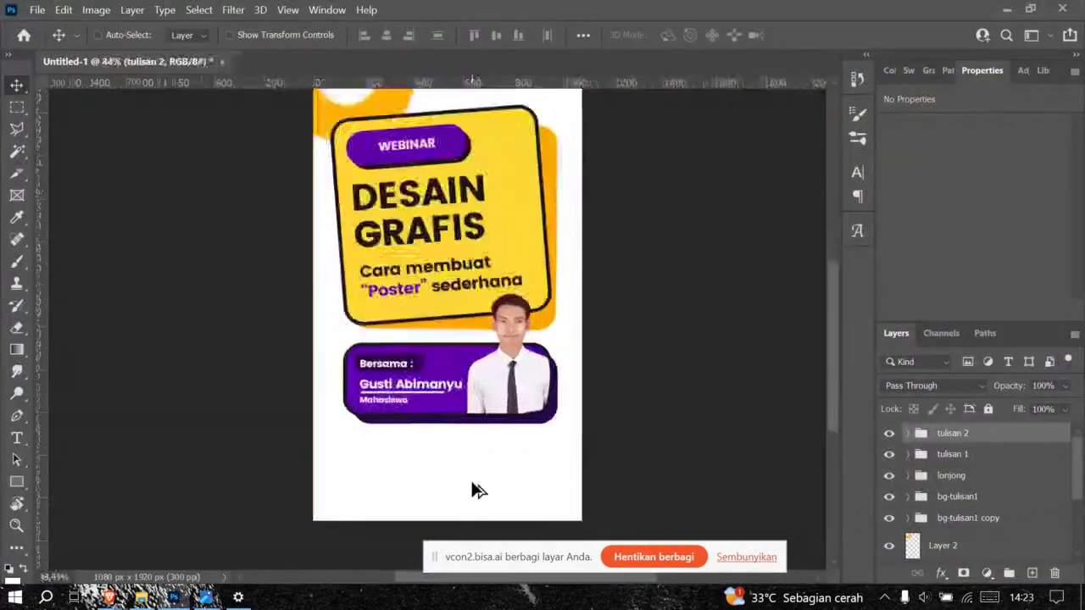
key(alt+Tab)
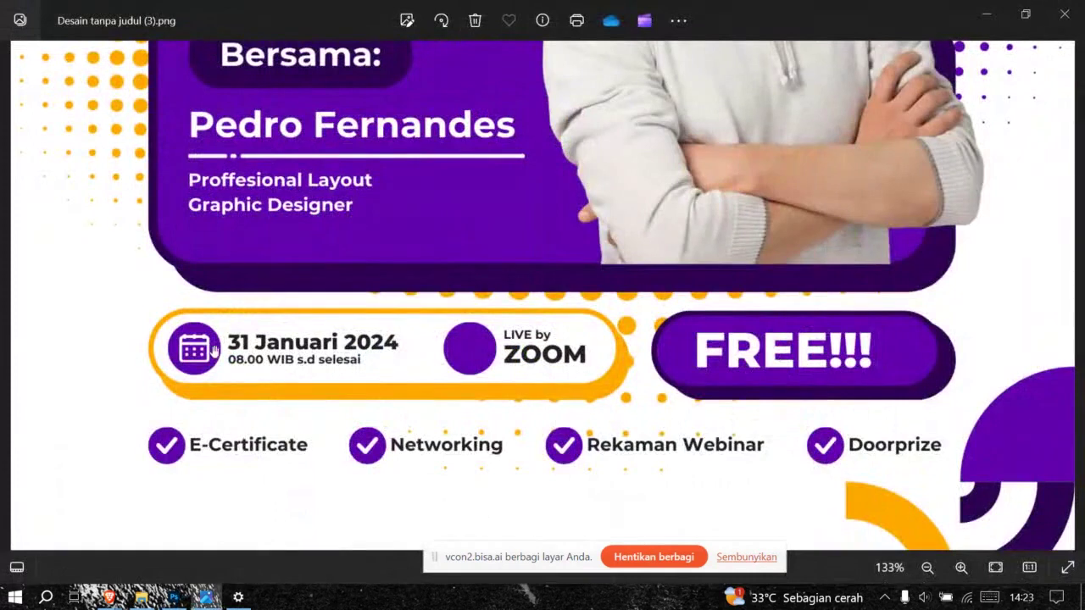
key(alt+Tab)
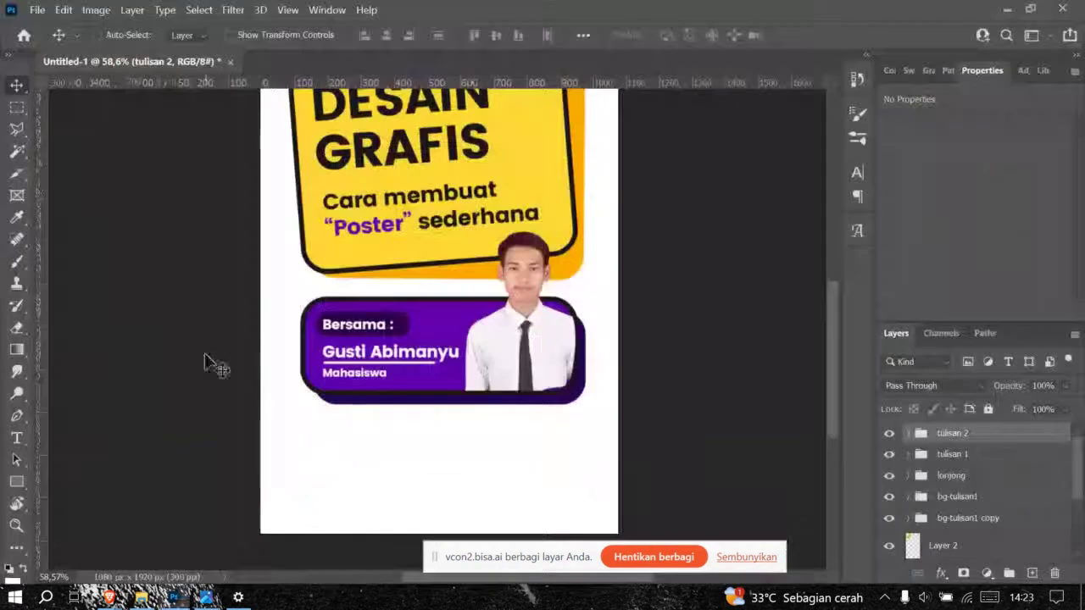
key(alt+Tab)
scroll(207, 363, up, 3)
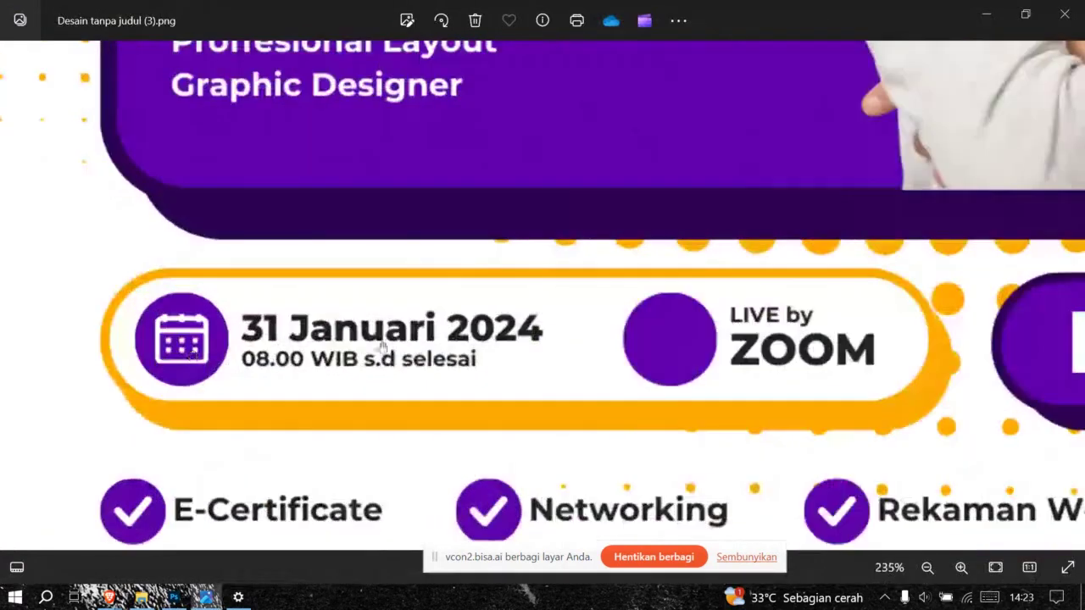
scroll(364, 339, down, 2)
scroll(653, 339, up, 2)
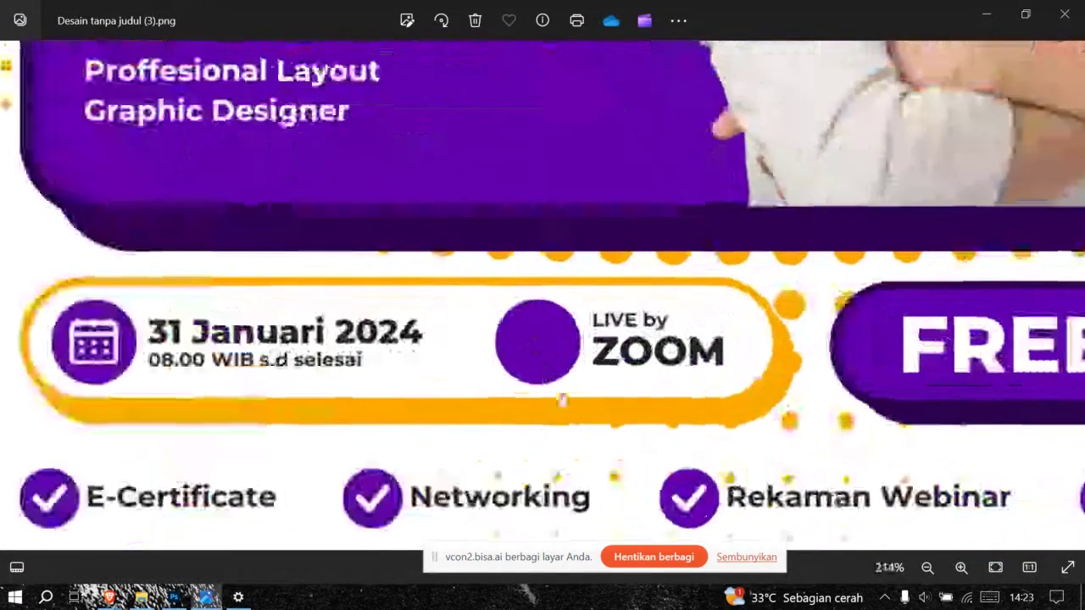
scroll(538, 353, down, 3)
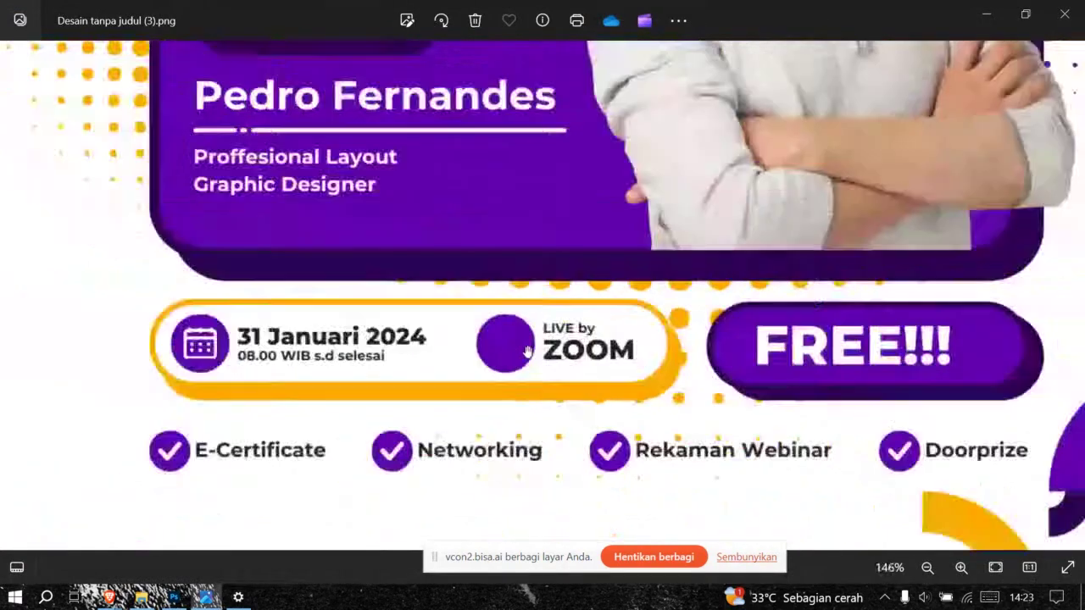
key(alt+Tab)
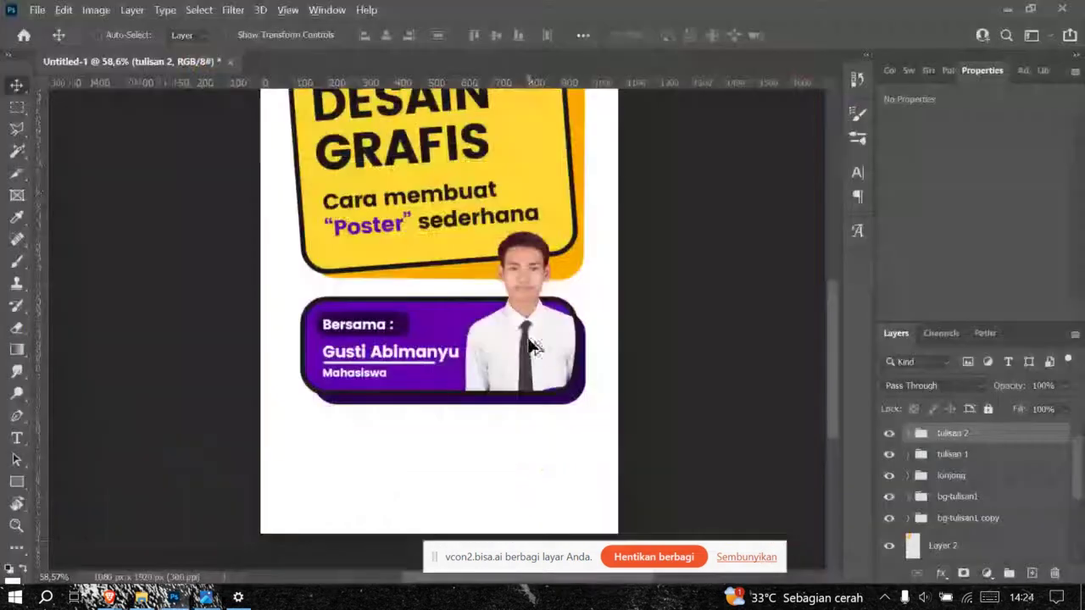
scroll(533, 386, down, 2)
key(alt+Tab)
key(alt+Tab)
key(alt+Tab)
key(alt+Tab)
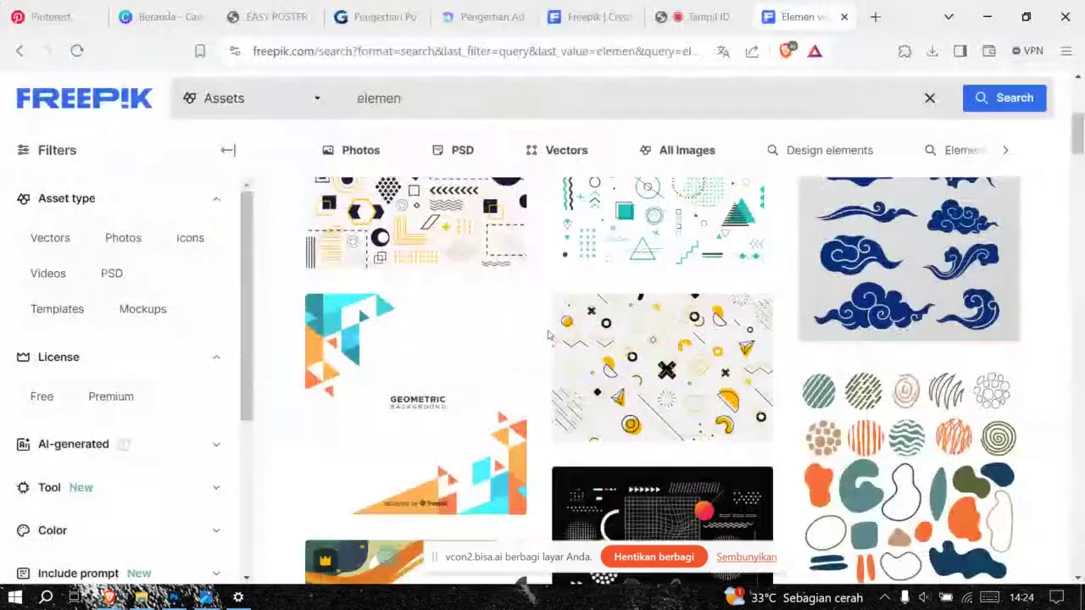
Step: Run a web search for 'logo kalender' in a new browser tab
click(876, 17)
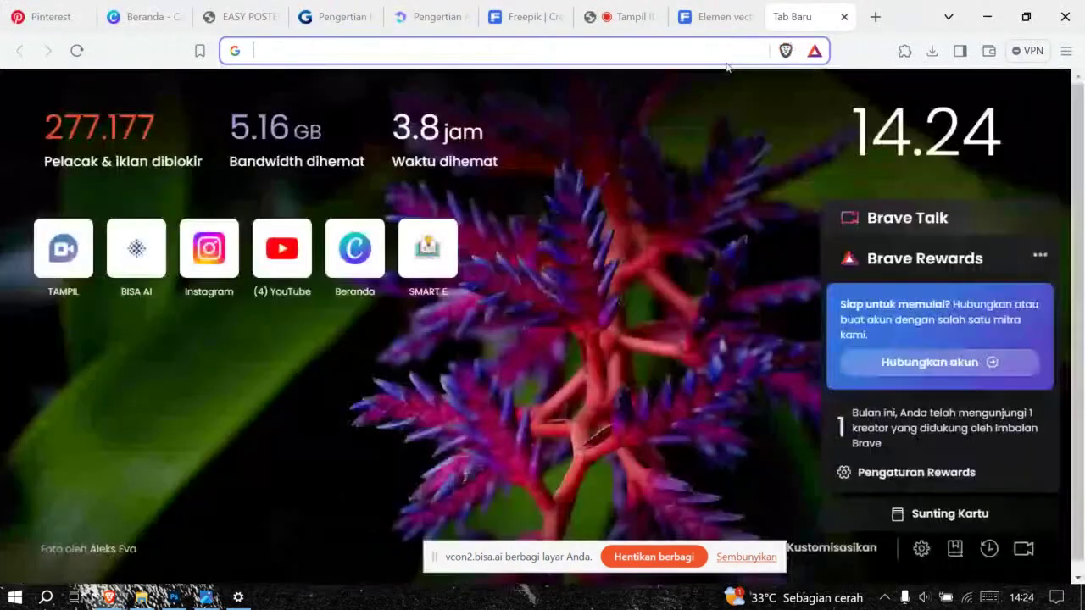
text(logo kal)
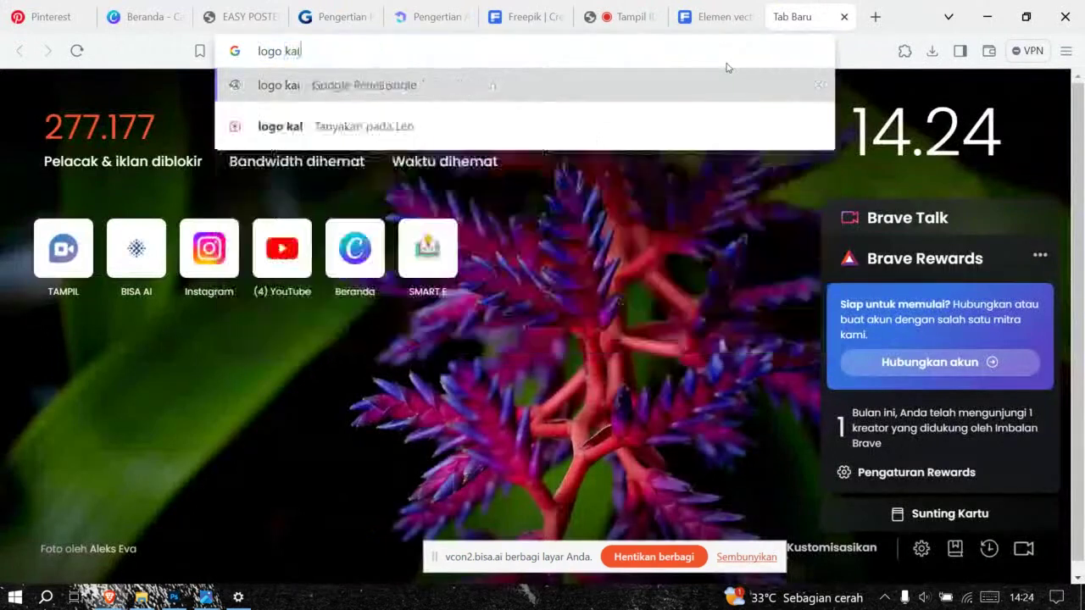
text(ender)
key(Return)
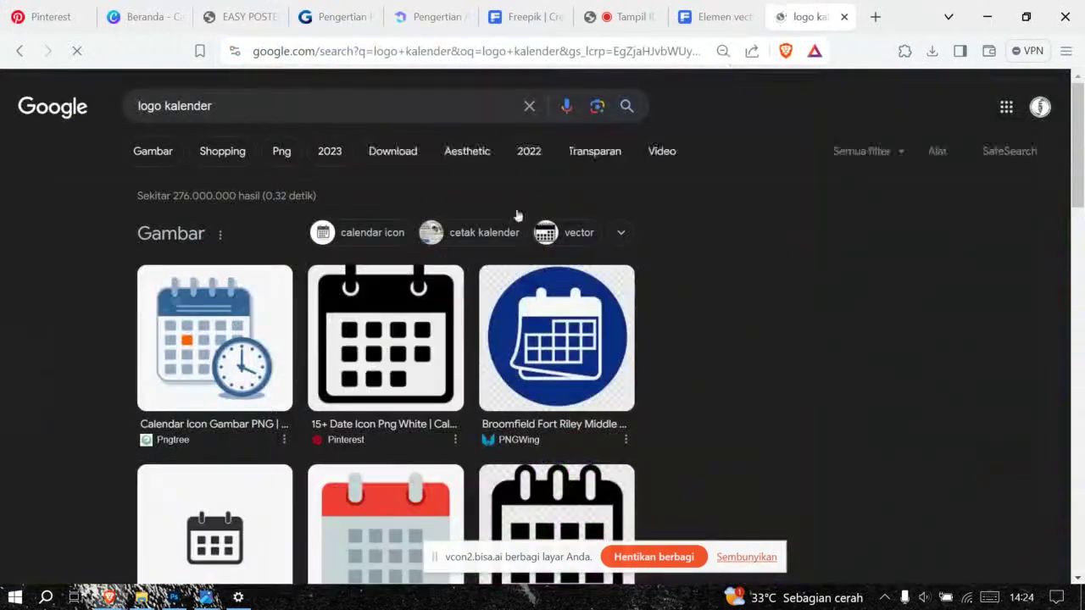
Step: Search Freepik for 'kalender' and browse the results
click(711, 16)
click(485, 96)
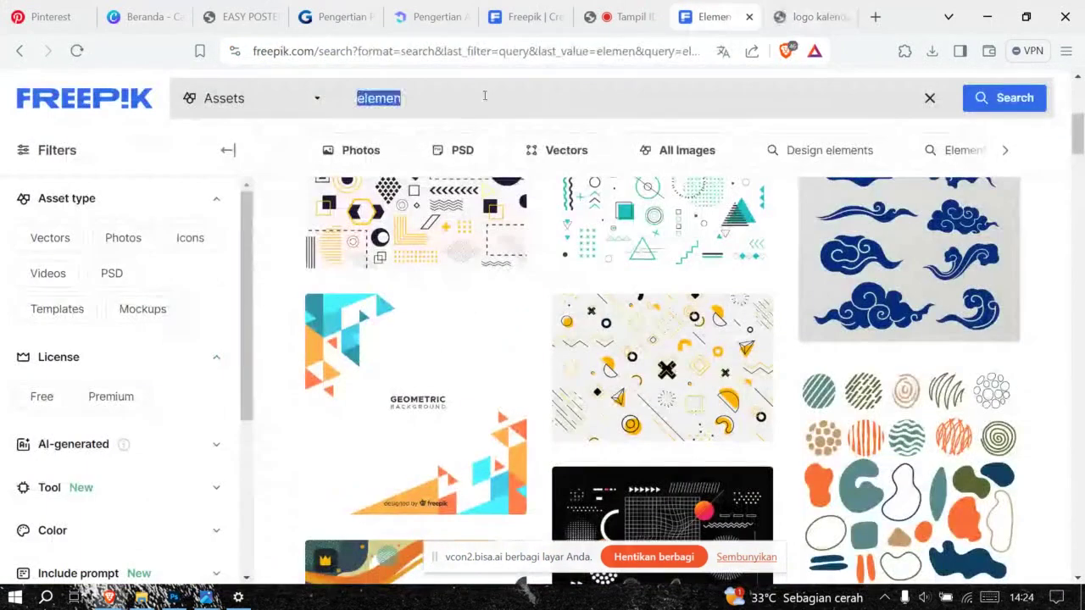
text(kalender)
key(Return)
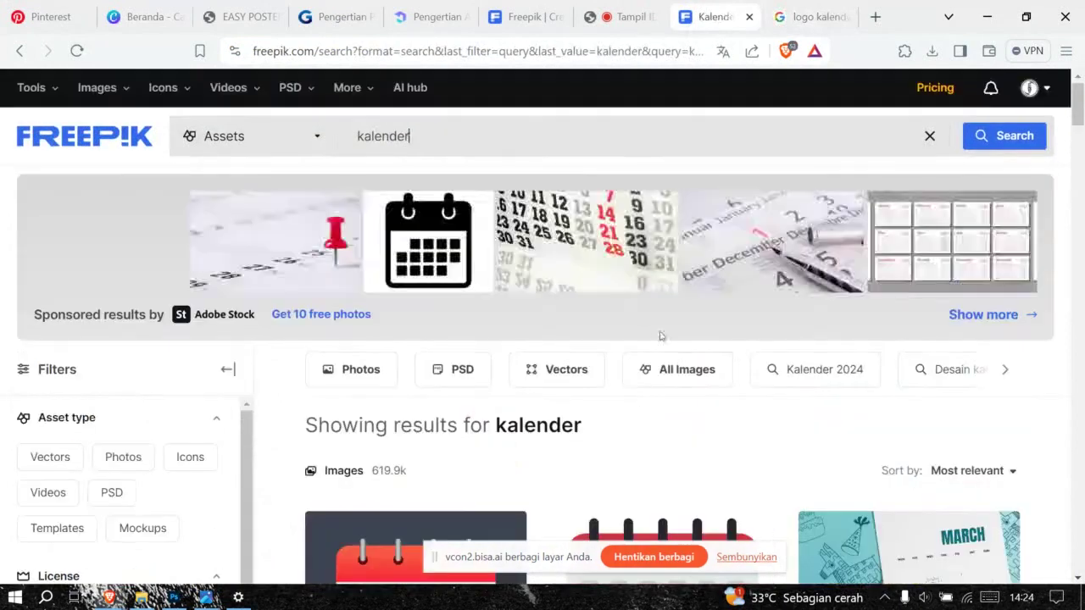
scroll(660, 332, down, 6)
scroll(661, 332, down, 3)
scroll(662, 330, down, 10)
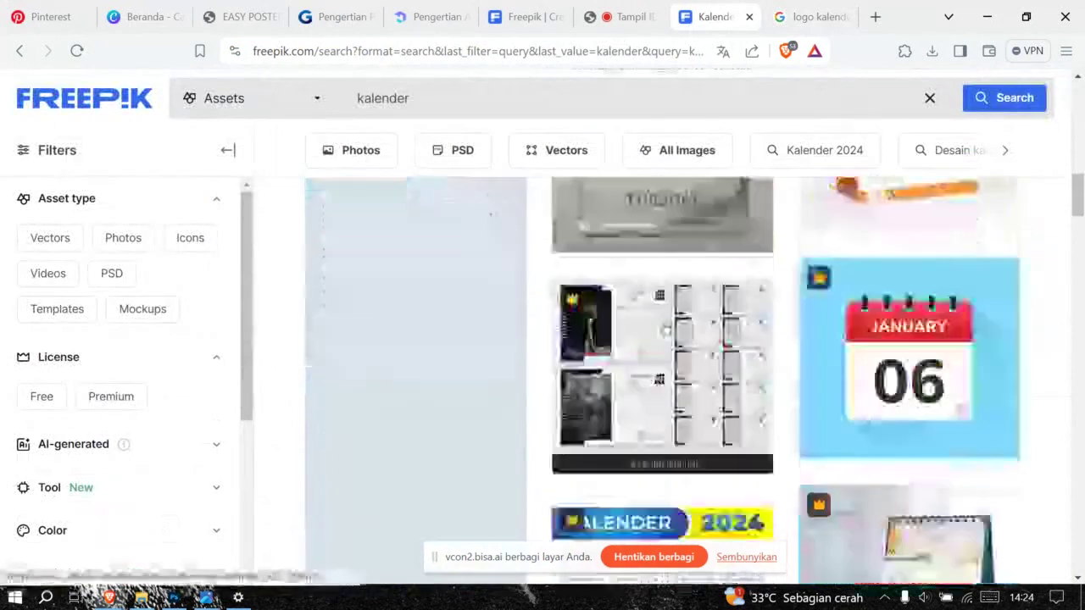
scroll(666, 326, down, 3)
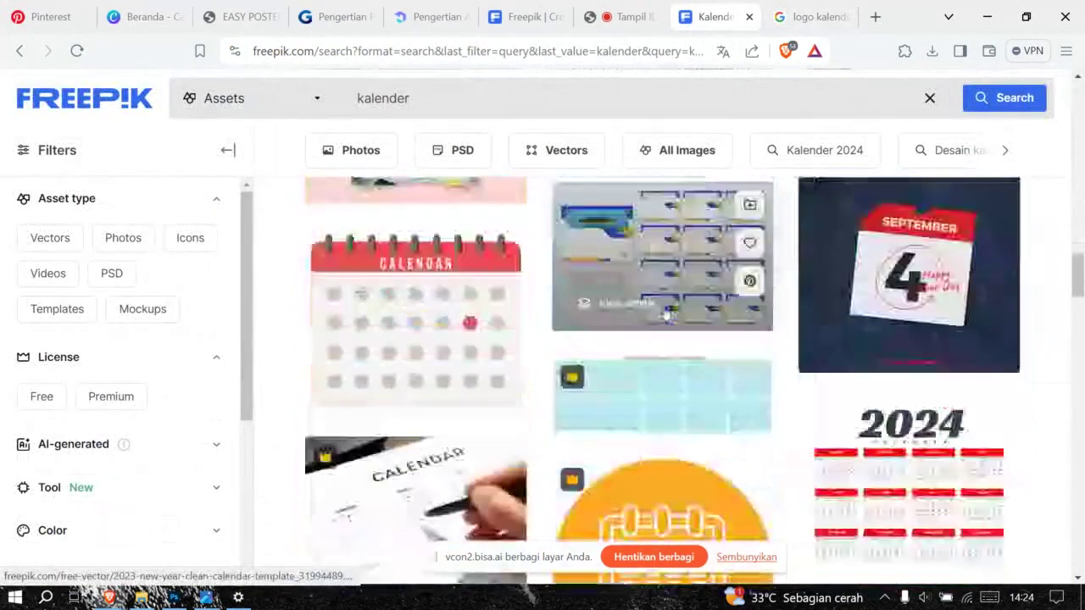
scroll(661, 331, up, 3)
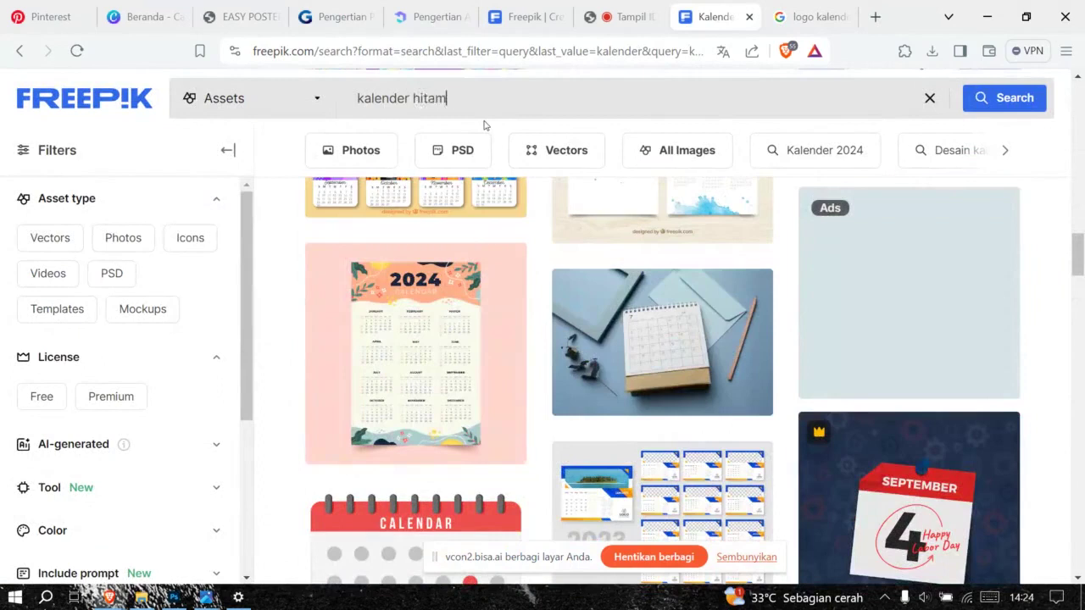
Step: Search Freepik for 'kalender hitam', then change it to 'kalender logo'
key(Return)
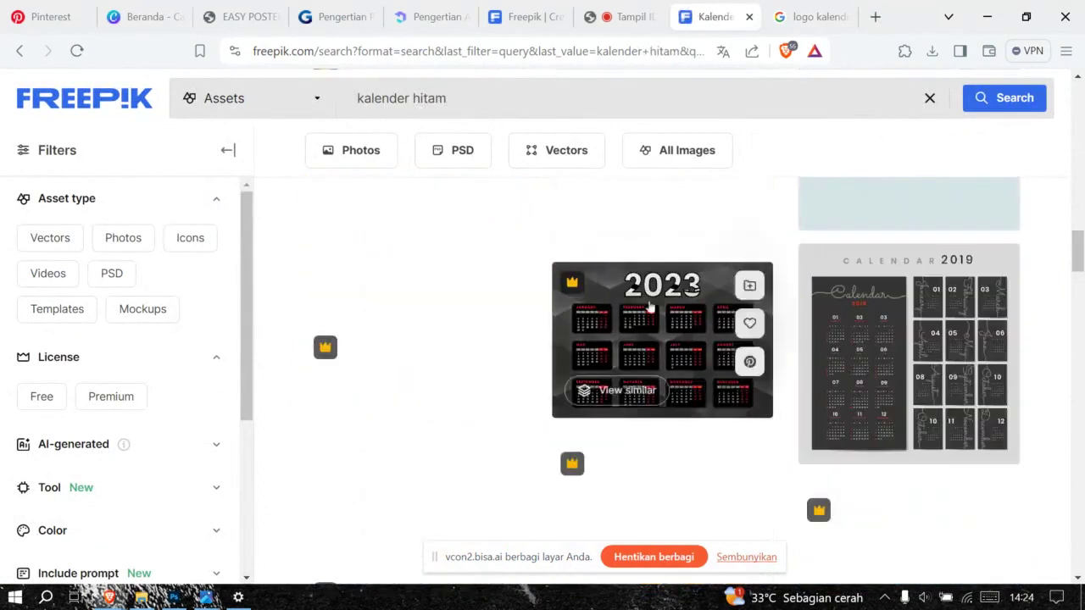
scroll(509, 212, up, 3)
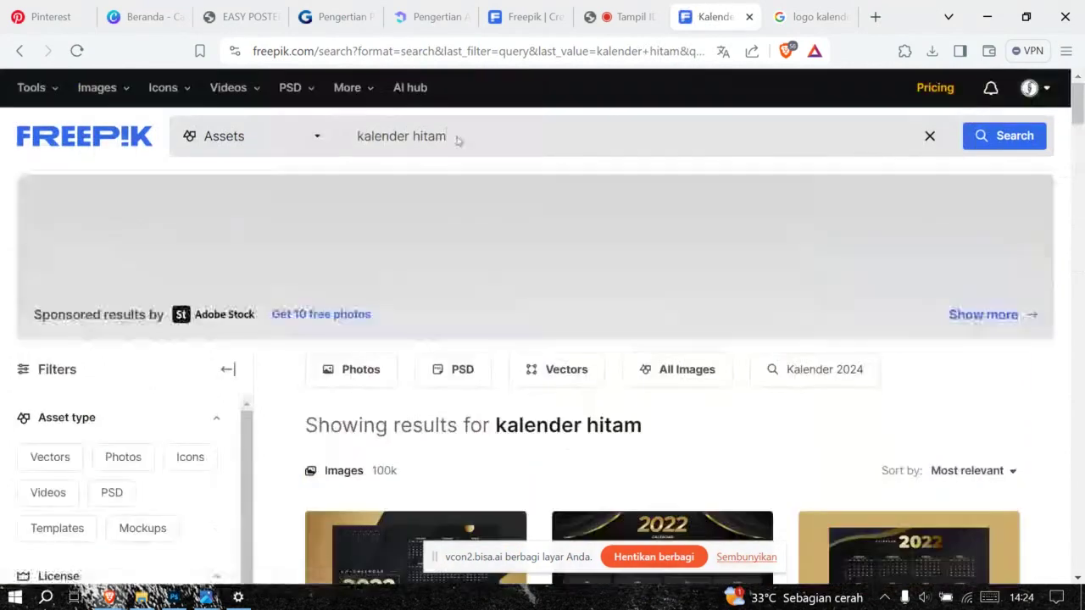
double_click(452, 136)
text(logo)
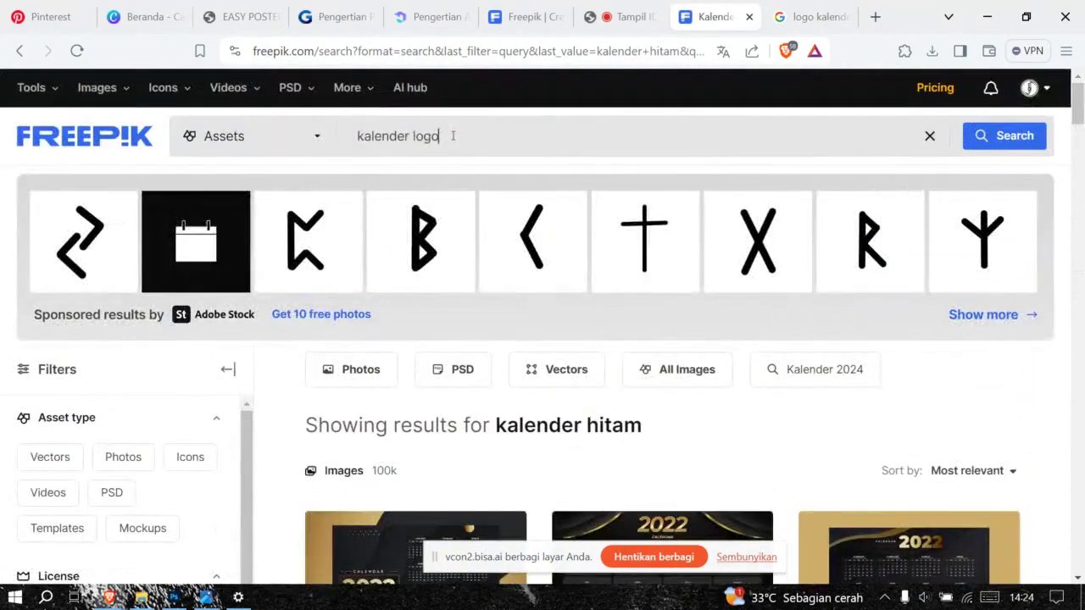
key(Return)
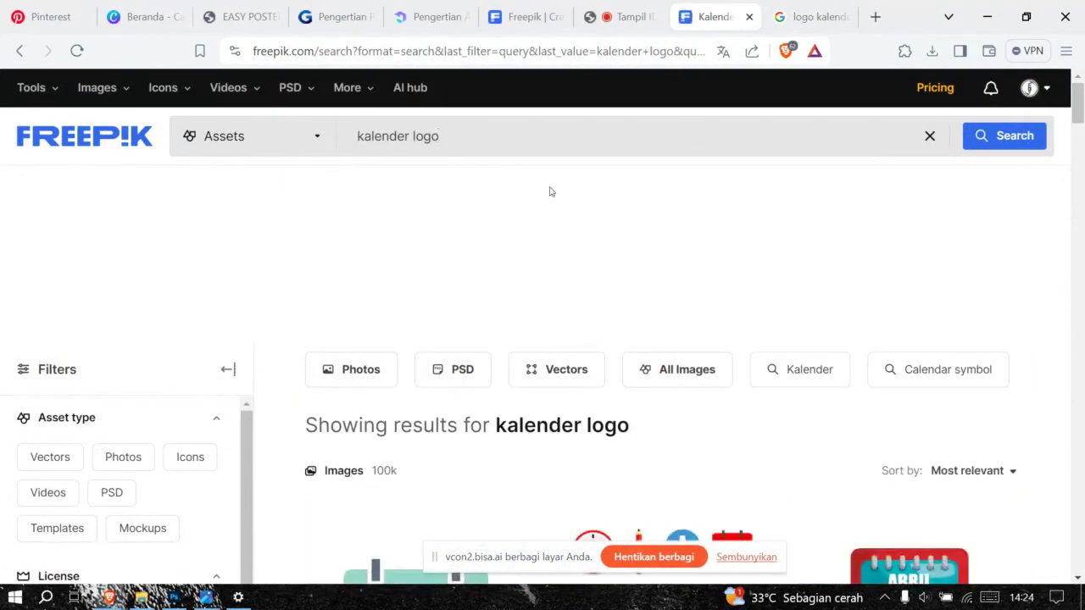
scroll(585, 246, down, 5)
scroll(623, 296, down, 5)
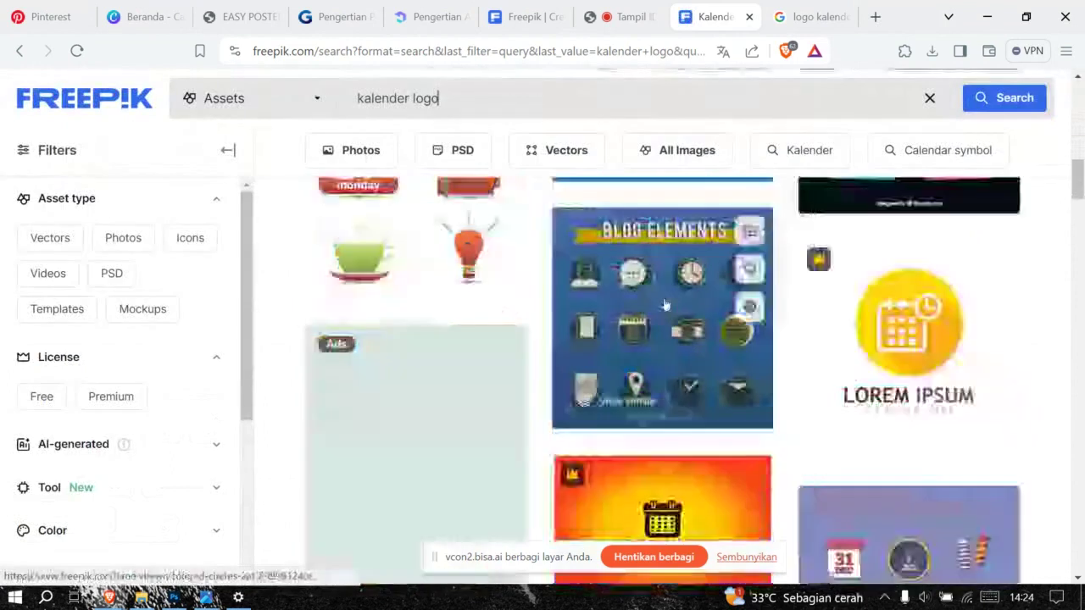
Step: Copy the black calendar icon from the Google 'logo kalender' image results via Salin gambar
scroll(662, 304, down, 3)
click(810, 16)
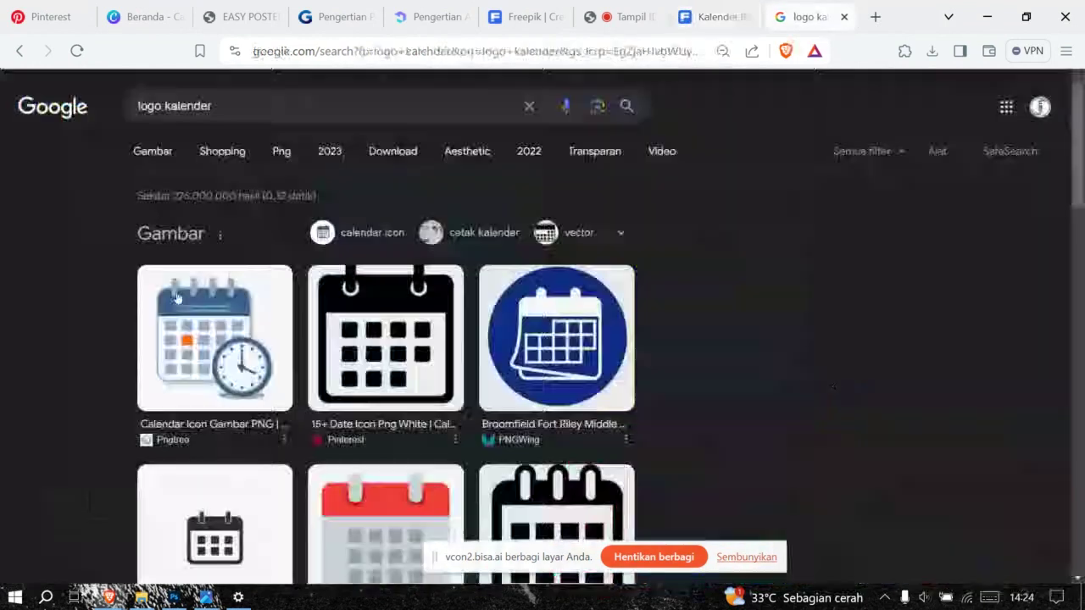
click(377, 335)
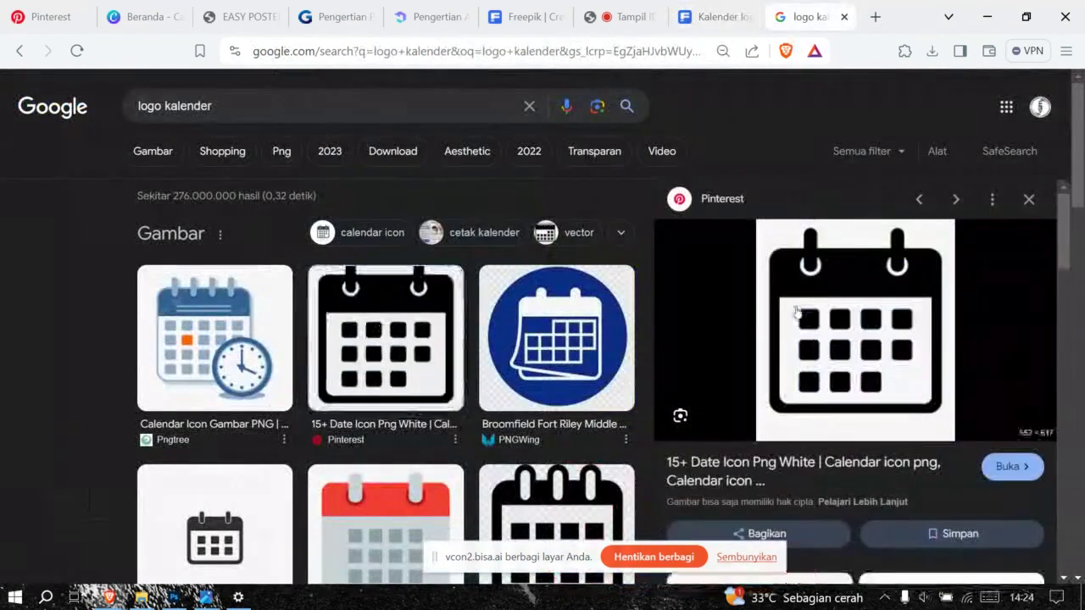
right_click(875, 317)
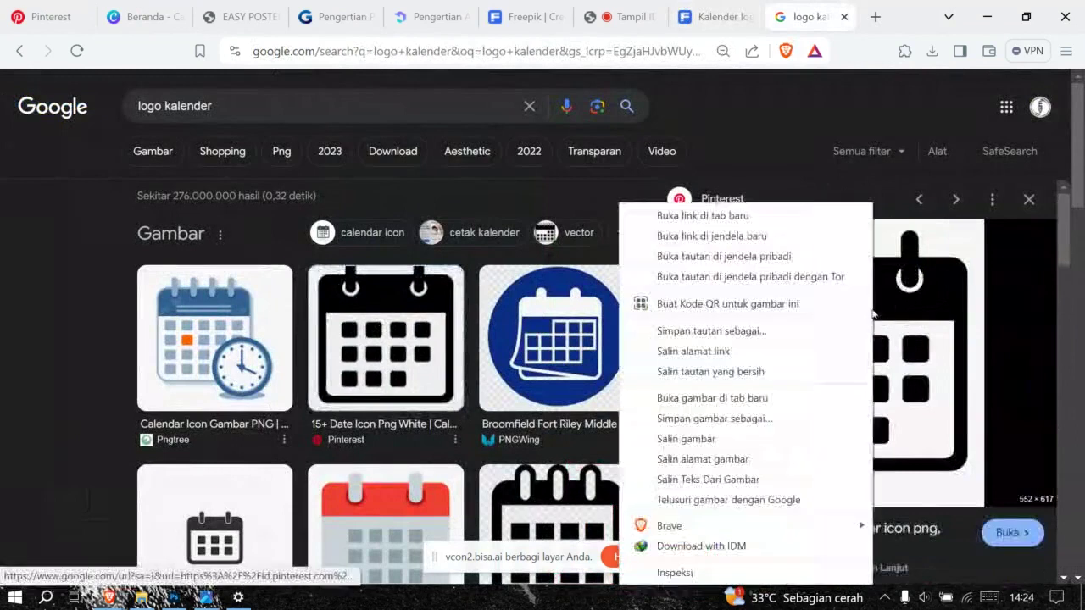
click(728, 444)
key(alt+Tab)
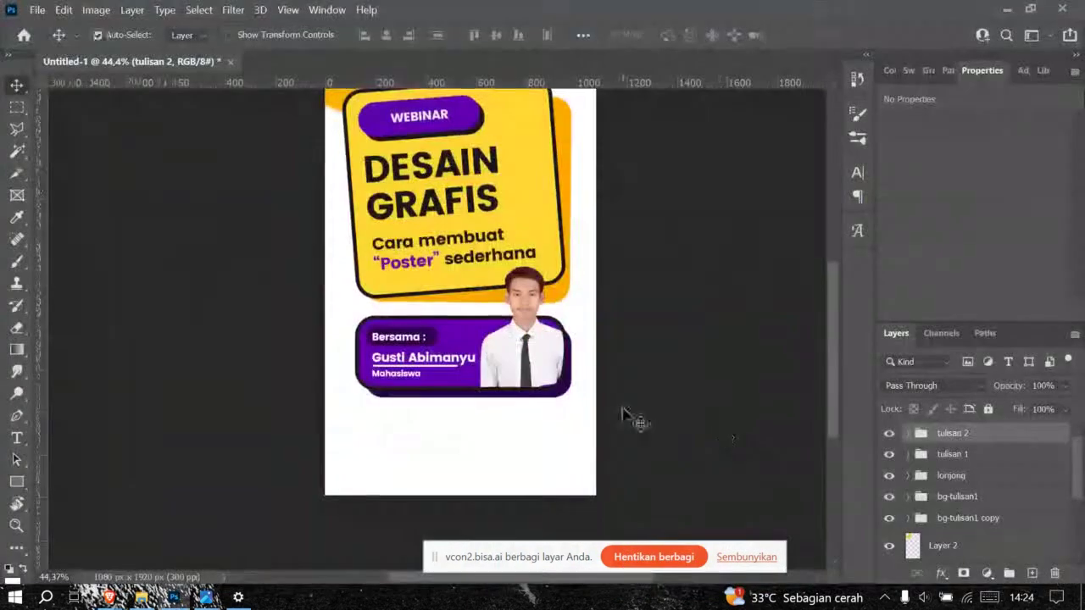
Step: Paste the calendar icon as Layer 3 and drag it down onto the lower area
key(ctrl+v)
drag(466, 276, 447, 399)
scroll(976, 239, down, 3)
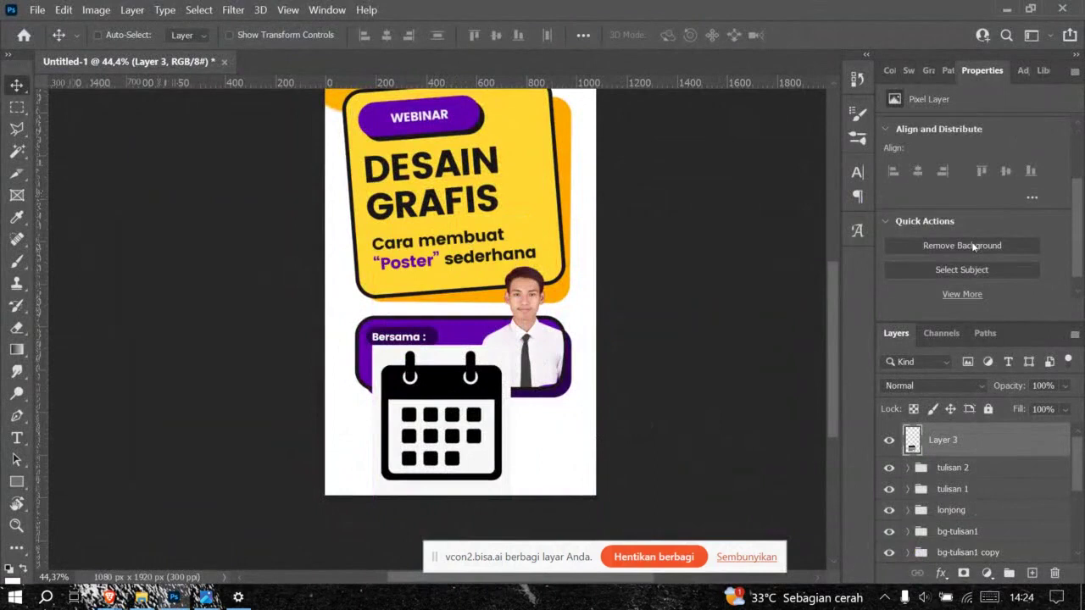
Step: Try Remove Background on the calendar, then undo both the move and the removal
click(973, 246)
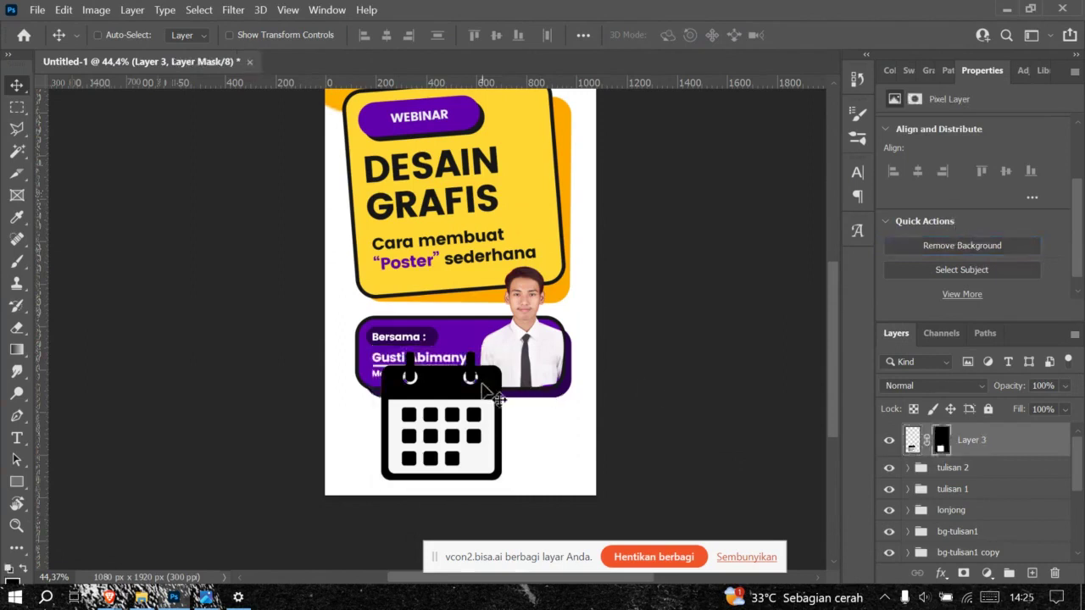
drag(481, 383, 485, 354)
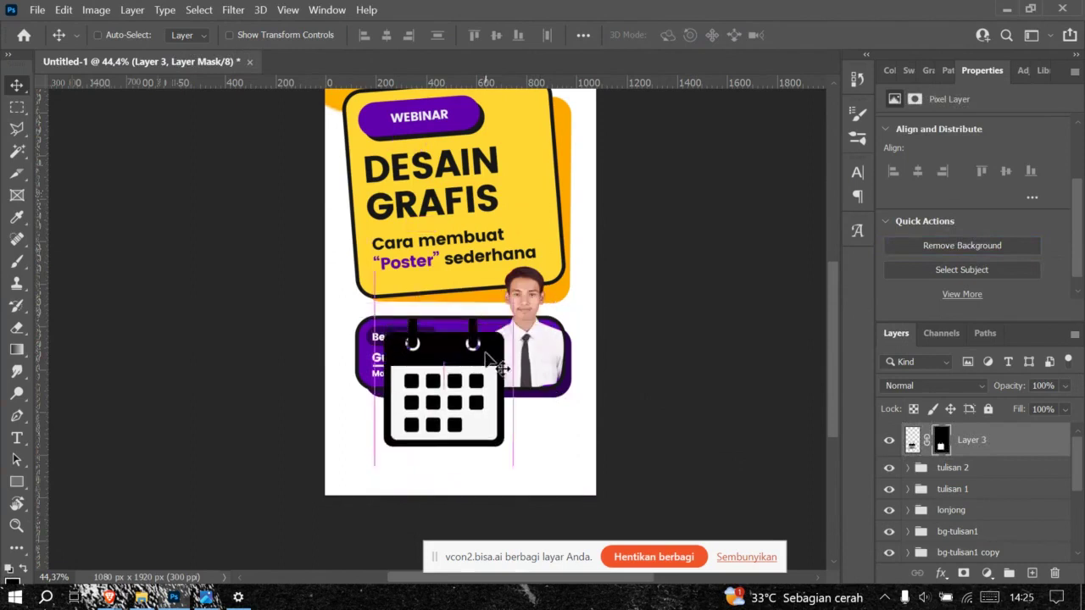
key(ctrl+z)
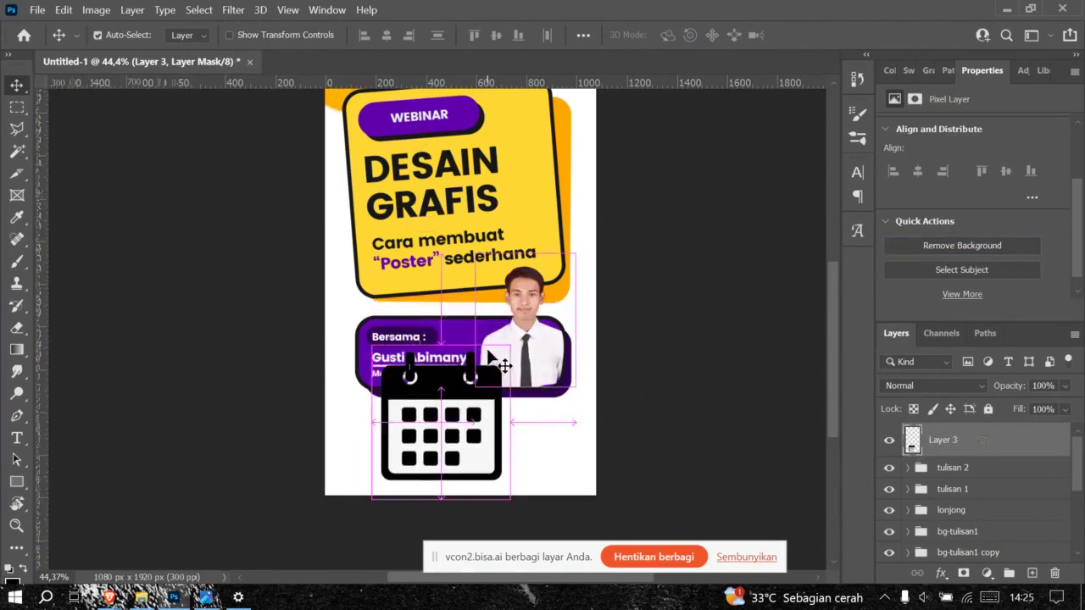
key(ctrl+z)
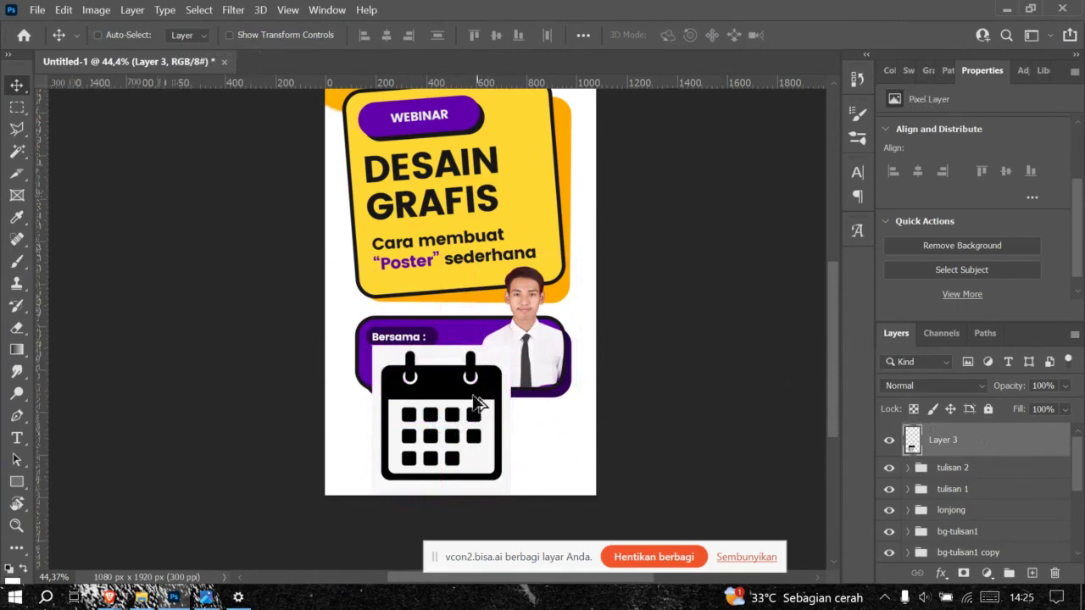
scroll(477, 404, up, 4)
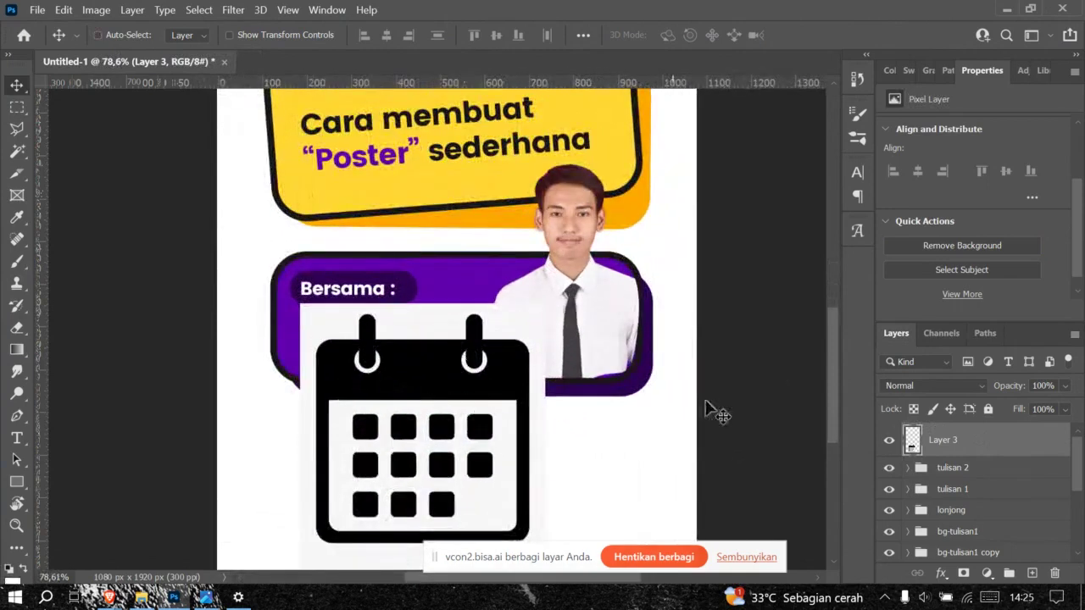
Step: Select the calendar's black shapes with the Magic Wand and copy them to Layer 4
click(18, 151)
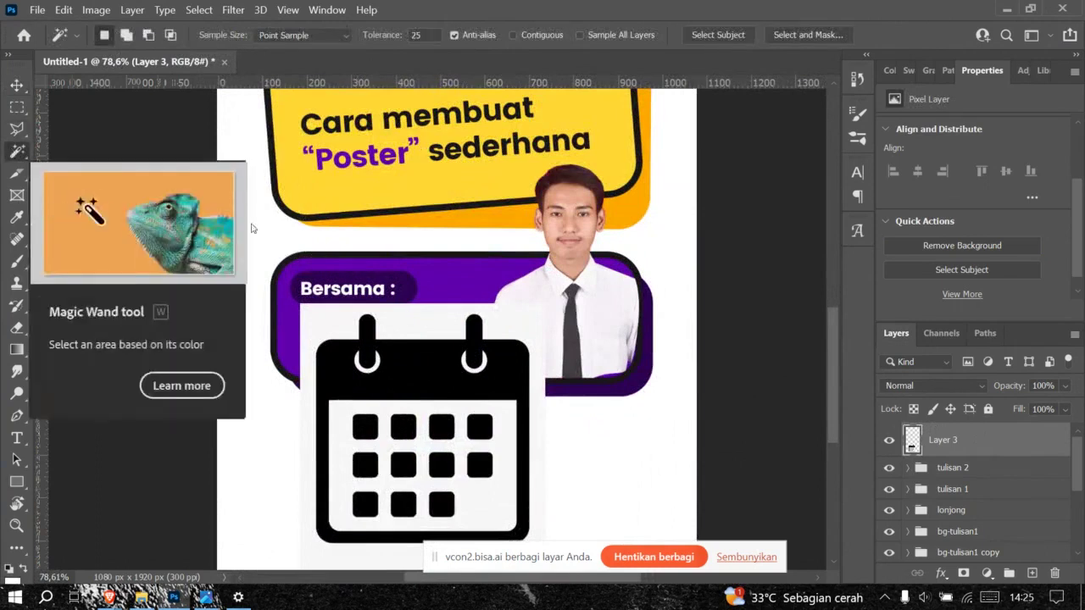
scroll(424, 445, up, 2)
scroll(416, 334, down, 2)
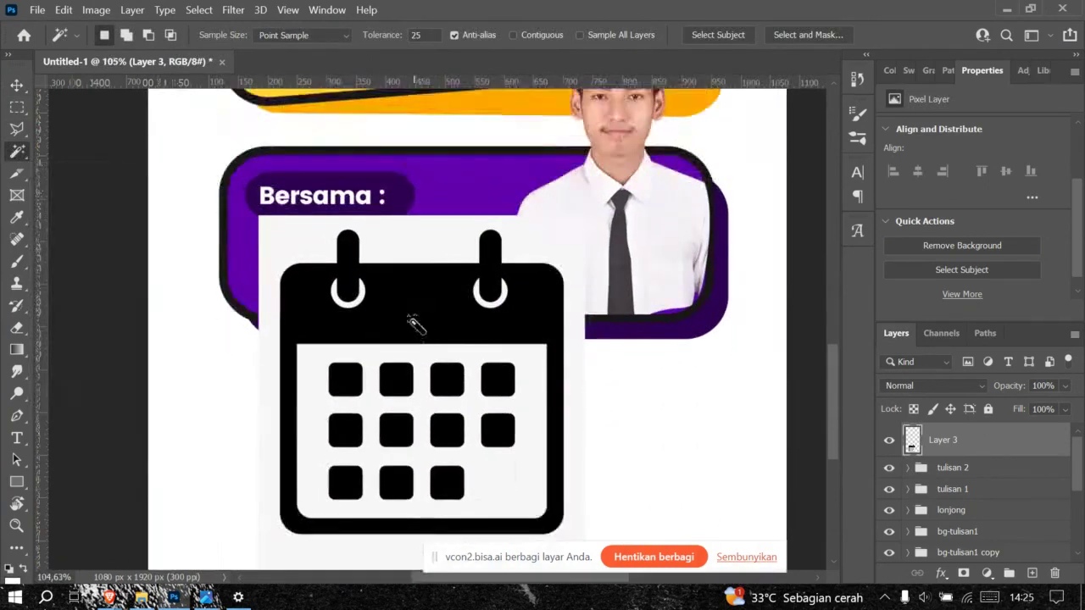
click(415, 310)
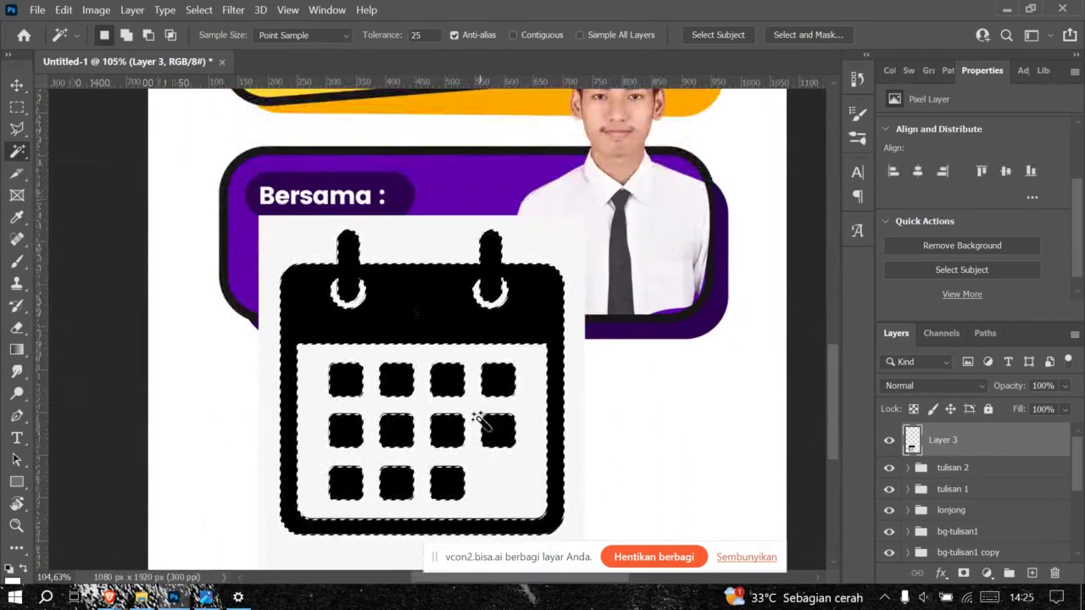
scroll(432, 300, down, 2)
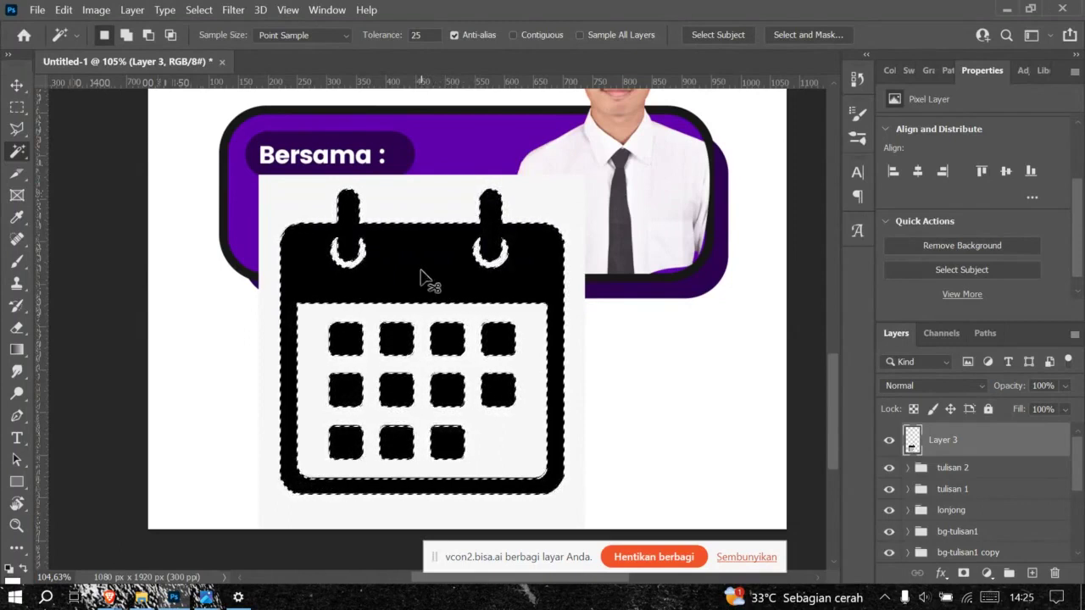
key(ctrl+j)
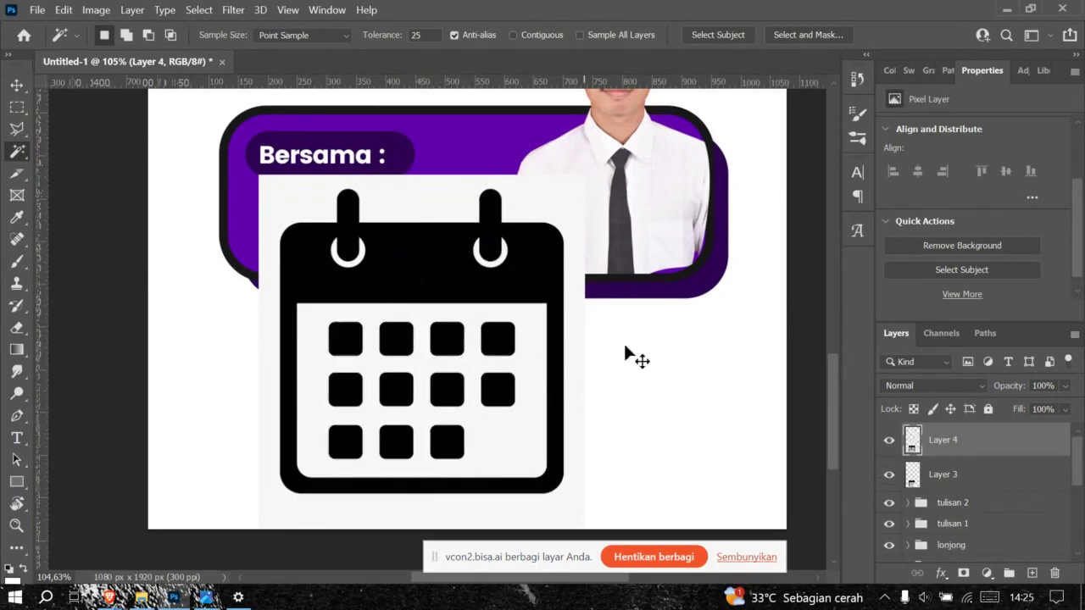
Step: Delete the white-backed Layer 3, undoing an accidental move of the name card
click(975, 480)
key(Delete)
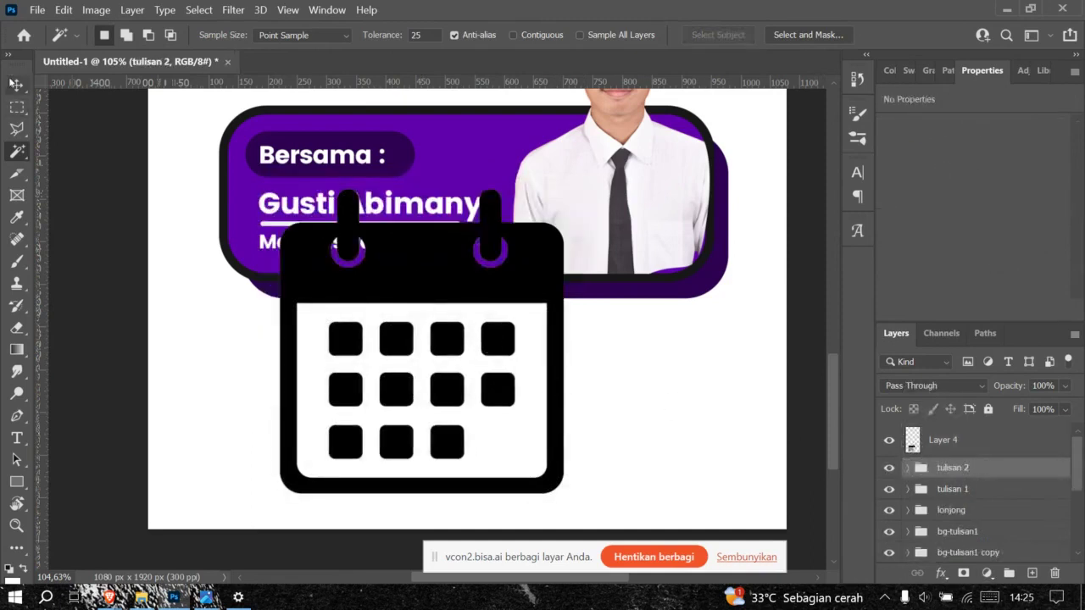
click(13, 83)
drag(400, 276, 410, 232)
key(ctrl+z)
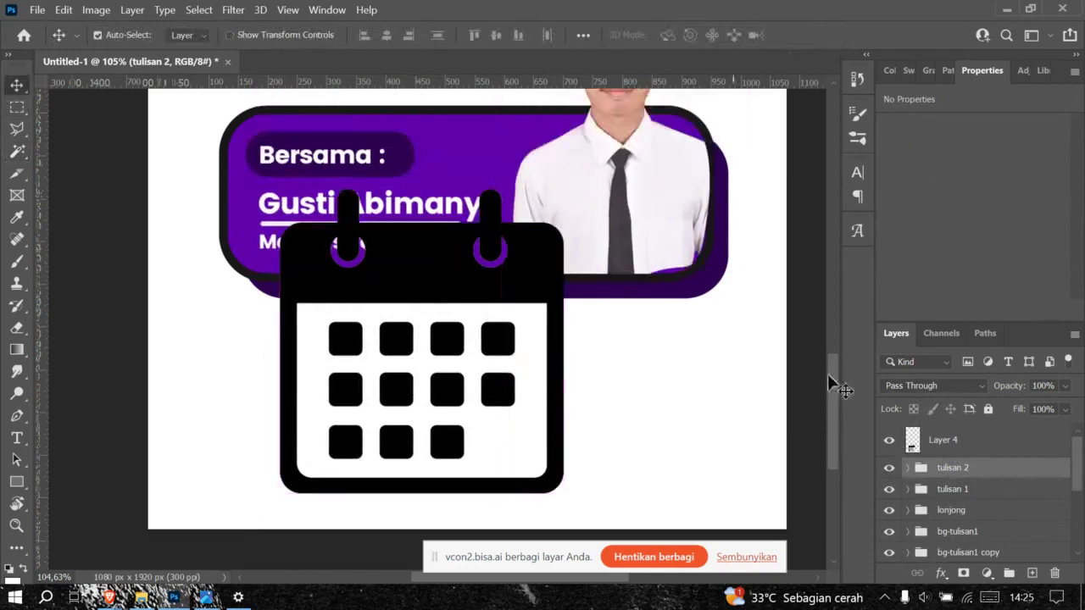
Step: Move the Layer 4 calendar below the presenter bar and scale it to about 130×140 px
click(954, 442)
drag(470, 309, 405, 372)
scroll(500, 280, down, 5)
key(ctrl+t)
click(837, 35)
key(alt+Tab)
key(alt+Tab)
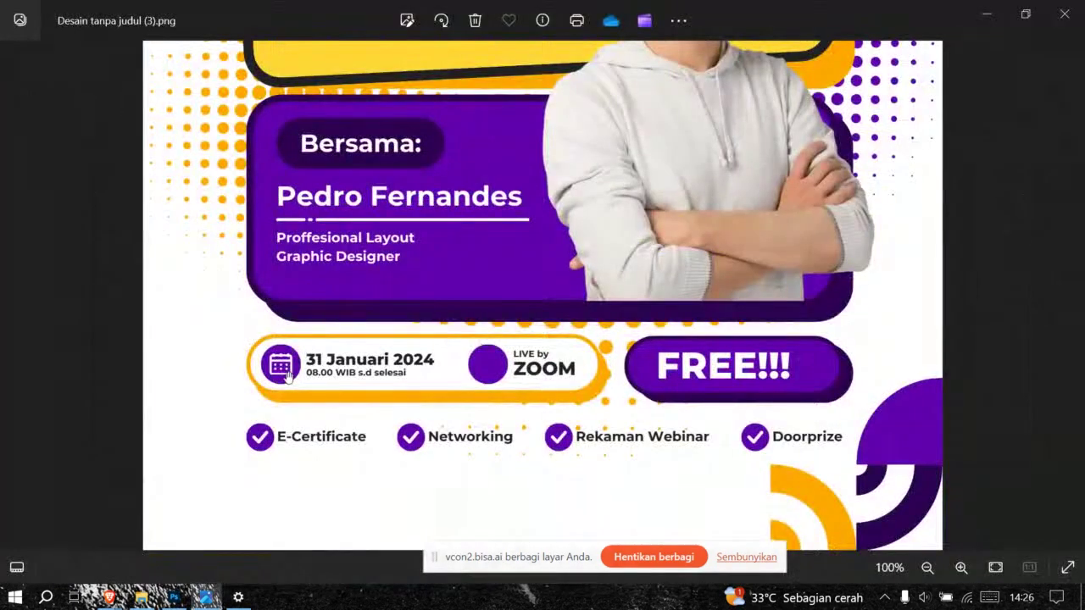
Step: Check the reference poster's purple-circled calendar date box in Photos, then return to Photoshop
key(alt+Tab)
key(alt+Tab)
key(alt+Tab)
key(Tab)
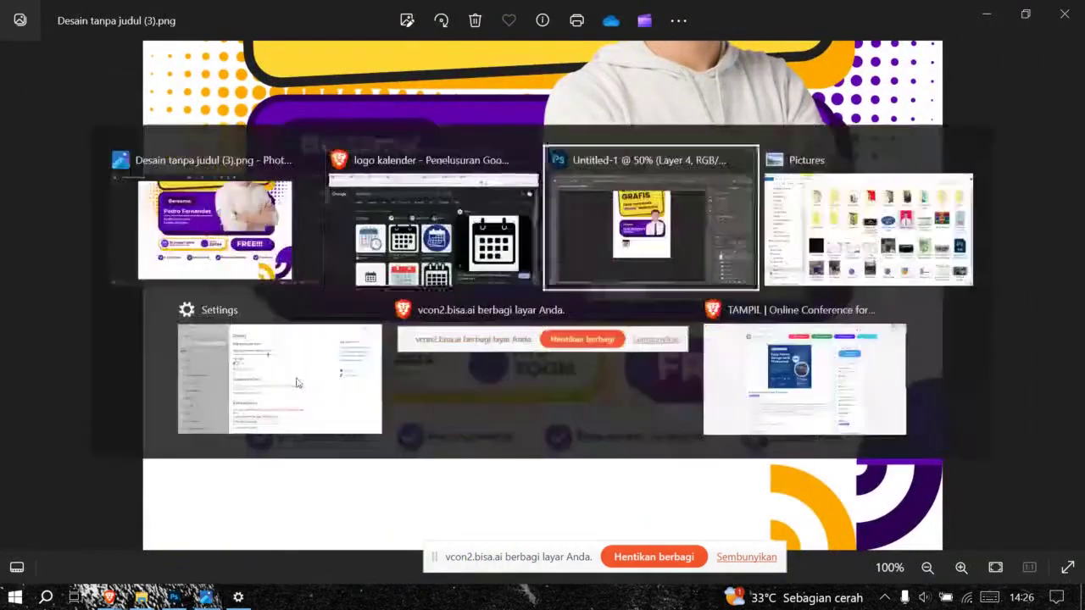
scroll(375, 381, down, 1)
scroll(421, 387, up, 3)
Step: Nudge the calendar icon up to Y 1551 px, just beneath the purple presenter box
scroll(426, 387, up, 2)
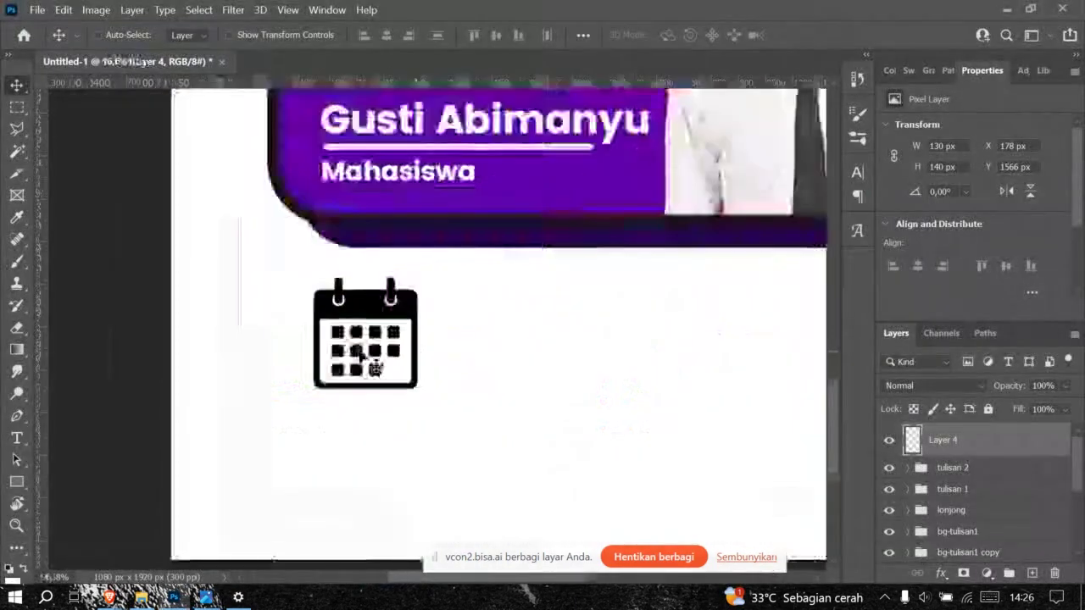
drag(358, 356, 392, 307)
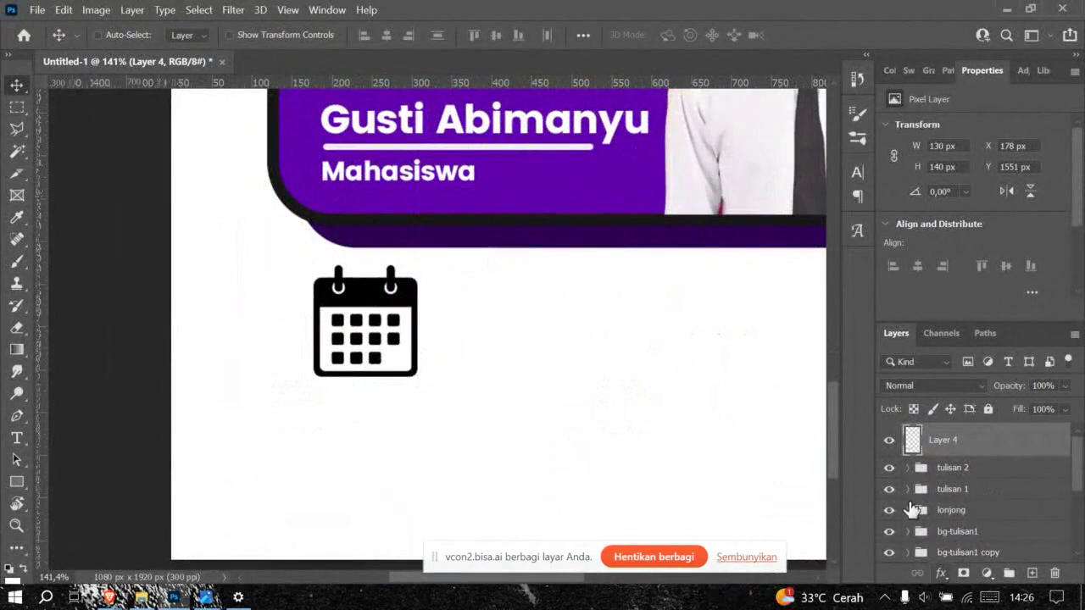
Step: Add a peach Color Overlay in Soft Light at 100% opacity to the calendar layer
click(941, 574)
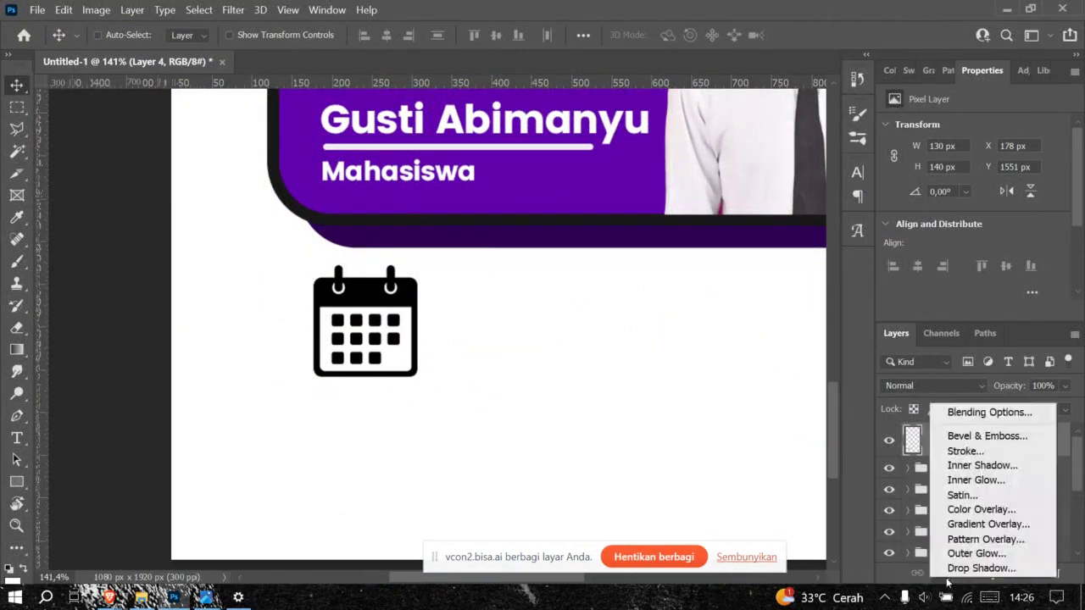
click(968, 509)
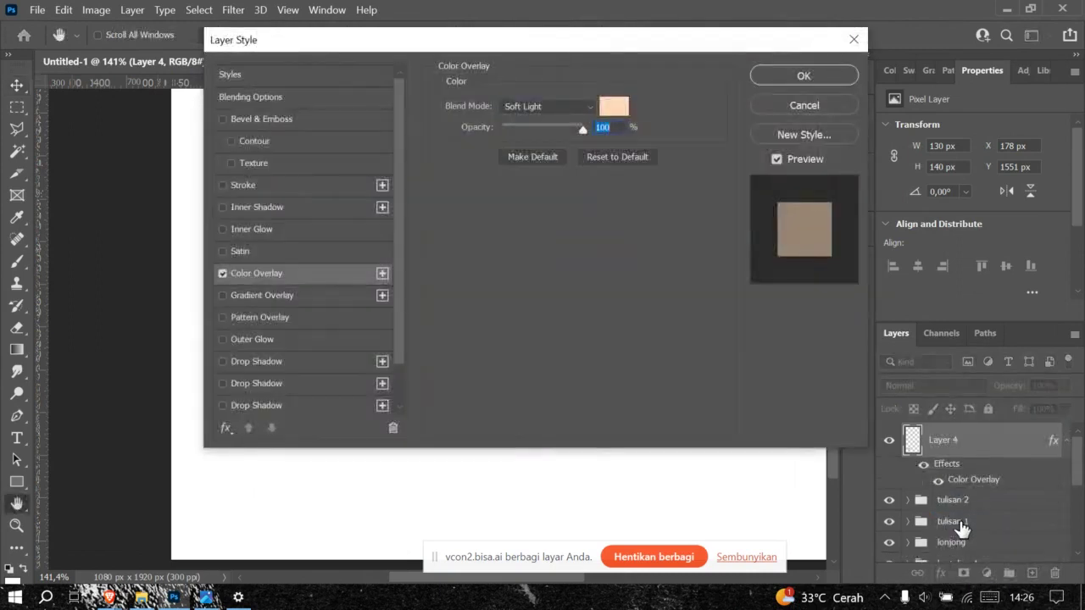
drag(563, 53, 815, 152)
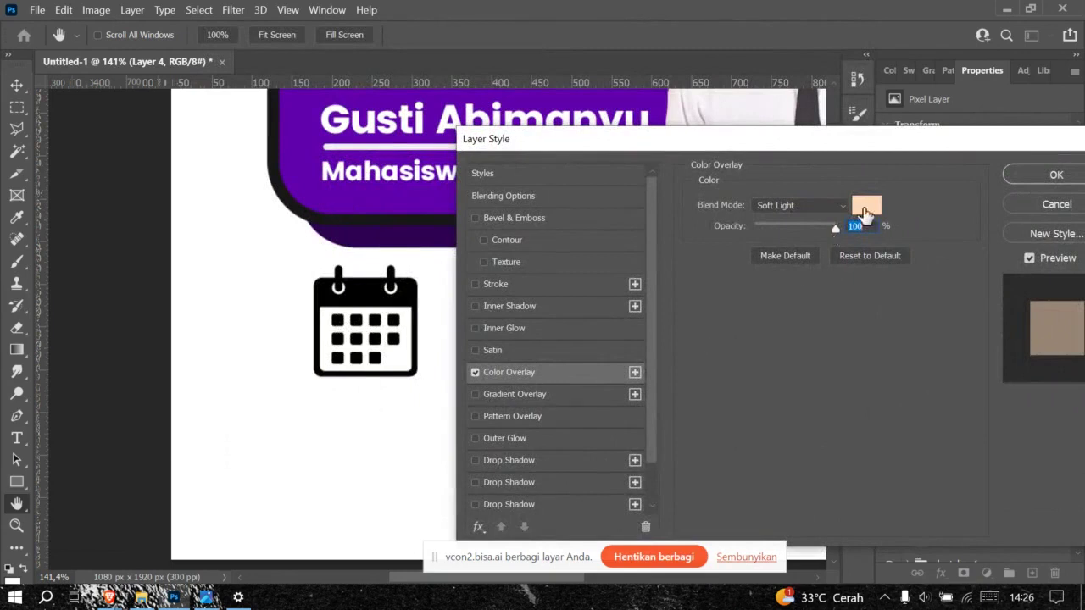
Step: Switch the calendar icon's Color Overlay to Normal blending with the banner purple #6100ad
click(825, 206)
click(798, 165)
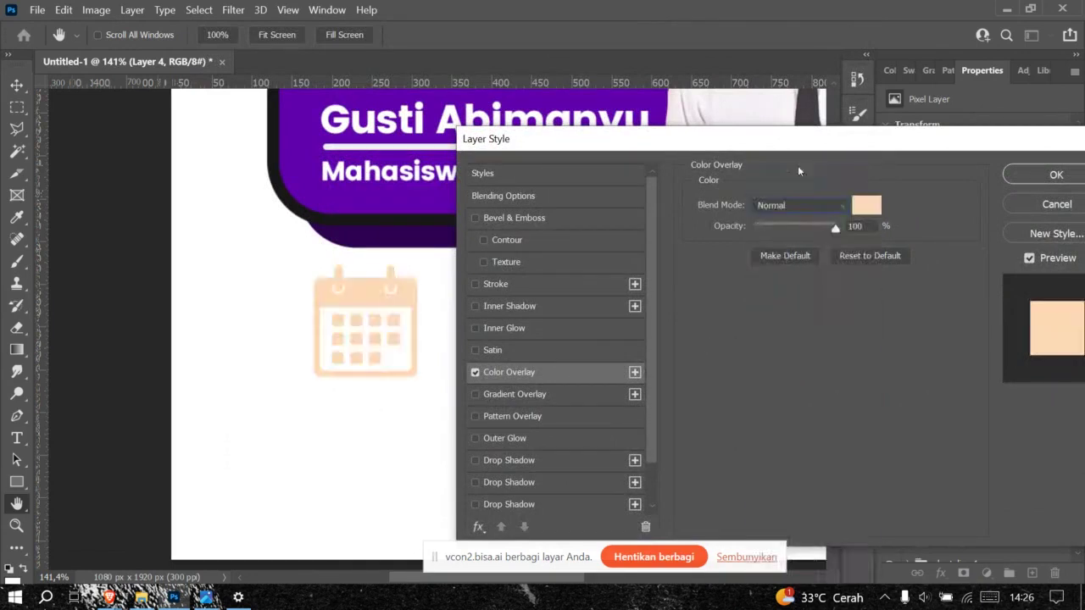
click(866, 206)
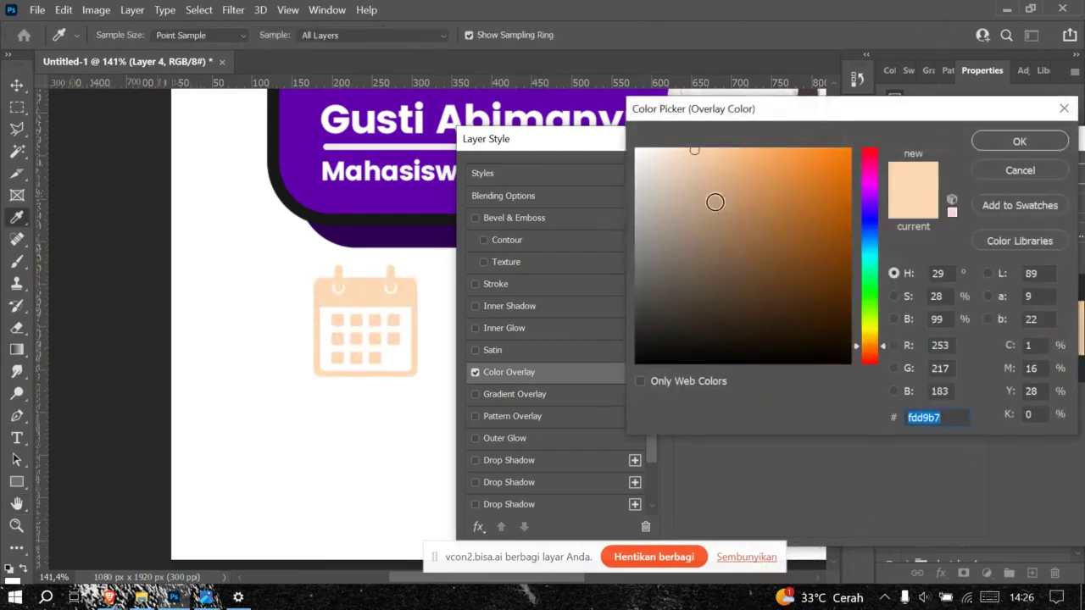
click(406, 230)
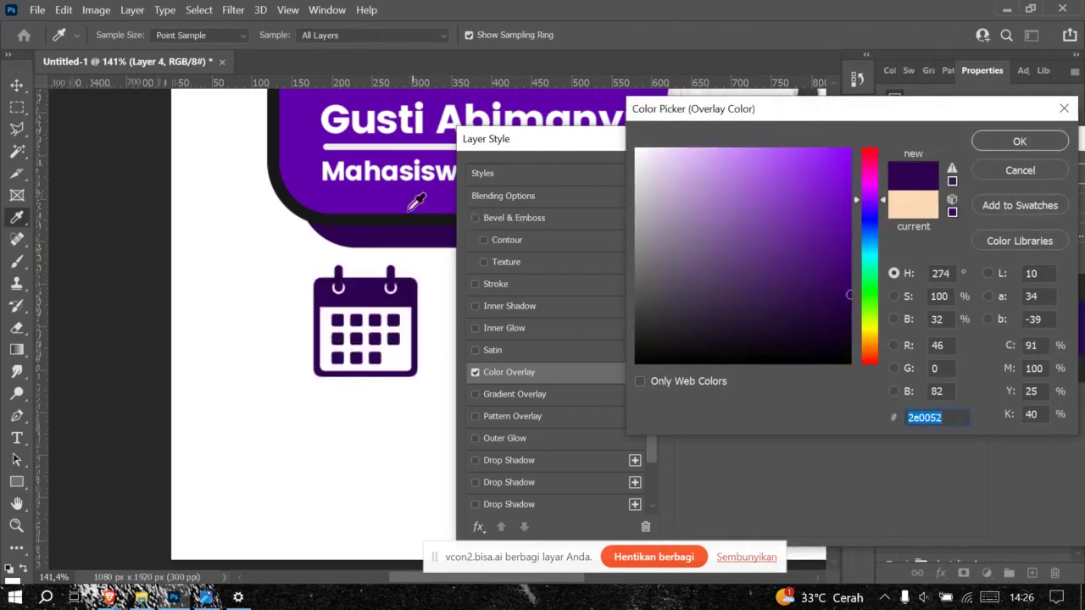
click(363, 198)
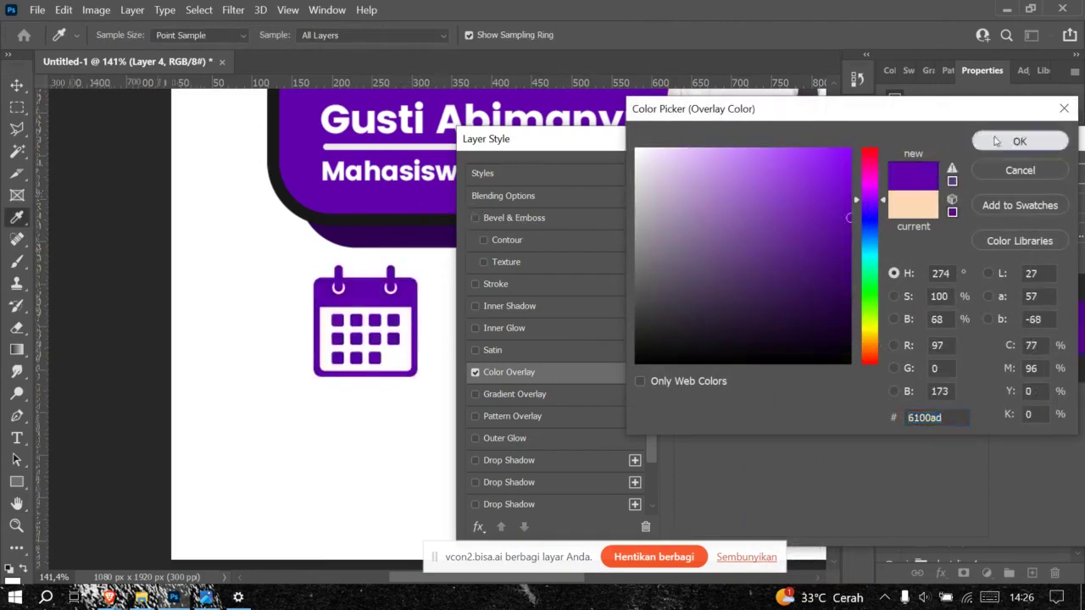
click(1019, 140)
click(1049, 174)
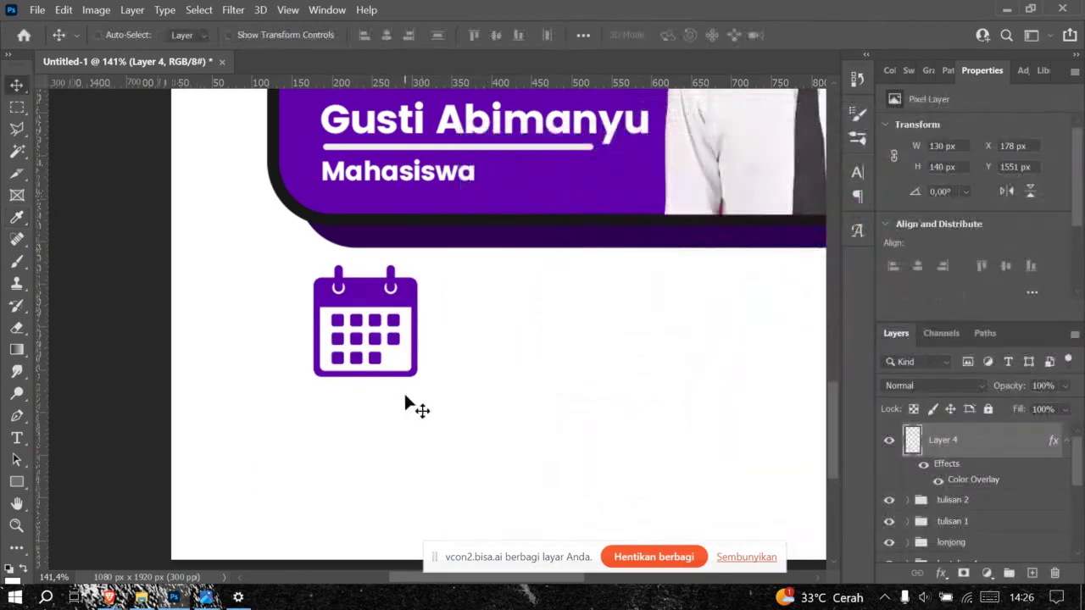
Step: Zoom around and glance at the reference poster to compare the purple icon
scroll(404, 398, down, 5)
scroll(445, 386, up, 6)
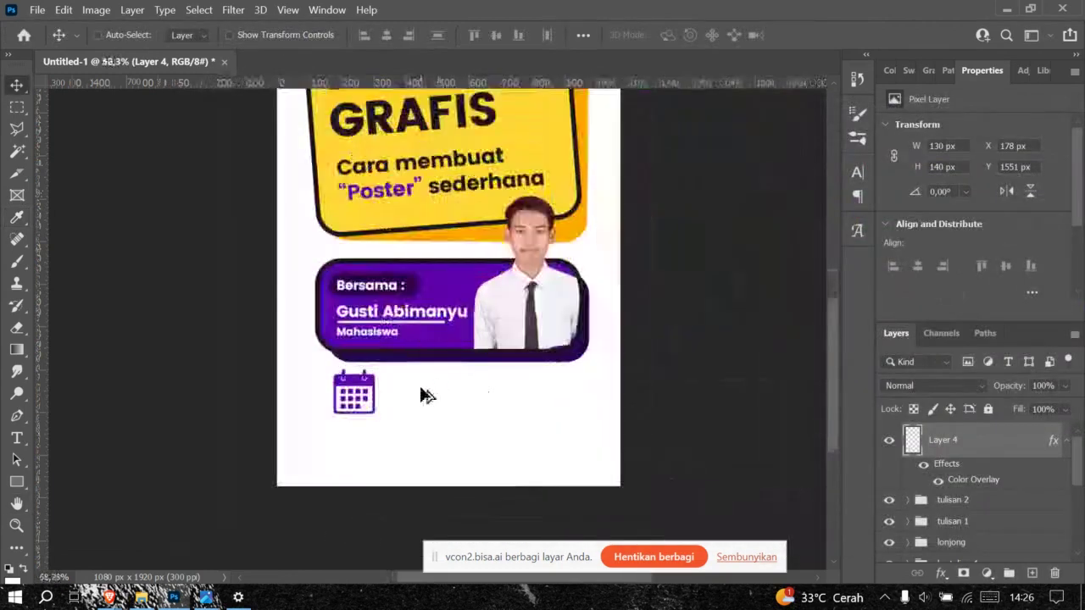
scroll(361, 426, up, 2)
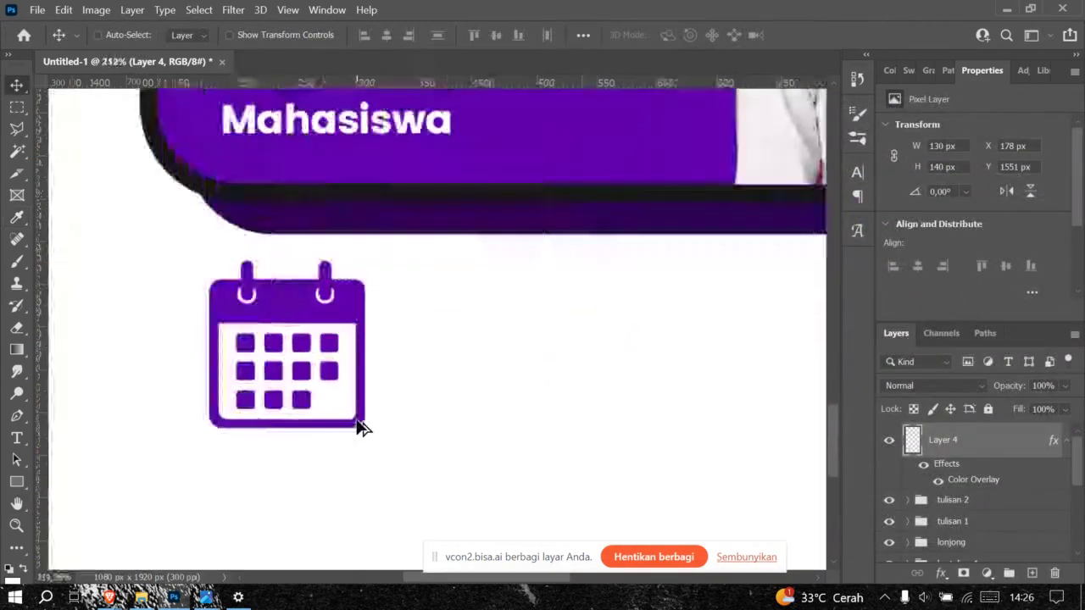
key(alt+Tab)
key(alt+Tab)
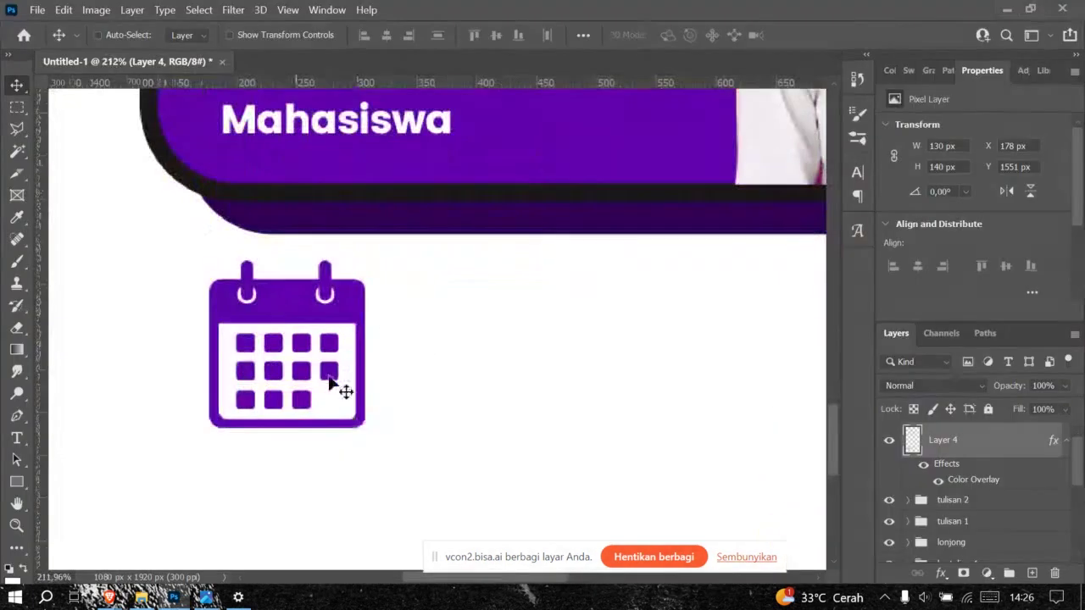
key(alt+Tab)
key(alt+Tab)
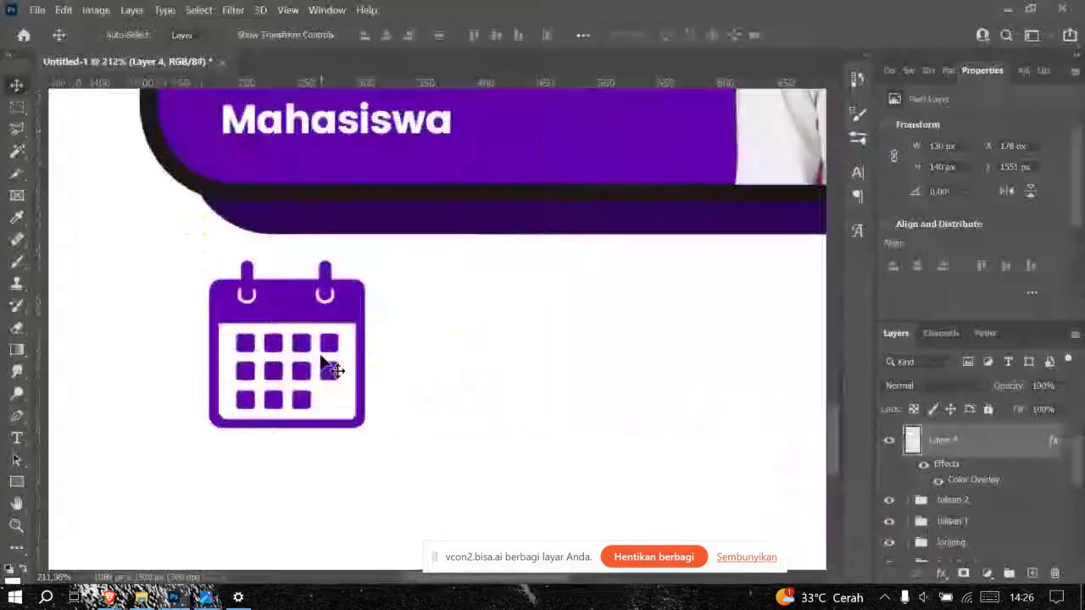
scroll(325, 363, down, 3)
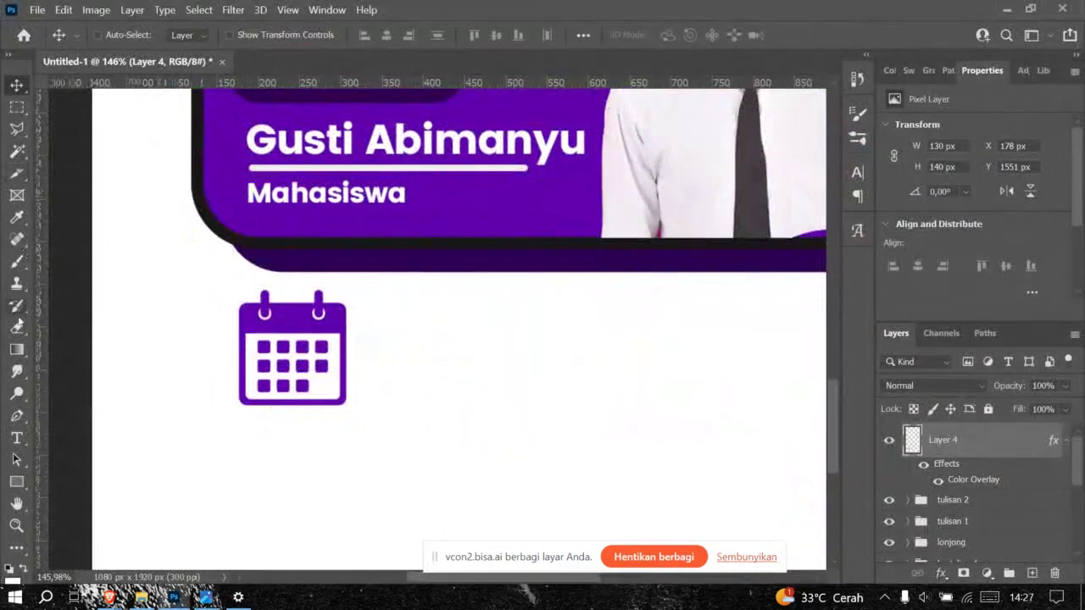
Step: Start a new text line beside the calendar icon and clear its placeholder text
click(28, 434)
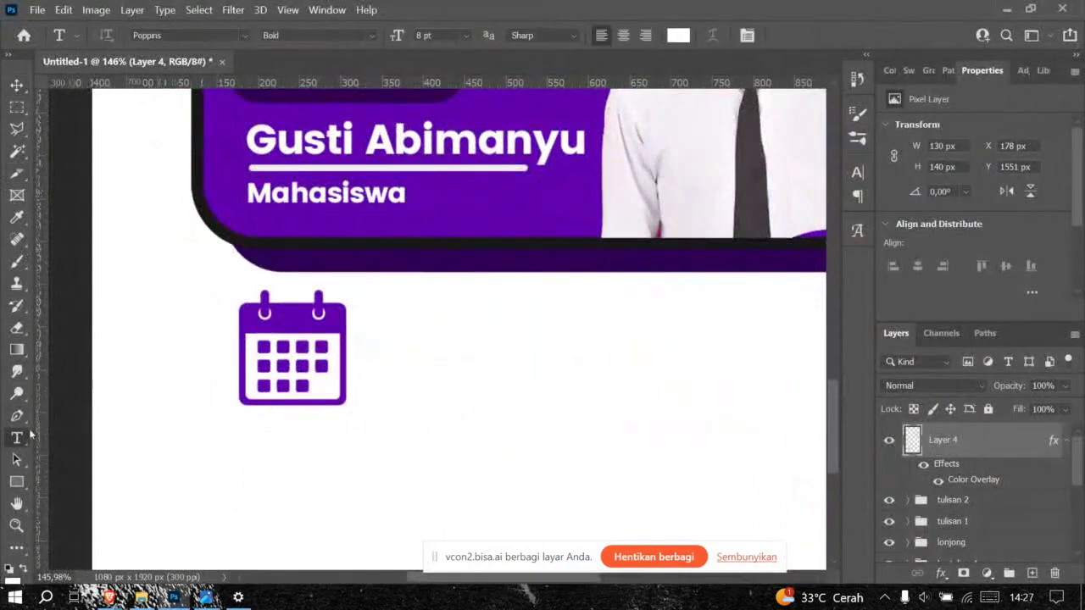
click(388, 362)
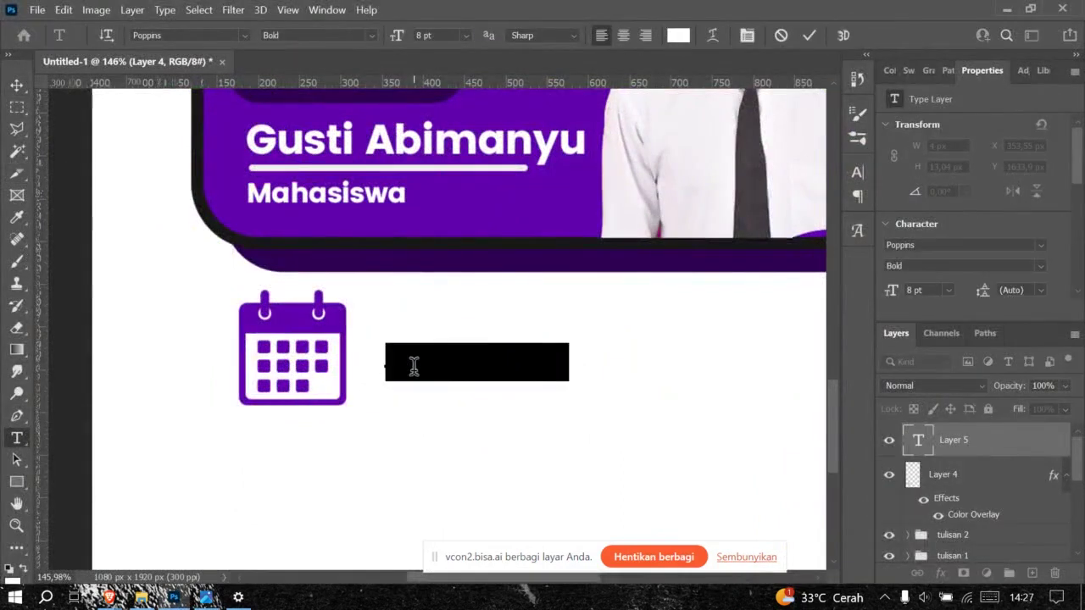
key(BackSpace)
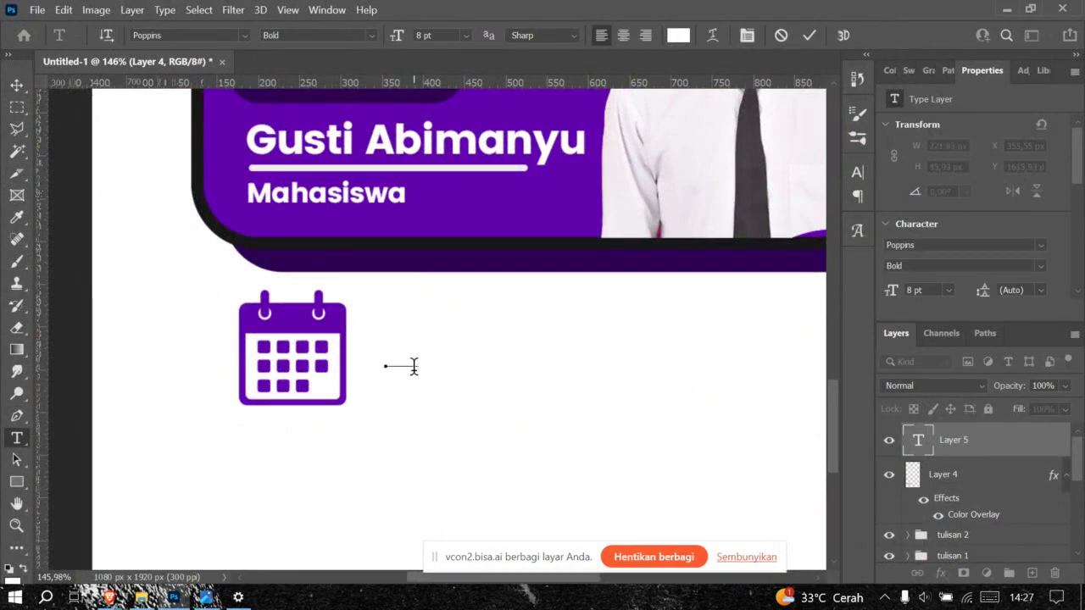
key(ctrl+z)
key(BackSpace)
scroll(1051, 271, down, 3)
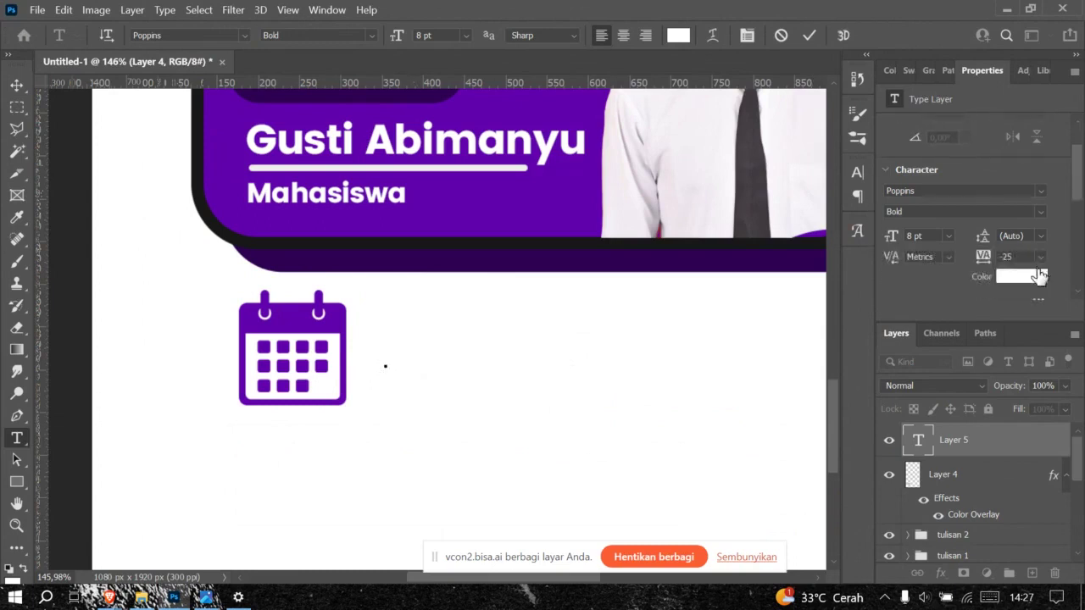
Step: Set the text colour to dark purple #2e0052 and type the date '28 April, 2024'
click(1040, 276)
click(423, 258)
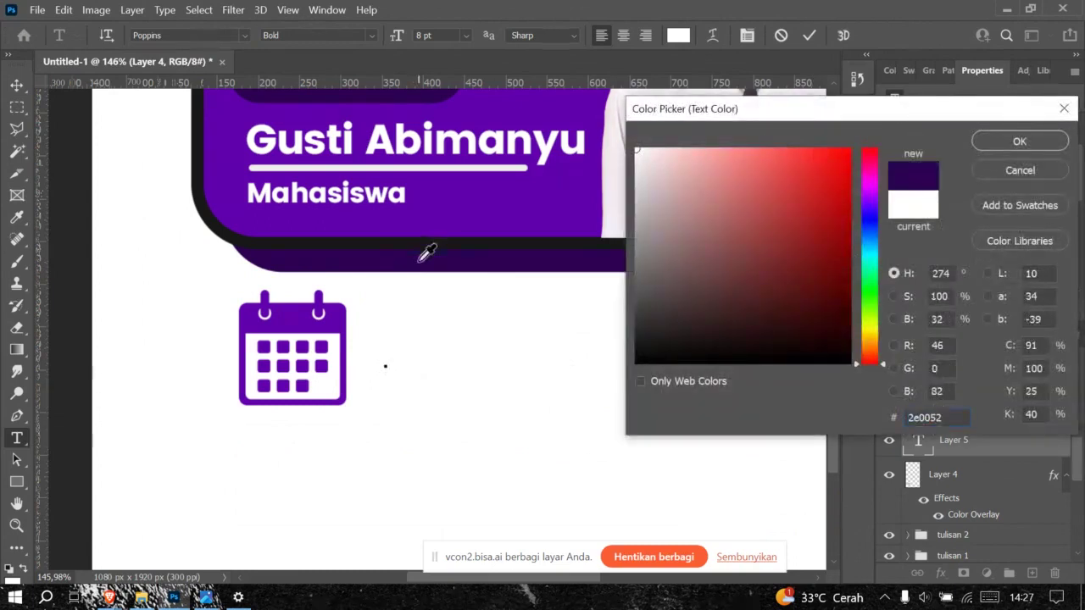
click(1019, 142)
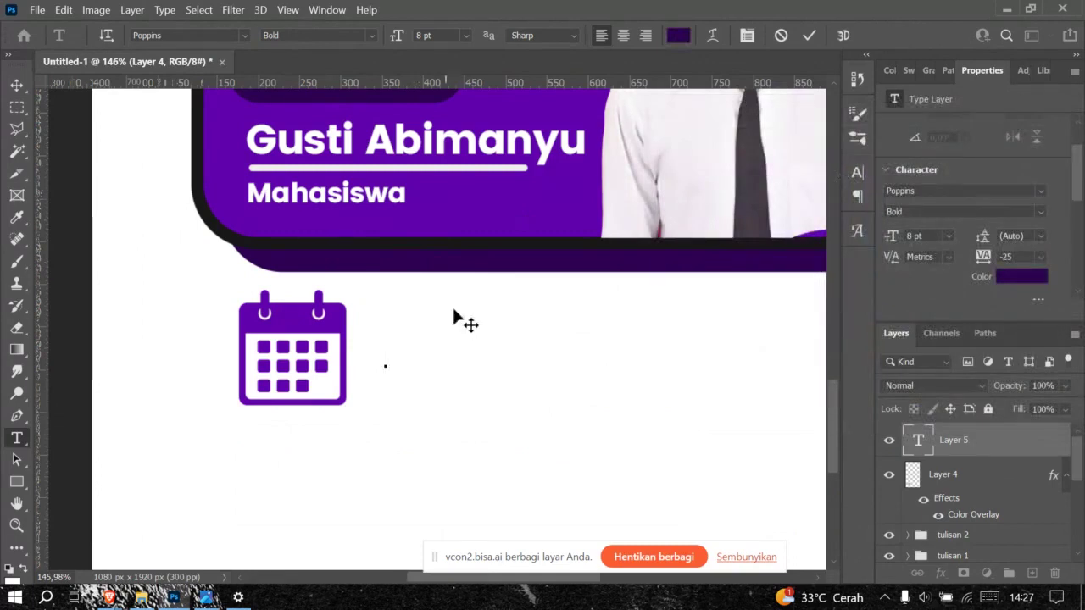
text(dsf)
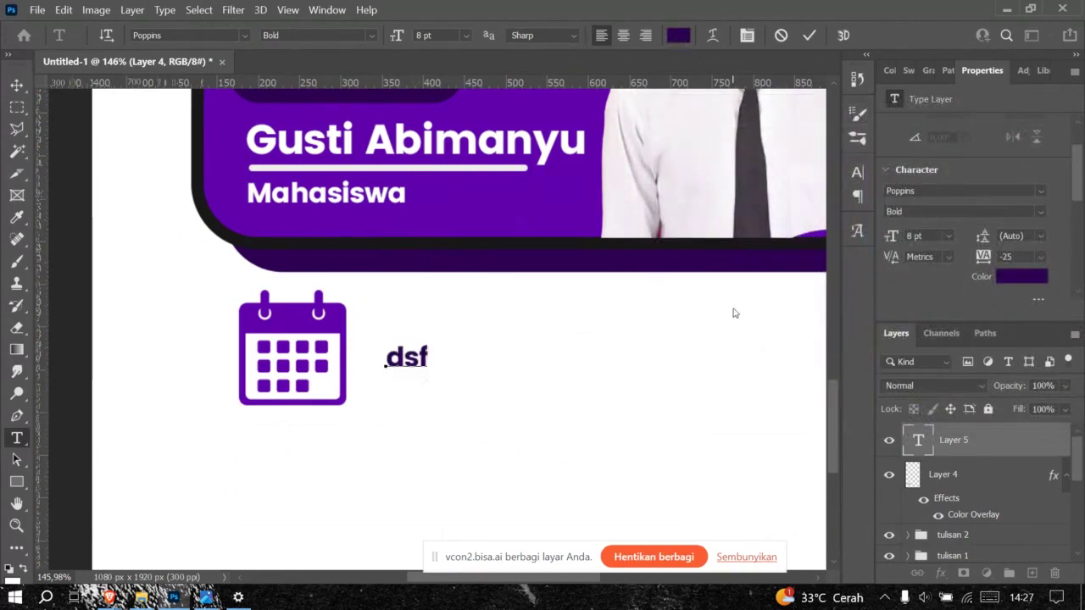
key(BackSpace)
key(BackSpace)
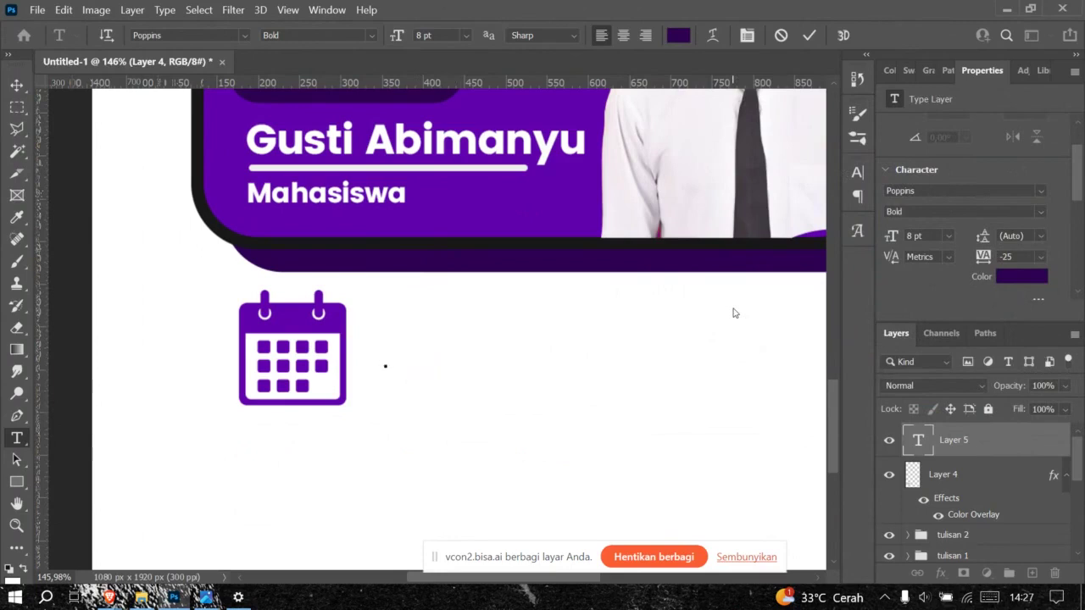
text(28 )
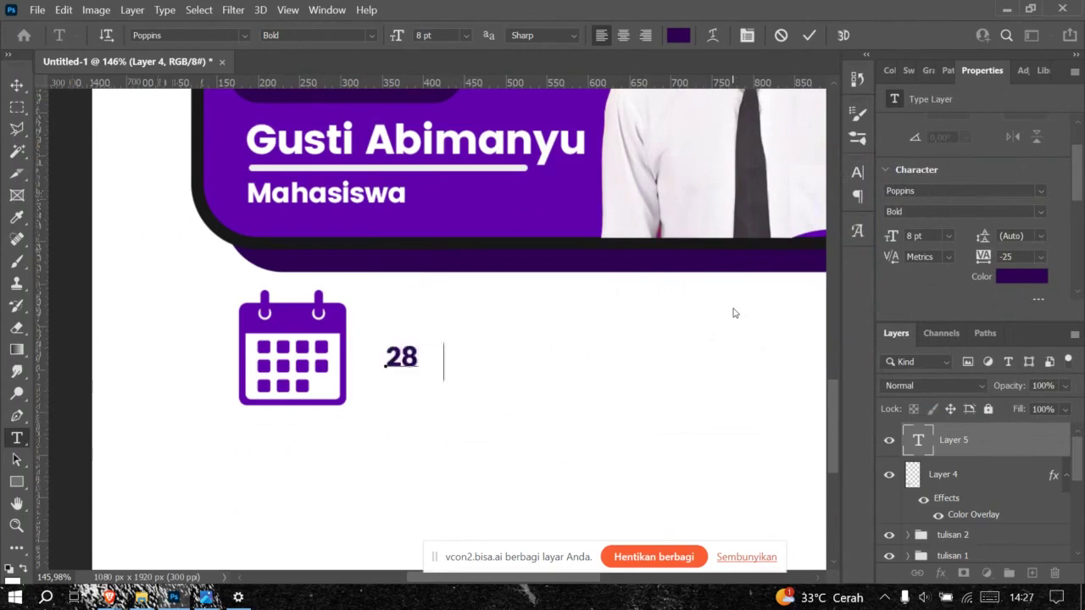
text(April.)
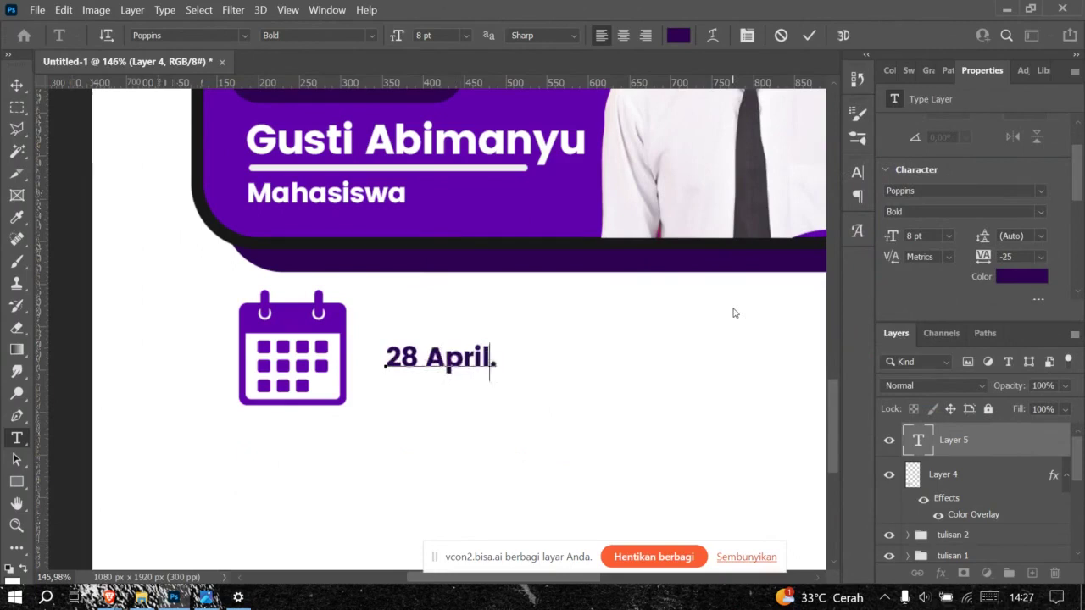
text( 2024)
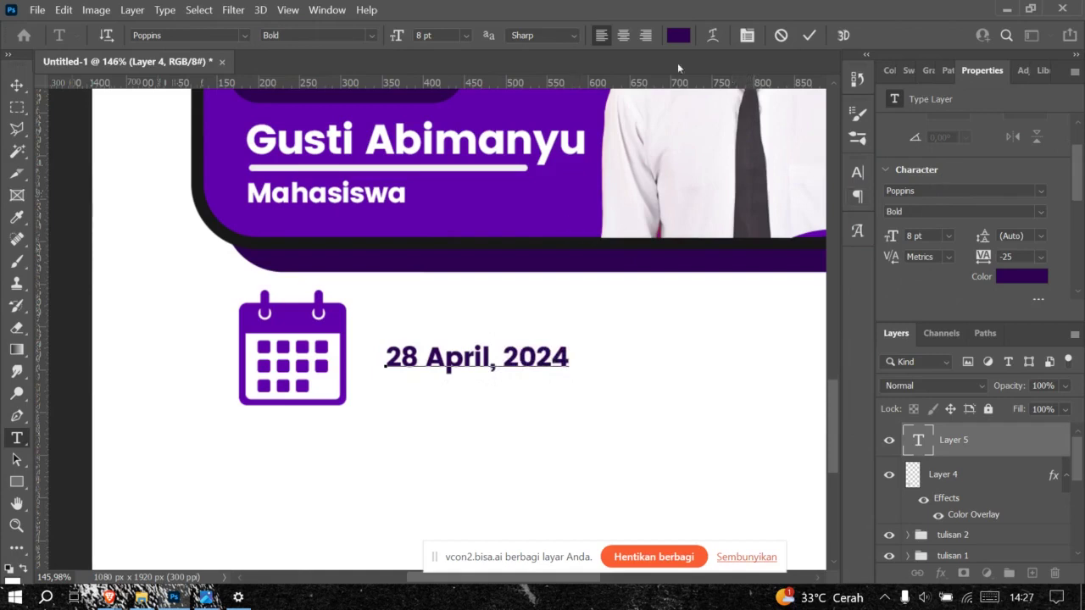
Step: Commit the date text and move it beside the calendar icon
click(809, 35)
scroll(458, 395, down, 2)
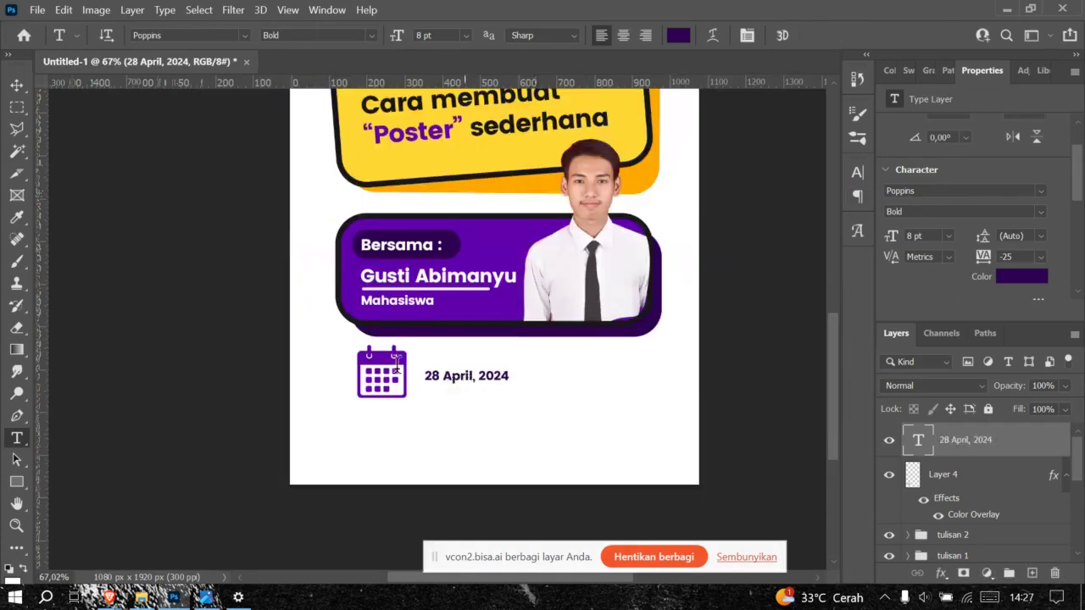
click(17, 85)
drag(462, 380, 445, 382)
Step: Shrink the calendar icon to about 73 × 78 px and apply the resize
key(ctrl)
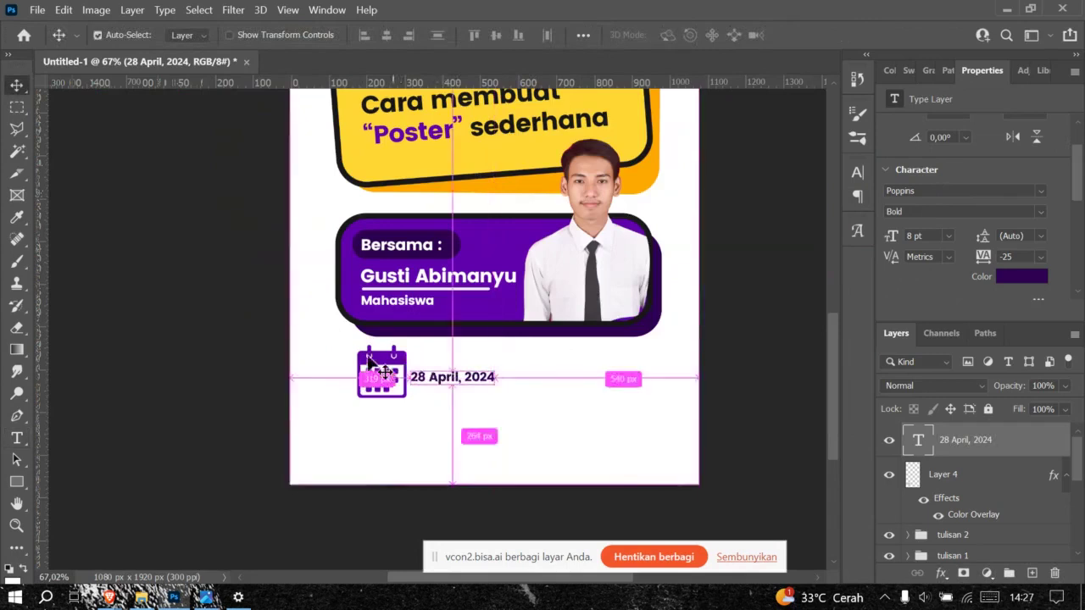
click(380, 364)
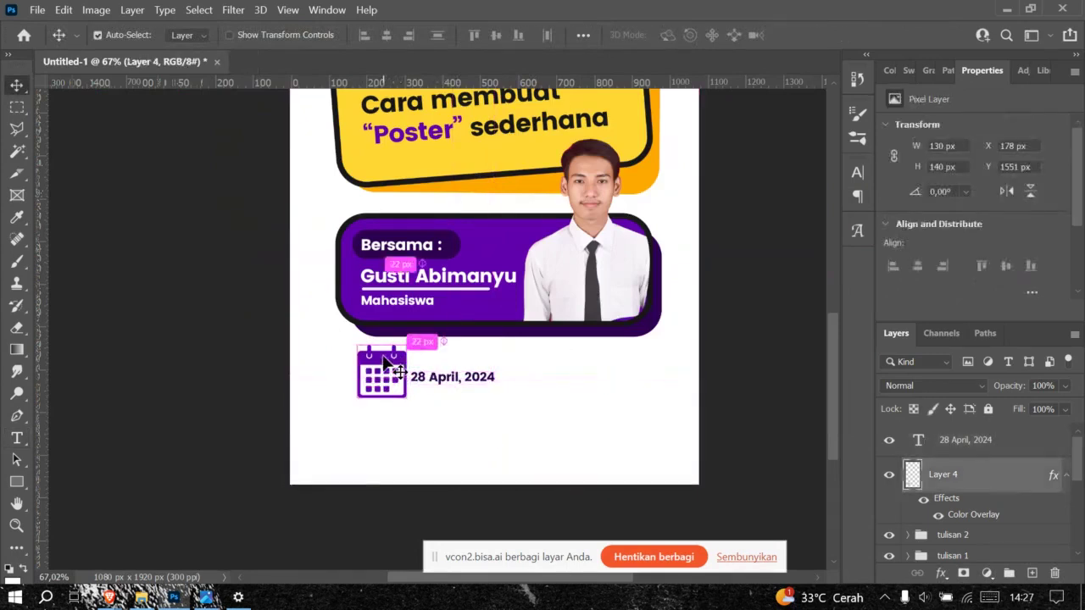
key(ctrl+t)
drag(410, 344, 373, 357)
scroll(374, 384, up, 3)
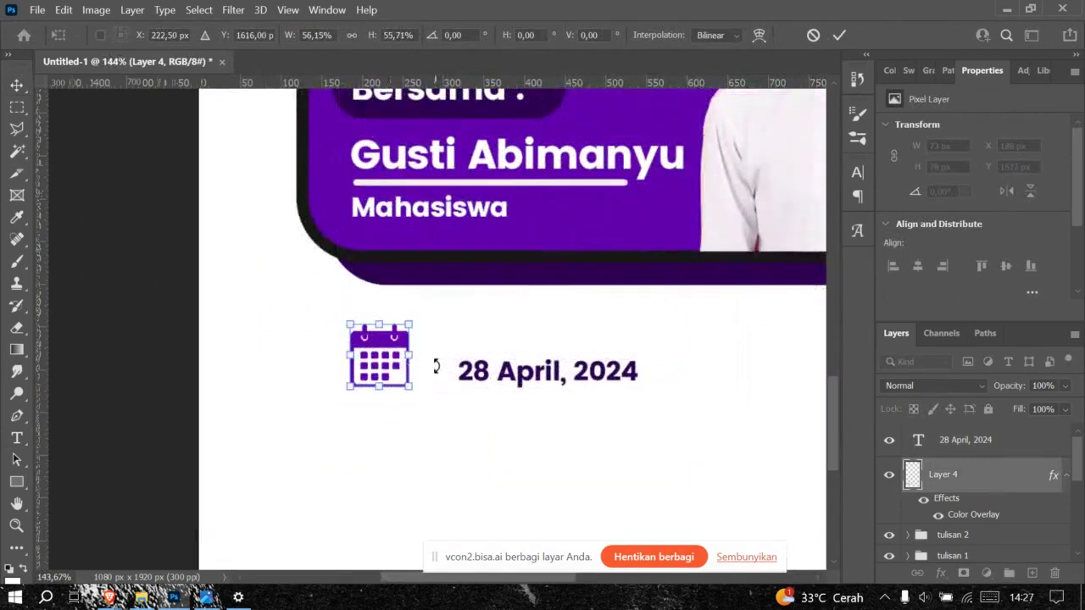
click(838, 36)
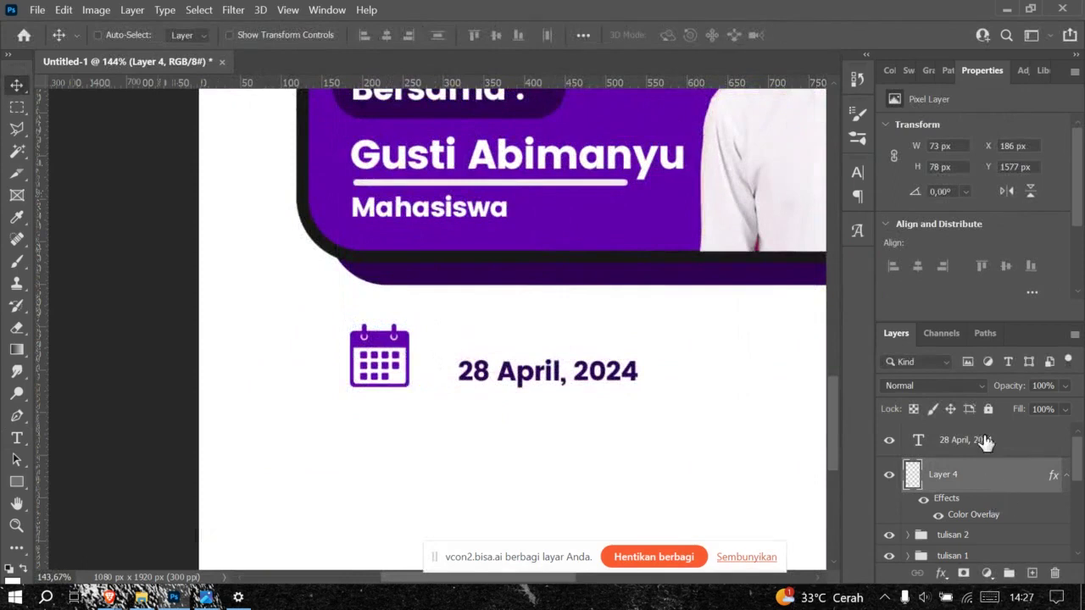
Step: Slide the '28 April, 2024' text closer to the calendar icon
ctrl+click(572, 377)
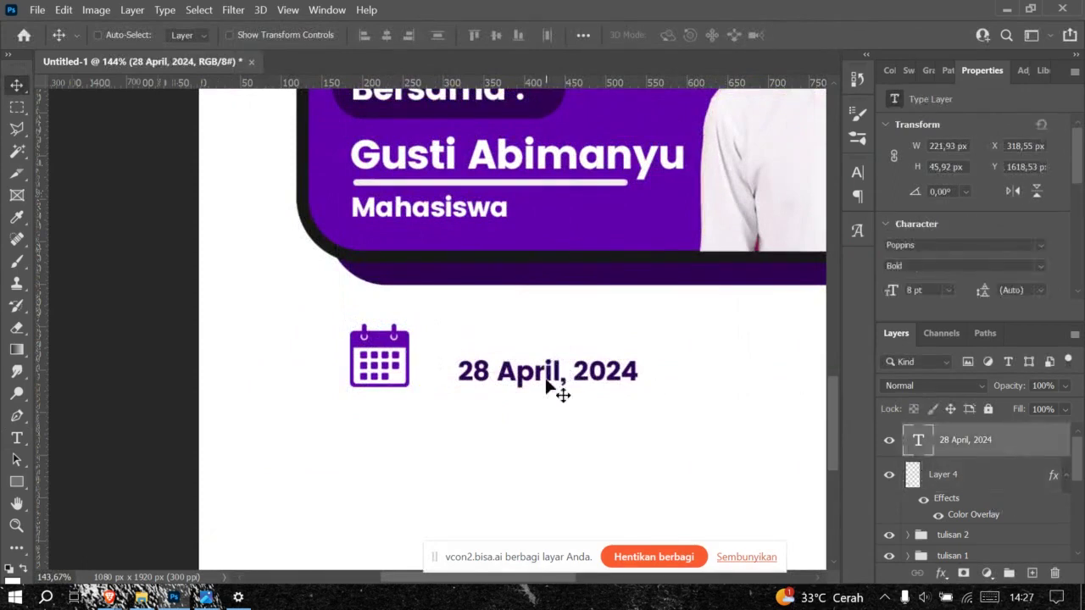
drag(545, 381, 513, 379)
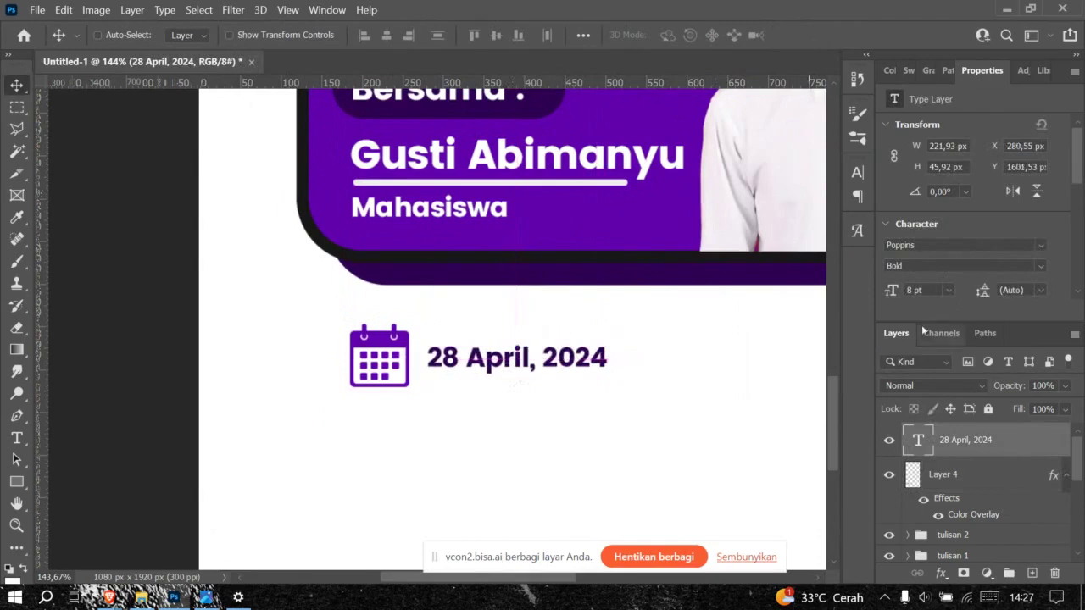
scroll(1034, 289, down, 1)
Step: Recolour the date text to the presenter card's bright purple #6100ad
click(1044, 291)
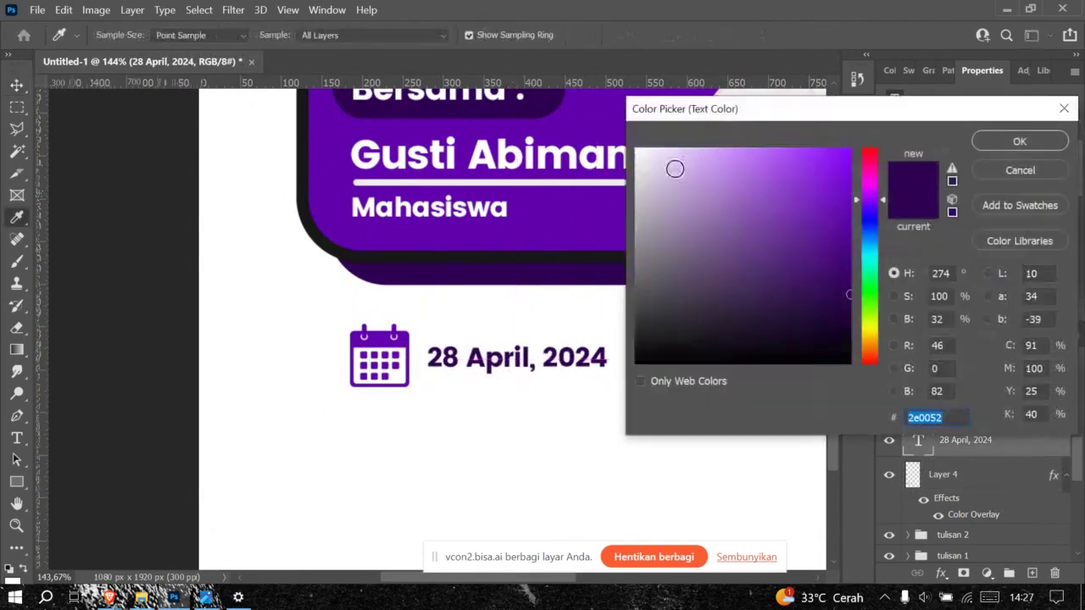
click(536, 196)
click(1007, 144)
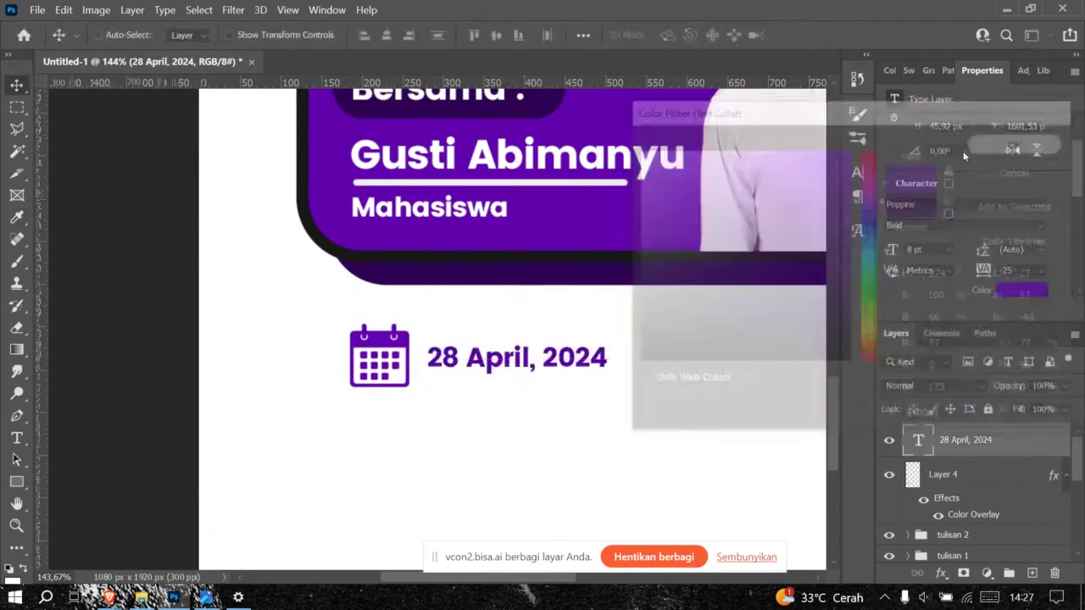
scroll(362, 366, down, 3)
Step: Compare the recoloured date line against the reference poster
key(alt+Tab)
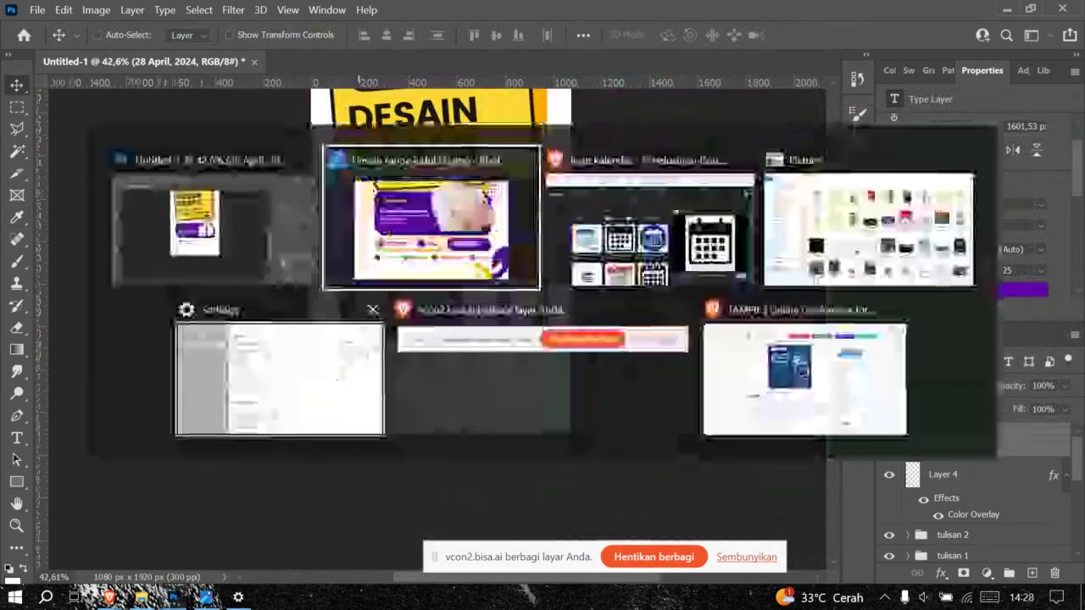
key(alt+Tab)
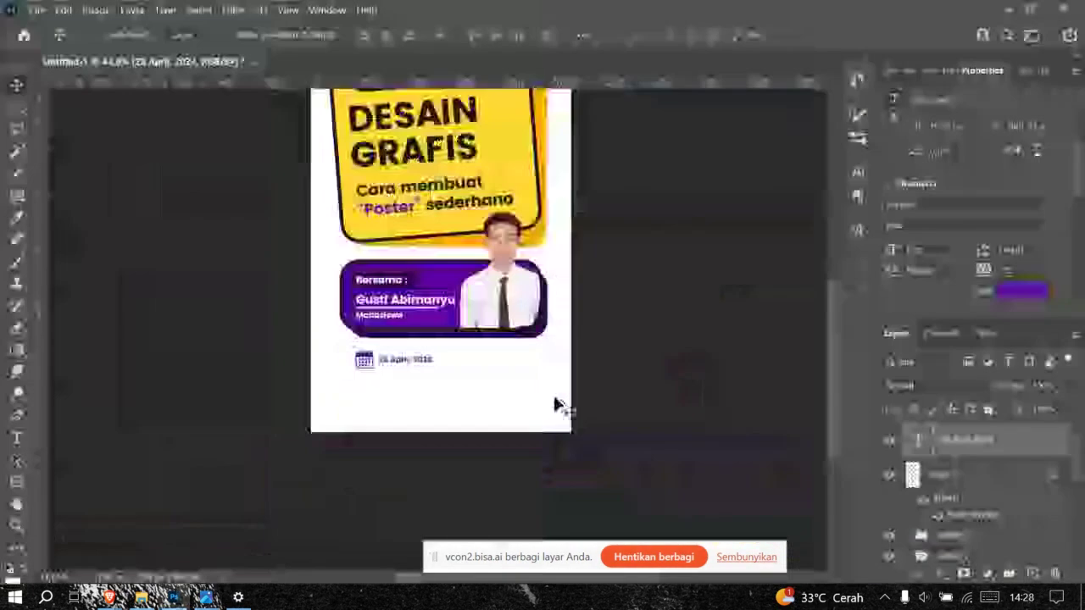
scroll(453, 357, up, 3)
scroll(458, 357, up, 1)
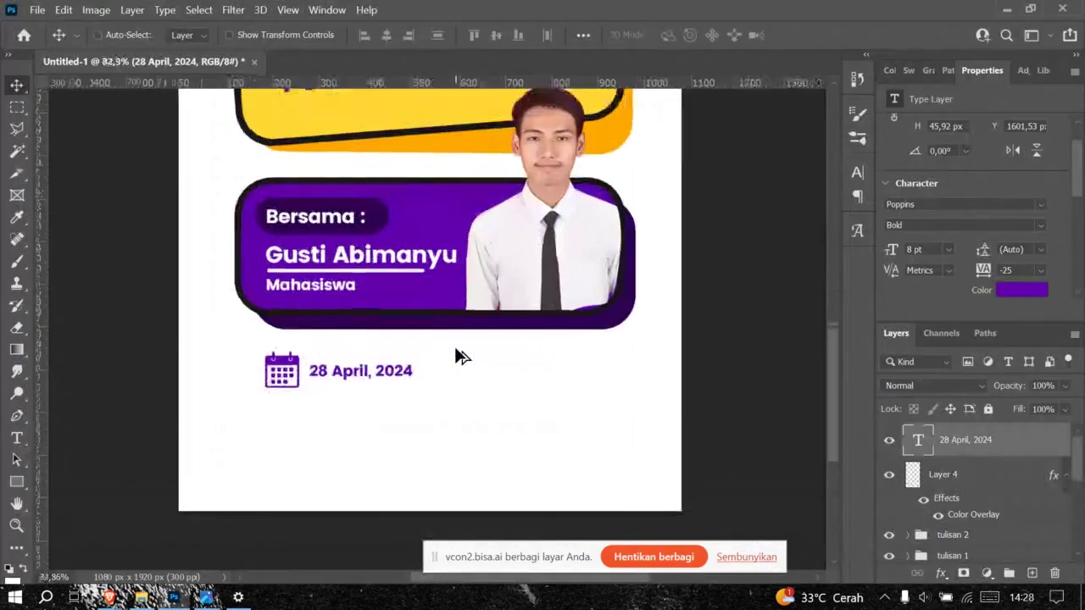
Step: Group the date text and calendar icon into a group named 'tanggal'
ctrl+click(971, 475)
key(ctrl+g)
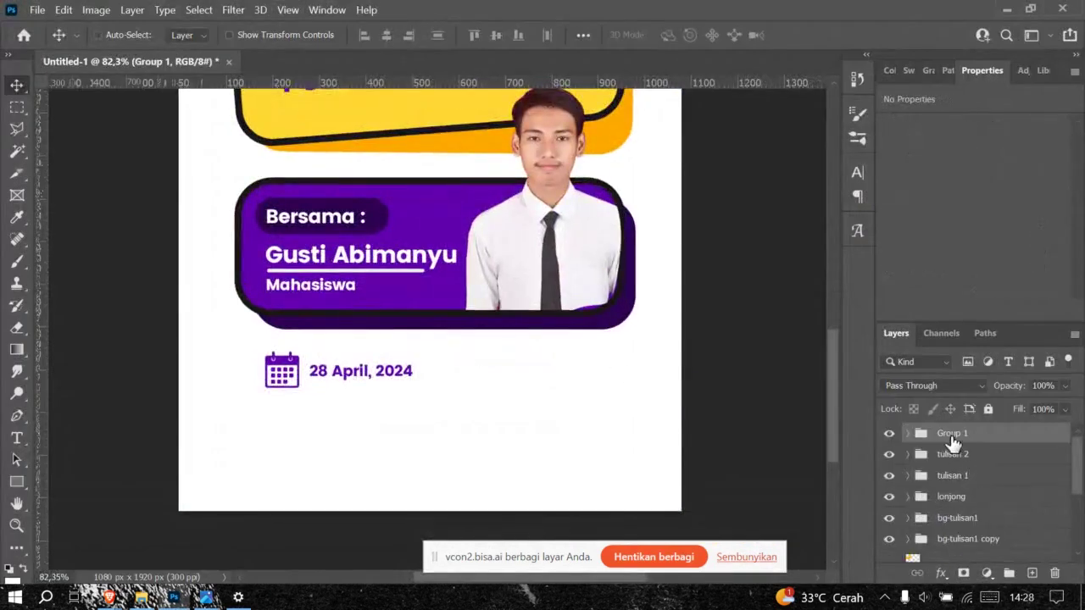
double_click(951, 434)
text(tanggal)
key(Return)
scroll(960, 482, down, 2)
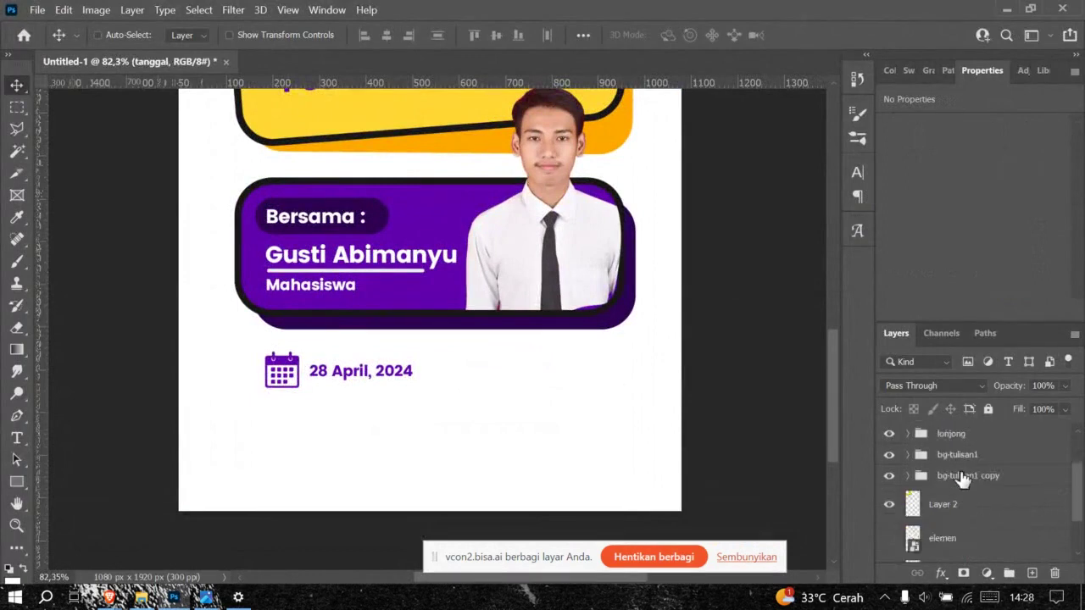
scroll(962, 479, up, 1)
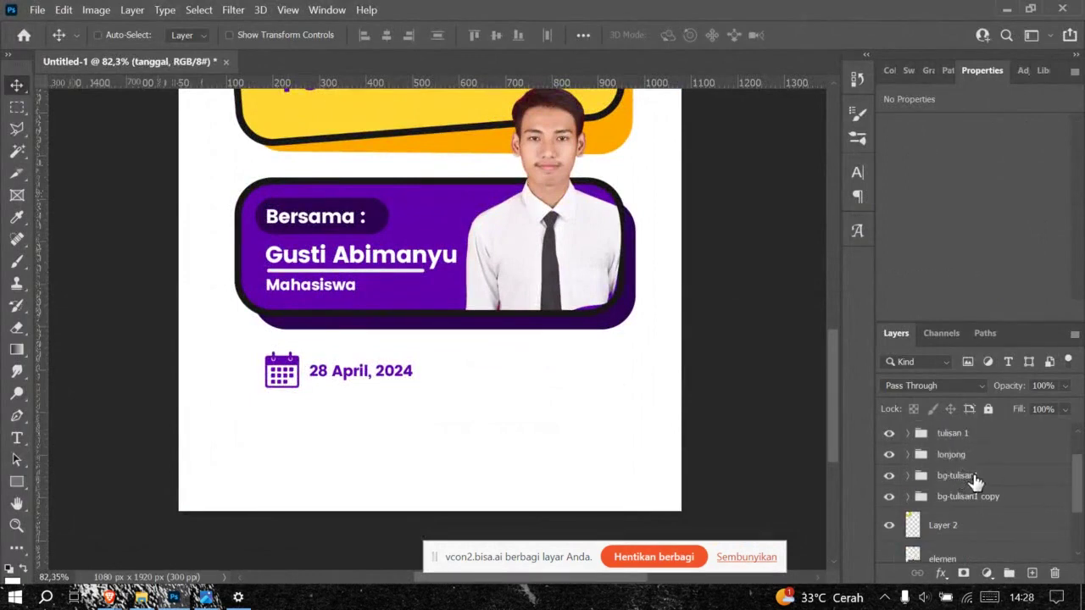
Step: Duplicate the bg-tulisan1 copy card group as 'bg-tulisan1 copy 2' below the original
click(946, 500)
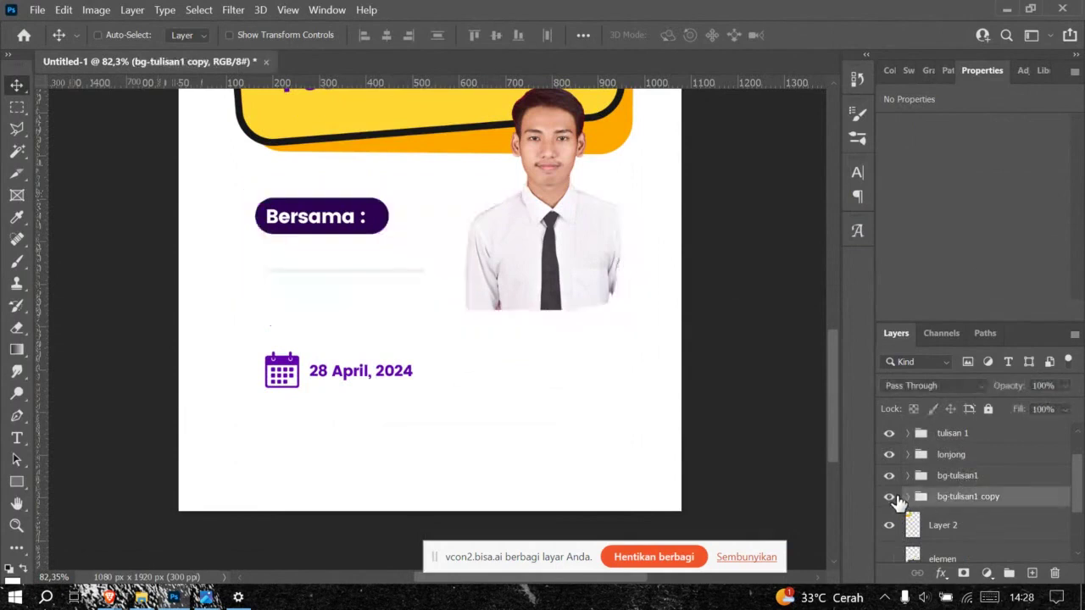
click(888, 497)
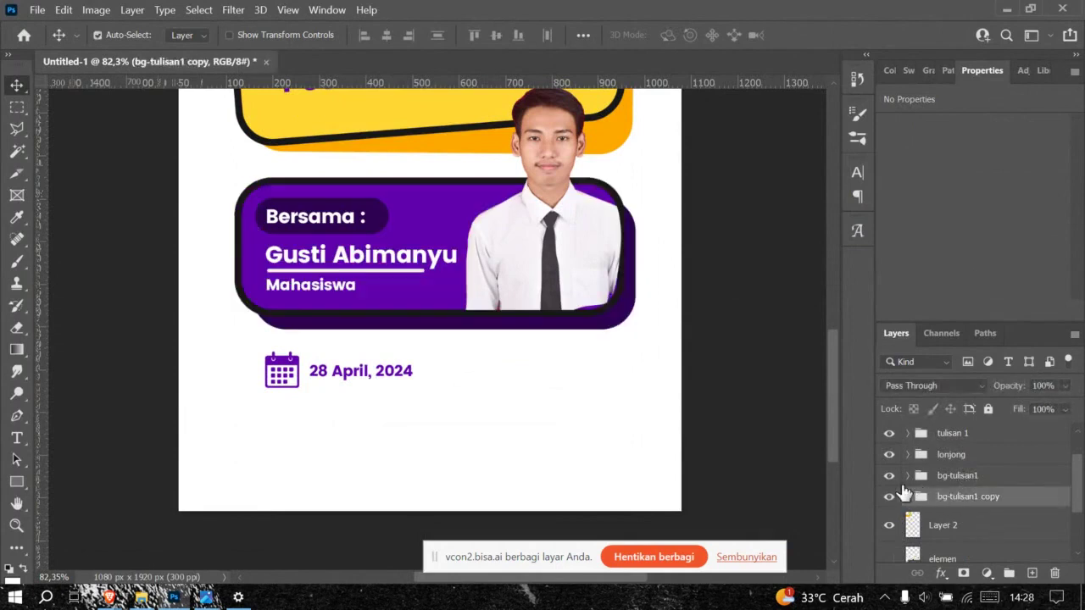
key(ctrl+j)
drag(920, 496, 964, 529)
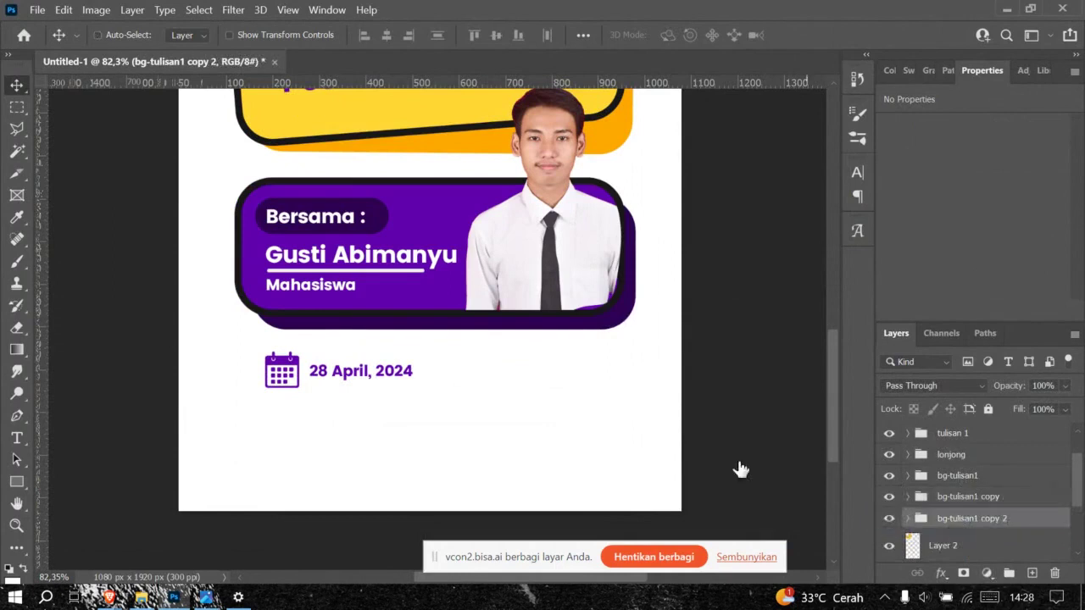
Step: Move the card copy down and shrink it into a small rounded pill right of the date
drag(443, 300, 458, 404)
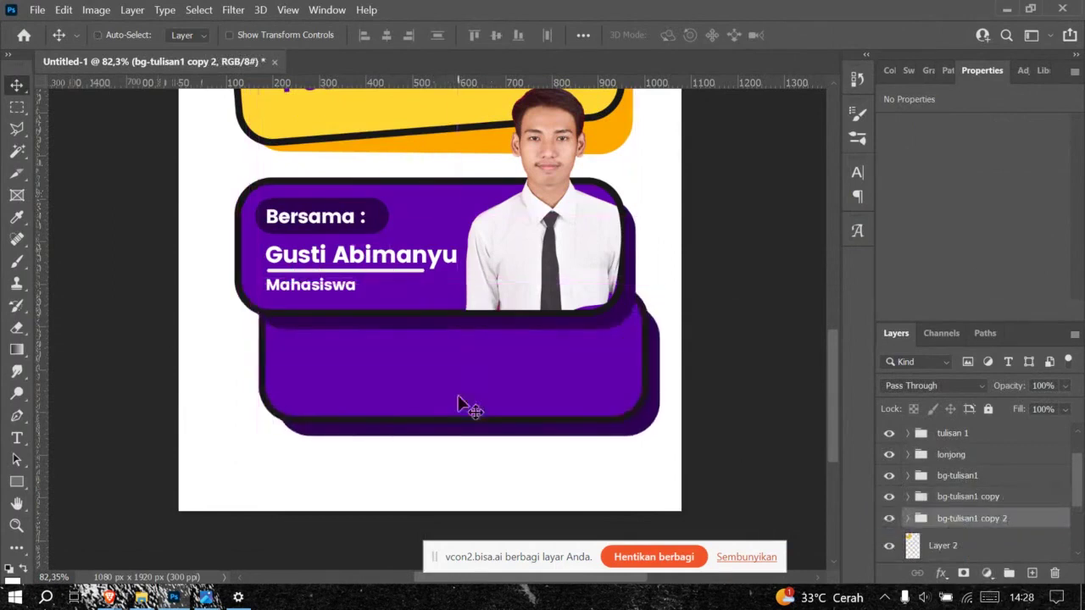
key(ctrl+t)
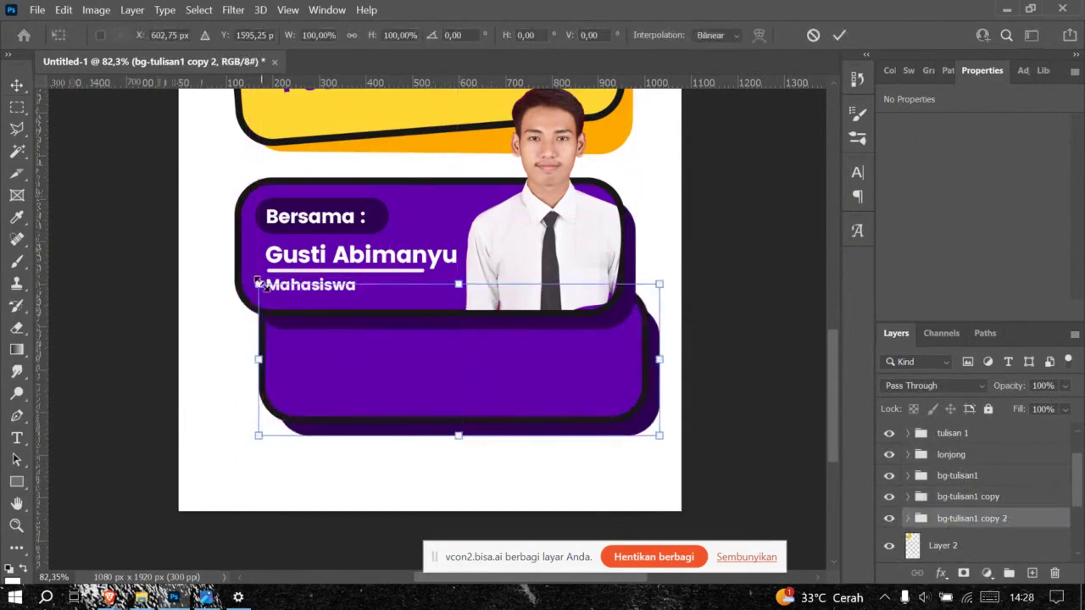
drag(259, 283, 455, 369)
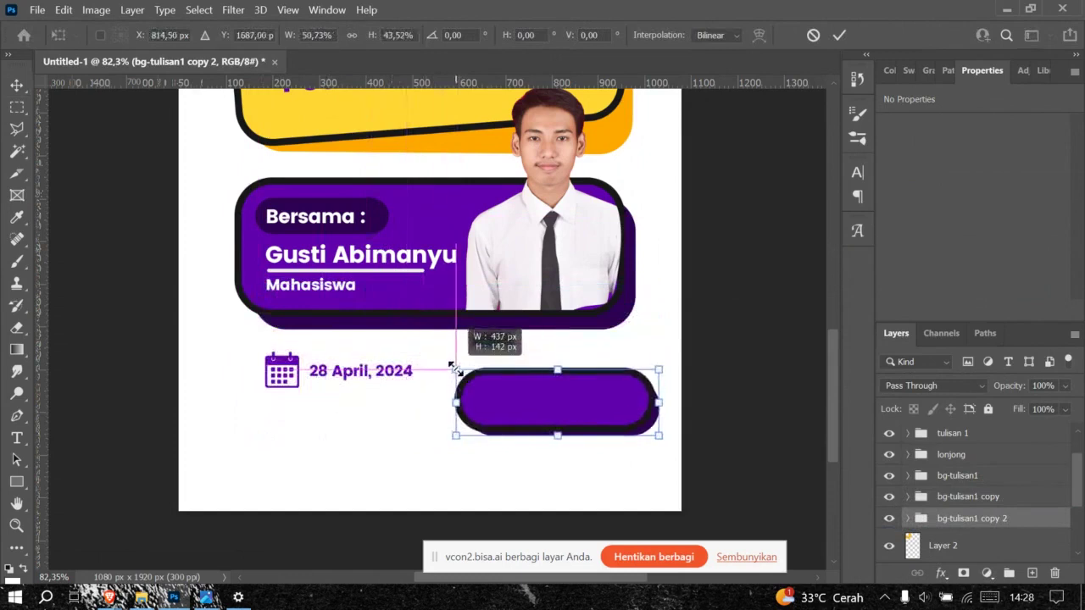
drag(552, 411, 533, 386)
mouse_move(632, 411)
mouse_down()
mouse_move(635, 387)
mouse_move(636, 403)
mouse_up()
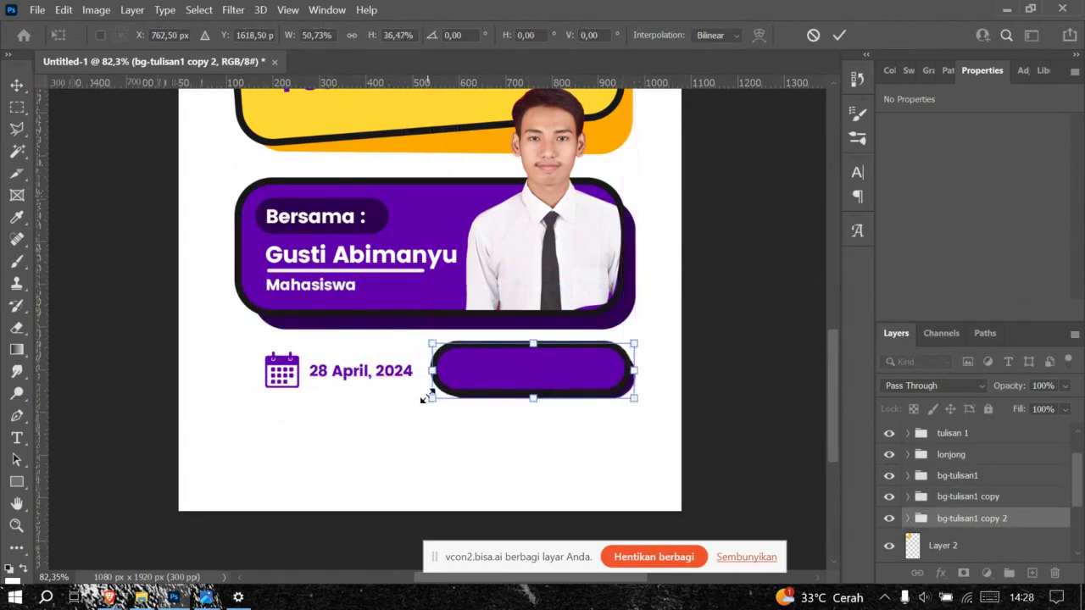
drag(430, 401, 465, 402)
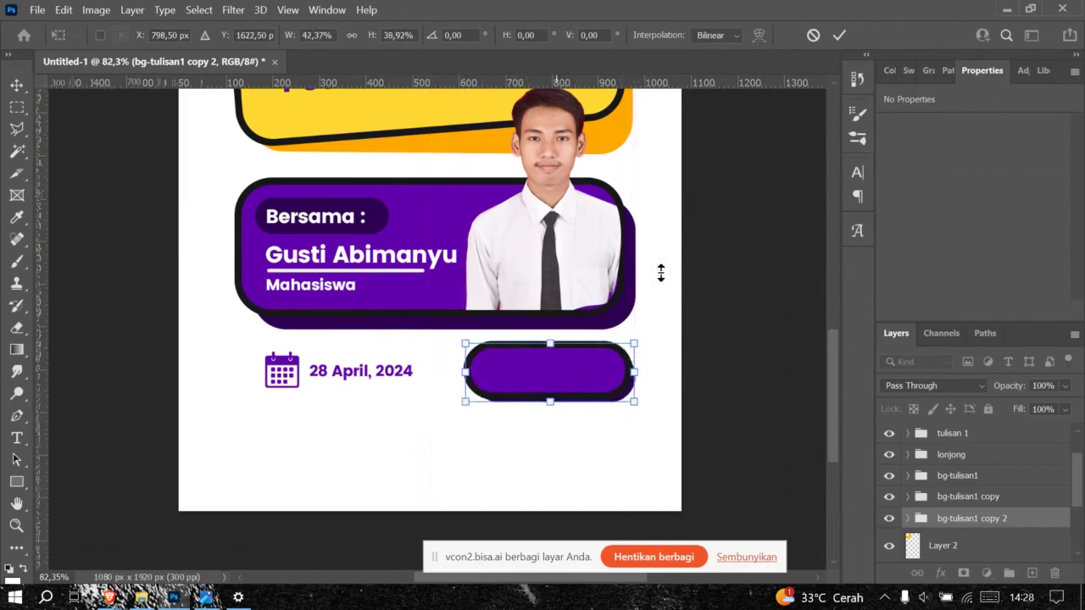
click(839, 35)
key(ctrl)
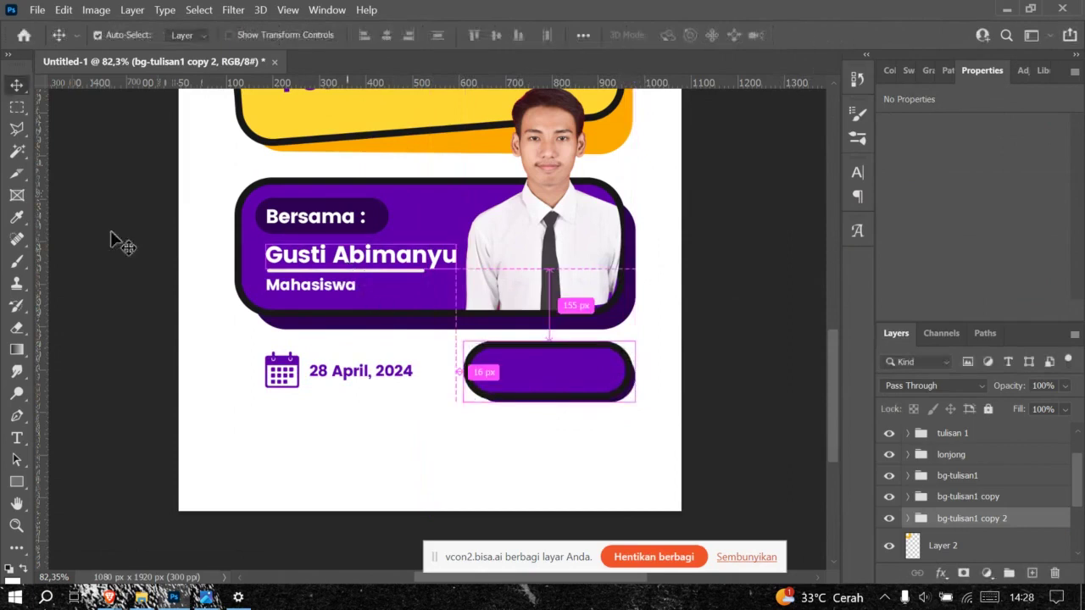
Step: Add a 'FREE!!!' text line below the date
click(16, 415)
click(16, 437)
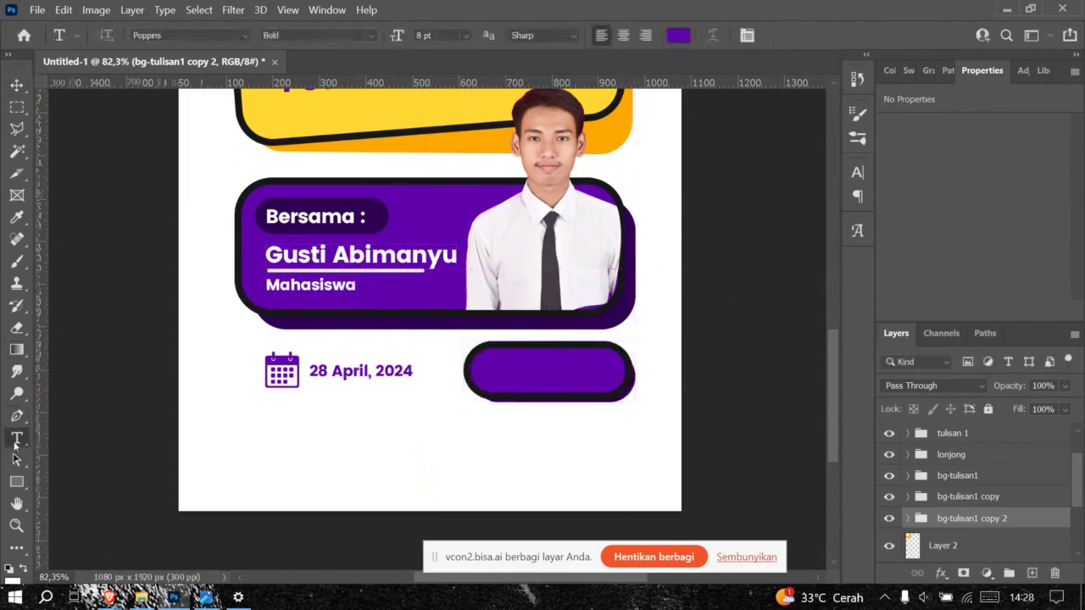
click(335, 428)
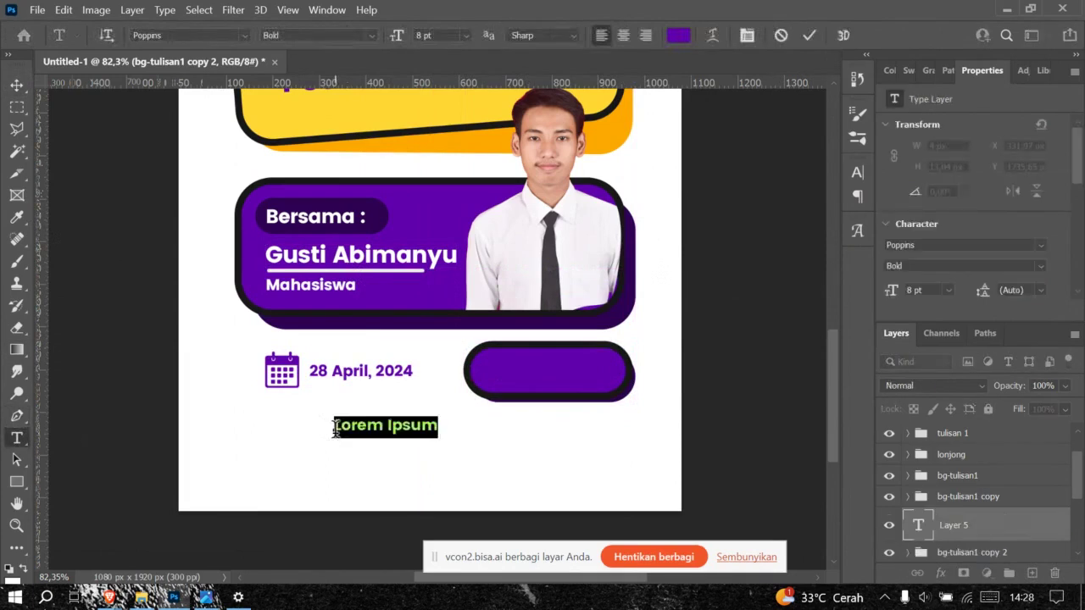
text(FREE!!!)
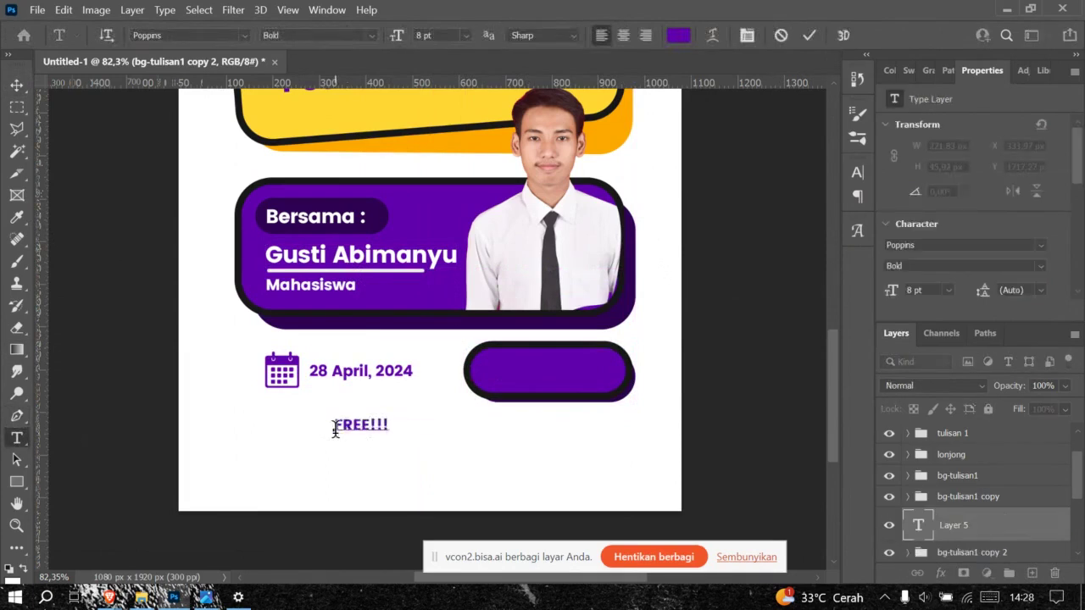
click(809, 35)
Step: Give the FREE!!! text a slightly off-white light grey colour, #efefef
click(678, 35)
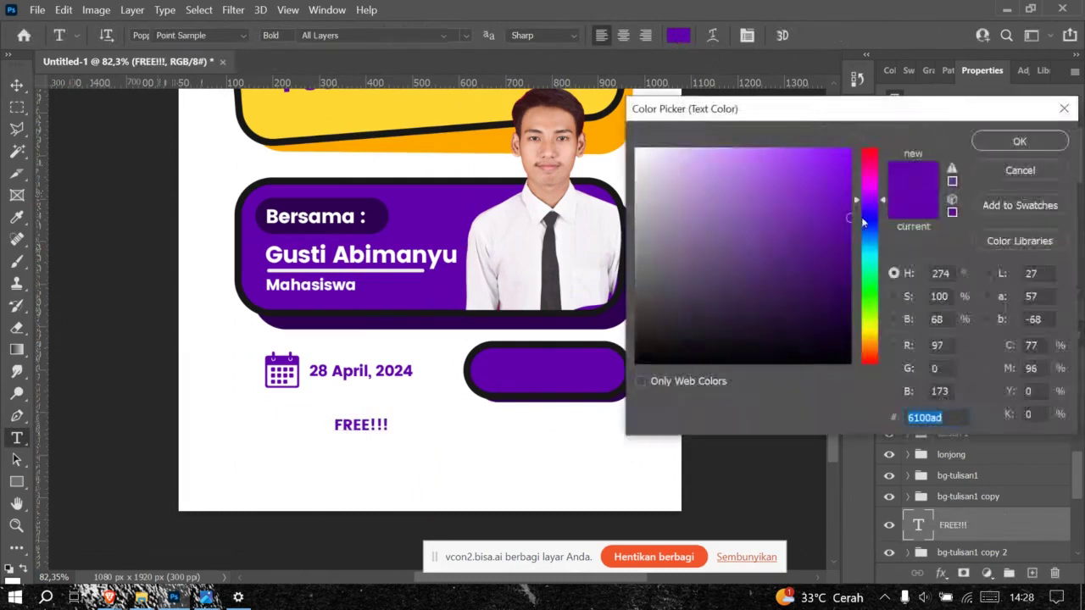
text(ffffff)
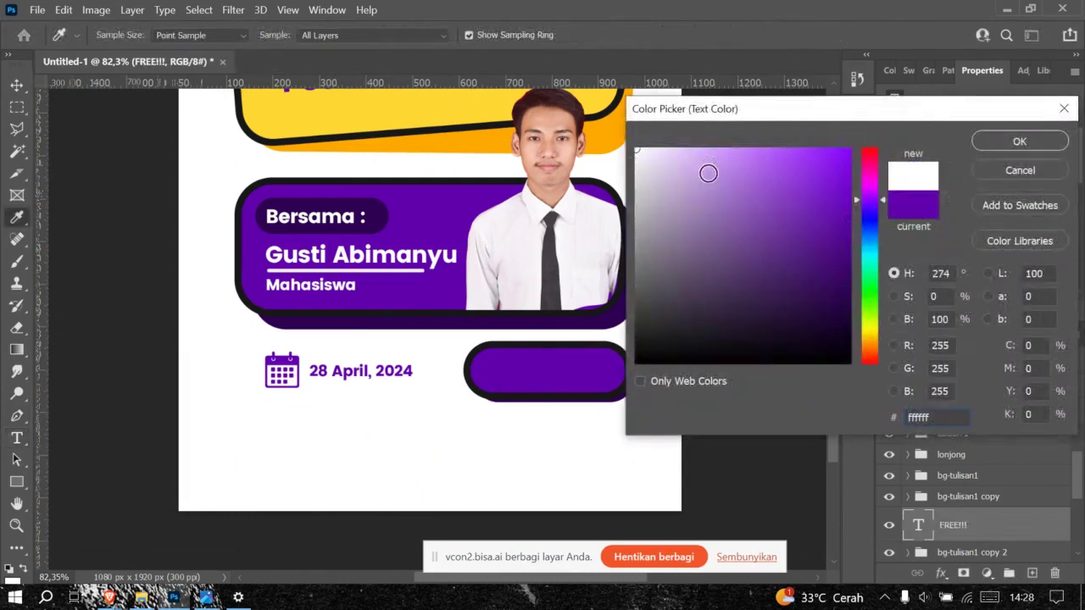
click(599, 174)
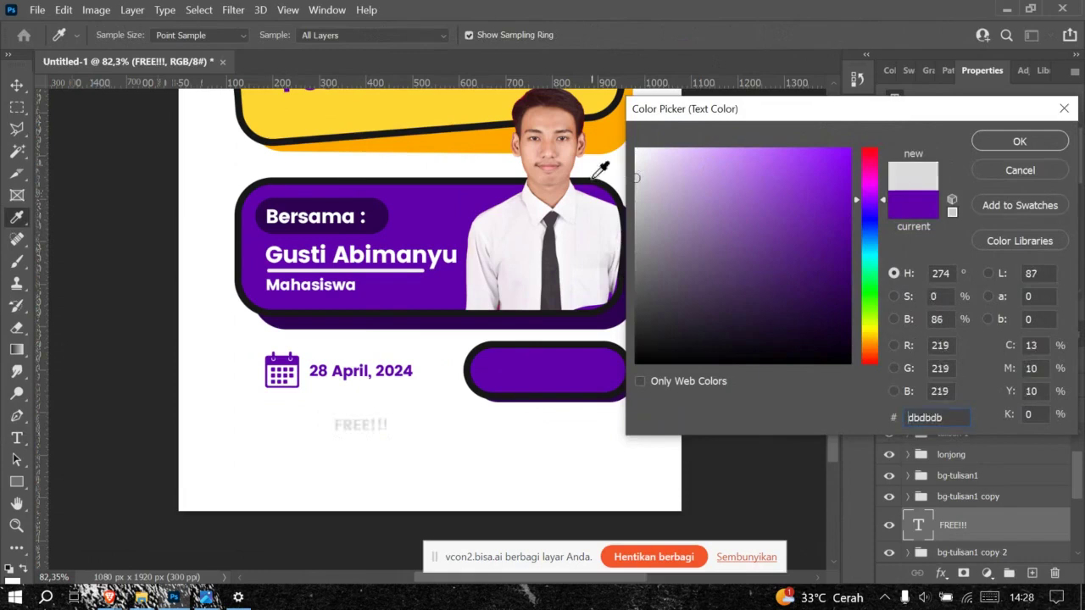
click(438, 249)
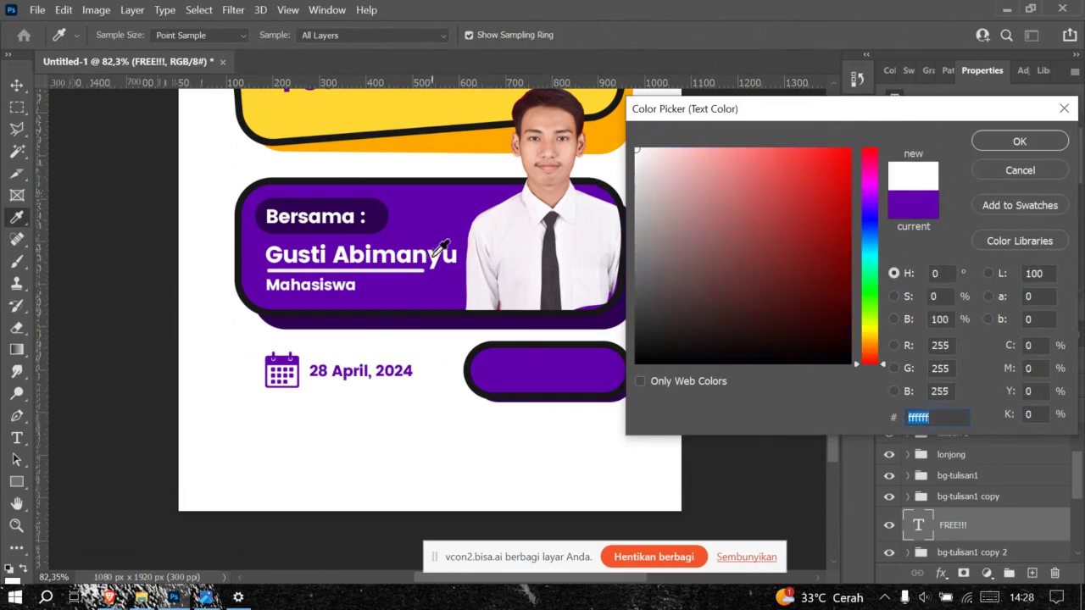
mouse_move(688, 239)
mouse_down()
mouse_move(622, 162)
mouse_move(632, 161)
mouse_up()
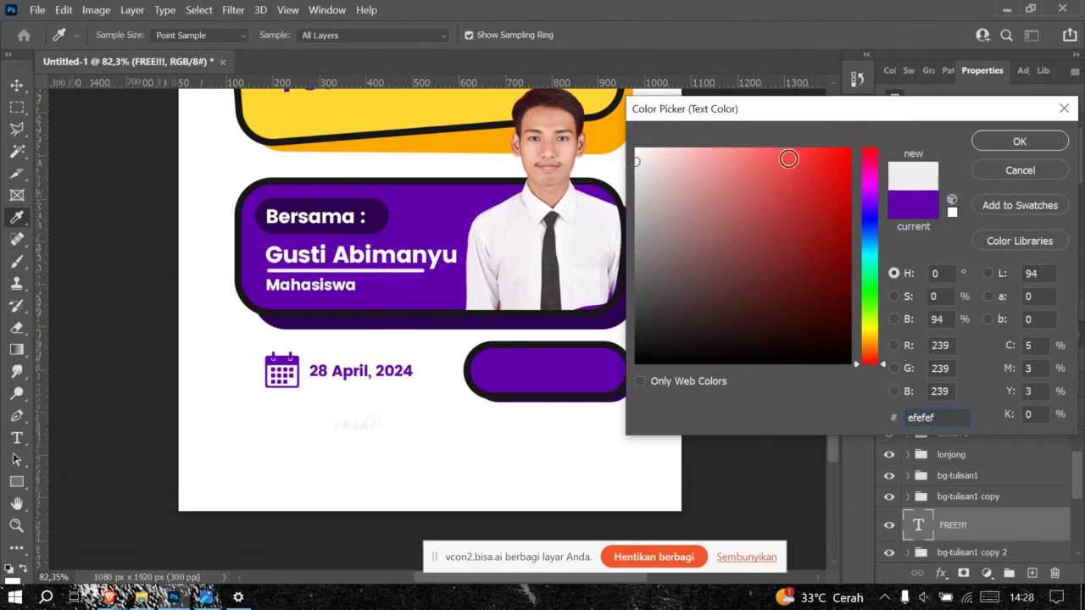
click(1020, 142)
Step: Set FREE!!! to 18 pt and centre it inside the purple pill
click(371, 428)
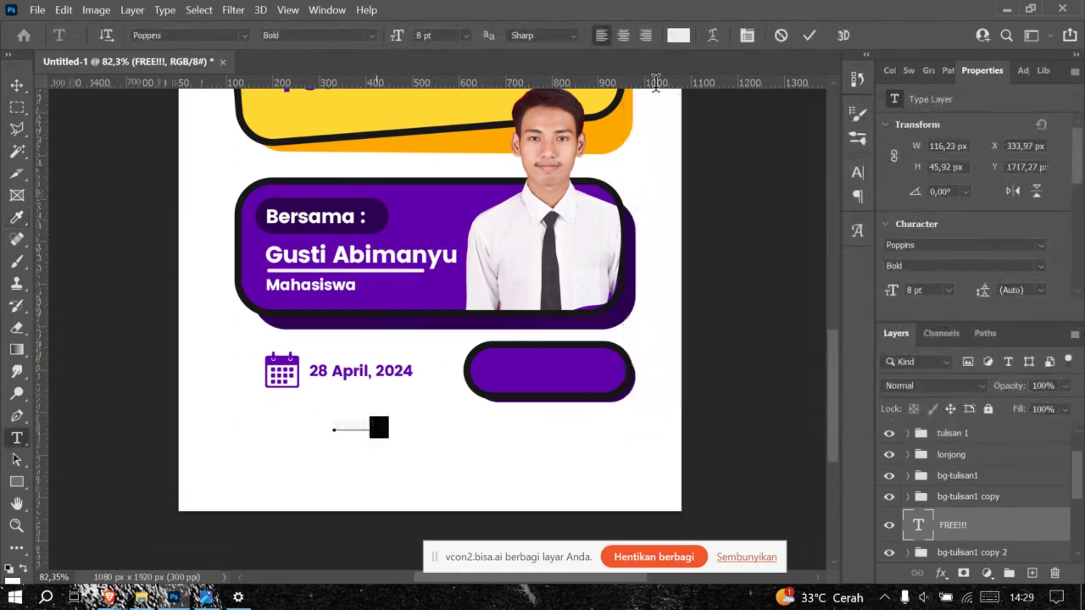
click(16, 85)
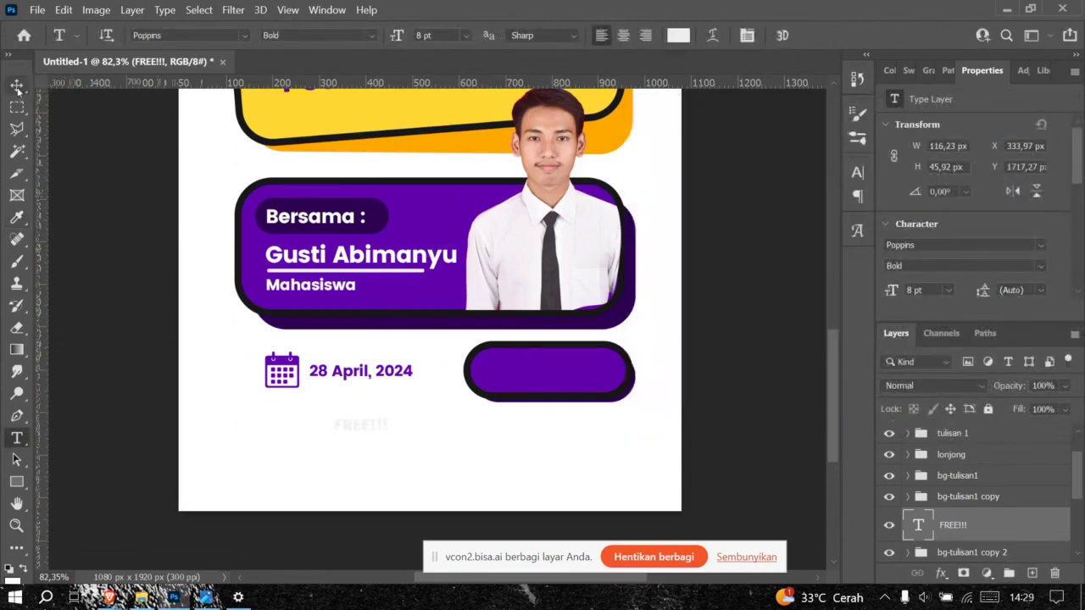
drag(373, 428, 526, 366)
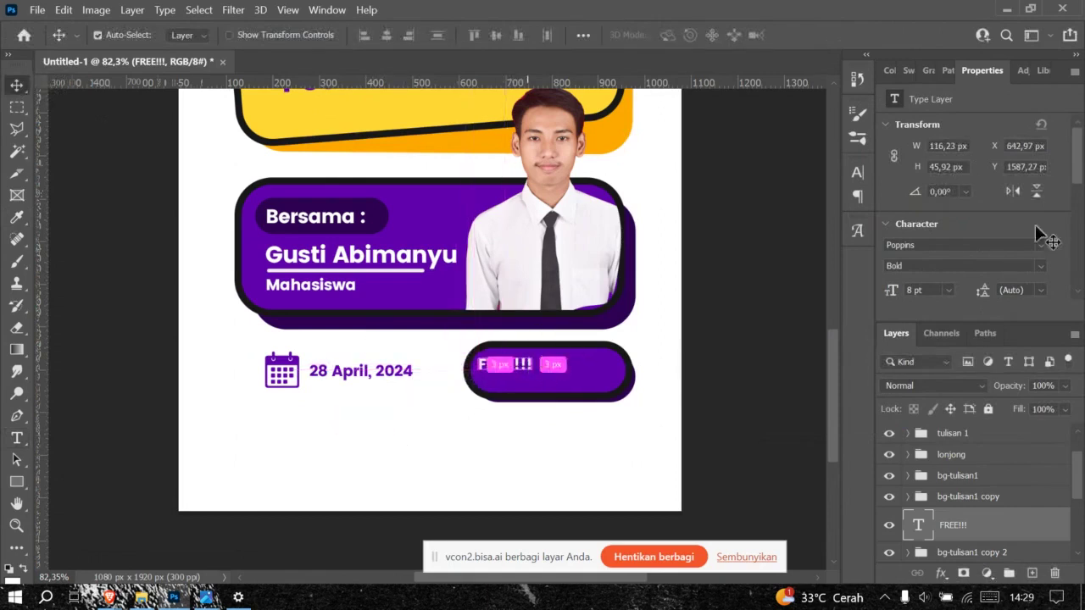
click(950, 290)
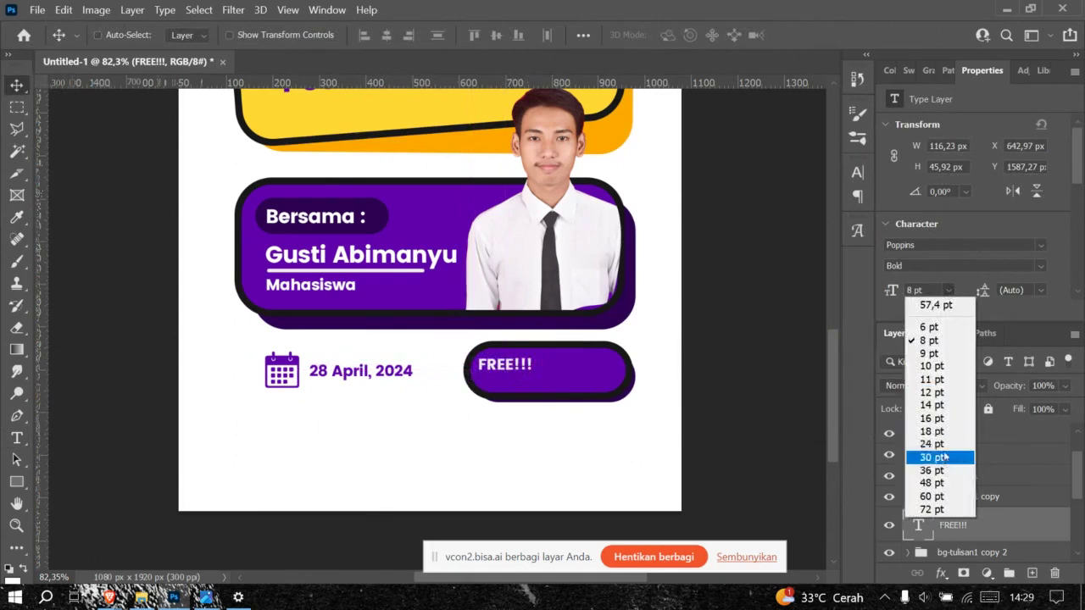
click(943, 451)
click(949, 289)
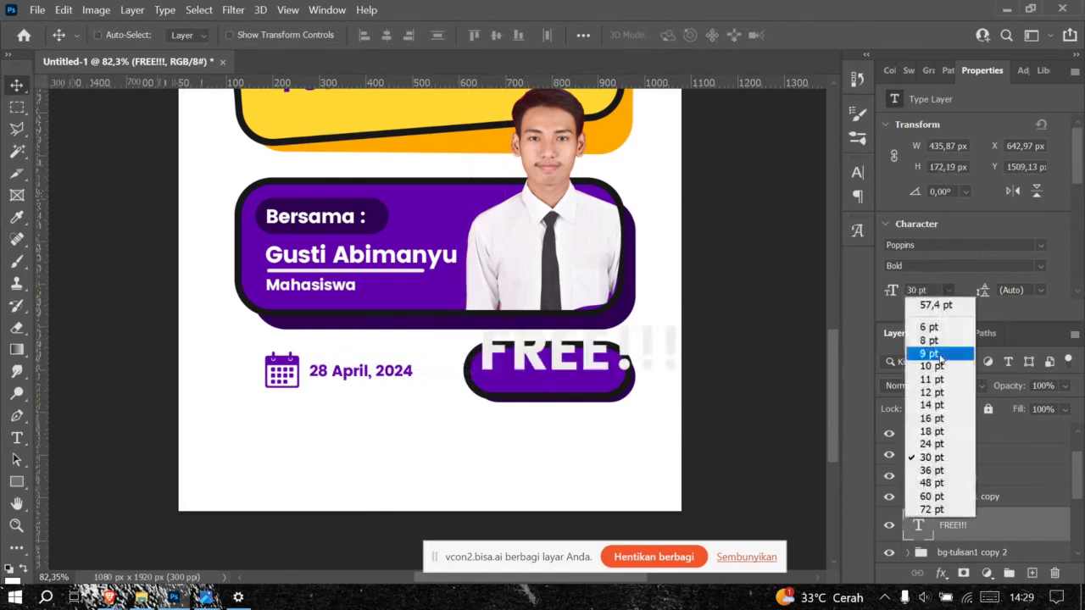
click(942, 435)
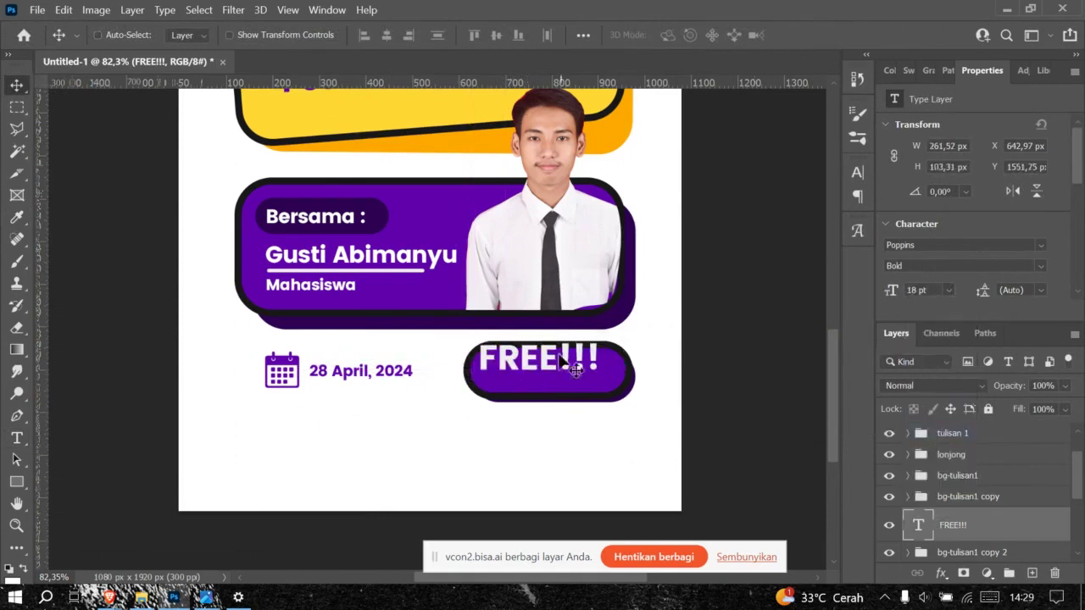
drag(564, 361, 568, 371)
Step: Check the exported poster preview, then reposition the orange ring accent
scroll(543, 463, down, 5)
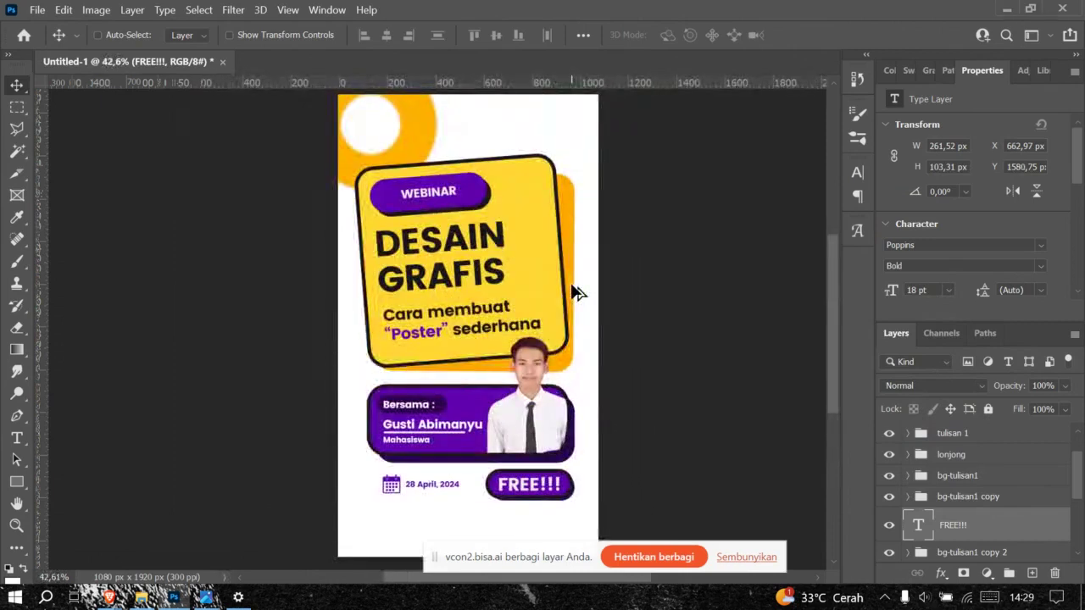
key(alt+Tab)
scroll(617, 424, down, 1)
key(alt+Tab)
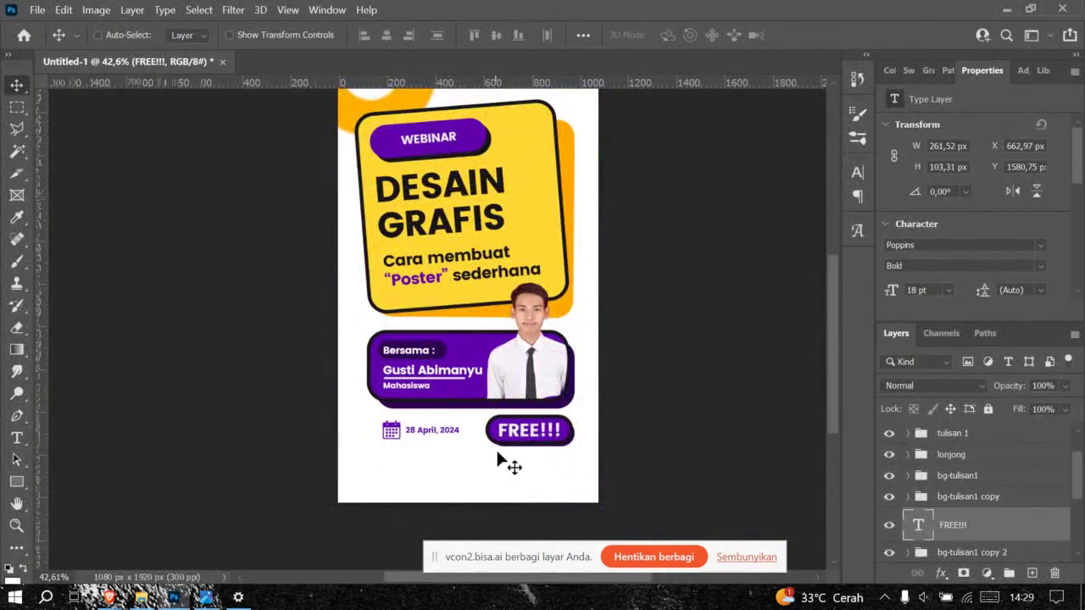
scroll(500, 450, down, 1)
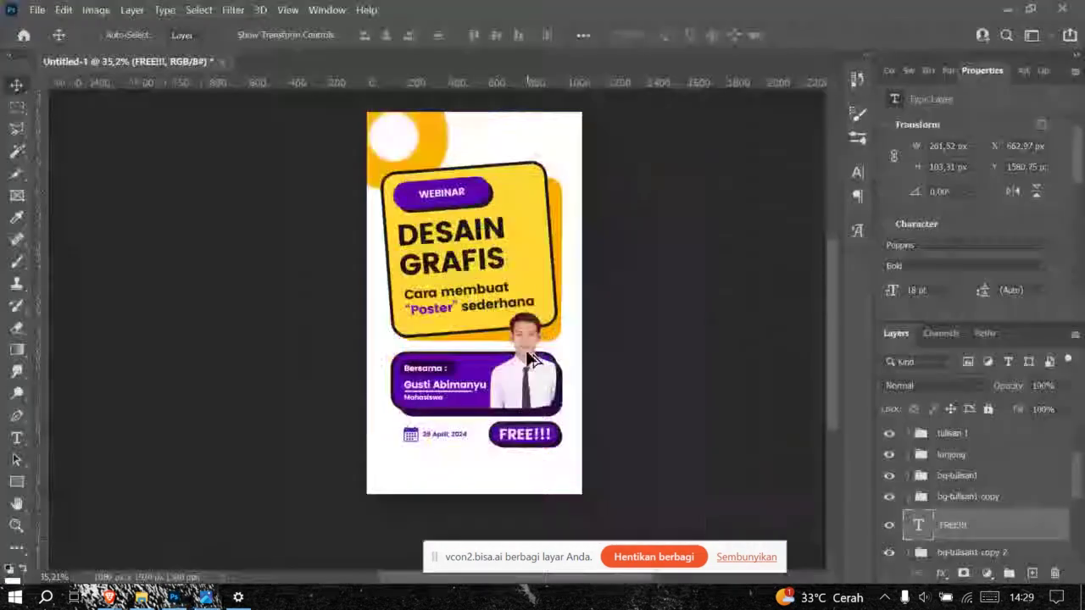
drag(428, 142, 550, 415)
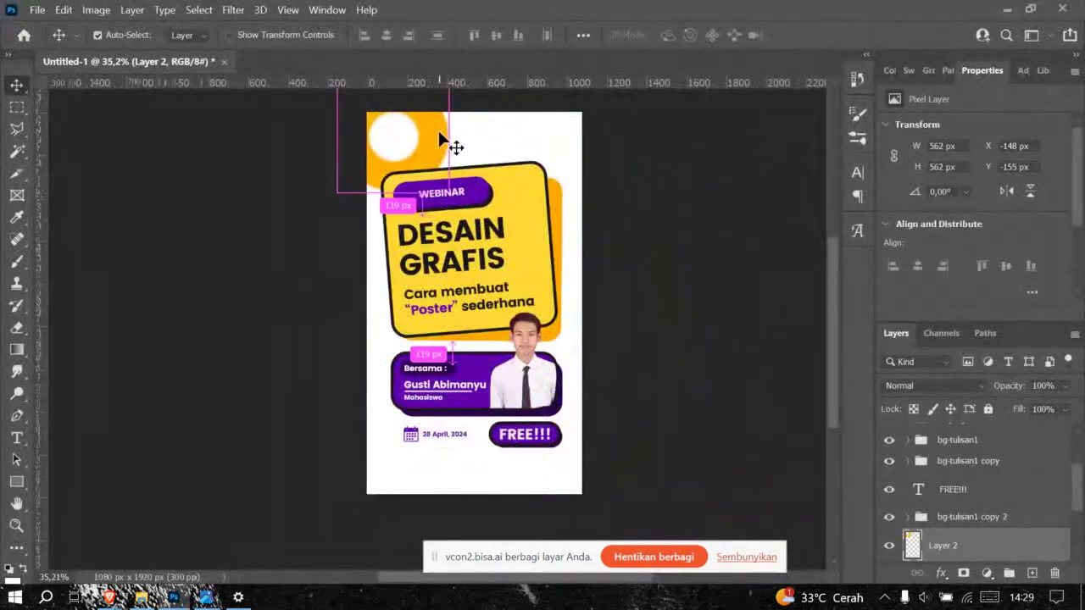
Step: Duplicate the orange ring, enlarge the copy to about 130%, and show the elemen pattern layer
key(ctrl+j)
scroll(449, 160, down, 1)
key(ctrl+t)
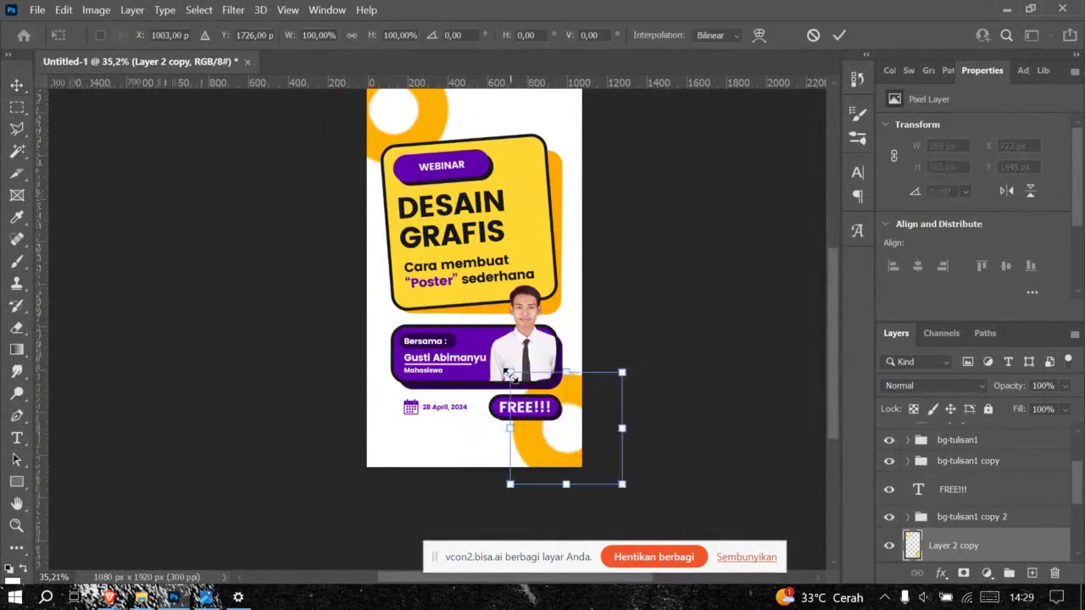
drag(509, 373, 477, 340)
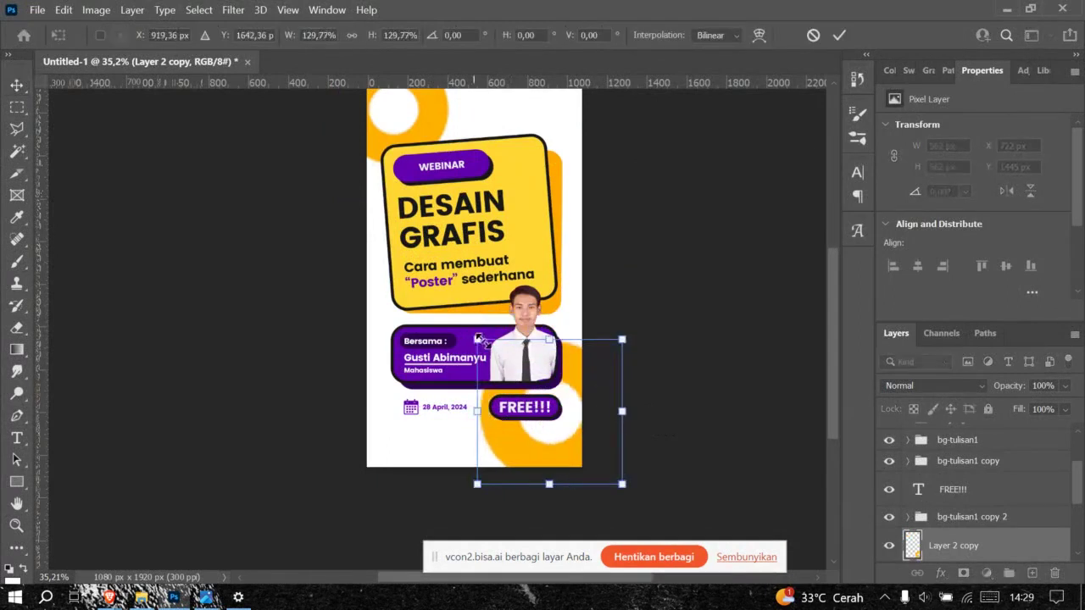
click(839, 36)
scroll(932, 508, down, 2)
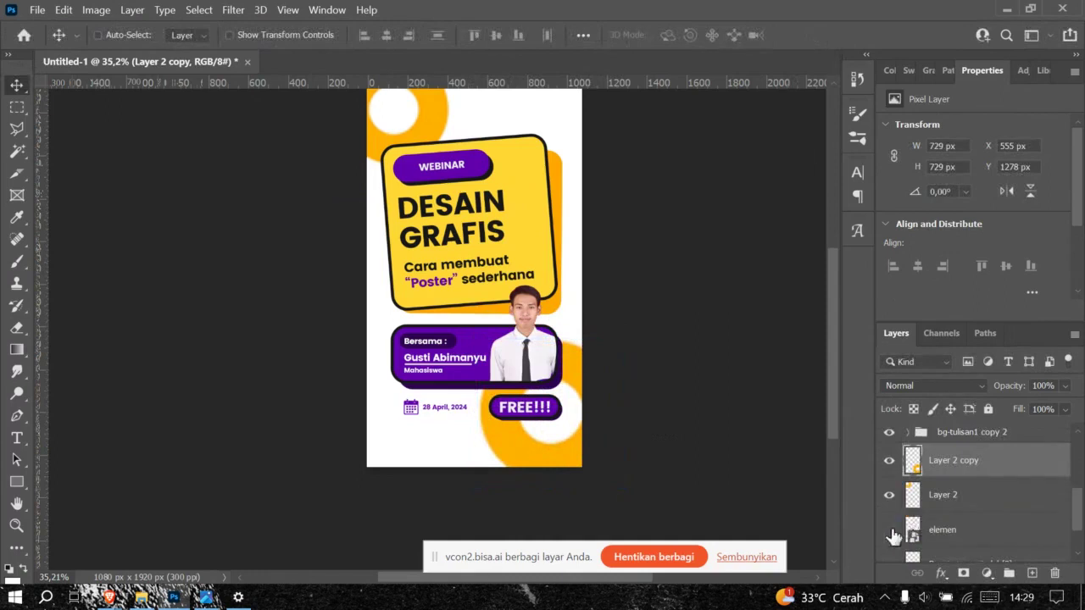
click(889, 533)
Step: Move the elemen pattern into the tanggal group, shift it down, then delete that group
click(948, 534)
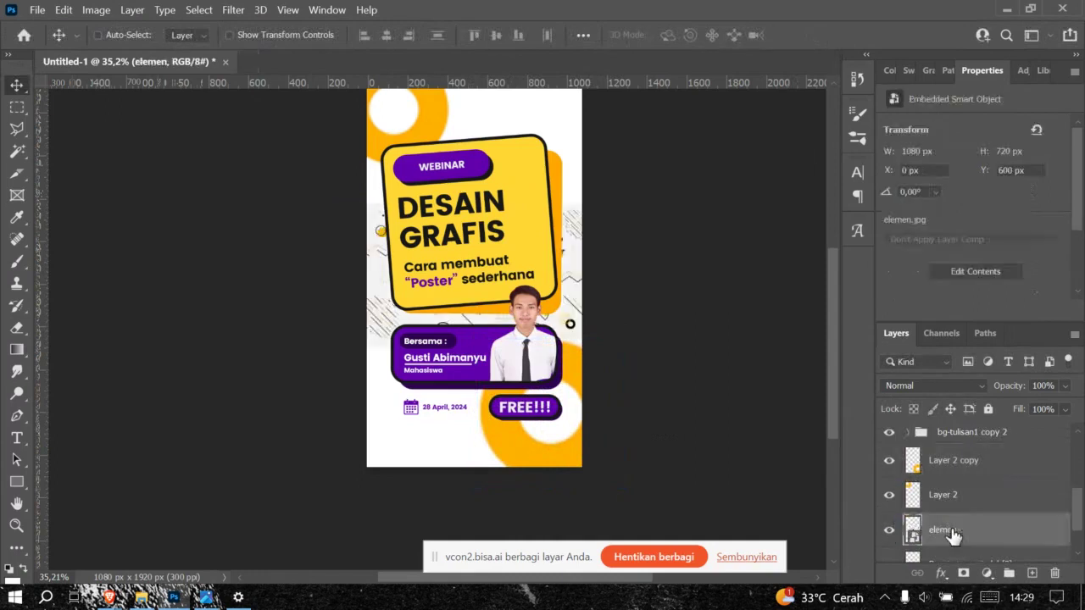
drag(954, 498, 958, 441)
scroll(500, 263, up, 1)
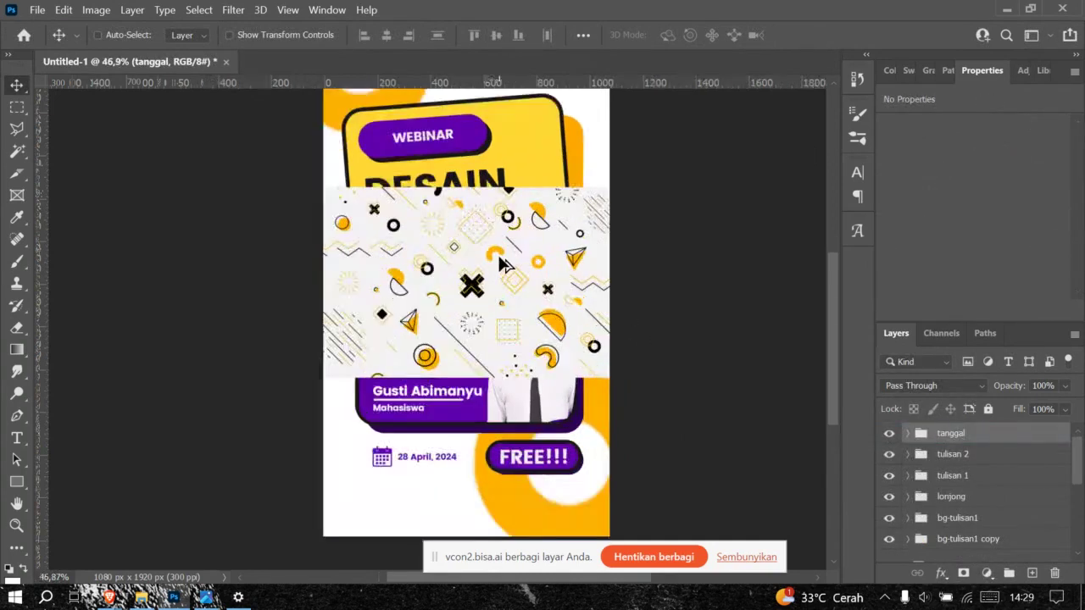
scroll(501, 263, up, 4)
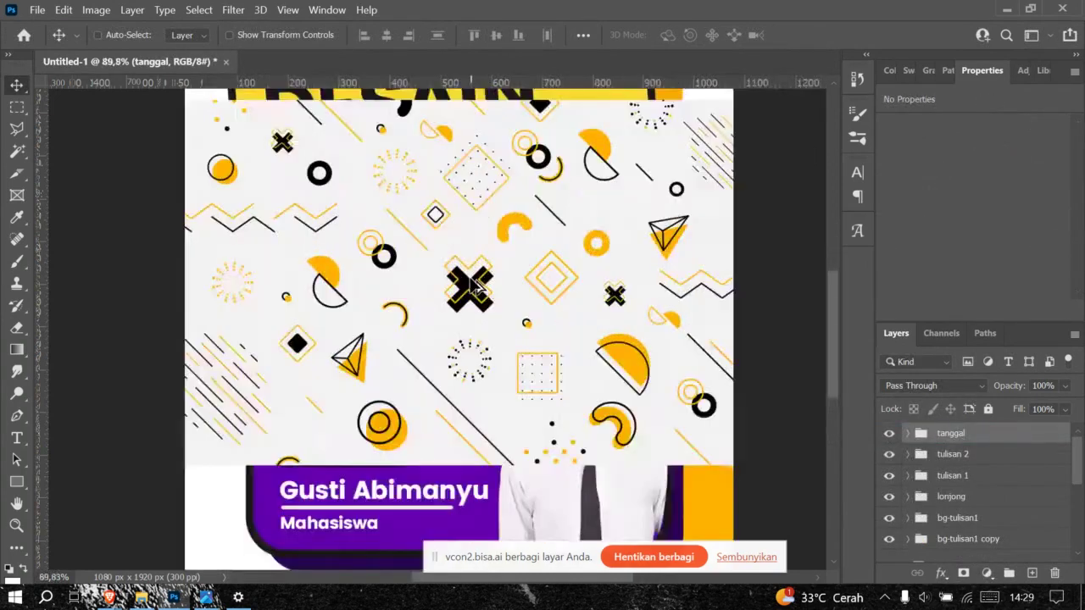
scroll(475, 288, down, 4)
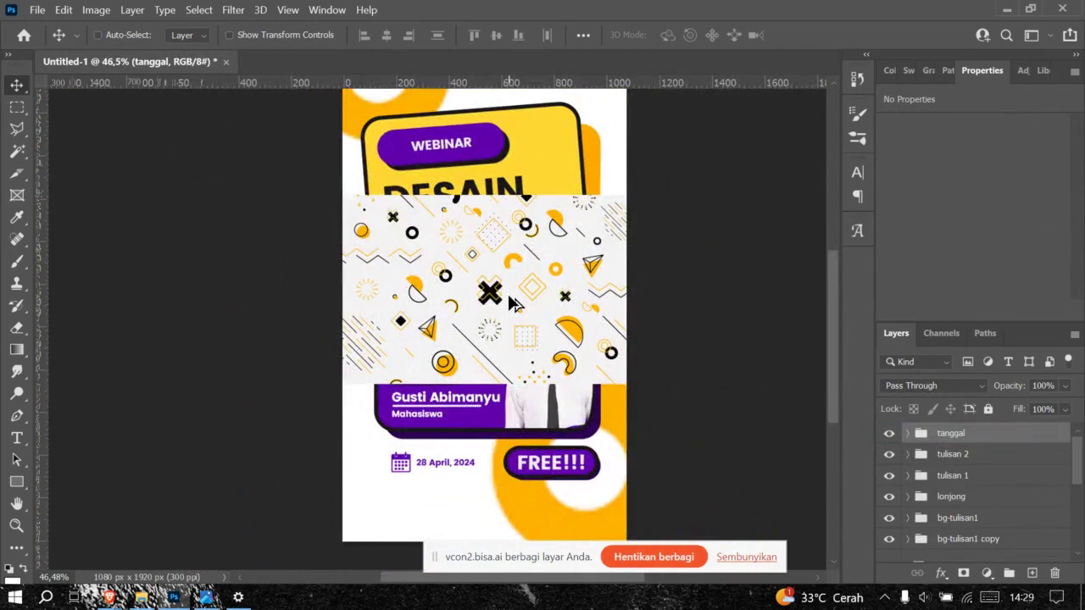
scroll(513, 305, down, 2)
drag(513, 305, 512, 350)
key(Delete)
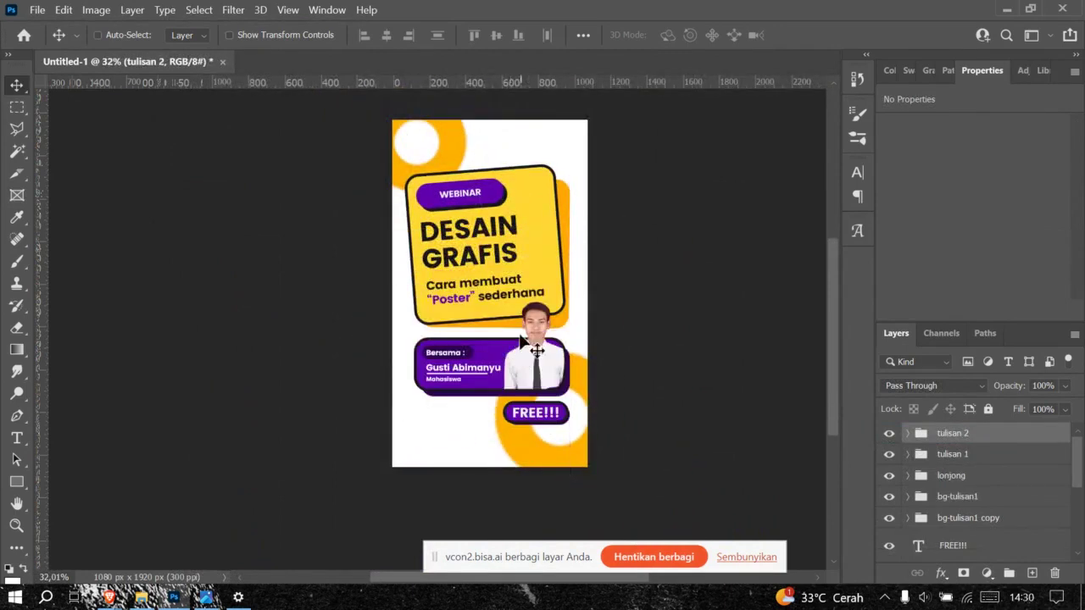
Step: Zoom around to review the finished poster, then minimize the Photoshop window
scroll(518, 329, up, 1)
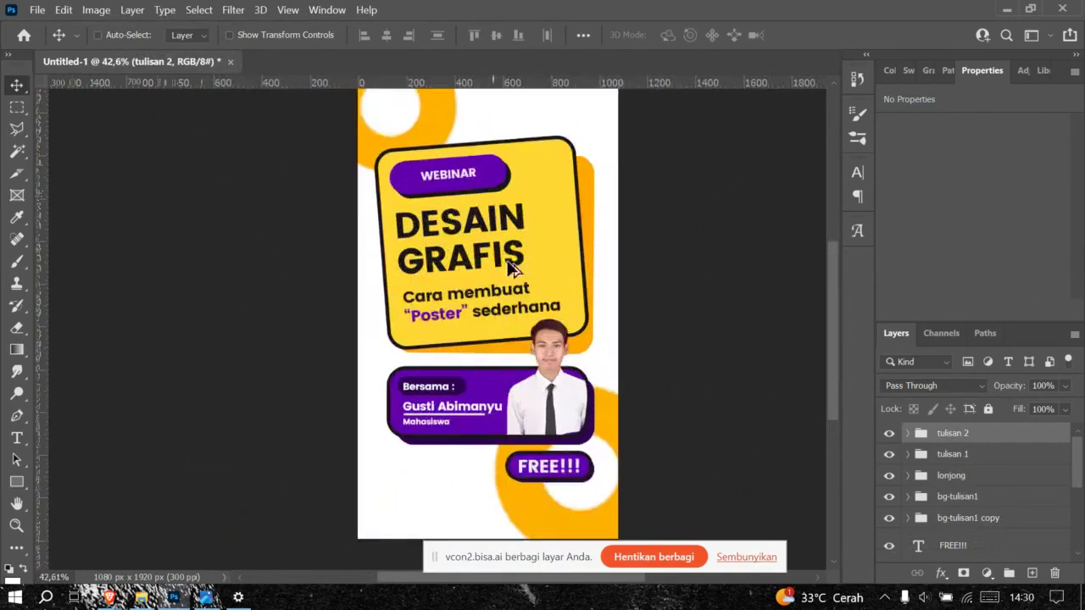
scroll(507, 328, down, 1)
scroll(513, 335, up, 1)
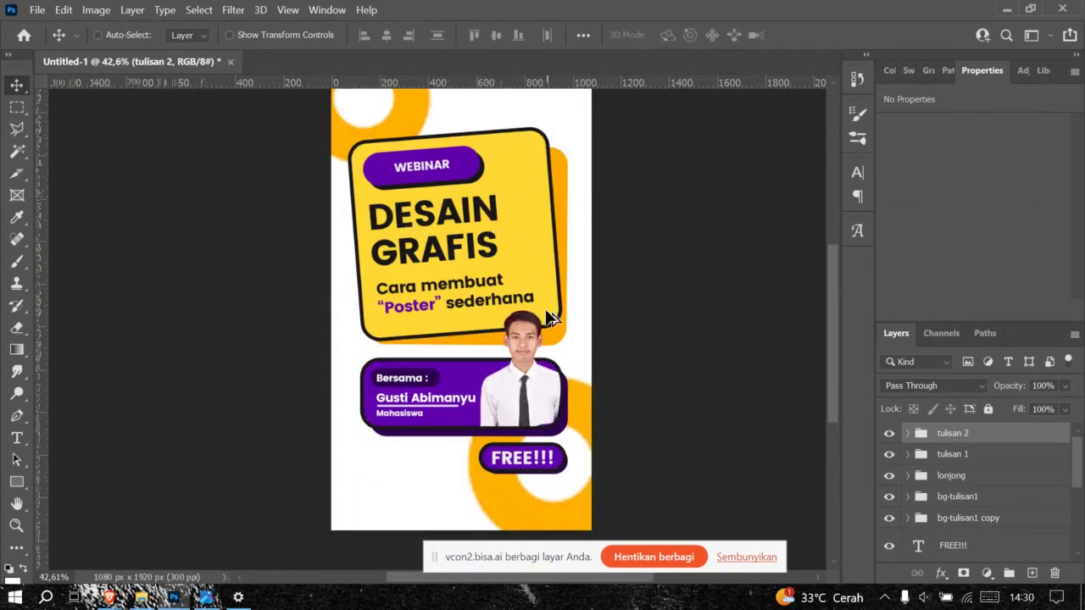
scroll(589, 428, up, 1)
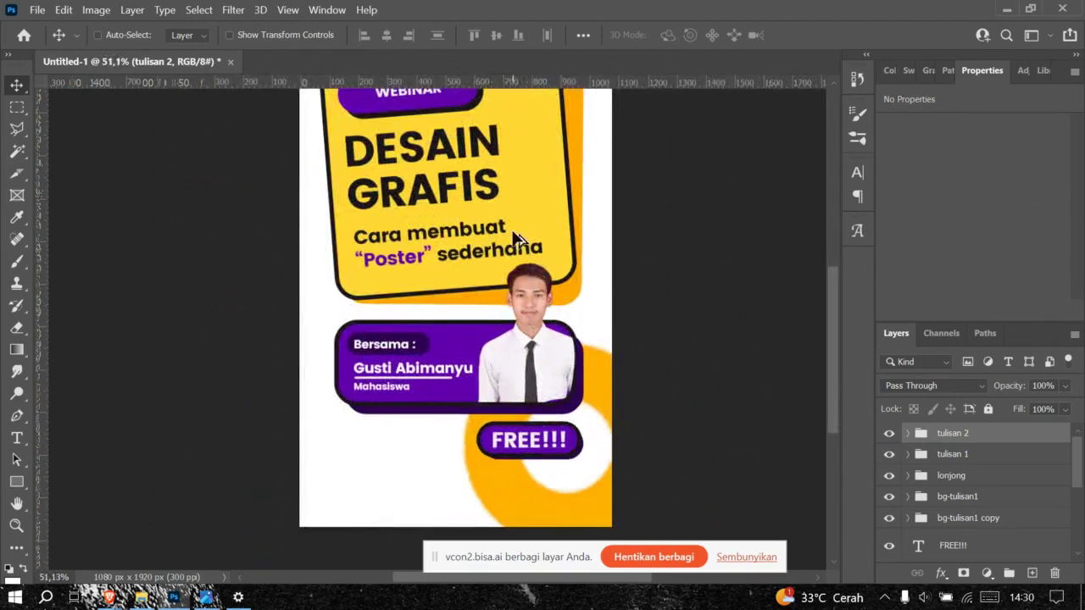
scroll(449, 343, down, 1)
scroll(443, 336, down, 2)
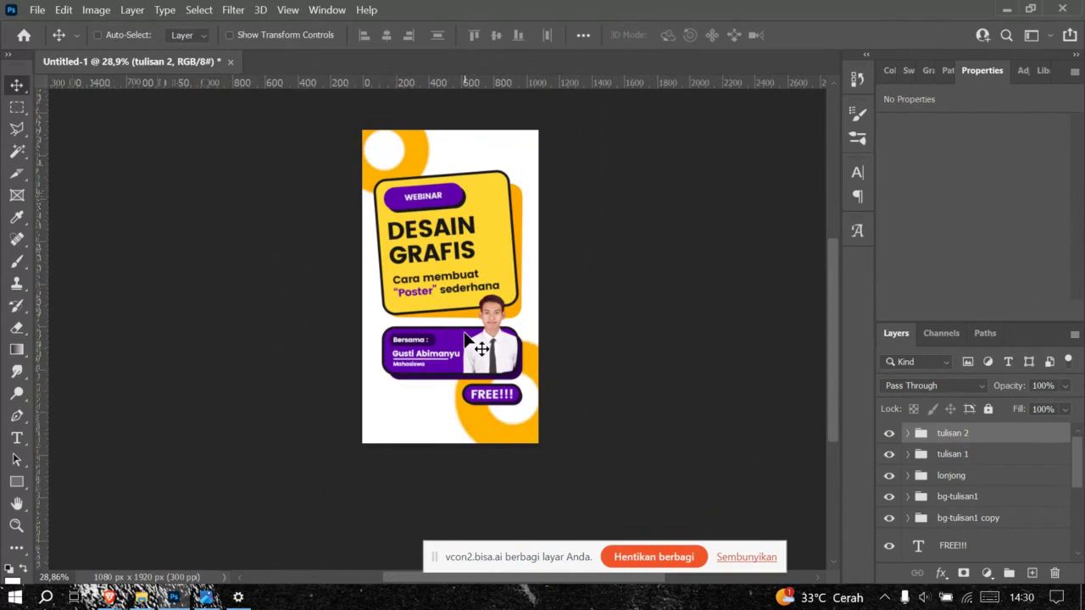
click(1008, 9)
Step: Minimize the photo viewer and bring up the presentation tab at slide 15, 'PEMBUATAN POSTER SEDERHANA'
click(1001, 11)
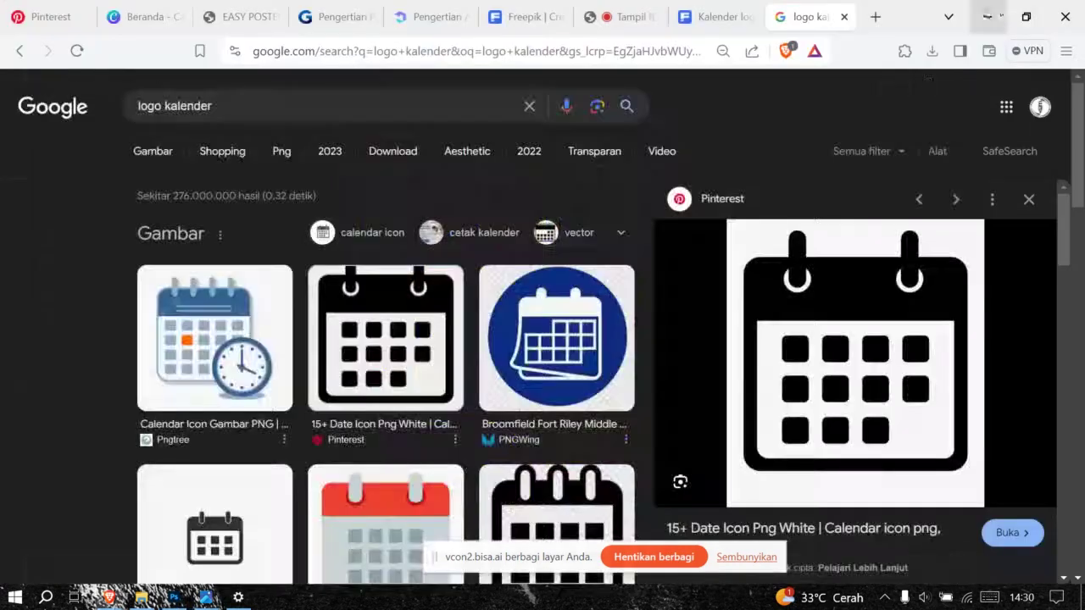
click(622, 15)
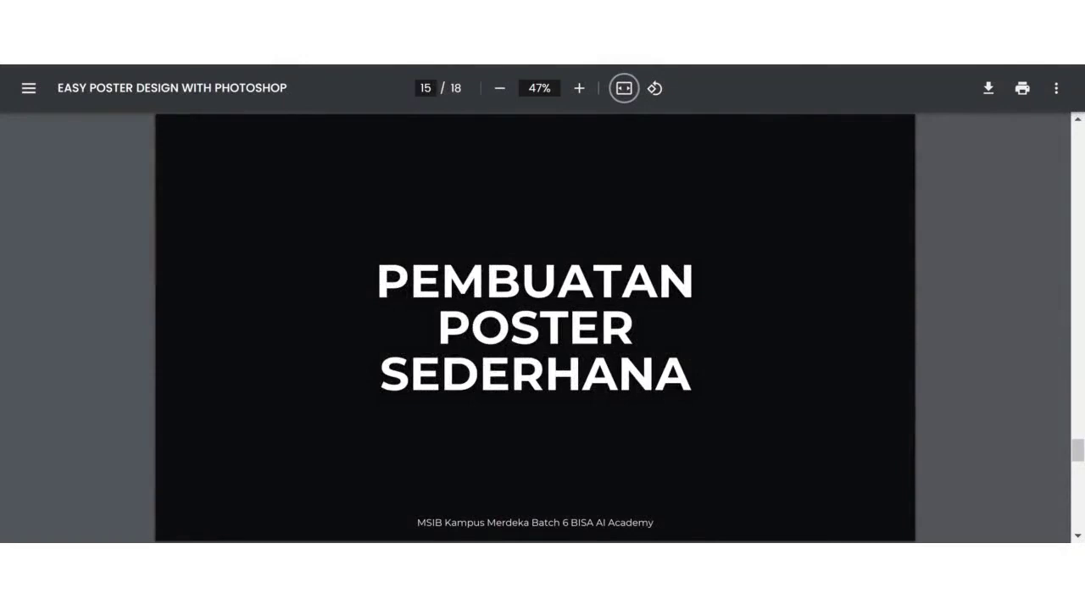
Step: Advance the presentation to slide 16/18, 'TIPS & TRICK'
key(Right)
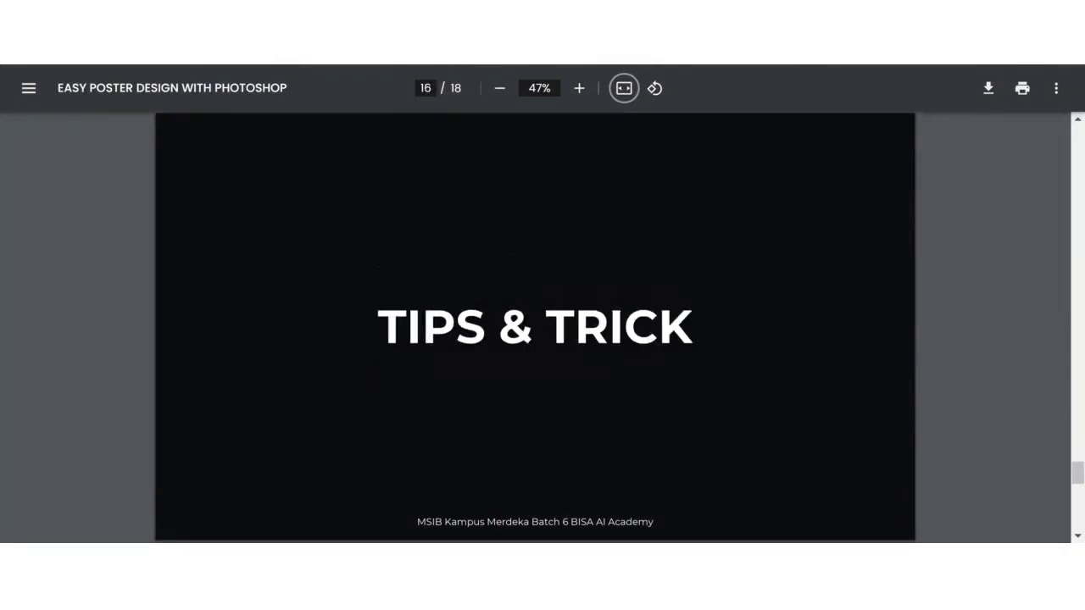